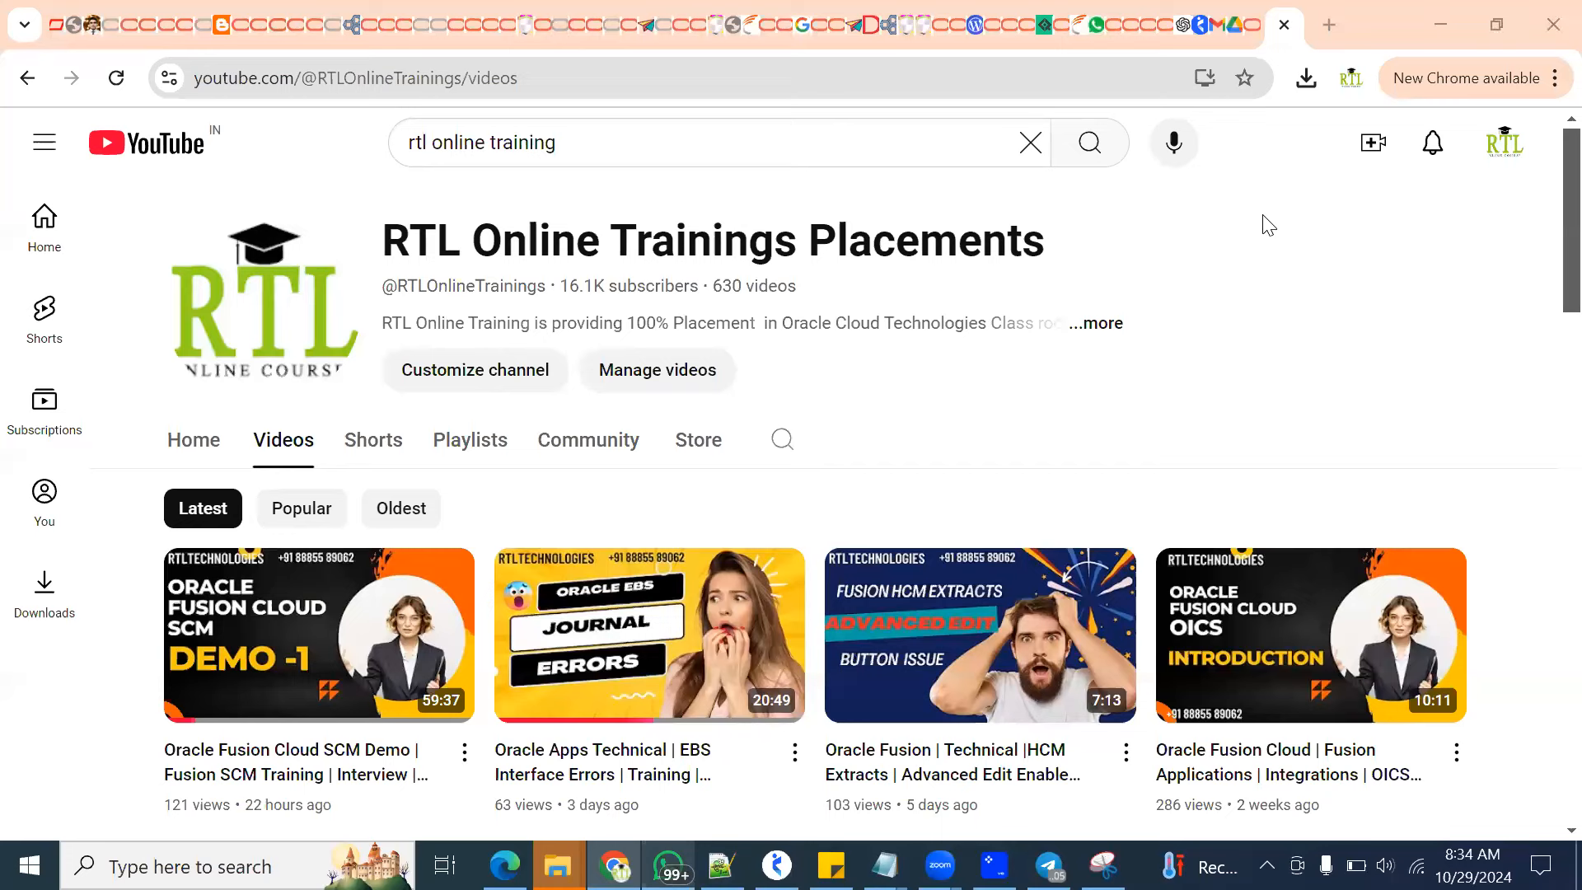
Read the RTL Online Trainings channel's About details and look over its latest videos
left_click(1109, 340)
left_click_drag(1128, 415, 1132, 479)
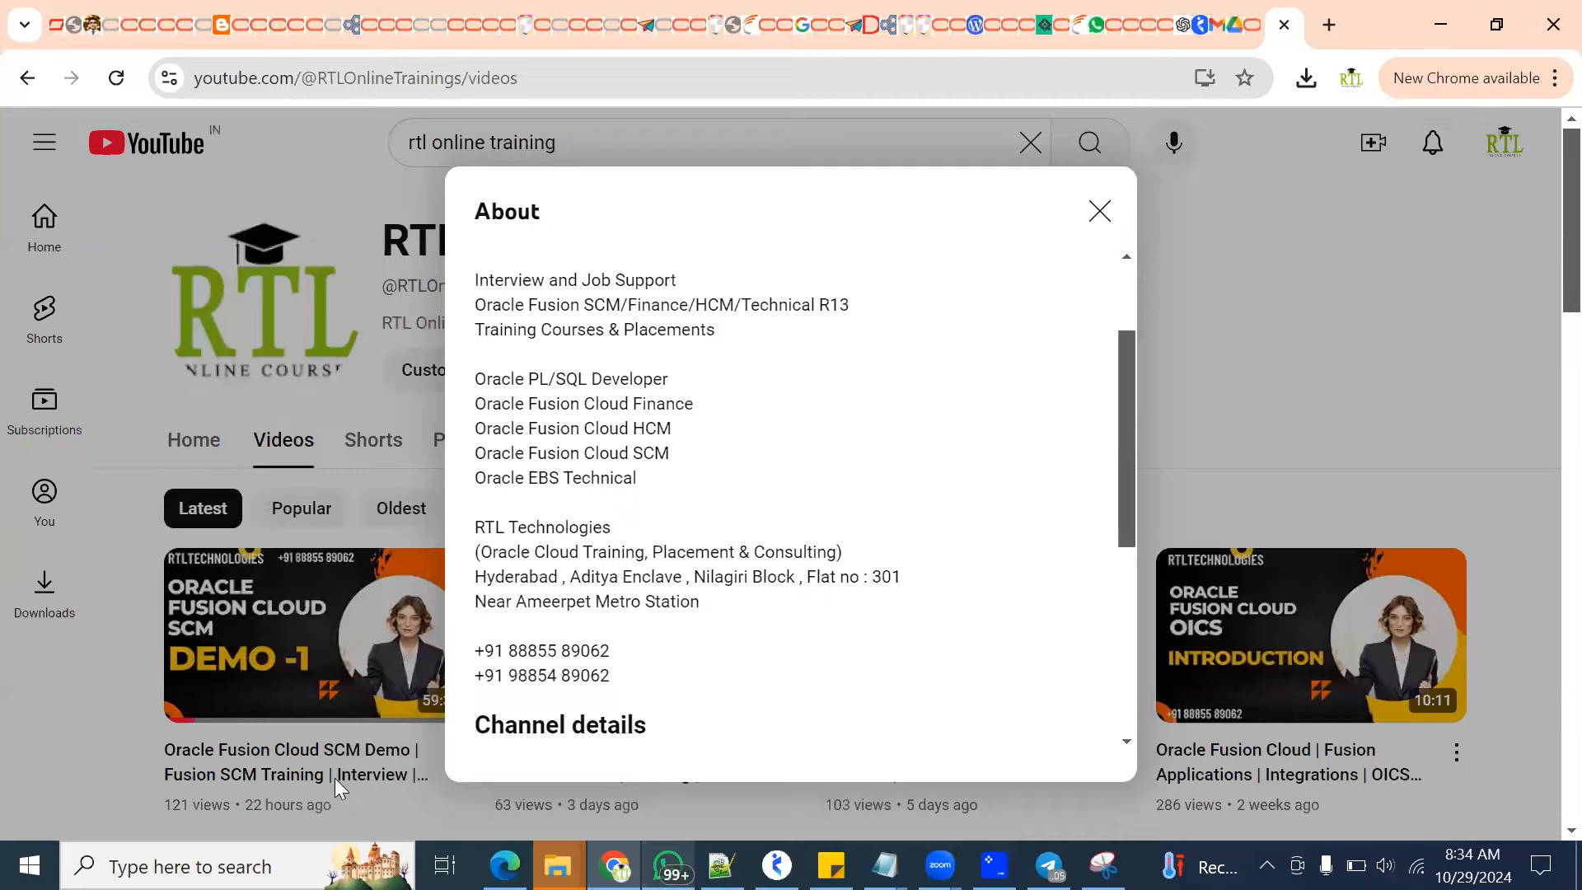
left_click(1098, 211)
scroll(297, 429, "down", 4)
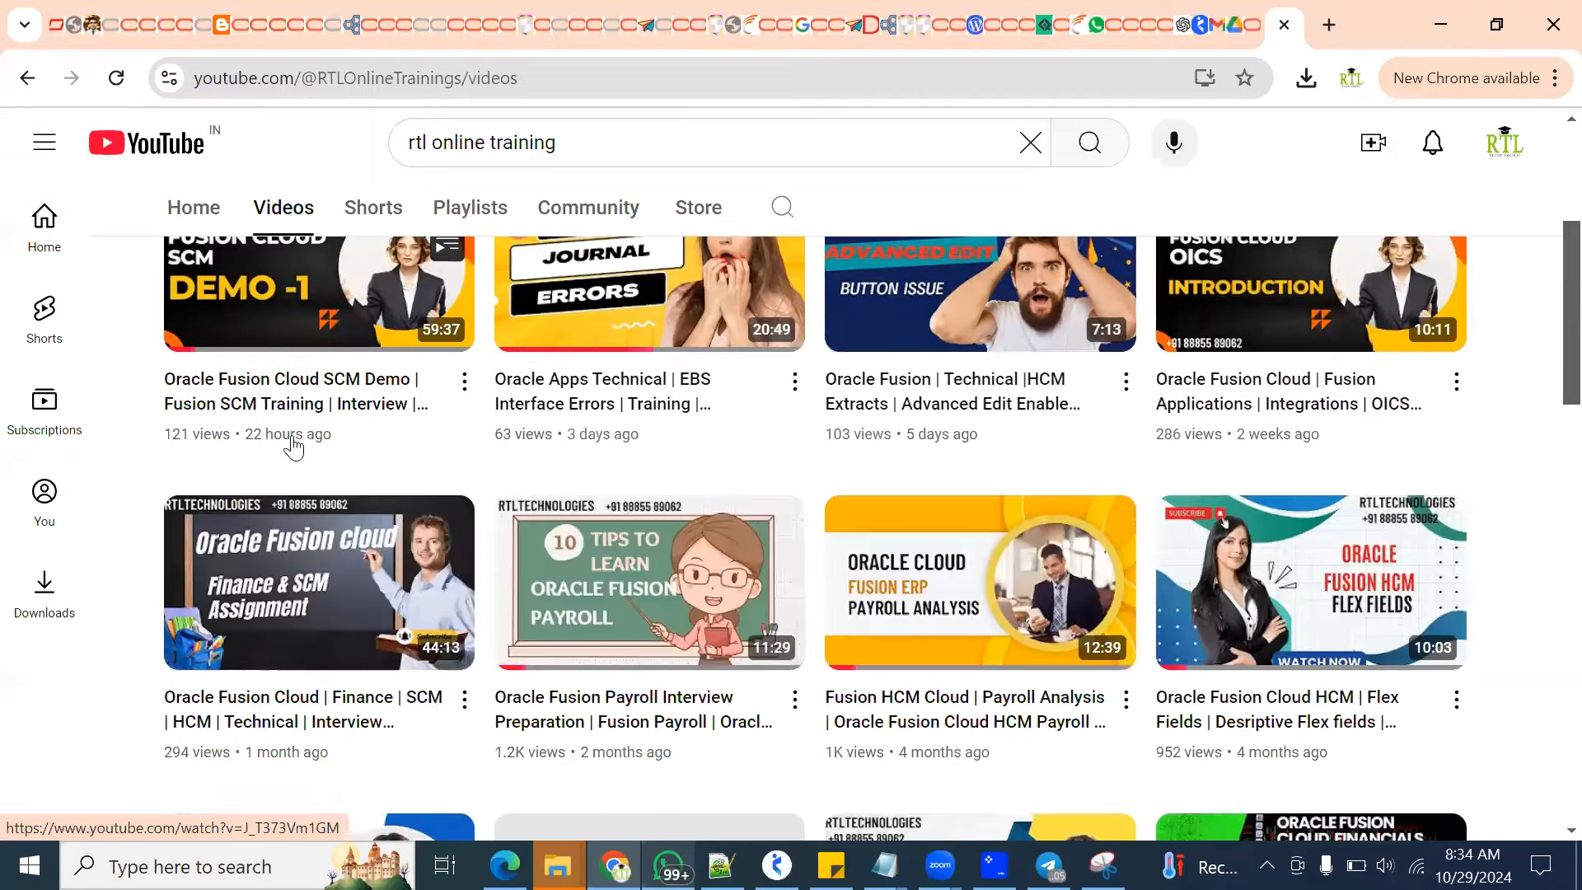
scroll(299, 428, "up", 2)
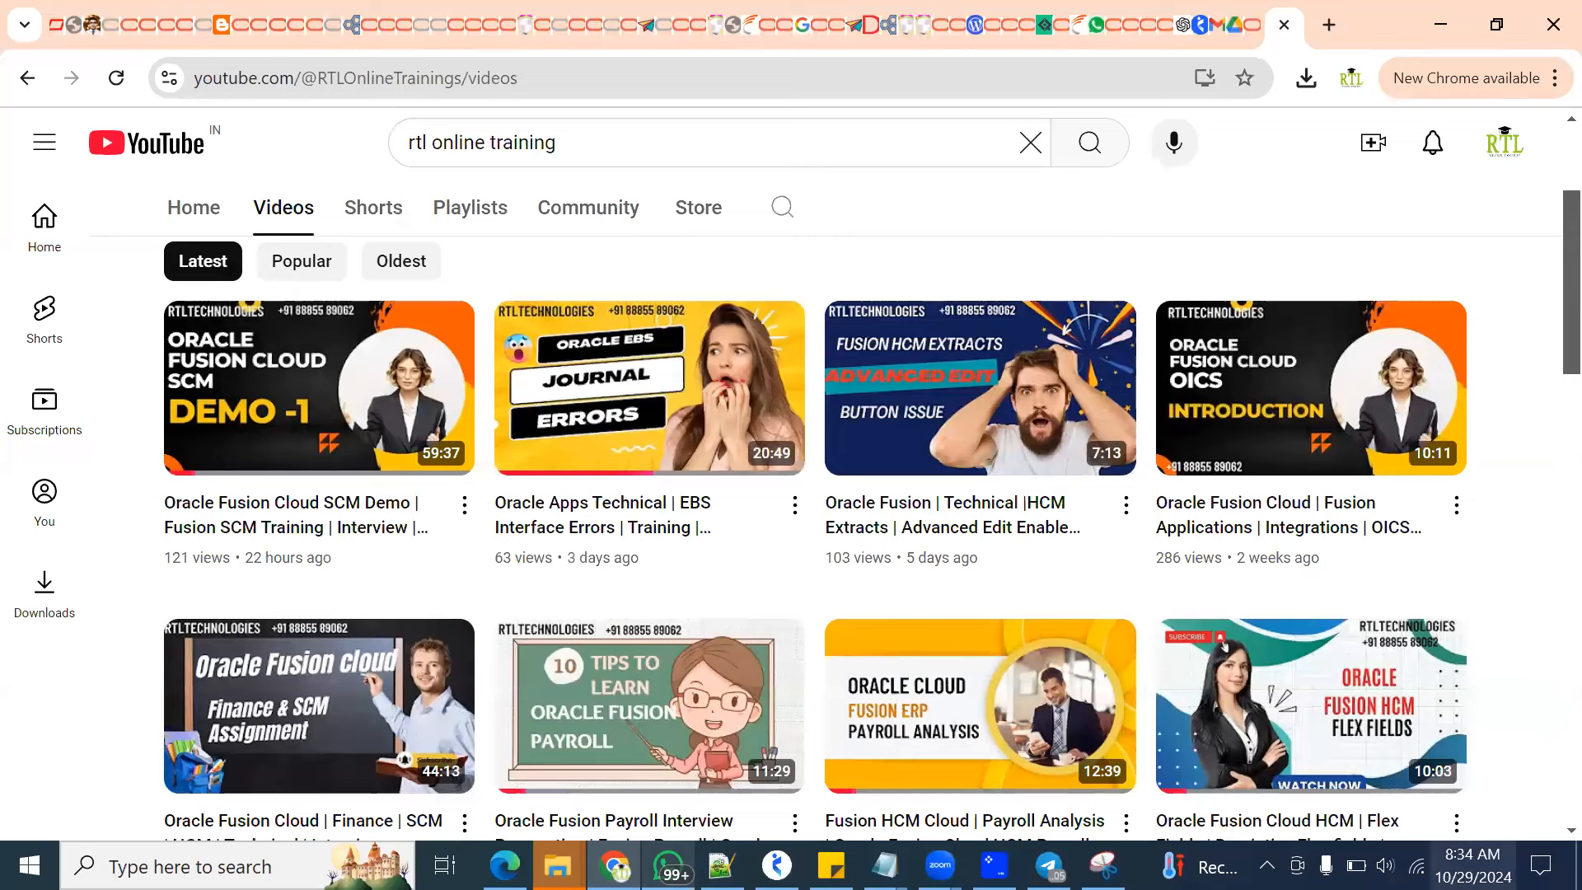
Check October 30 and 31, 2024 in the system calendar and close it
left_click(1472, 865)
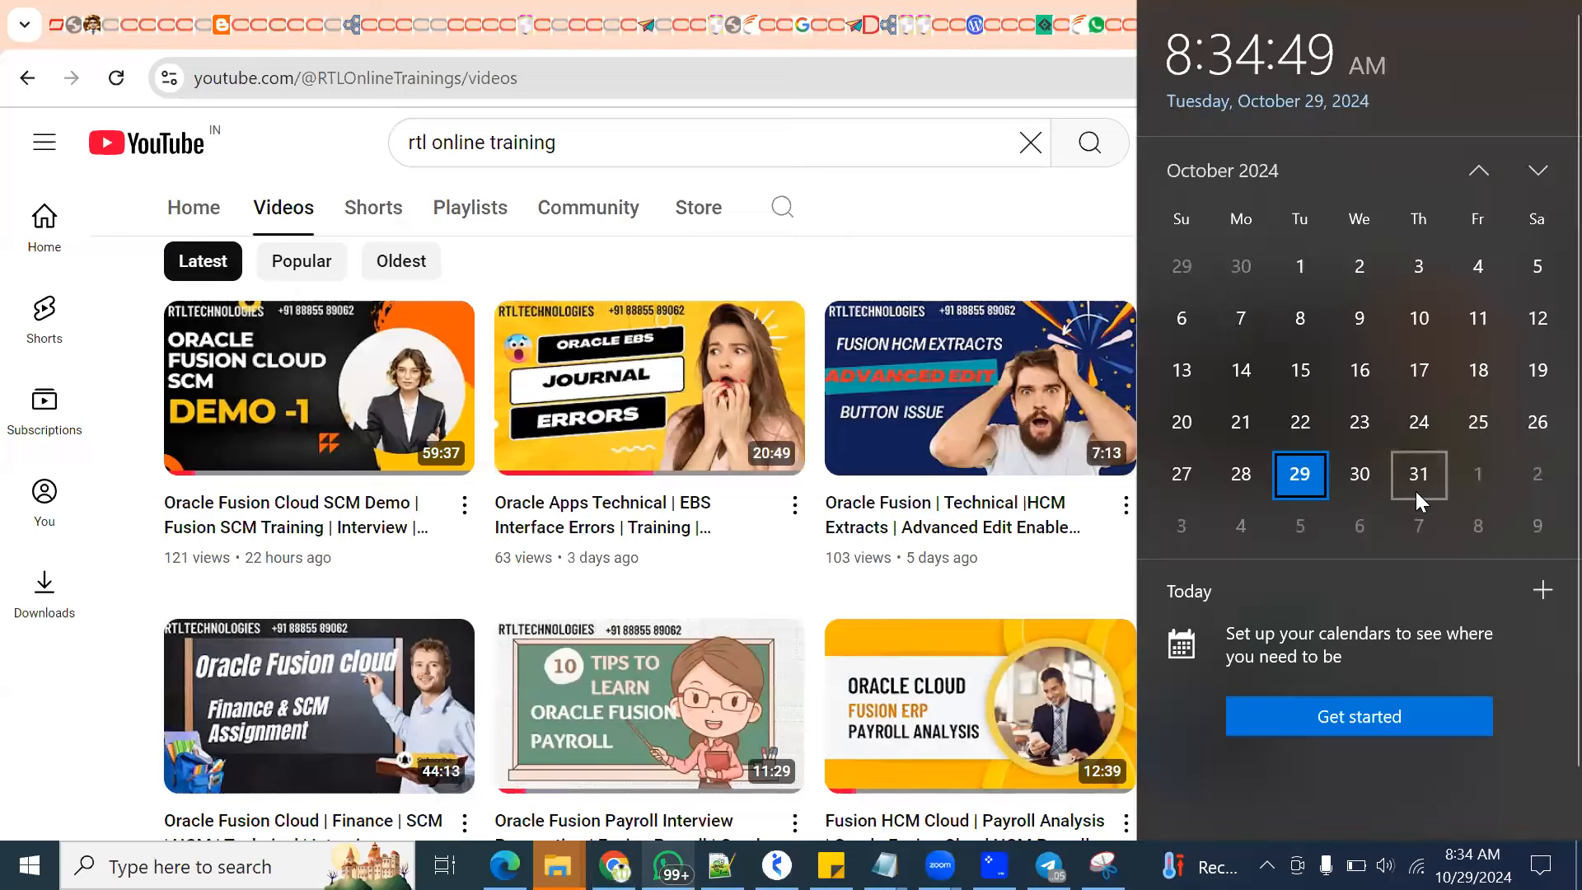
left_click(1360, 474)
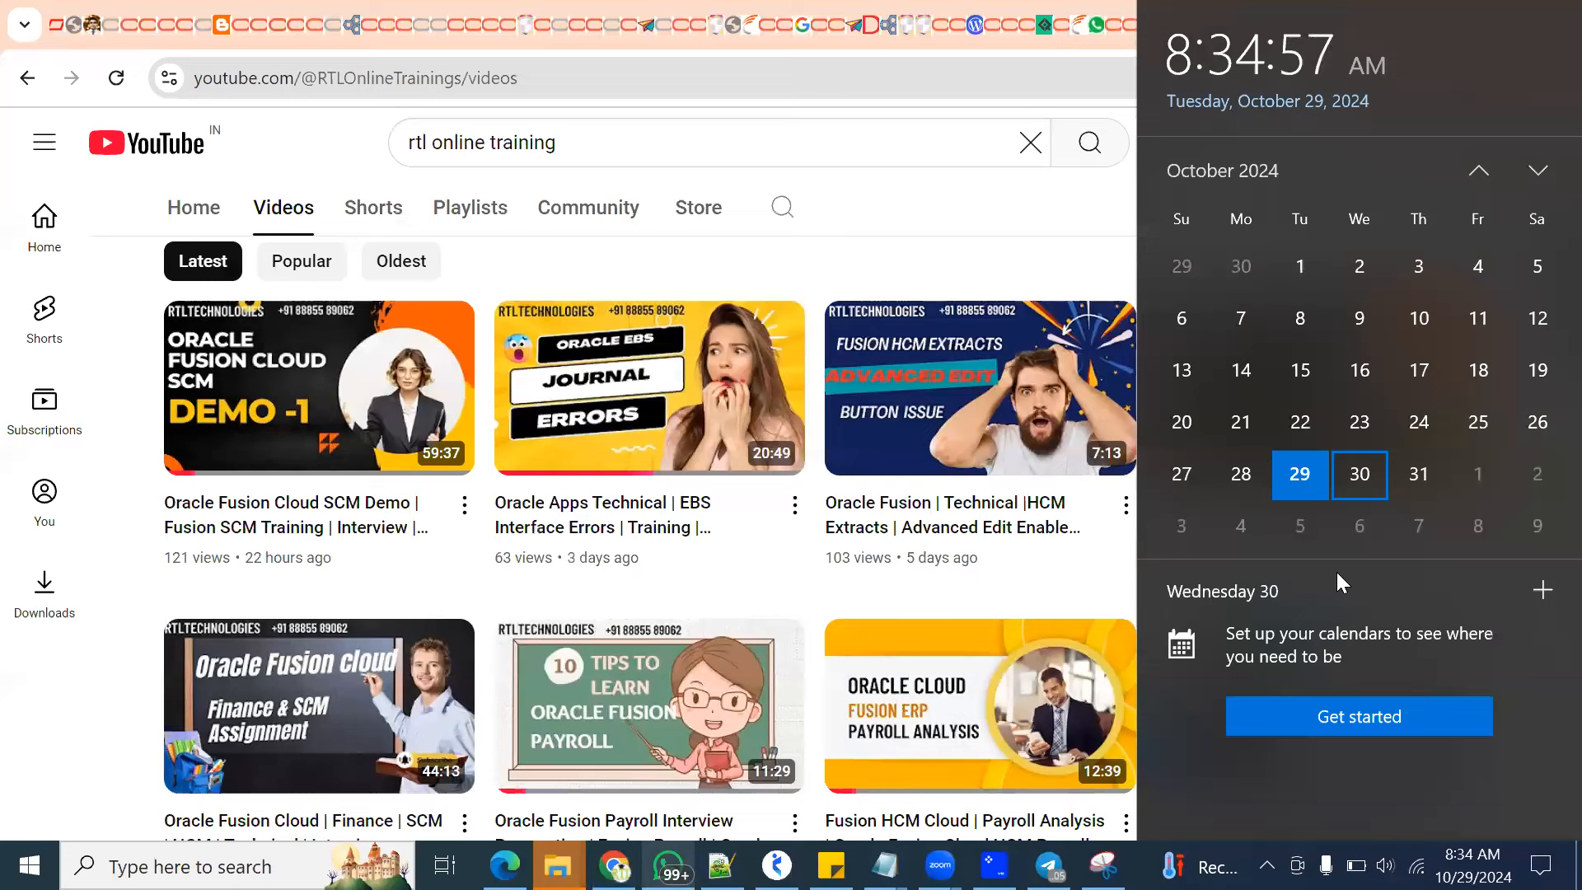
left_click(1418, 475)
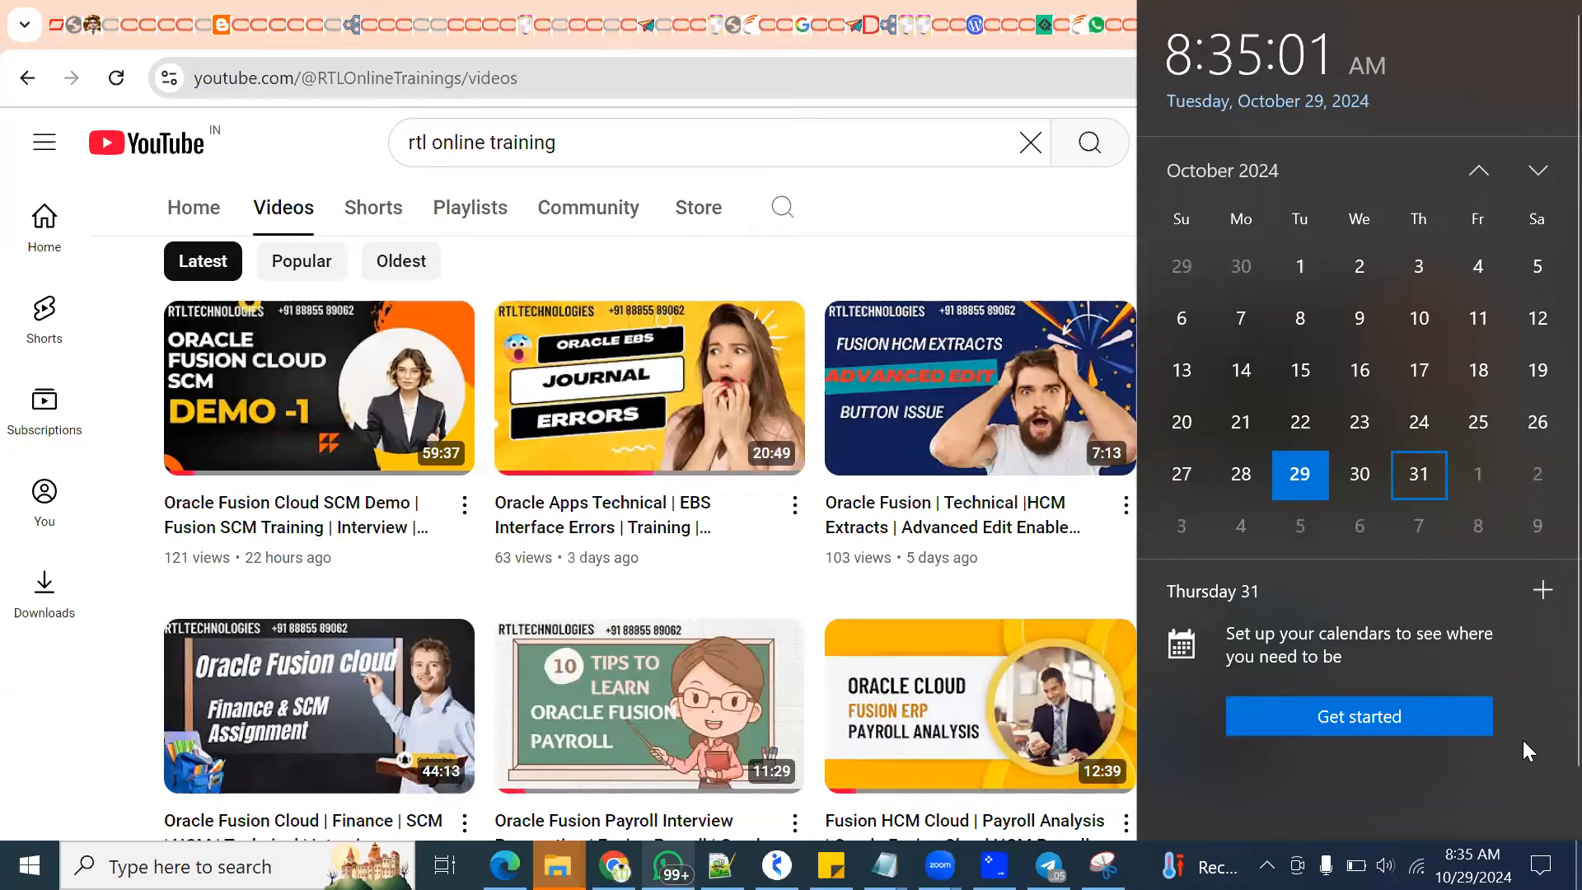
left_click(41, 710)
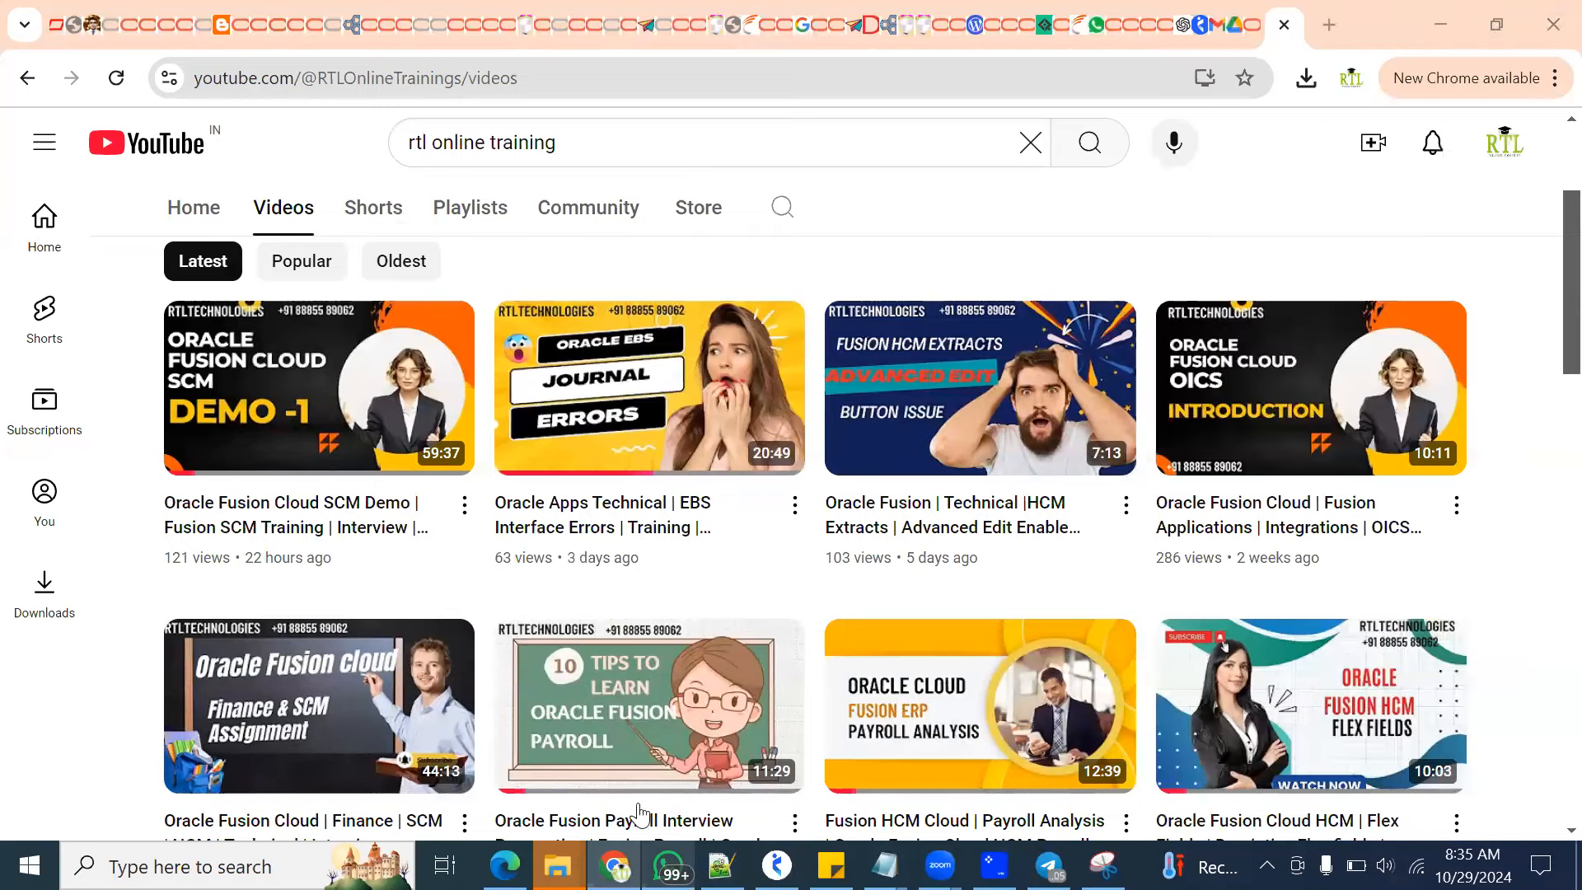
Switch to Notepad++ and review the new 39 notes back to the list of tools and products available in Oracle Cloud
key("alt+Tab")
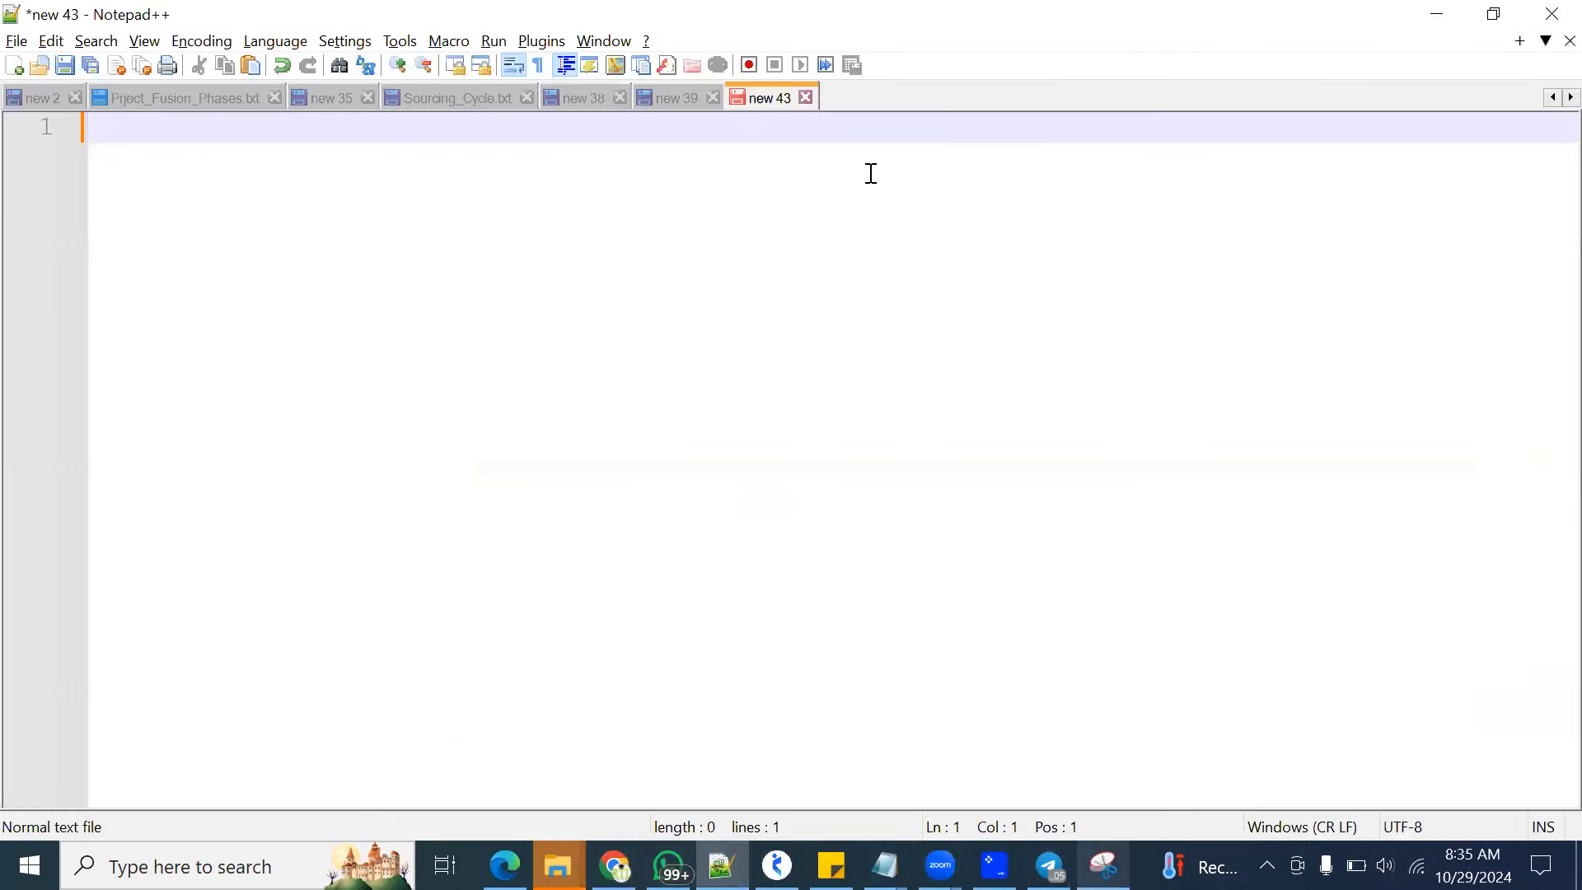
left_click(680, 102)
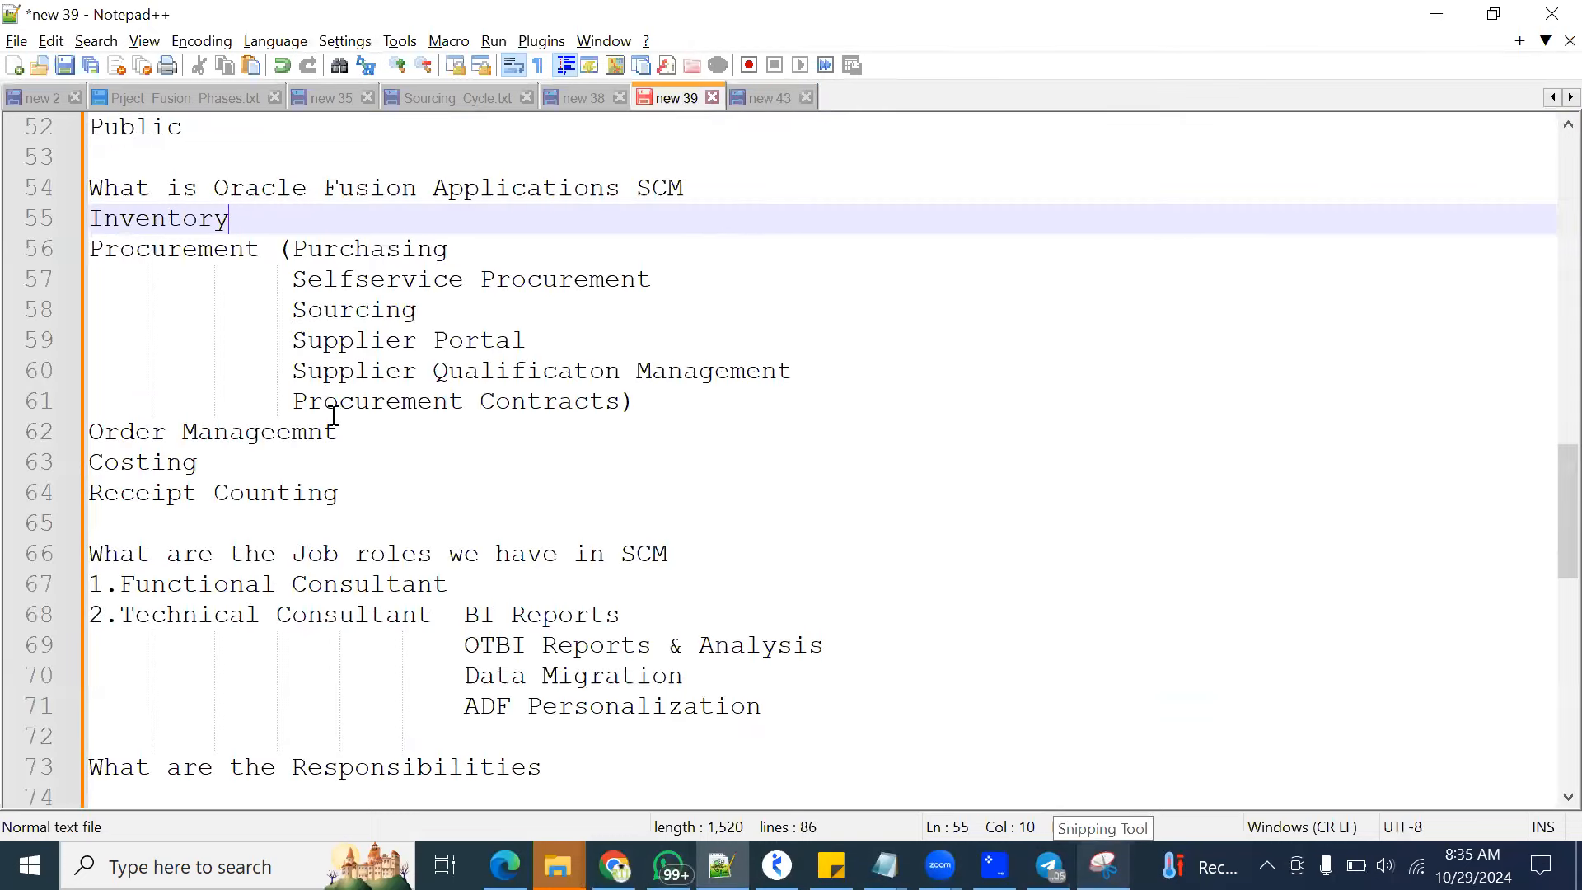
scroll(328, 416, "up", 2)
scroll(328, 404, "up", 3)
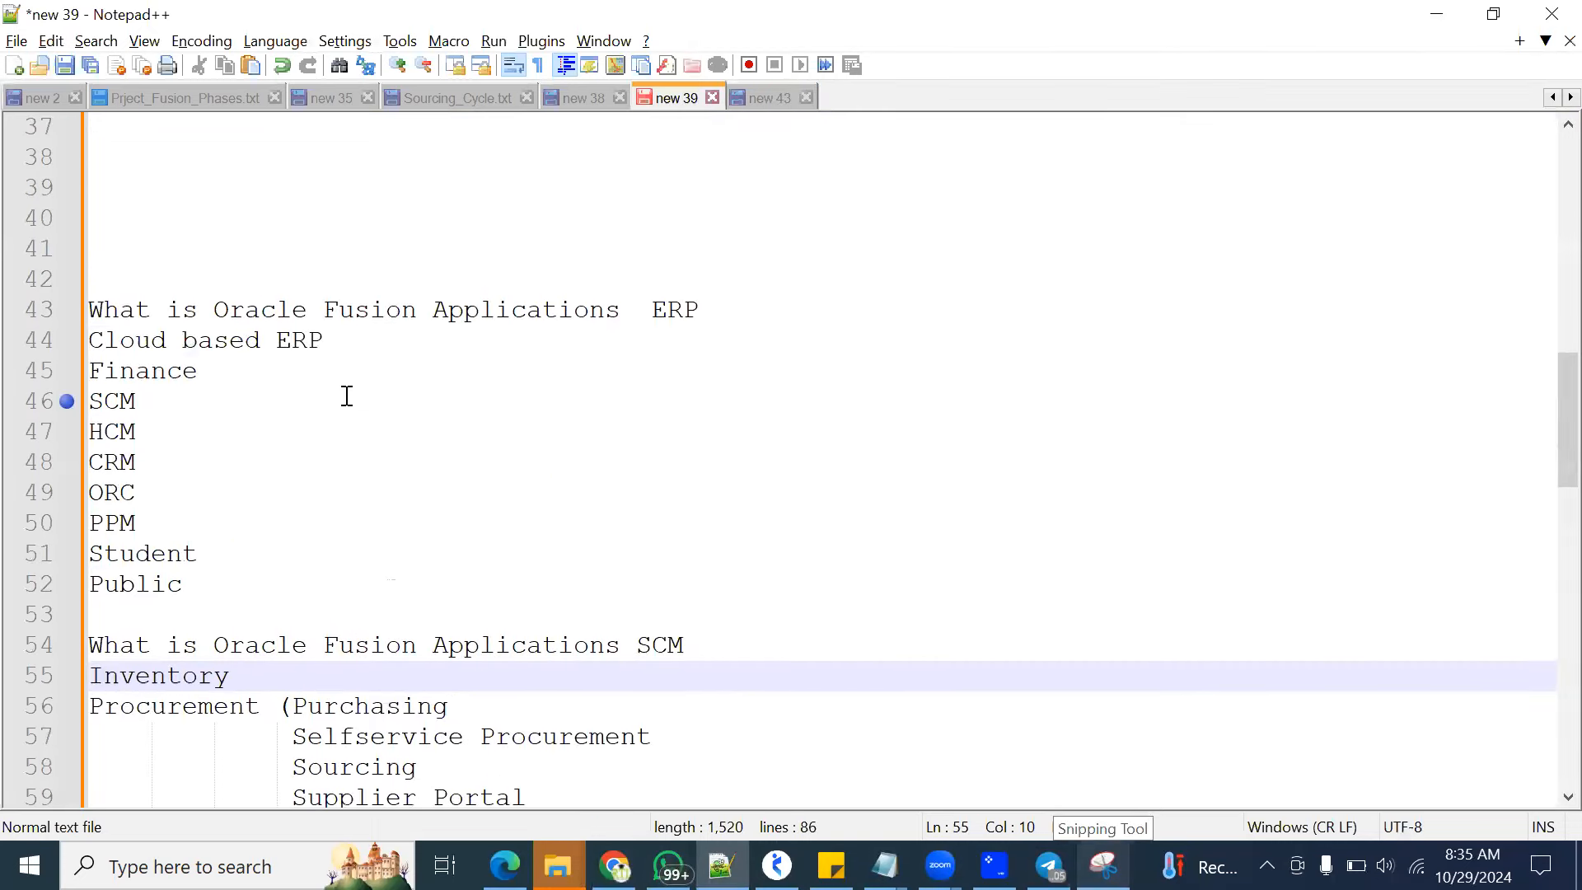
scroll(365, 390, "up", 2)
scroll(367, 391, "up", 6)
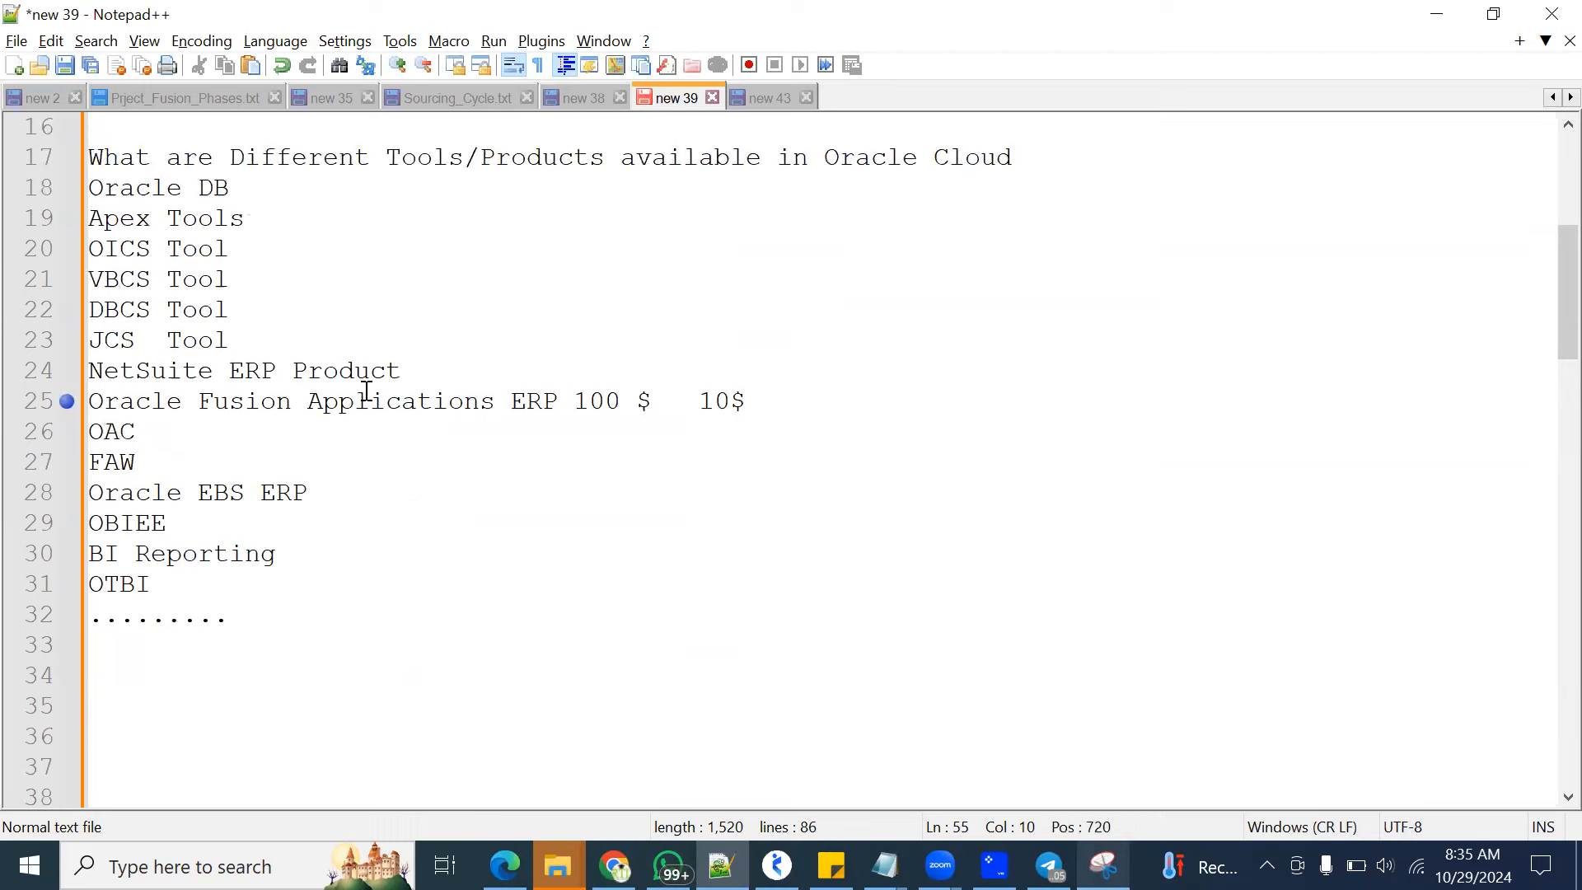
scroll(444, 410, "up", 1)
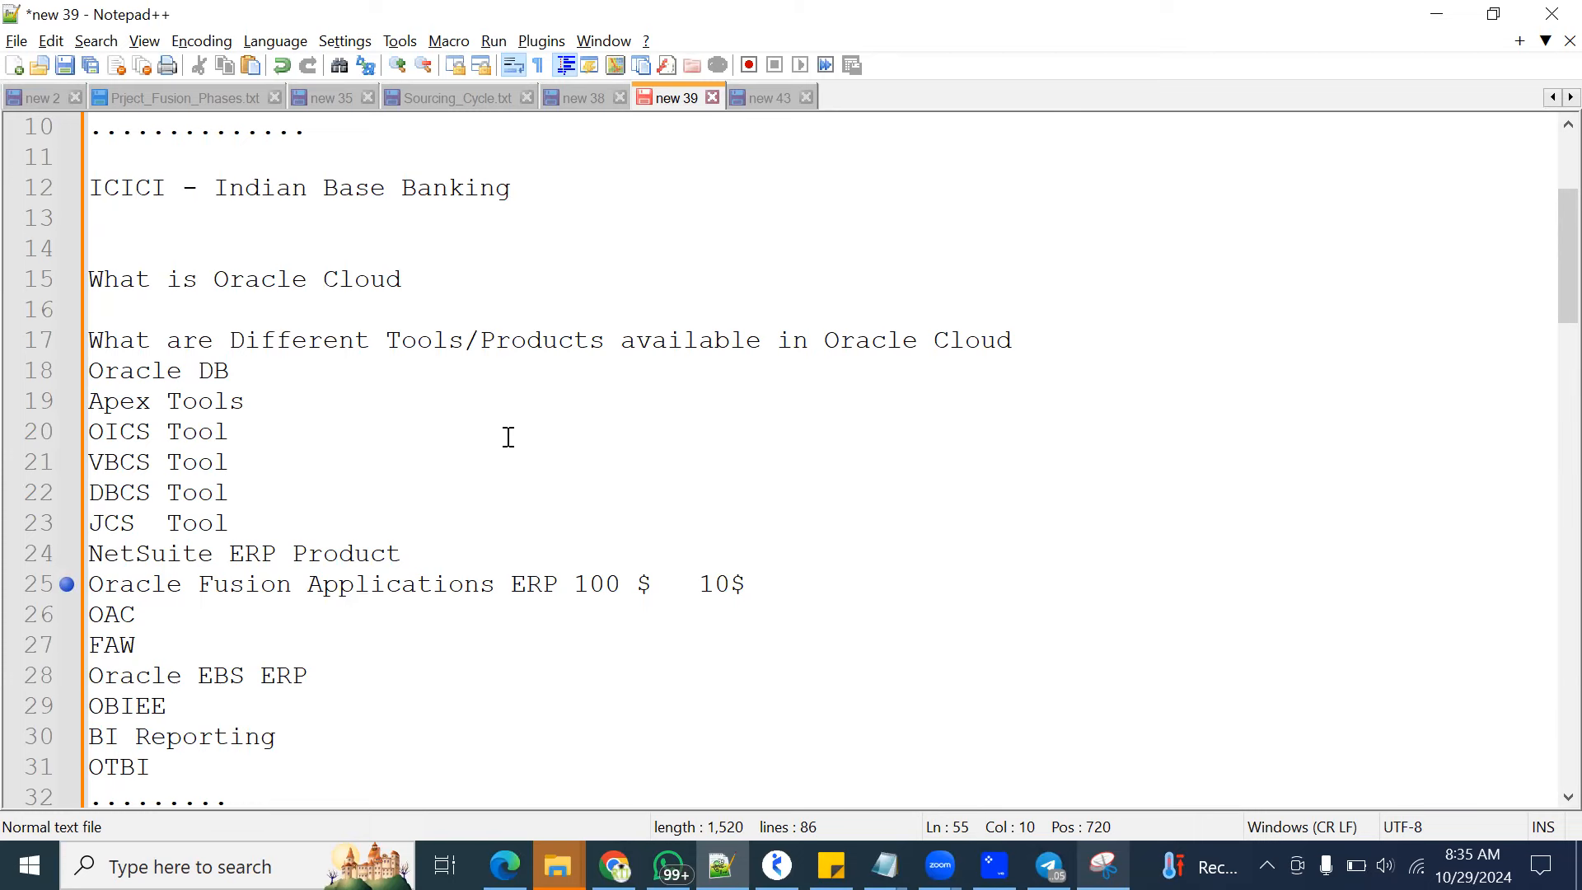
Highlight the Oracle Fusion Applications ERP list from Cloud based ERP to Public, and the SCM module list from Inventory to Receipt Counting
scroll(515, 590, "down", 7)
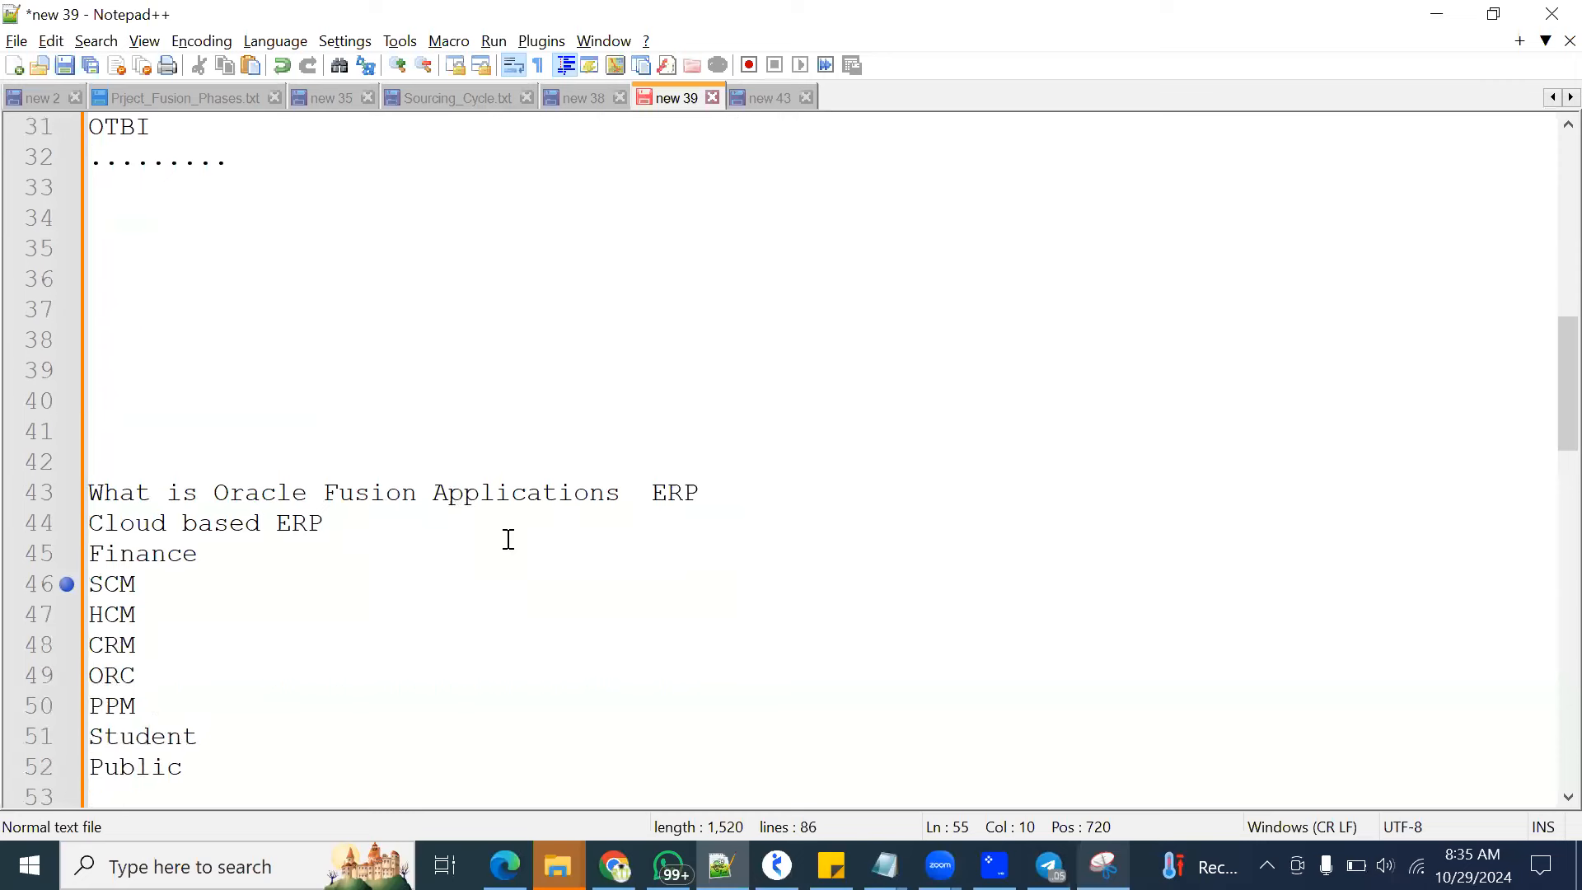
scroll(487, 537, "down", 2)
left_click_drag(198, 585, 184, 585)
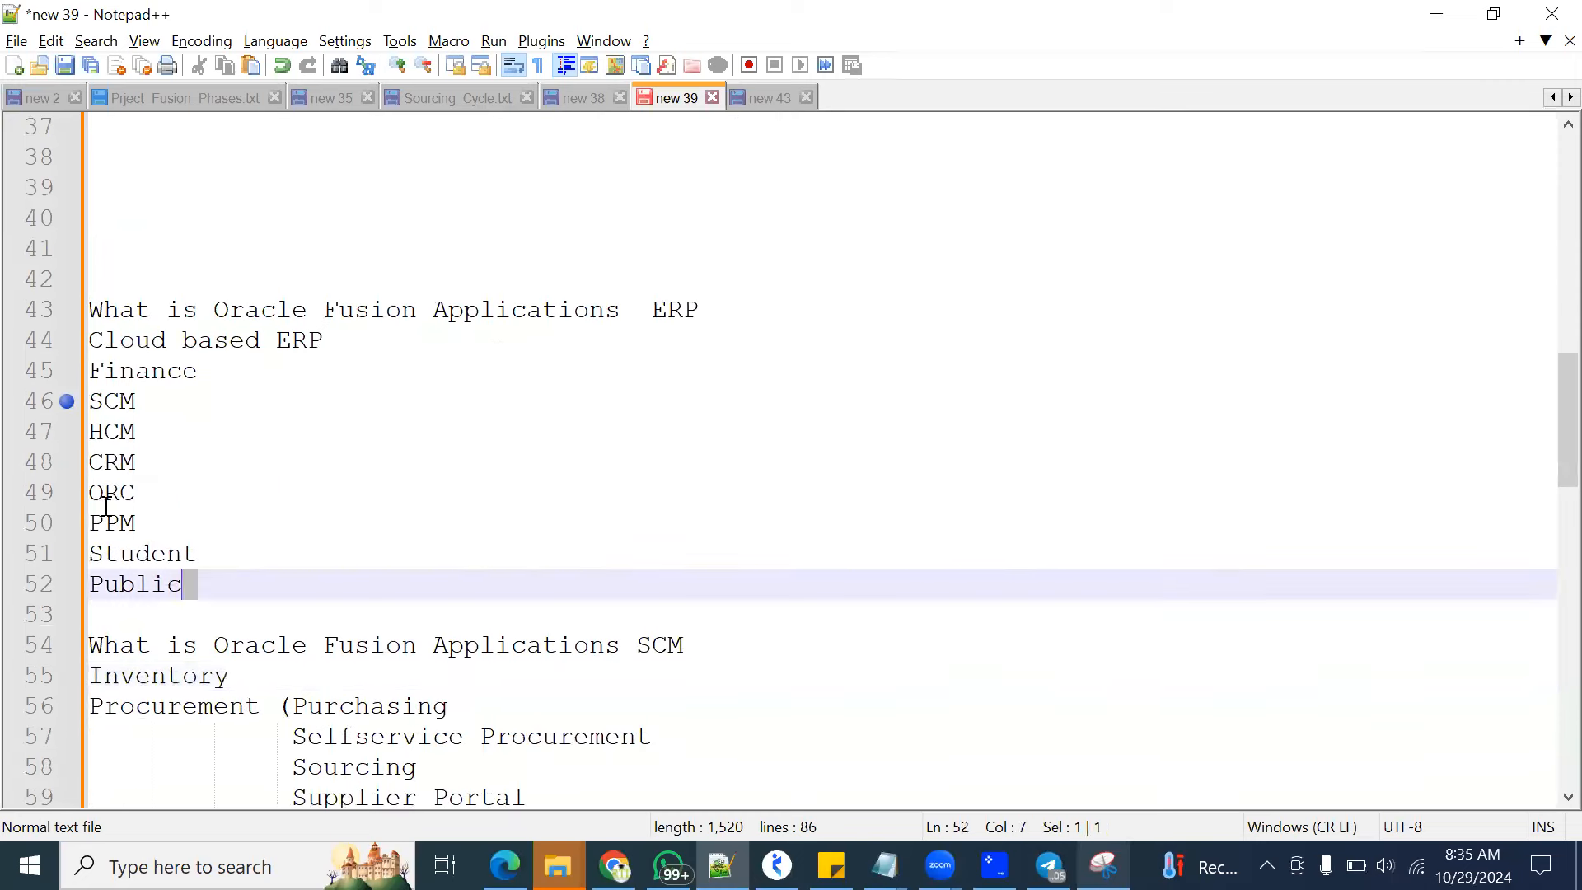
left_click_drag(105, 504, 60, 349)
scroll(394, 570, "down", 3)
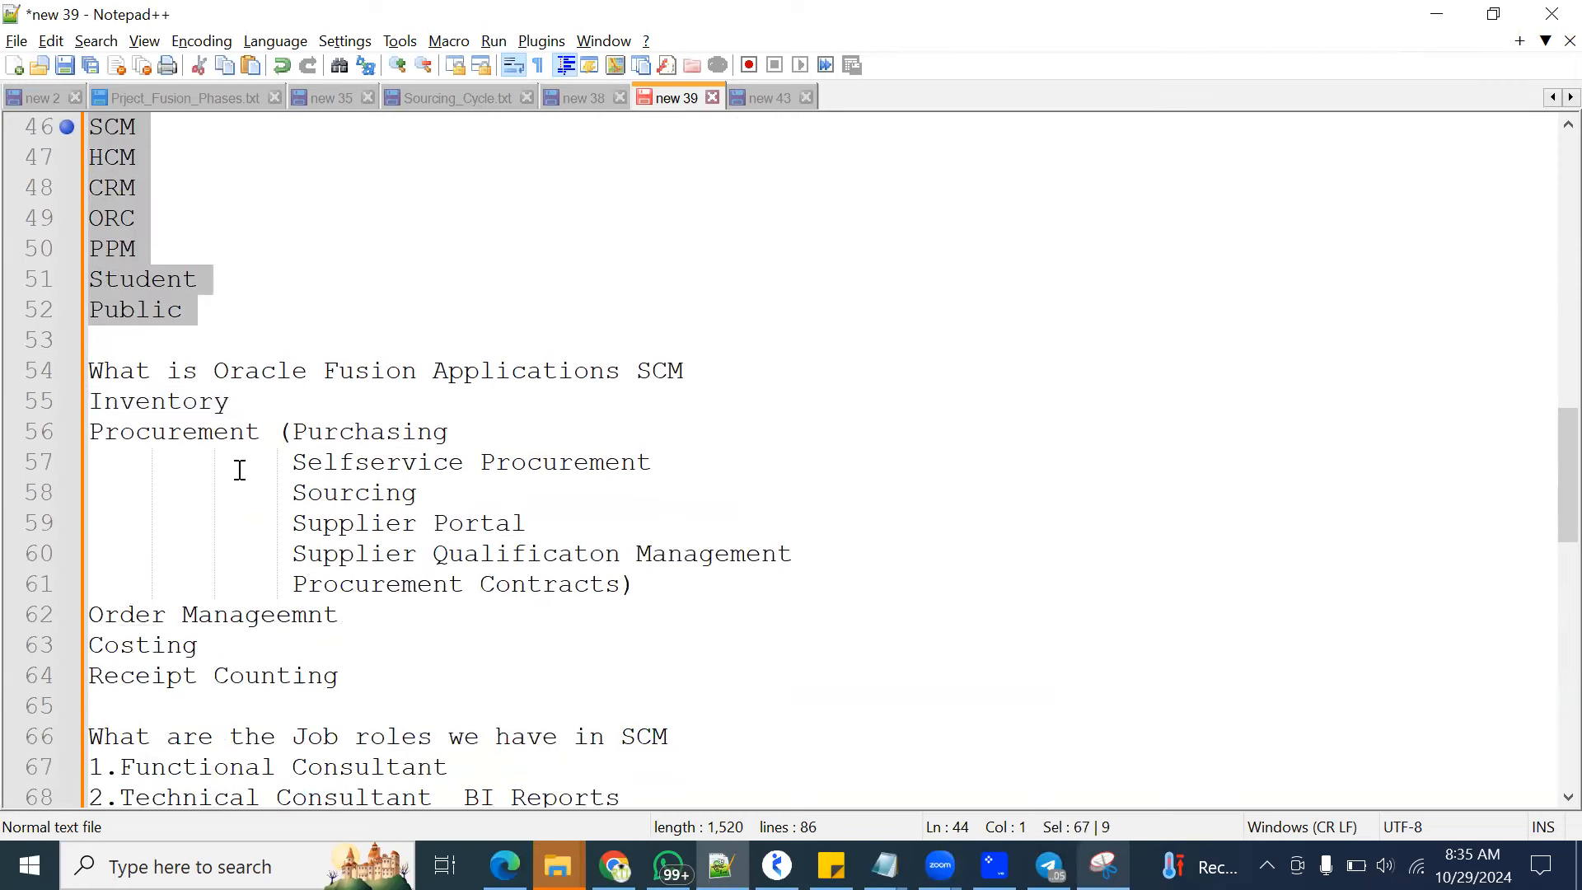
left_click_drag(727, 371, 840, 670)
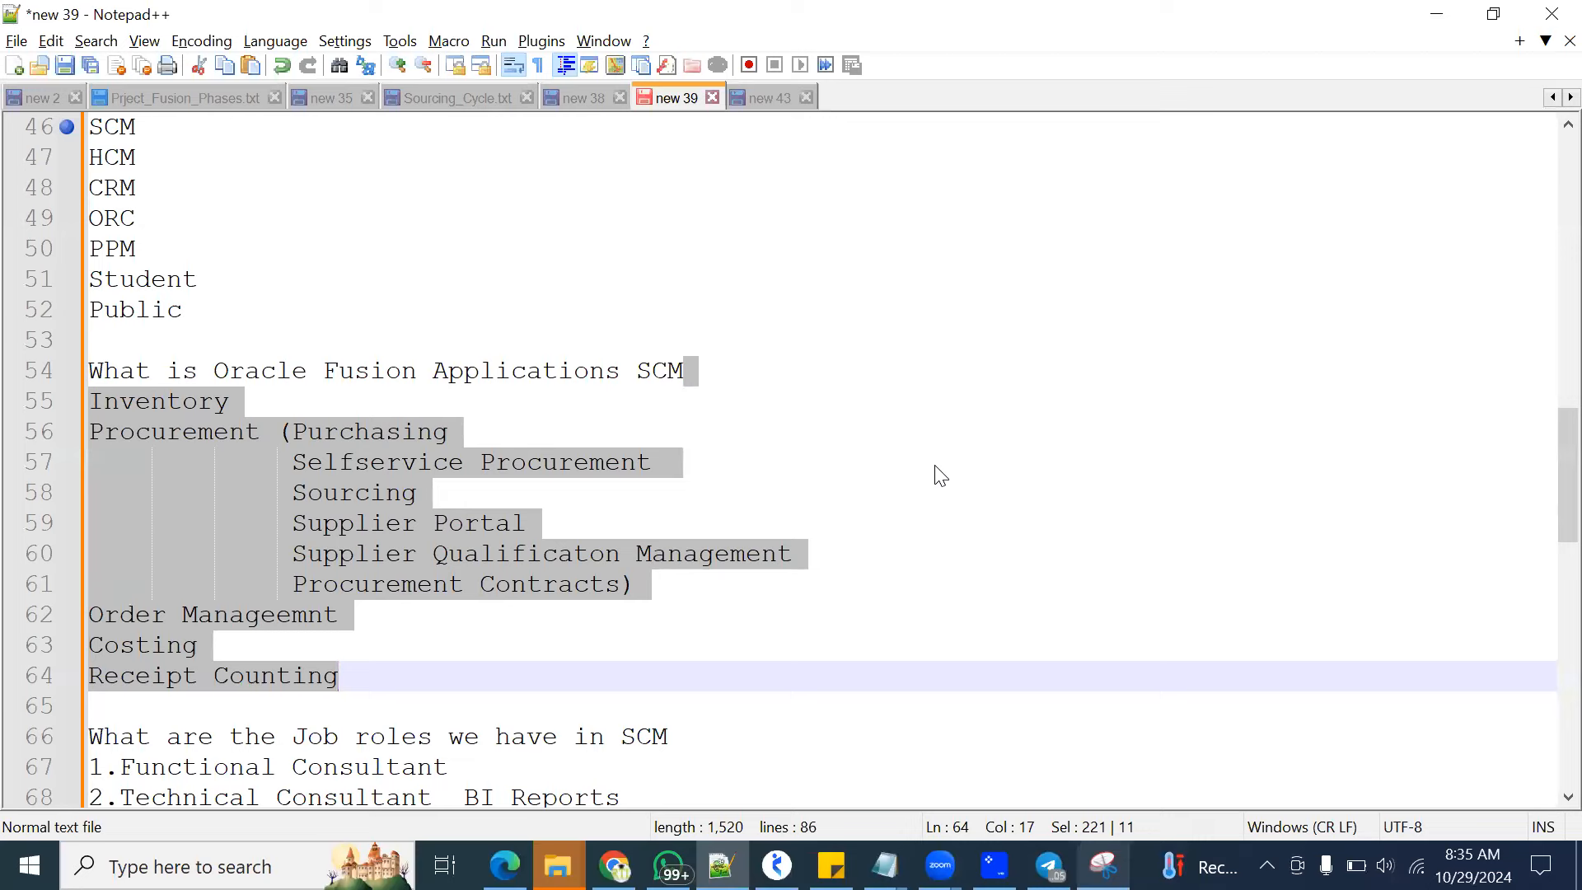
Review the SCM job roles and highlight Environments, SAAS and PAAS in the section on different environments
scroll(383, 505, "down", 3)
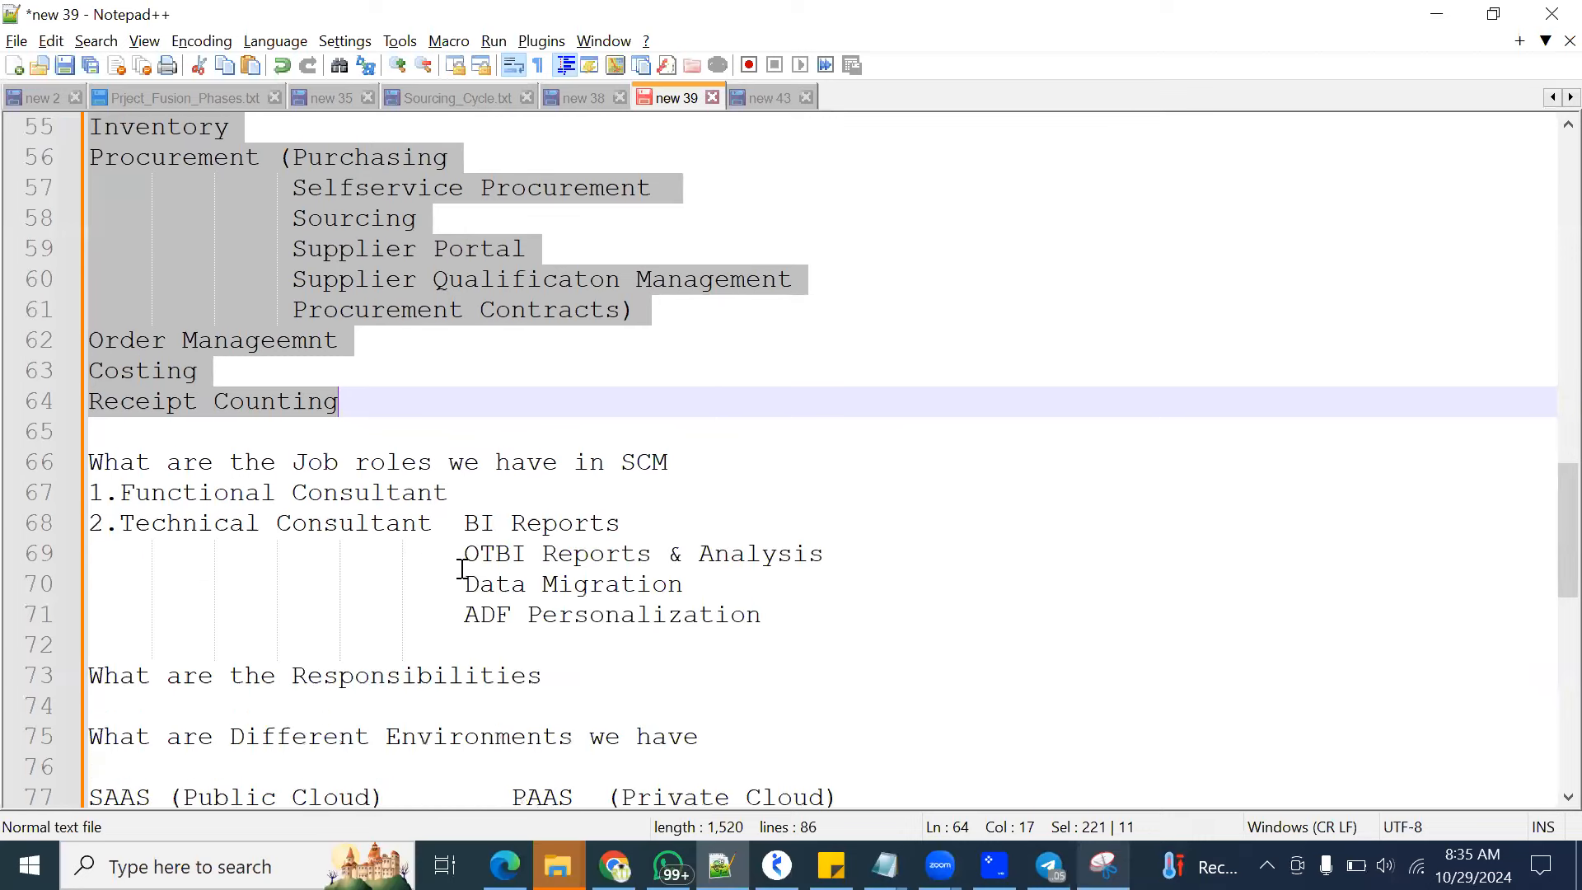
scroll(459, 555, "down", 2)
scroll(373, 524, "down", 2)
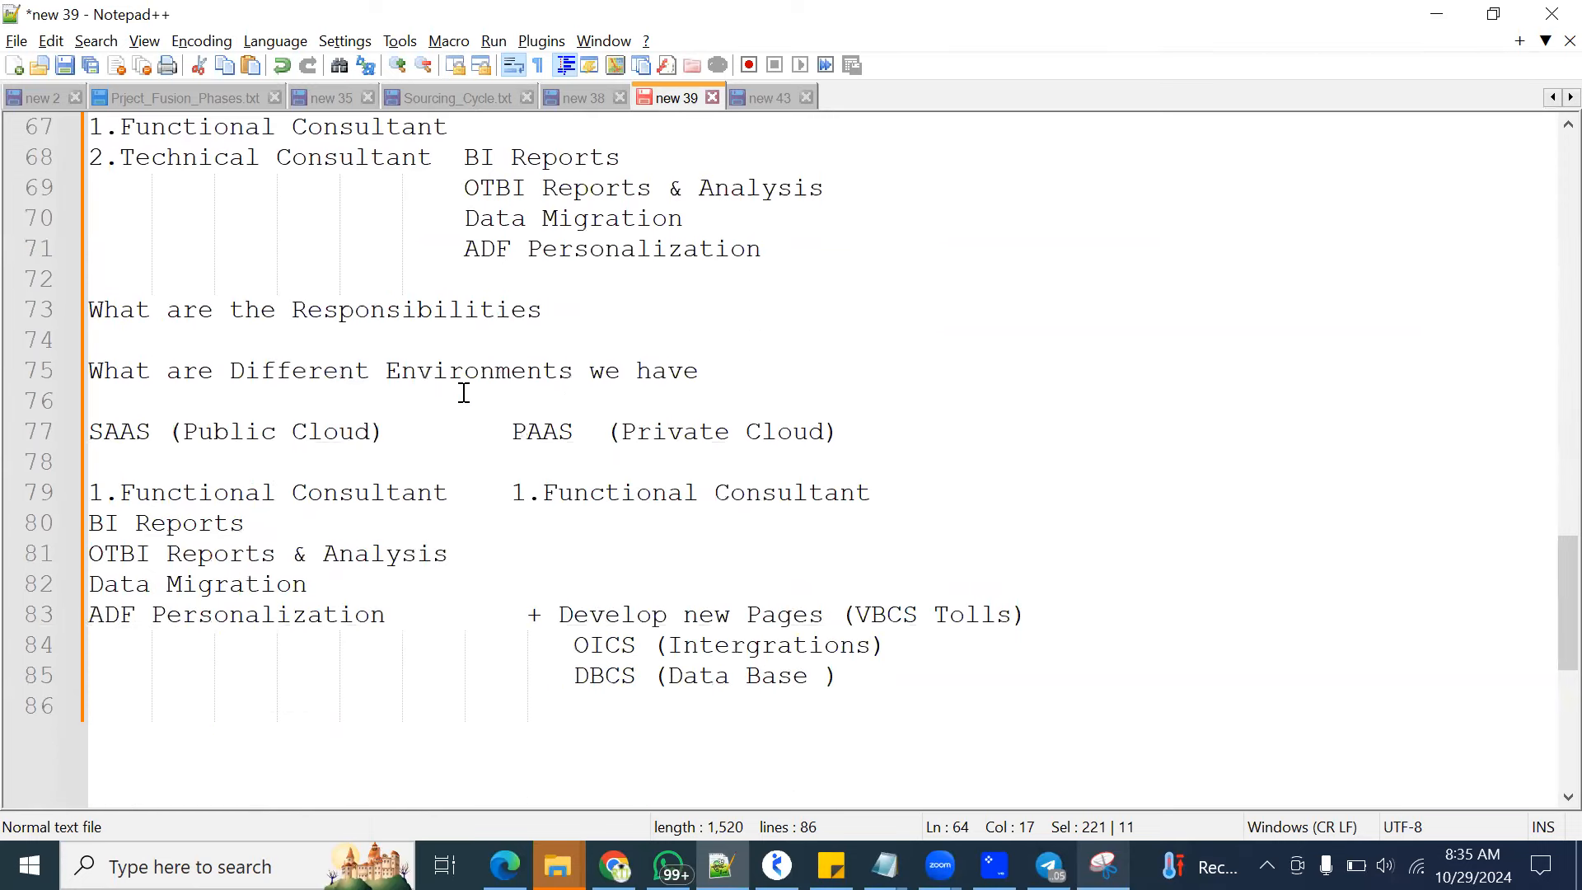
left_click_drag(387, 372, 564, 375)
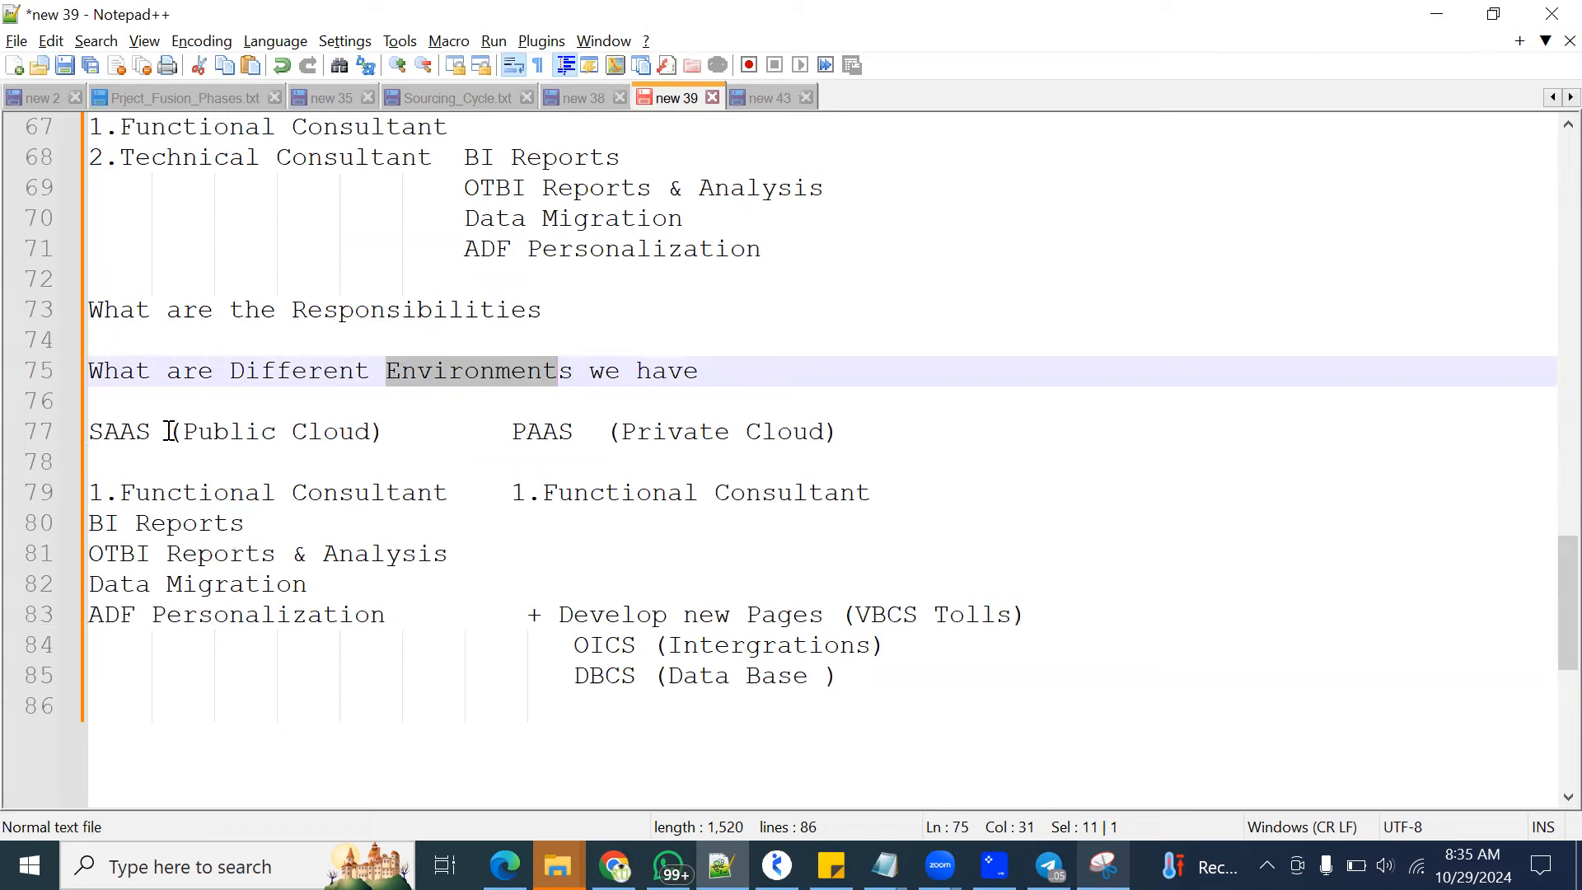
left_click_drag(150, 431, 89, 431)
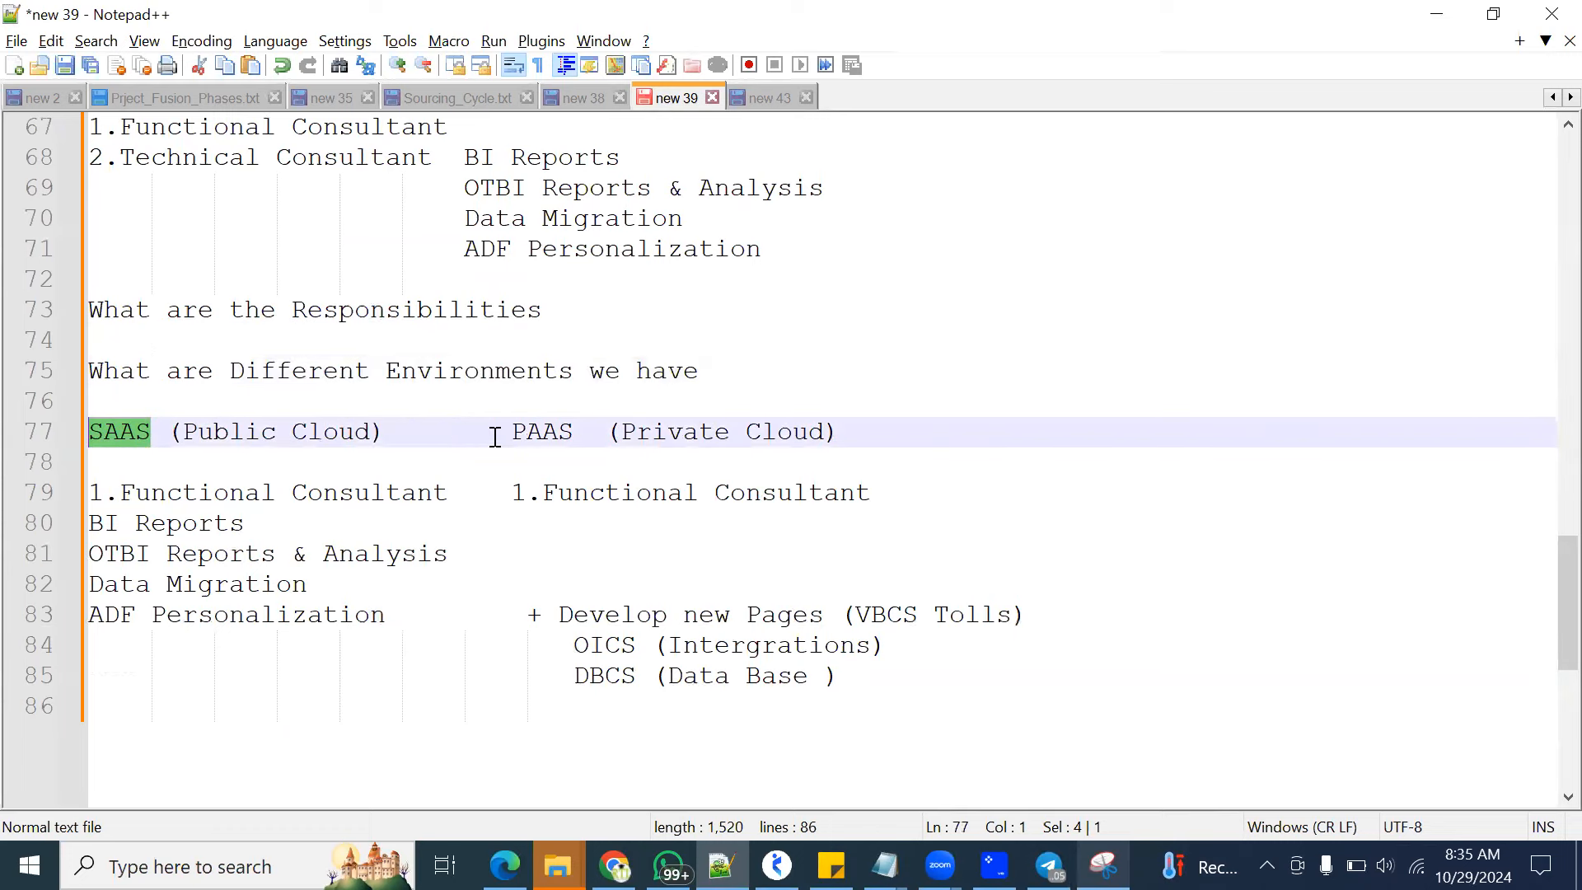
left_click_drag(508, 430, 575, 431)
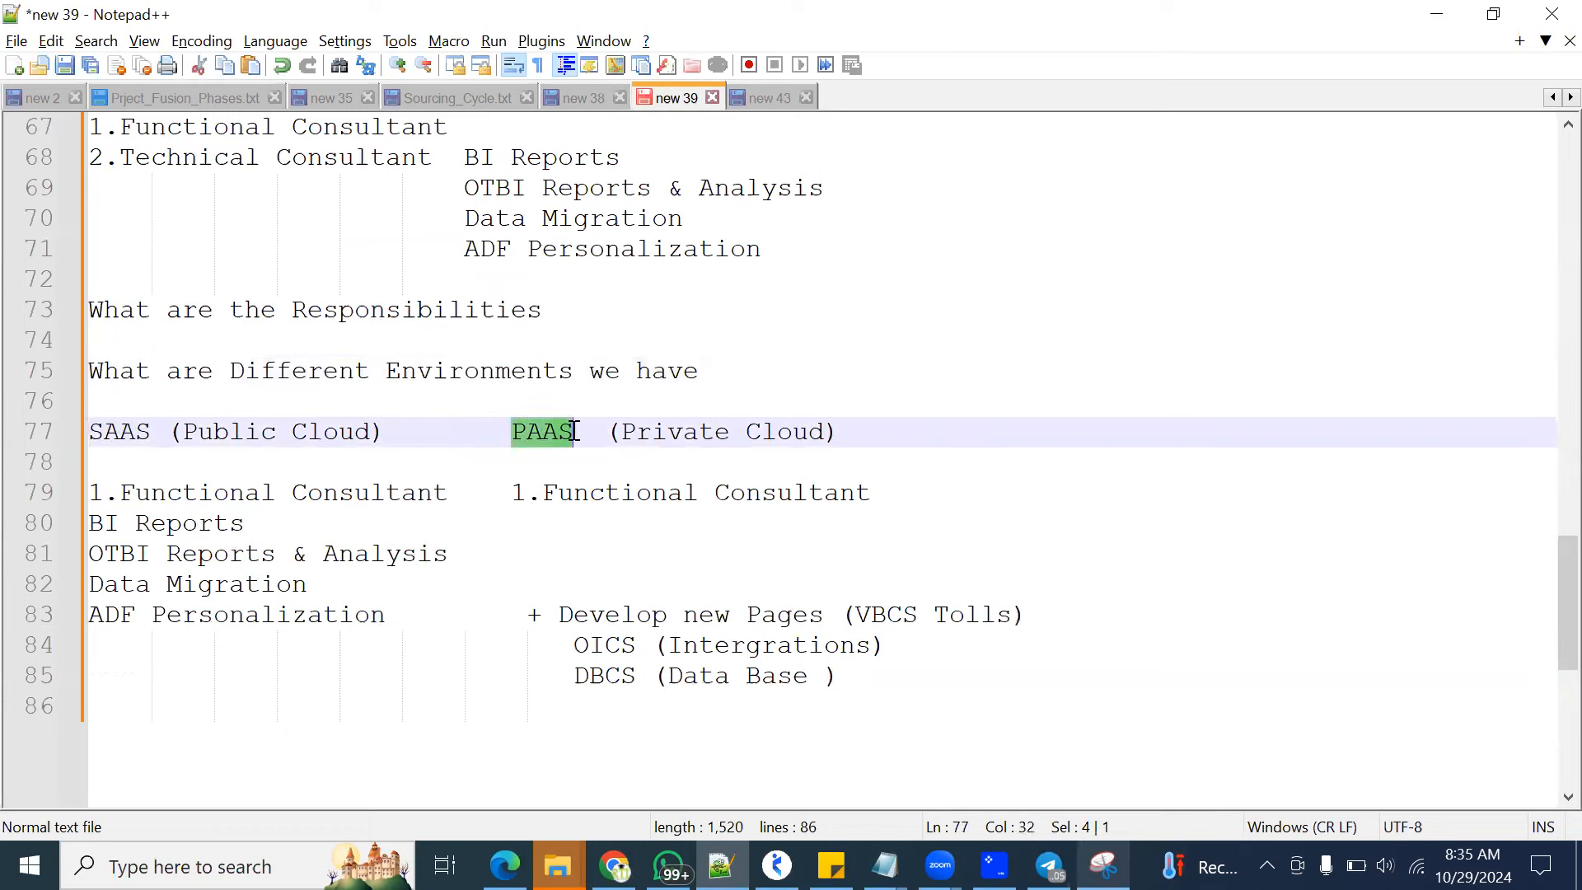
left_click(769, 577)
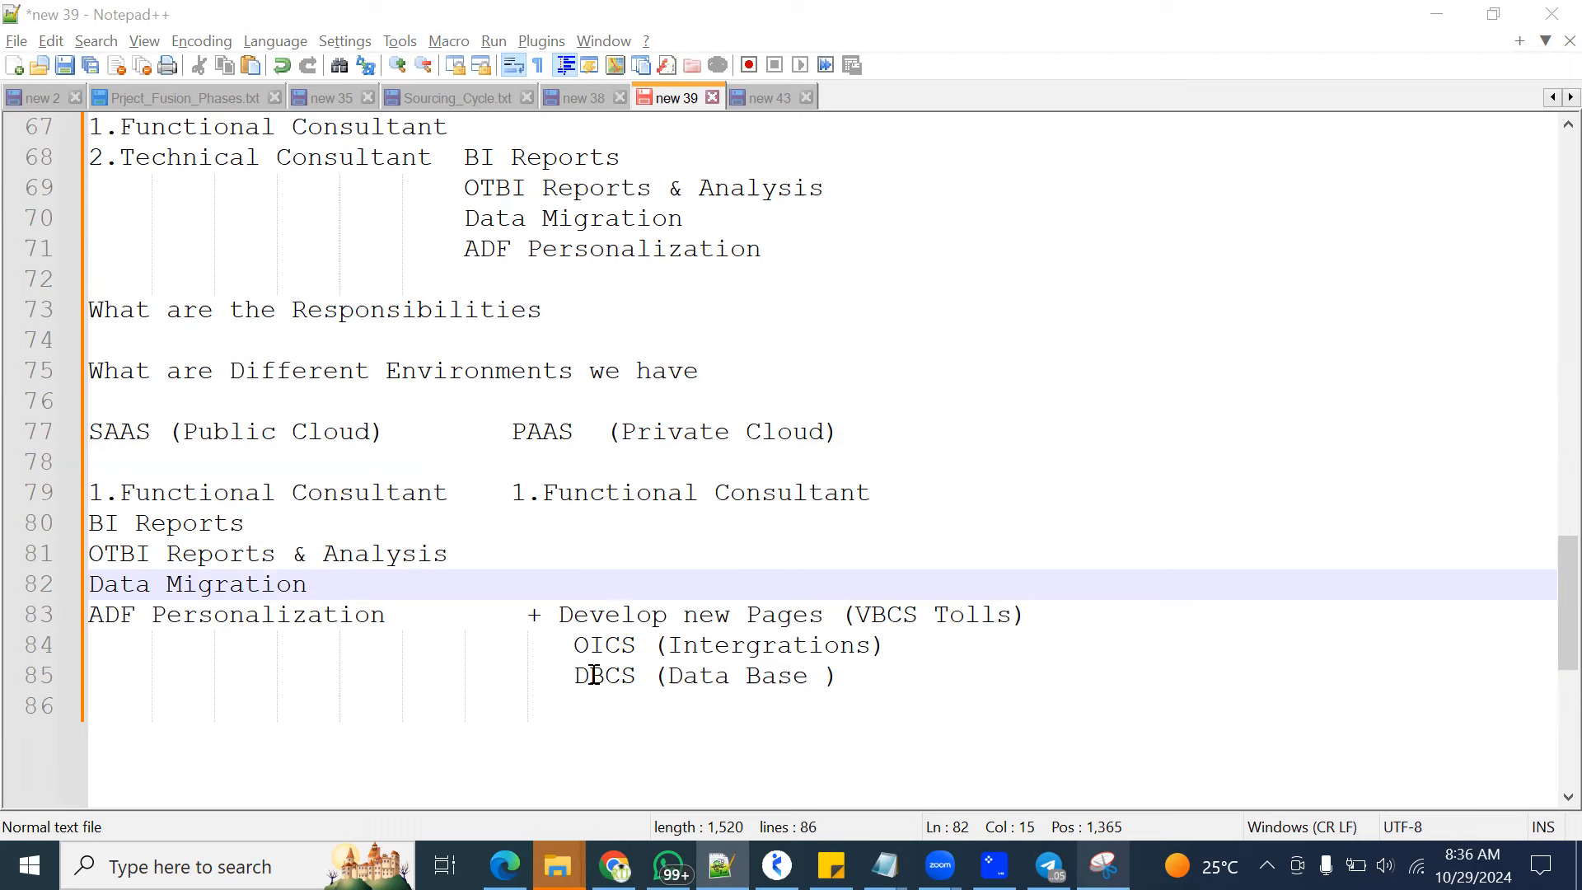
Add two blank lines at the end of the notes and return the text cursor to the line's start without indentation
left_click(905, 602)
scroll(758, 412, "down", 4)
left_click(769, 392)
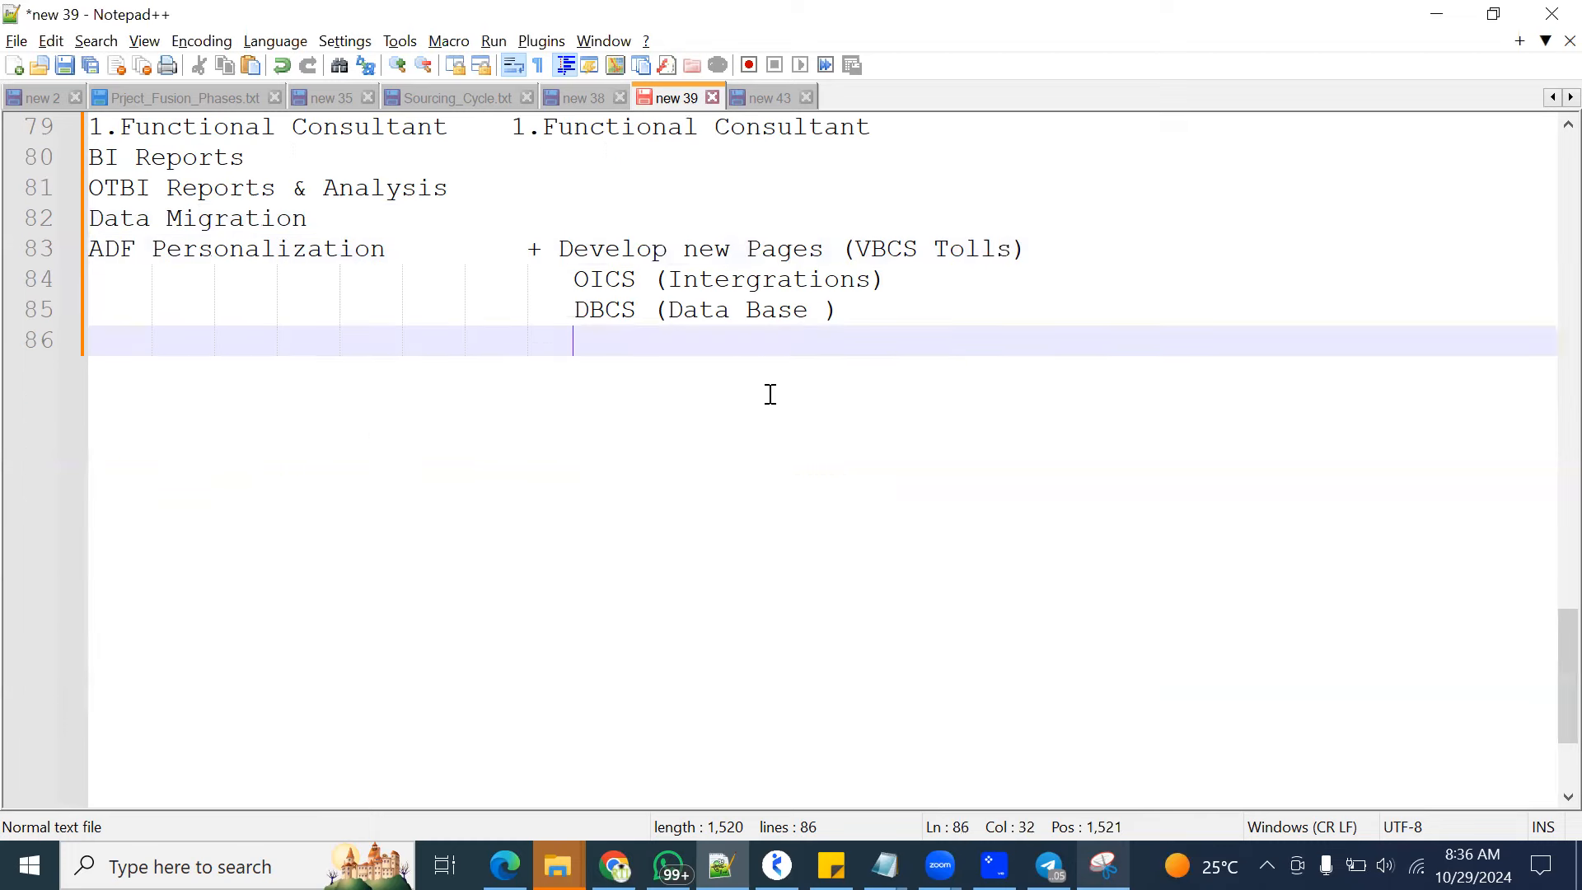
scroll(824, 400, "down", 2)
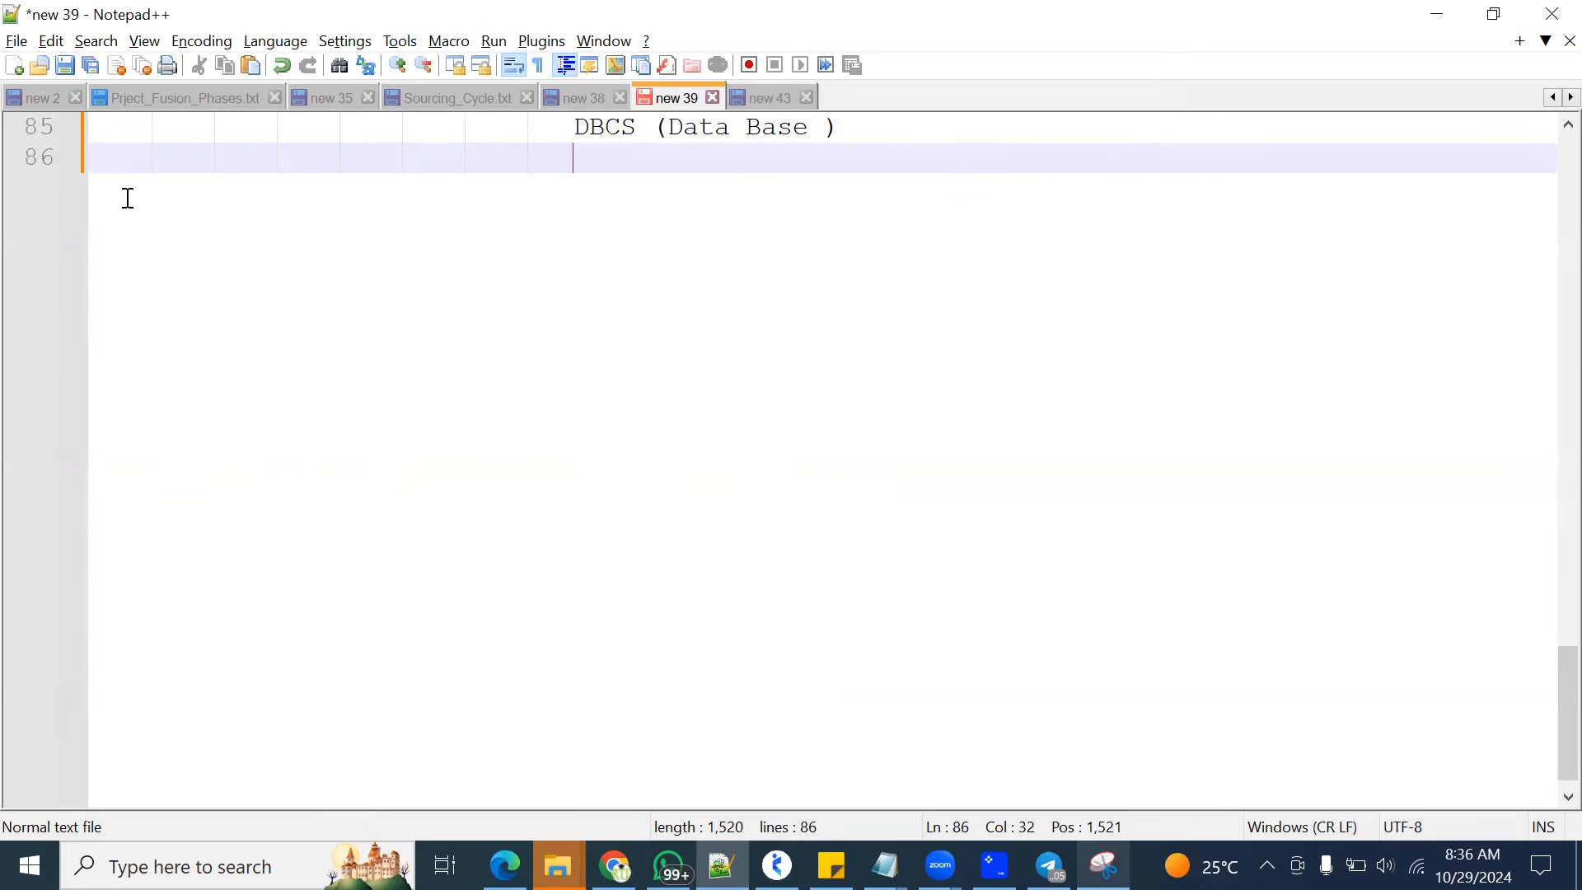
key("Return")
key("Return")
key("BackSpace")
key("BackSpace")
key("BackSpace")
key("BackSpace")
key("BackSpace")
key("BackSpace")
key("BackSpace")
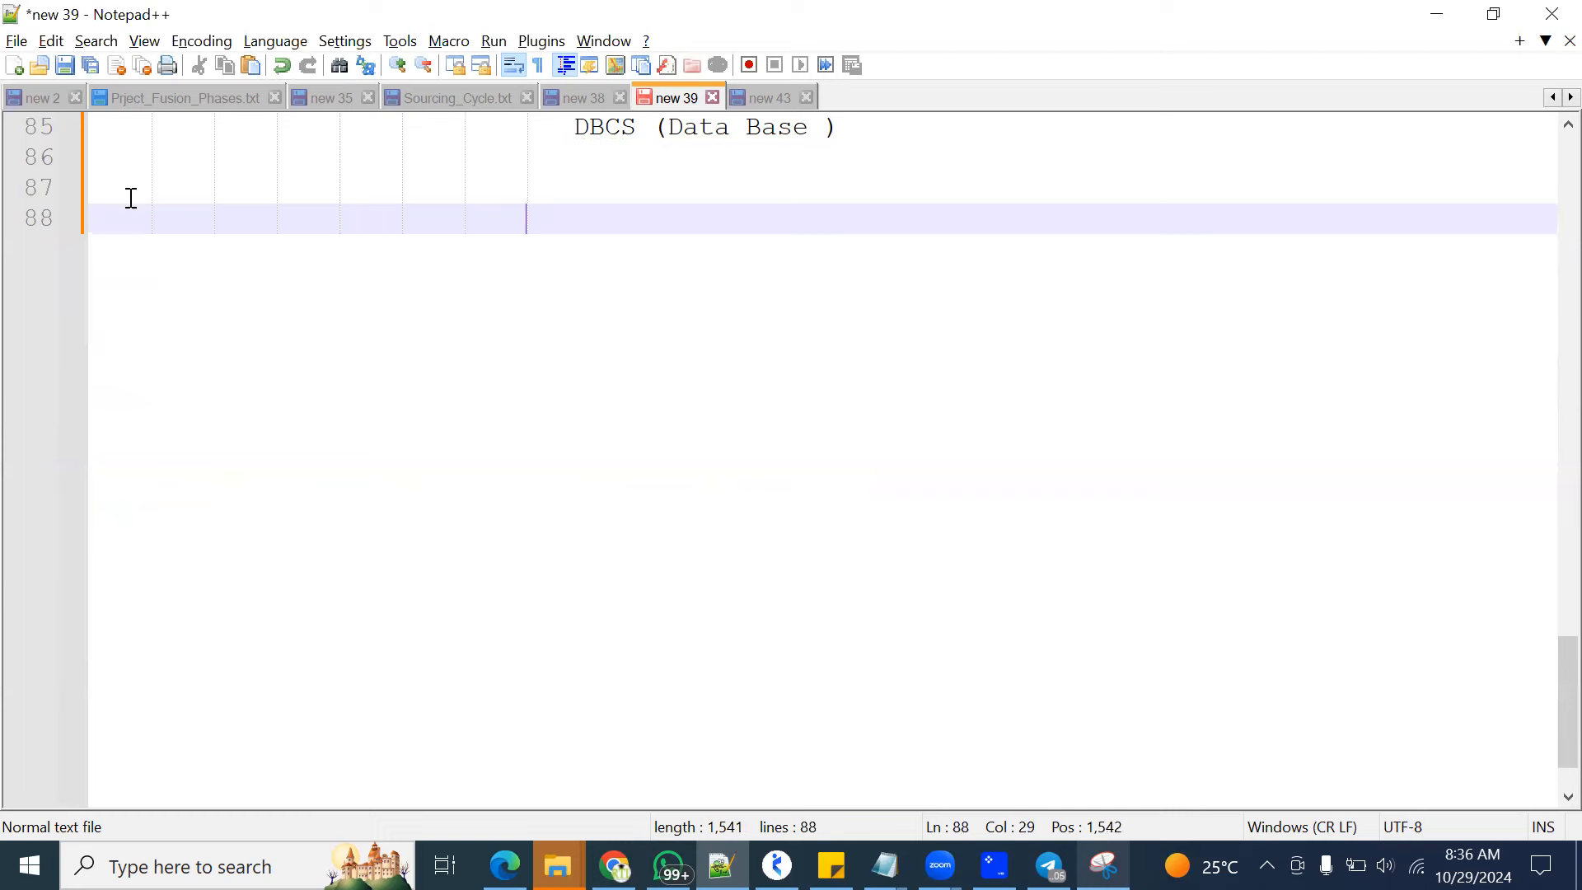
key("BackSpace")
key("BackSpace")
key("BackSpace")
Highlight SAAS and PAAS in turn on the environments line above the new blank lines
scroll(360, 300, "up", 3)
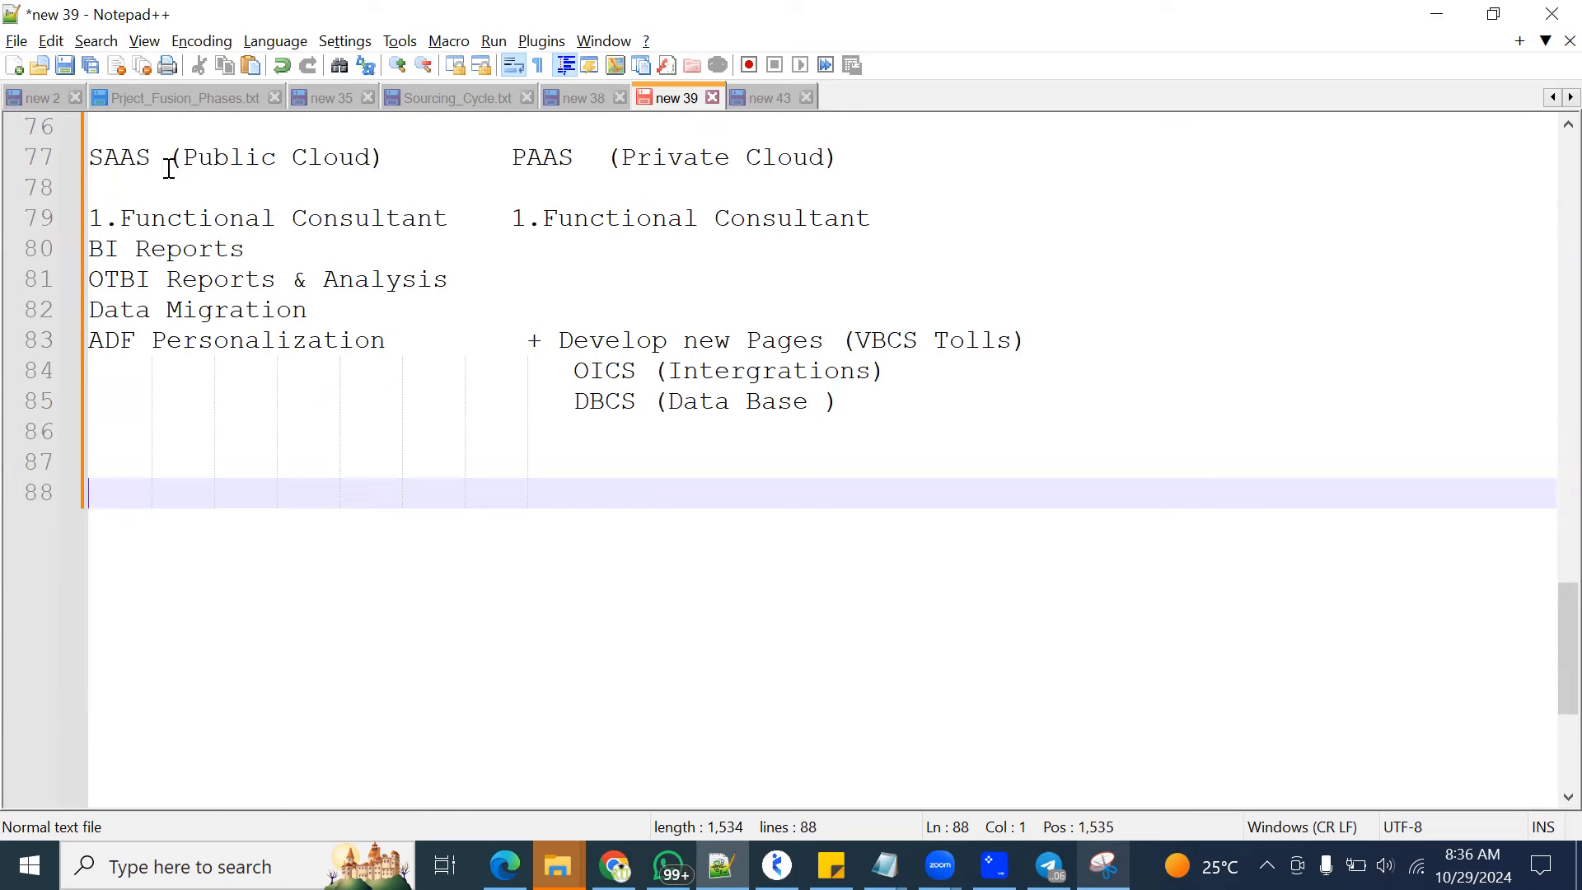
left_click_drag(154, 158, 88, 156)
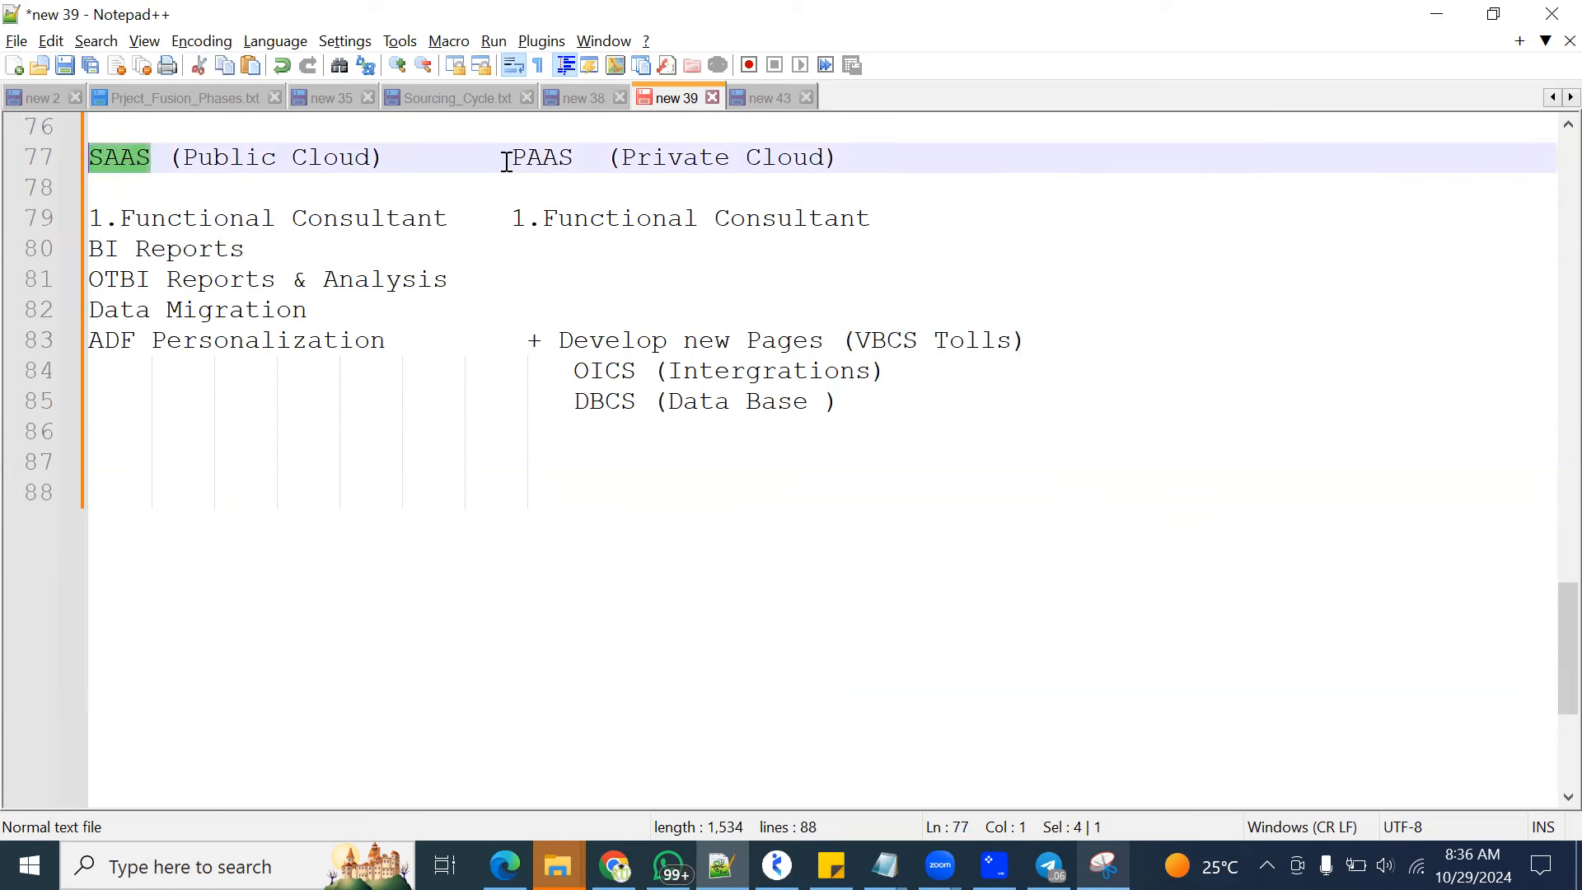
left_click_drag(511, 157, 574, 158)
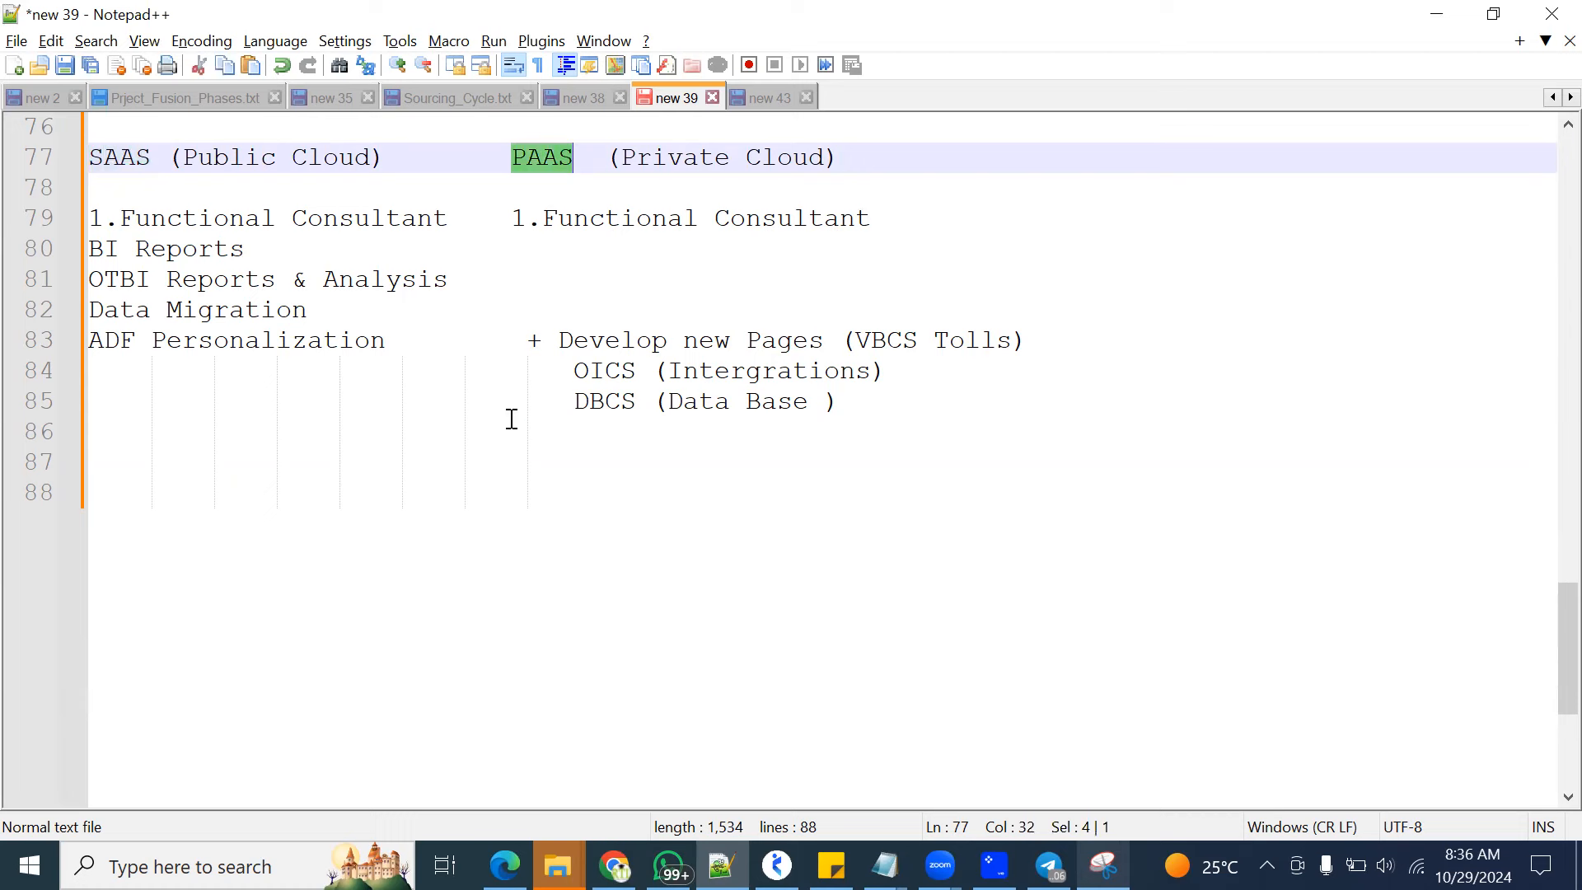
Highlight SAAS, its Functional Consultant role and the BI Reports entry in the environments section
scroll(505, 500, "up", 1)
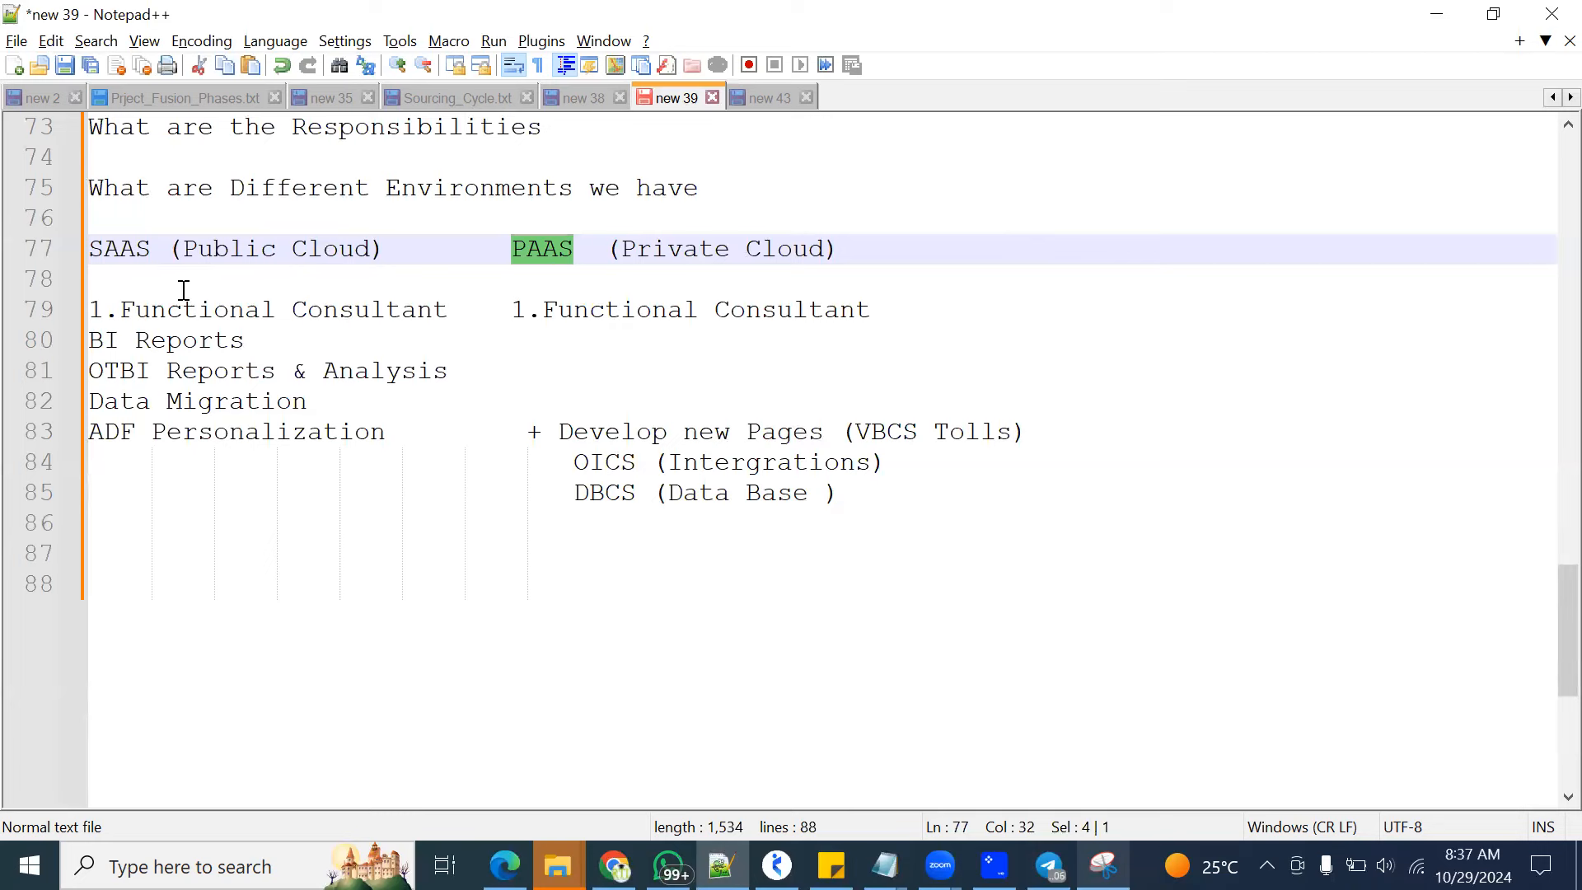
left_click_drag(152, 248, 90, 247)
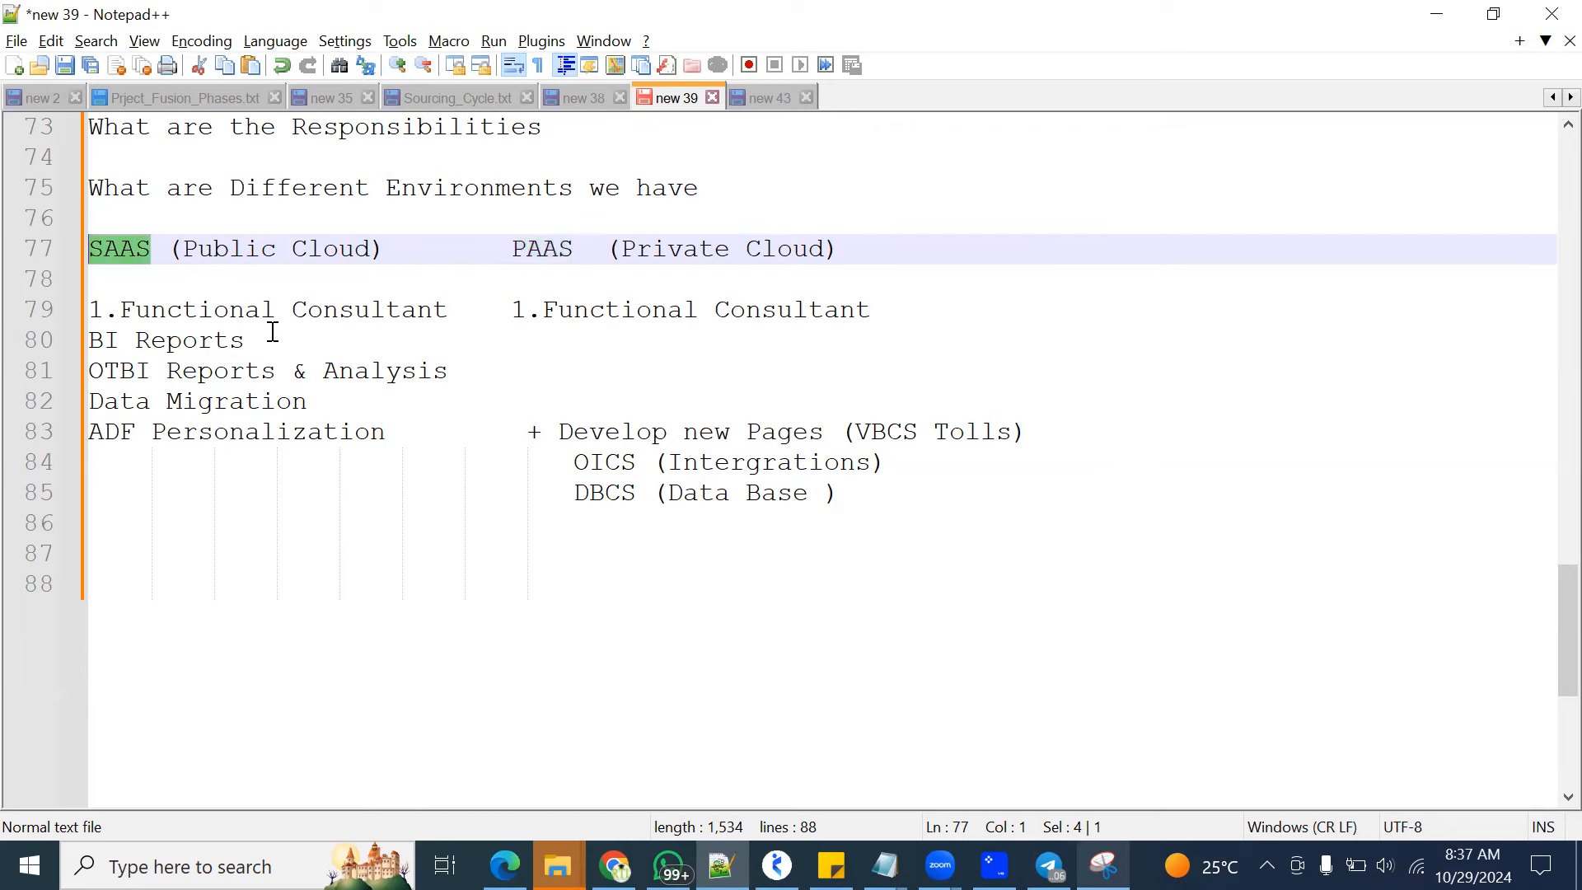
left_click_drag(446, 310, 93, 312)
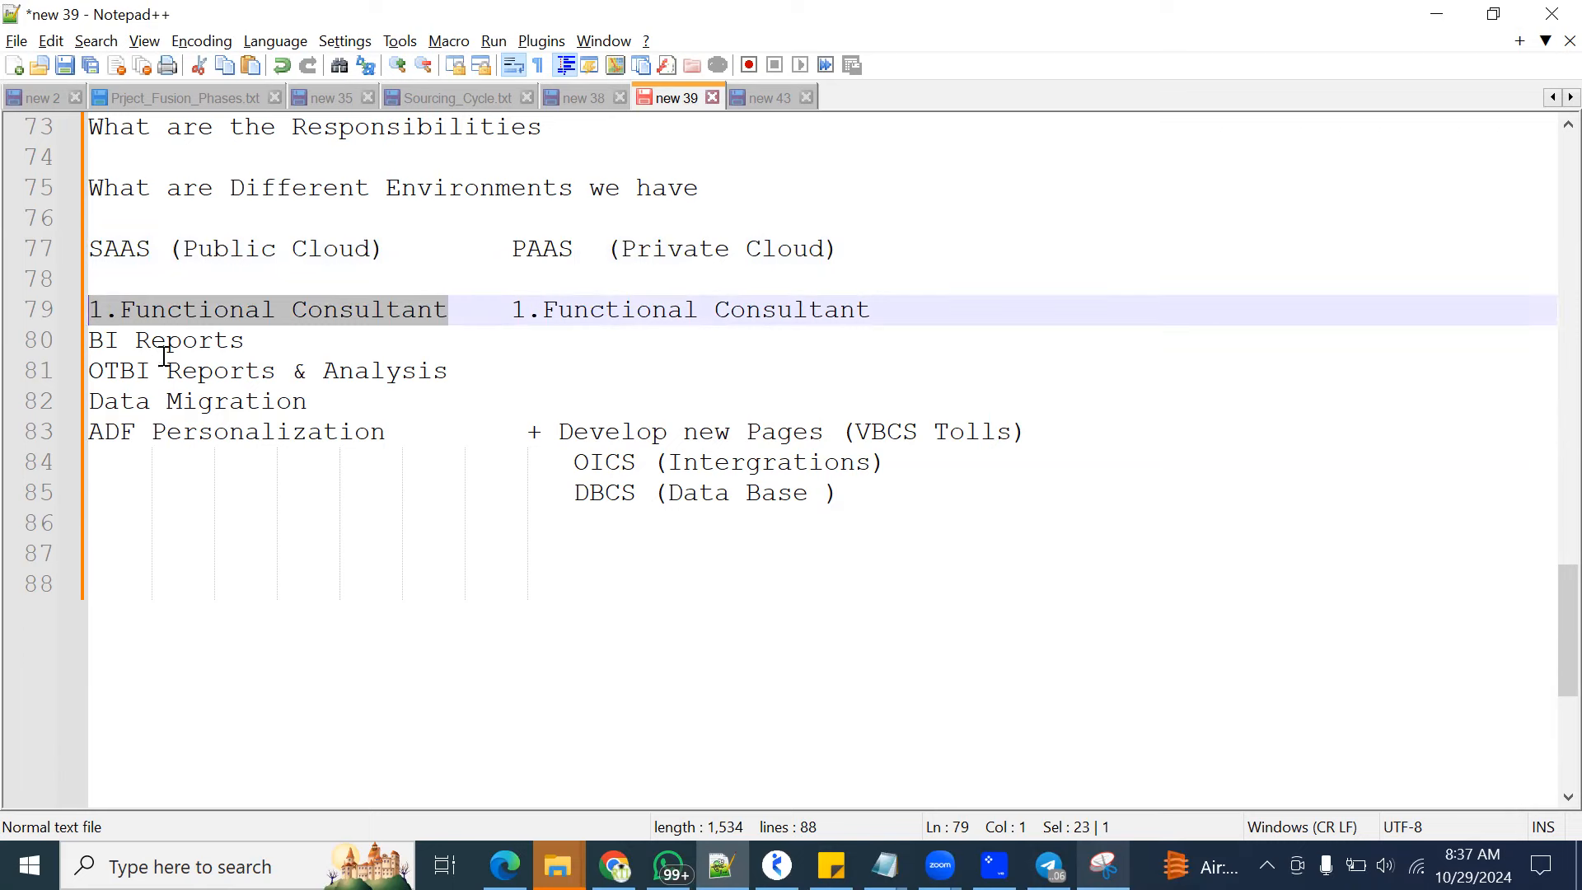
left_click(95, 340)
left_click_drag(95, 340, 255, 341)
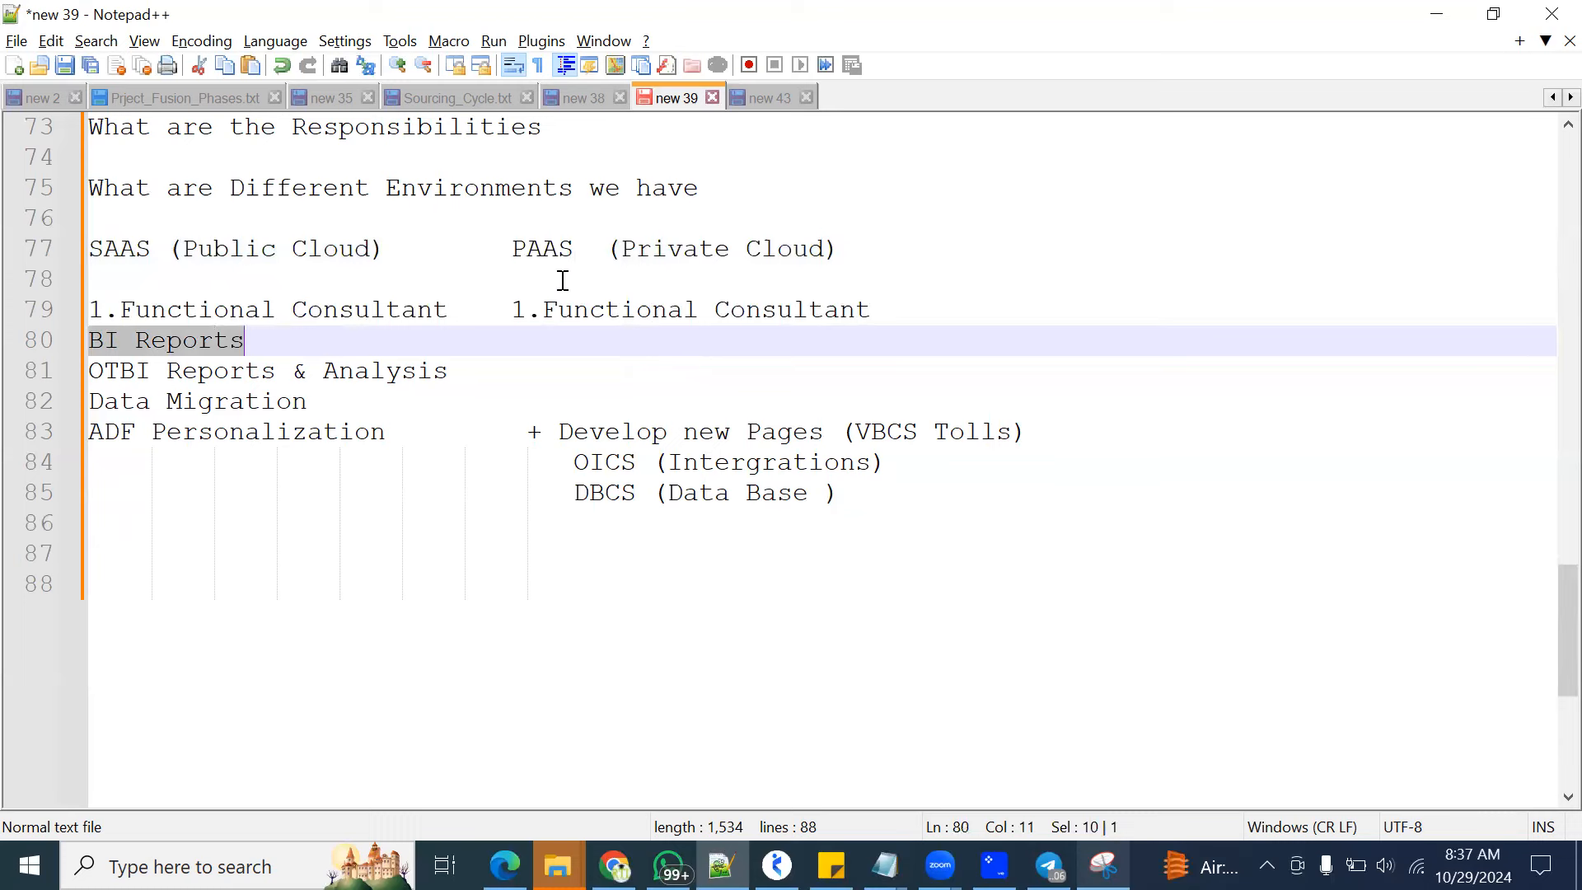
Highlight PAAS, its (Private Cloud) label and SAAS to compare the two environments
left_click(507, 247)
left_click_drag(507, 247, 579, 247)
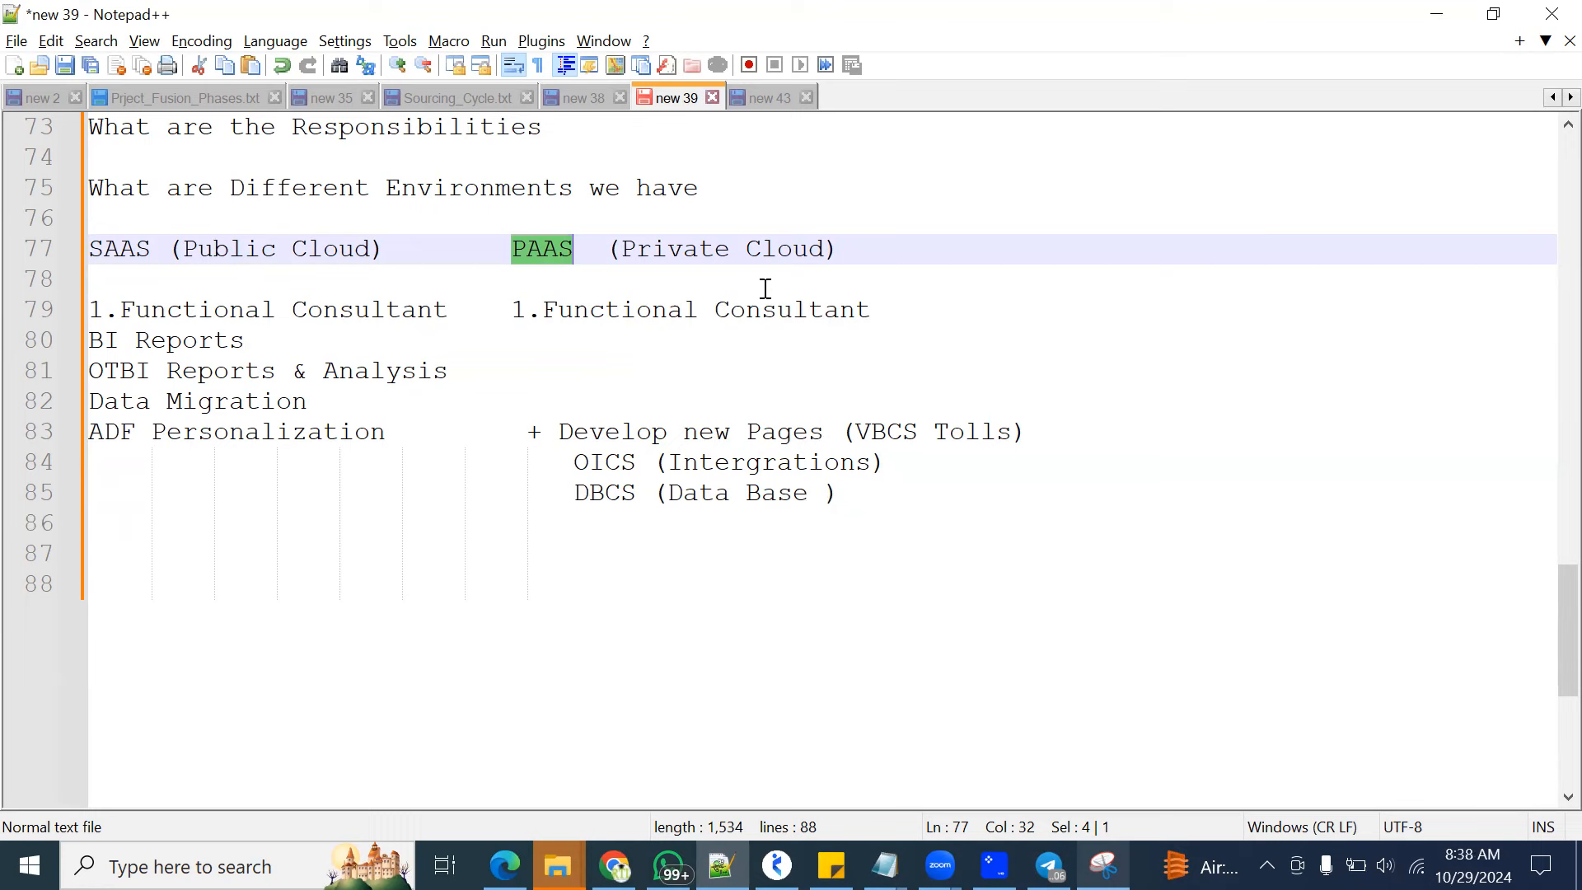
left_click_drag(610, 248, 837, 253)
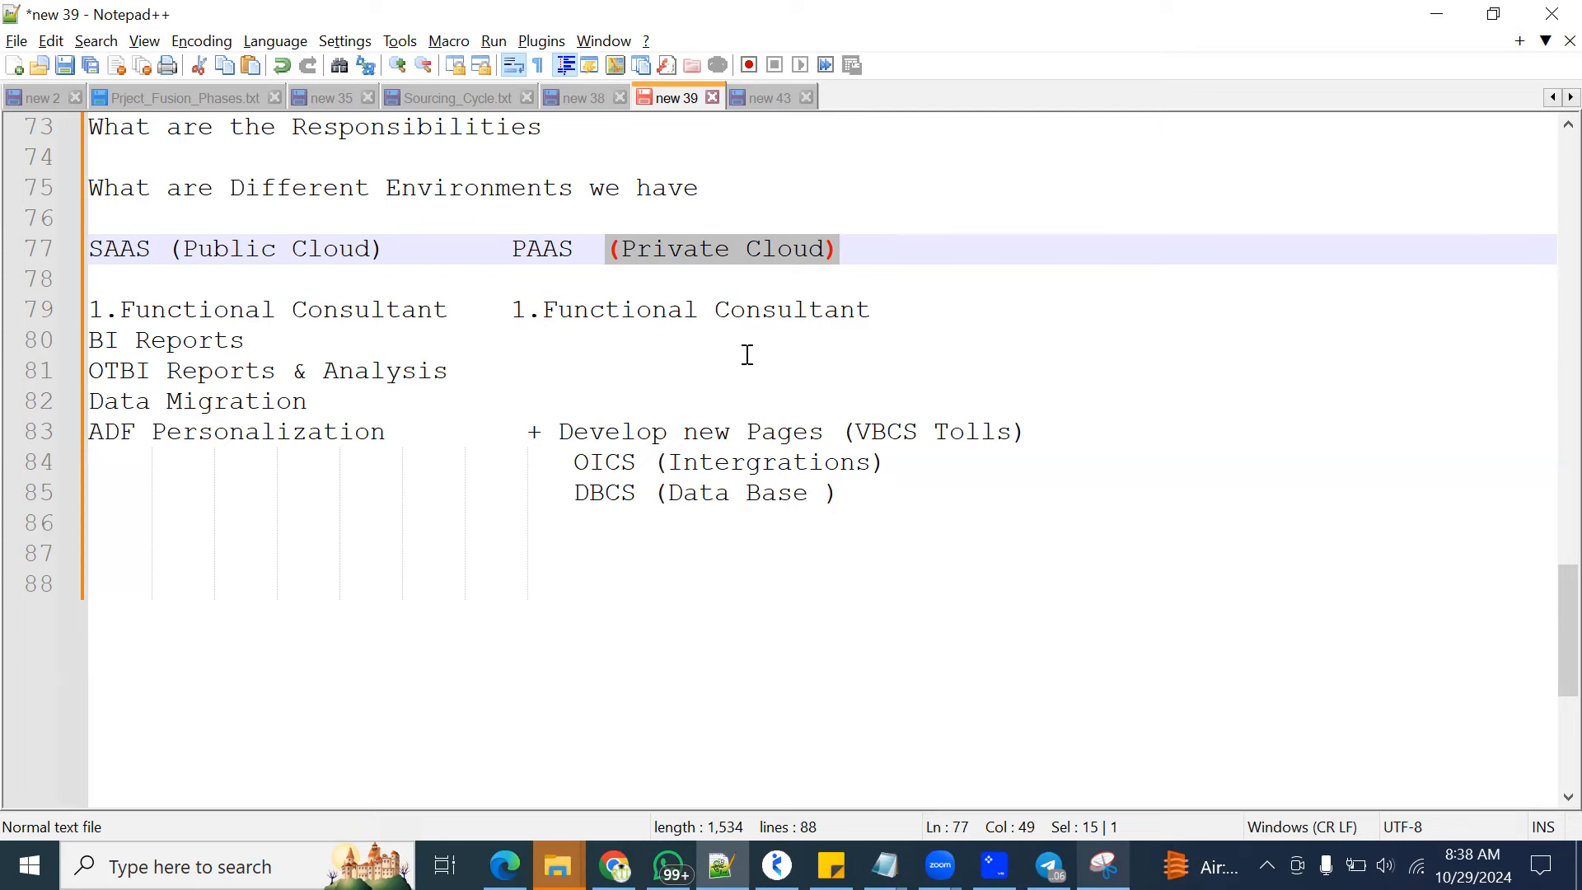
left_click_drag(153, 247, 82, 247)
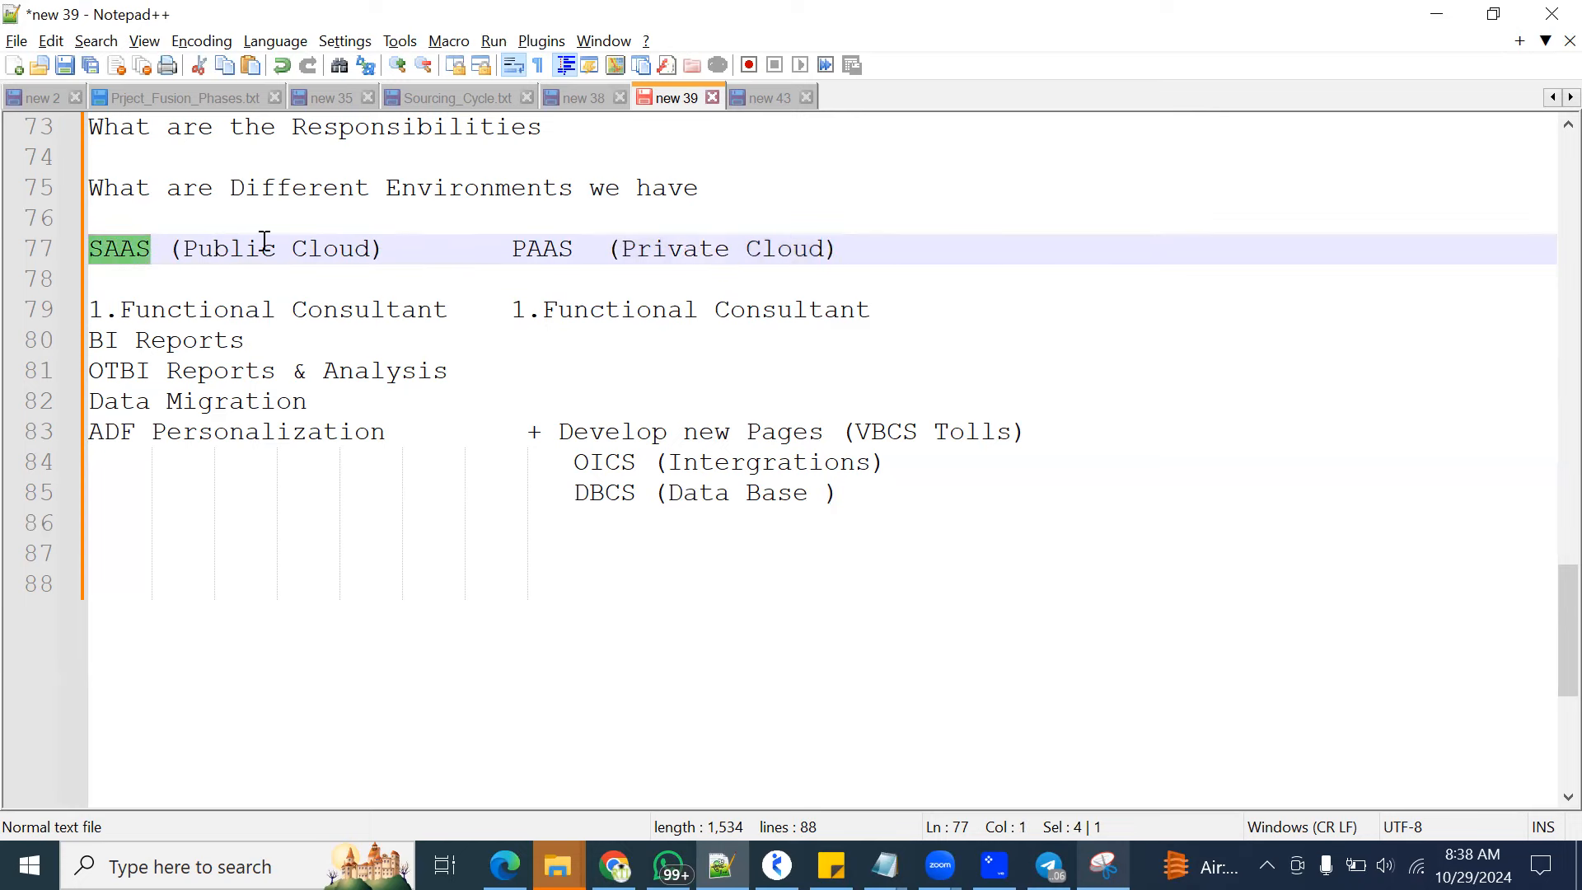
Highlight PAAS, the SAAS entries from BI Reports to ADF Personalization, and the extra PAAS entries from Develop new Pages to DBCS (Data Base )
left_click_drag(512, 248, 572, 248)
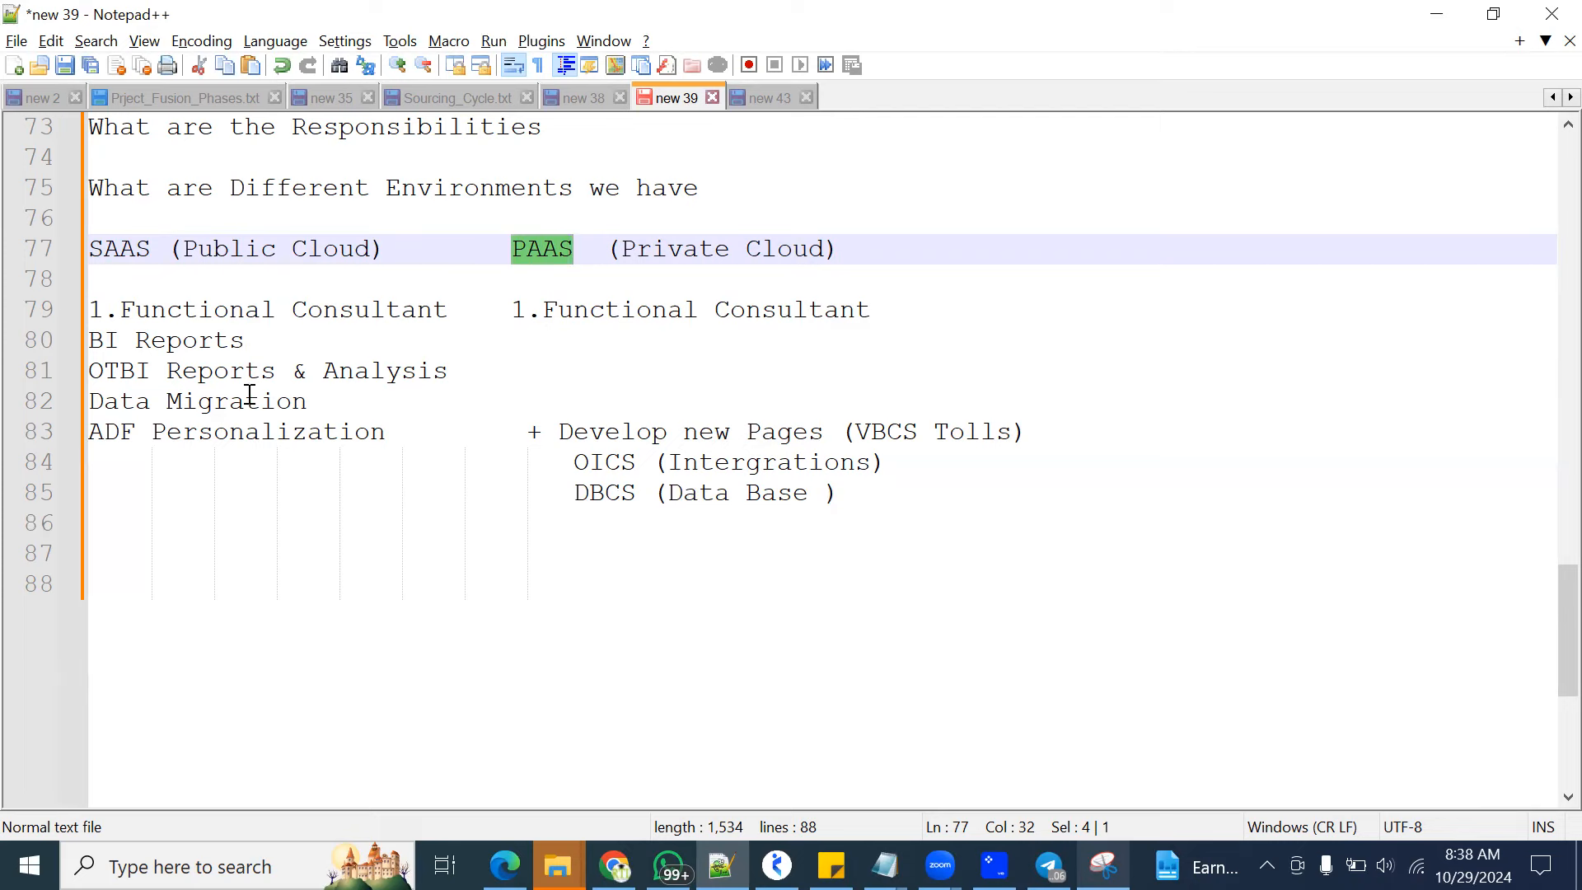
left_click_drag(91, 340, 372, 430)
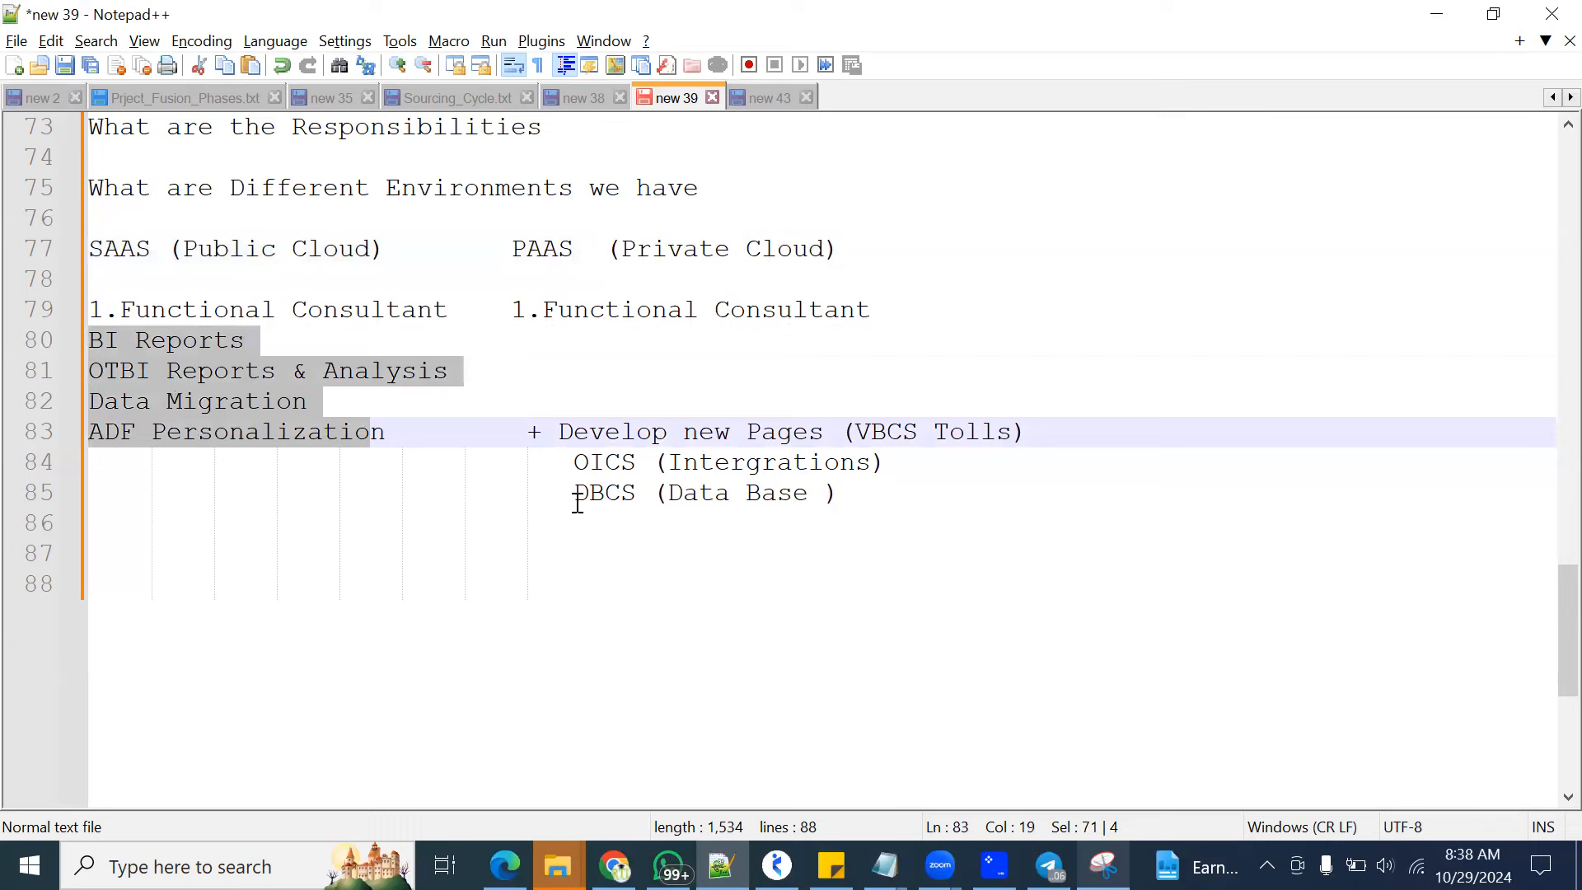
left_click_drag(565, 430, 838, 493)
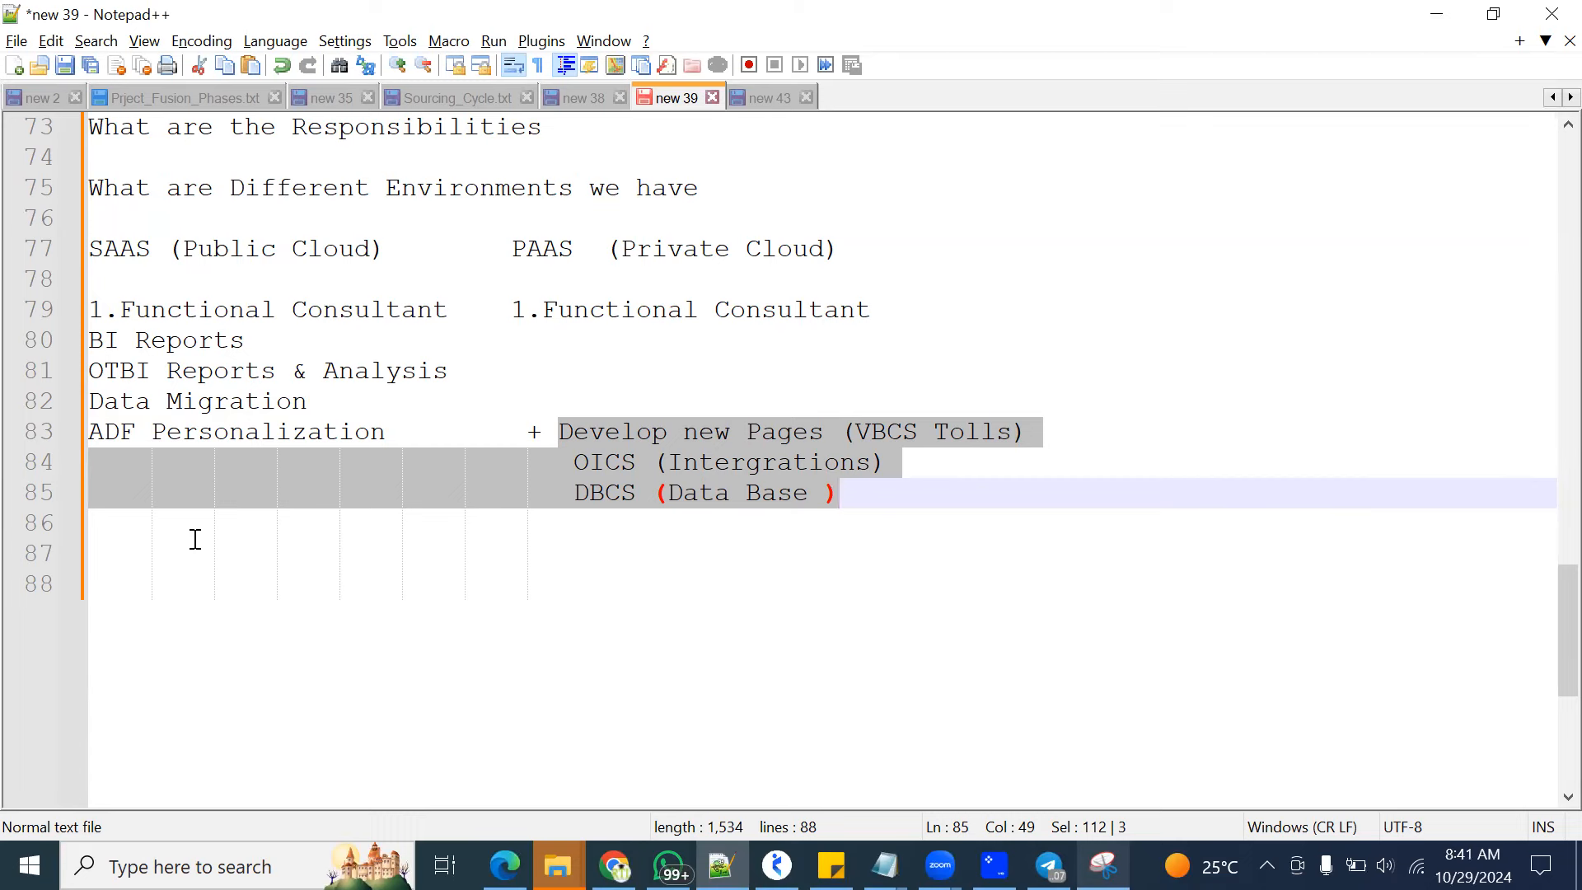
Remove the indentation from blank line 87 below the environments section
left_click(149, 551)
scroll(176, 555, "down", 2)
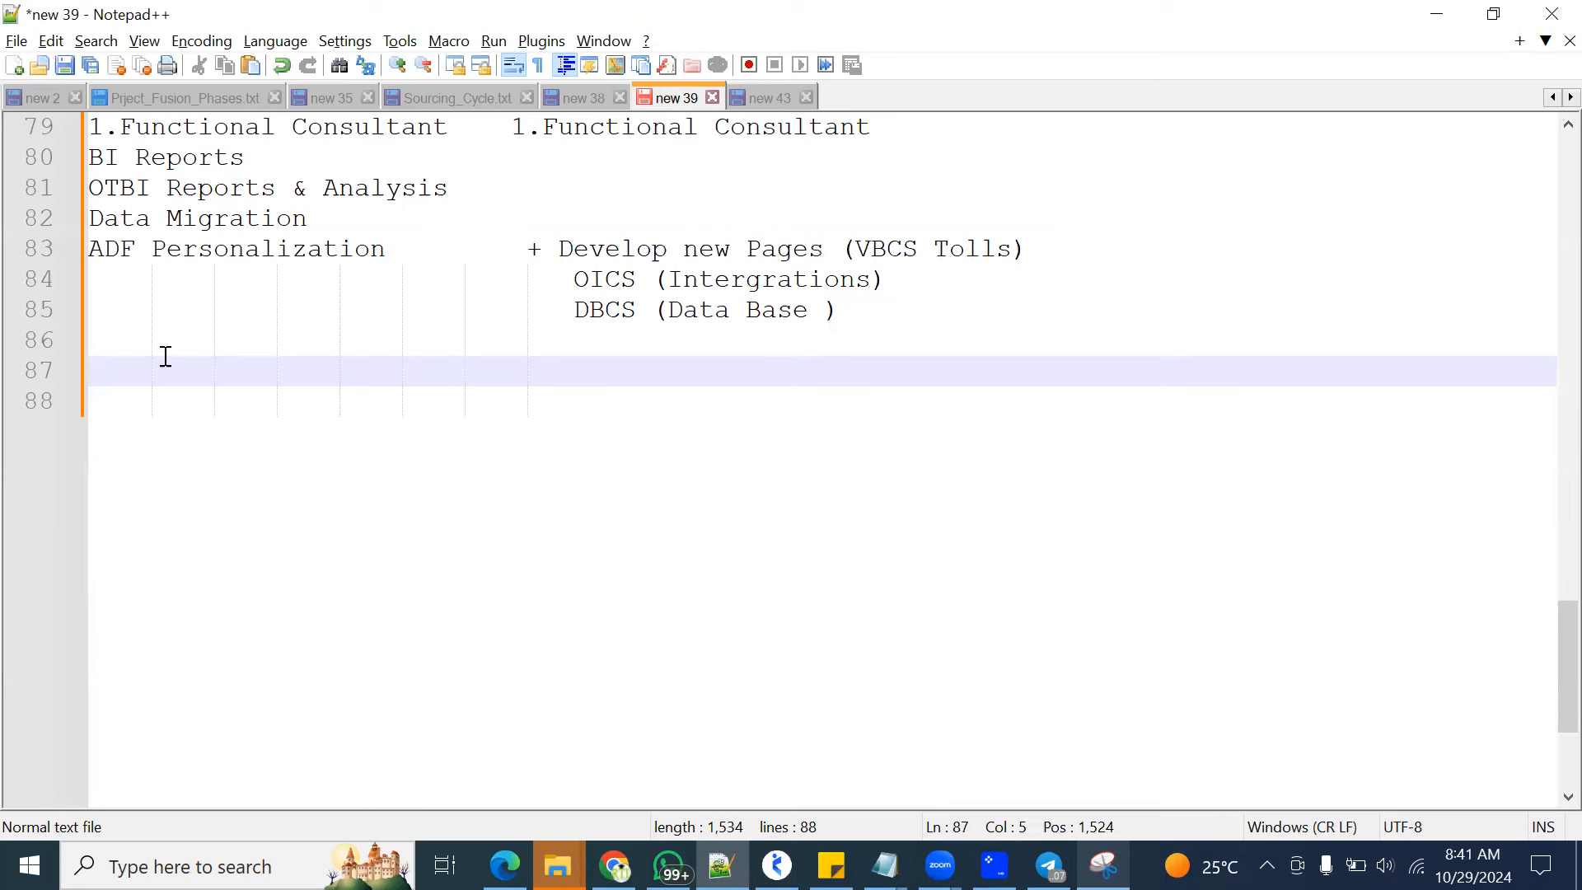
key("BackSpace")
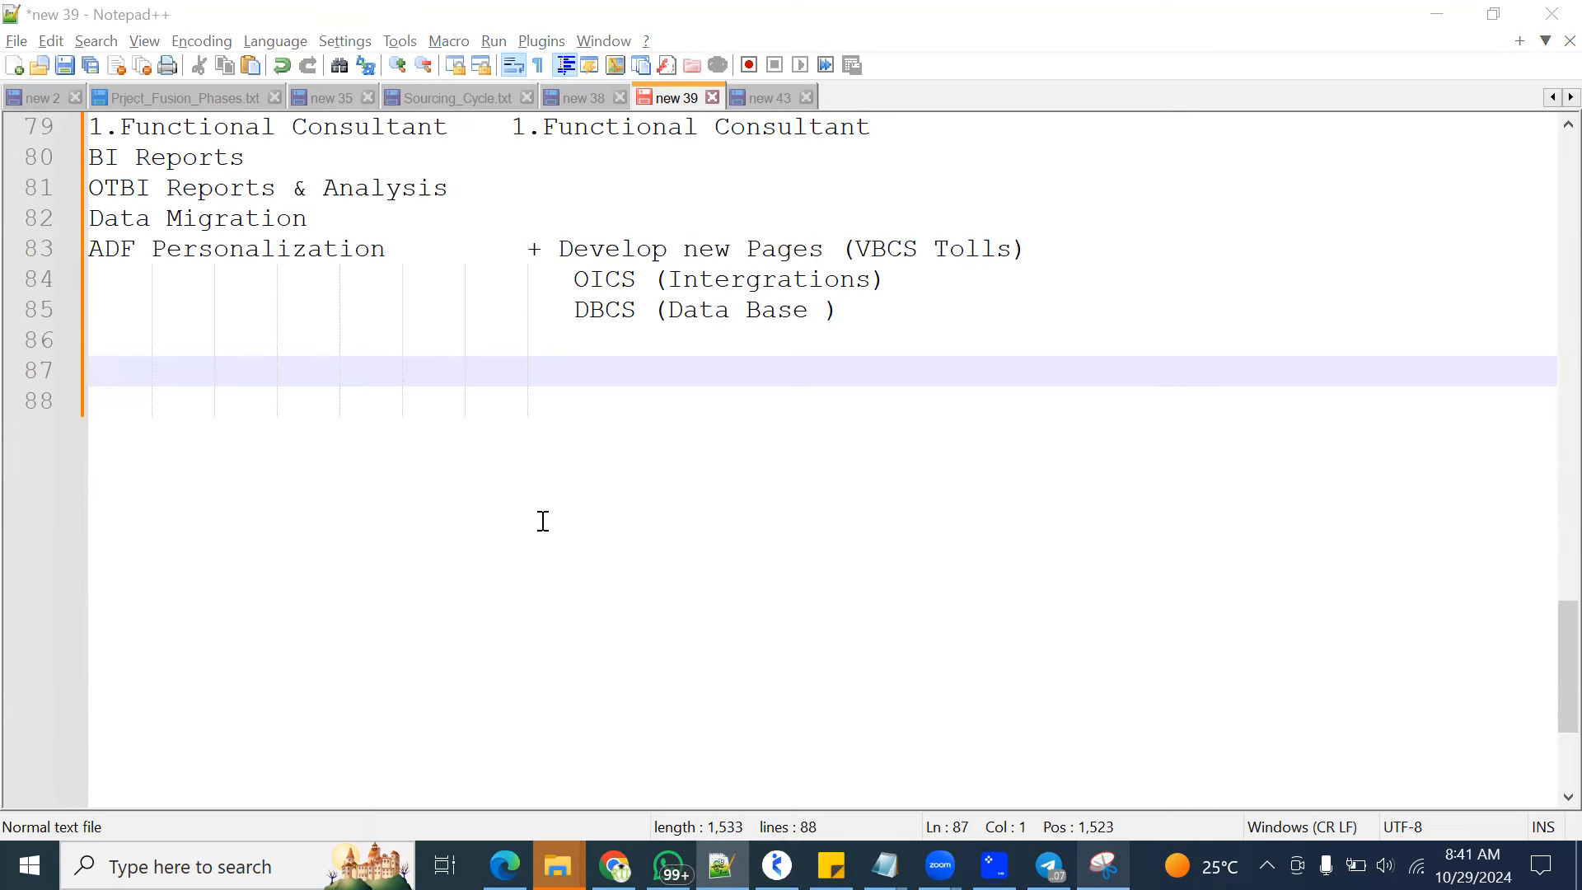
Highlight the SCM module list from Inventory to Receipt Counting, then clear the selection
scroll(478, 350, "up", 6)
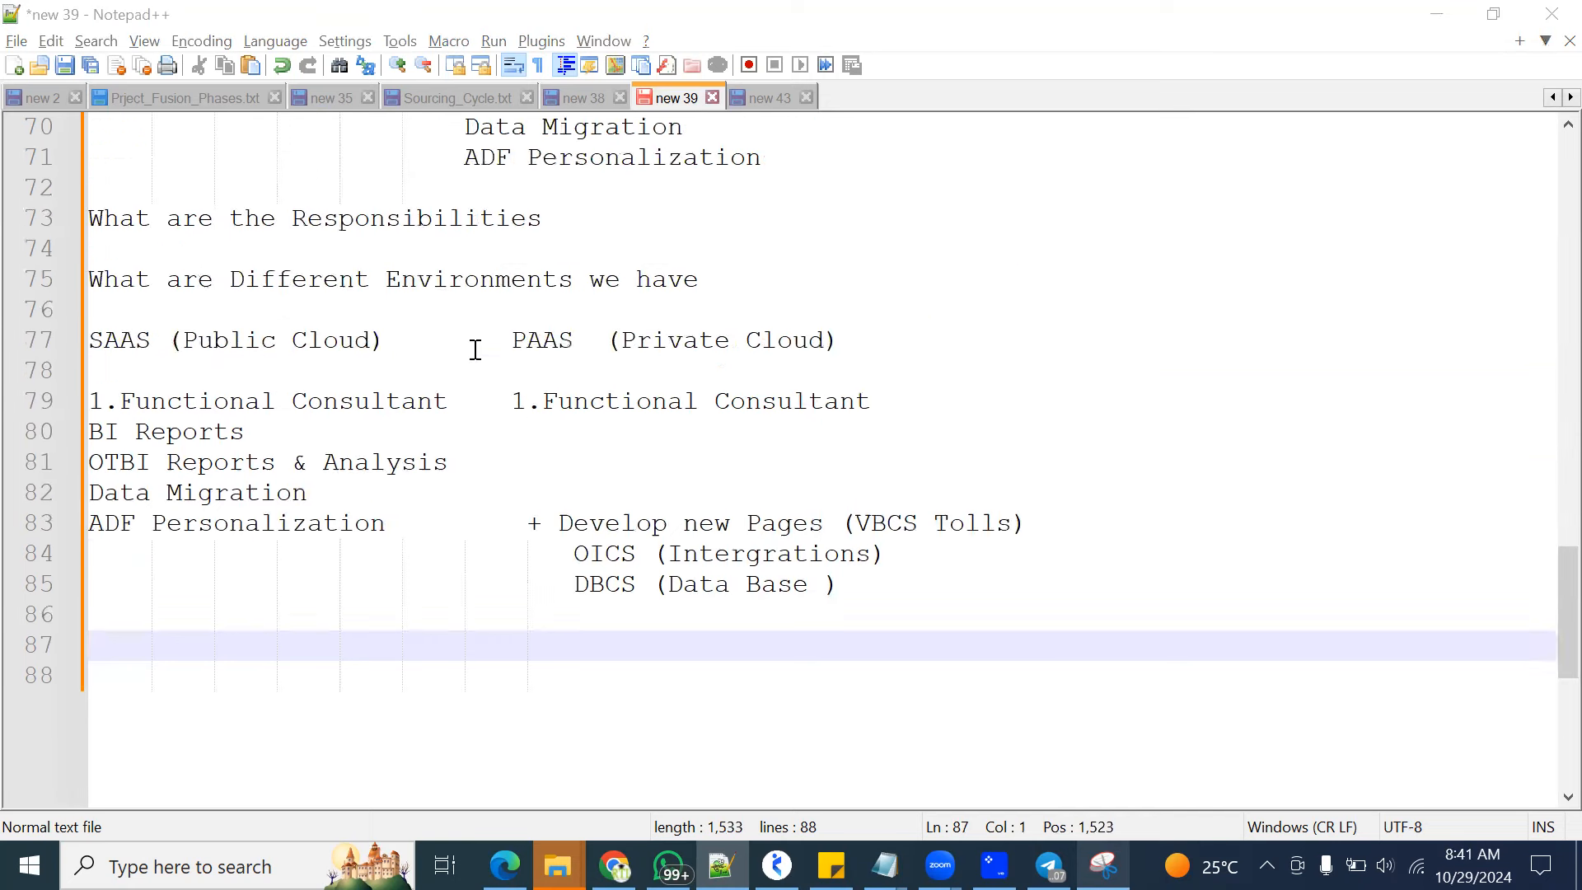
scroll(366, 321, "up", 4)
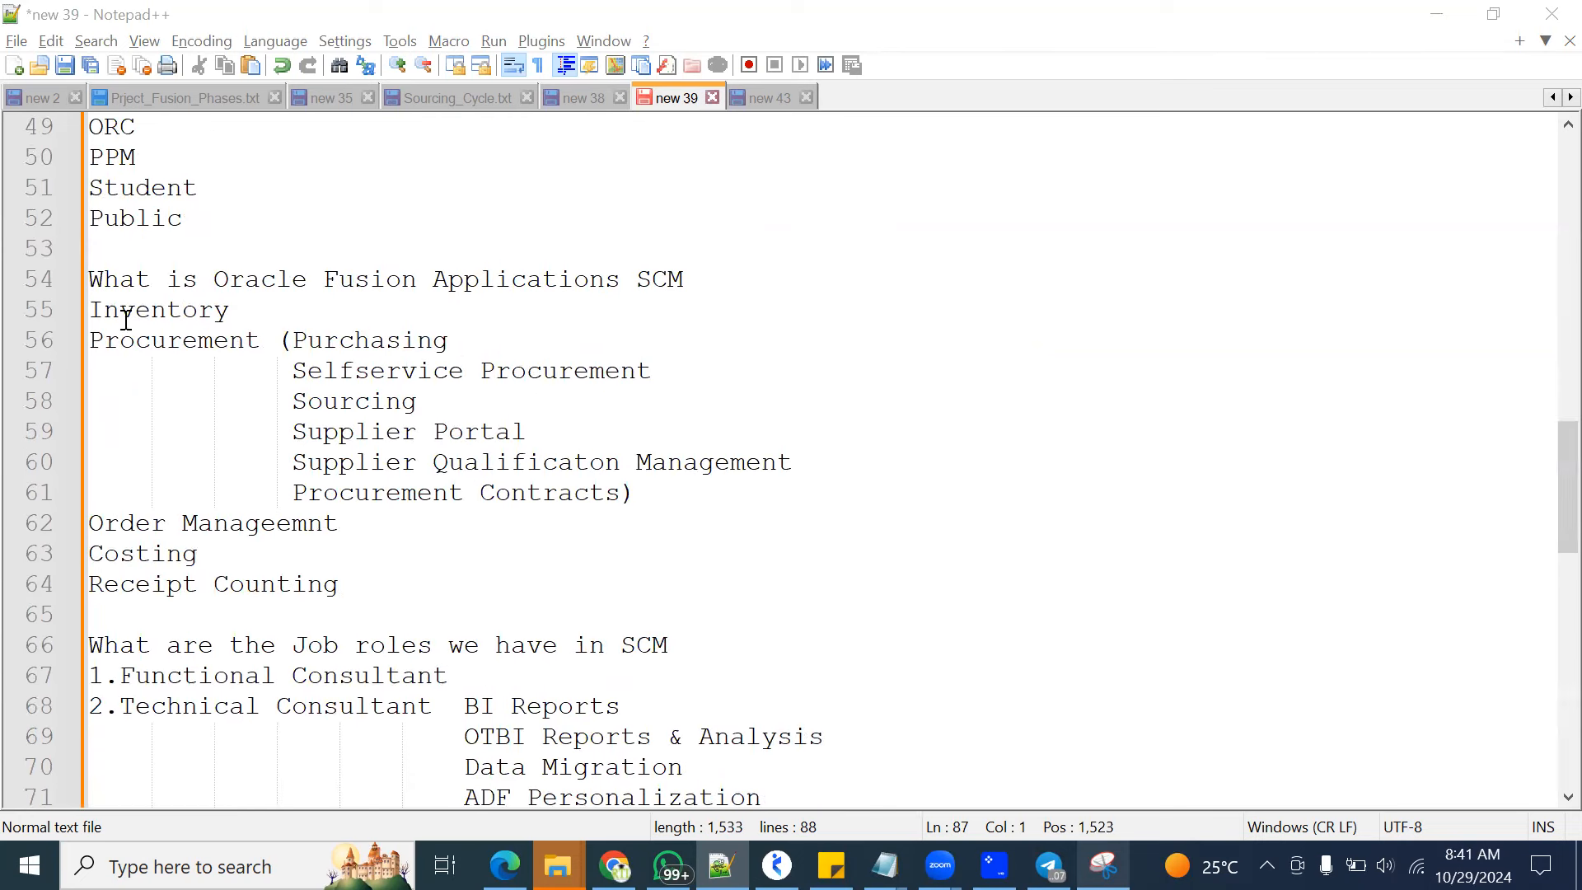
left_click_drag(93, 296, 419, 596)
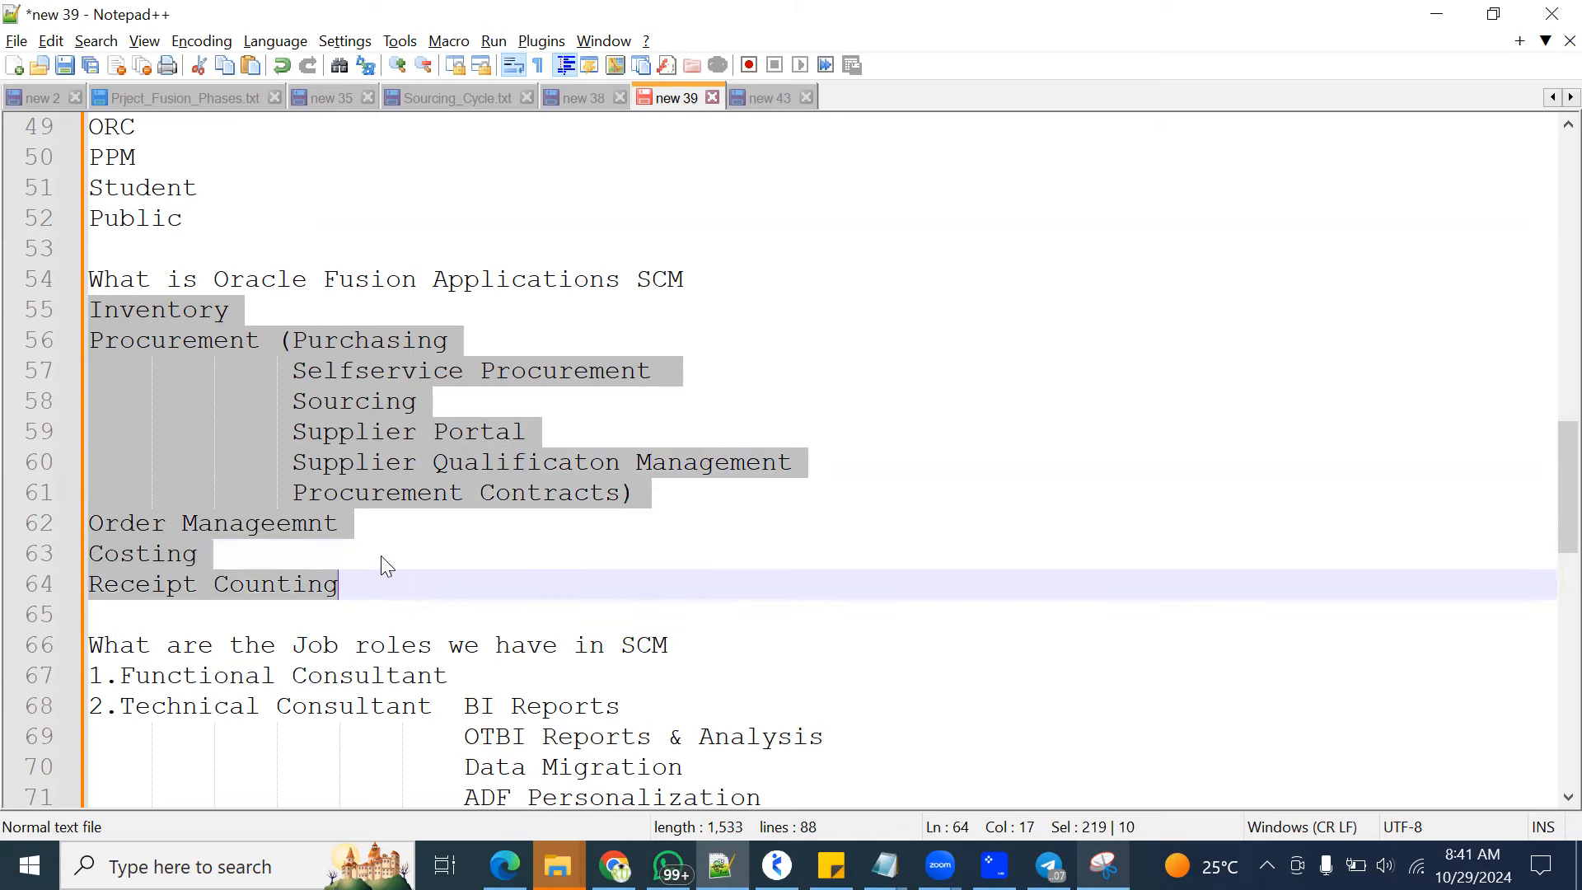
left_click(582, 561)
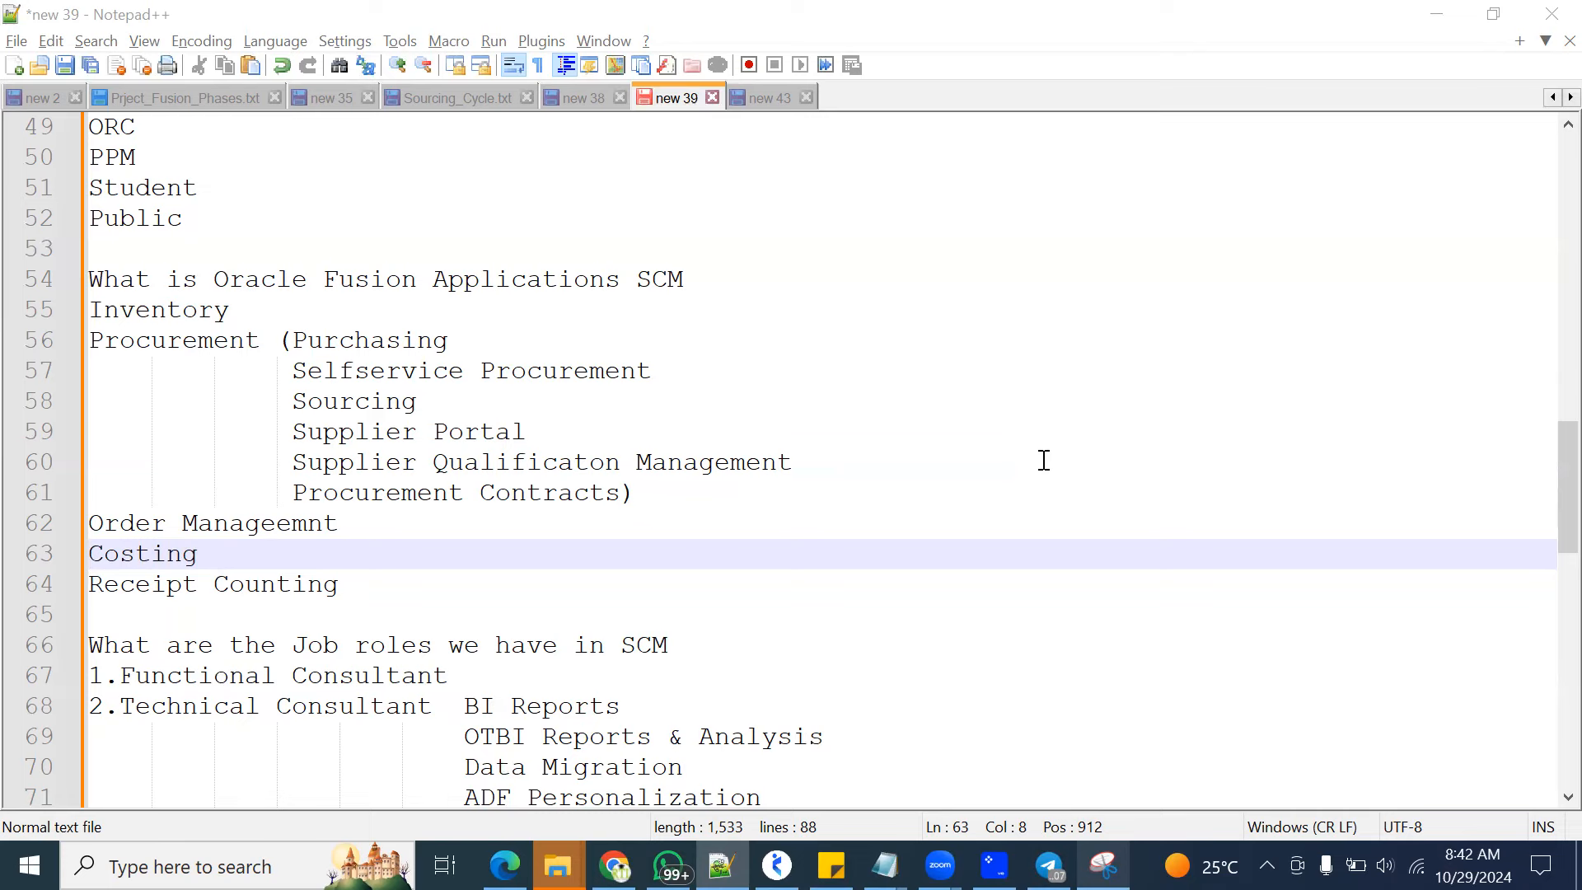
Add the heading ERP Sector at the end of the notes, with blank space above and below it
scroll(488, 491, "down", 13)
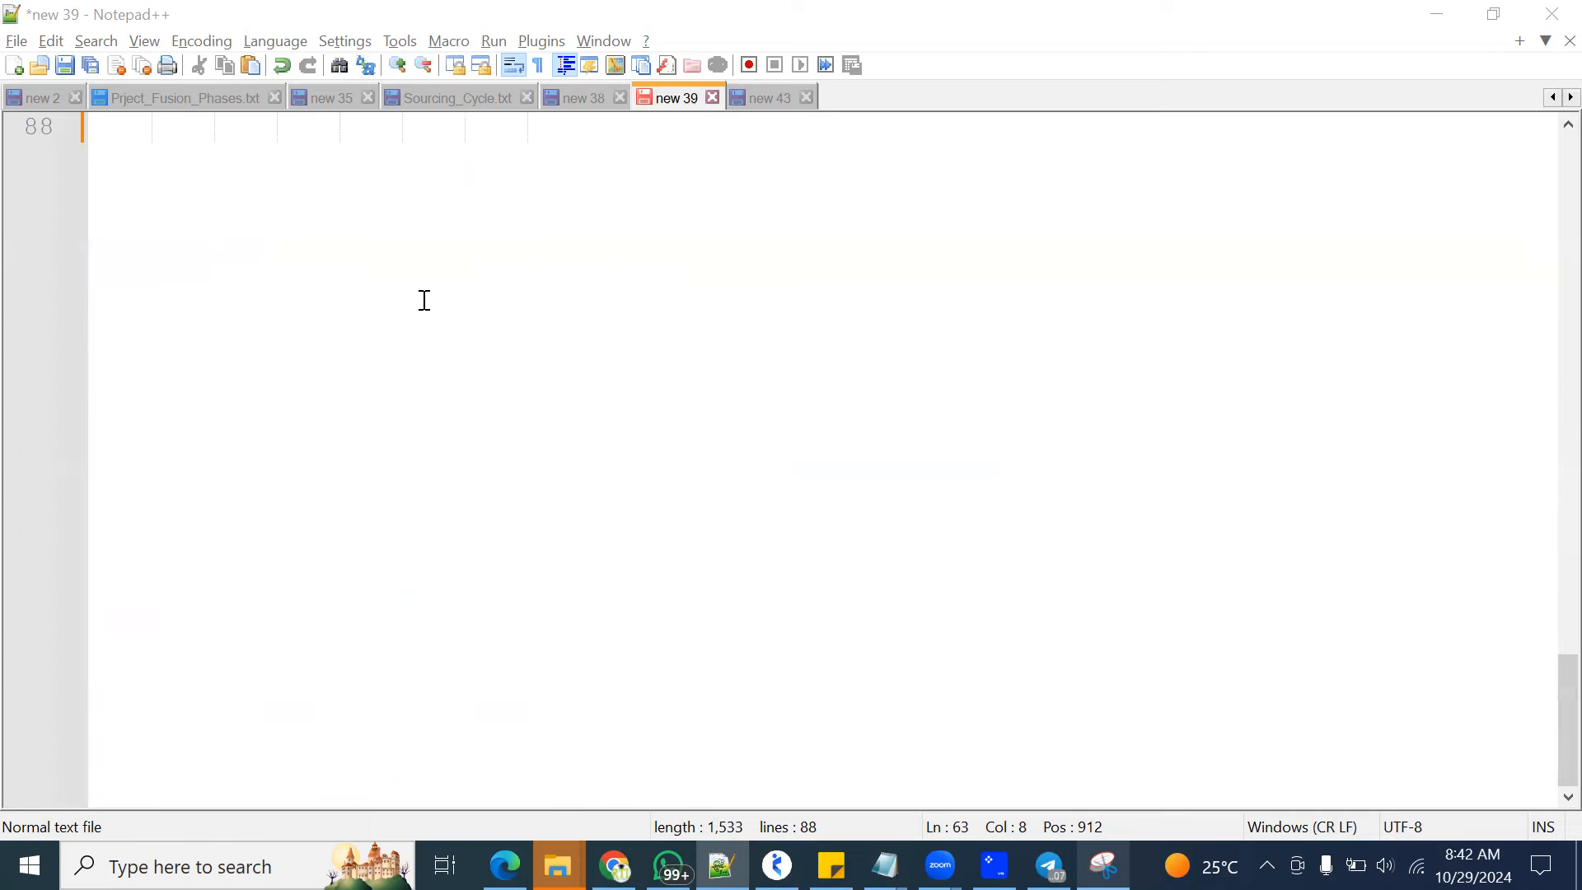
left_click(145, 148)
key("Return")
key("Return")
type("ERP Sec")
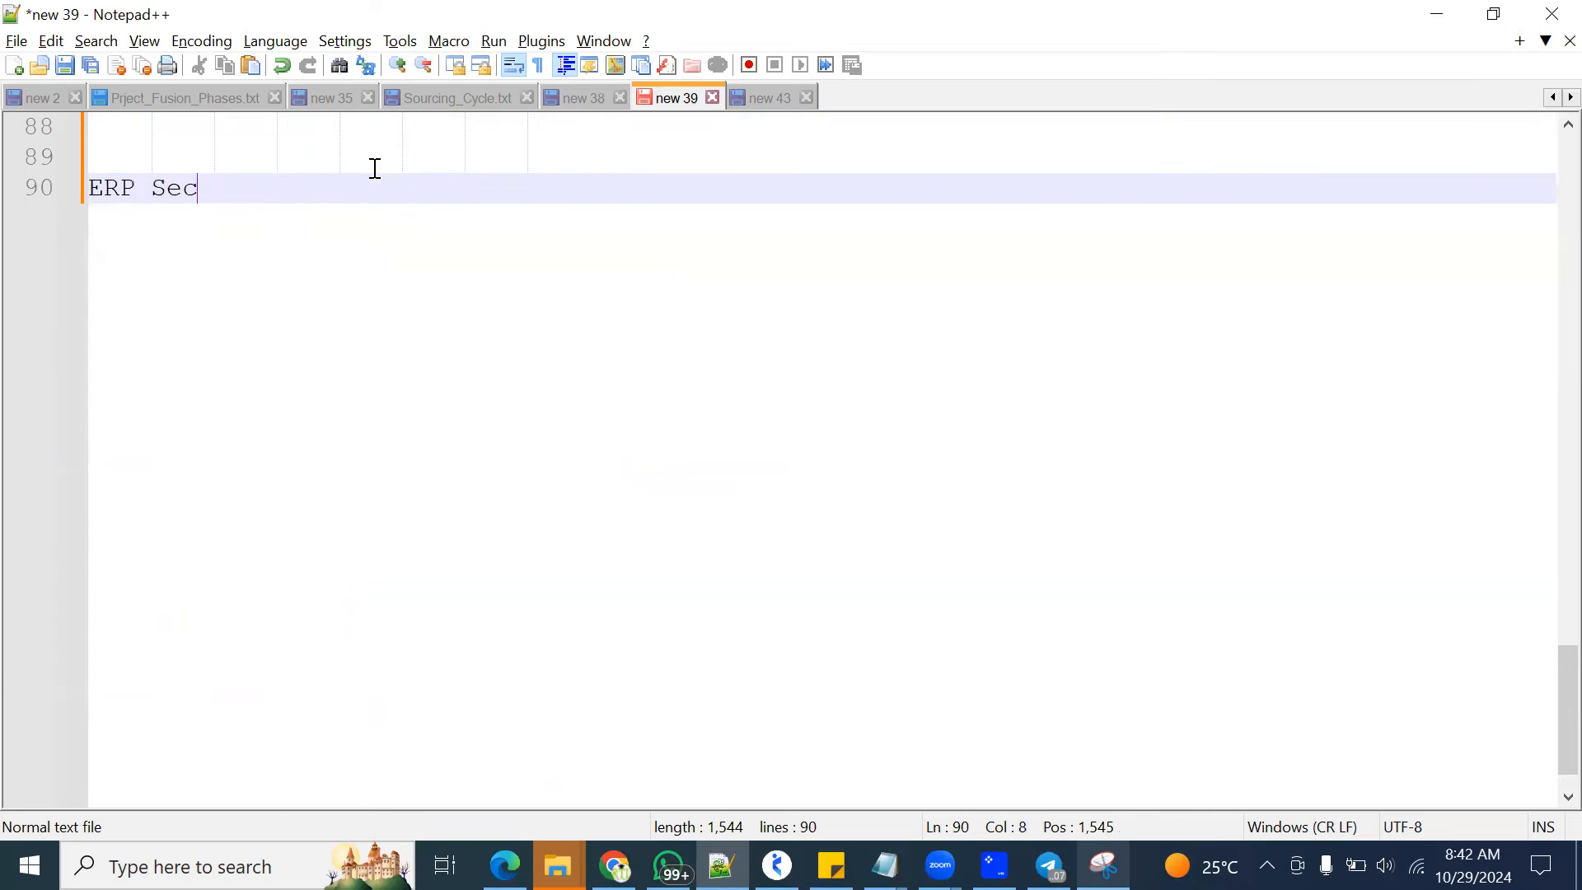
type("tor")
key("Return")
key("Return")
List SAP and Oracle Applications ERP on separate lines under the ERP Sector heading
type("SAP")
key("Return")
type("Oracl")
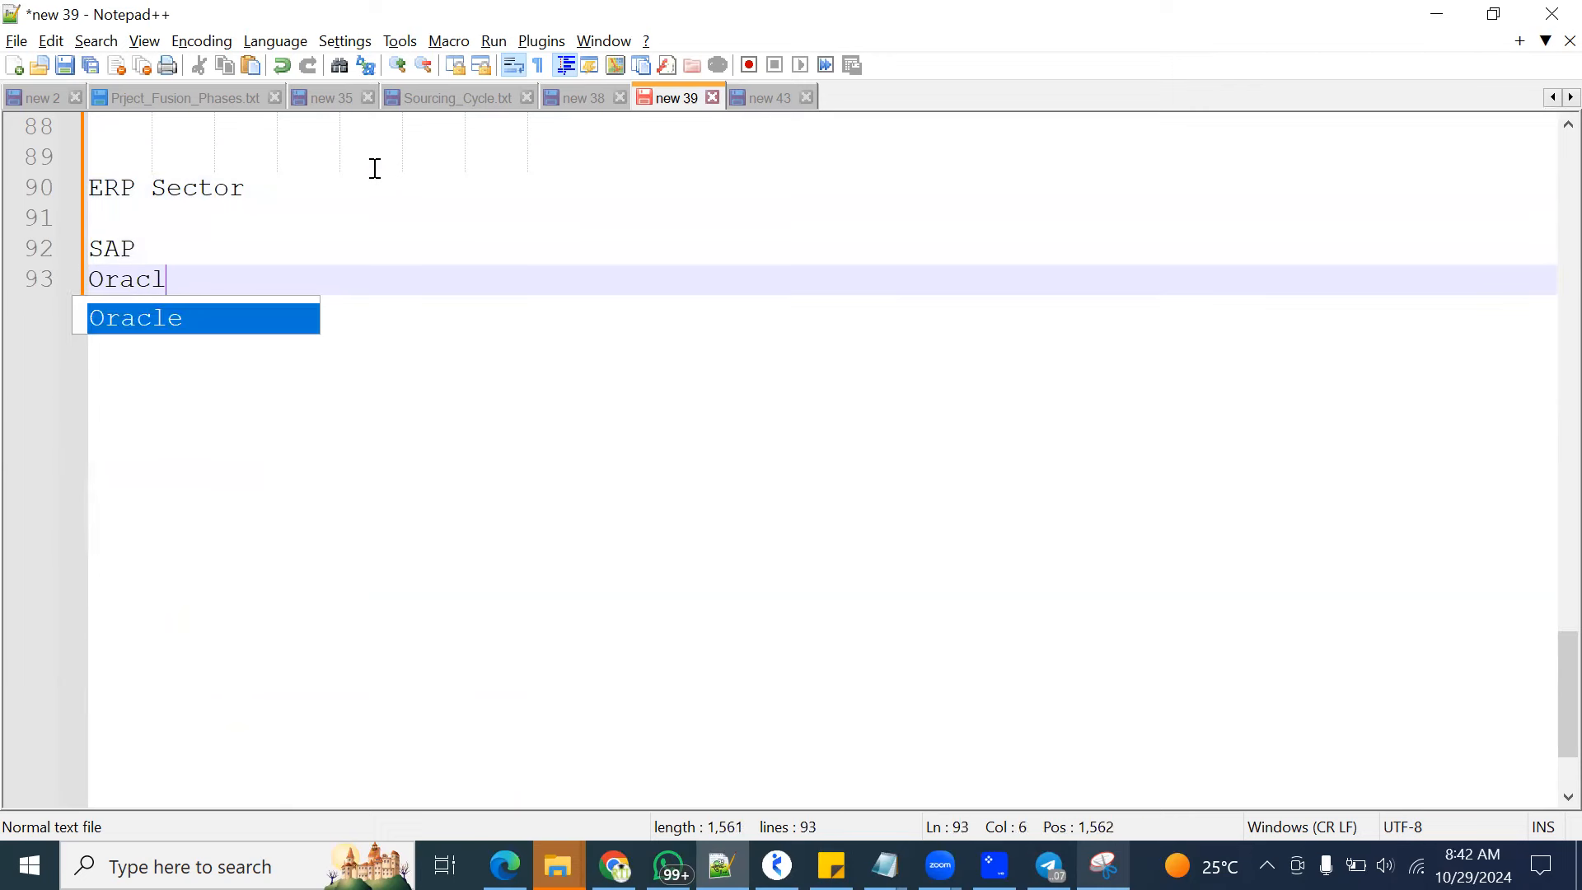
type("e Applications ERP")
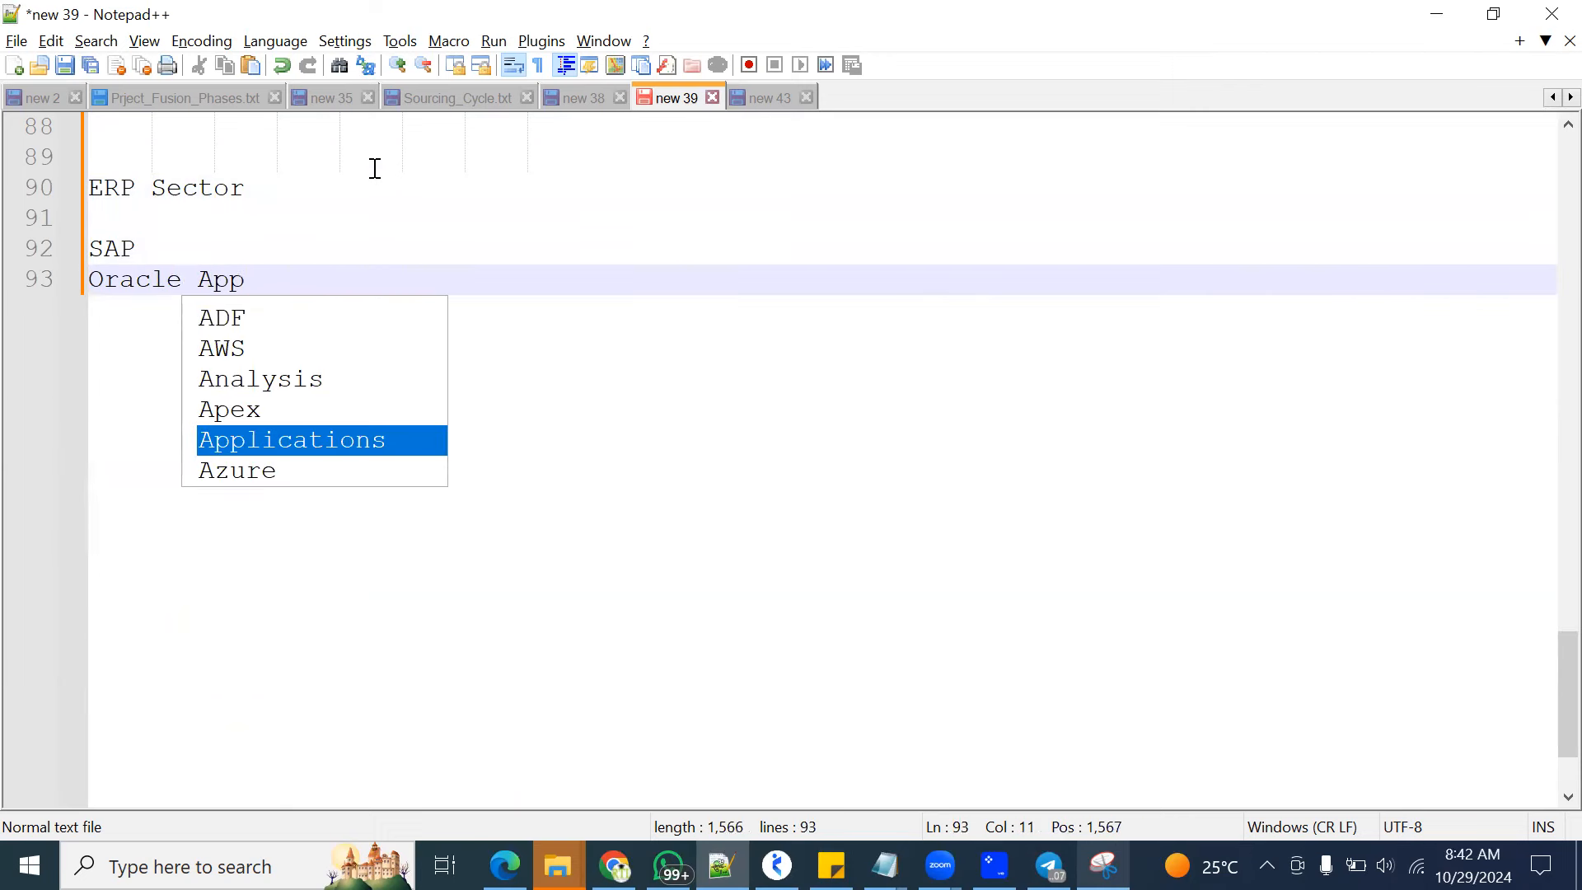
key("Return")
type("ERP")
key("Escape")
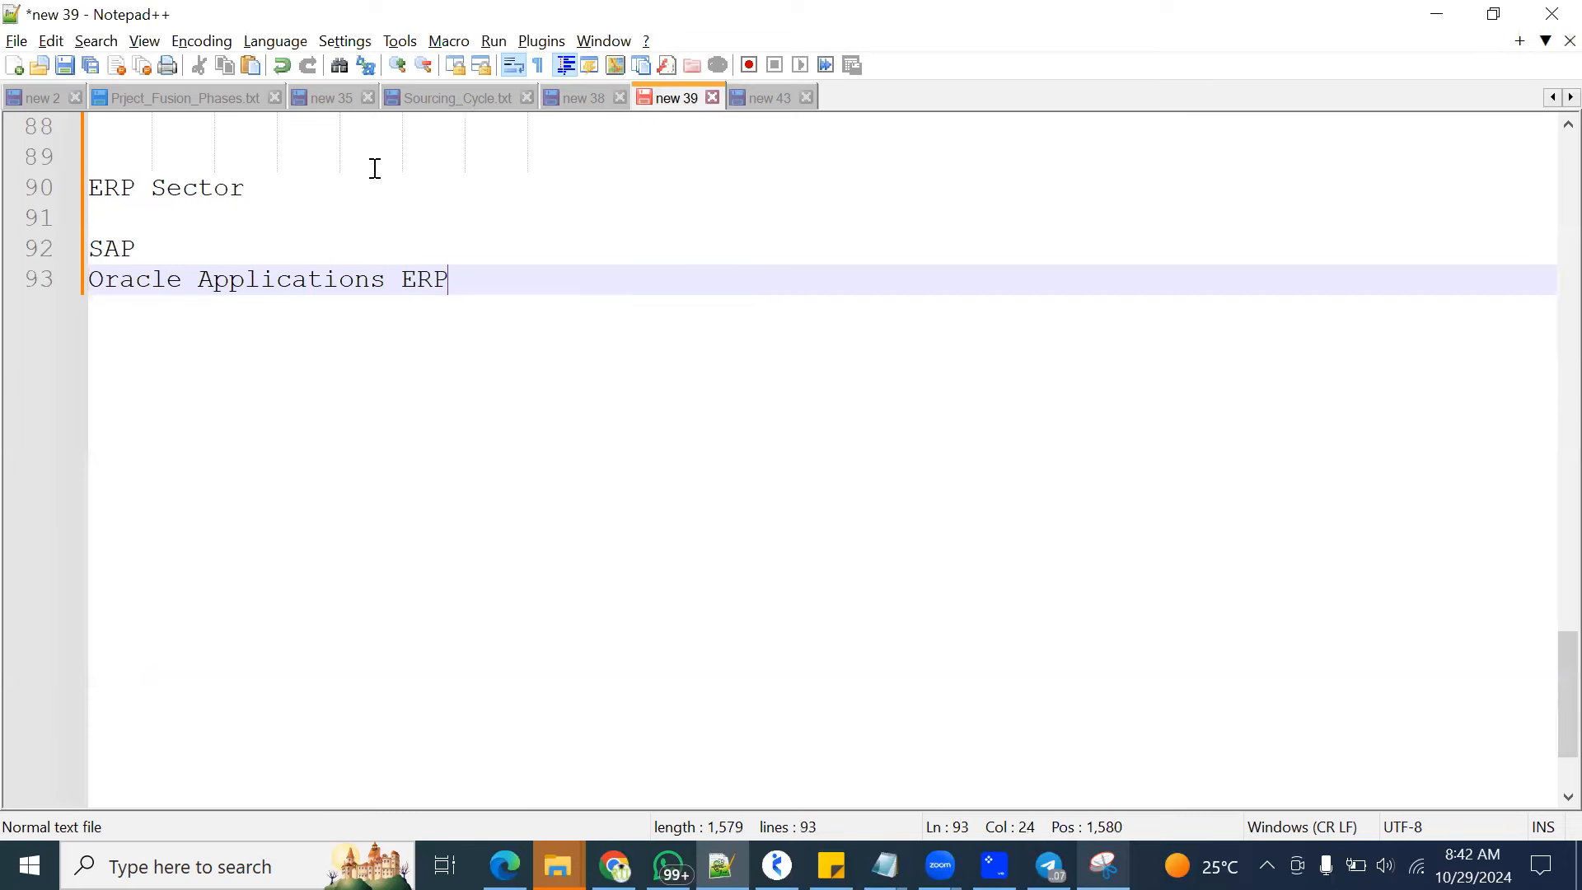
key("Return")
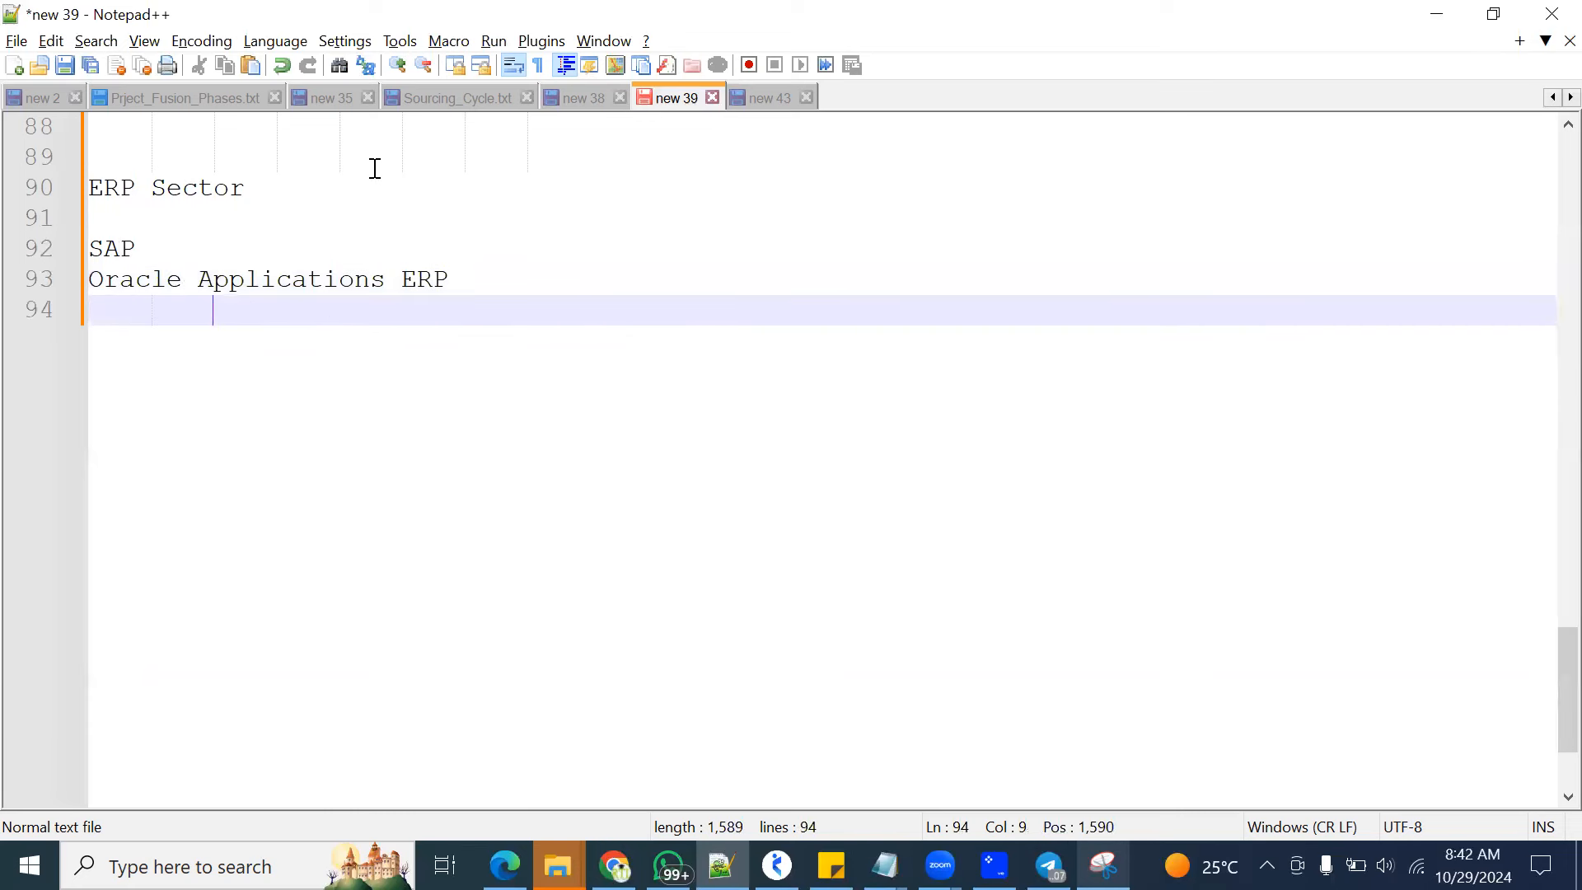
Add Peoplesoft, JDEdwards and Siebel as indented entries under Oracle Applications ERP
type("Peoplesoft")
key("Return")
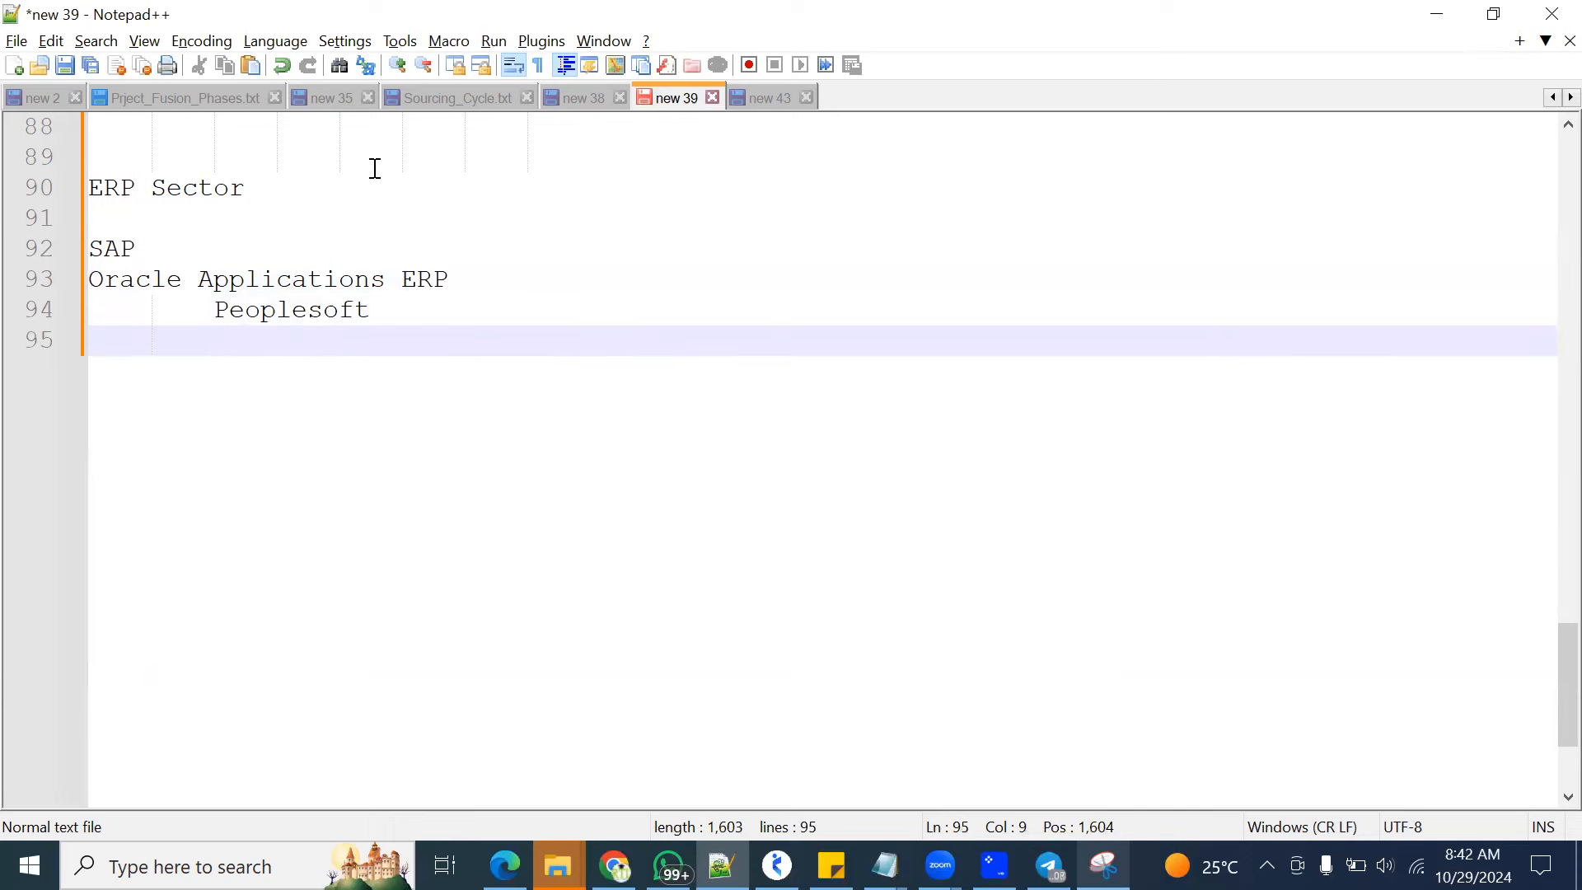
type("JDEdwards")
key("Return")
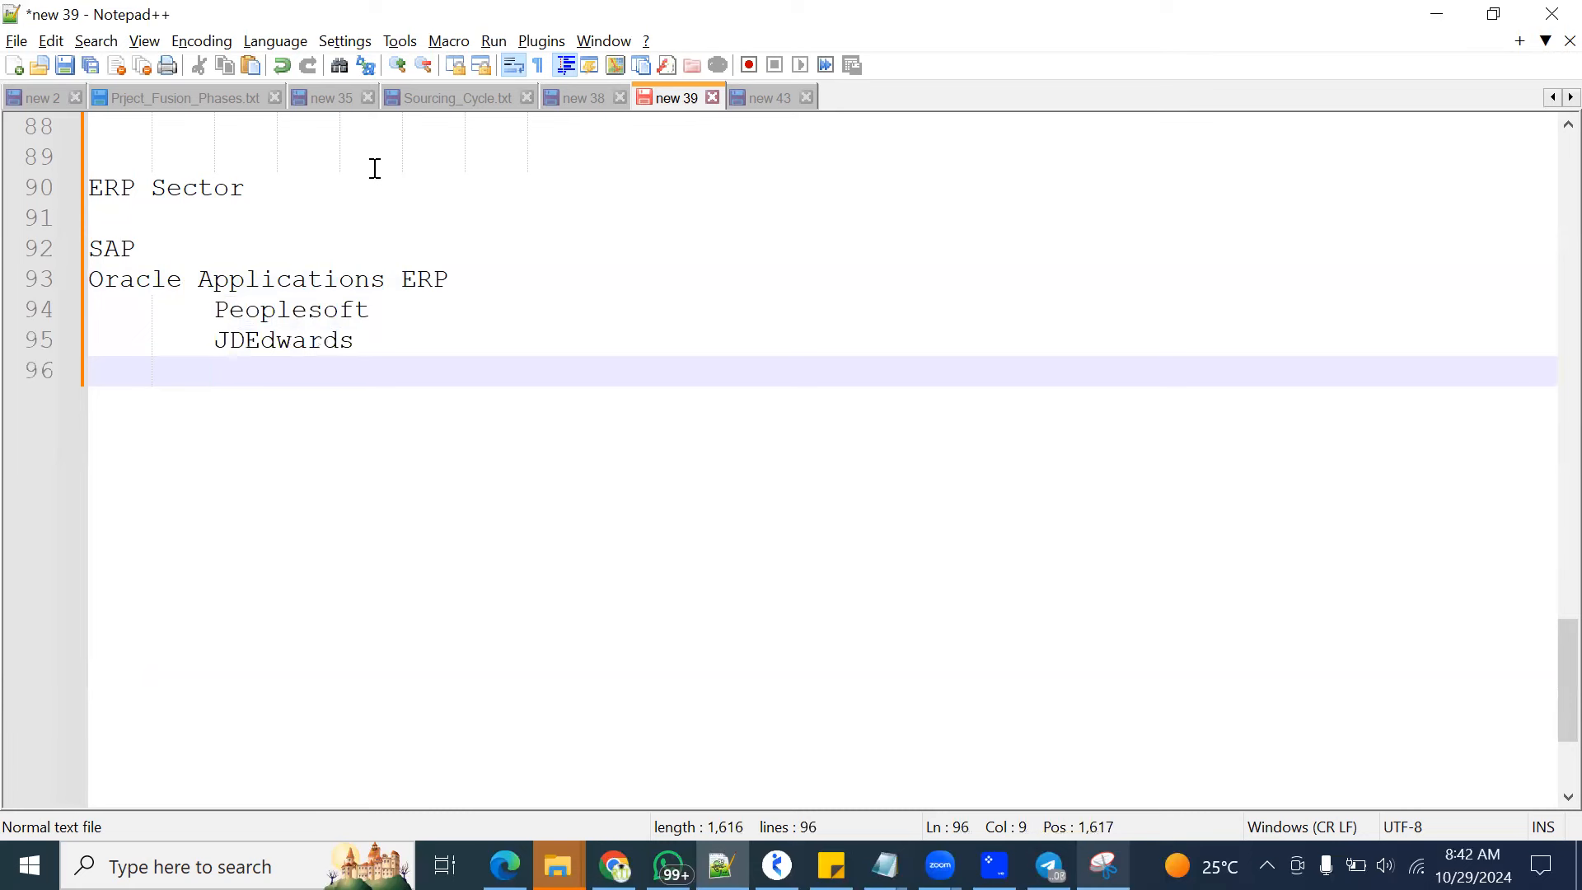
type("Siebel")
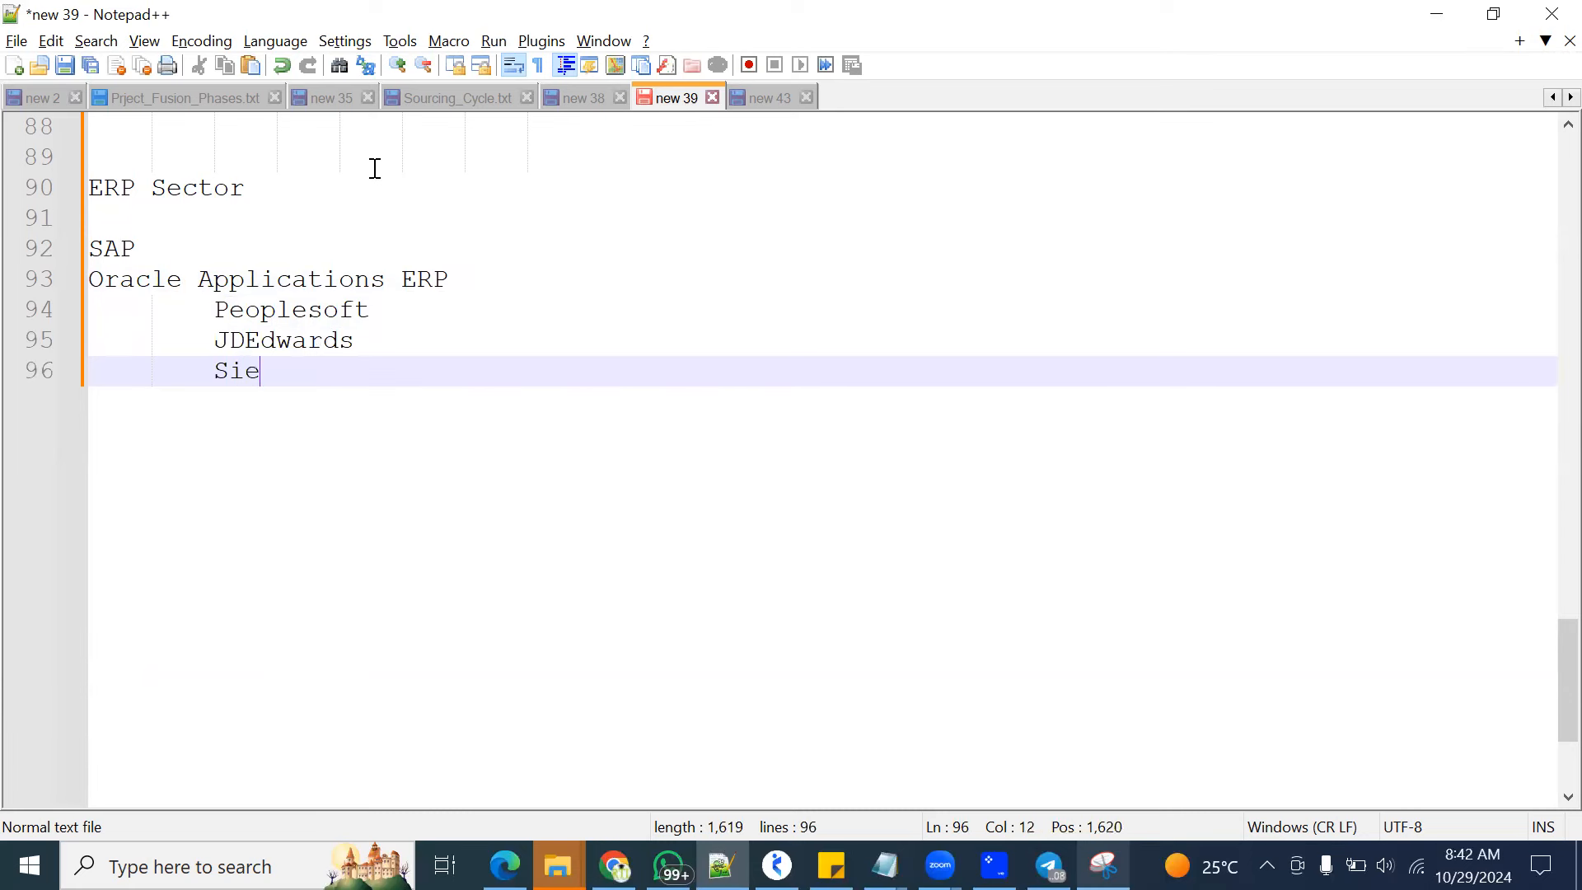
Add Oracle Fusion Applications ERP as an unindented line below Siebel
key("Return")
key("BackSpace")
key("BackSpace")
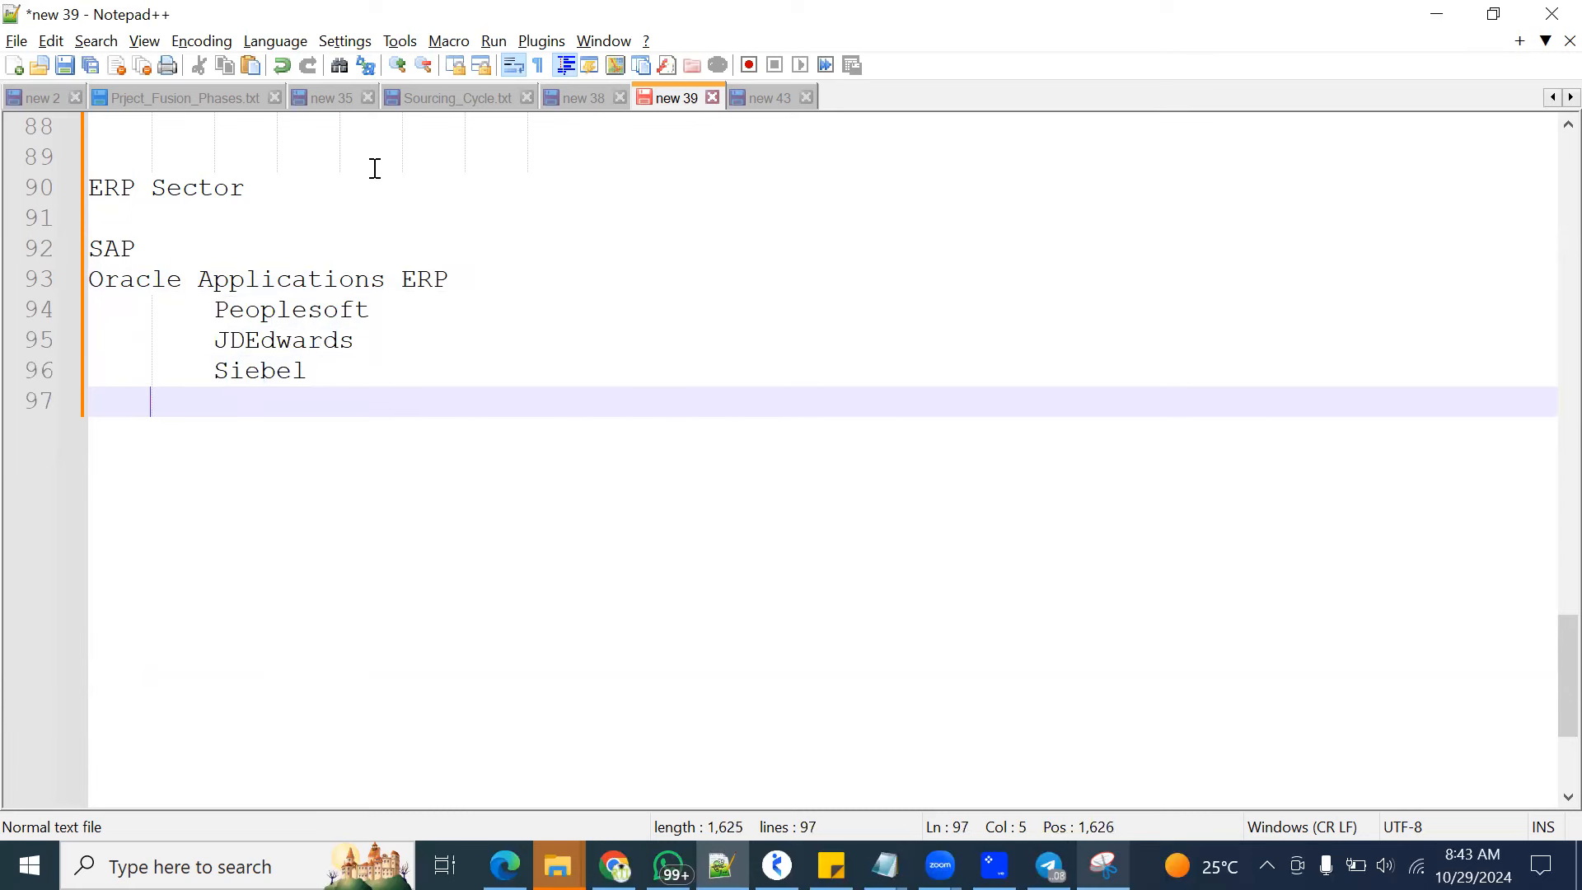
type("Orac")
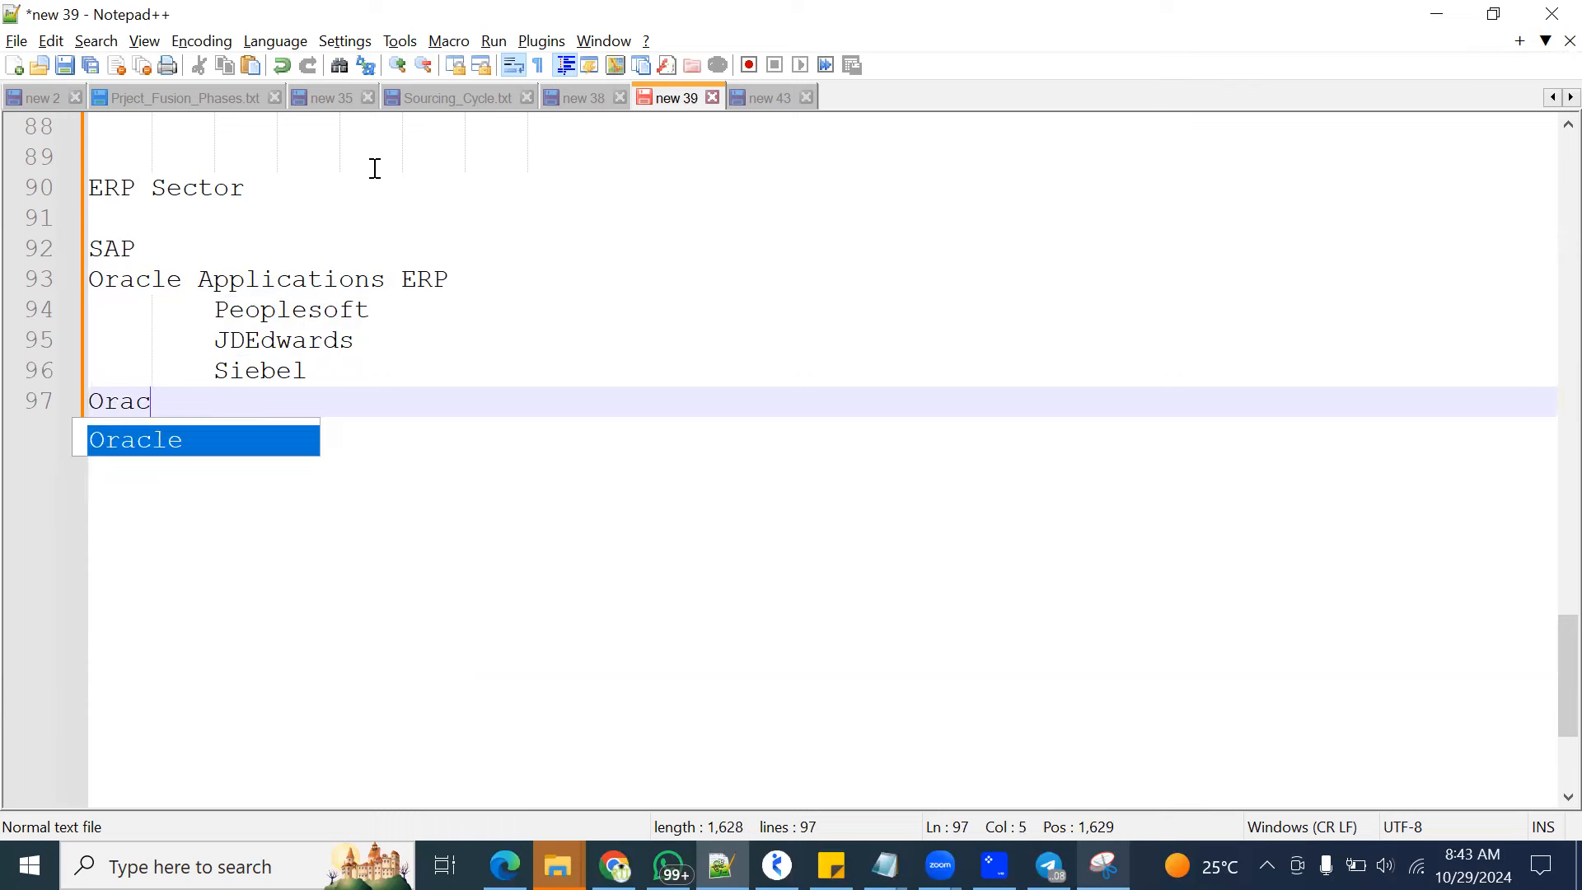
type("le Fusion Ap")
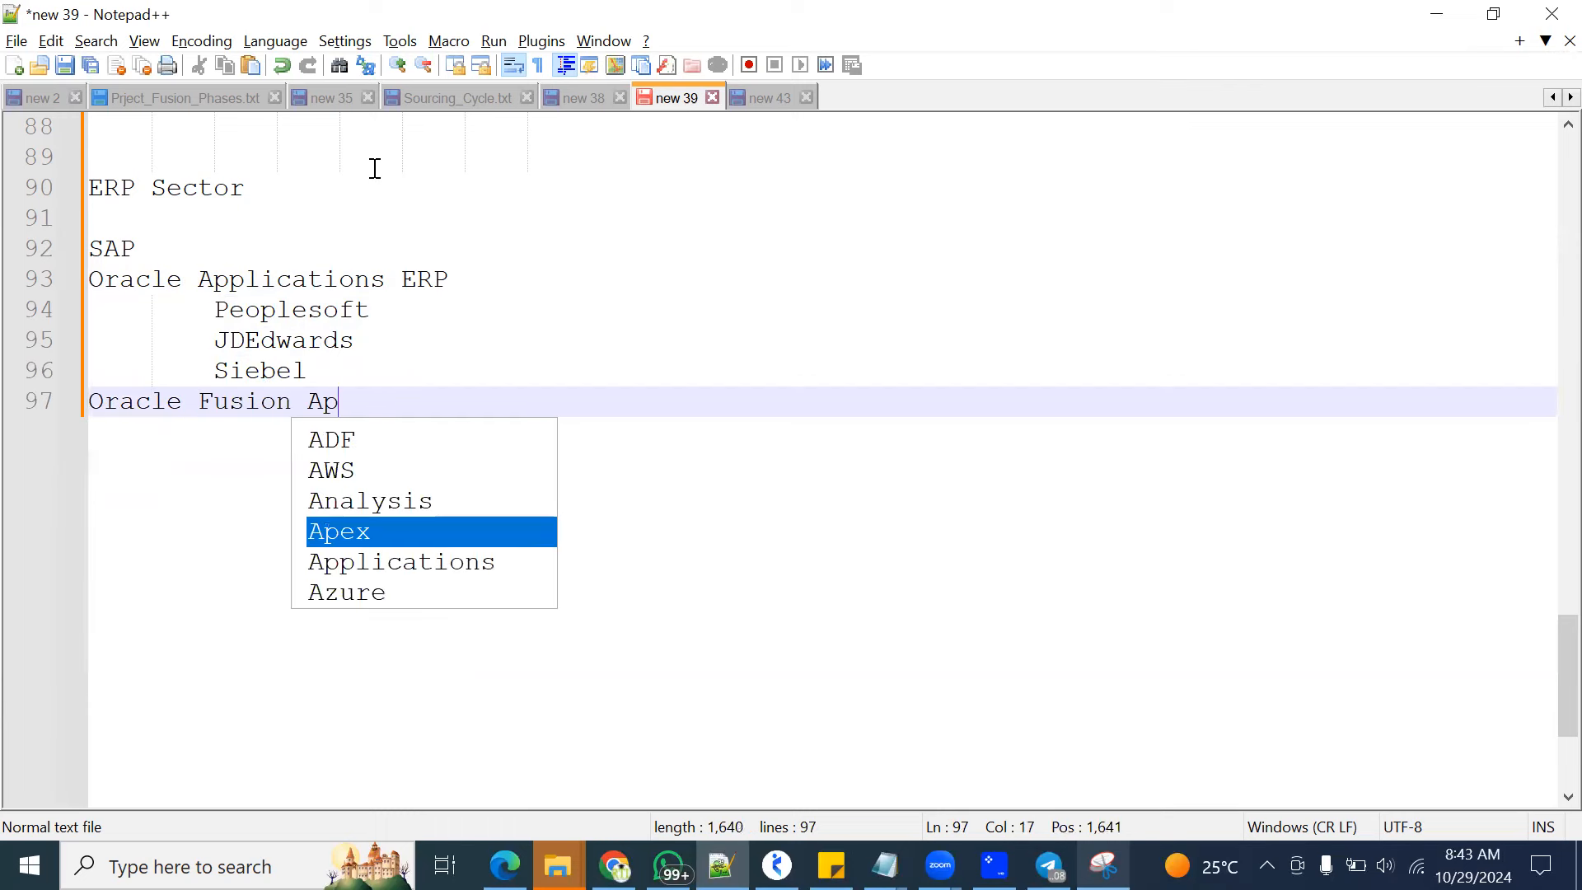
type("plications ERP")
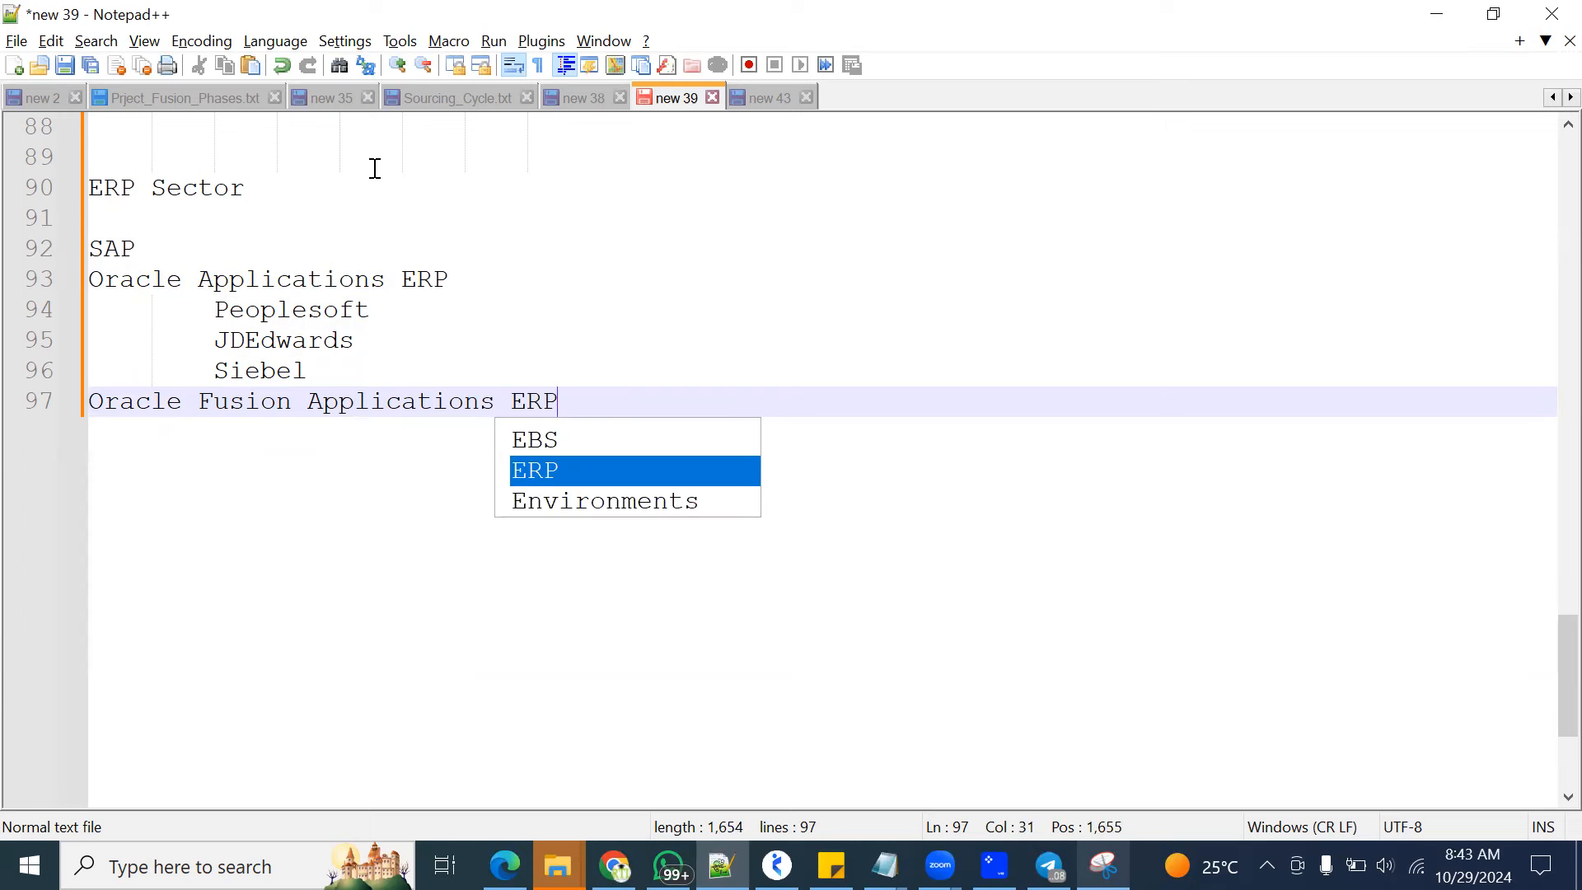
key("Return")
key("Return")
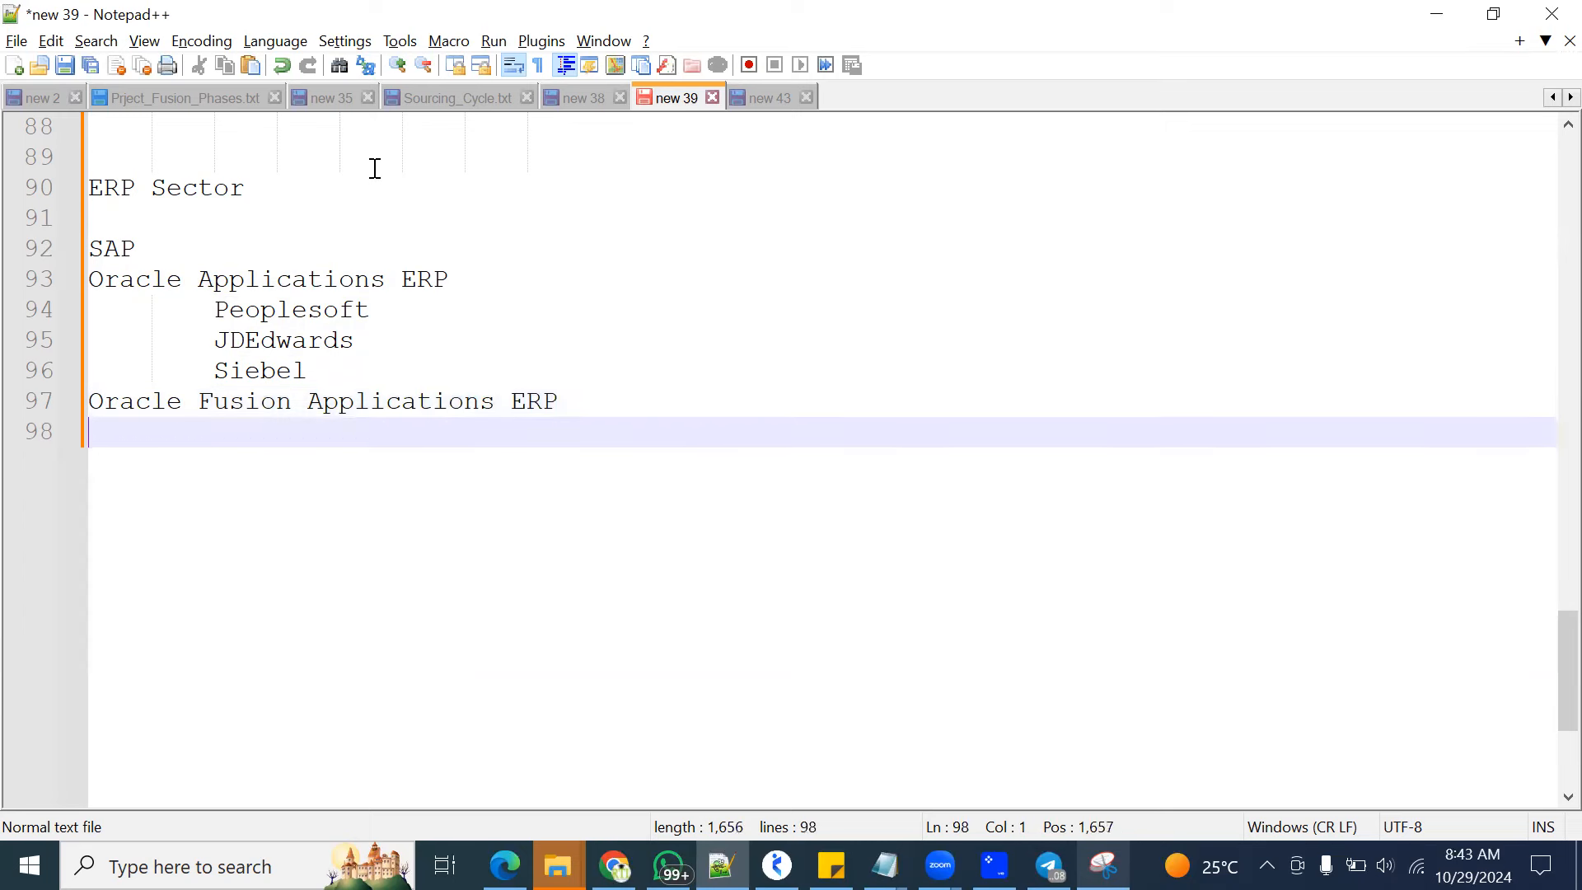
Add Microssoft Dynamics, Salesforce and WorkDay on separate lines to complete the ERP list, followed by two line breaks
type("M")
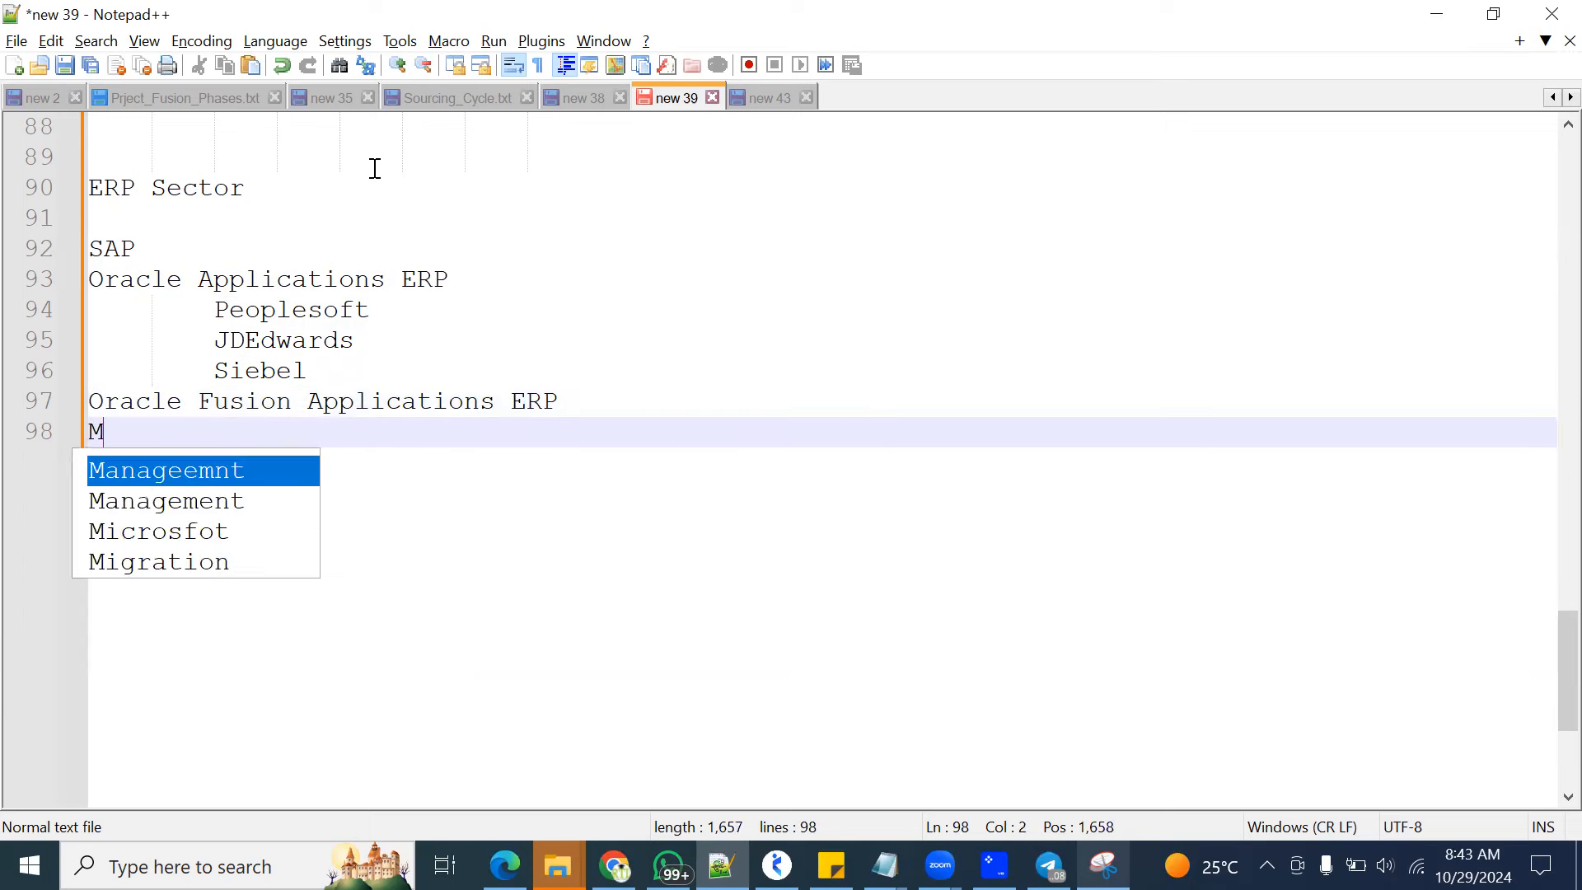
type("icrossoft ")
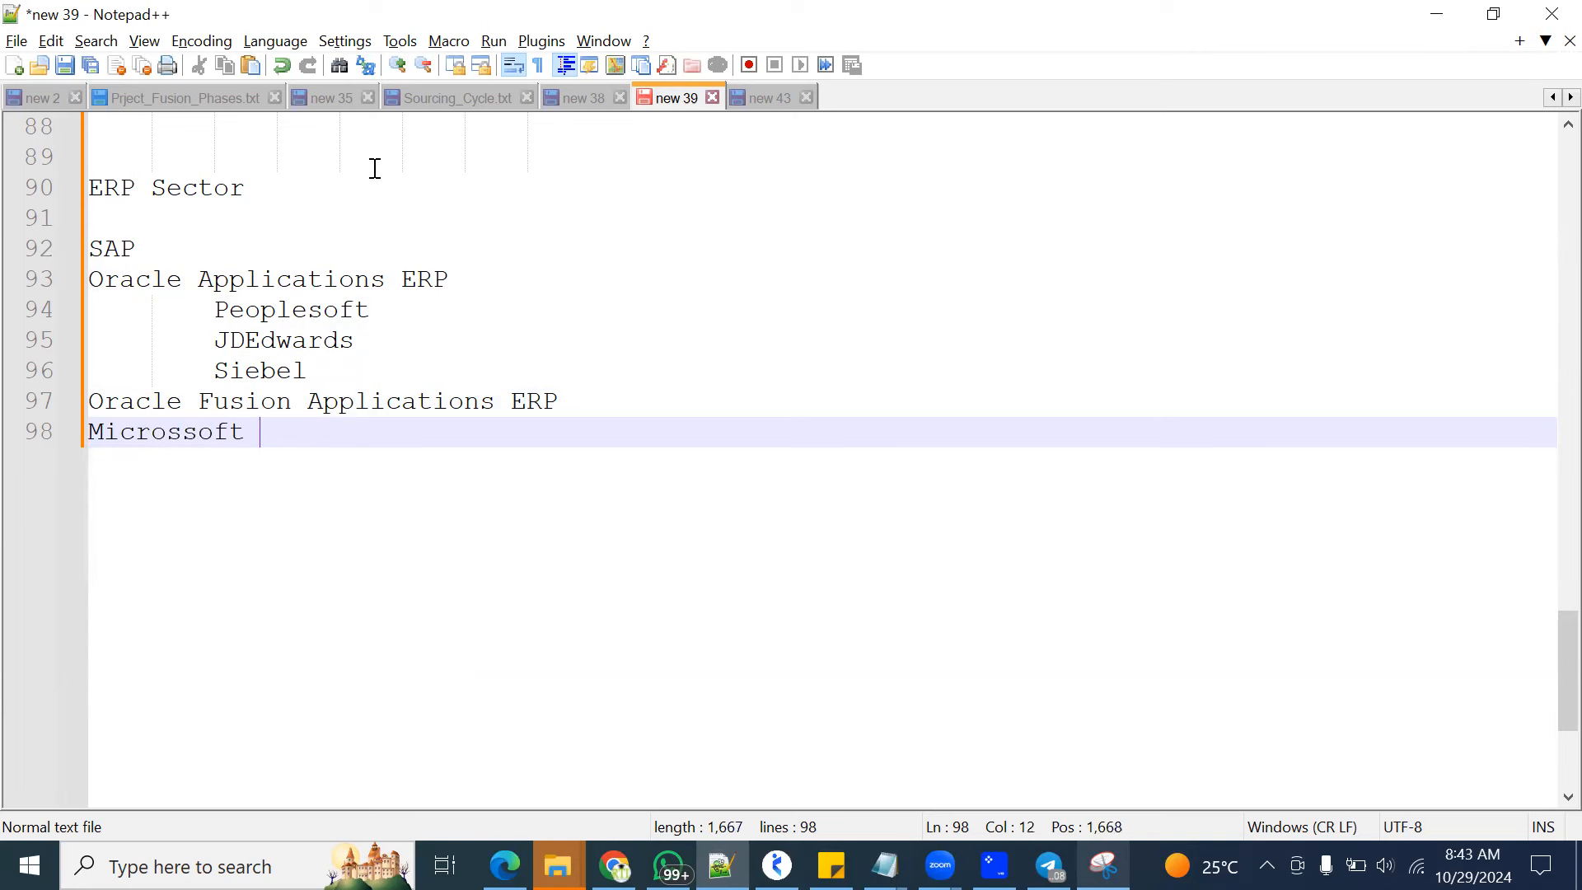
type("Dynamics")
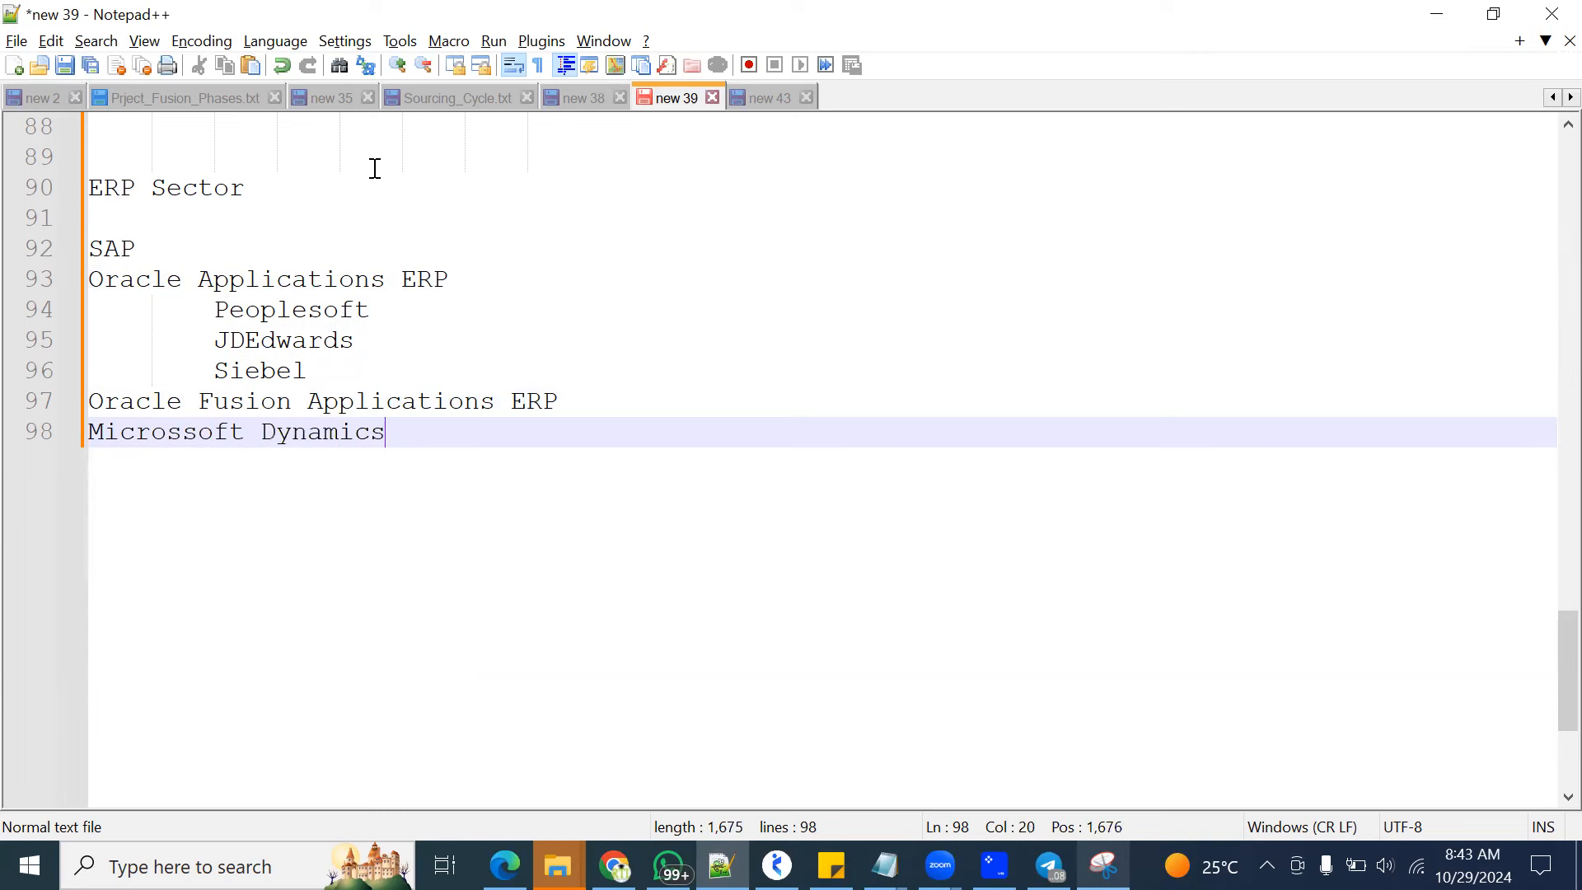
key("Return")
type("Salesforce")
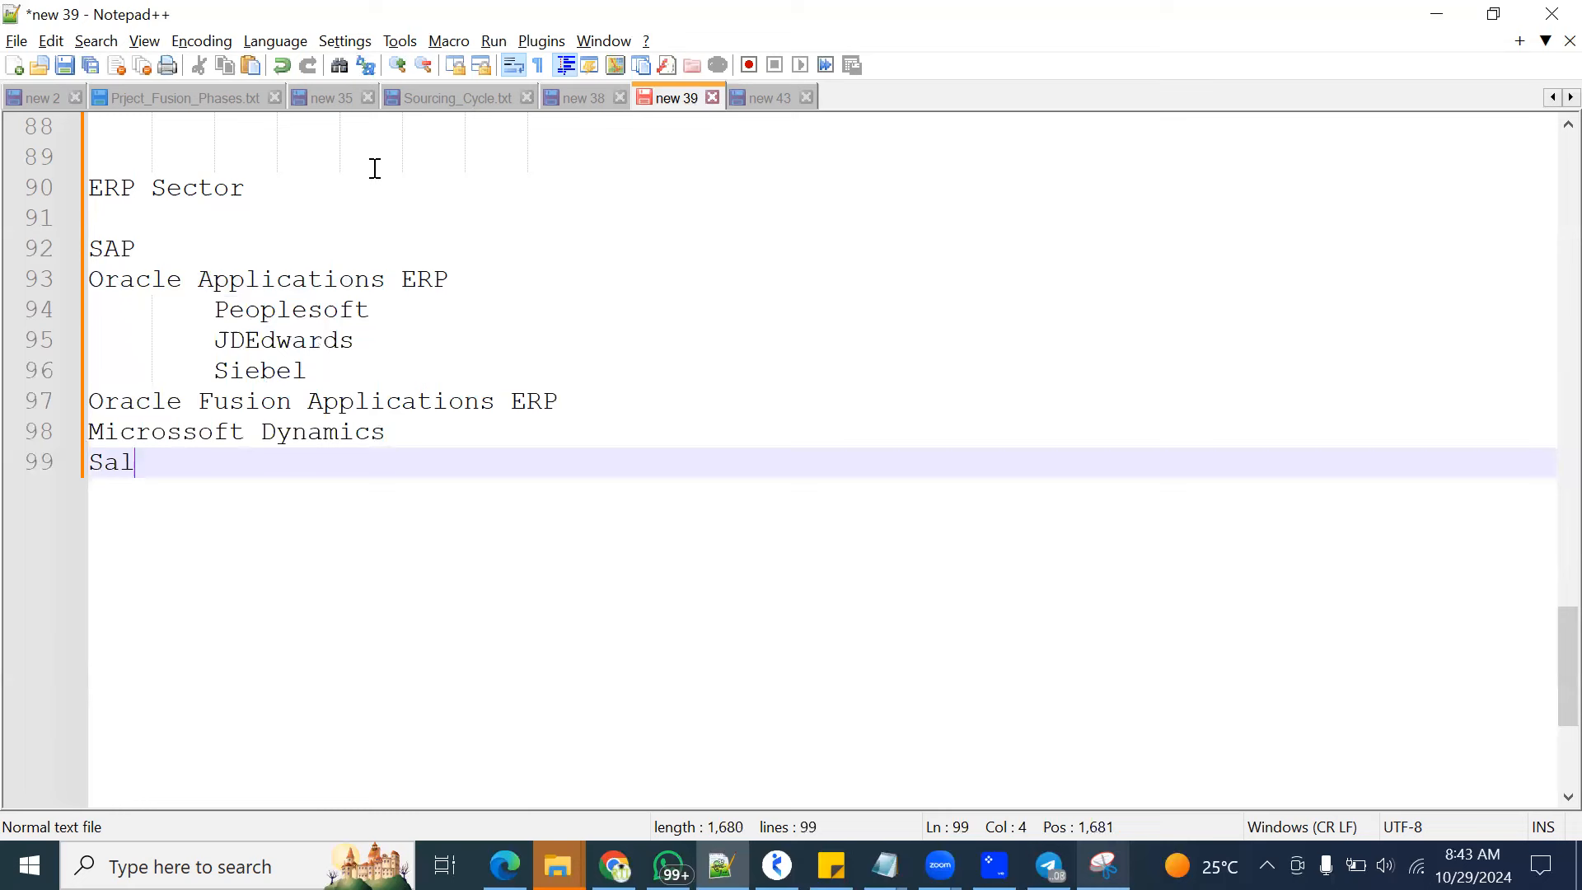
key("Return")
type("WorkDay")
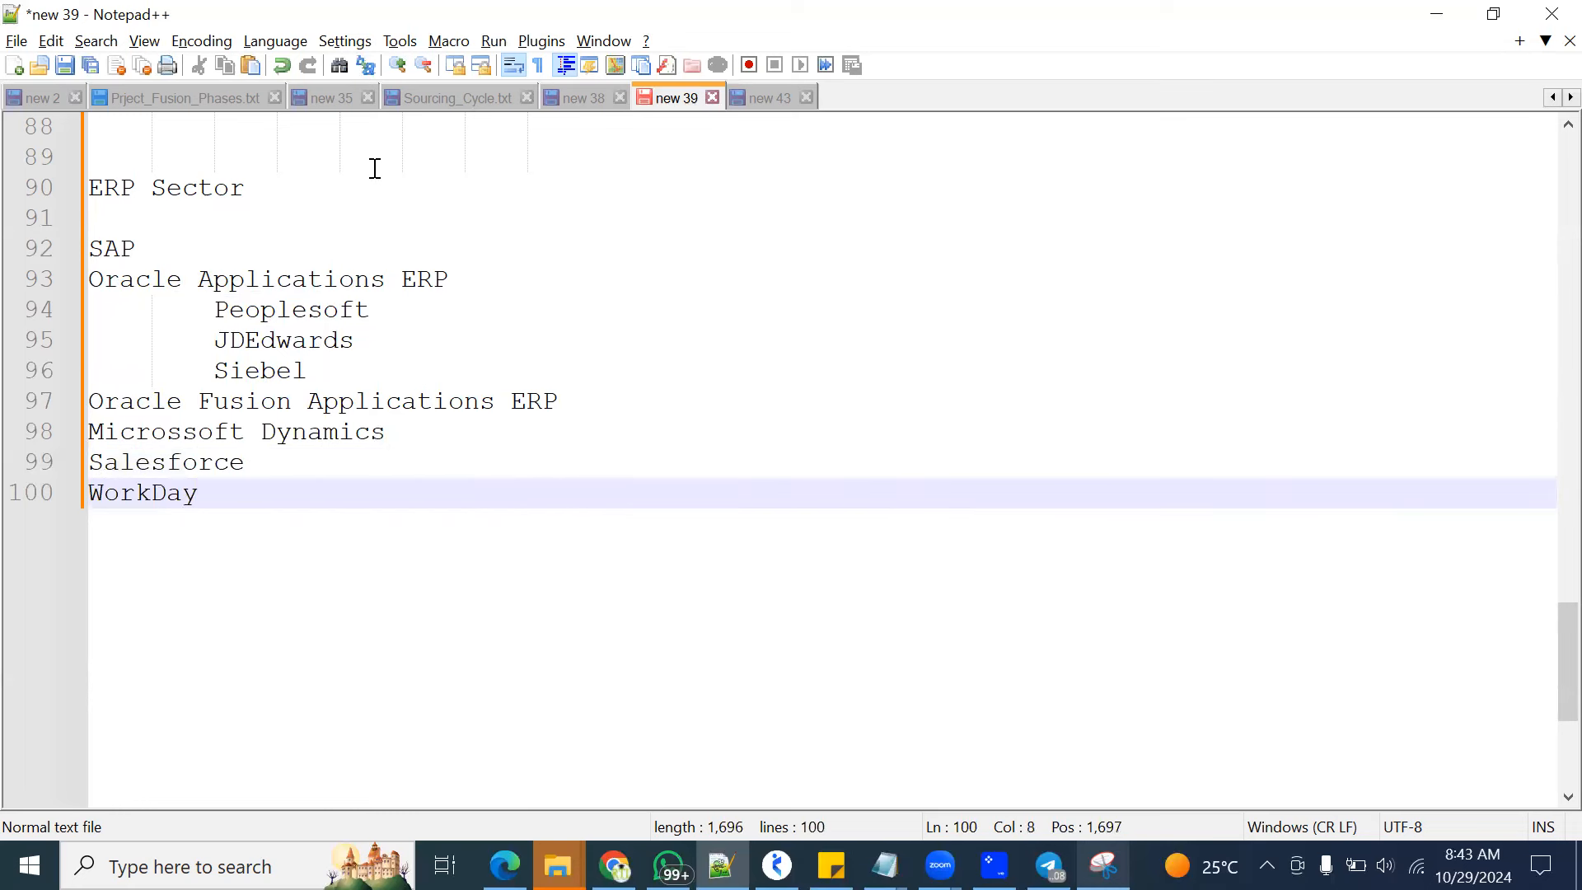
key("Return")
key("Return")
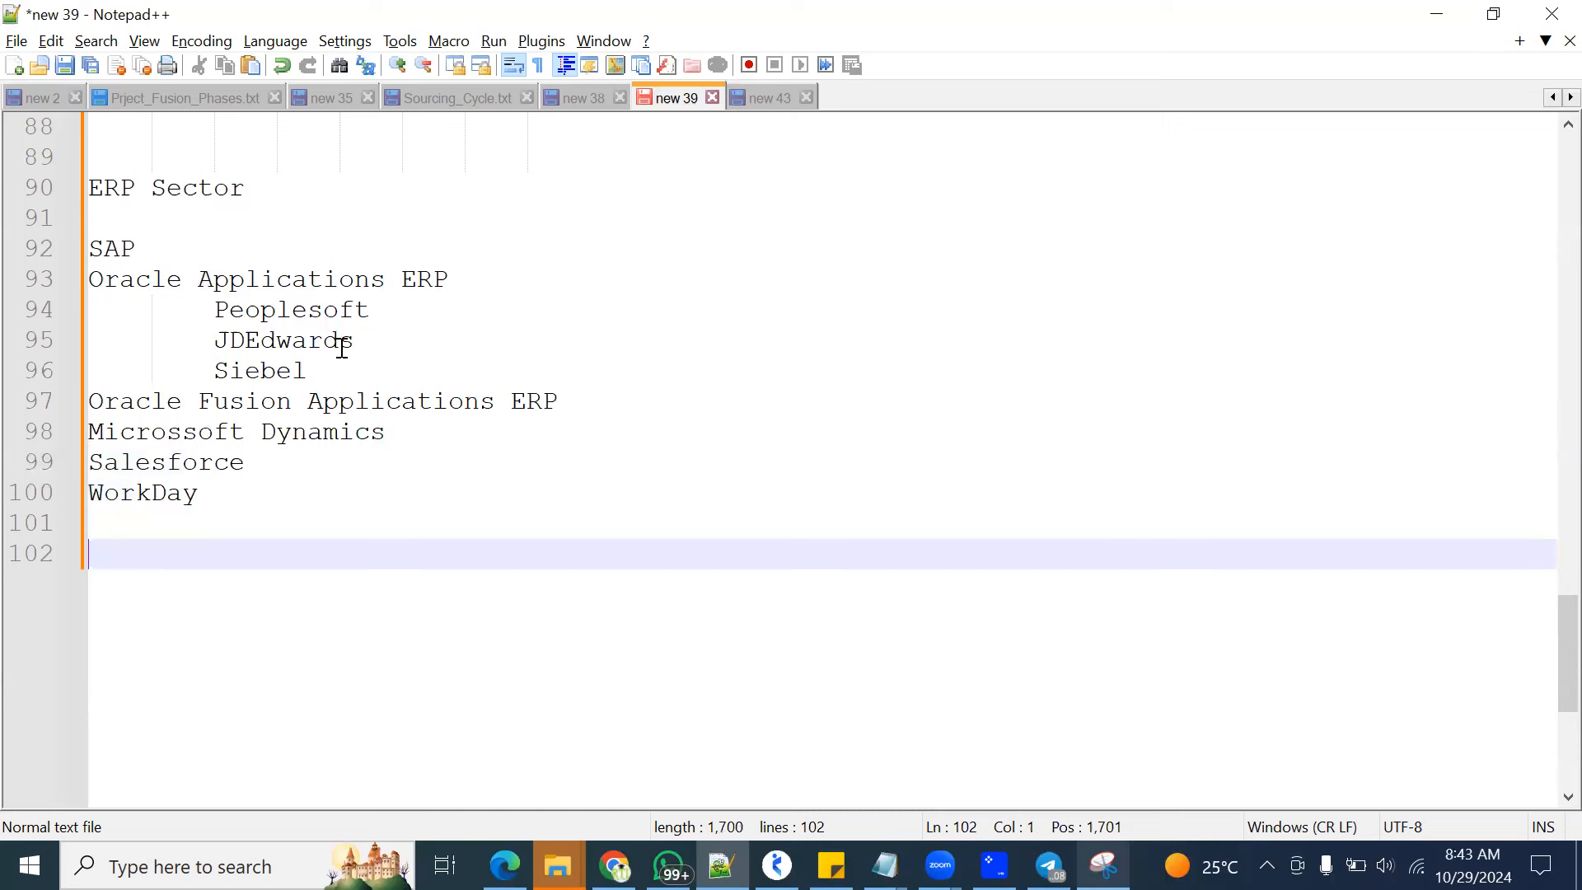
Highlight the Peoplesoft, JDEdwards and Siebel entries, then the Oracle Applications ERP line above them
left_click_drag(213, 310, 363, 364)
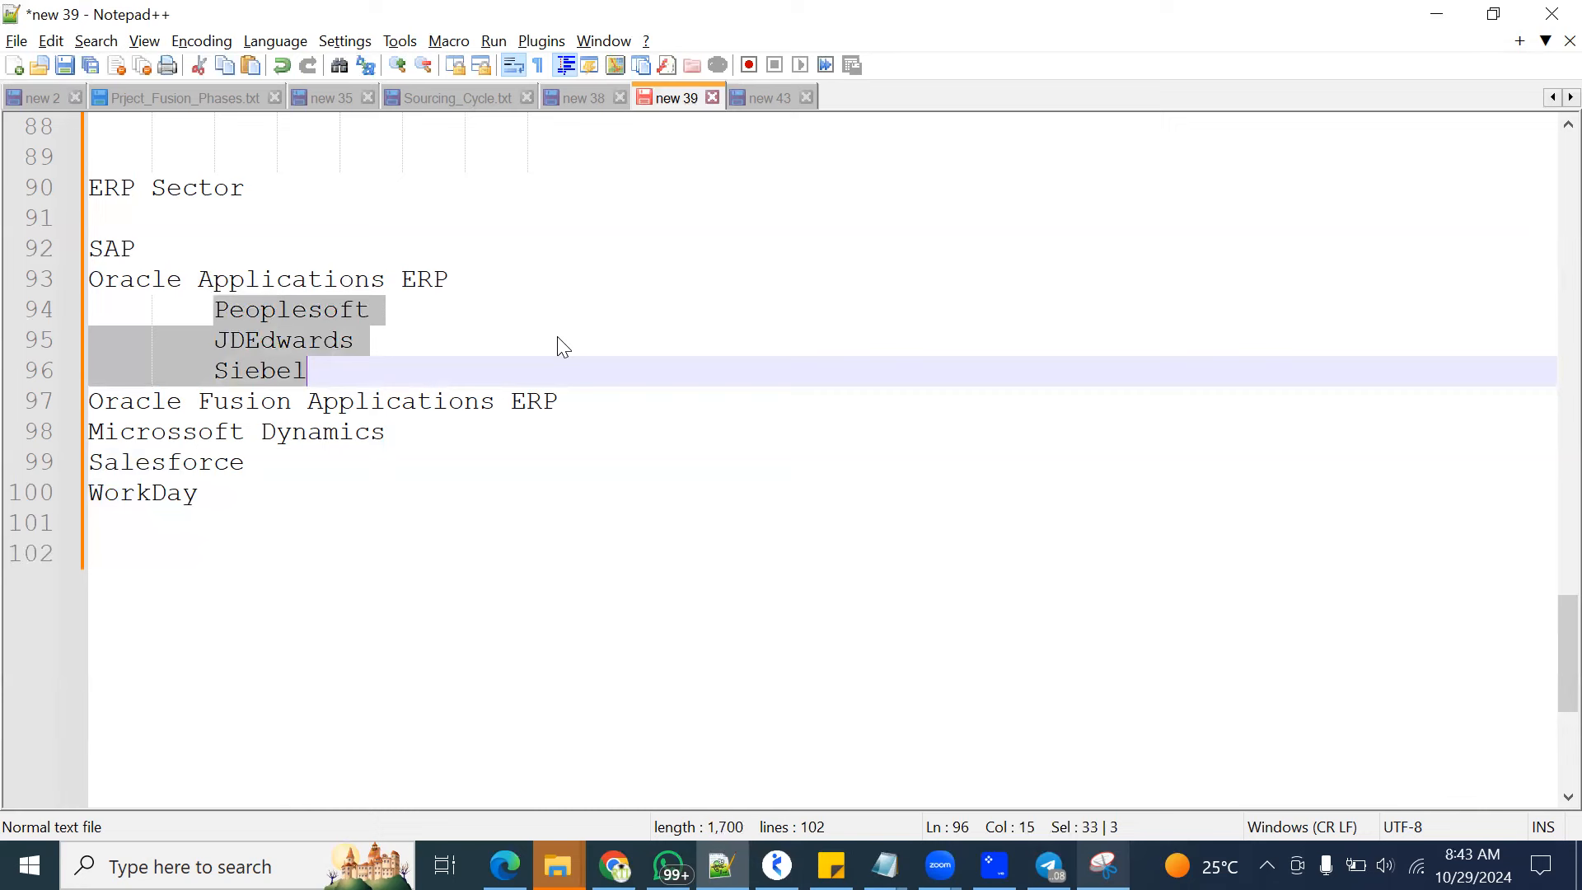
left_click_drag(482, 280, 87, 282)
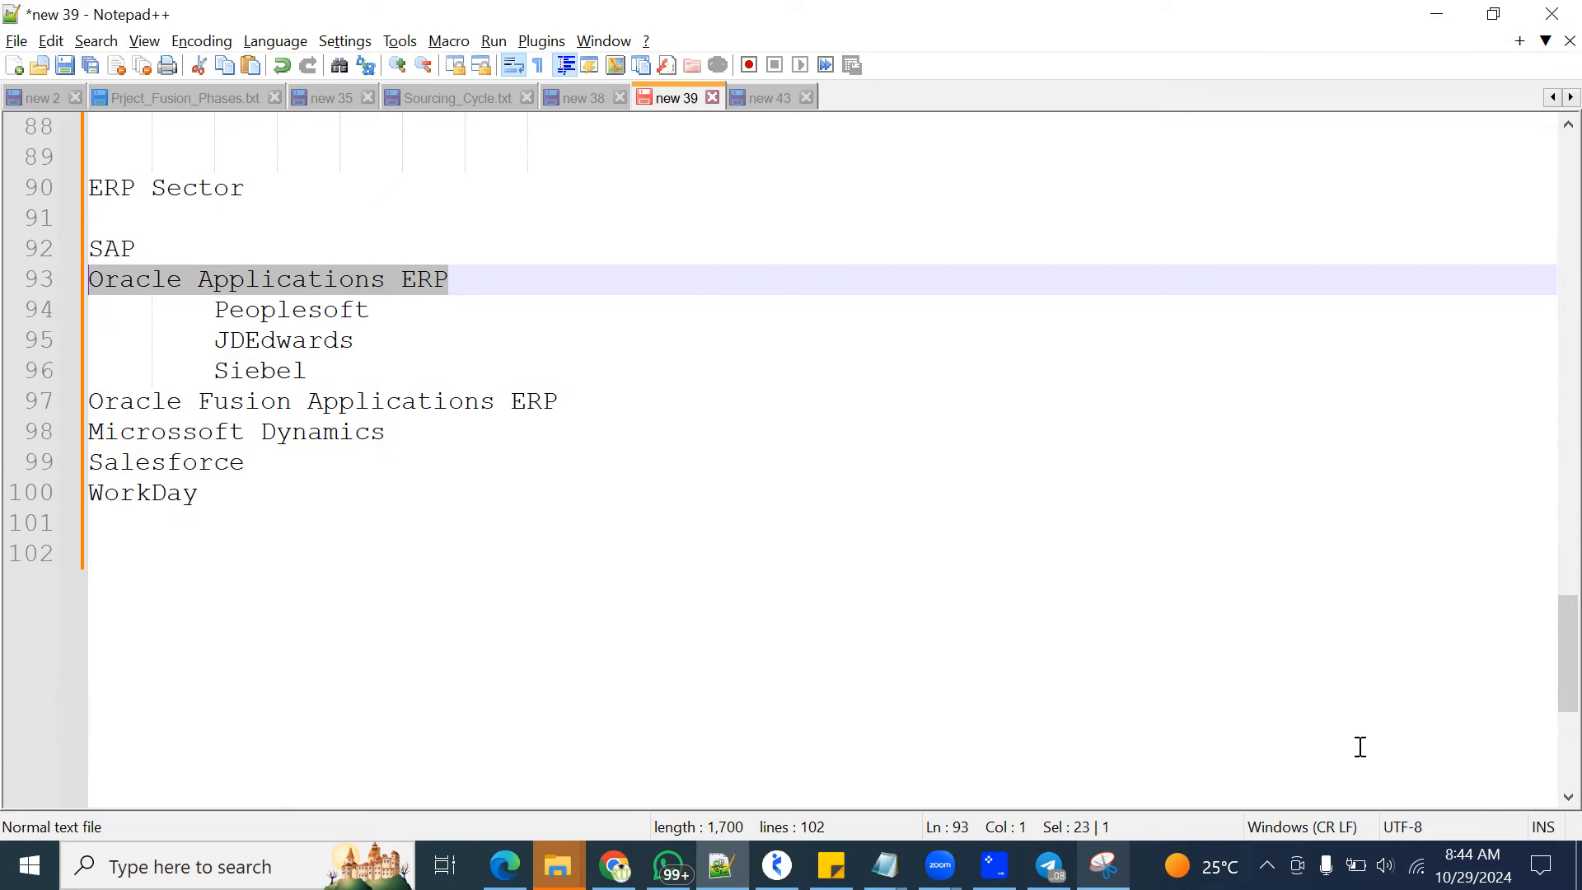
Bring up the system calendar's 2020 - 2029 overview, then highlight the Oracle Fusion Applications ERP line in the notes
left_click(1473, 865)
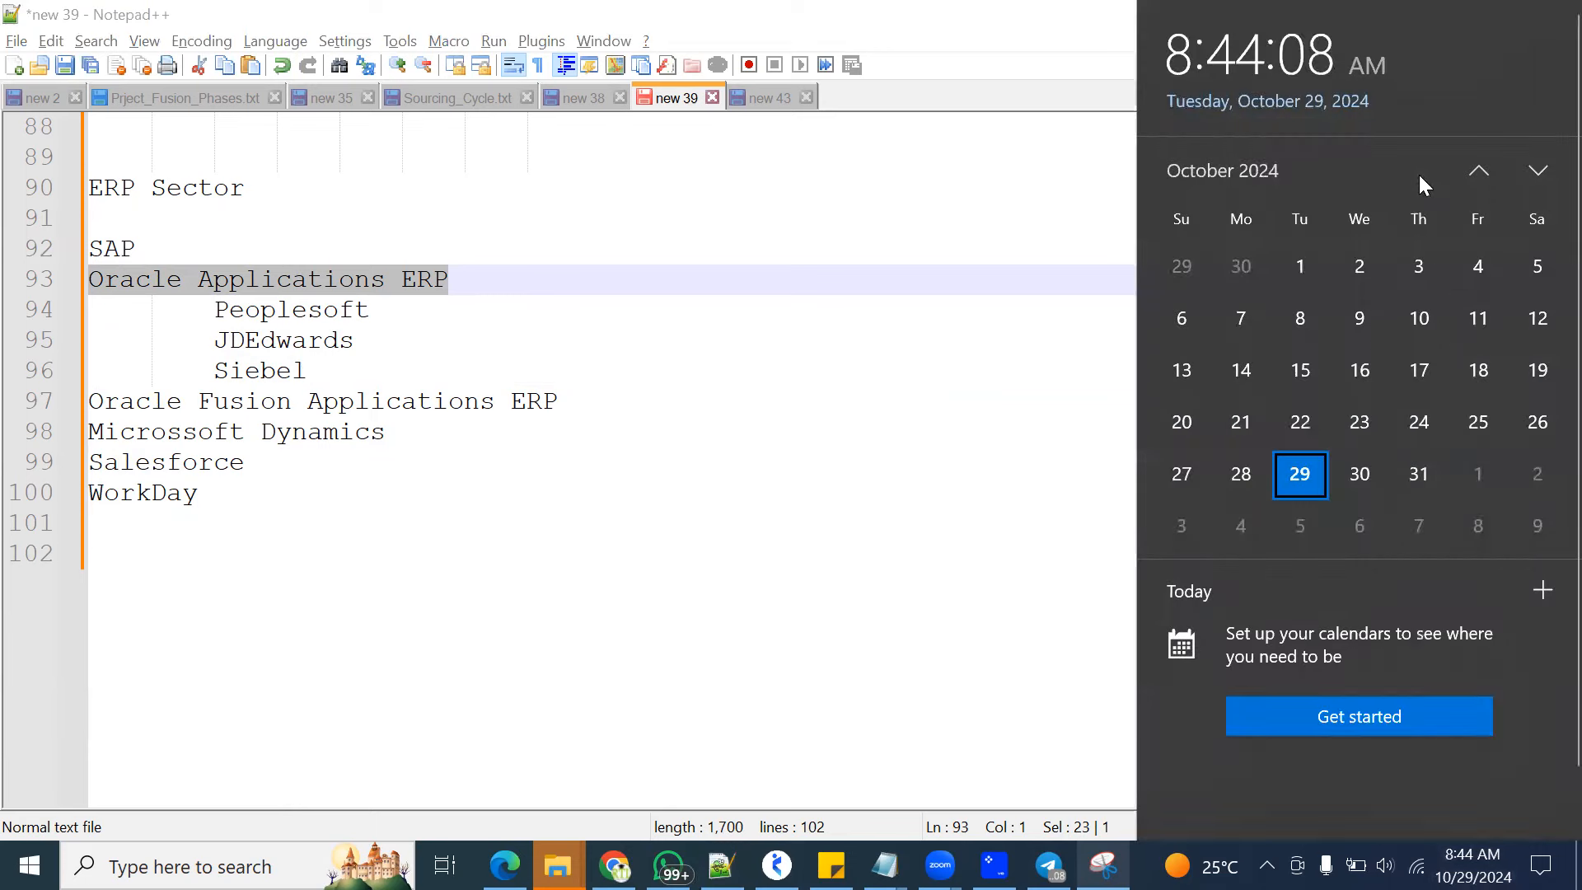
left_click(1255, 170)
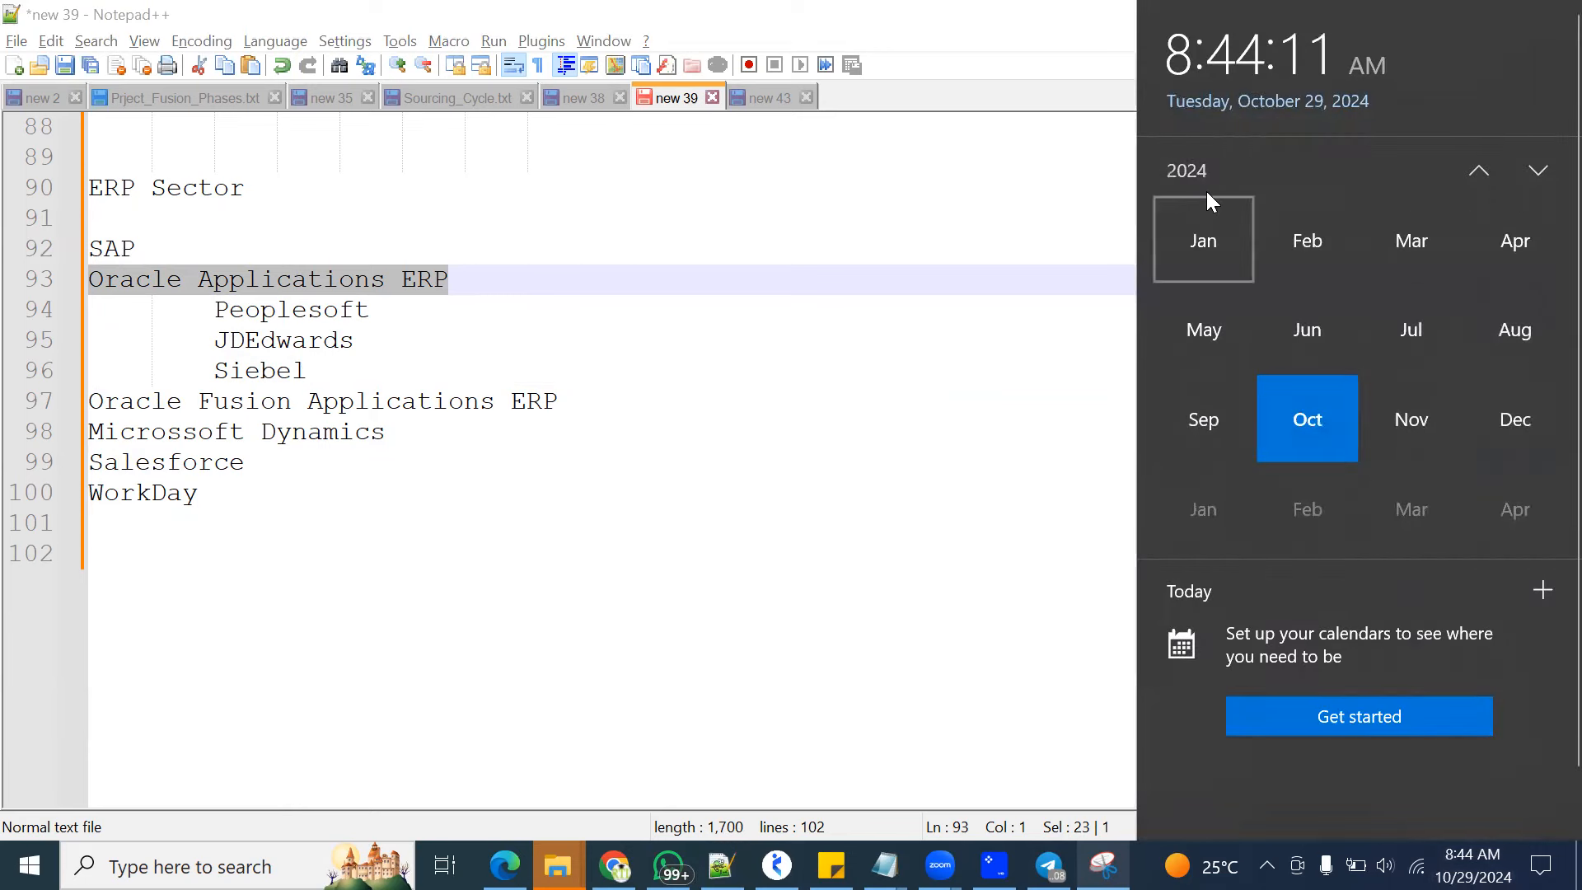
left_click(1189, 170)
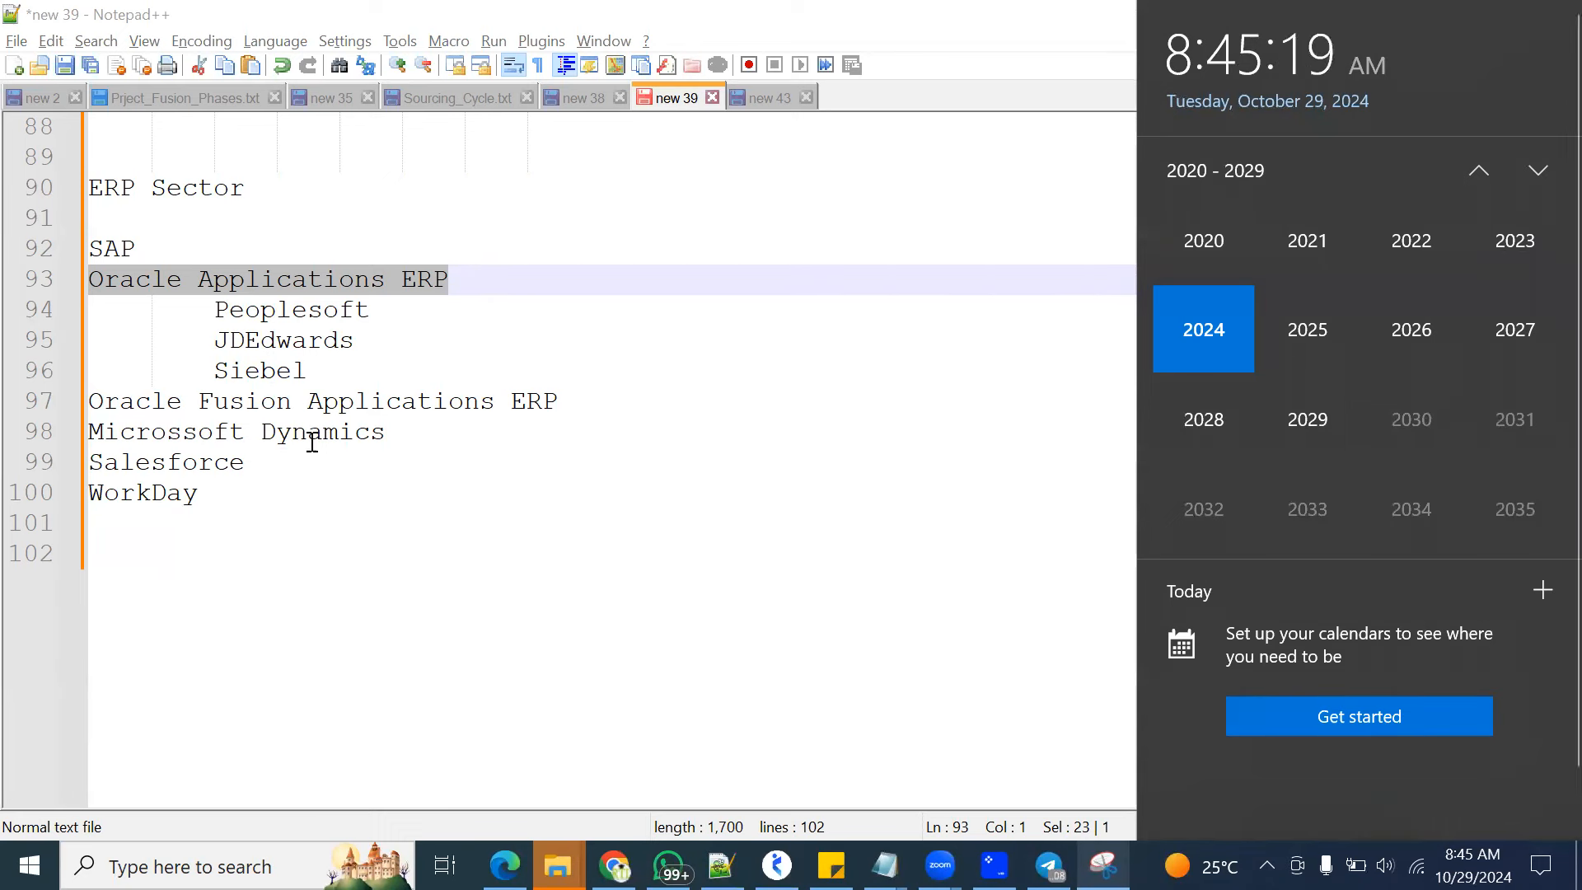
left_click_drag(614, 400, 53, 401)
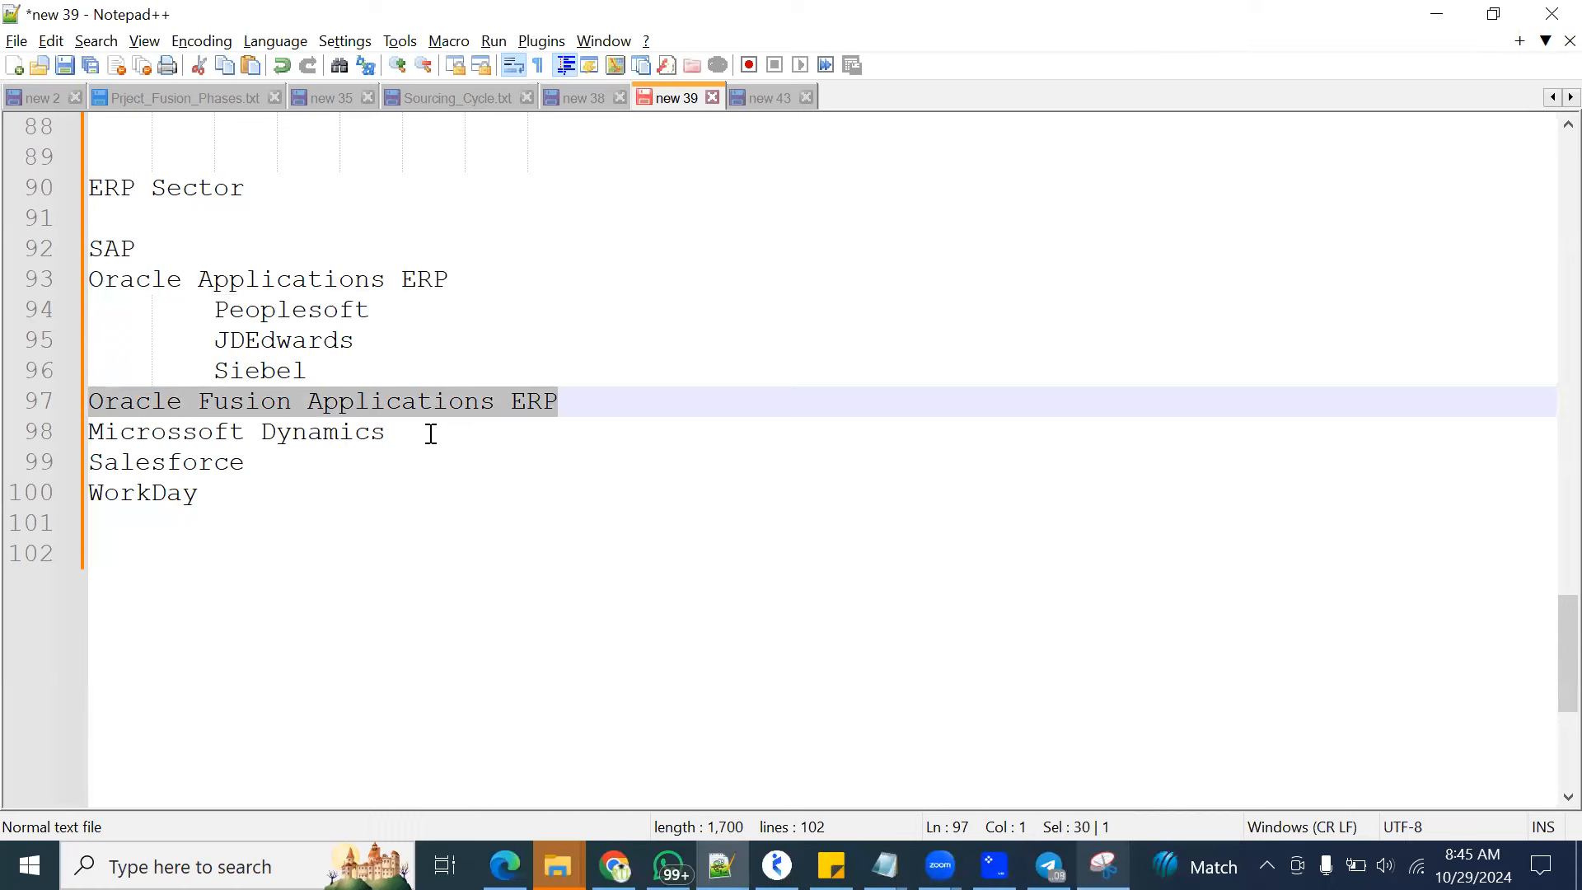
Highlight the Microssoft Dynamics and Oracle Fusion Applications ERP lines alternately to compare the two products
left_click_drag(426, 434, 11, 437)
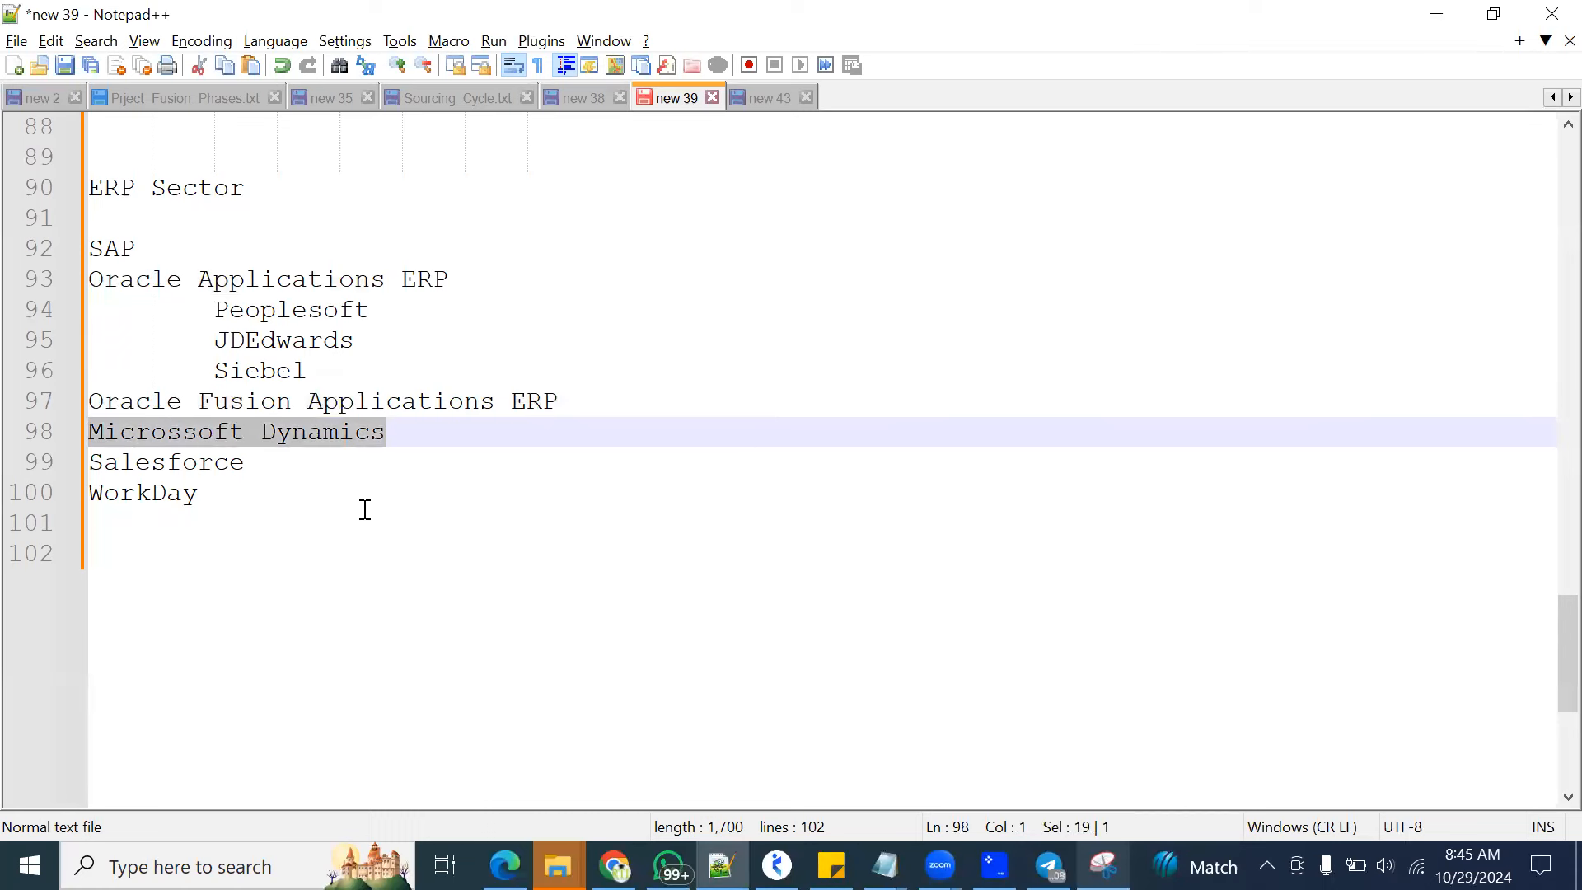
left_click_drag(598, 400, 33, 404)
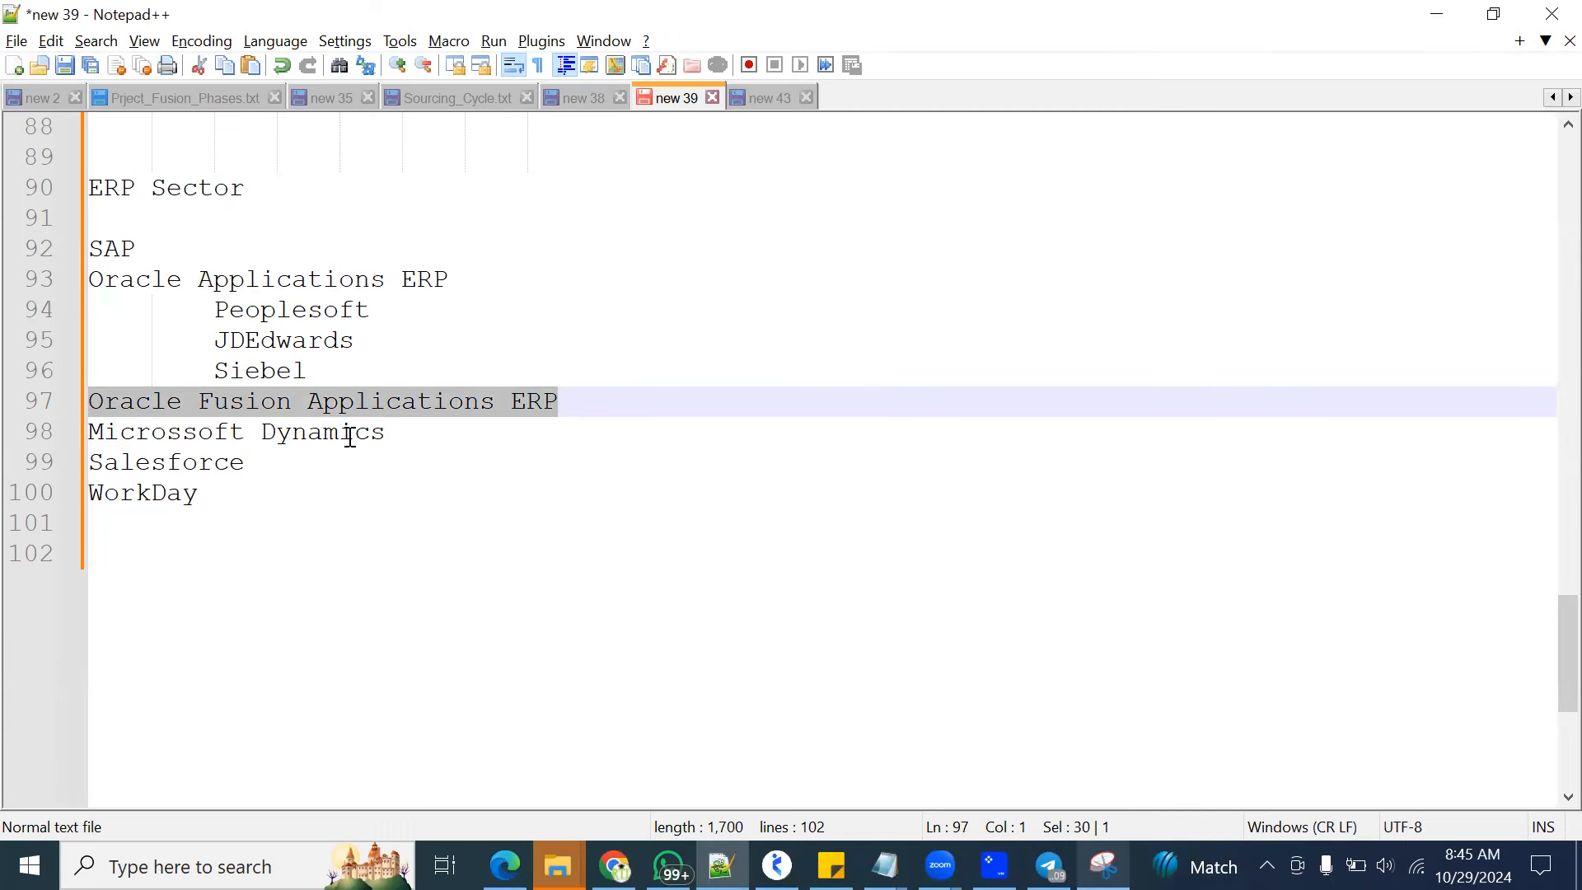
left_click_drag(423, 434, 60, 431)
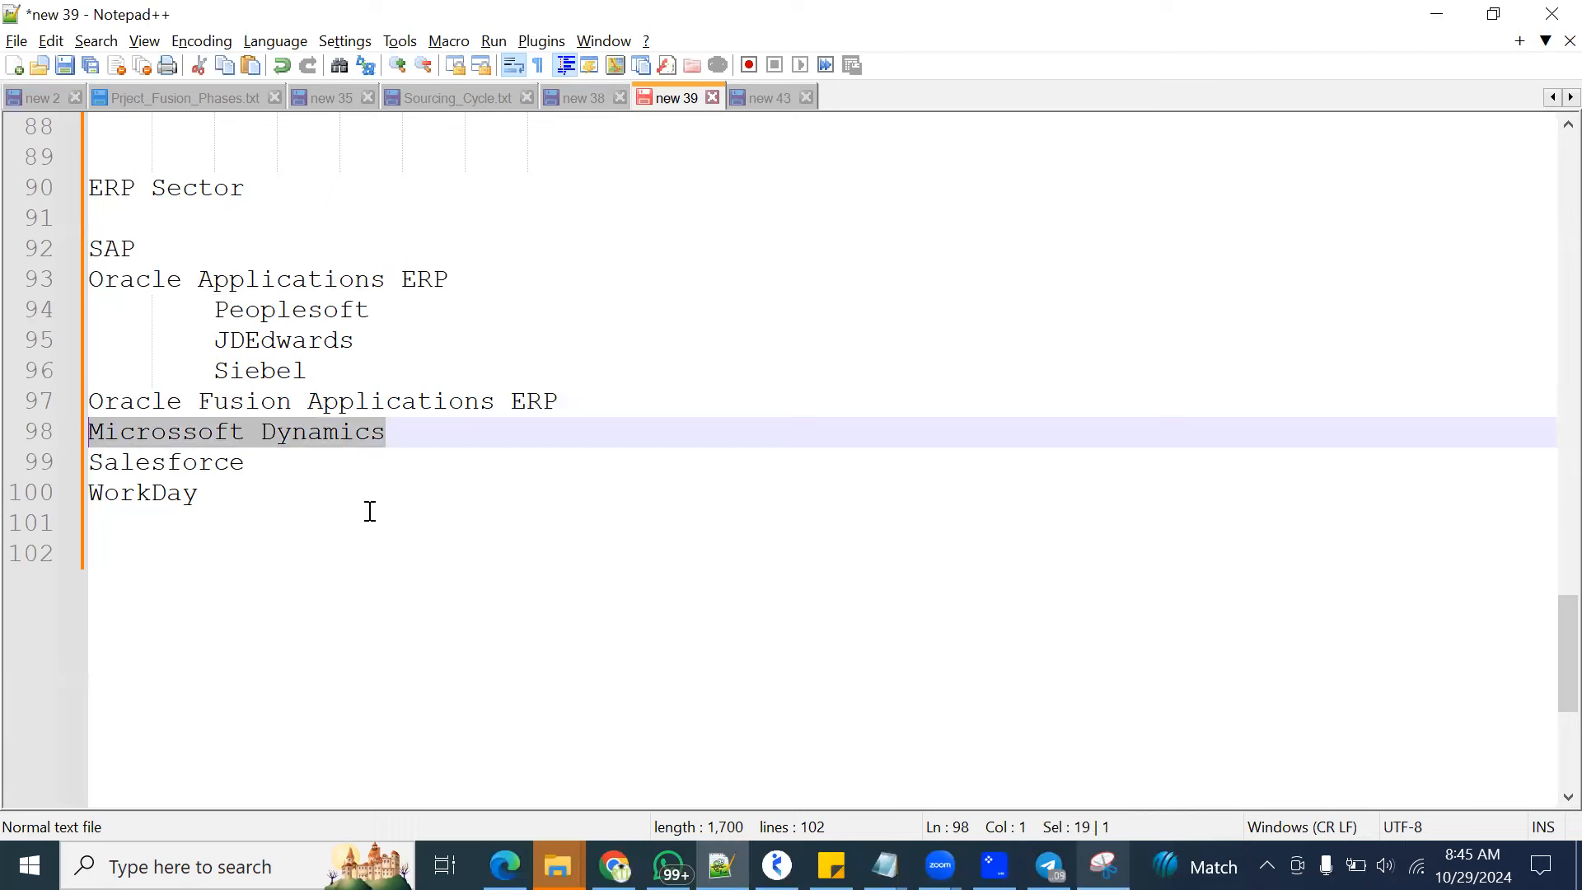
left_click_drag(607, 403, 49, 406)
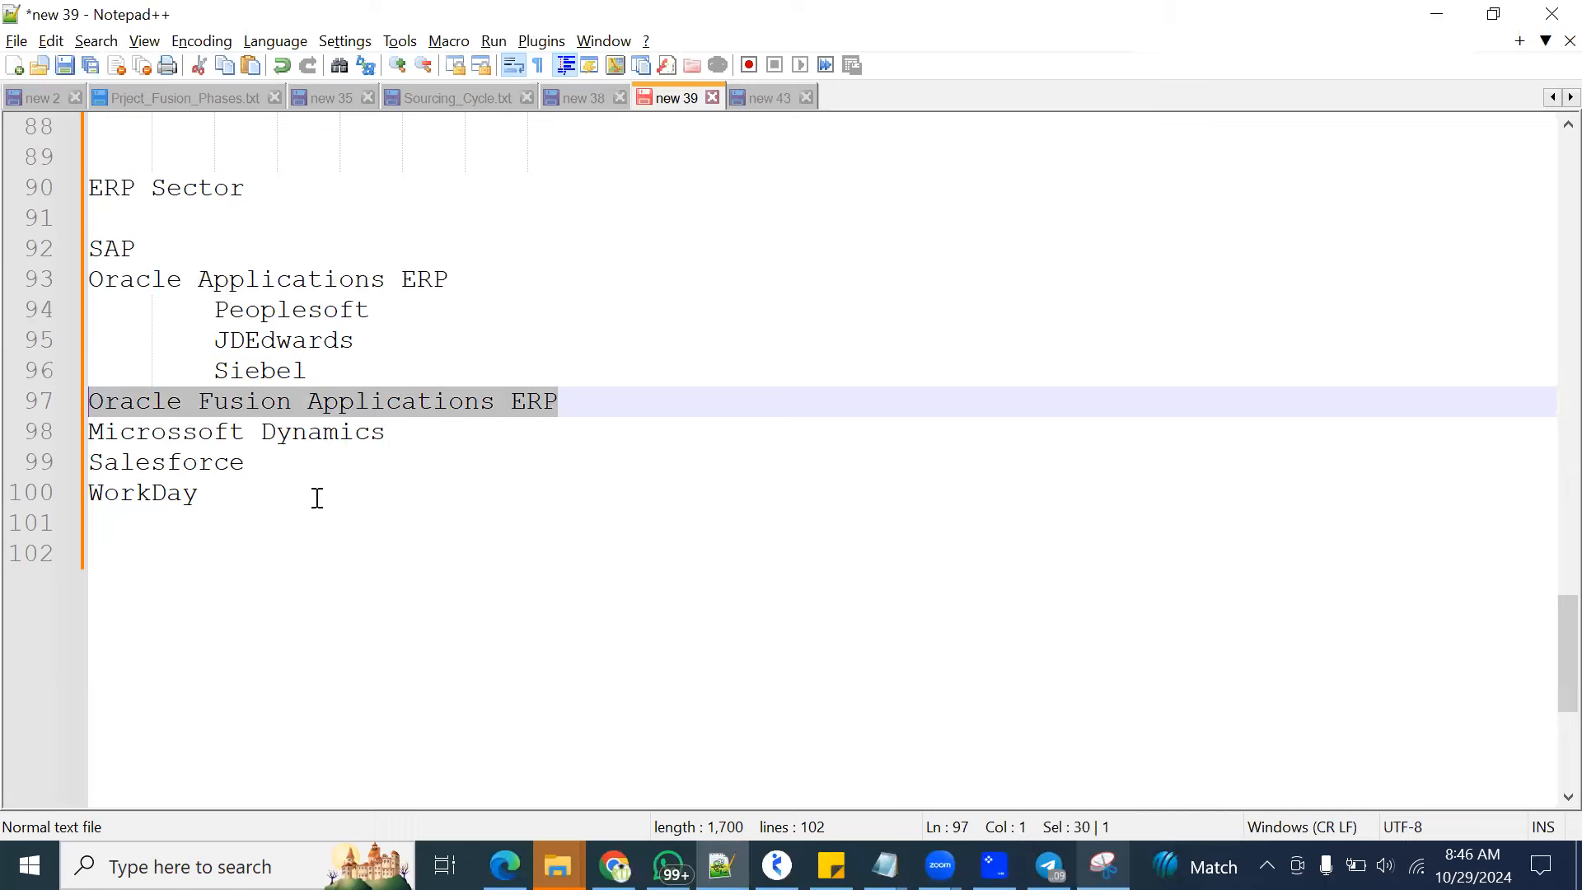
Highlight the Salesforce, WorkDay and SAP entries one after another in the ERP list
left_click_drag(247, 462, 89, 462)
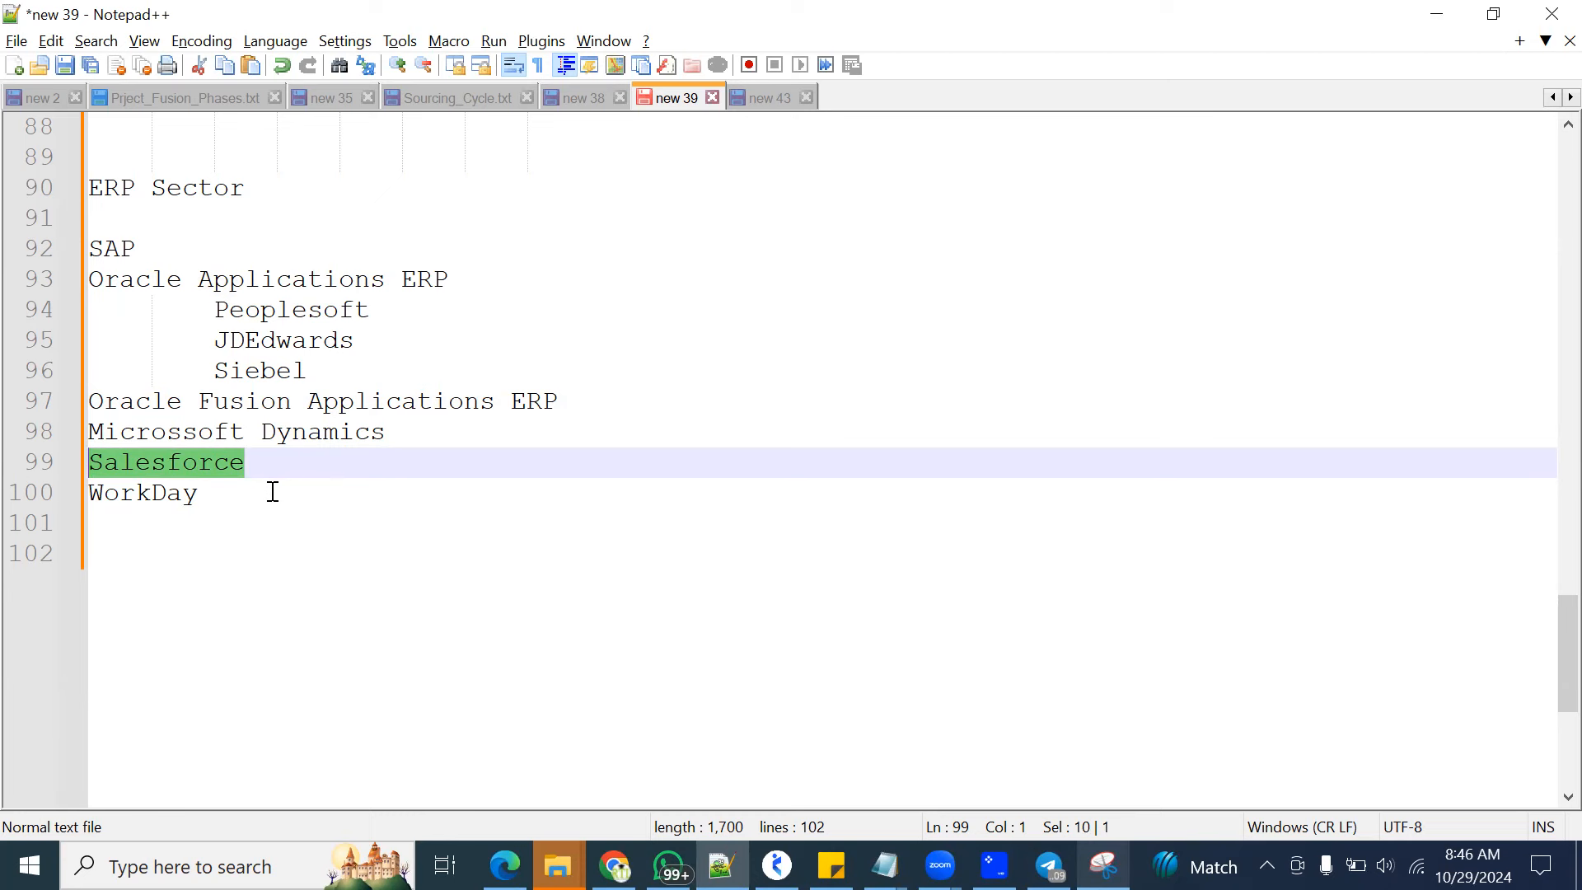
left_click_drag(221, 494, 77, 488)
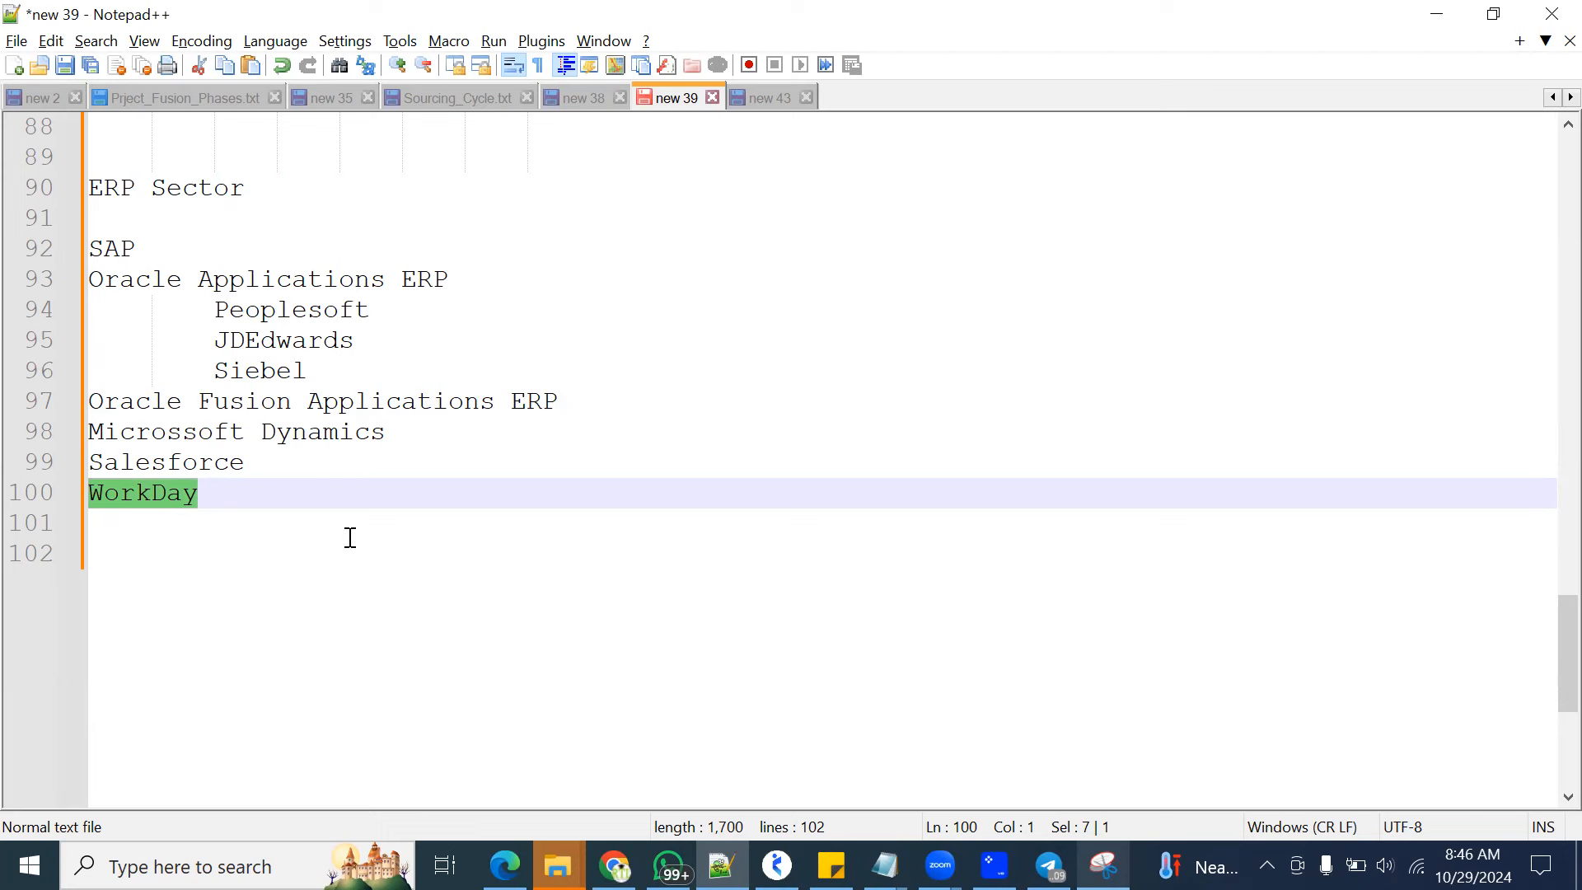
left_click_drag(142, 247, 64, 259)
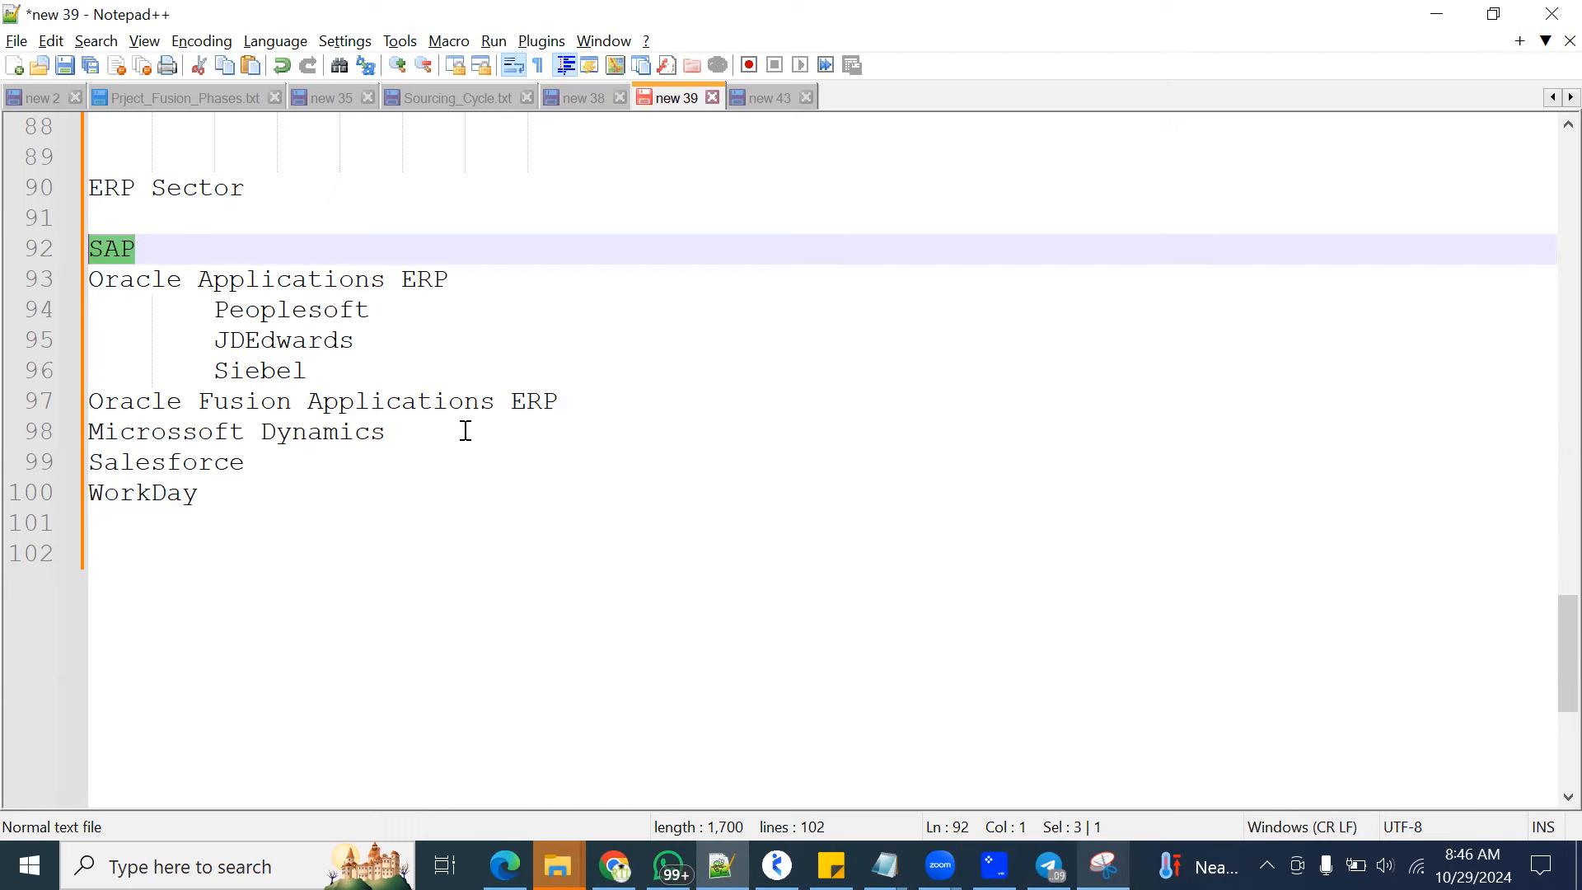
Bookmark the SAP and Oracle Fusion Applications ERP lines, then highlight the text of each
left_click(141, 251)
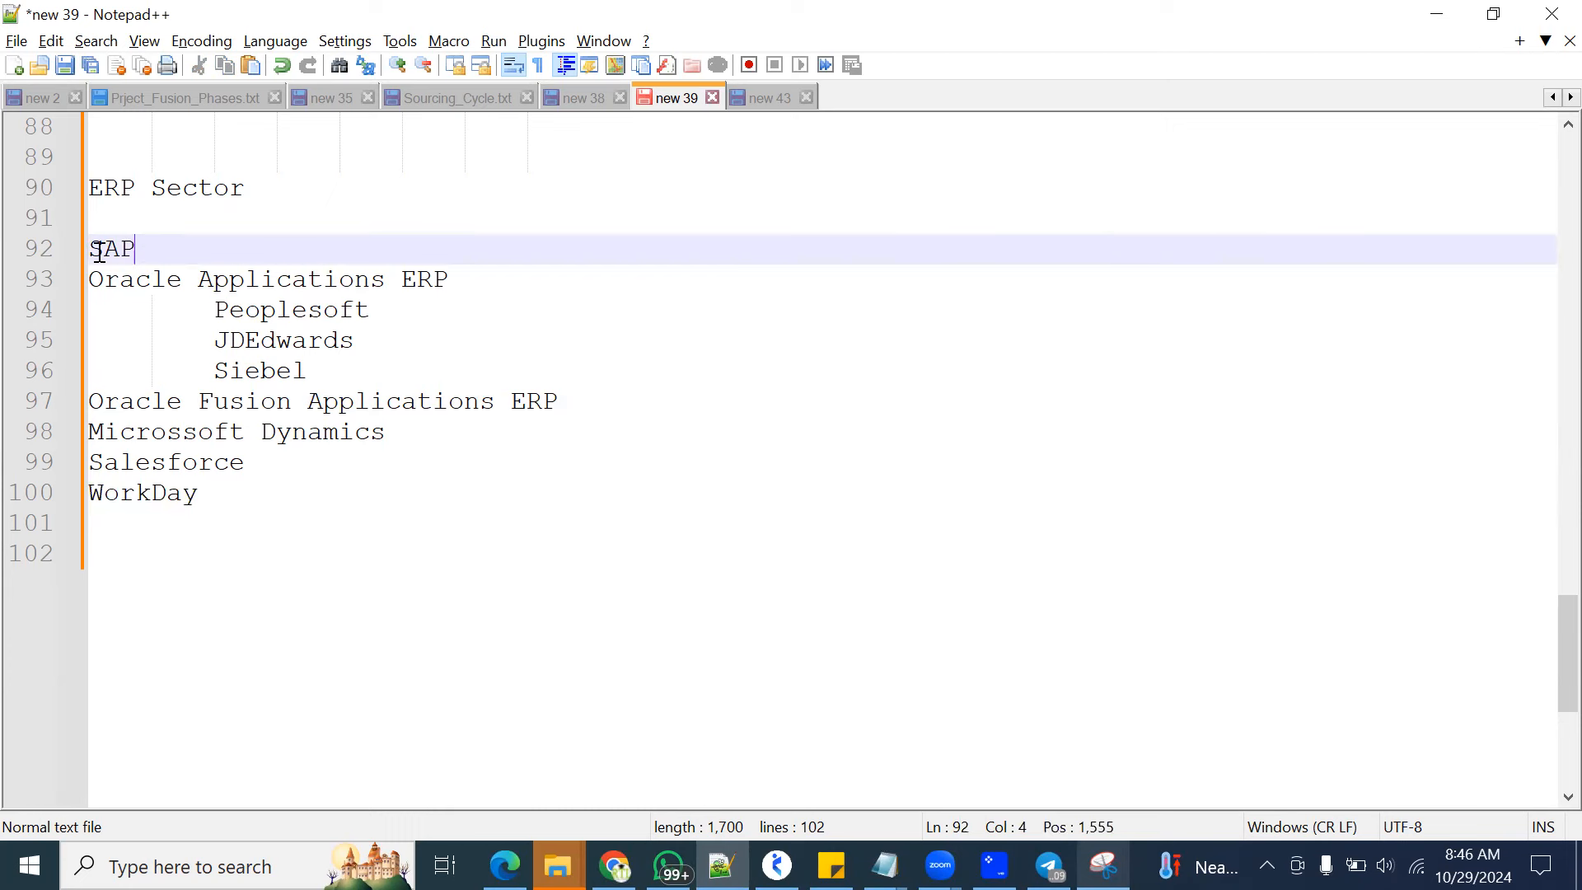
left_click(67, 250)
left_click(67, 402)
left_click_drag(139, 249, 86, 249)
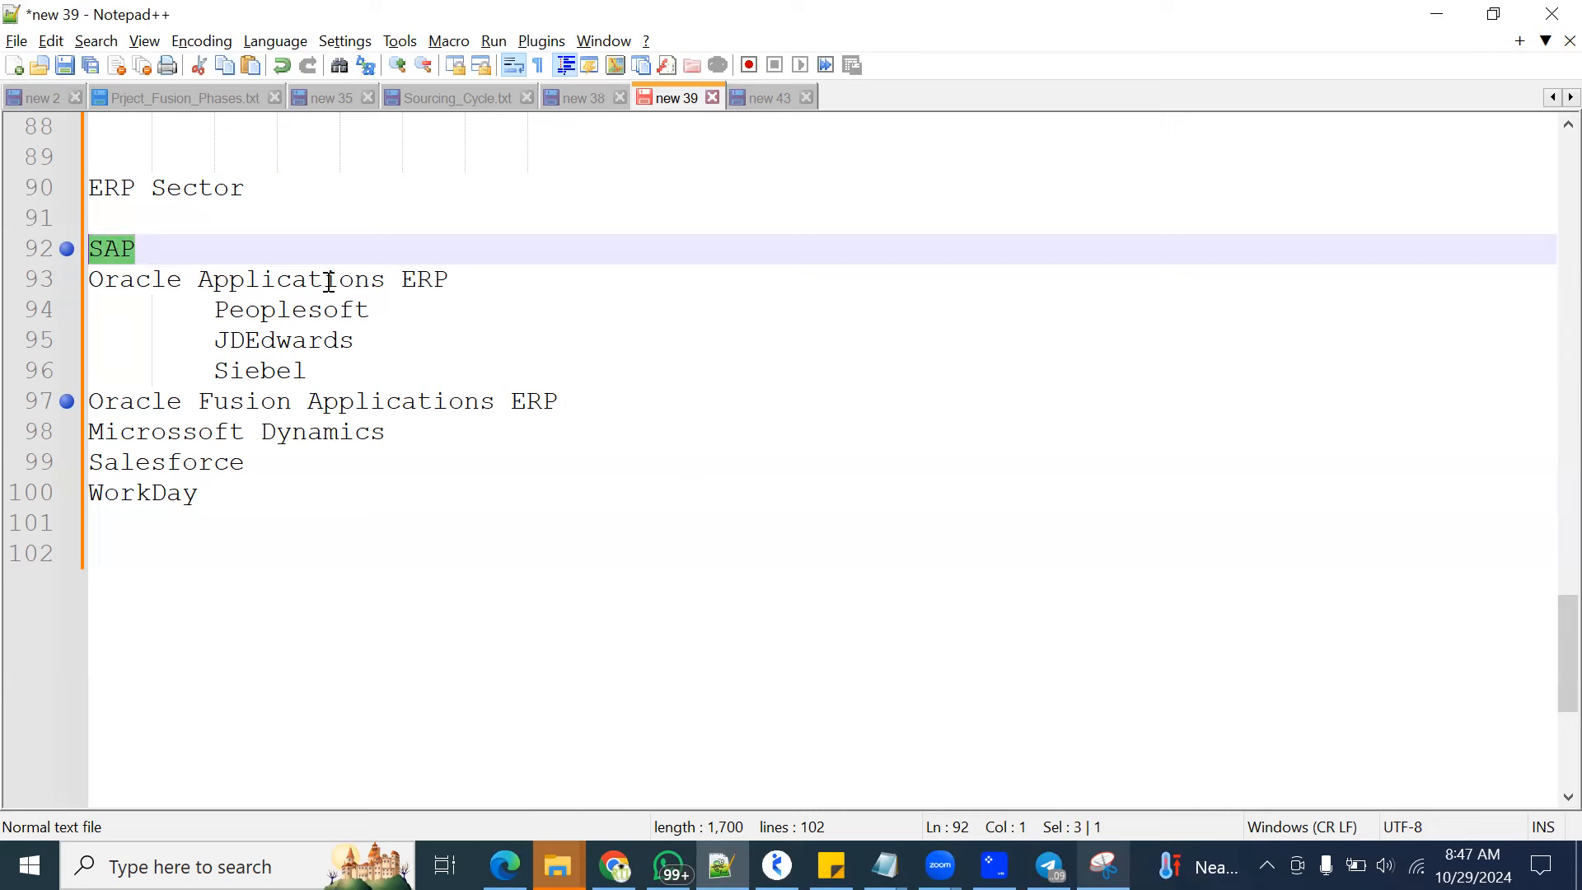
left_click_drag(582, 399, 95, 401)
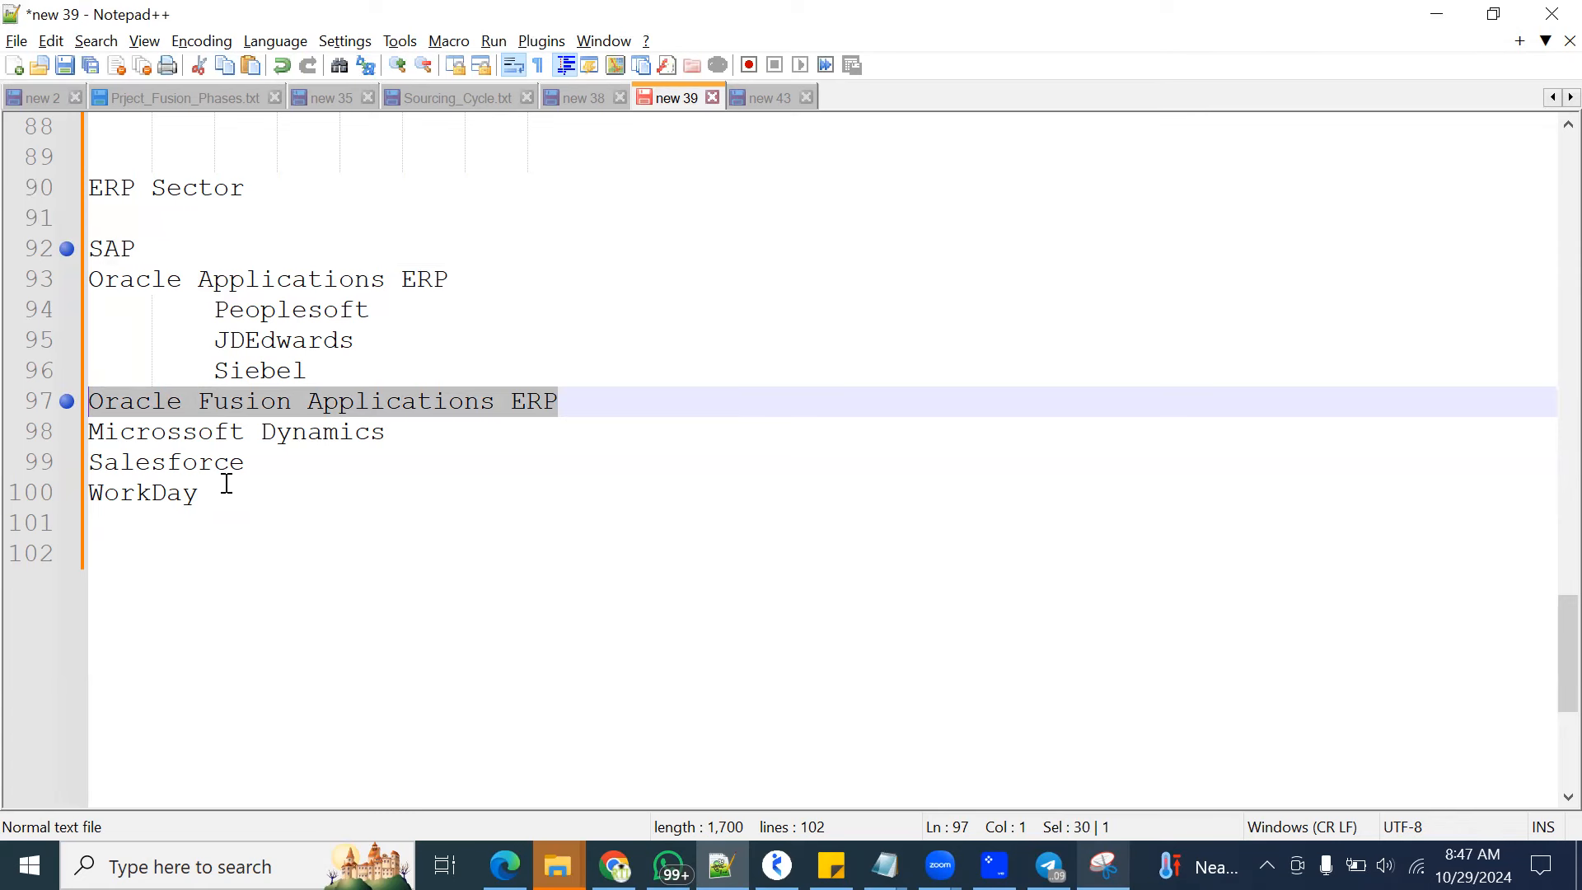
Write "XEROX Coporation - " on the empty last line below the ERP list
left_click(449, 605)
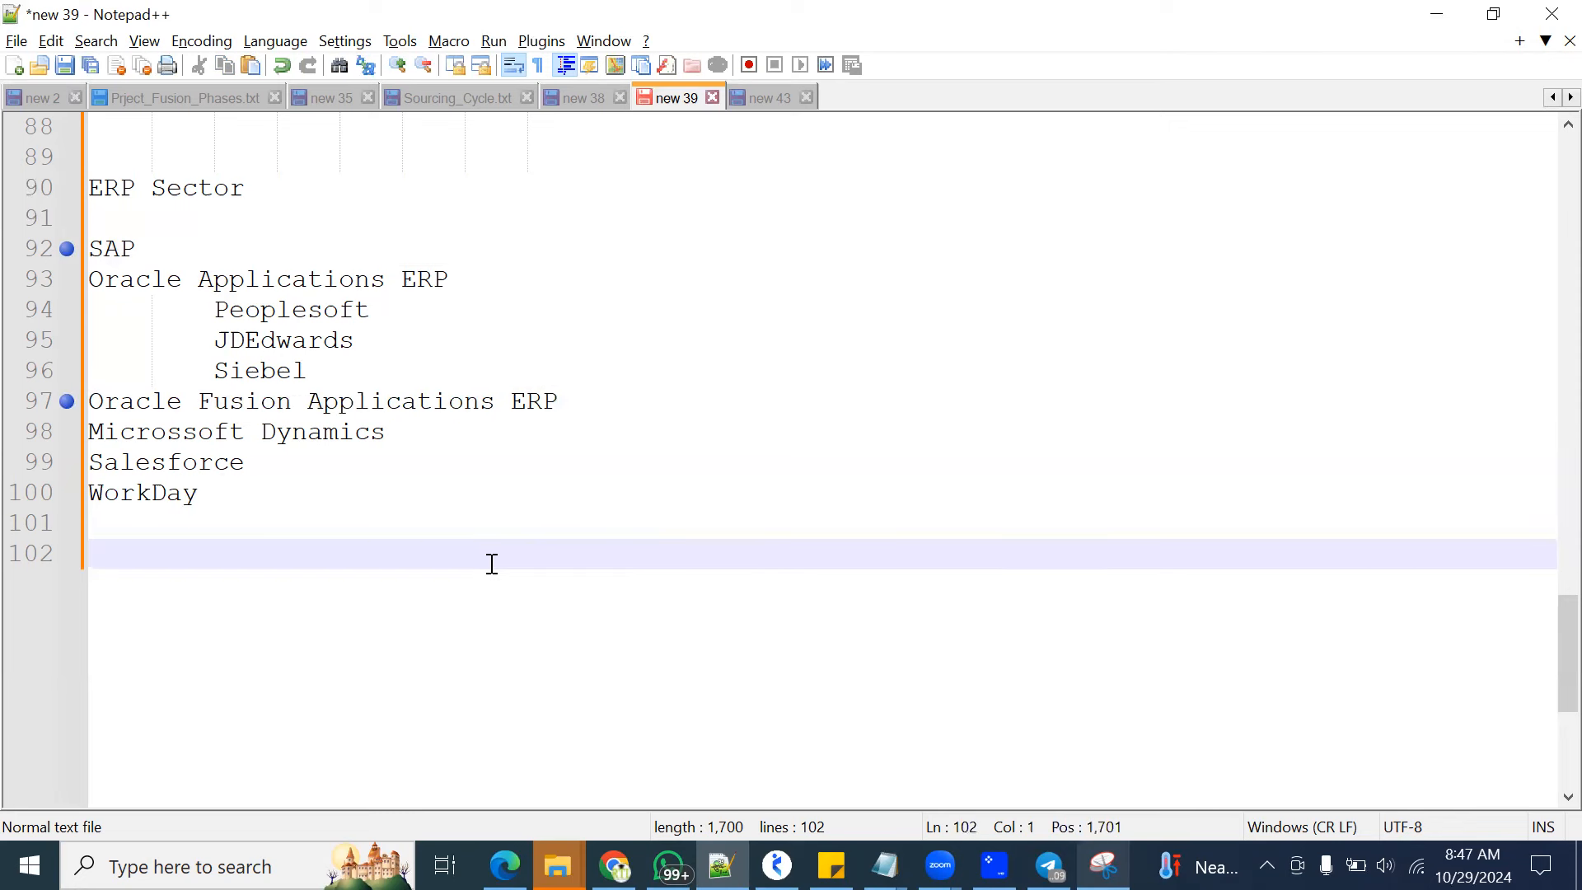
type("XEROX Xorpor")
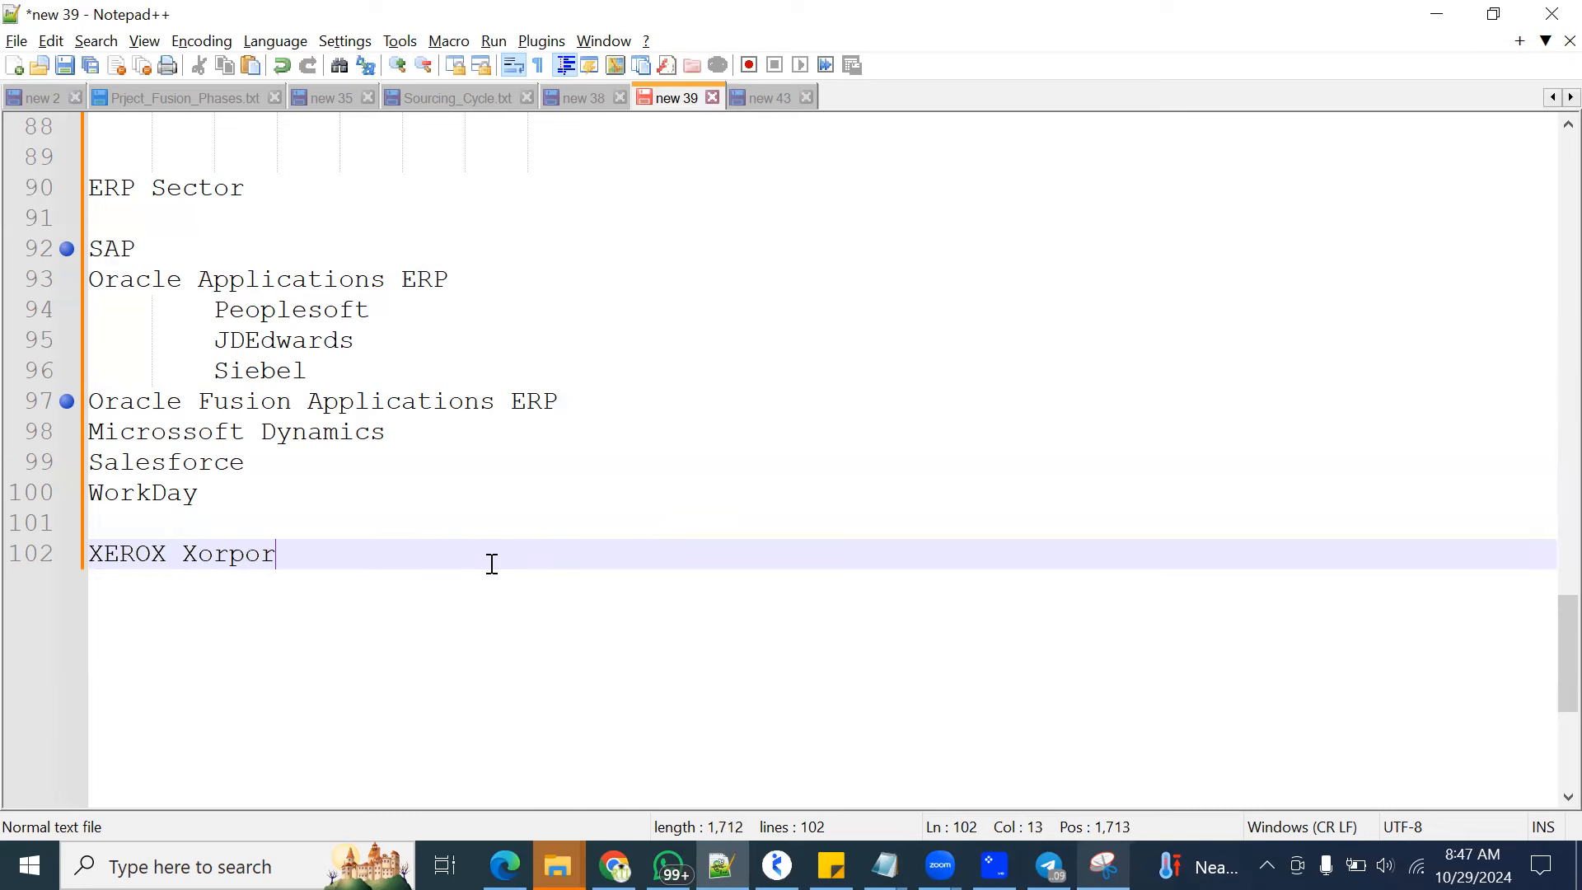
key("BackSpace")
key("BackSpace")
key("BackSpace")
key("BackSpace")
key("BackSpace")
key("BackSpace")
type("Coporation")
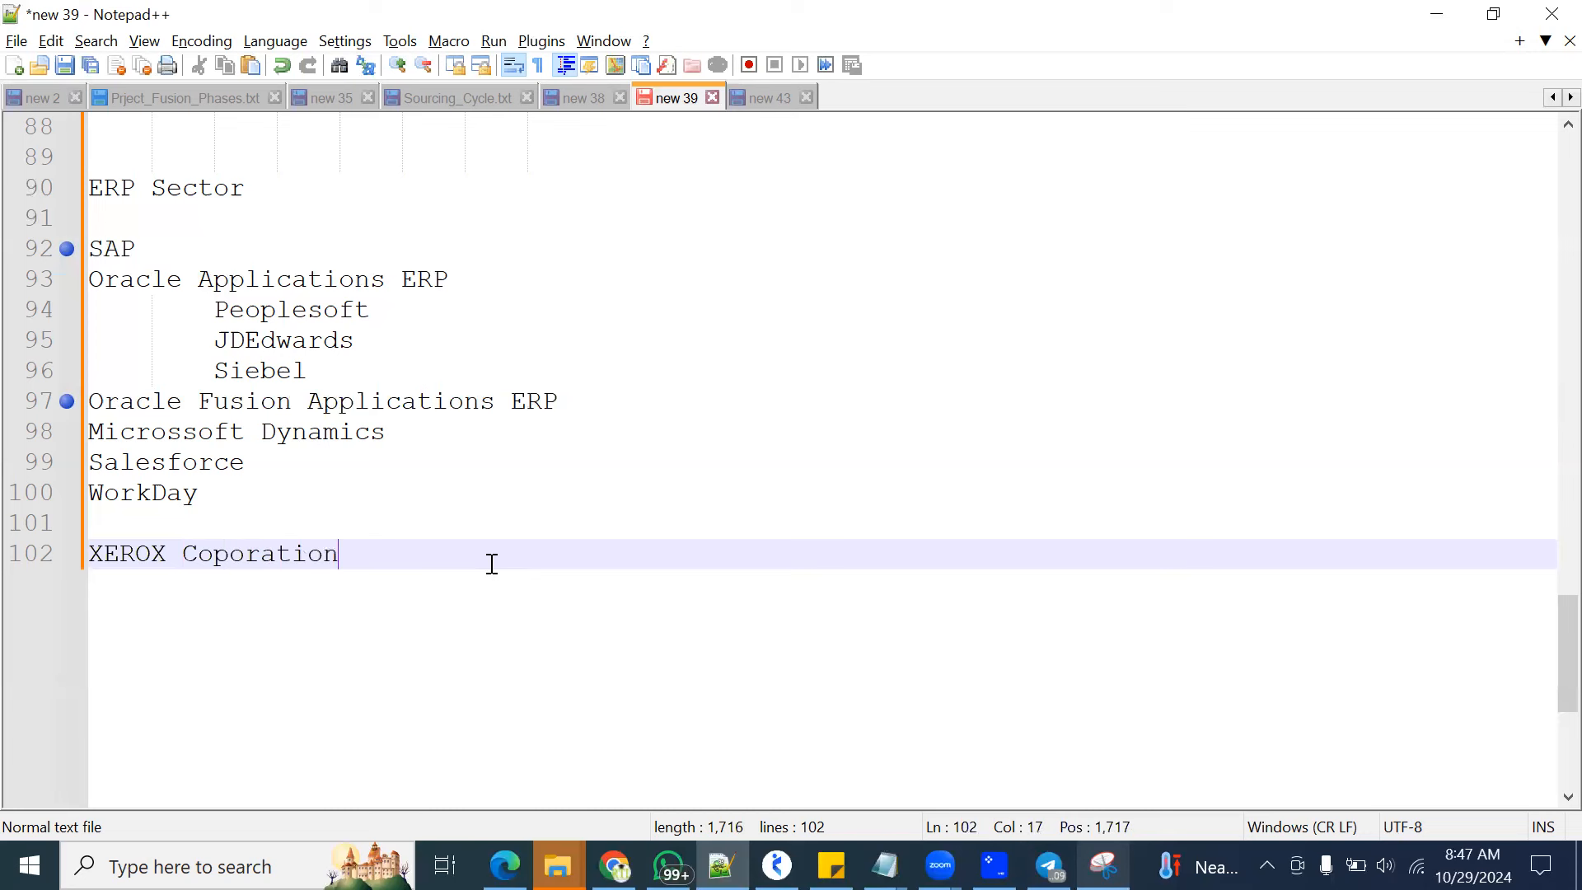
type(" - 20")
type("04")
type(" - 2024")
type(" -")
type("5-6 ")
type(".ne")
Continue the XEROX line with "2004 - 2024 -5-6 .net ,Web , Reporting Tools"
type(",")
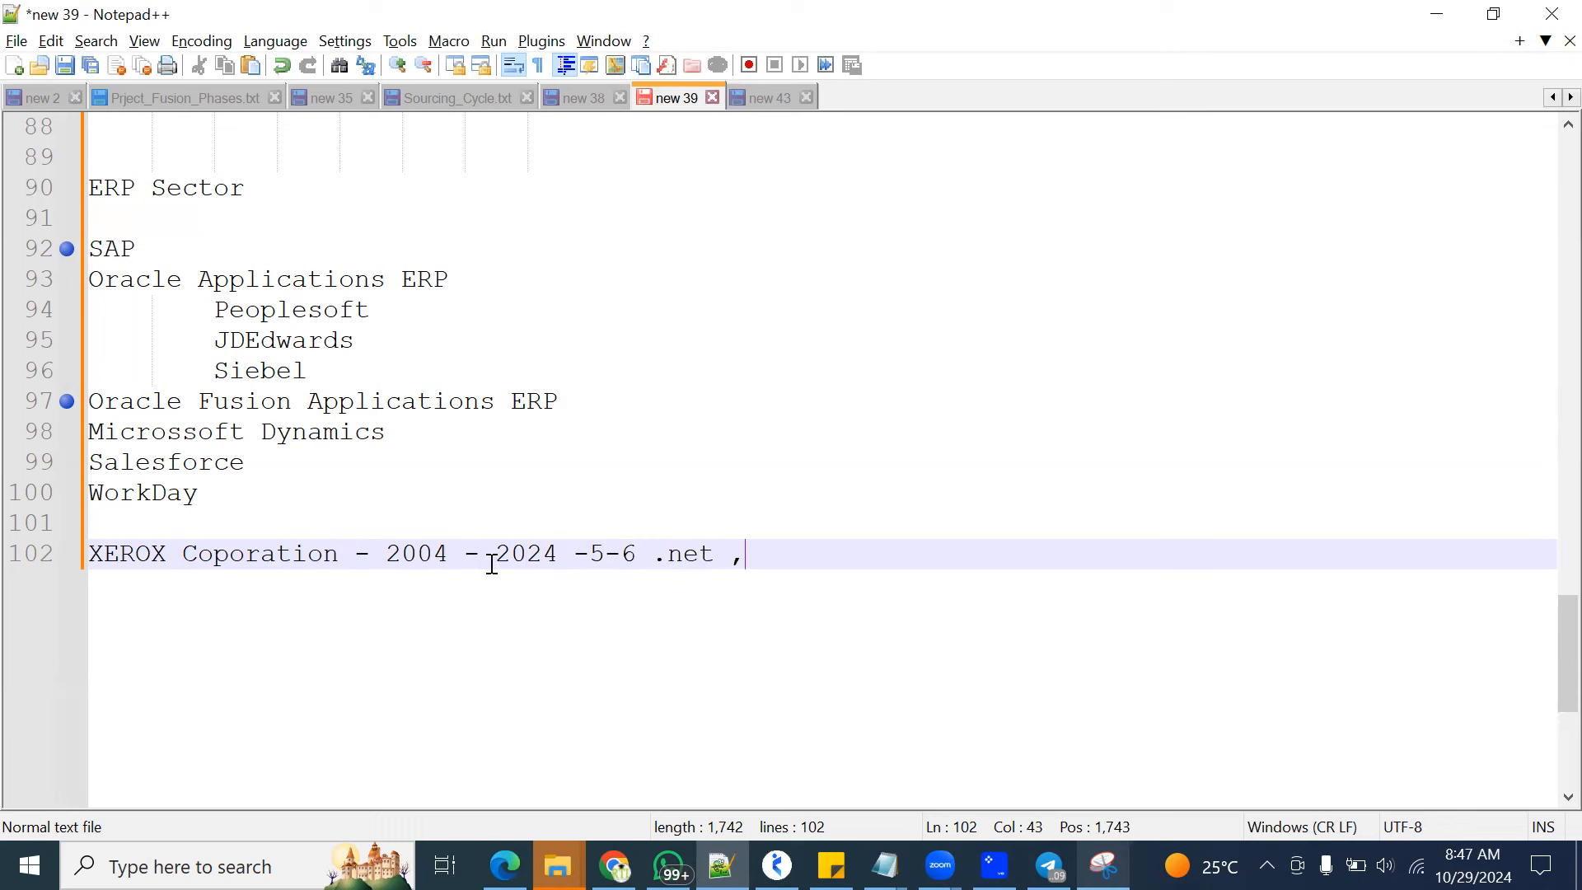
type("Web , Reportoing")
key("BackSpace")
key("BackSpace")
key("BackSpace")
key("BackSpace")
key("BackSpace")
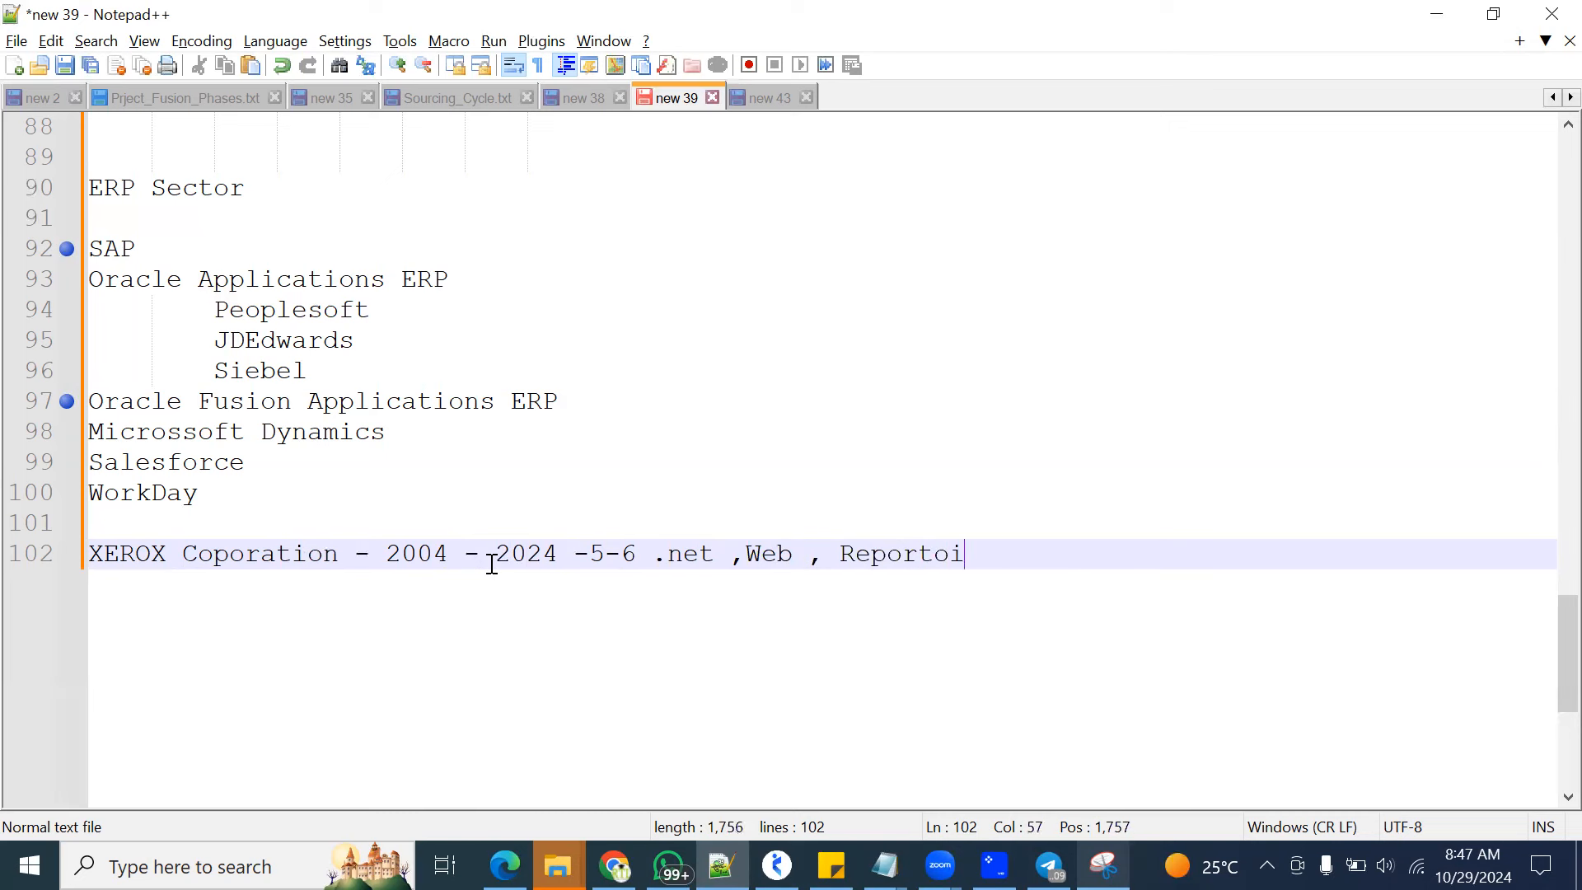
type("ing Tools")
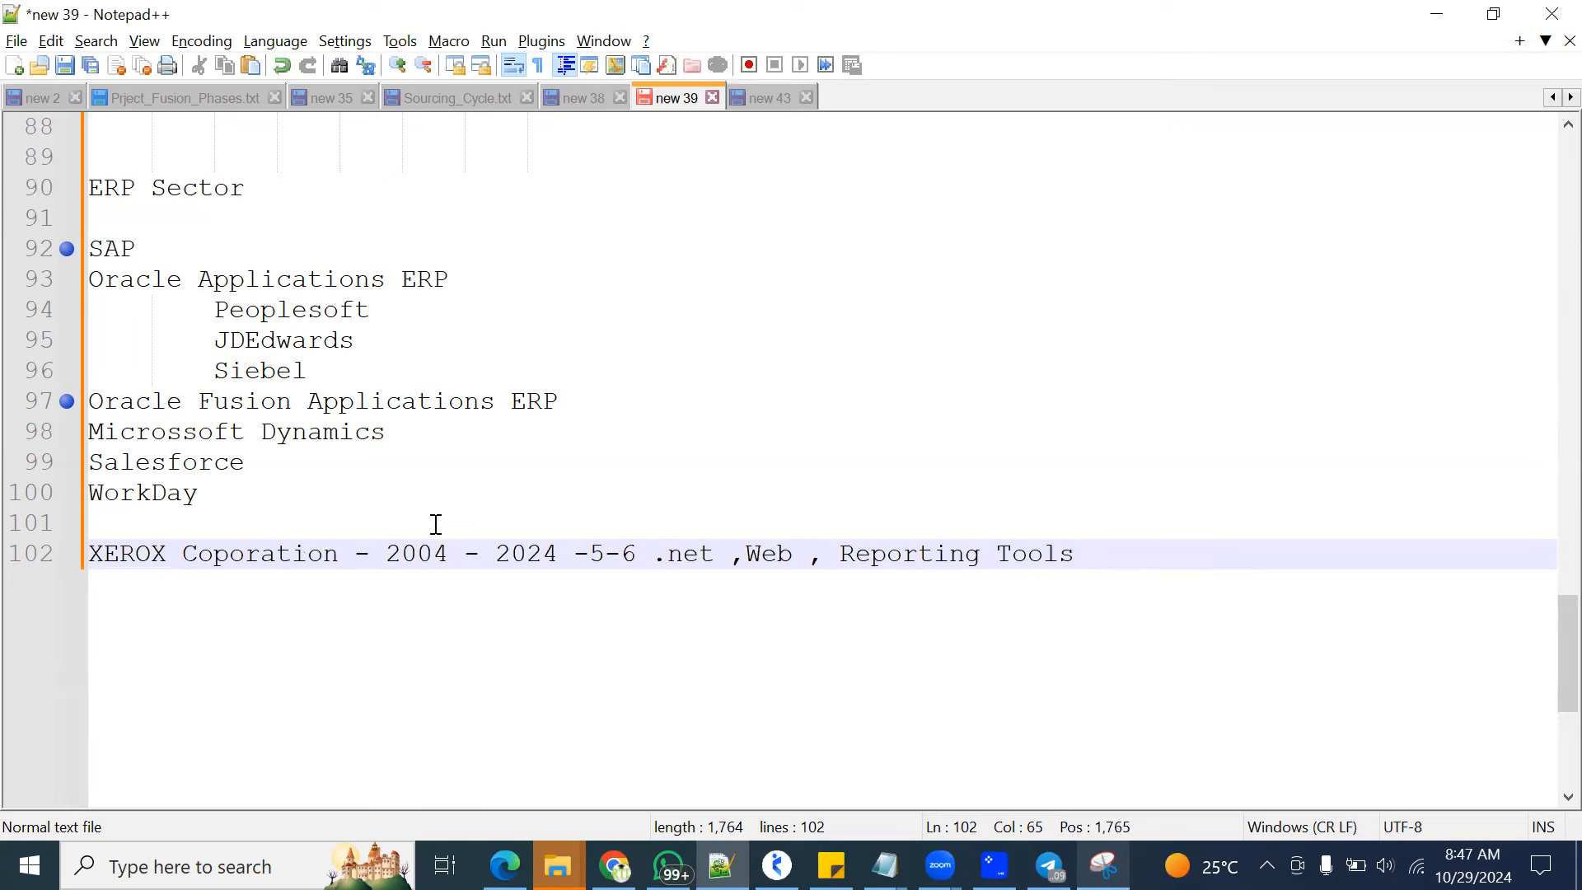
Split the XEROX line after 2024 so "-5-6 .net ,Web , Reporting Tools" sits two lines below
left_click(578, 550)
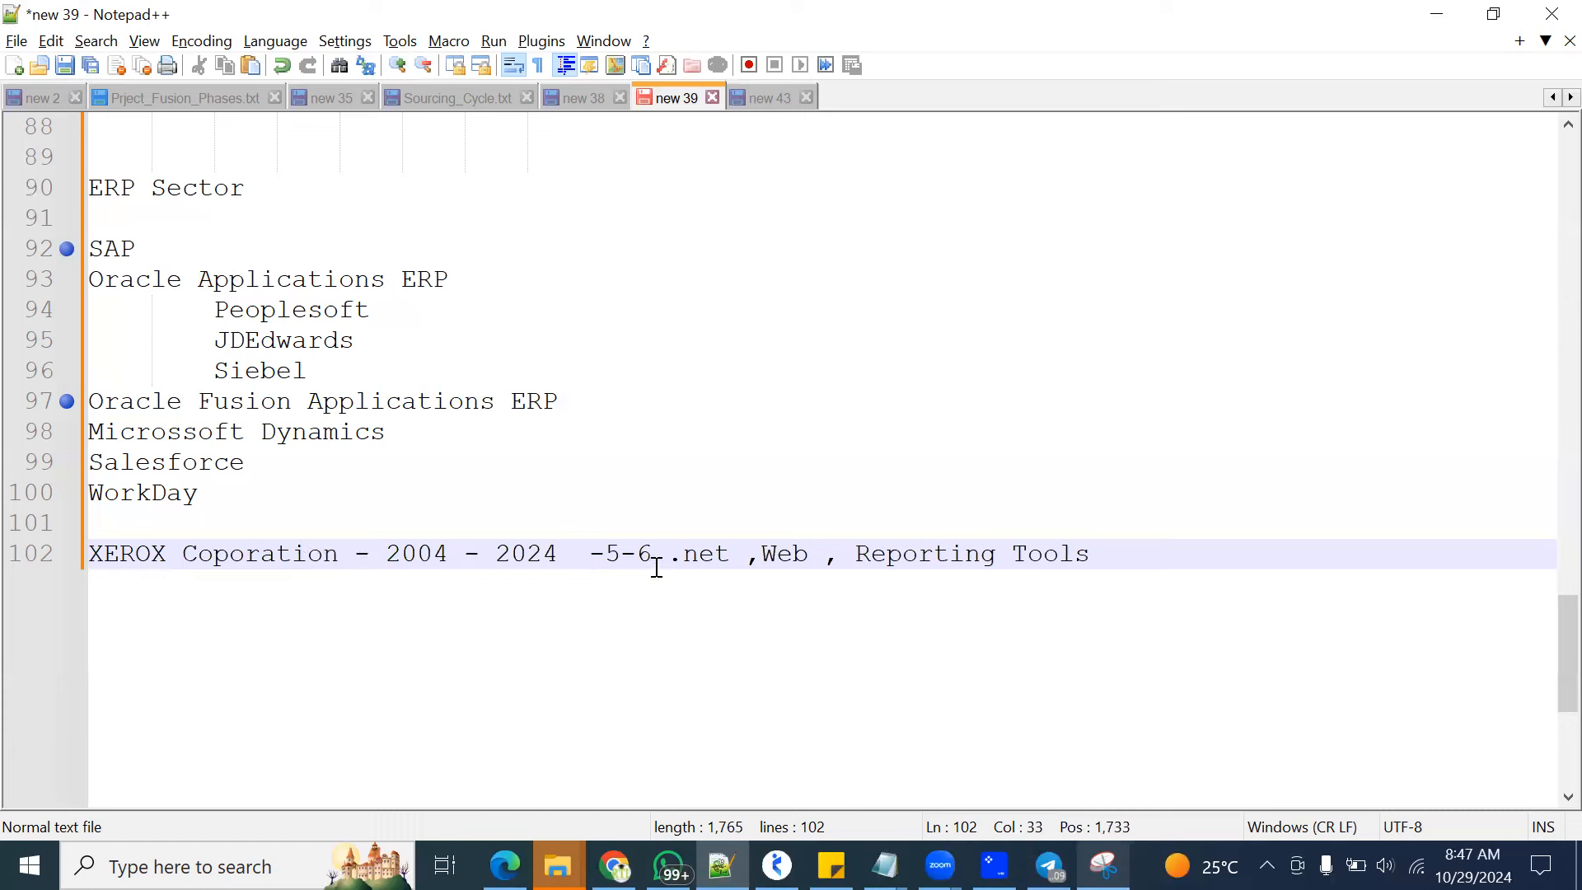
key("Return")
key("Return")
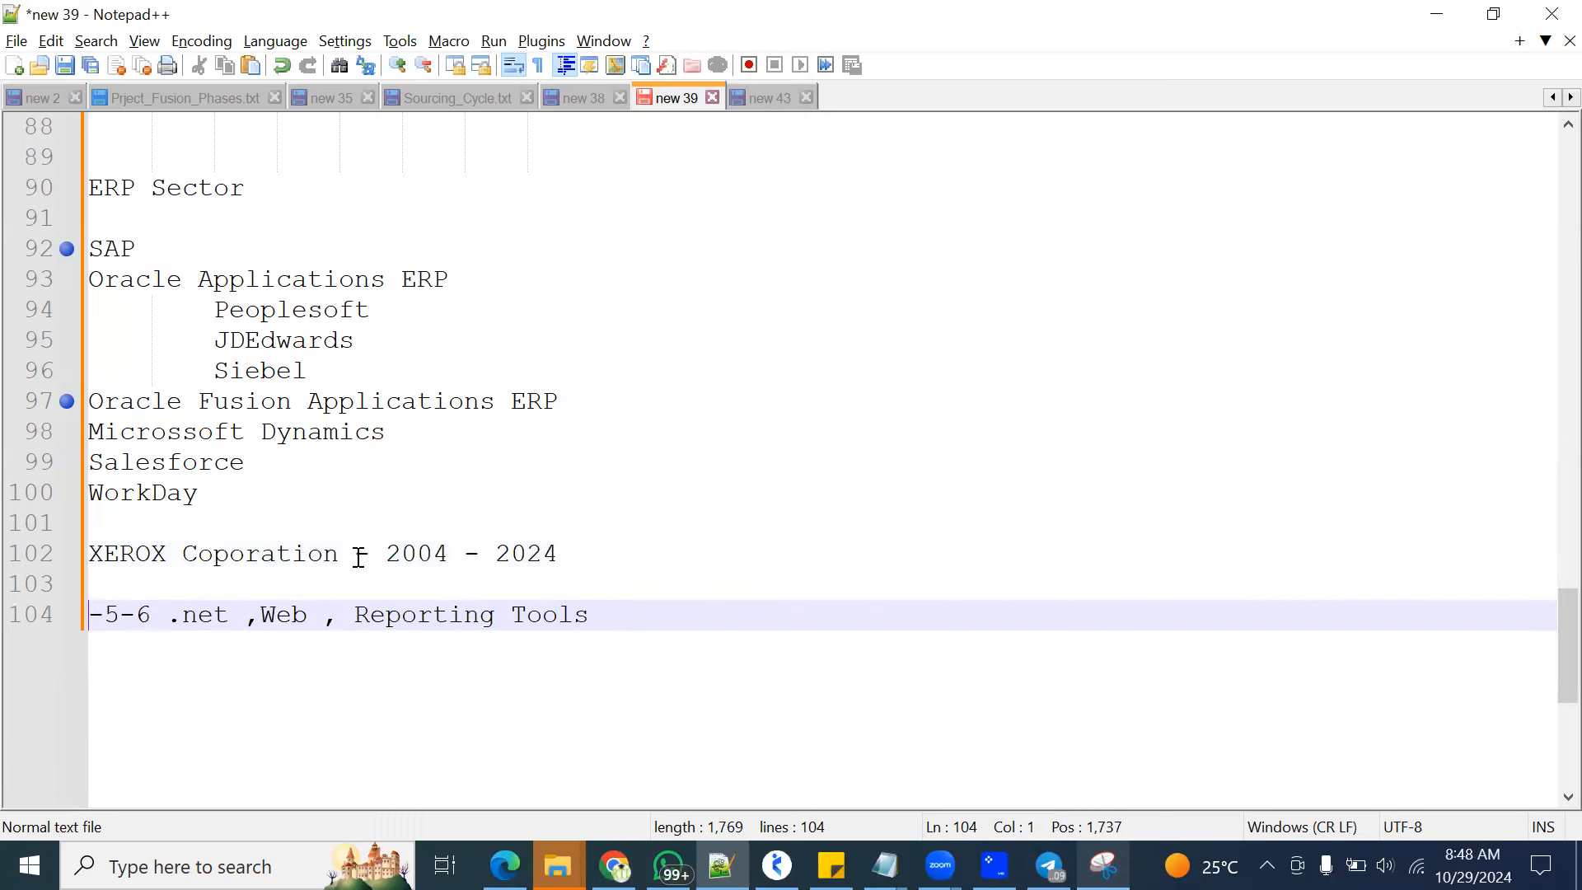
Highlight XEROX Coporation, SAP, Oracle Fusion Applications ERP, and the Oracle Applications ERP block down to Siebel in turn
left_click_drag(337, 554, 88, 553)
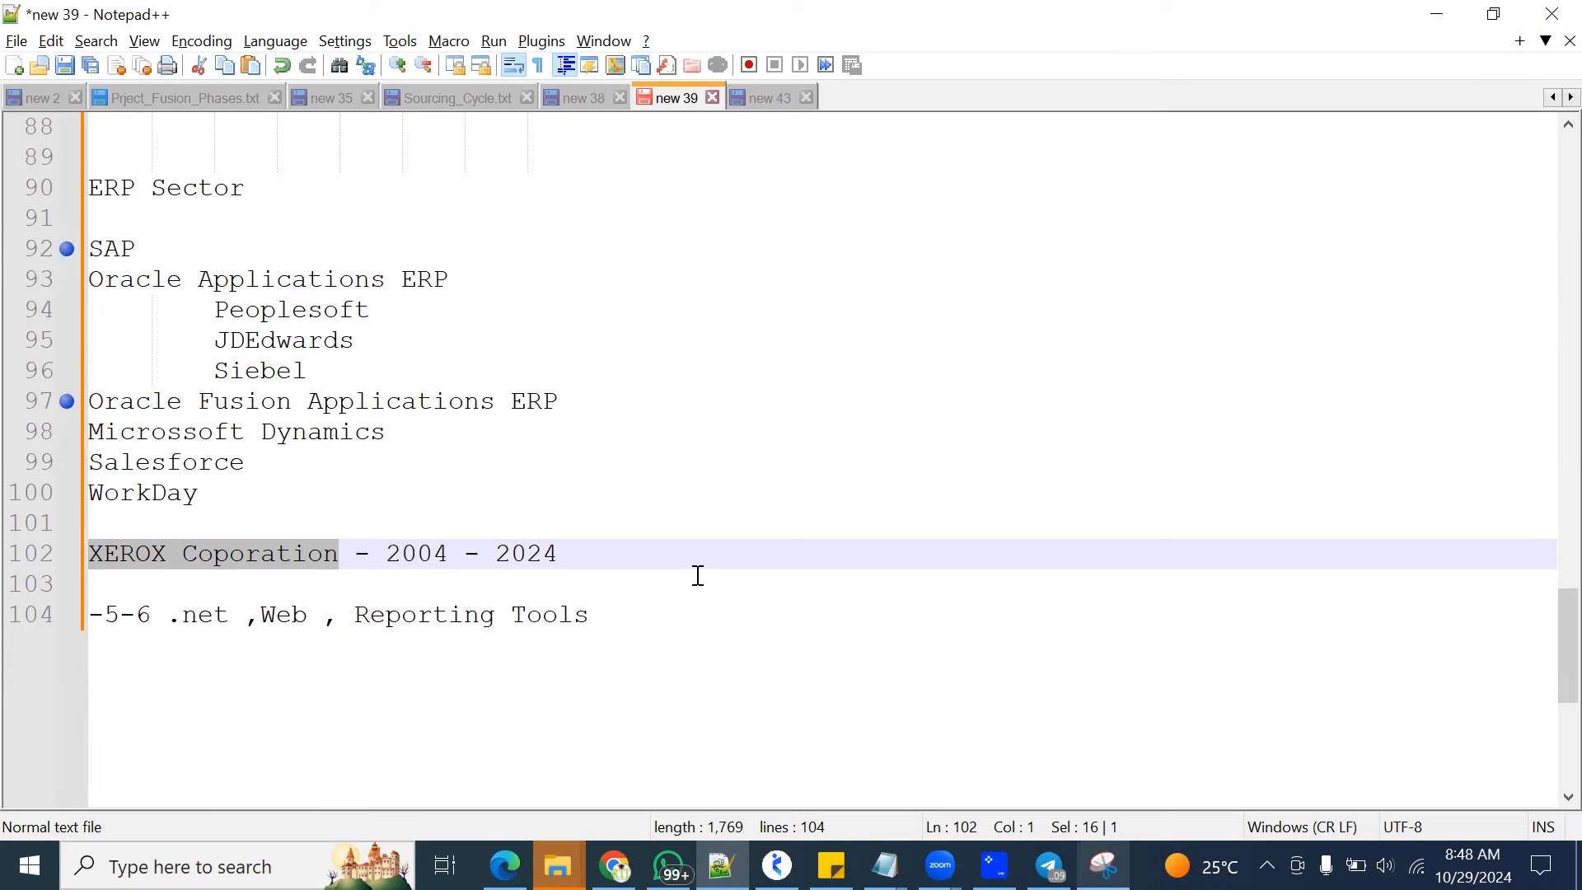
left_click_drag(159, 247, 87, 245)
left_click_drag(568, 401, 87, 401)
left_click_drag(336, 357, 87, 290)
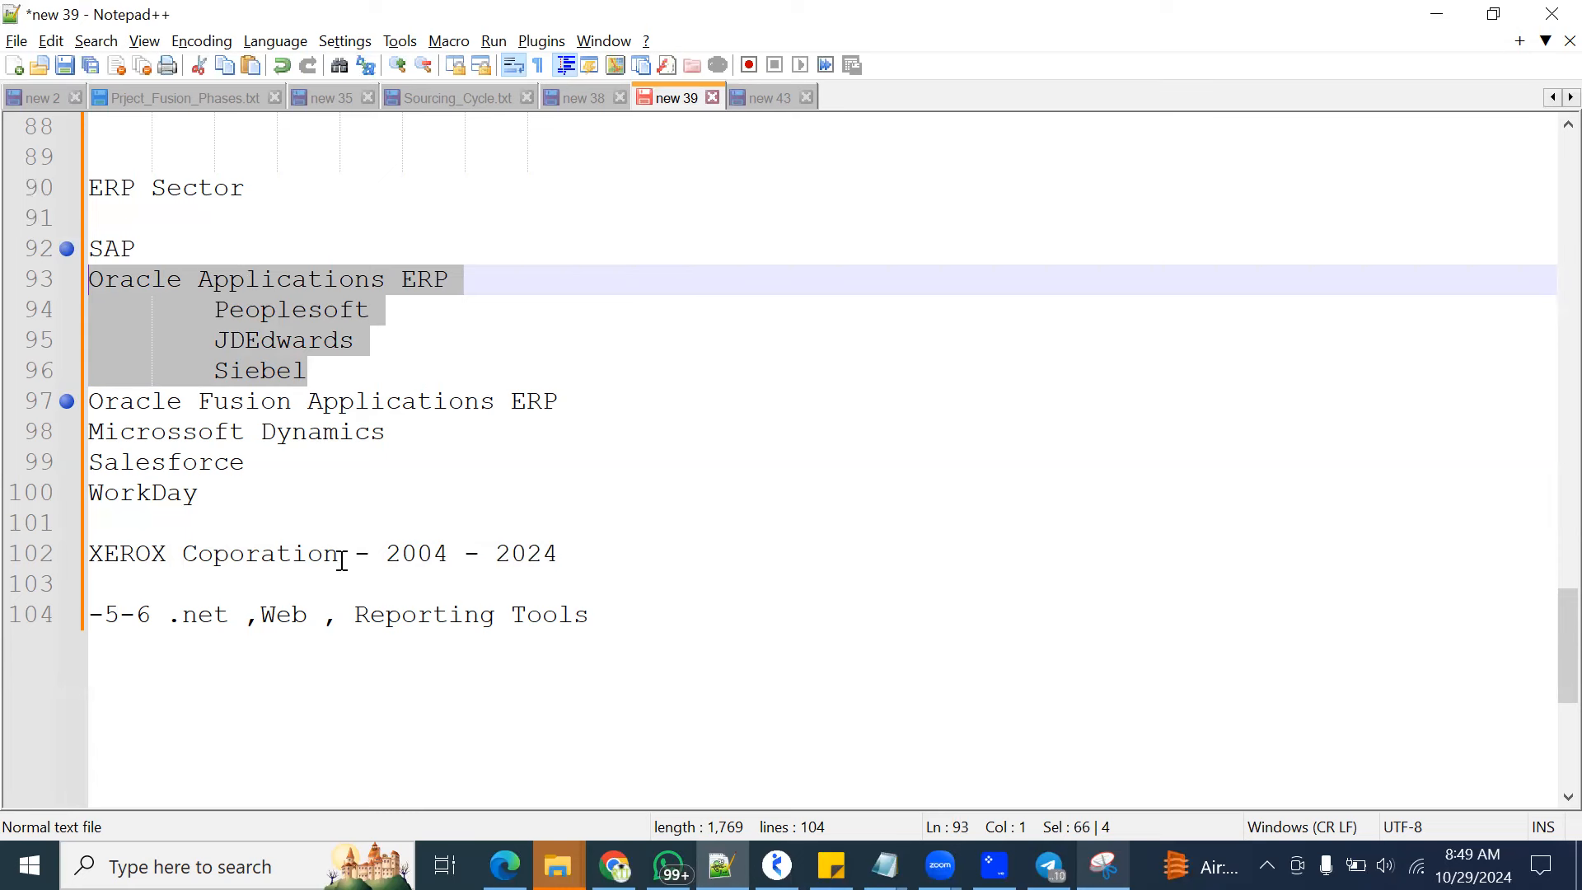
Highlight SAP, Oracle Fusion Applications ERP, and the ".net ,Web , Reporting Tools" text in turn
left_click_drag(138, 246, 59, 245)
left_click_drag(568, 402, 60, 403)
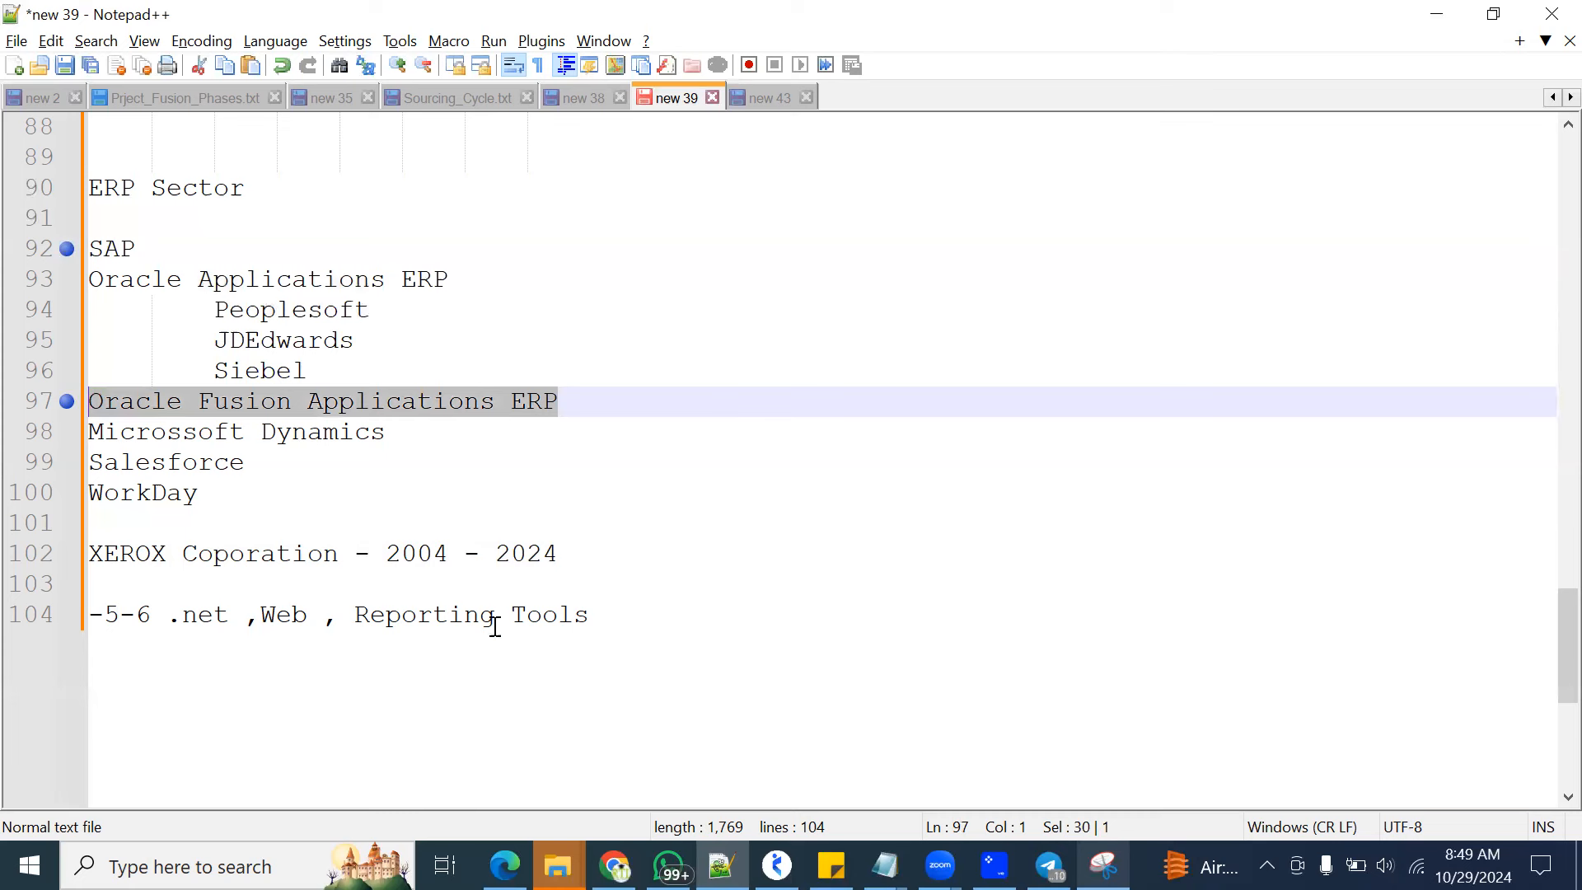
left_click_drag(165, 618, 590, 611)
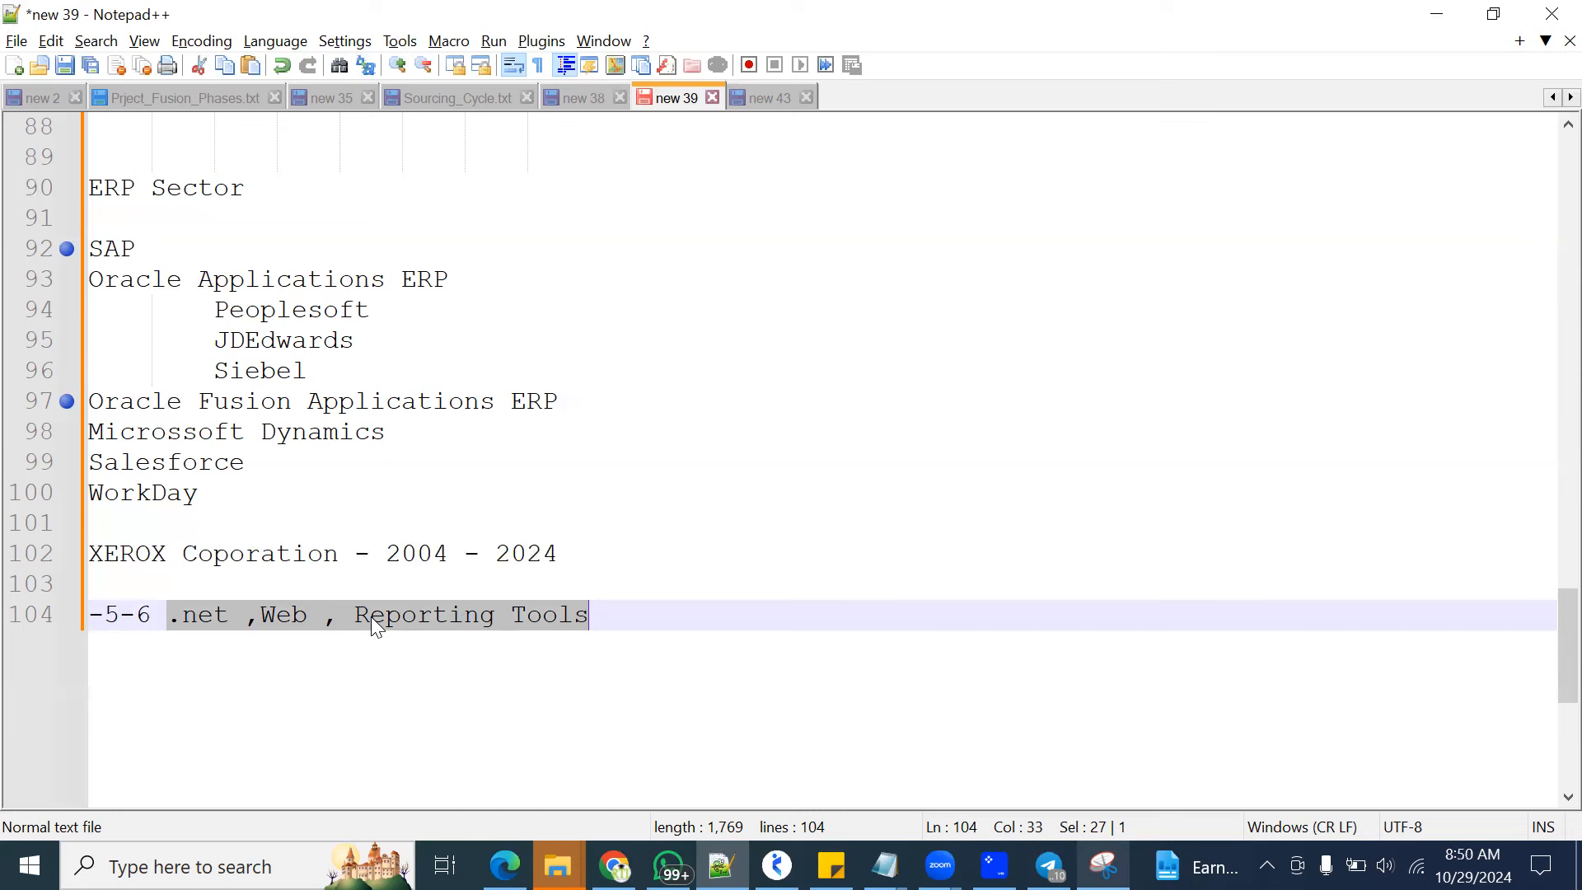
Annotate the SAP line with a cross, Oracle Fusion Applications ERP with a check mark, and box ".net ,Web , Reporting Tools" in red
left_click(155, 247)
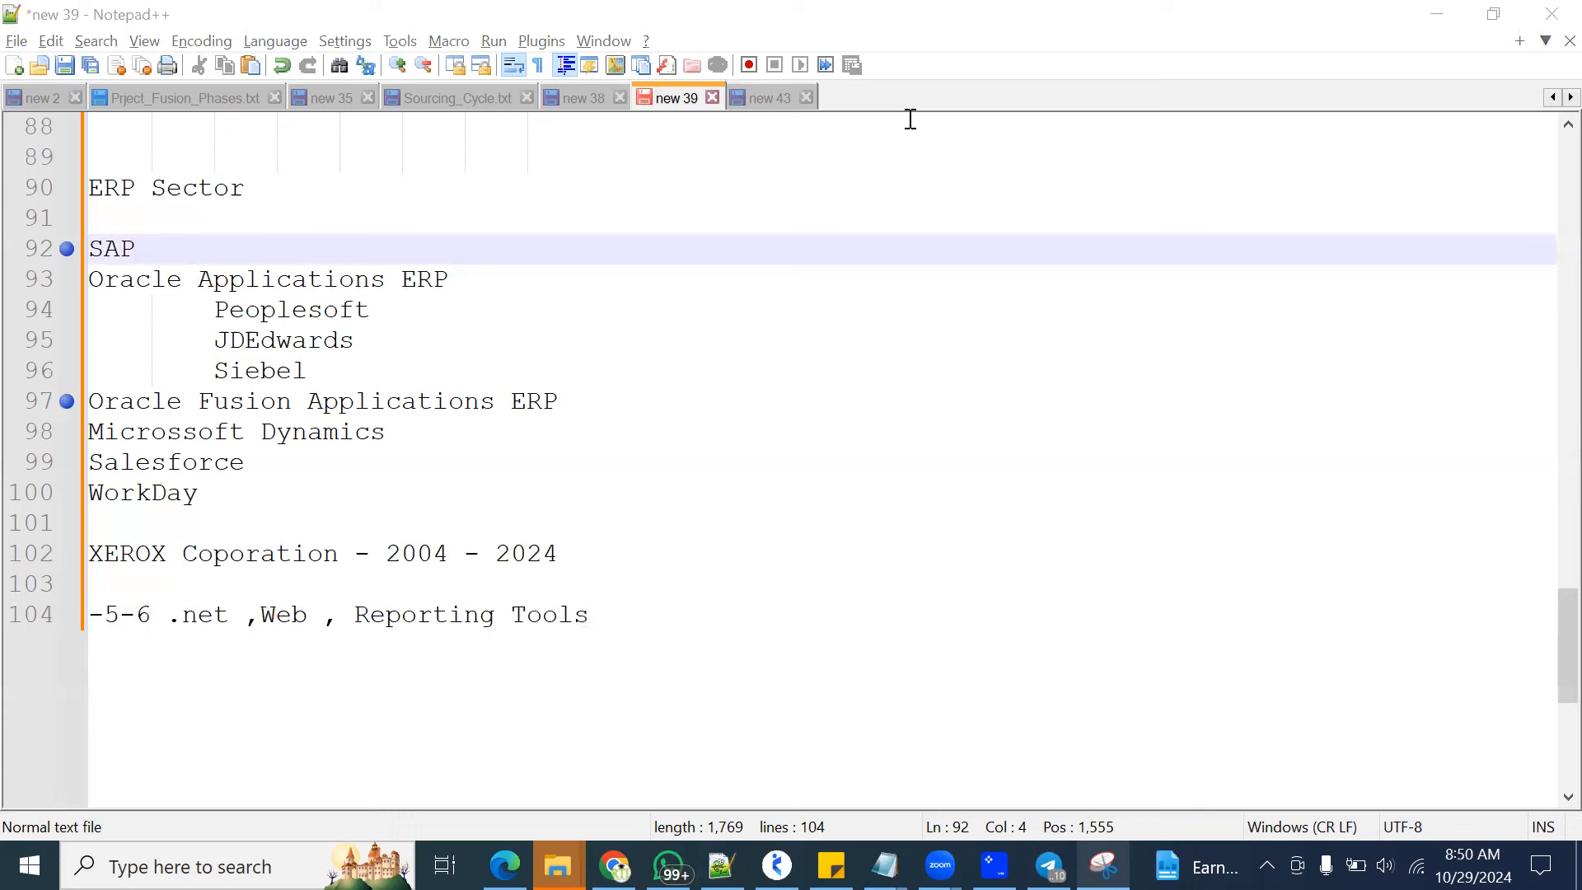
left_click(260, 243)
left_click(607, 399)
left_click_drag(695, 632, 153, 602)
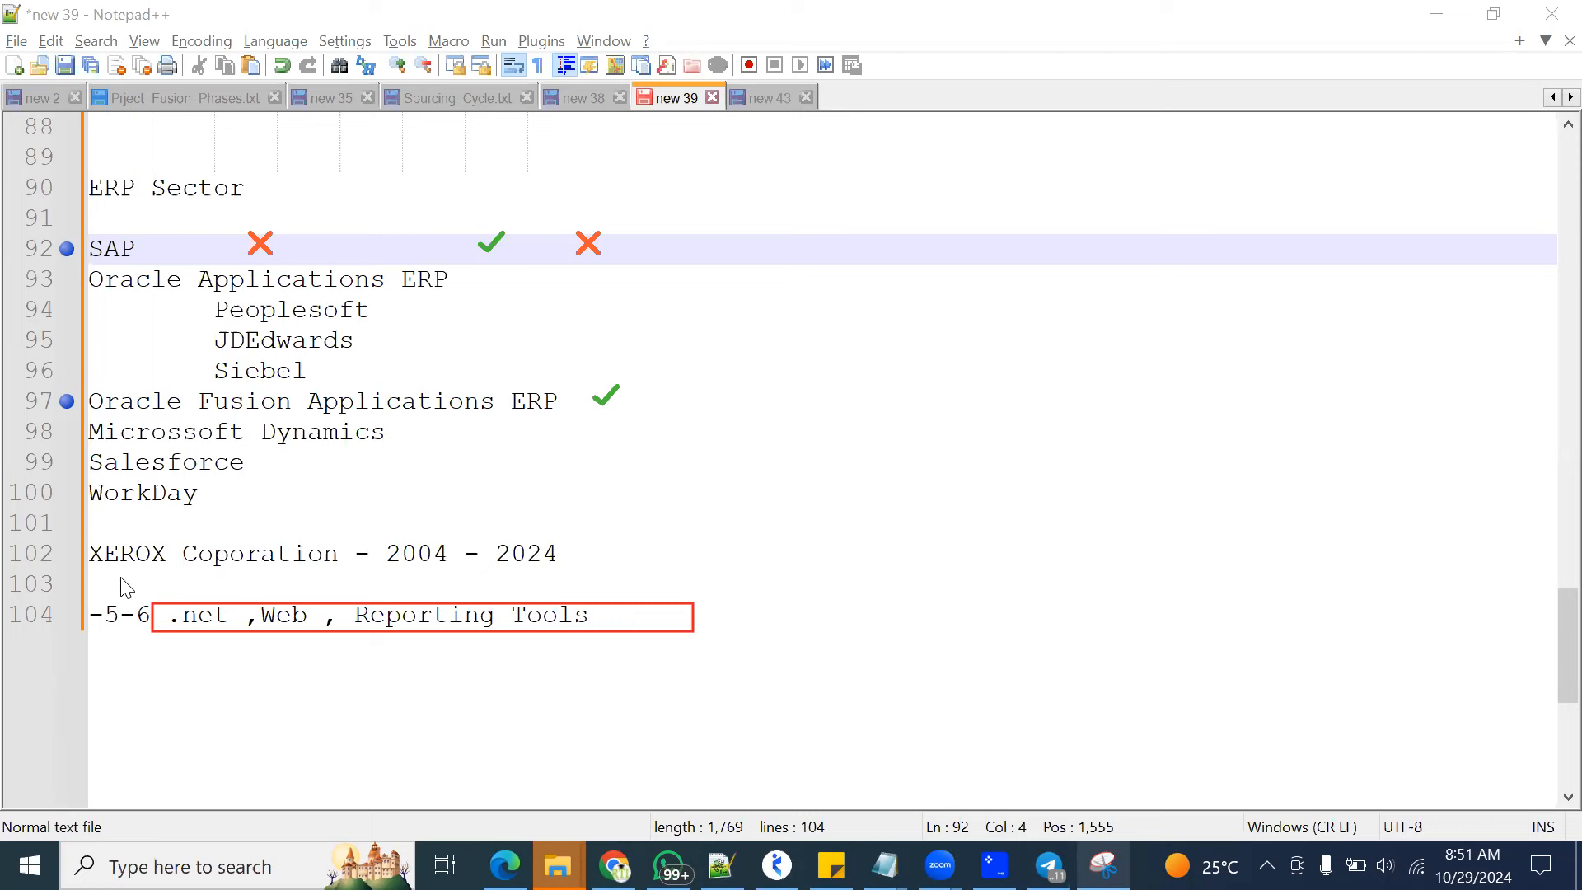
Highlight the ".net ,Web , Reporting Tools" text again, followed by the Oracle Fusion Applications ERP line
left_click_drag(626, 614, 166, 617)
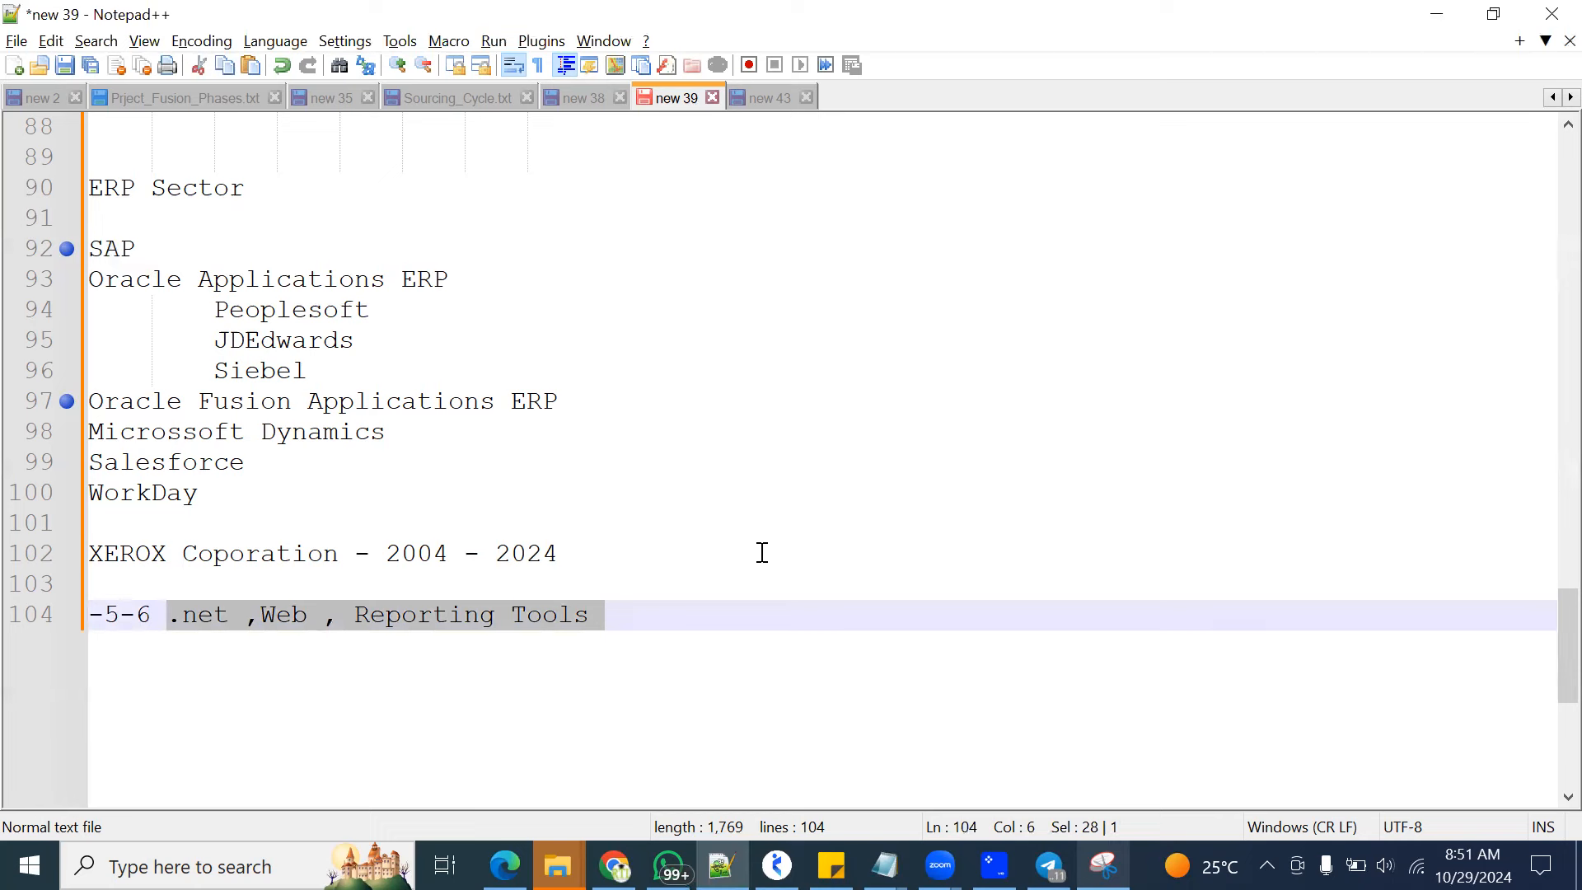
left_click_drag(596, 399, 82, 398)
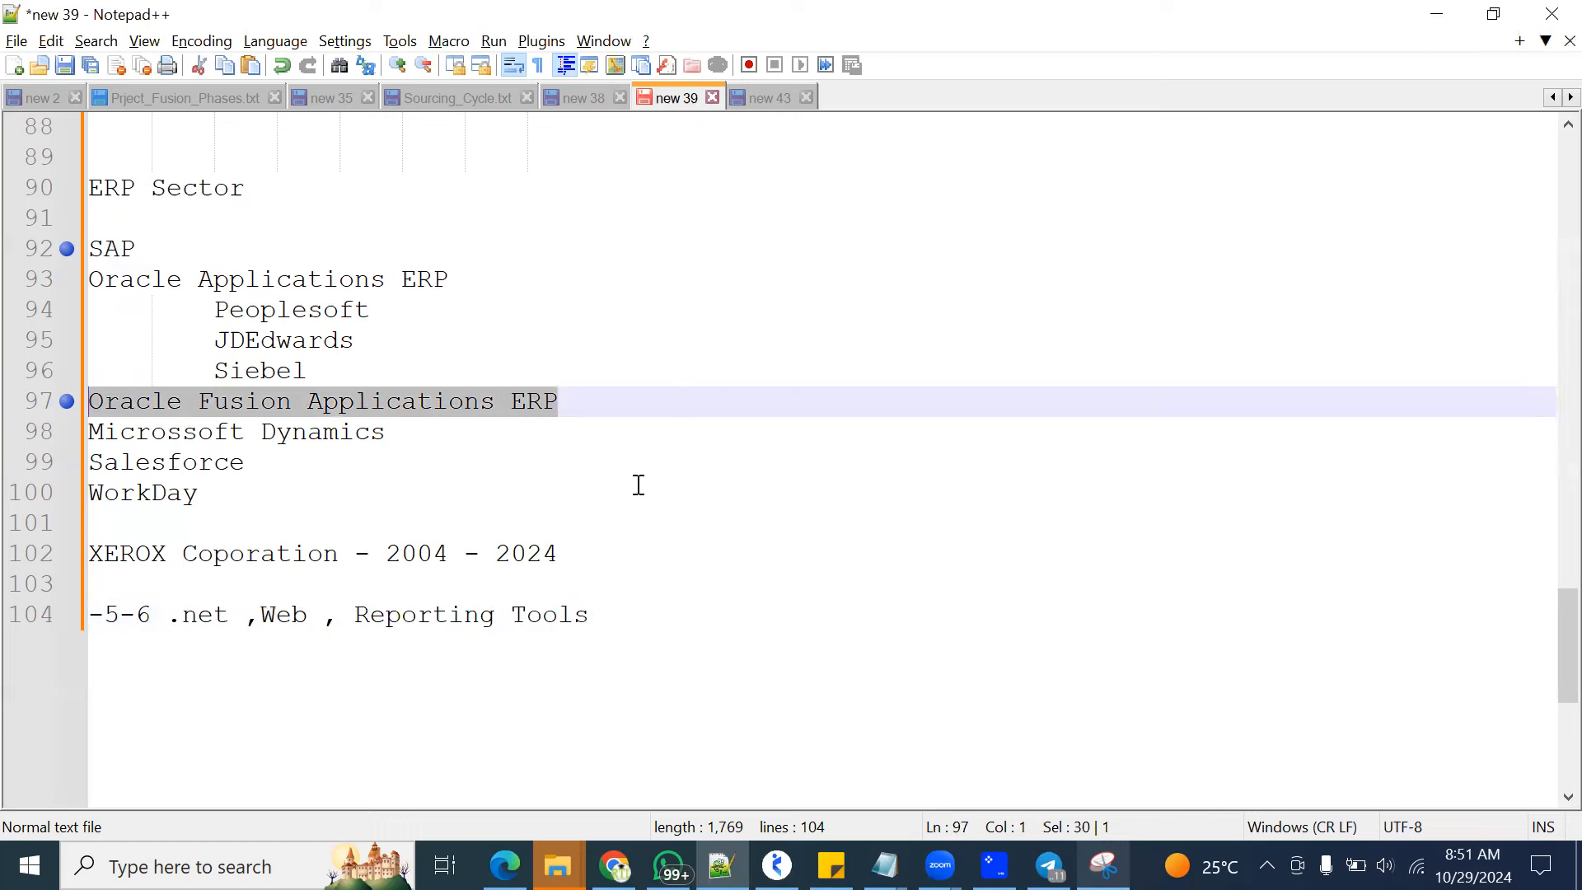
Leave two blank lines after the Reporting Tools line and start a numbered list with "1.User Emp Account"
key("ctrl+End")
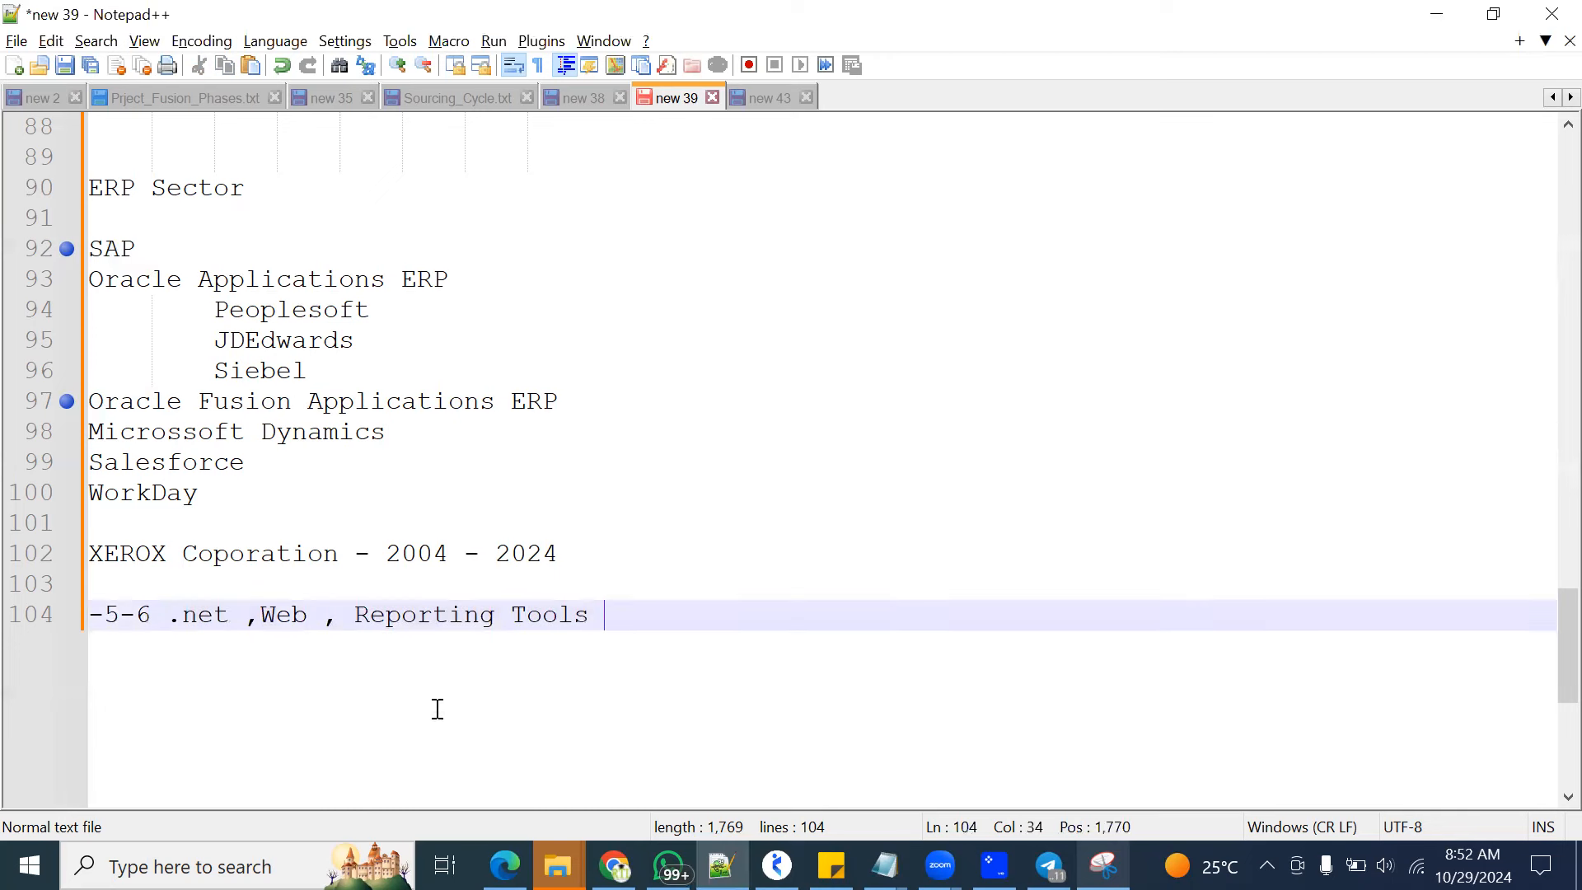
key("Return")
key("Return")
key("Return")
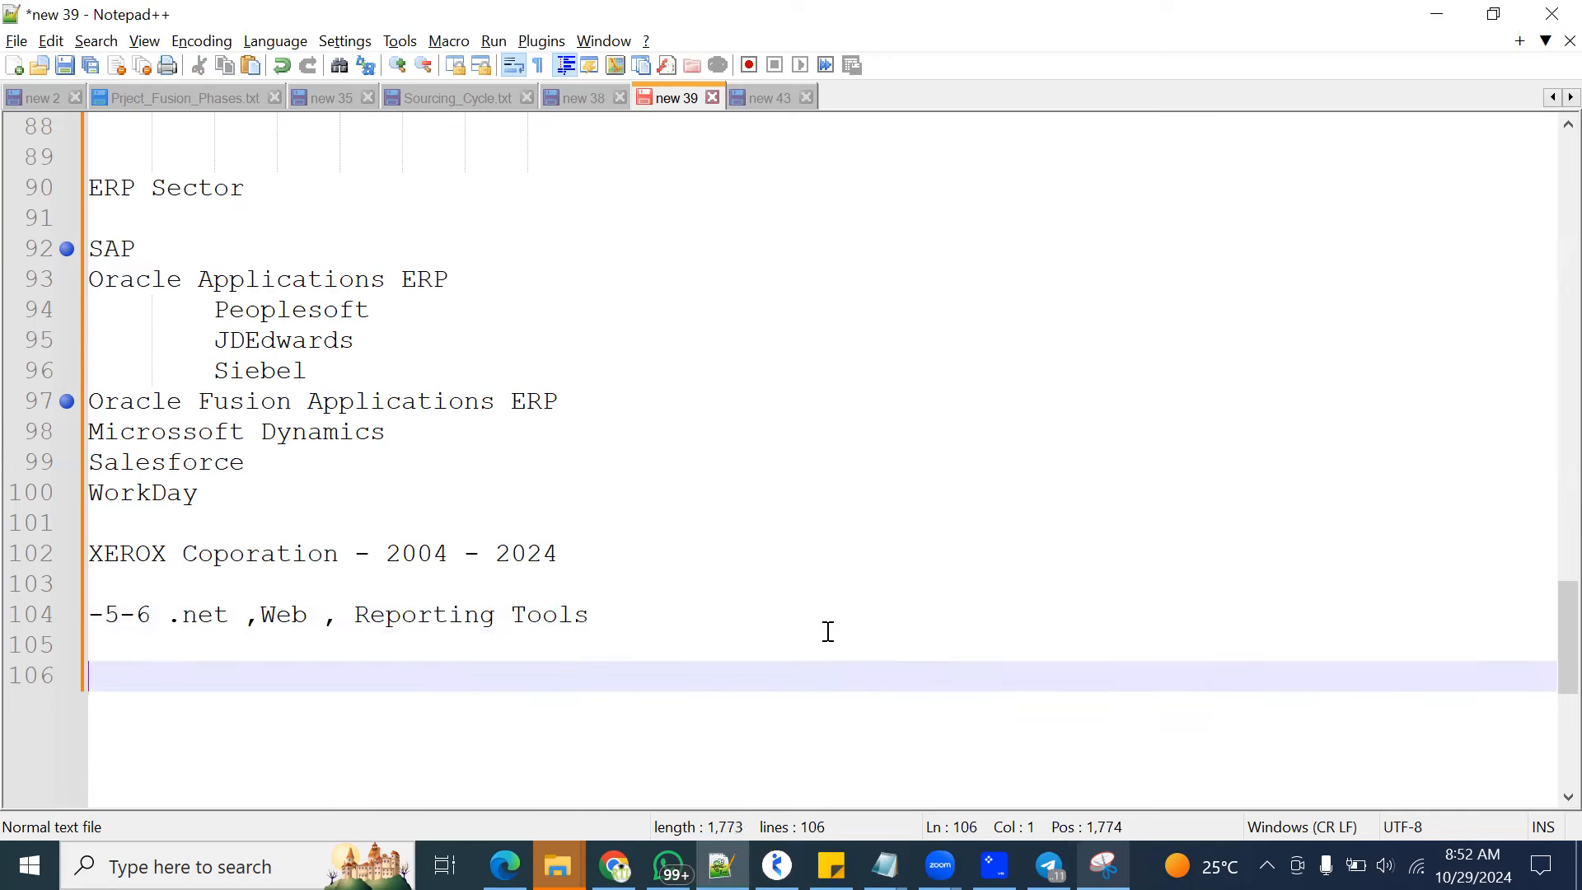
scroll(396, 605, "down", 2)
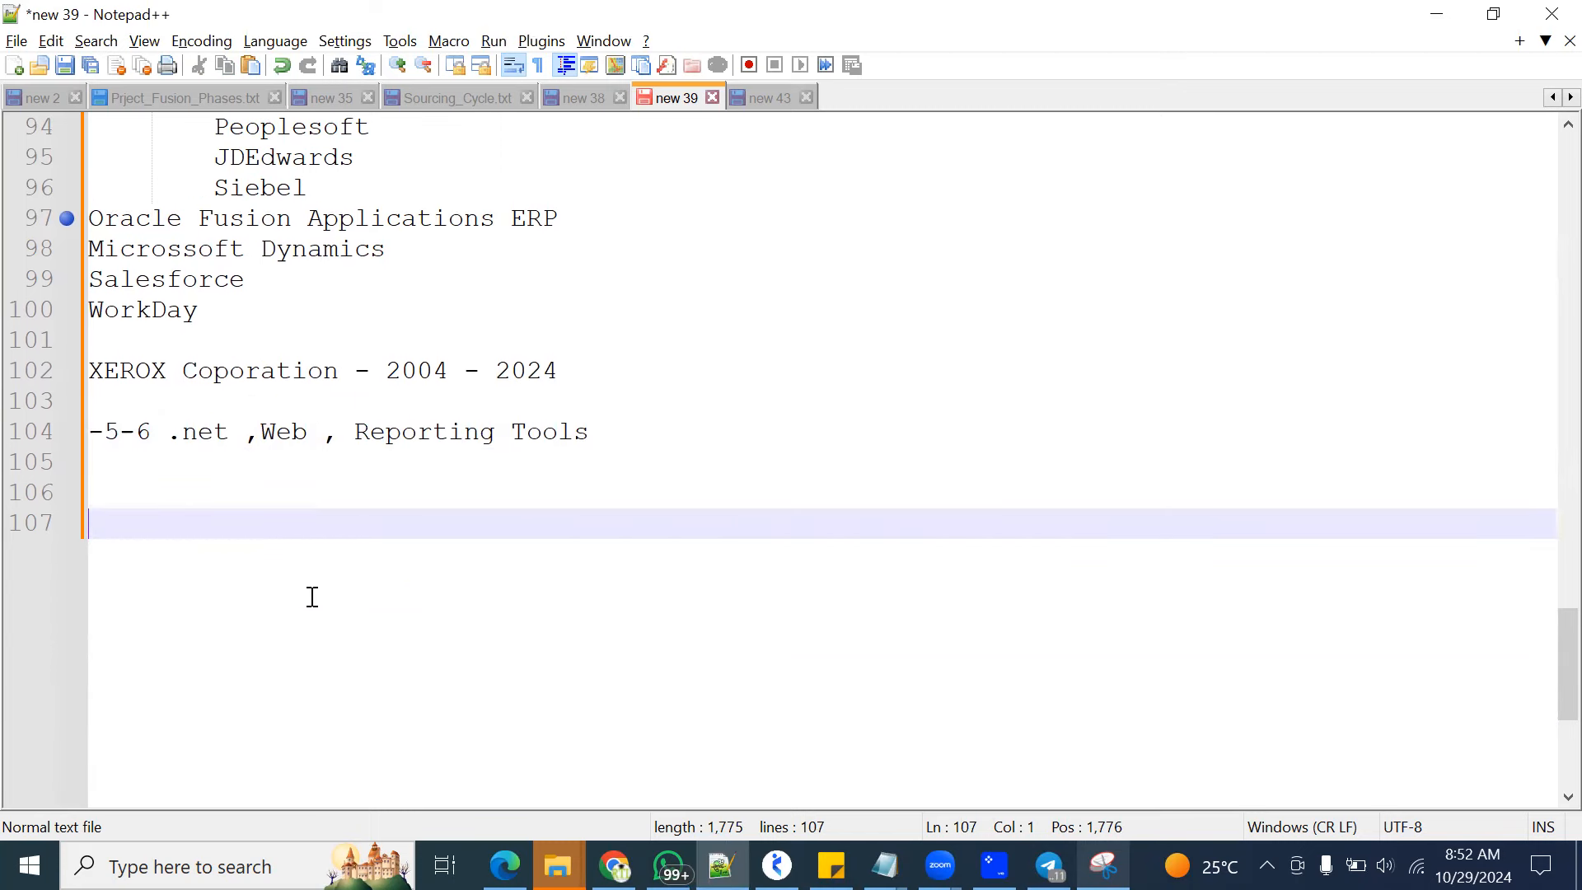
scroll(335, 507, "down", 3)
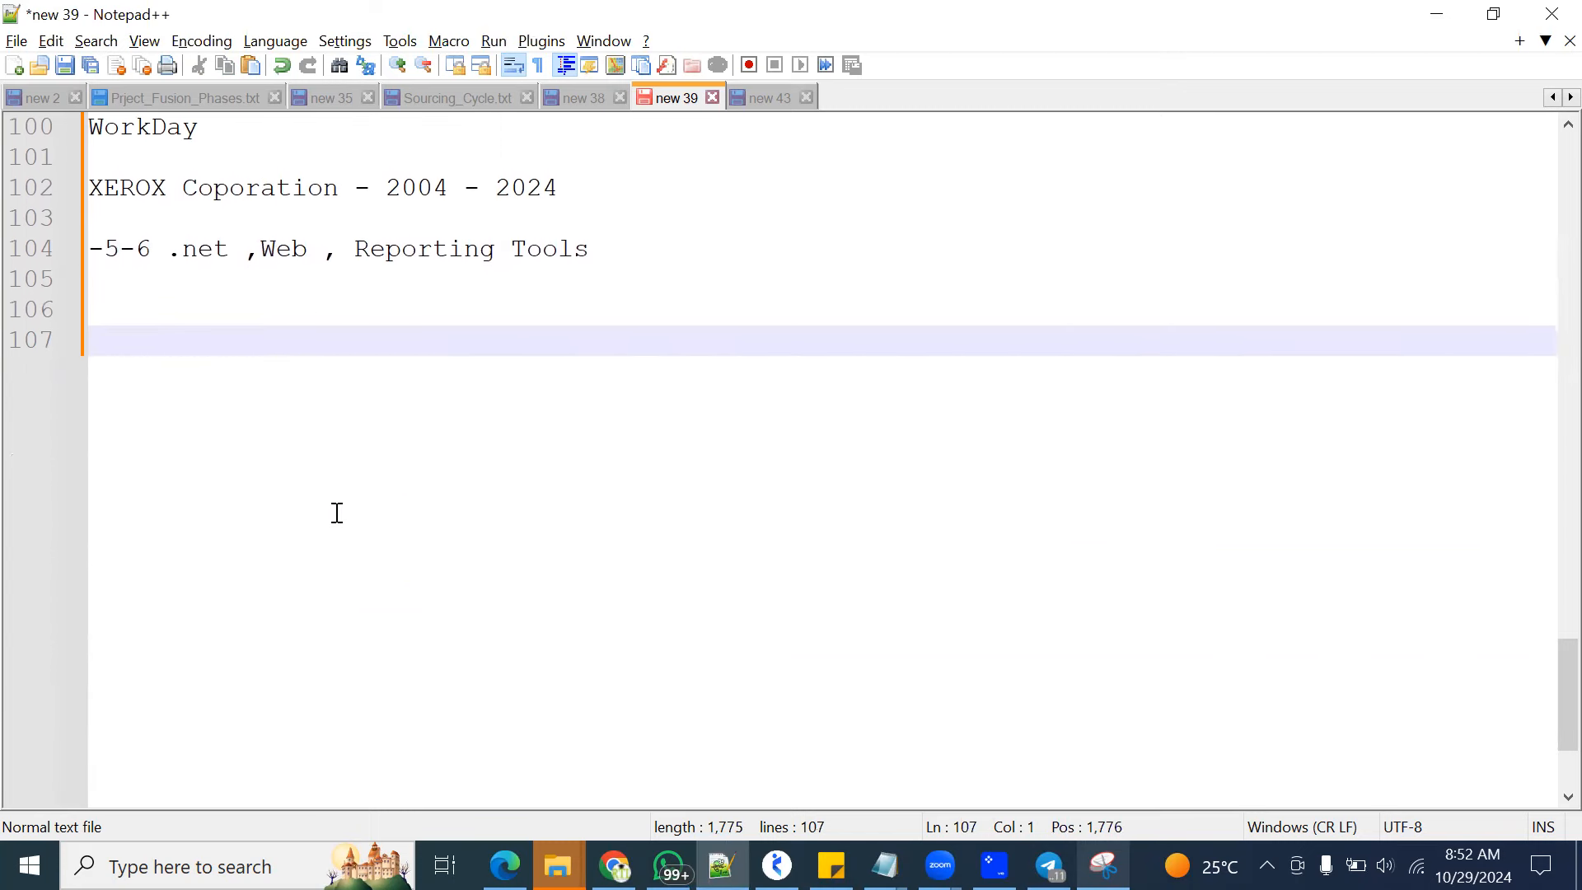
scroll(335, 510, "up", 2)
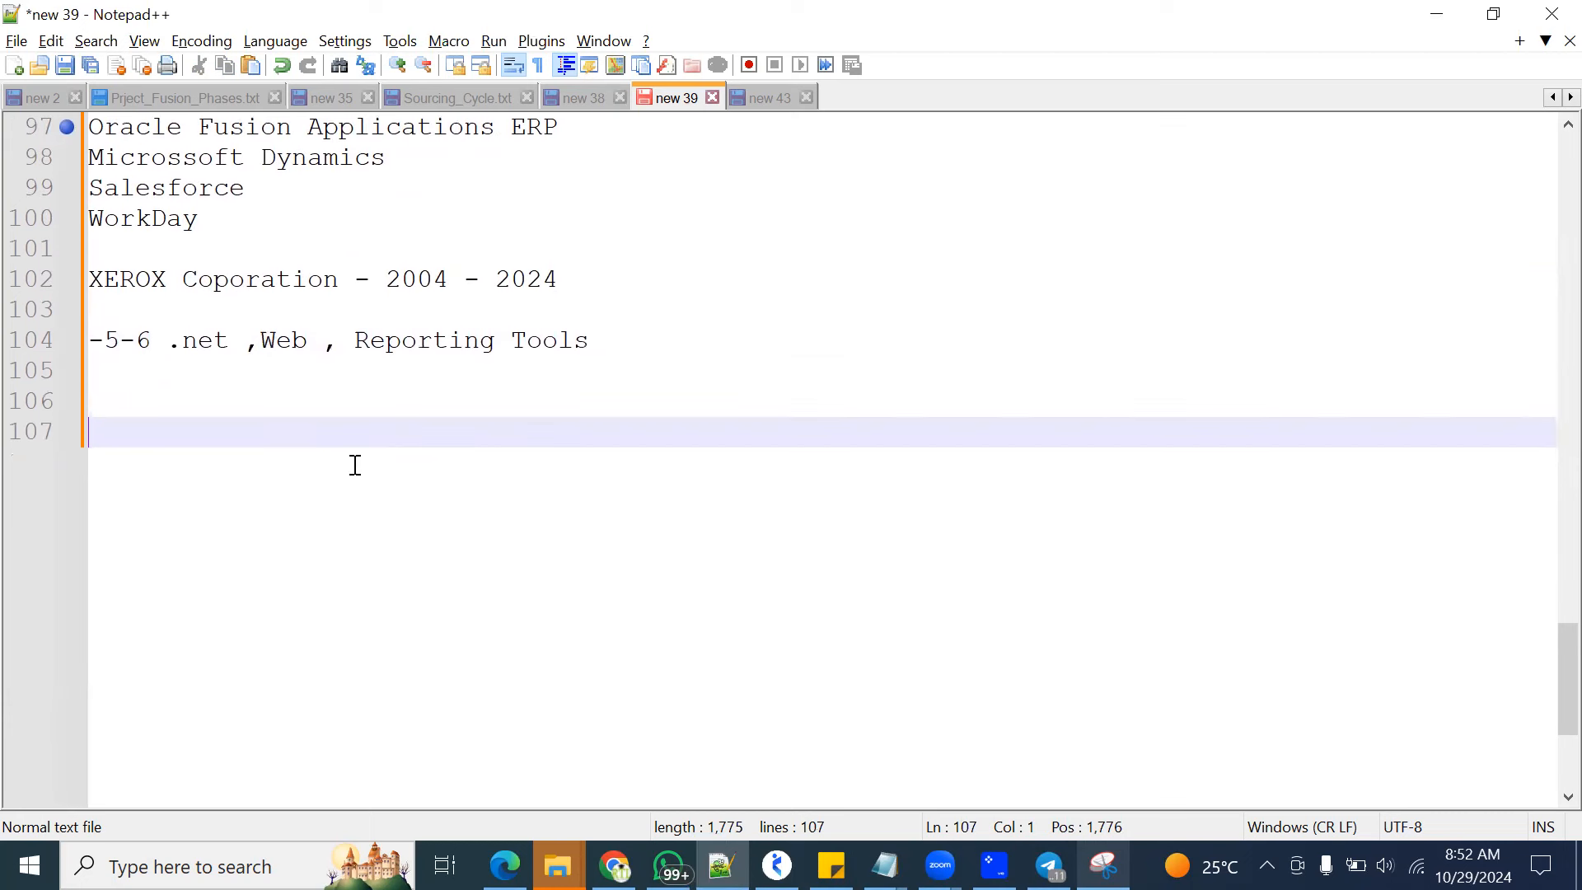
type("1.User")
key("BackSpace")
type("r Emp Account")
Add "2.As Buyer" as the second item of the numbered list
key("Return")
type("3")
key("BackSpace")
type("2.")
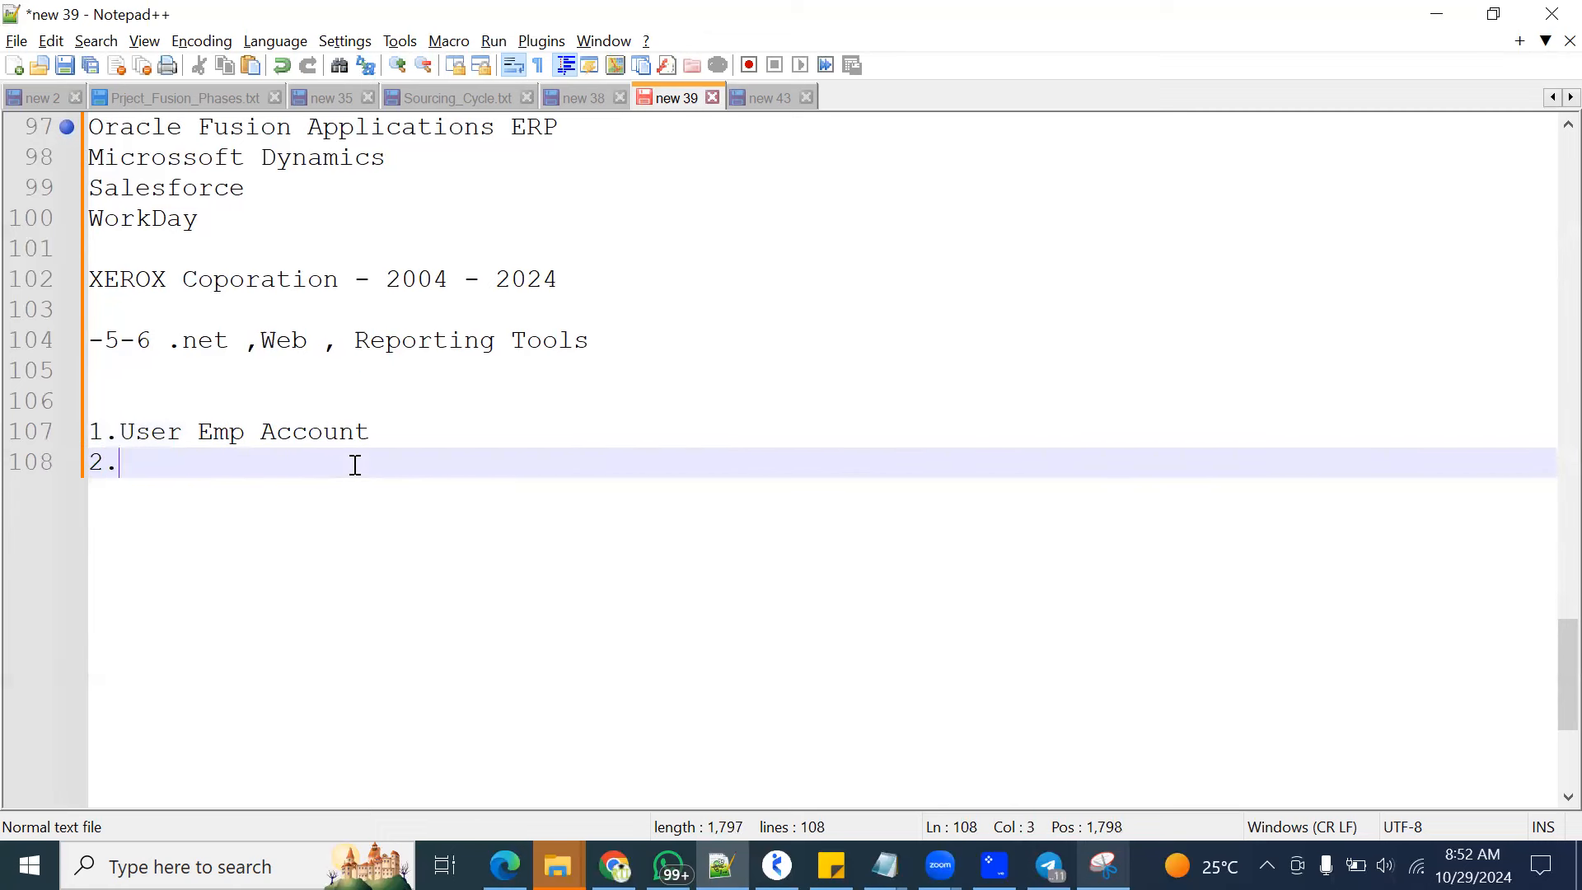
type("As Buyer")
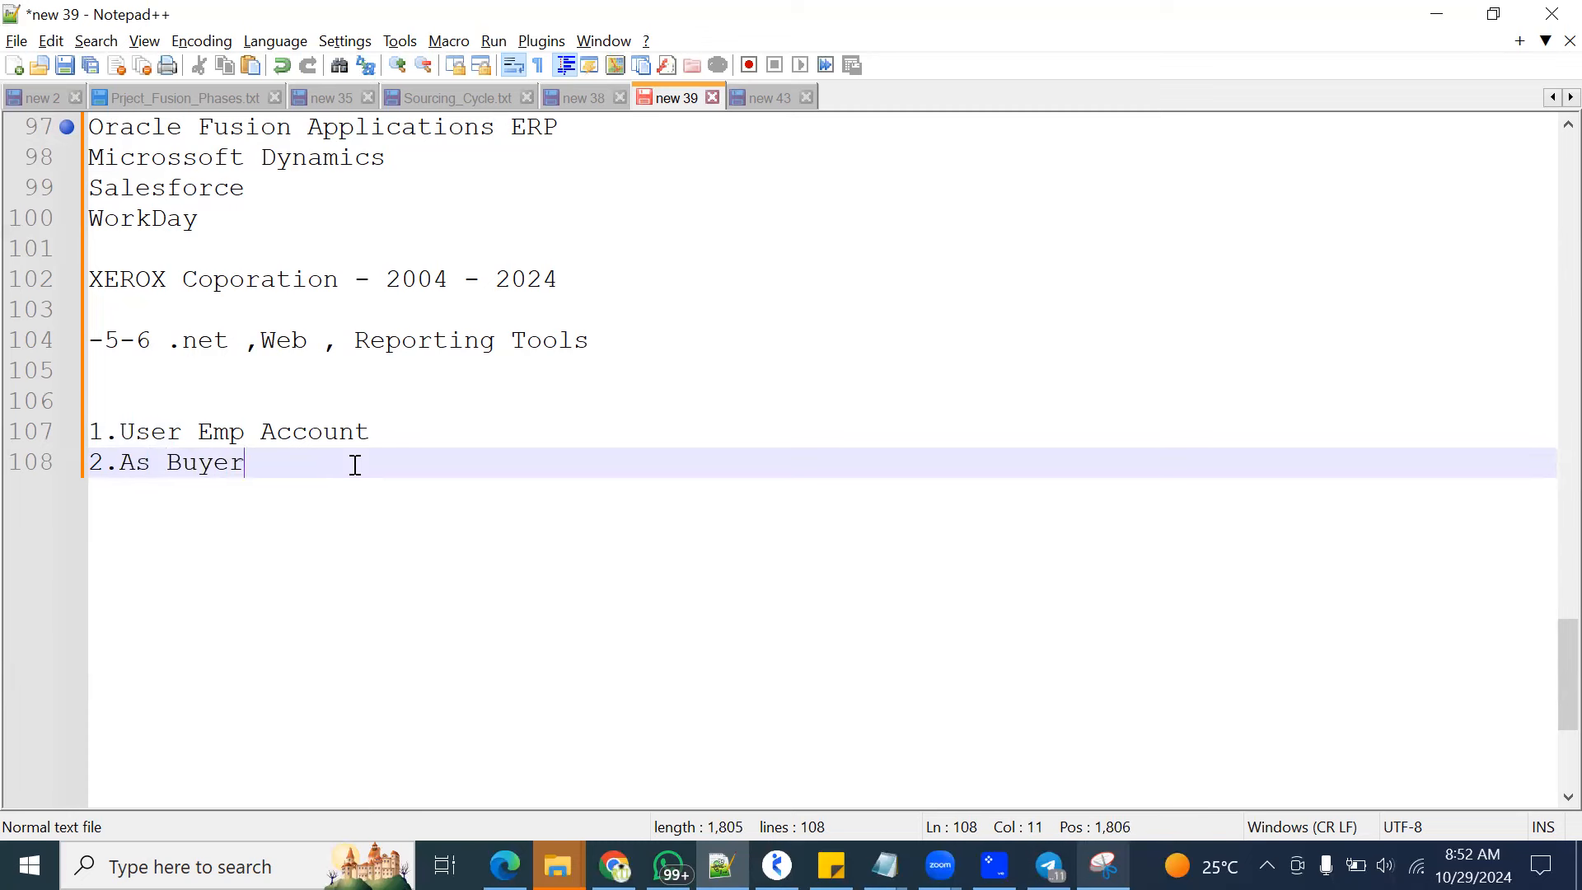
Add "3.Security to 'US1 Business Unit'" as the third item of the numbered list
key("Return")
type("3 ")
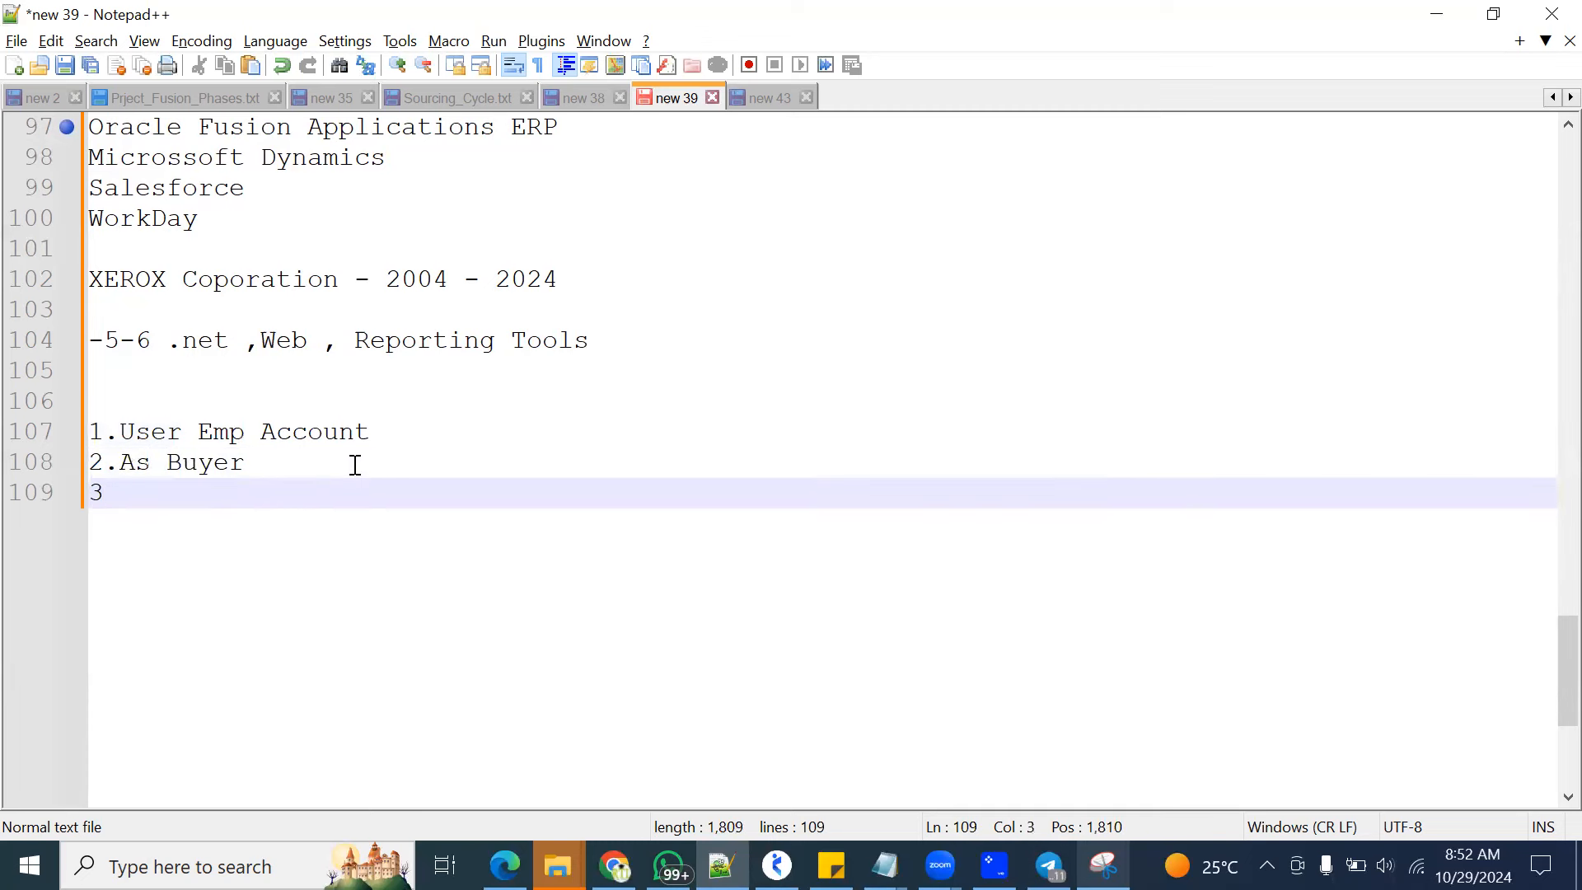
type("F")
key("BackSpace")
type("Security to ")
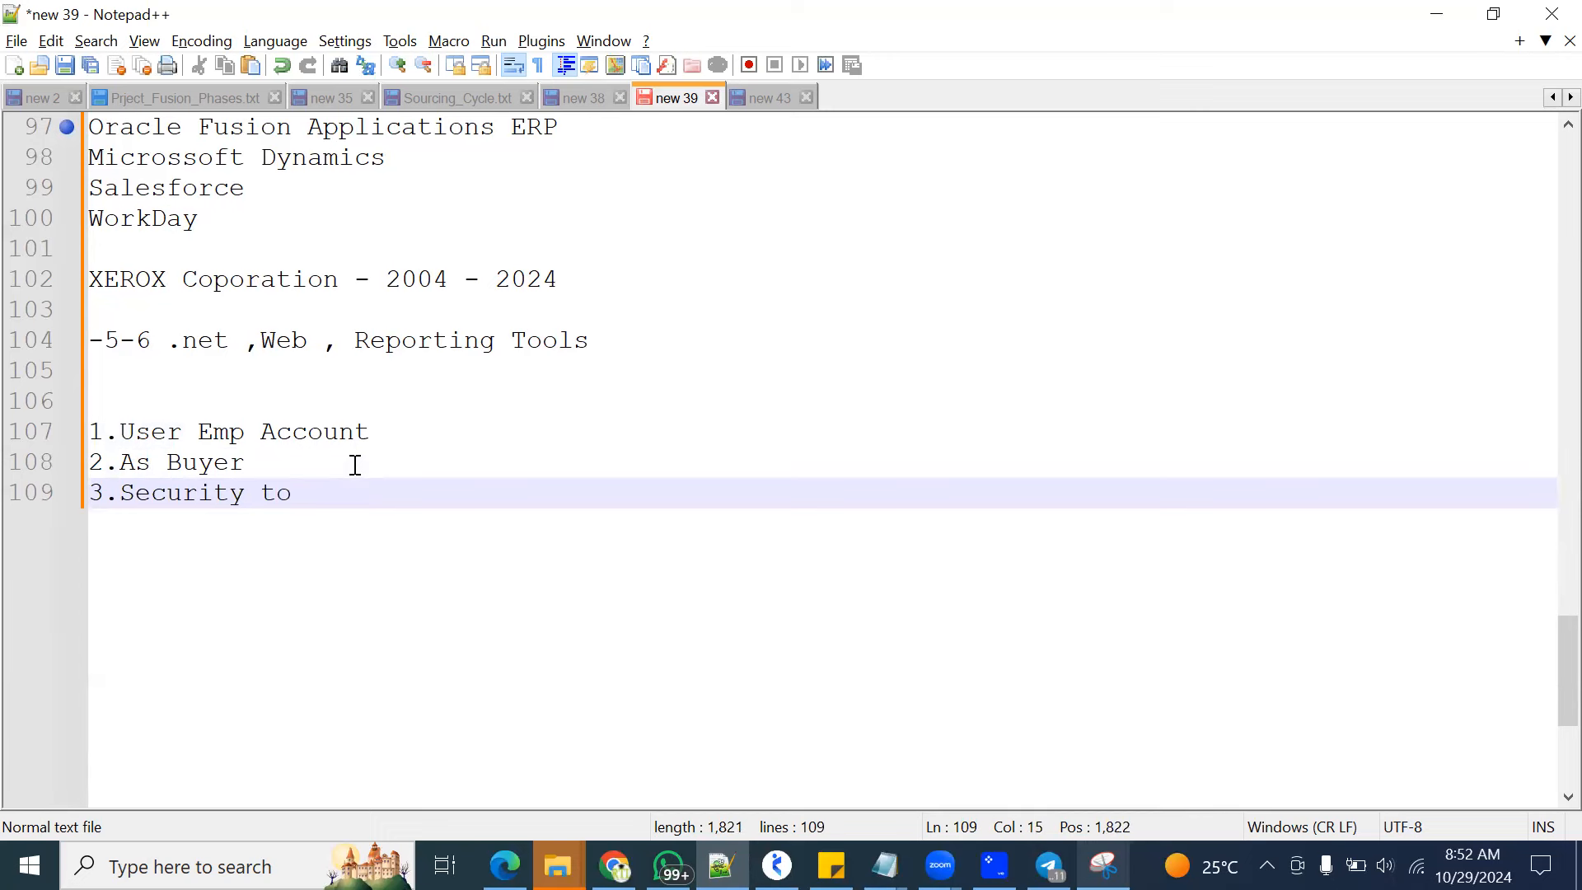
type("'US1 Business Unit'")
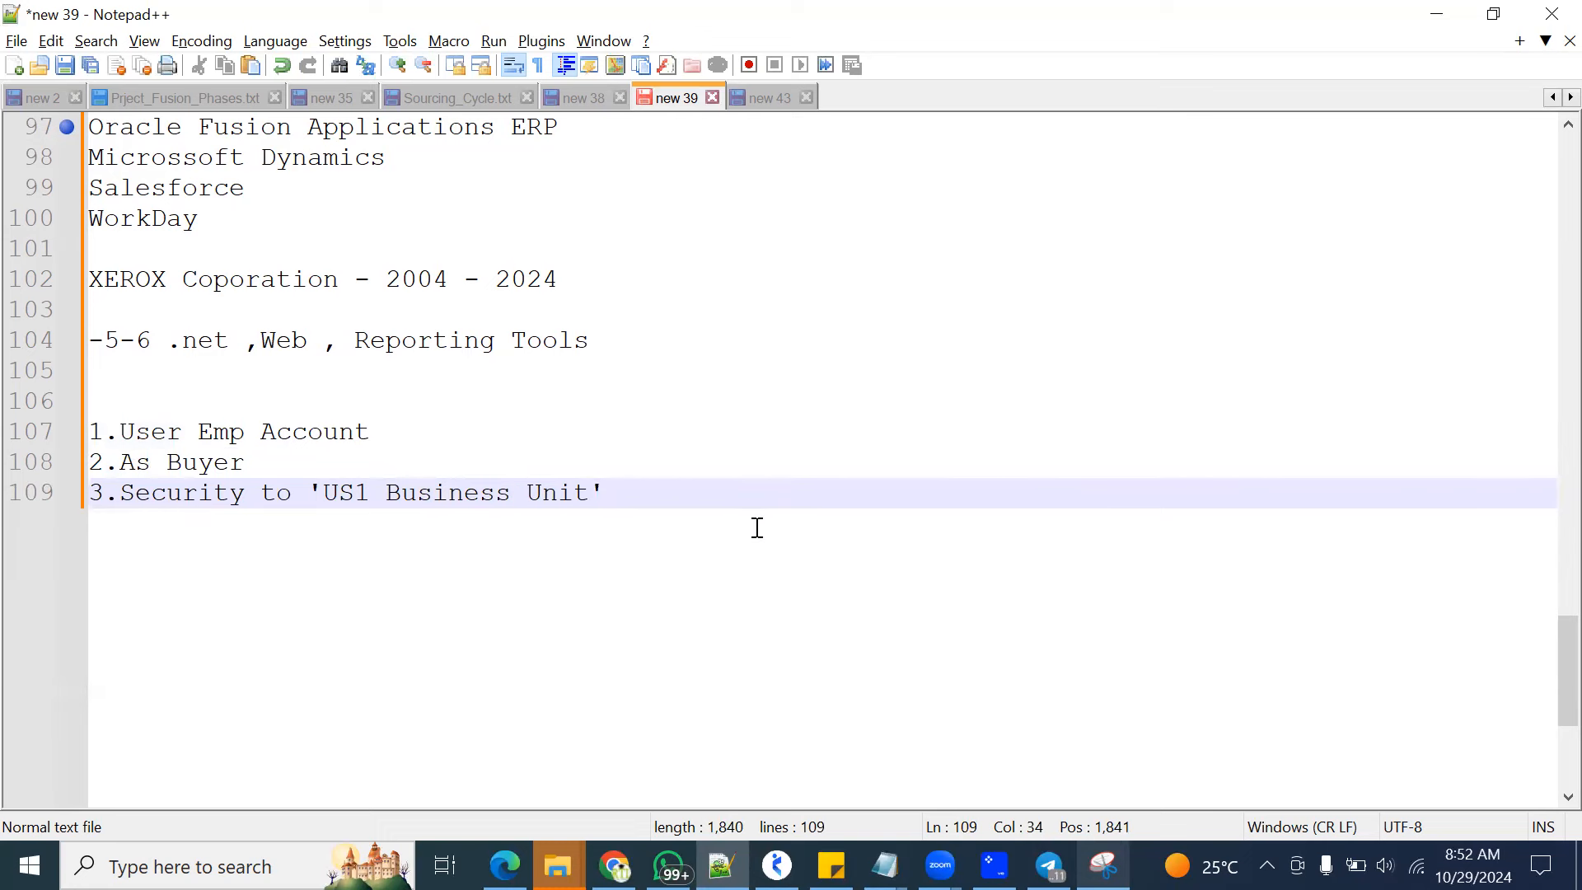
Add "4.create Purchase Order" as the fourth item of the numbered list
key("Return")
type("4")
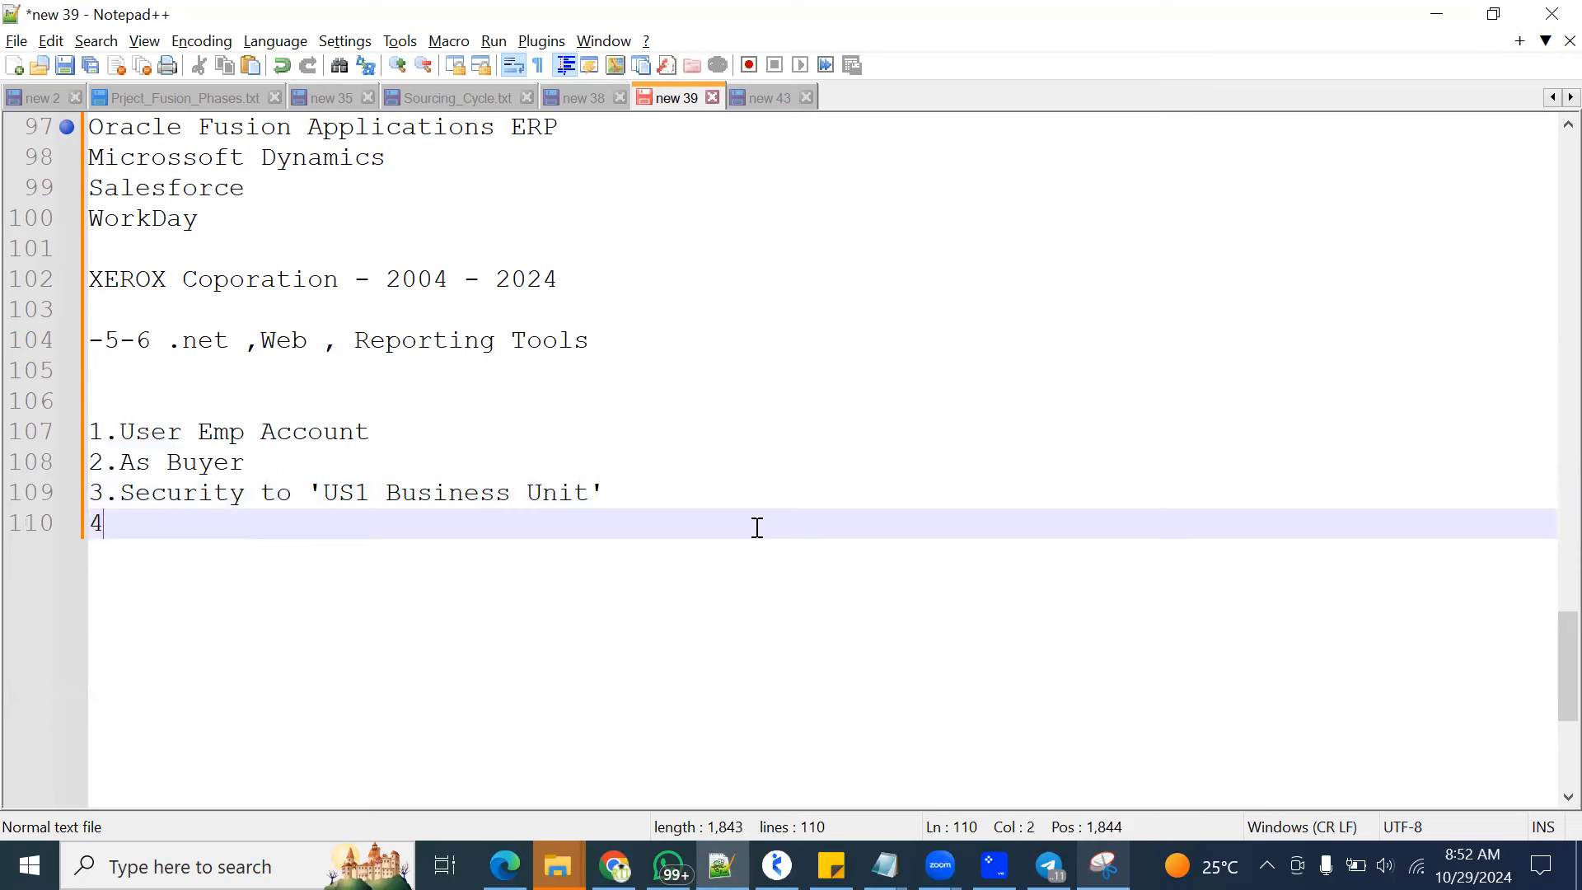
type(".create ")
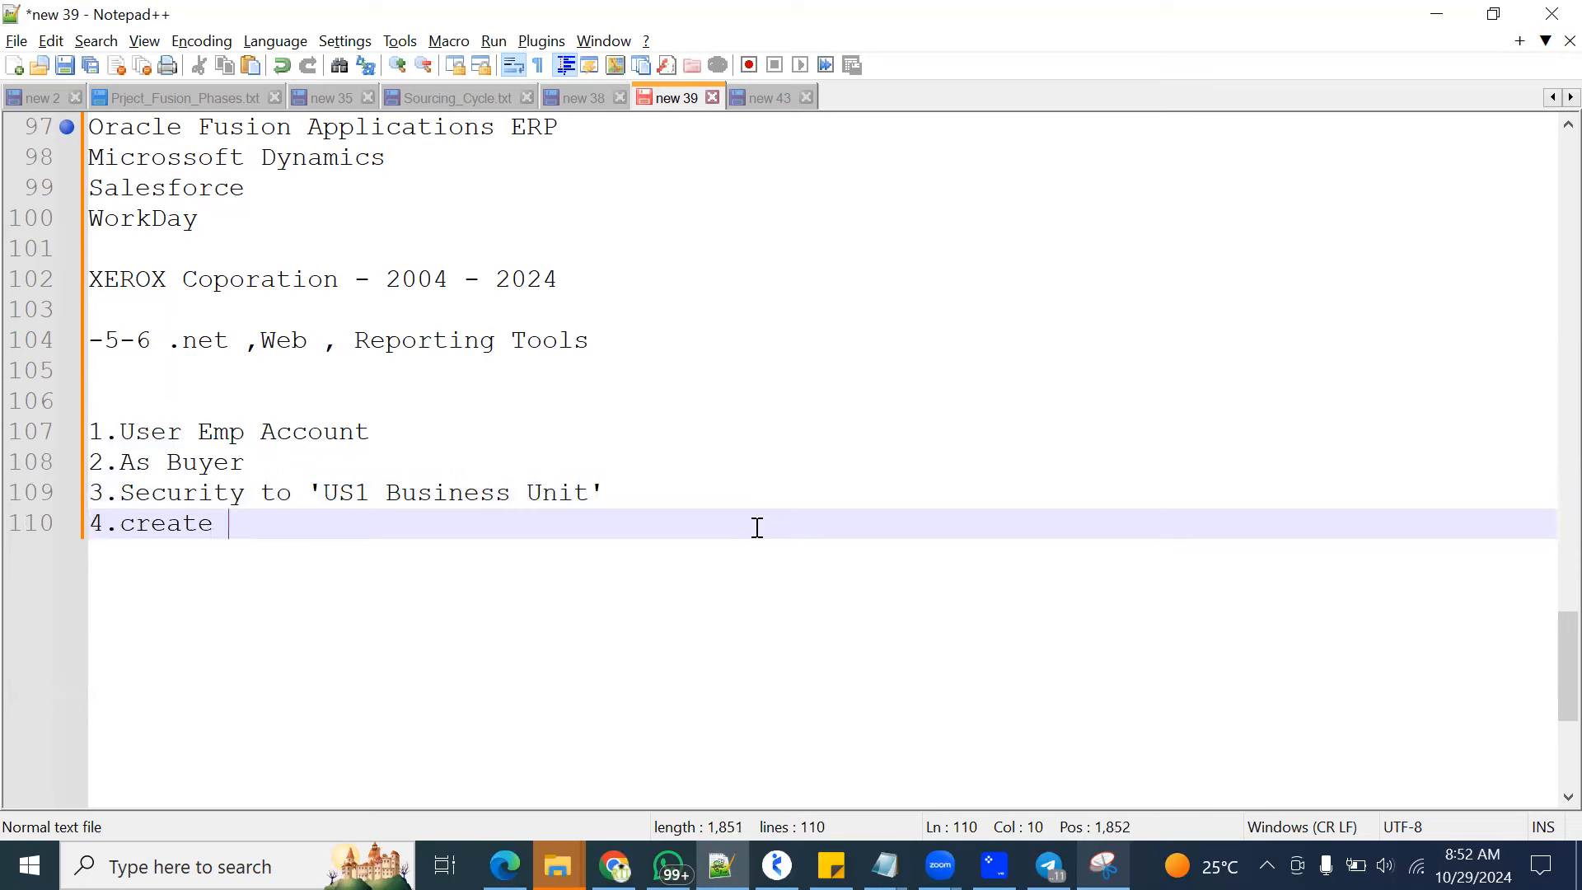
type("Purchase Order")
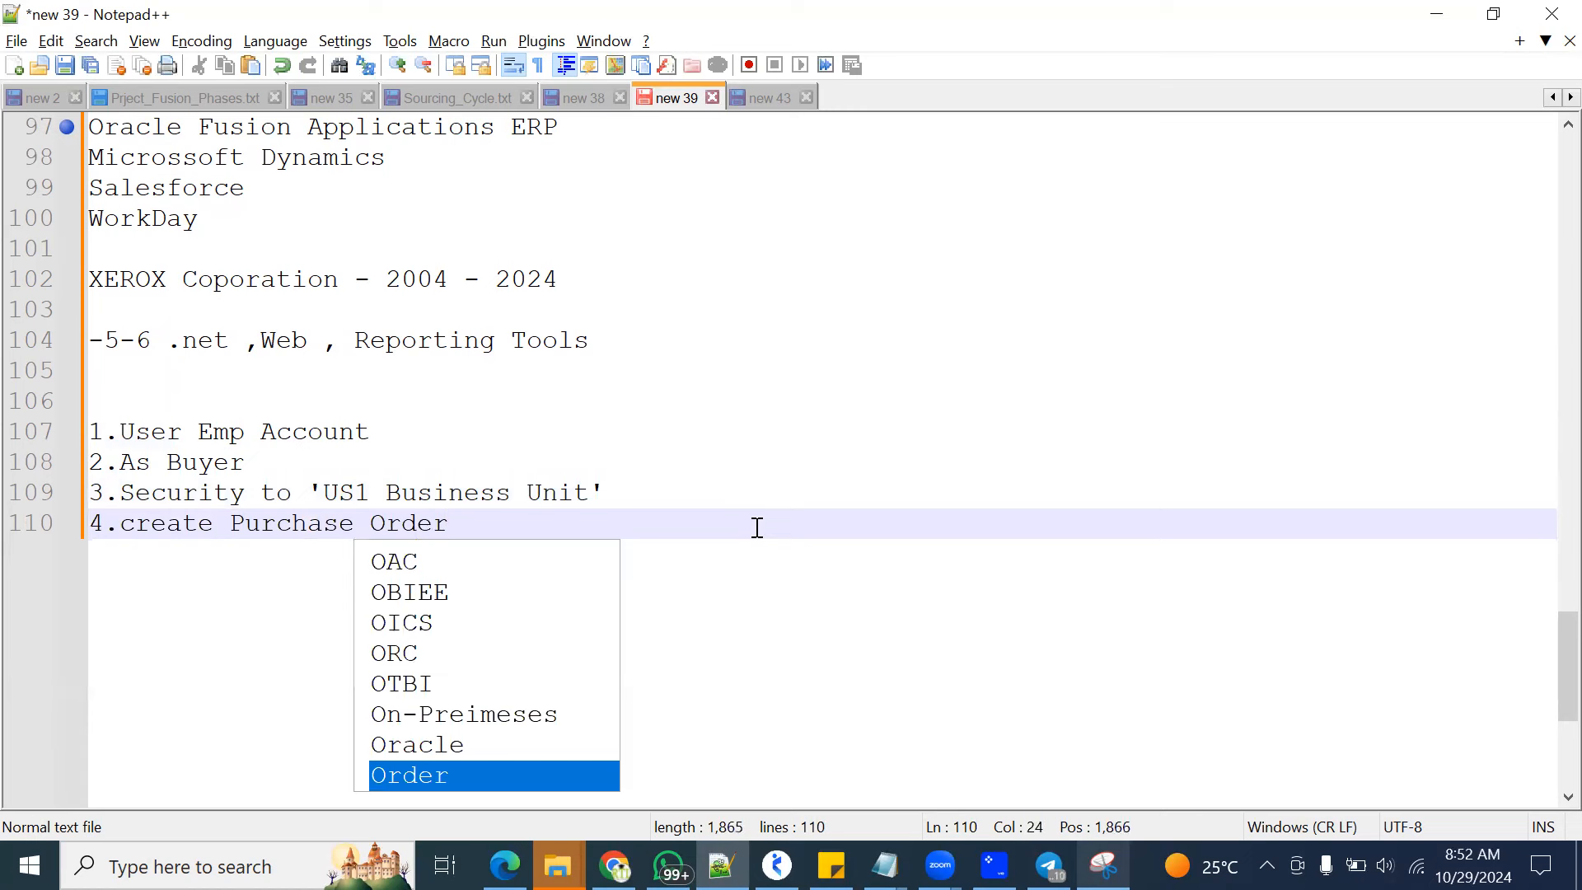
Add "5.Auto Approval" as the fifth item and start a new line below it
key("Return")
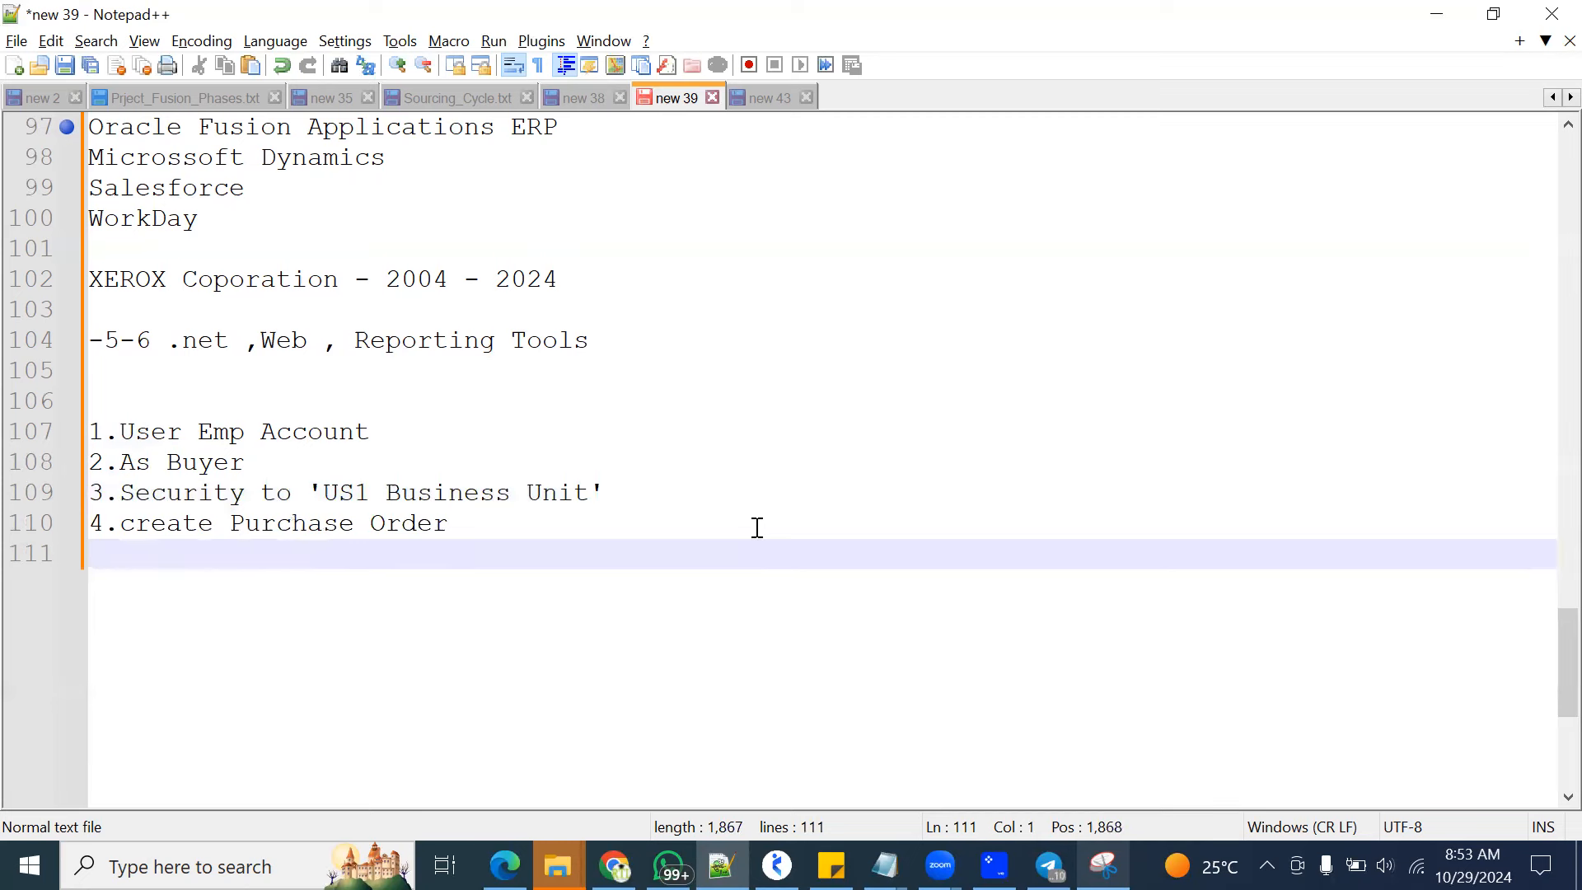
type("9")
key("BackSpace")
type("5.Auto Approval")
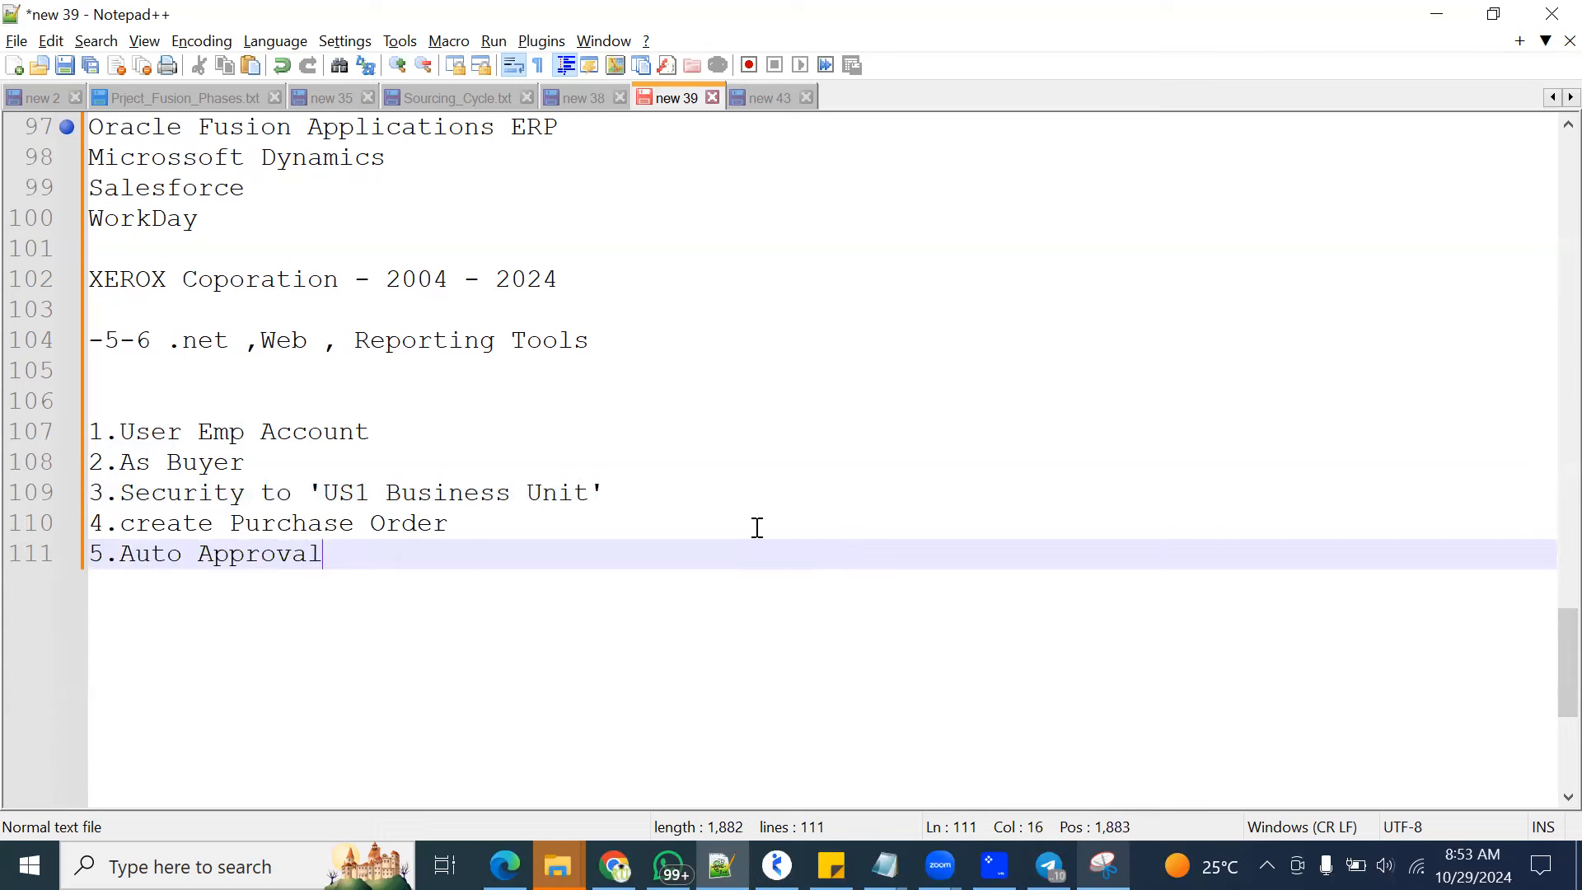
key("Return")
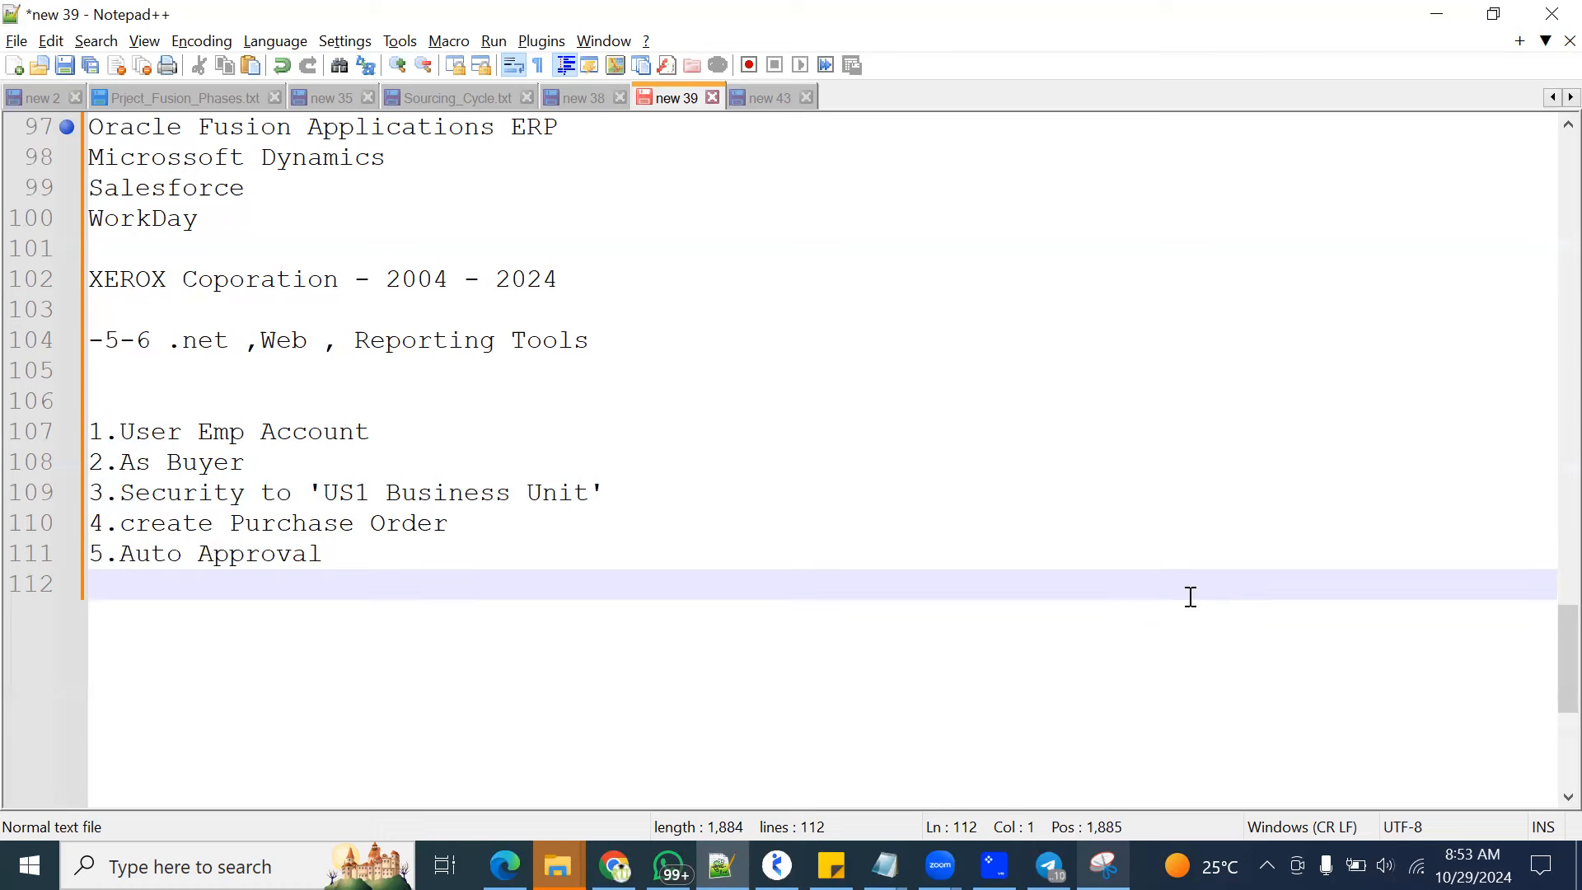
Bookmark the "1.User Emp Account" line and highlight all five numbered items
scroll(576, 510, "down", 3)
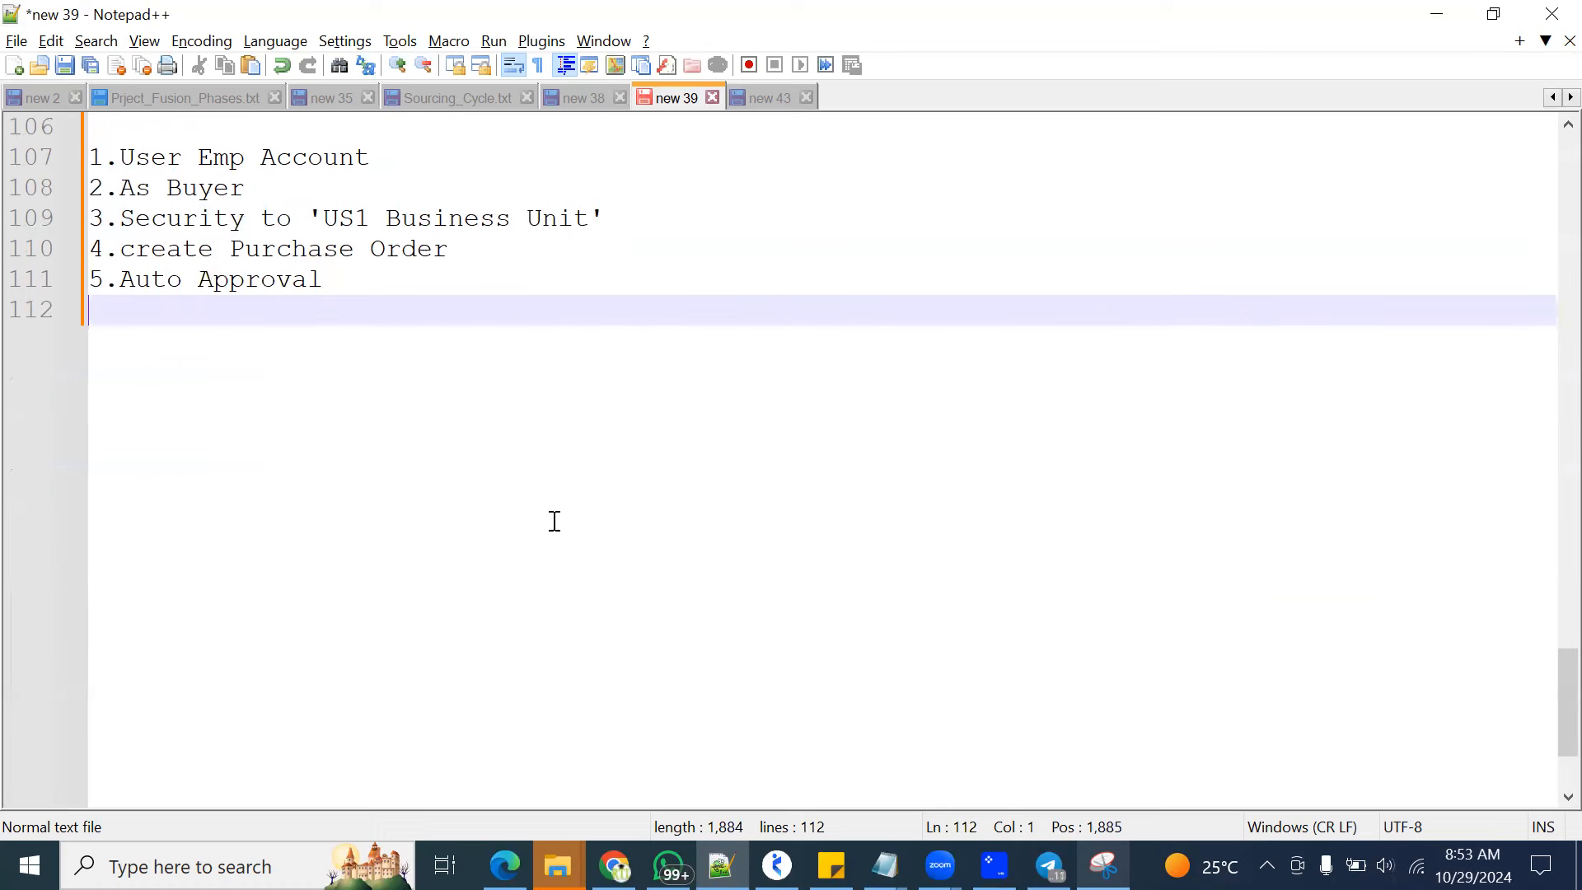
left_click(65, 157)
left_click(367, 279)
left_click_drag(323, 279, 89, 157)
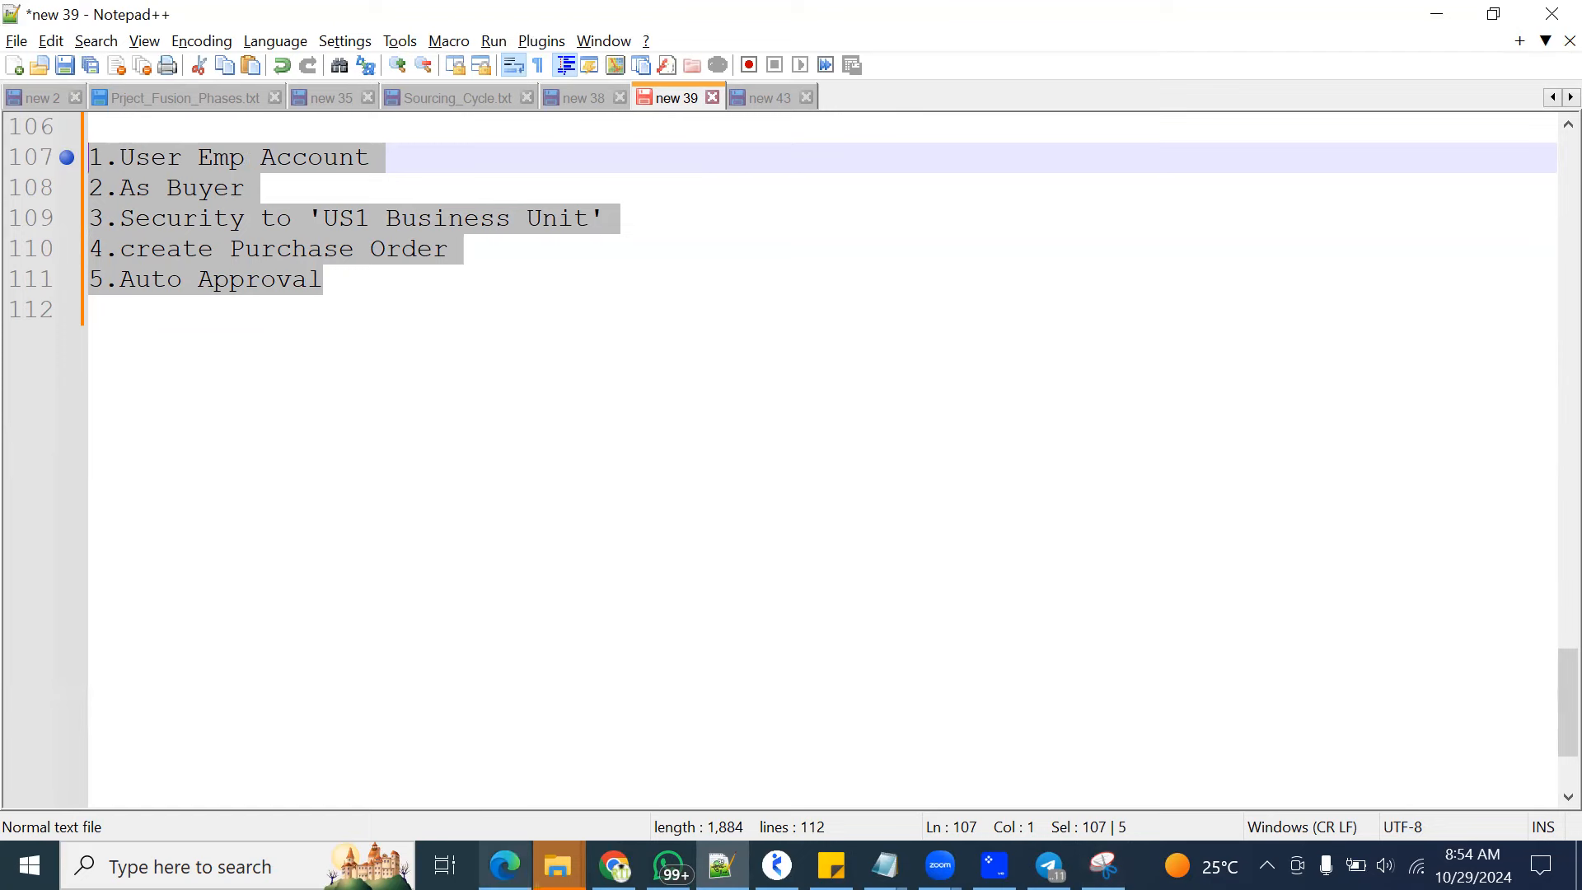
Switch to the Edge browser, sign out of the Vision session and close the expired Welcome page
key("alt+Tab")
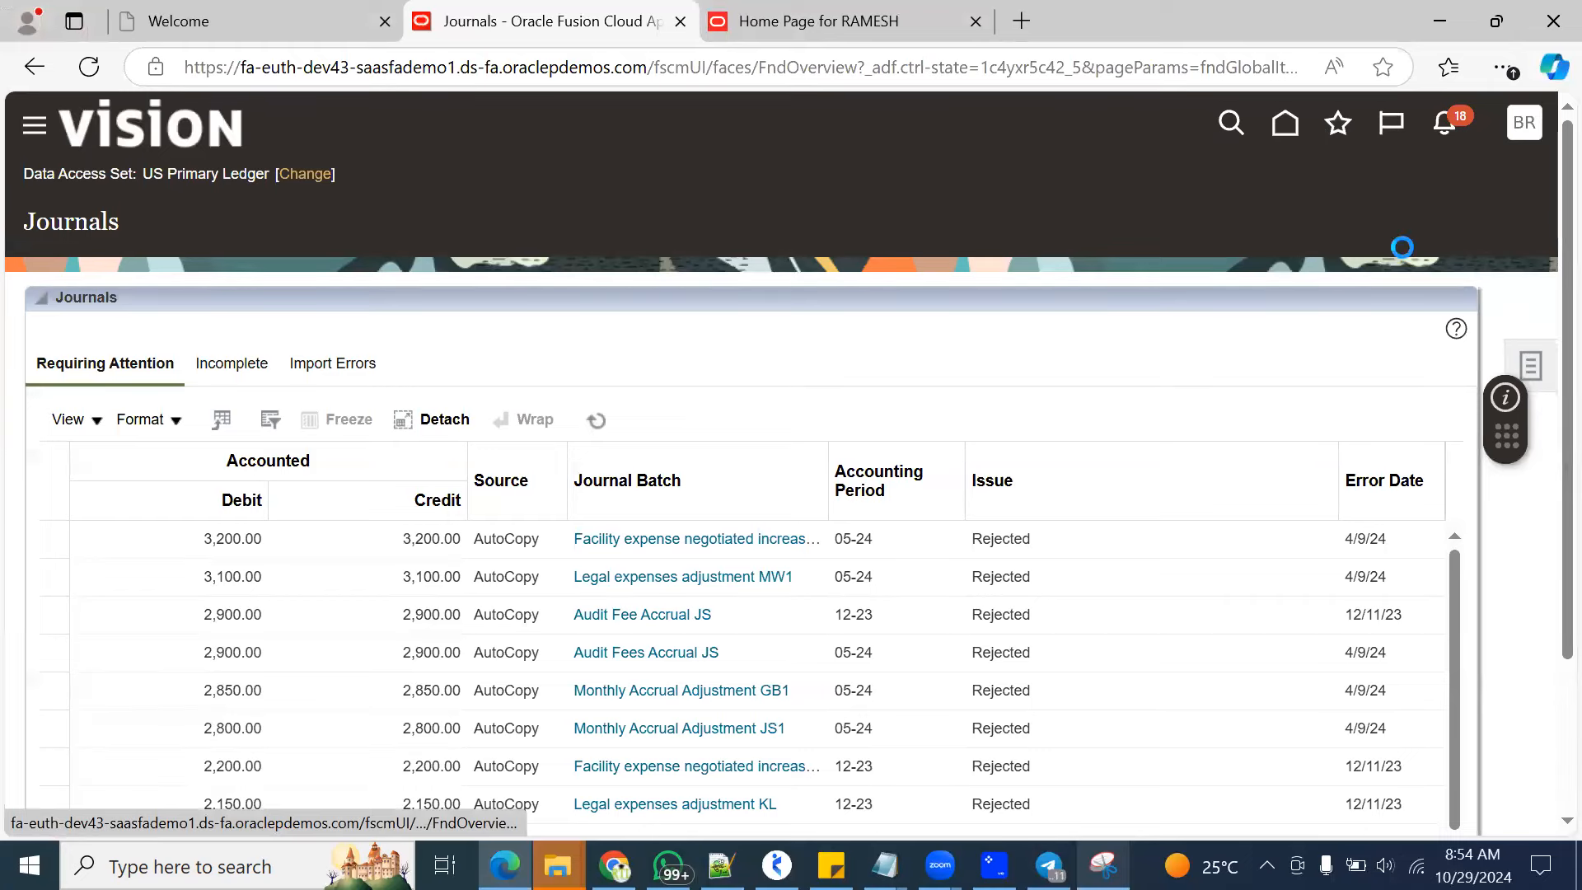
left_click(1523, 123)
left_click(1476, 181)
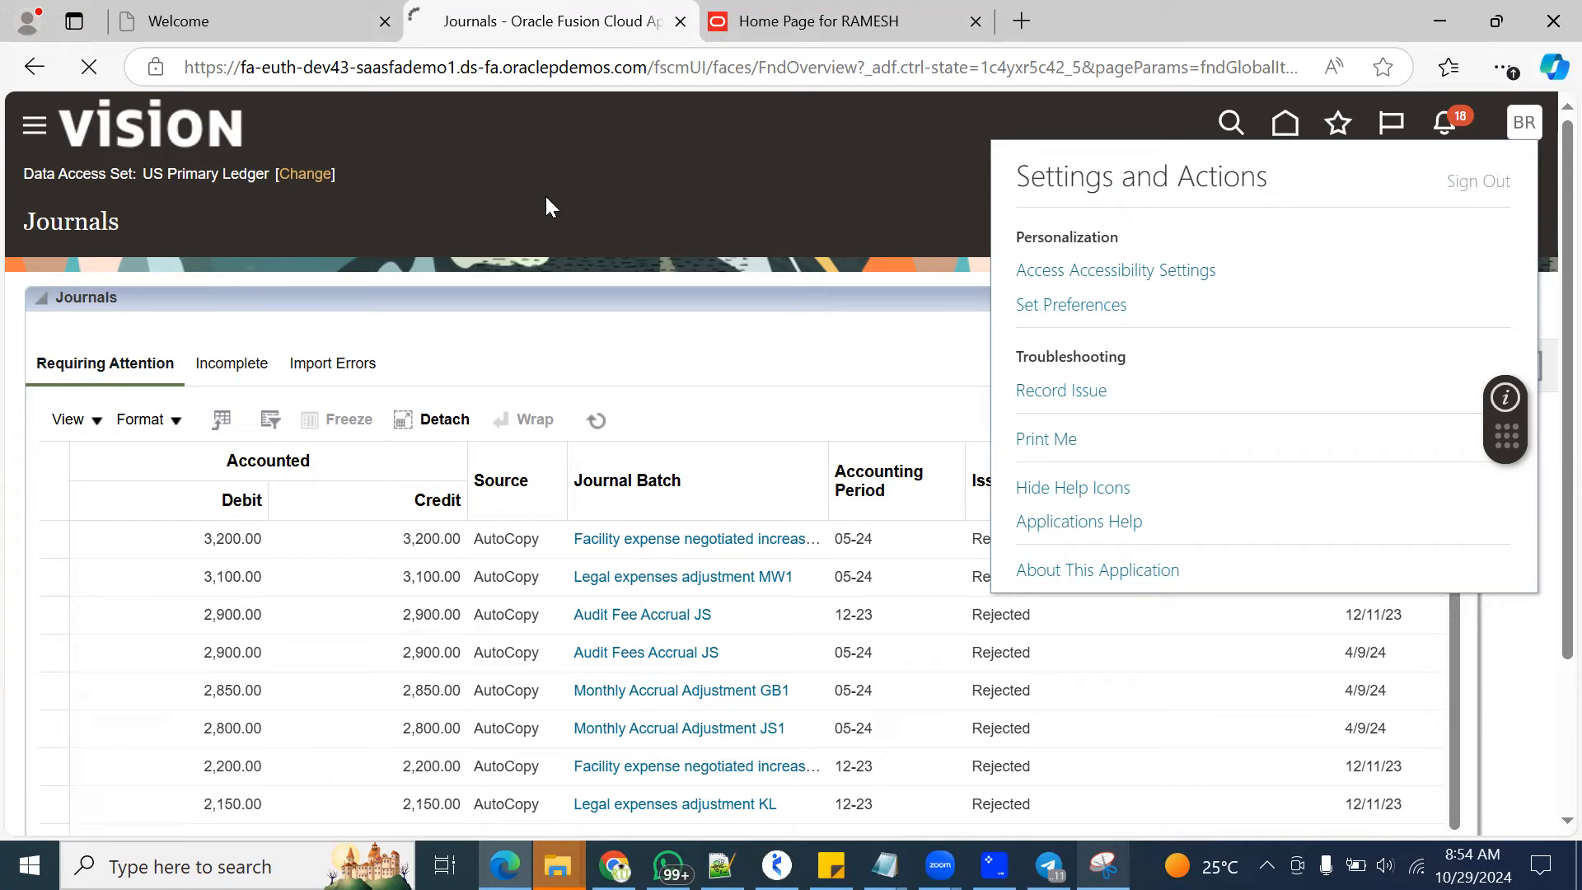
left_click(333, 33)
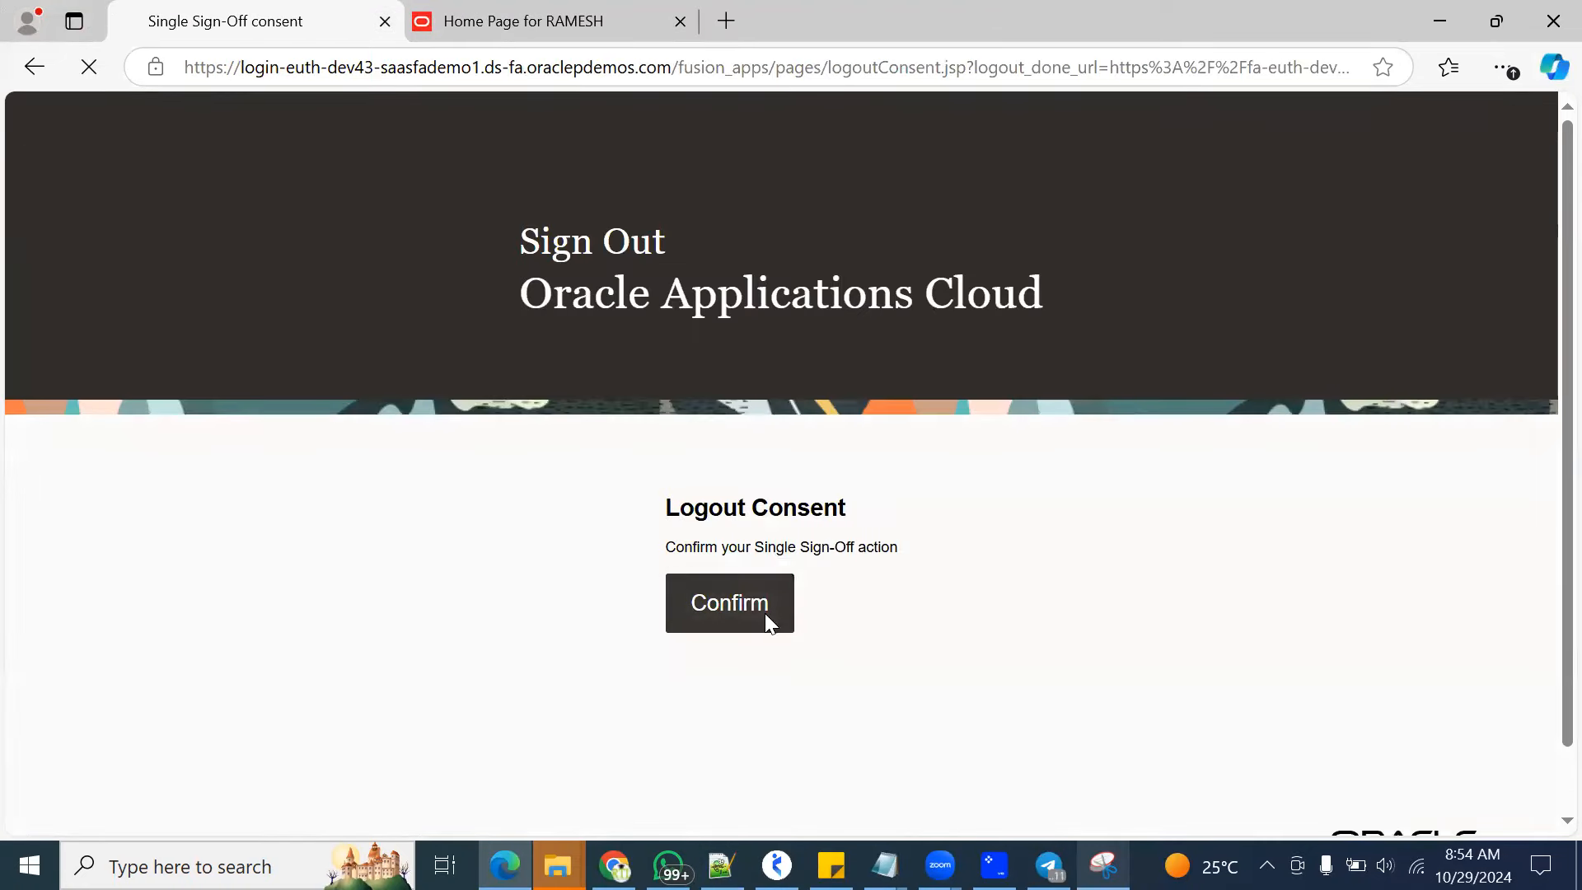
left_click(764, 613)
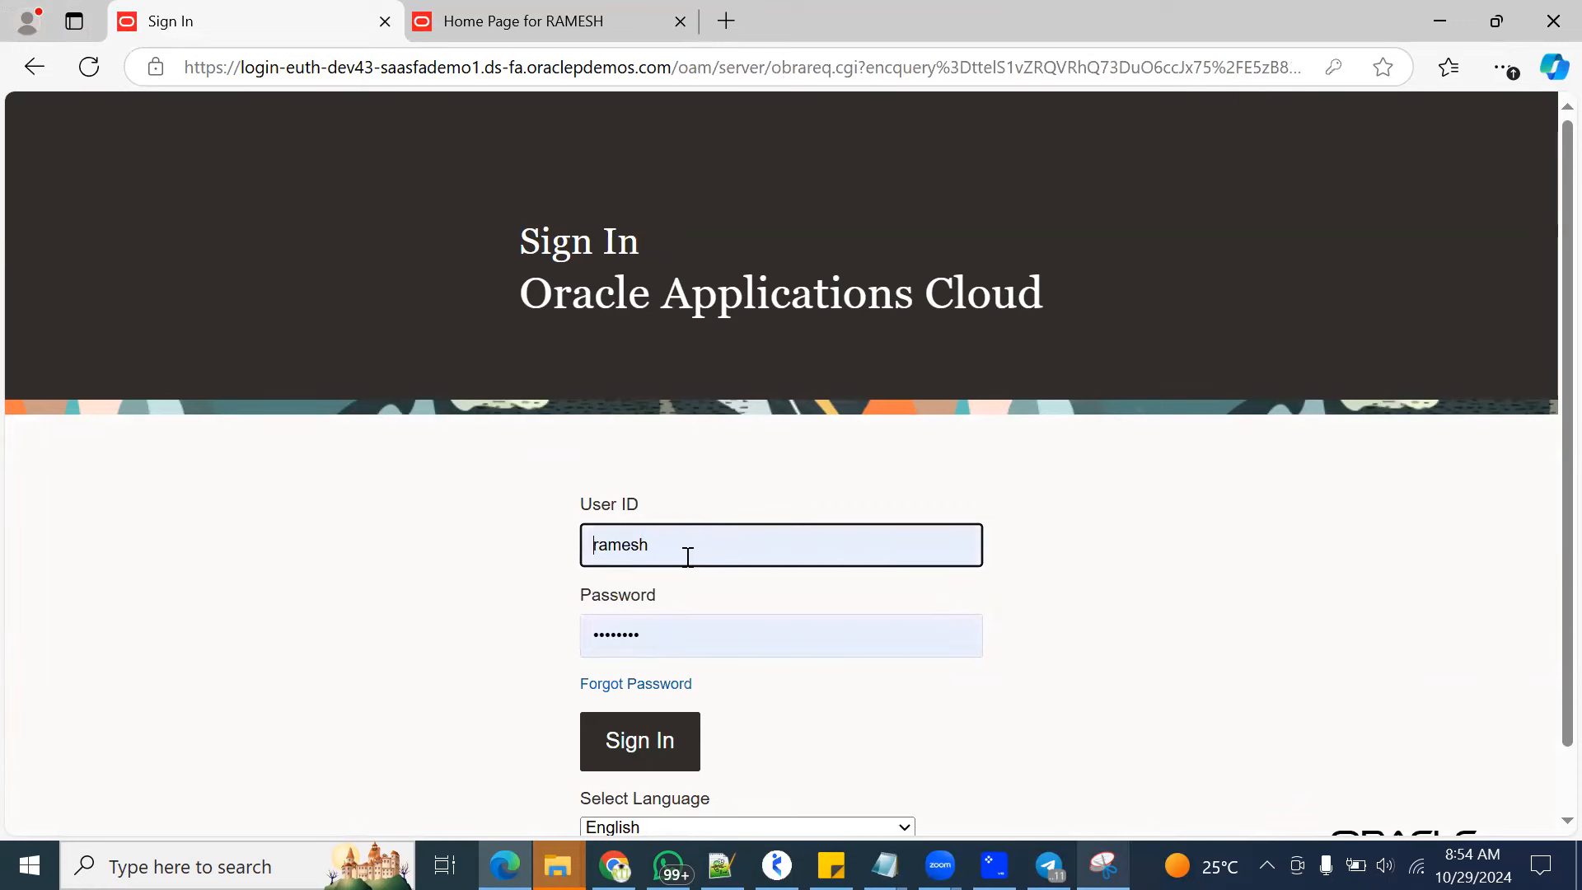
Replace the prefilled user ID with another saved account and sign in to Oracle Applications Cloud
double_click(698, 545)
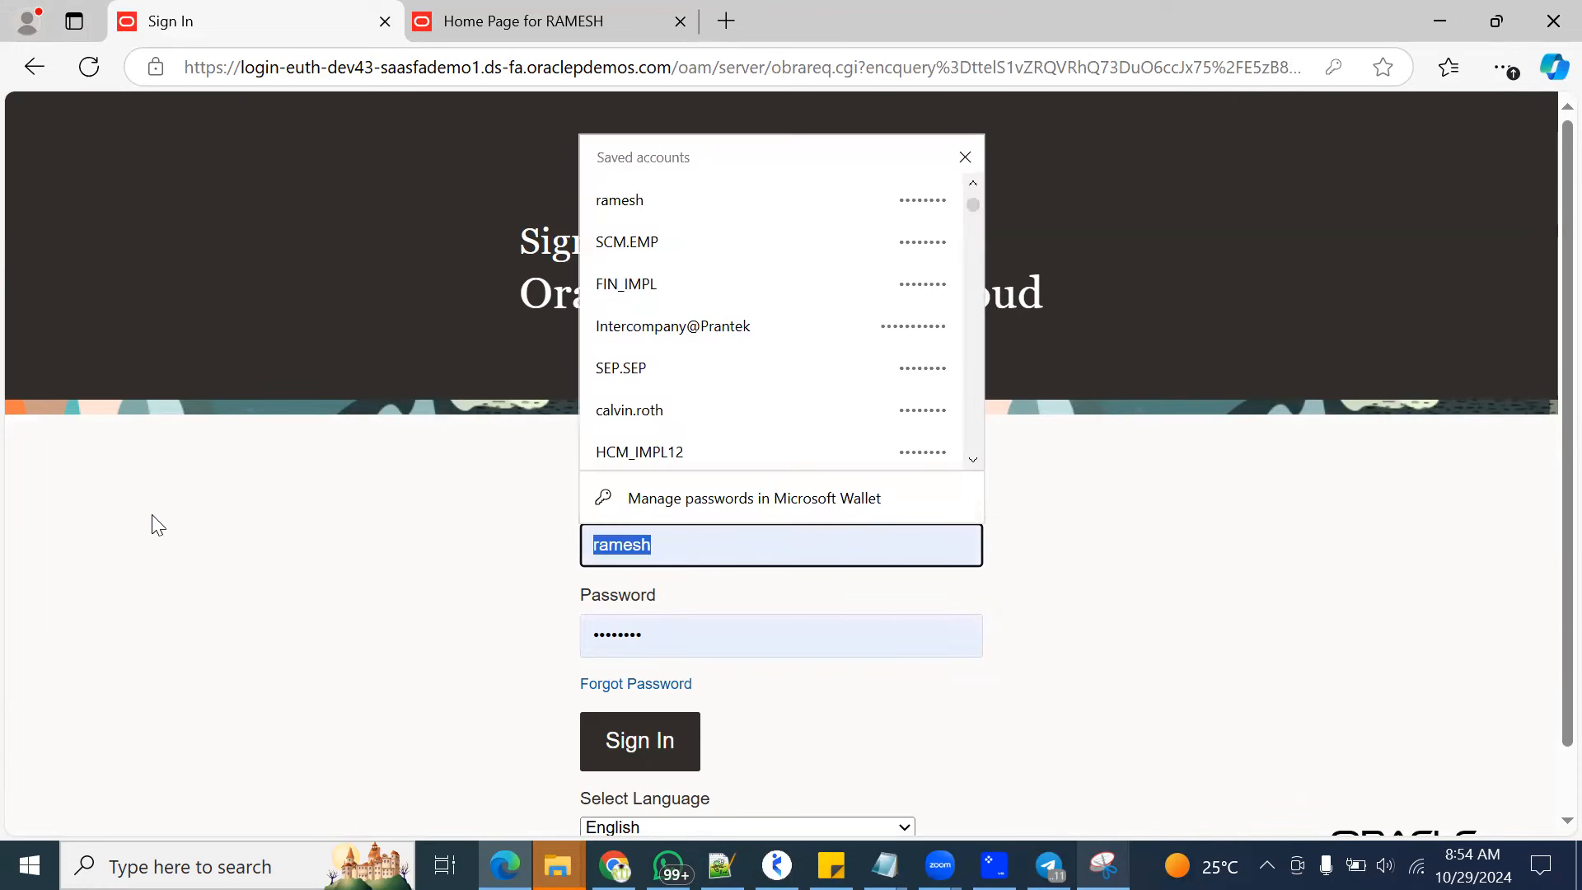
type("cur")
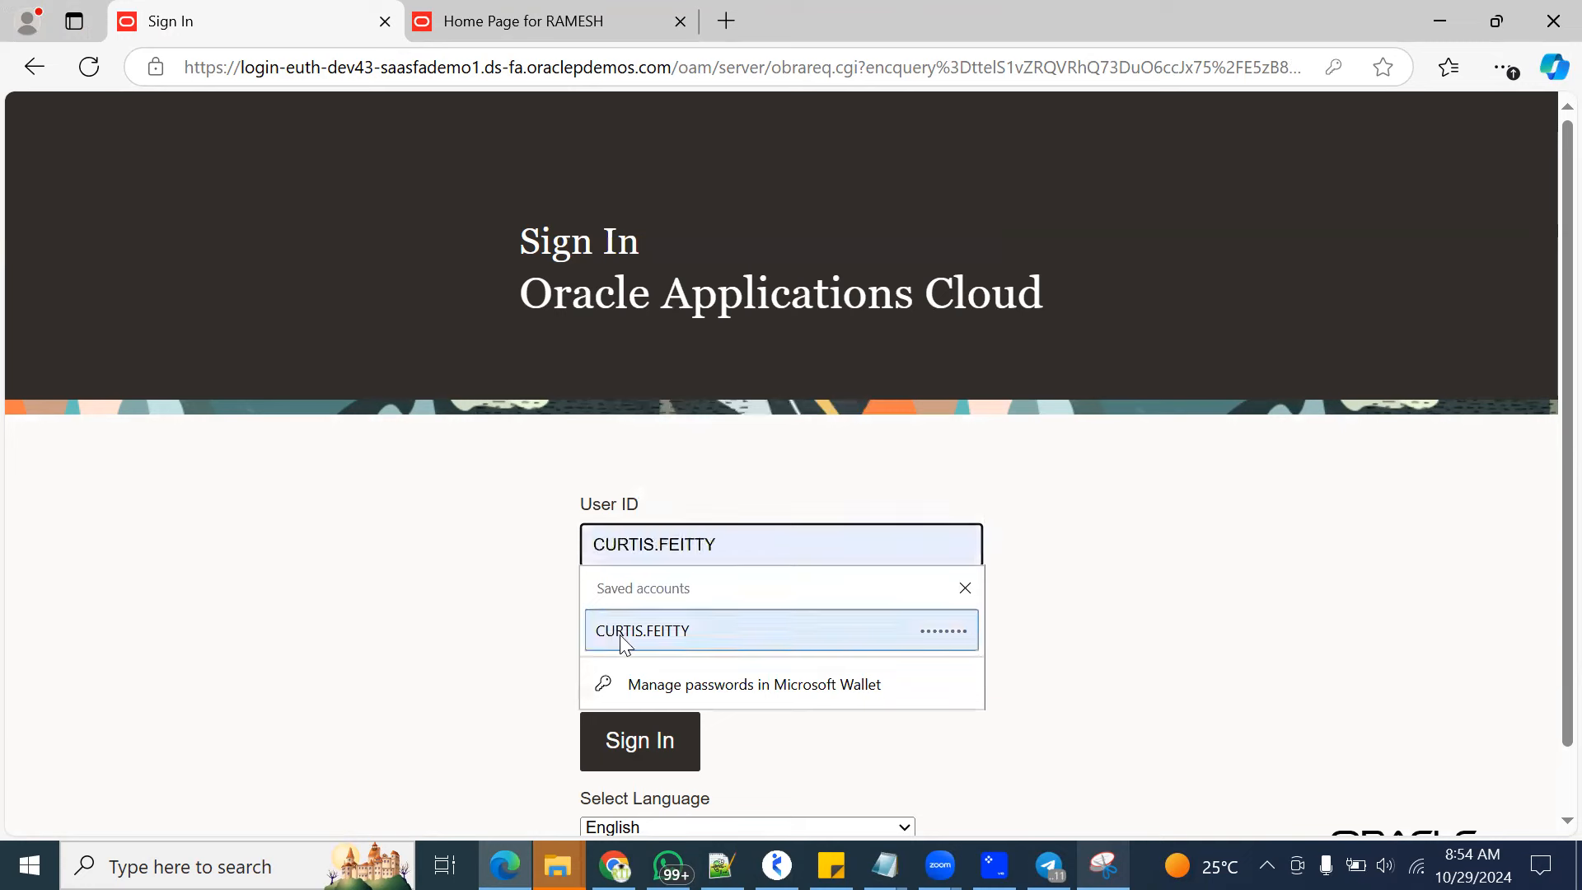
left_click(620, 597)
left_click(654, 741)
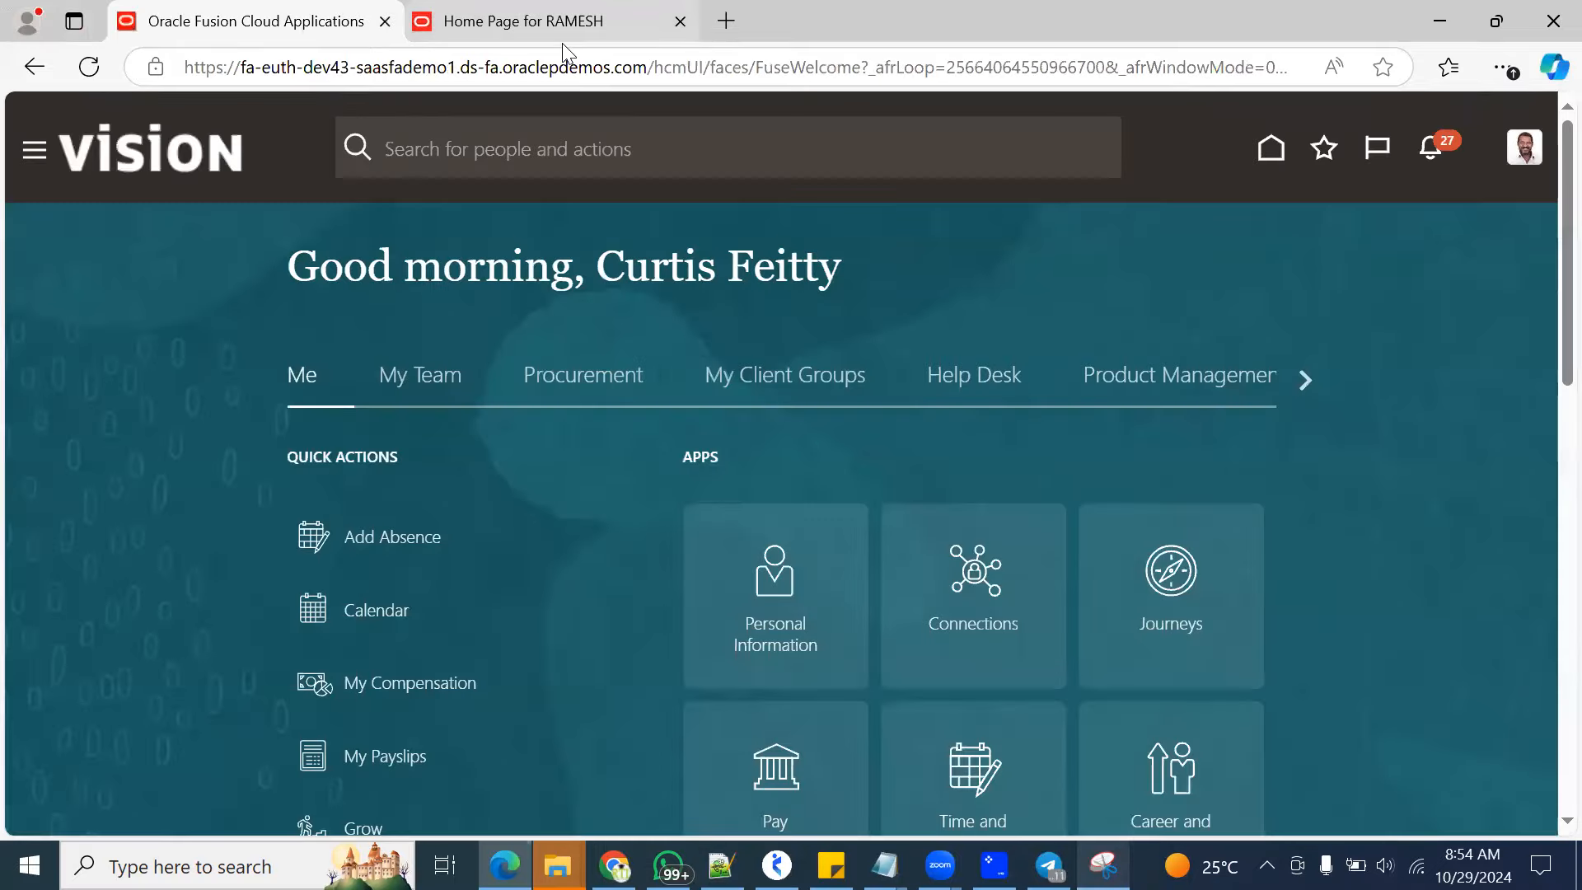
Close the WebCenter Content page and show the Oracle Fusion home page in full screen
left_click(563, 46)
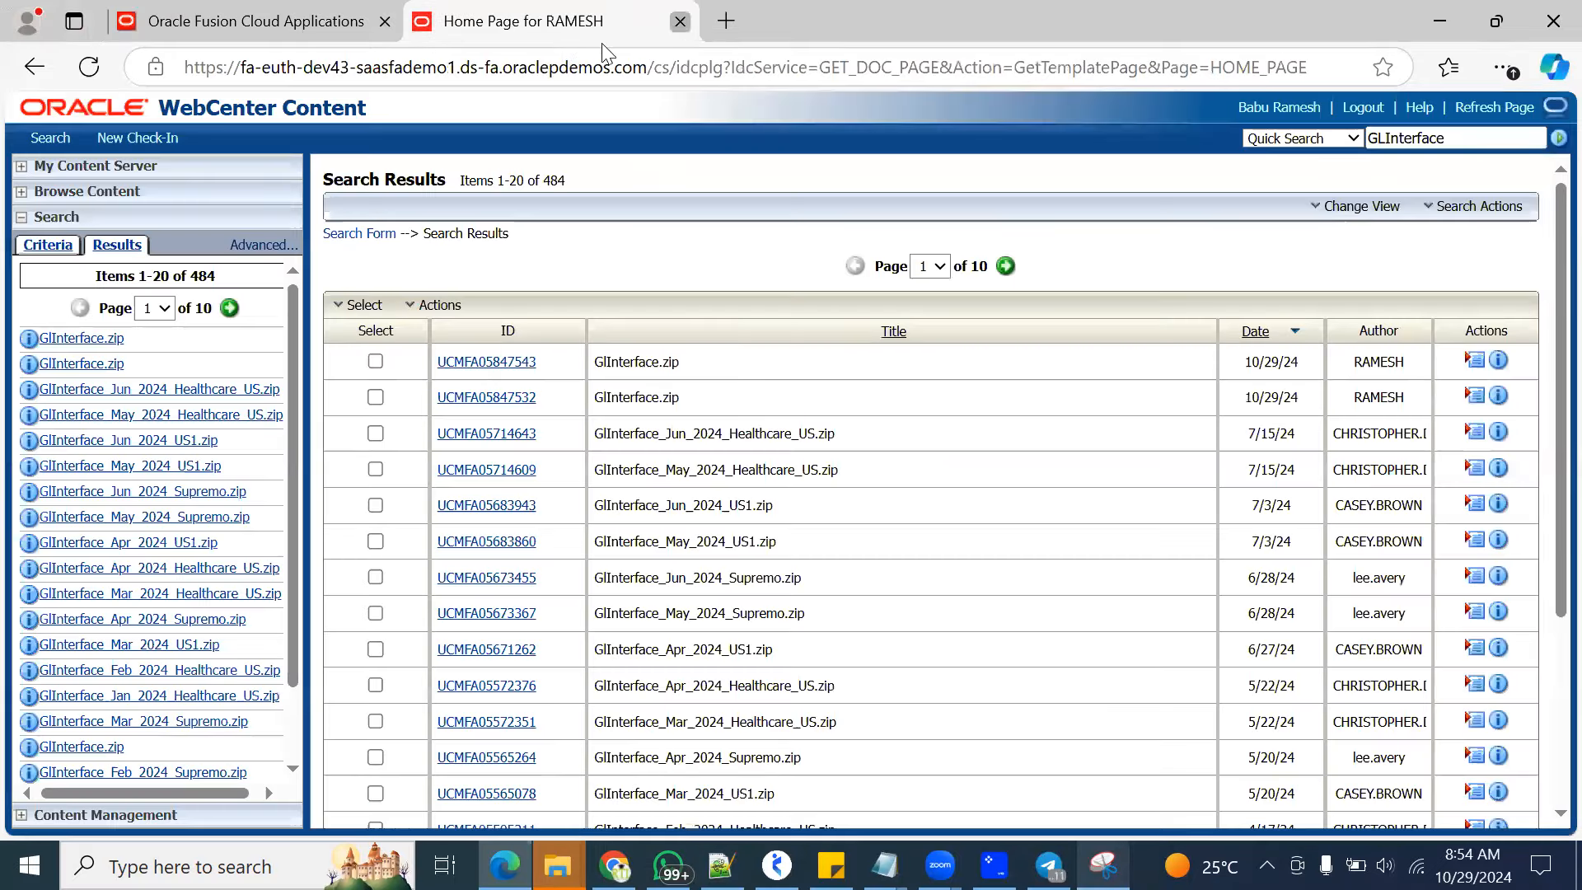
left_click(680, 22)
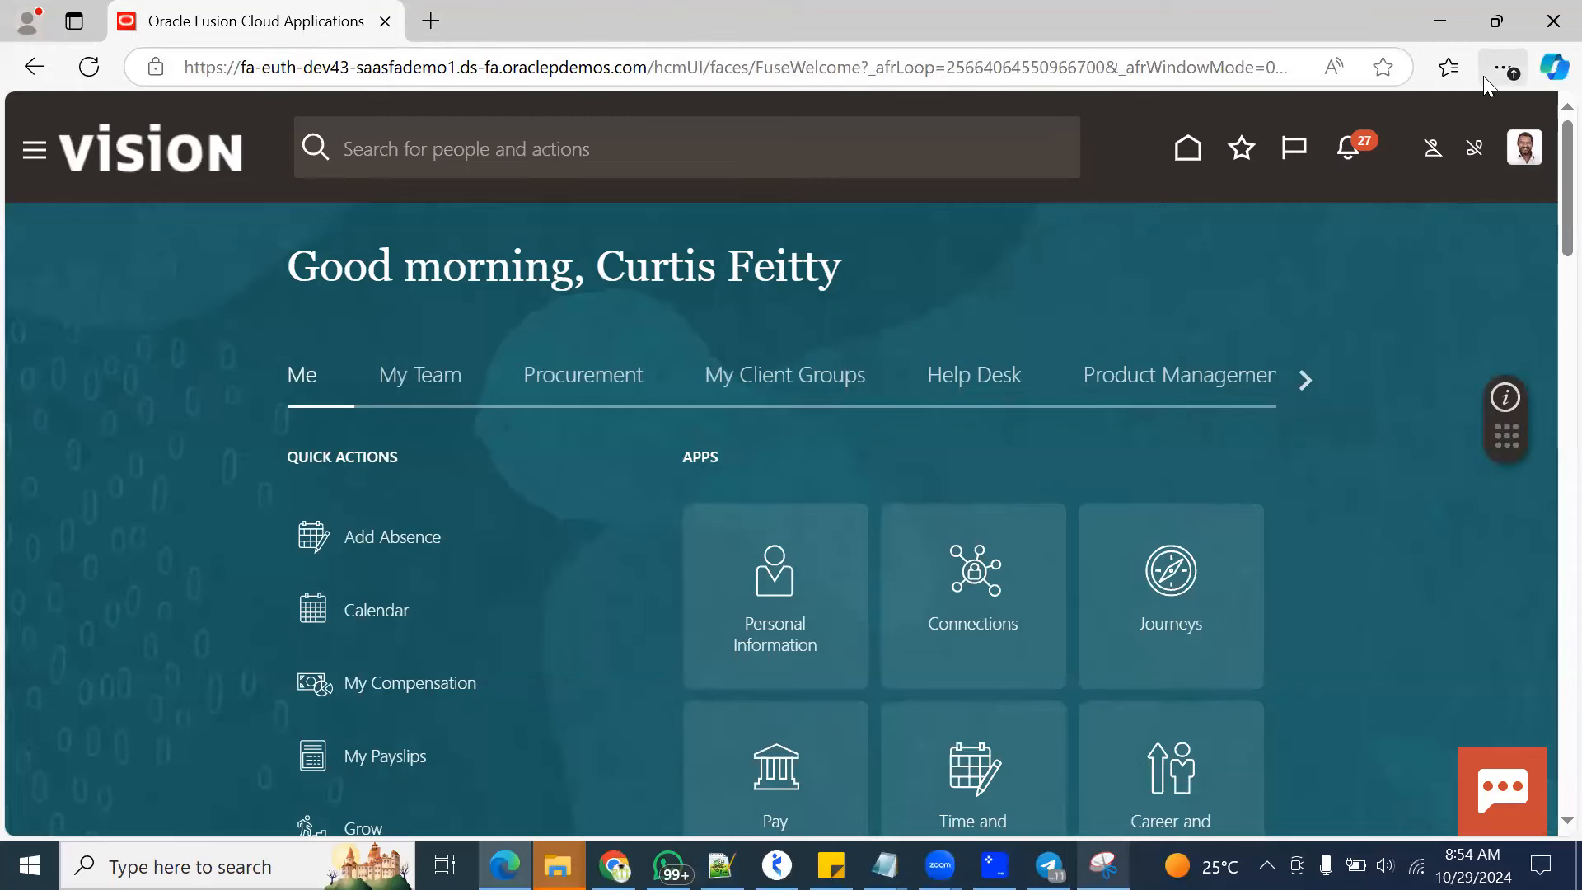
left_click(1497, 69)
left_click(1451, 204)
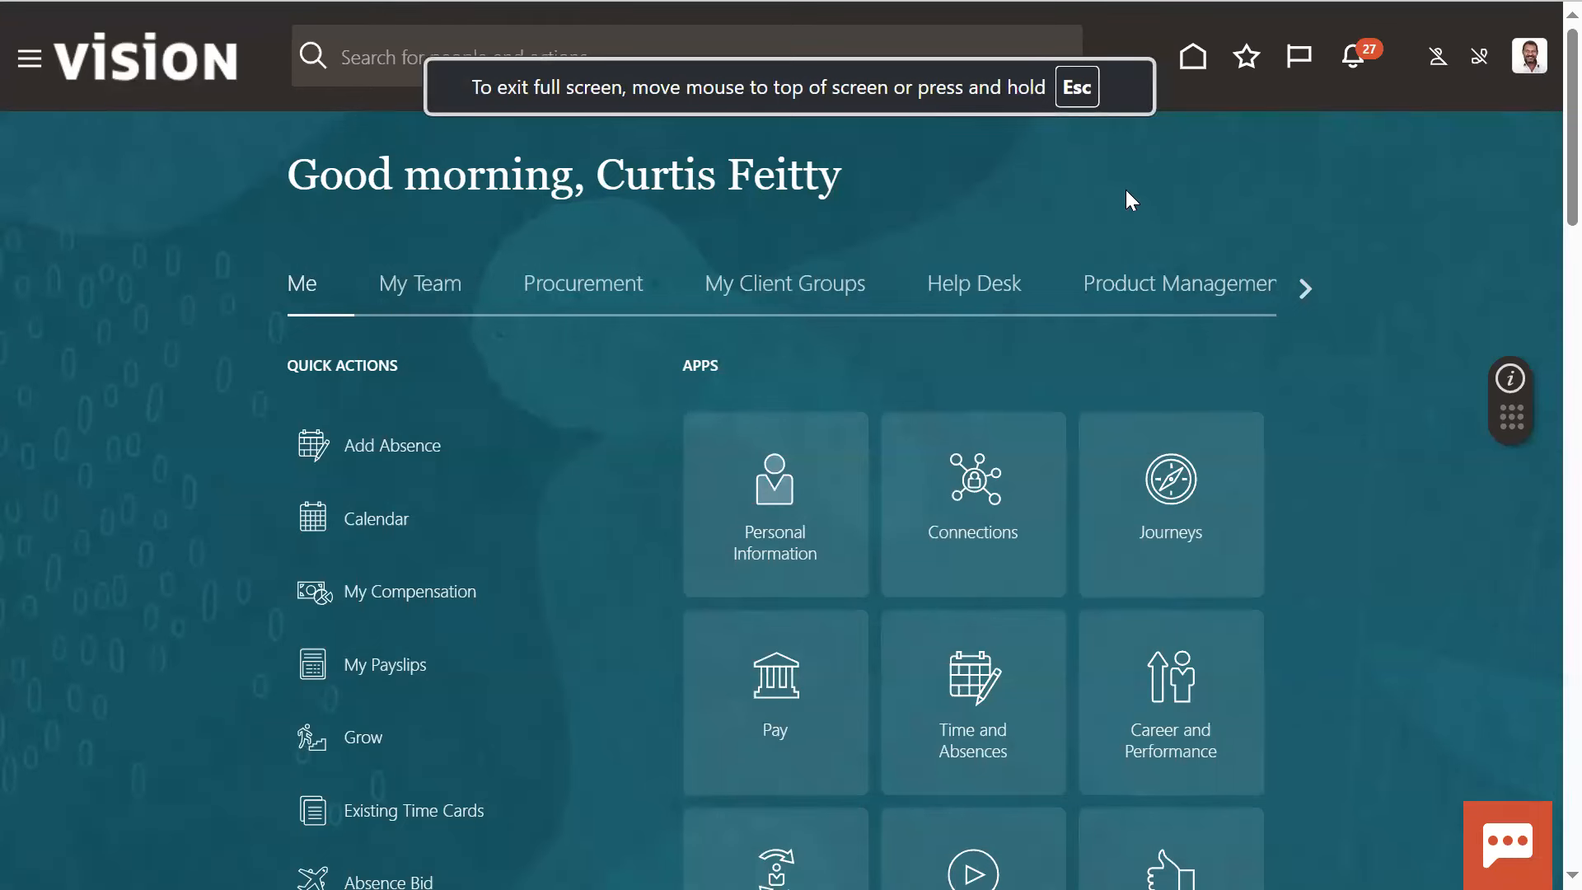
Look over the Settings and Actions options and the navigator's list of application areas
left_click(1529, 55)
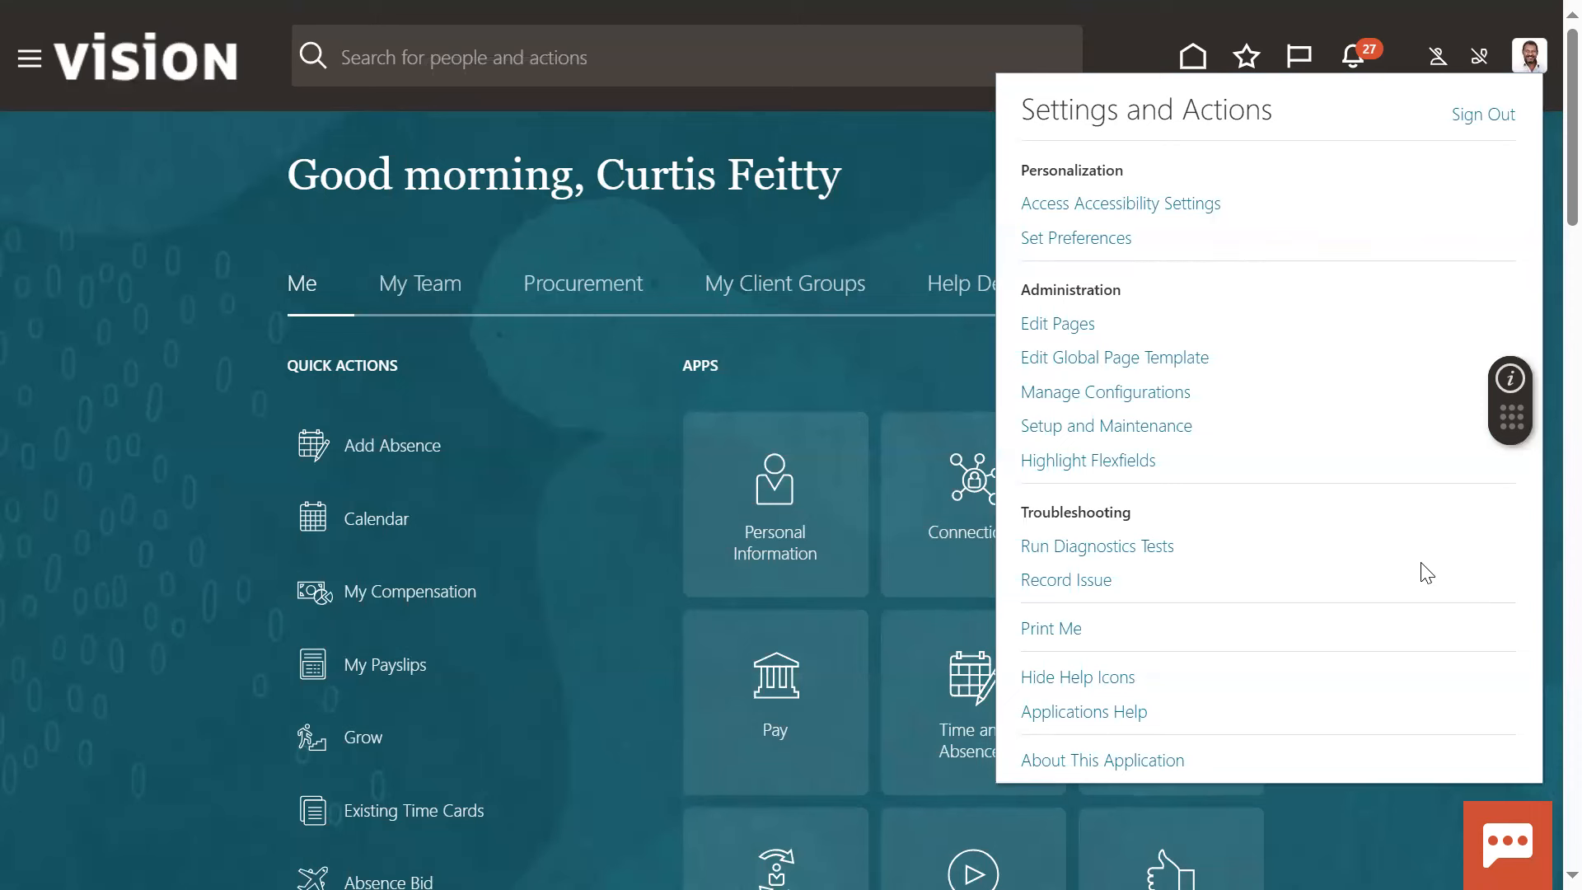
left_click(30, 76)
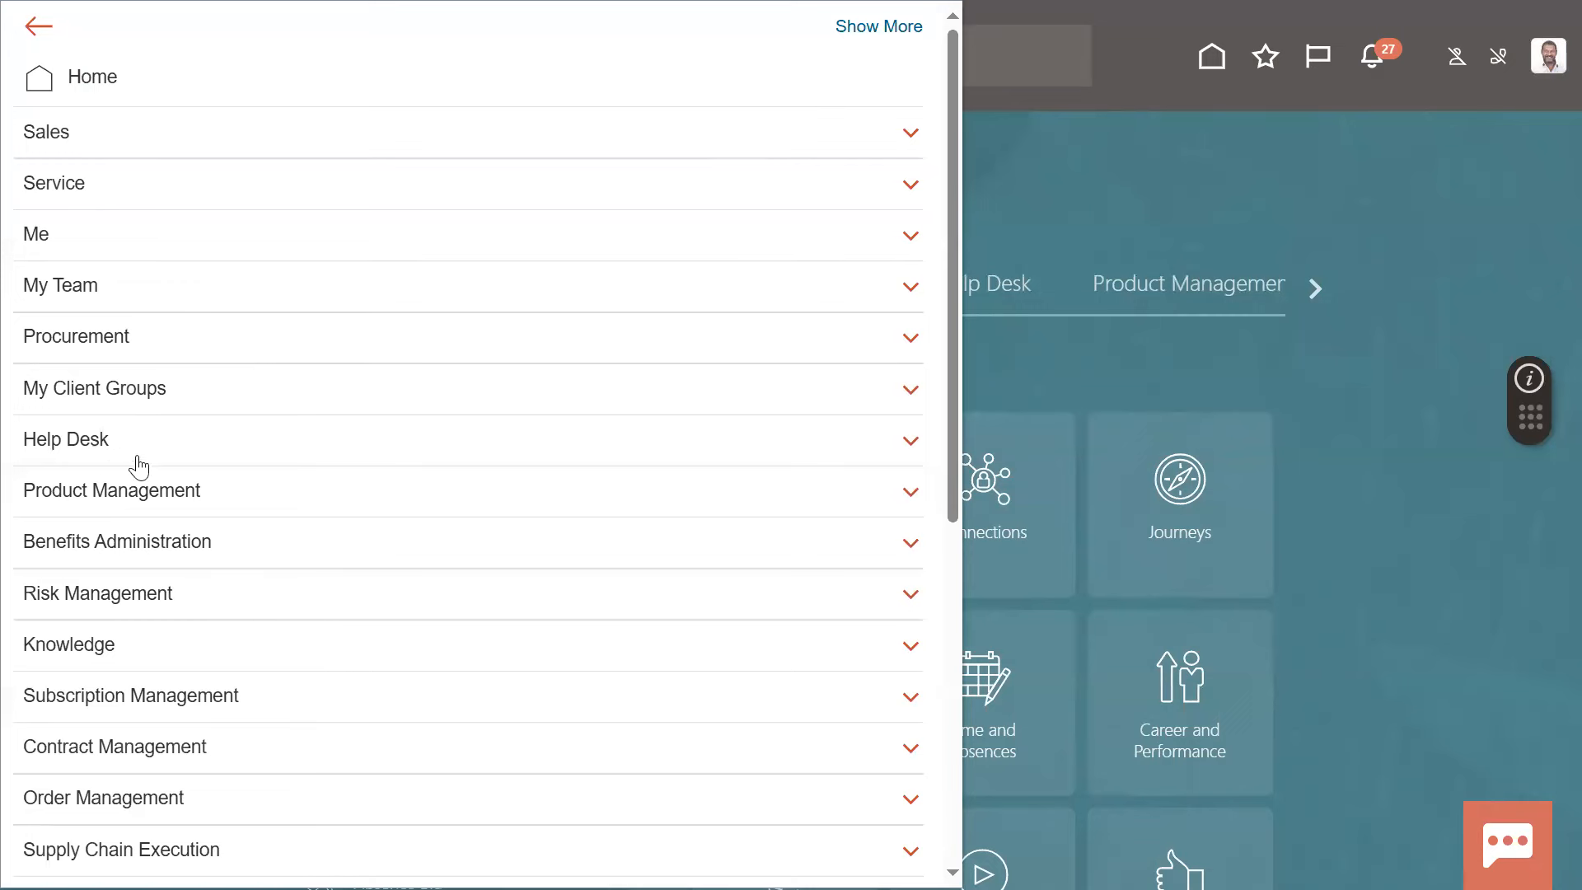
left_click(1359, 186)
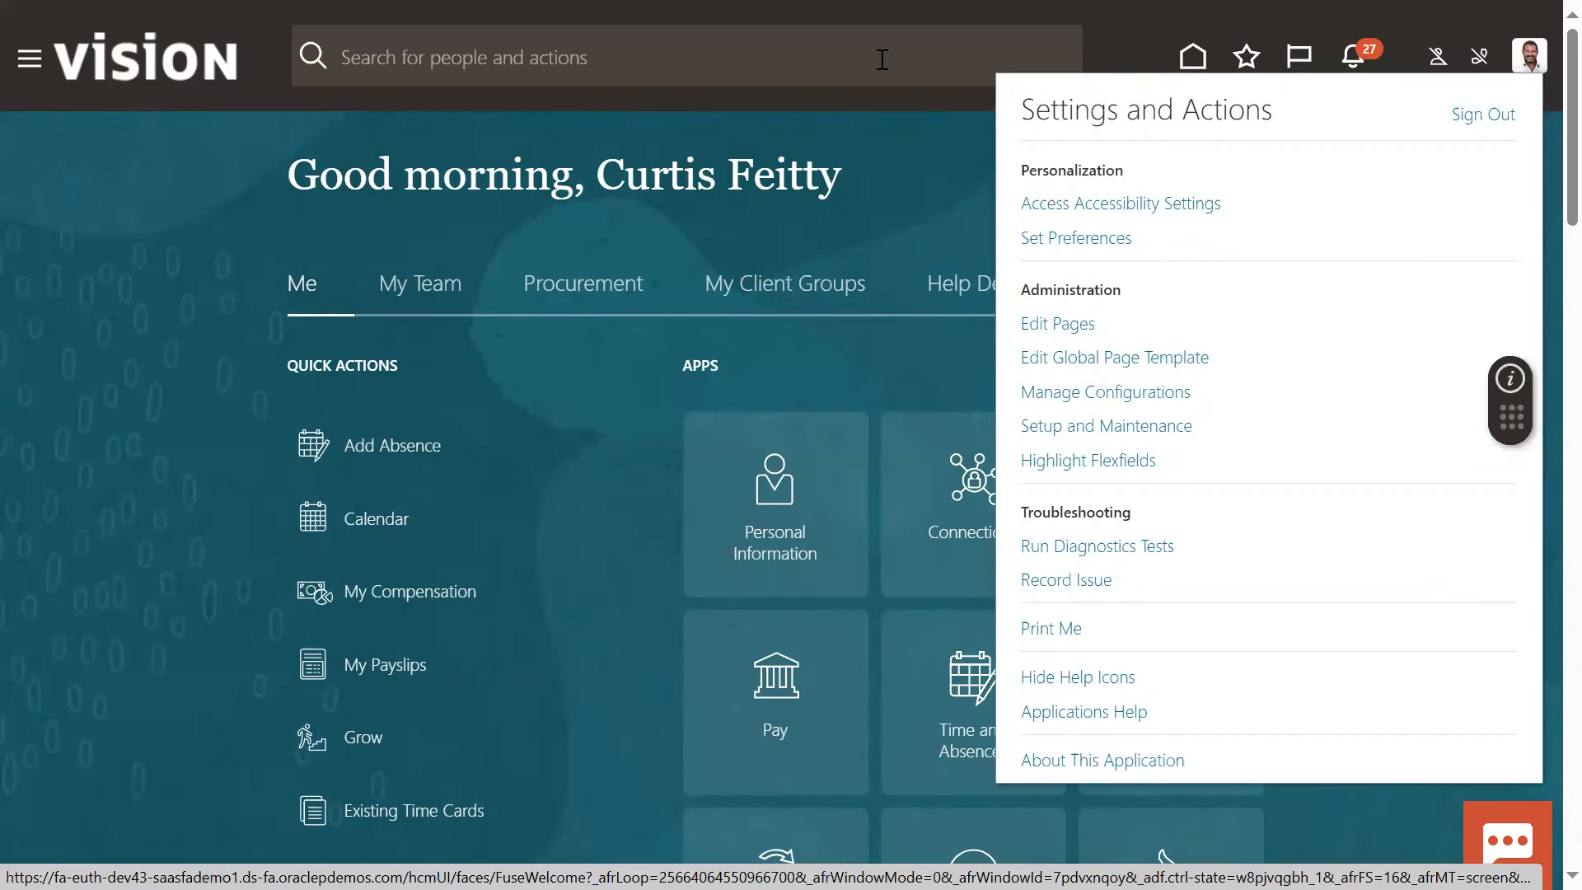
Box the Setup and Maintenance option under Administration in red, and leave the annotation and the settings list
key("Print")
left_click_drag(1008, 411, 1202, 440)
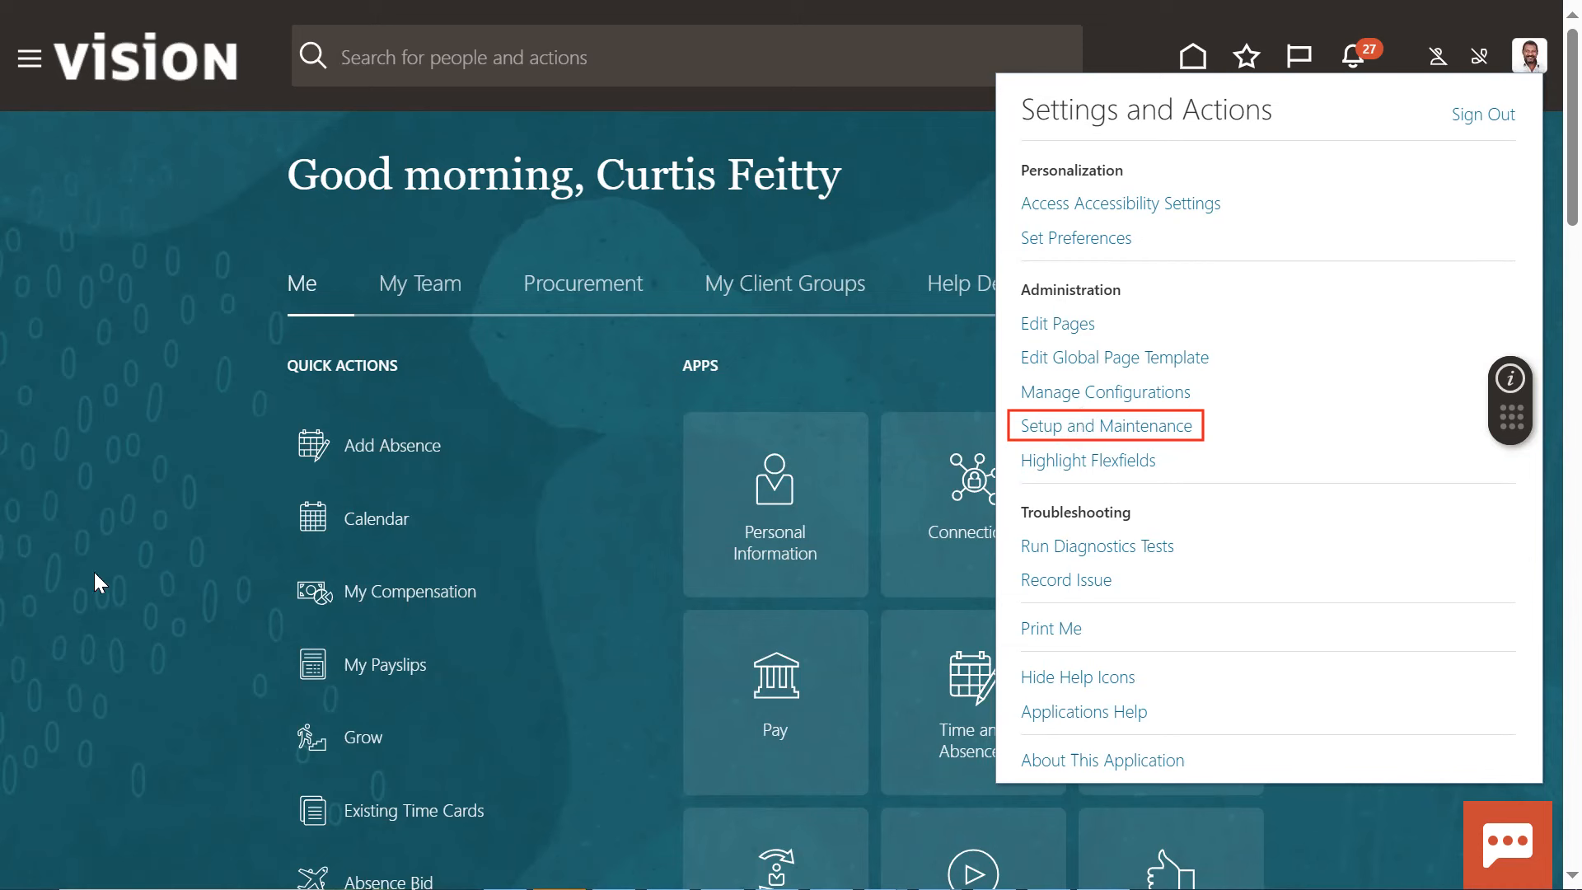
left_click(183, 531)
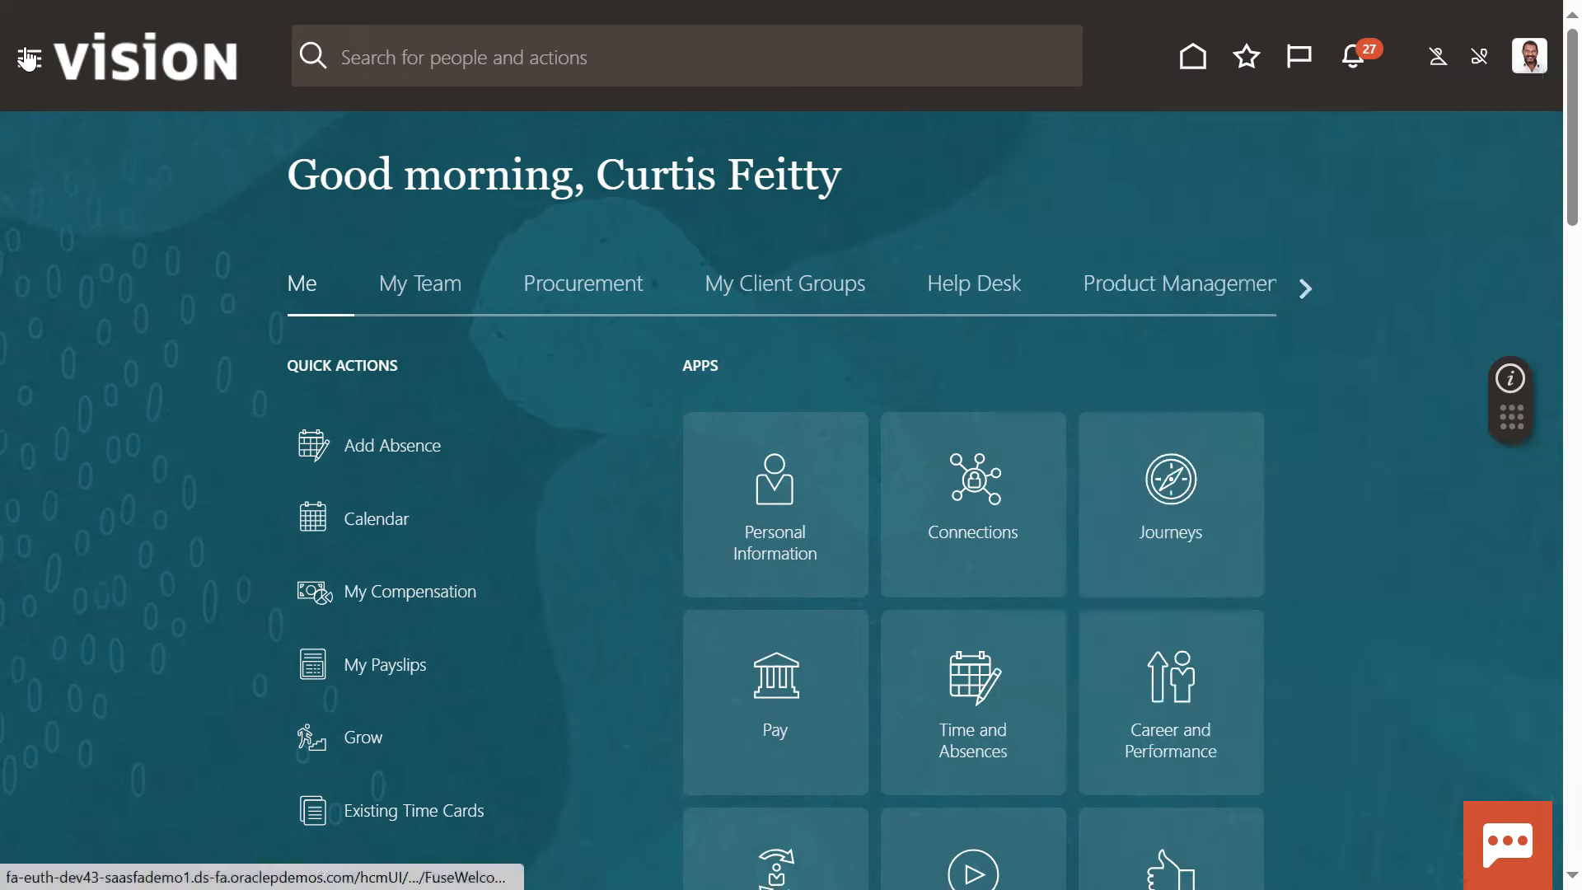
Look through the navigator's application areas once more and open Setup and Maintenance
left_click(28, 58)
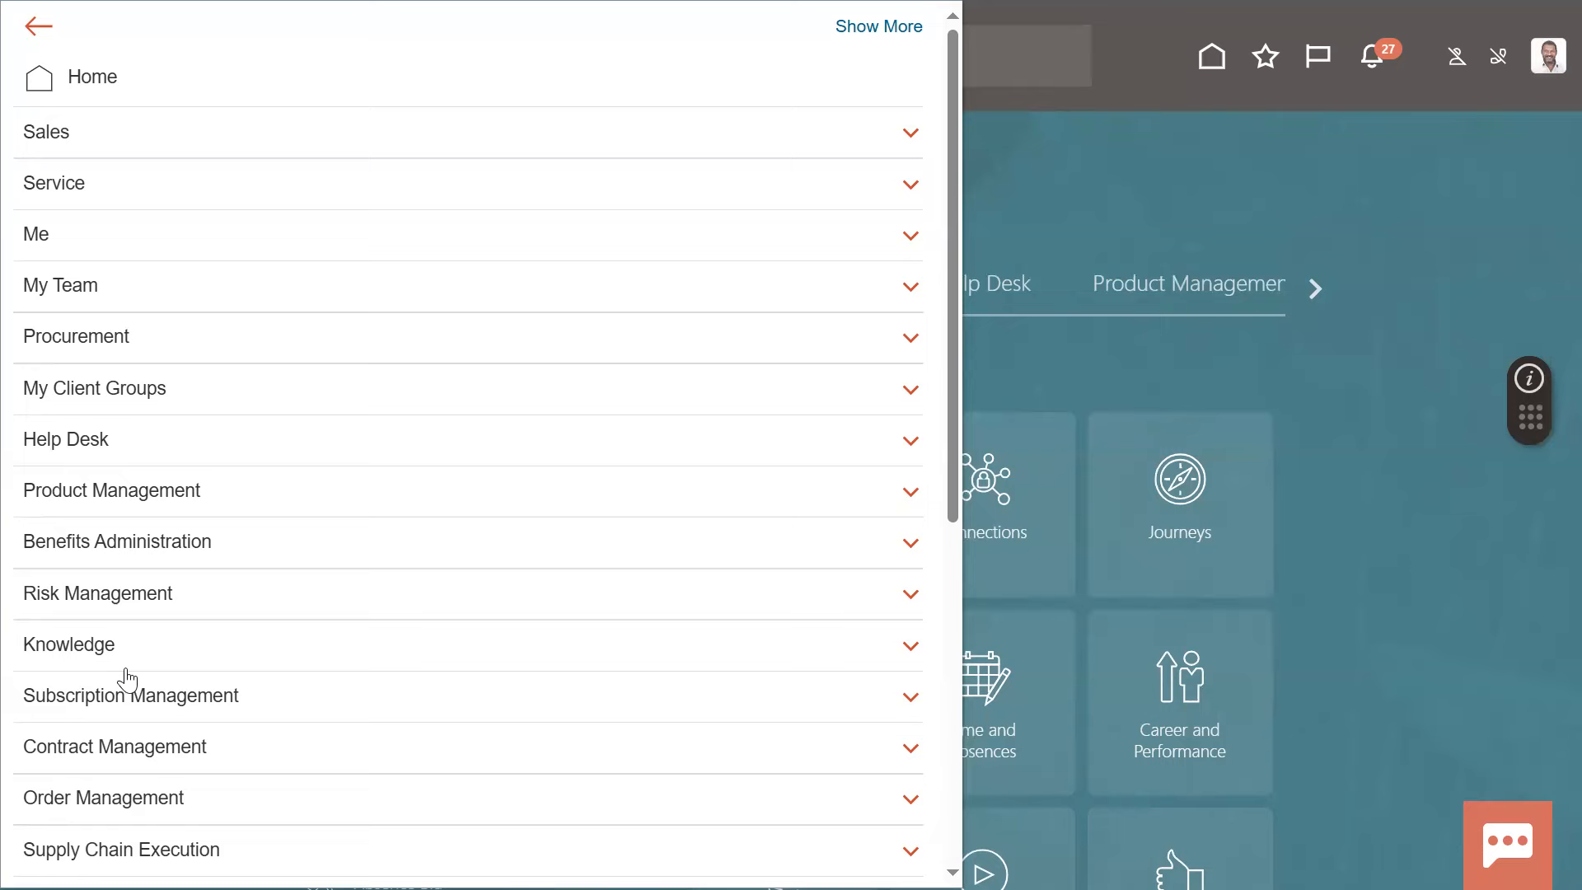
left_click(1229, 136)
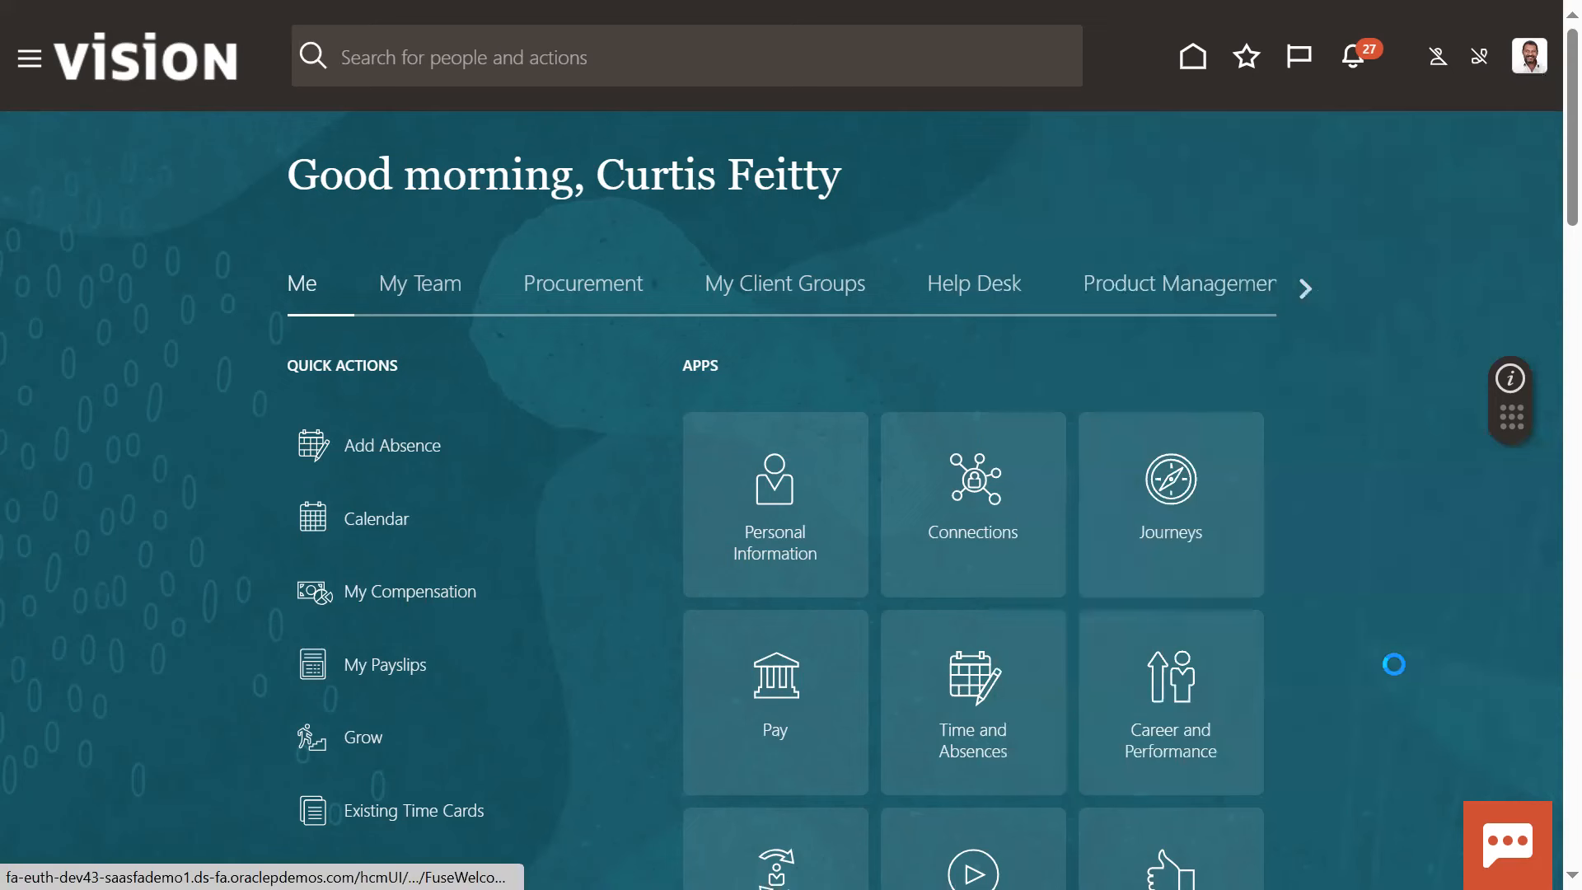
left_click(1069, 430)
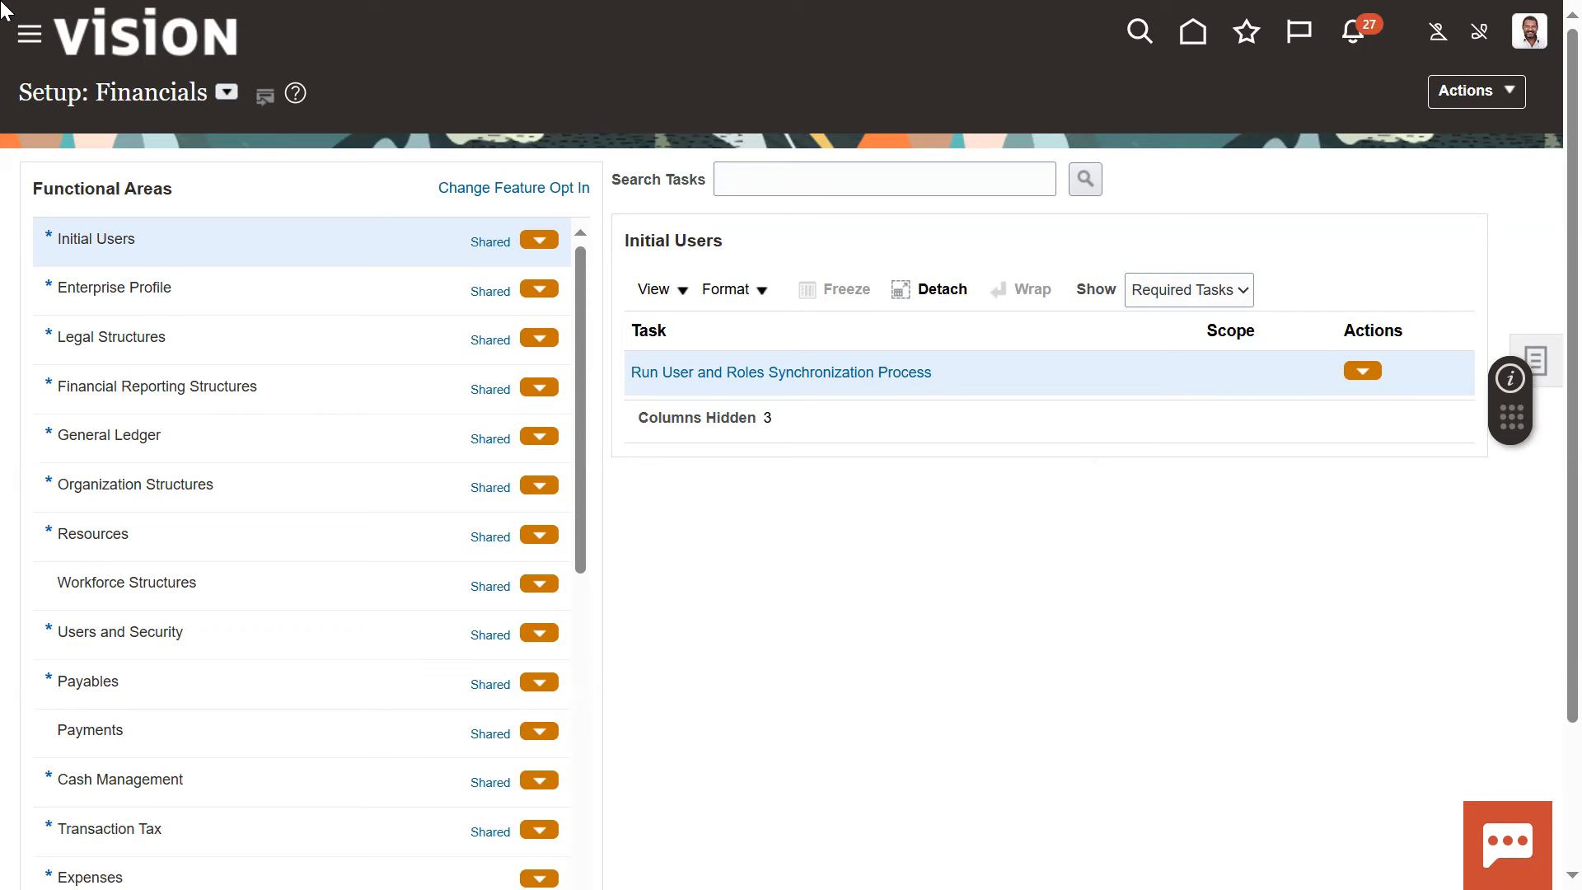
Browse the list of setup offerings, including Manufacturing and Supply Chain Materials Management, Order Management and Procurement
left_click(222, 94)
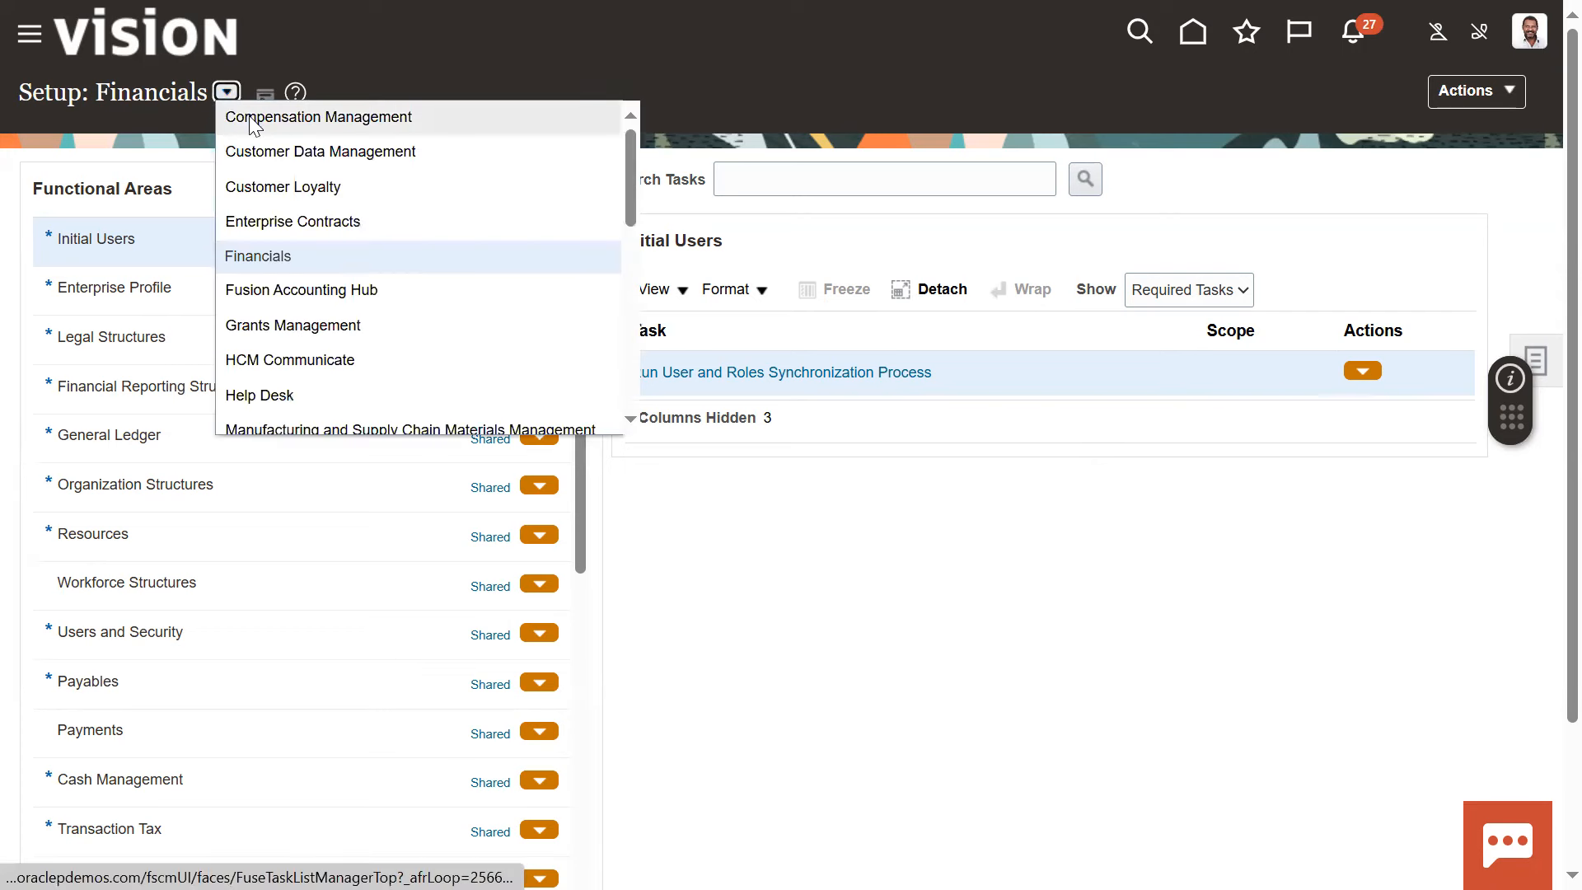
left_click_drag(631, 212, 628, 252)
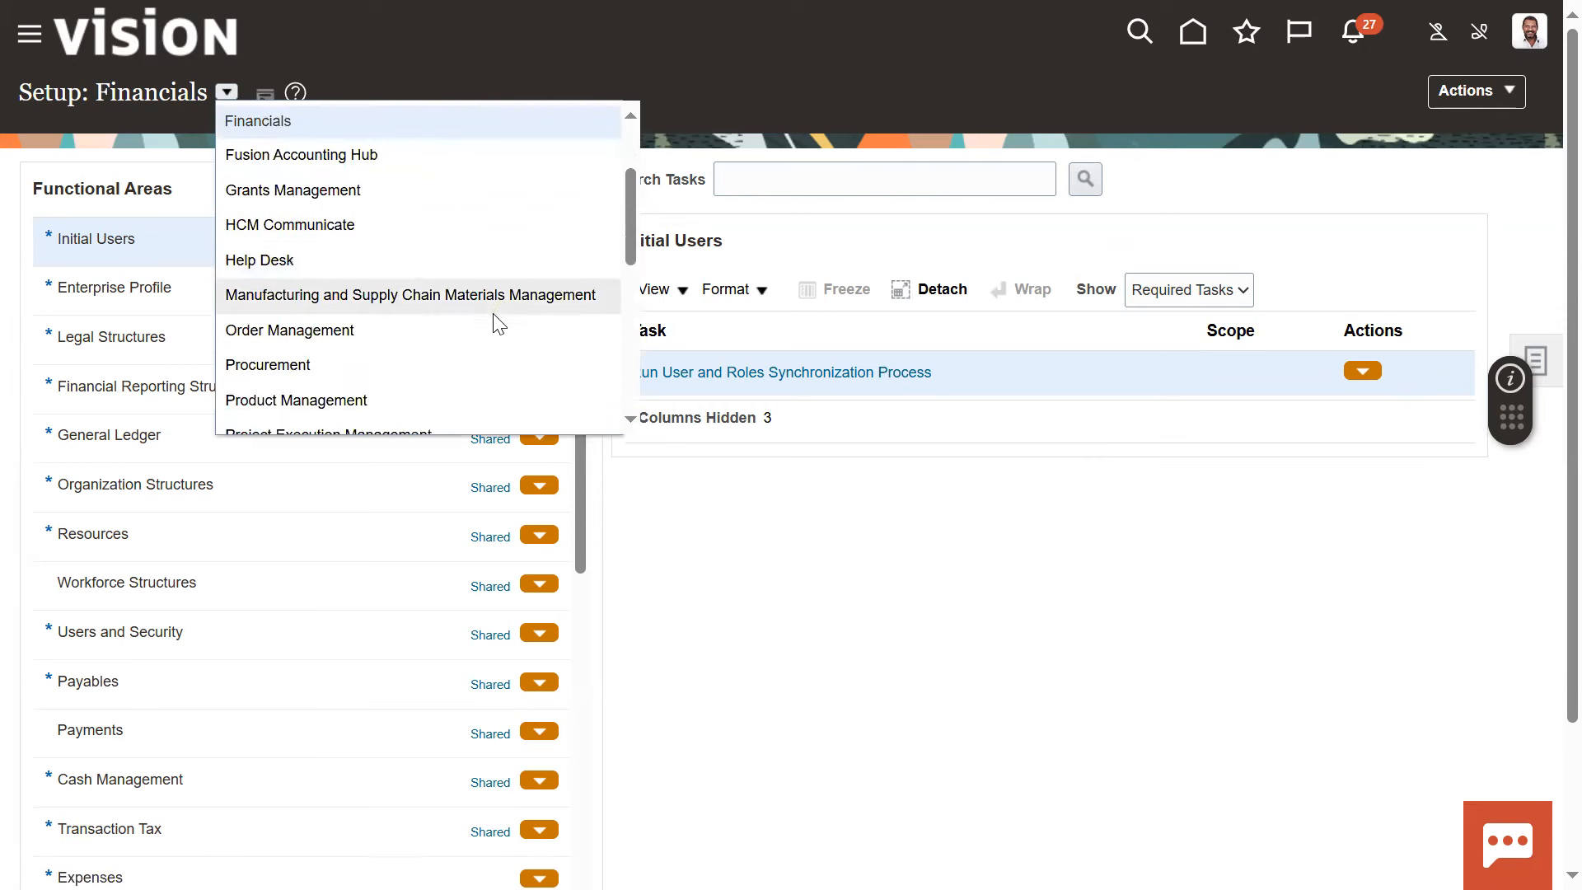
scroll(494, 321, "down", 1)
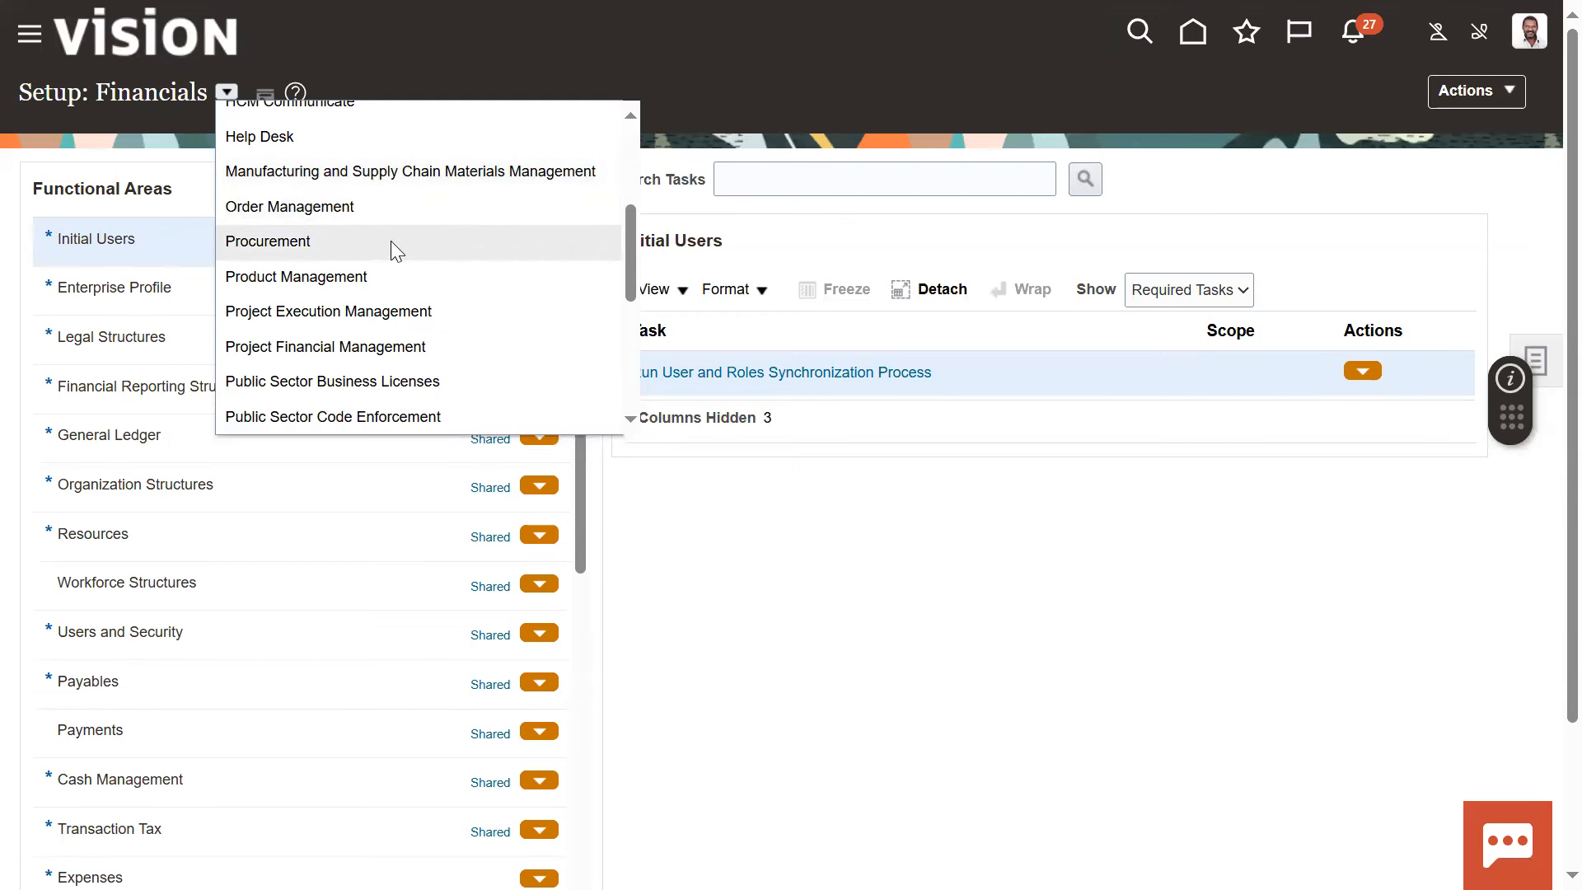
scroll(390, 241, "down", 1)
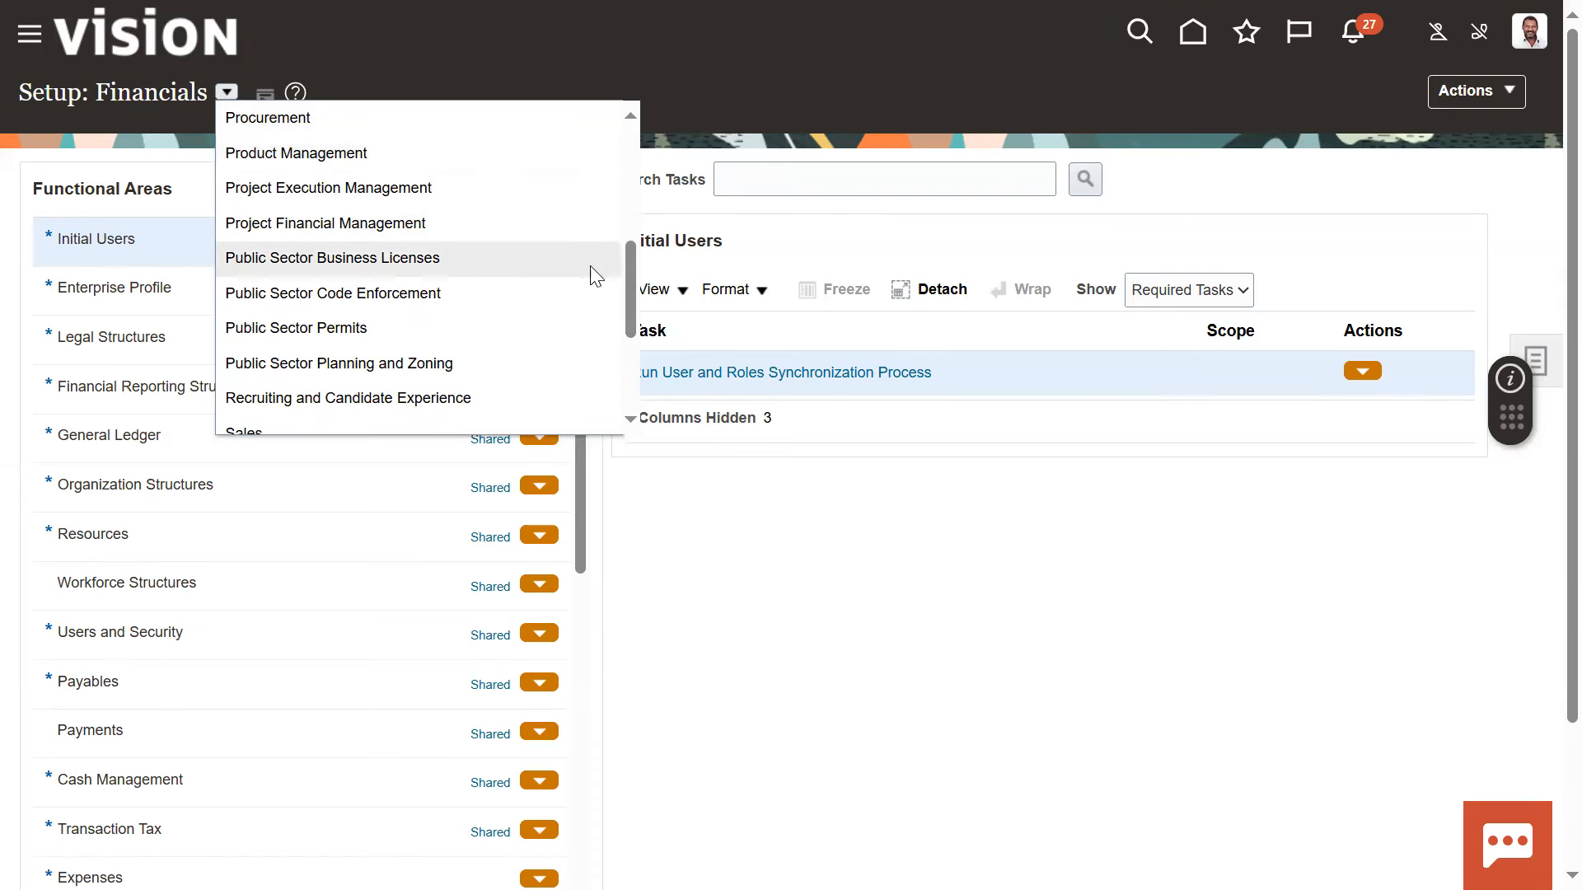
left_click_drag(626, 281, 624, 239)
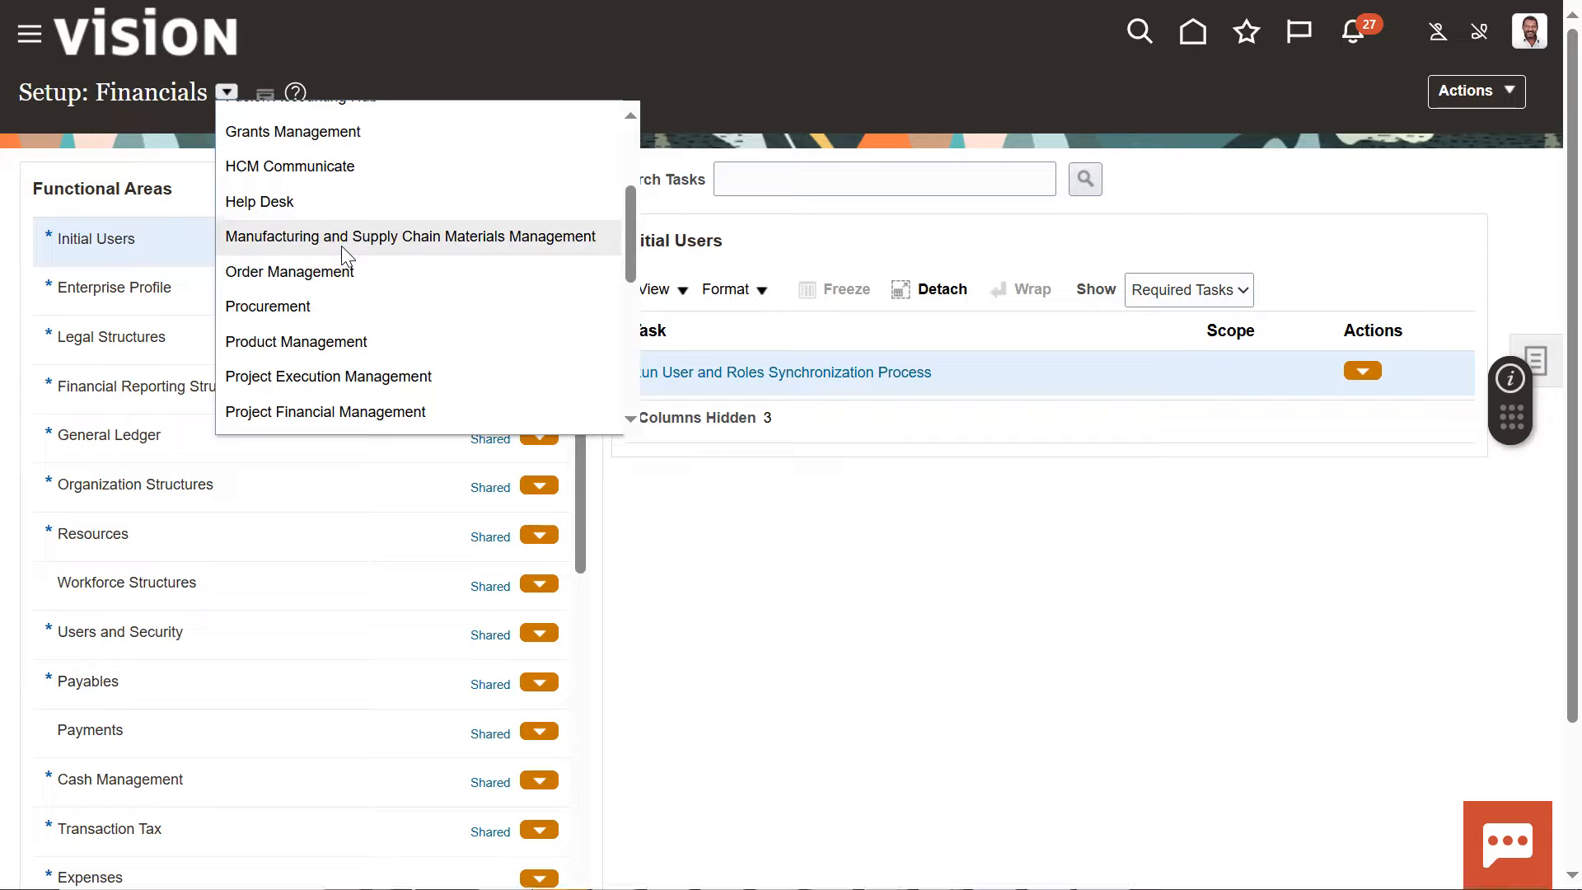
Switch back to the Notepad++ notes and highlight the "1.User Emp Account" line
key("alt+Tab")
key("alt+Tab")
left_click(372, 193)
left_click_drag(412, 156, 95, 165)
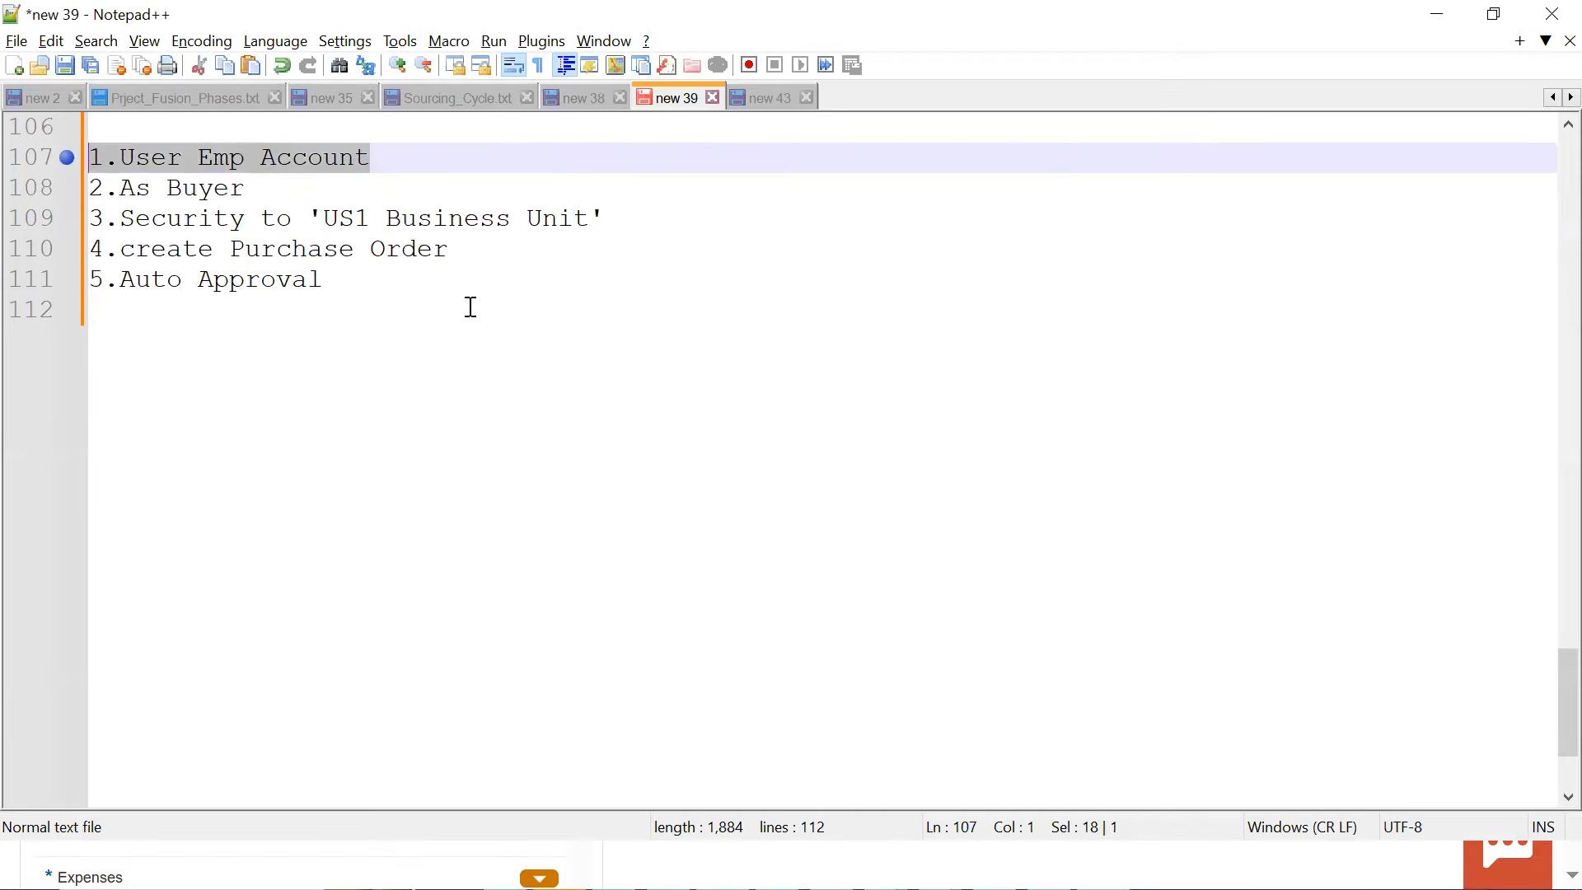
Switch back to Oracle Fusion and change the setup offering from Financials to Procurement
key("alt+Tab")
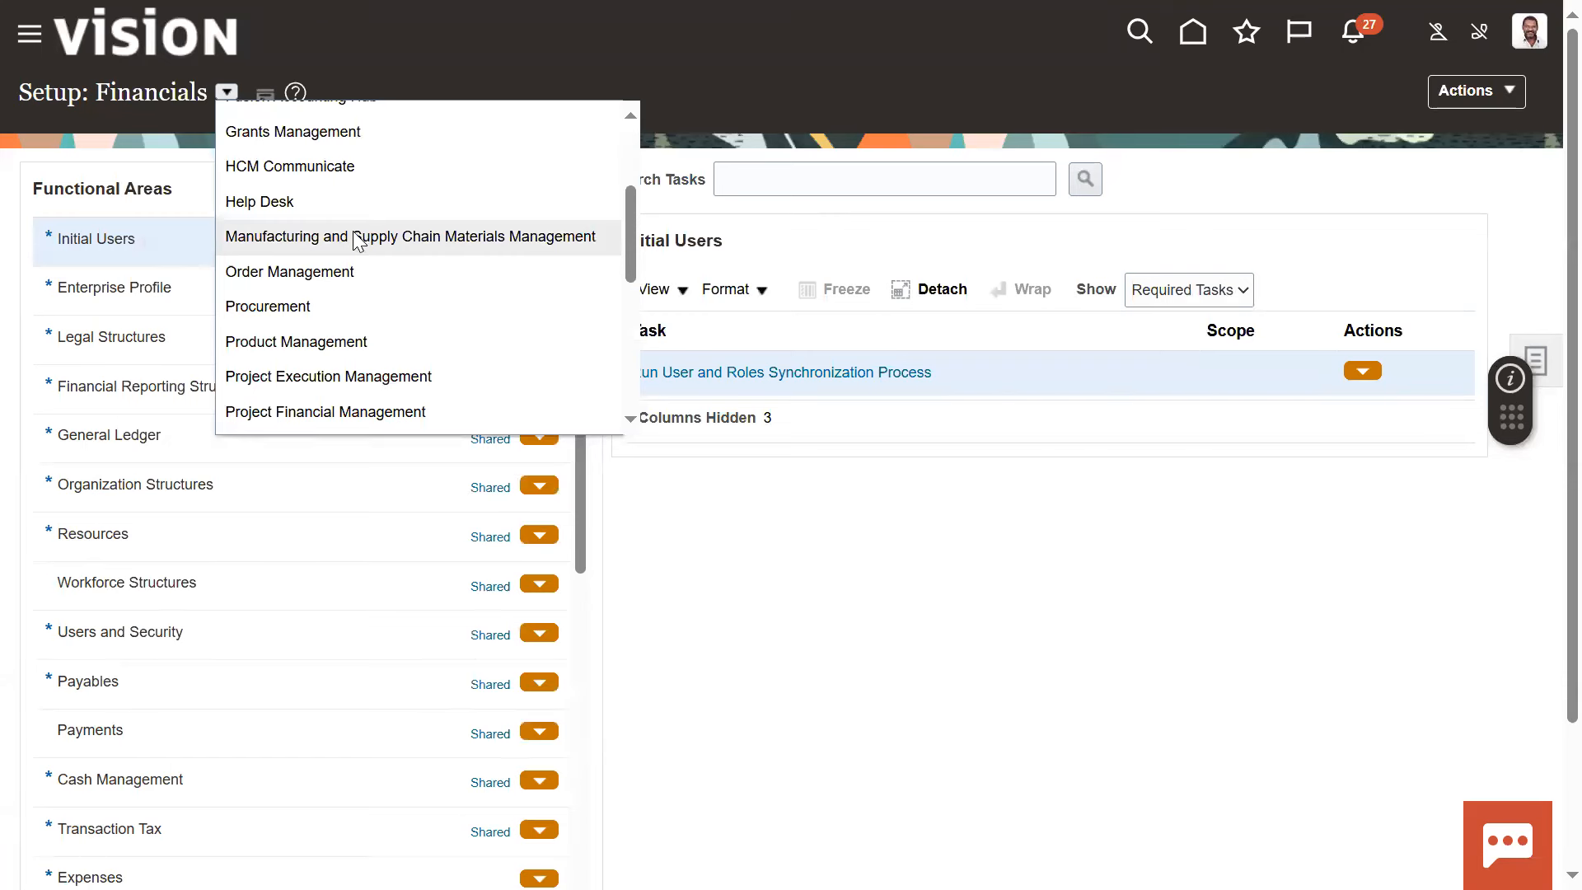
scroll(303, 317, "down", 1)
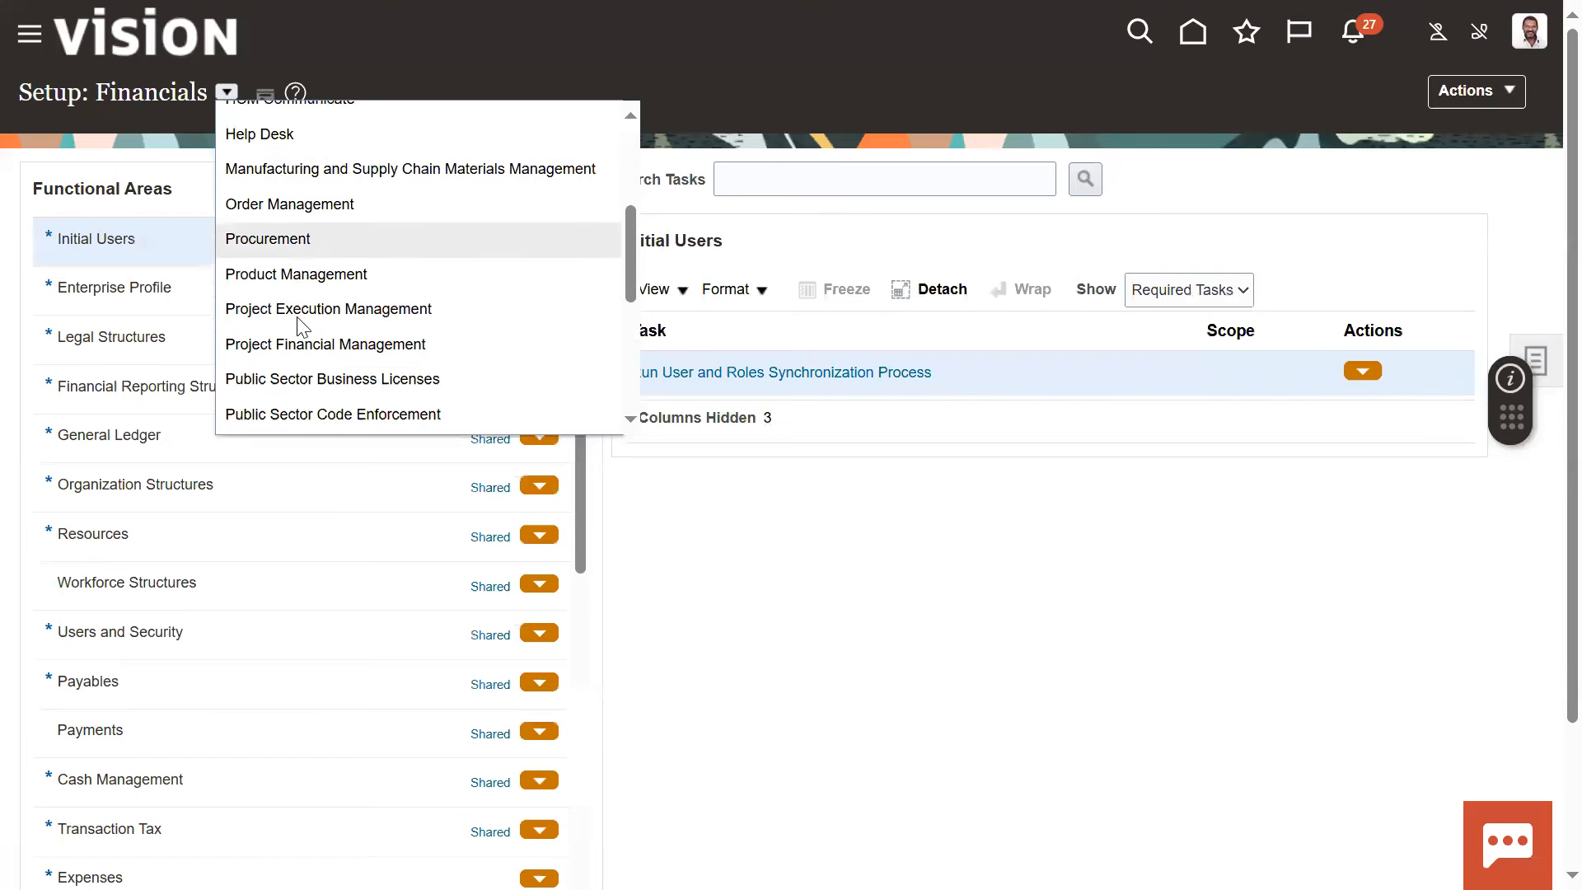
scroll(303, 328, "down", 3)
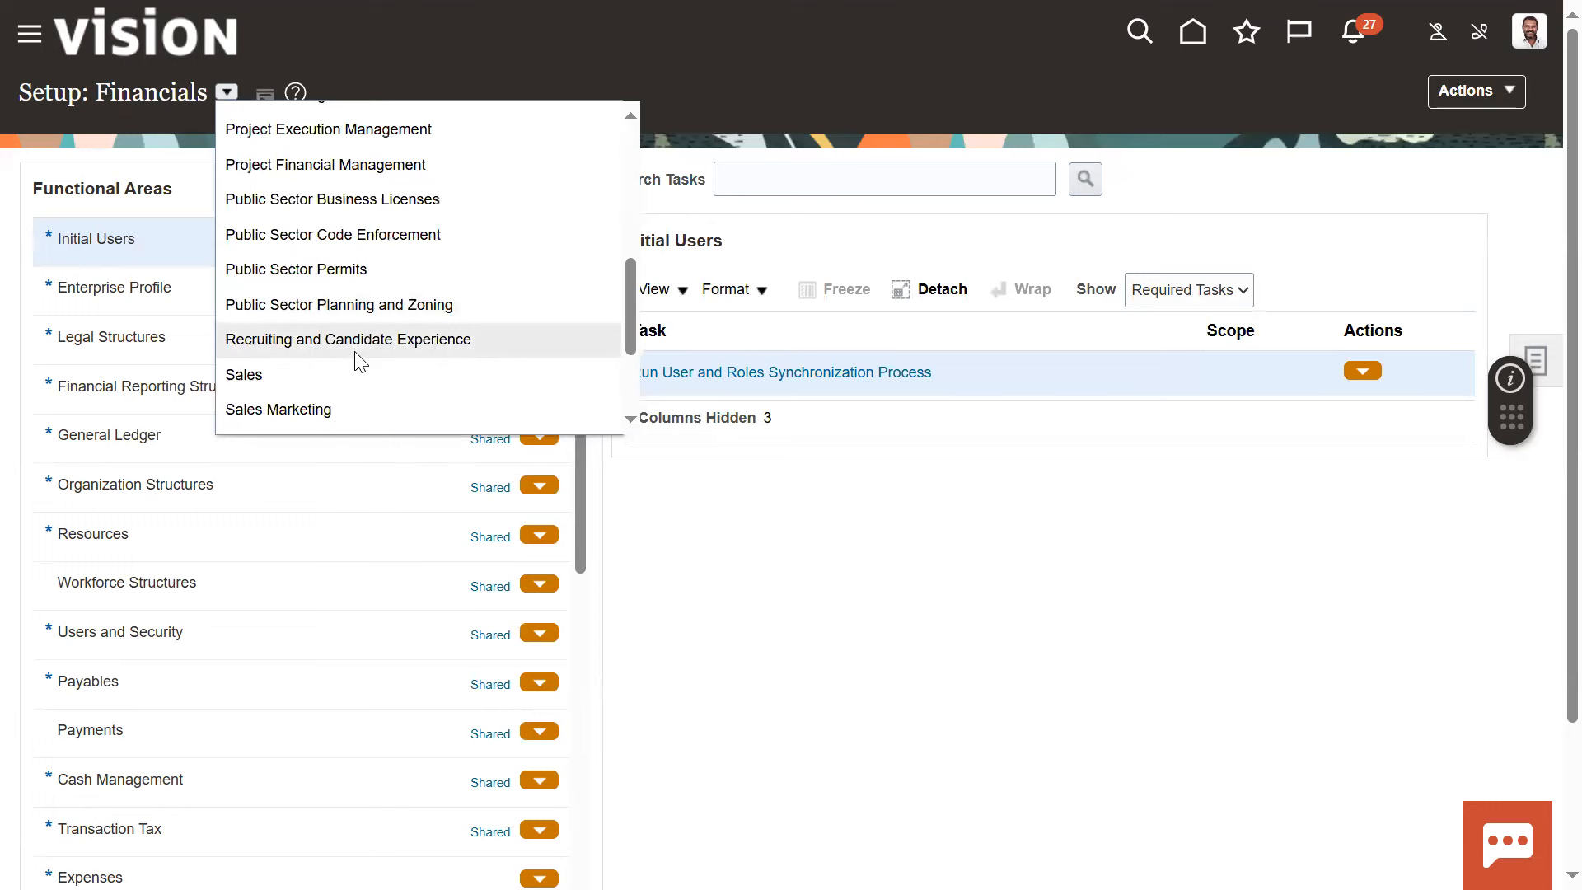
scroll(365, 336, "up", 1)
scroll(372, 377, "down", 2)
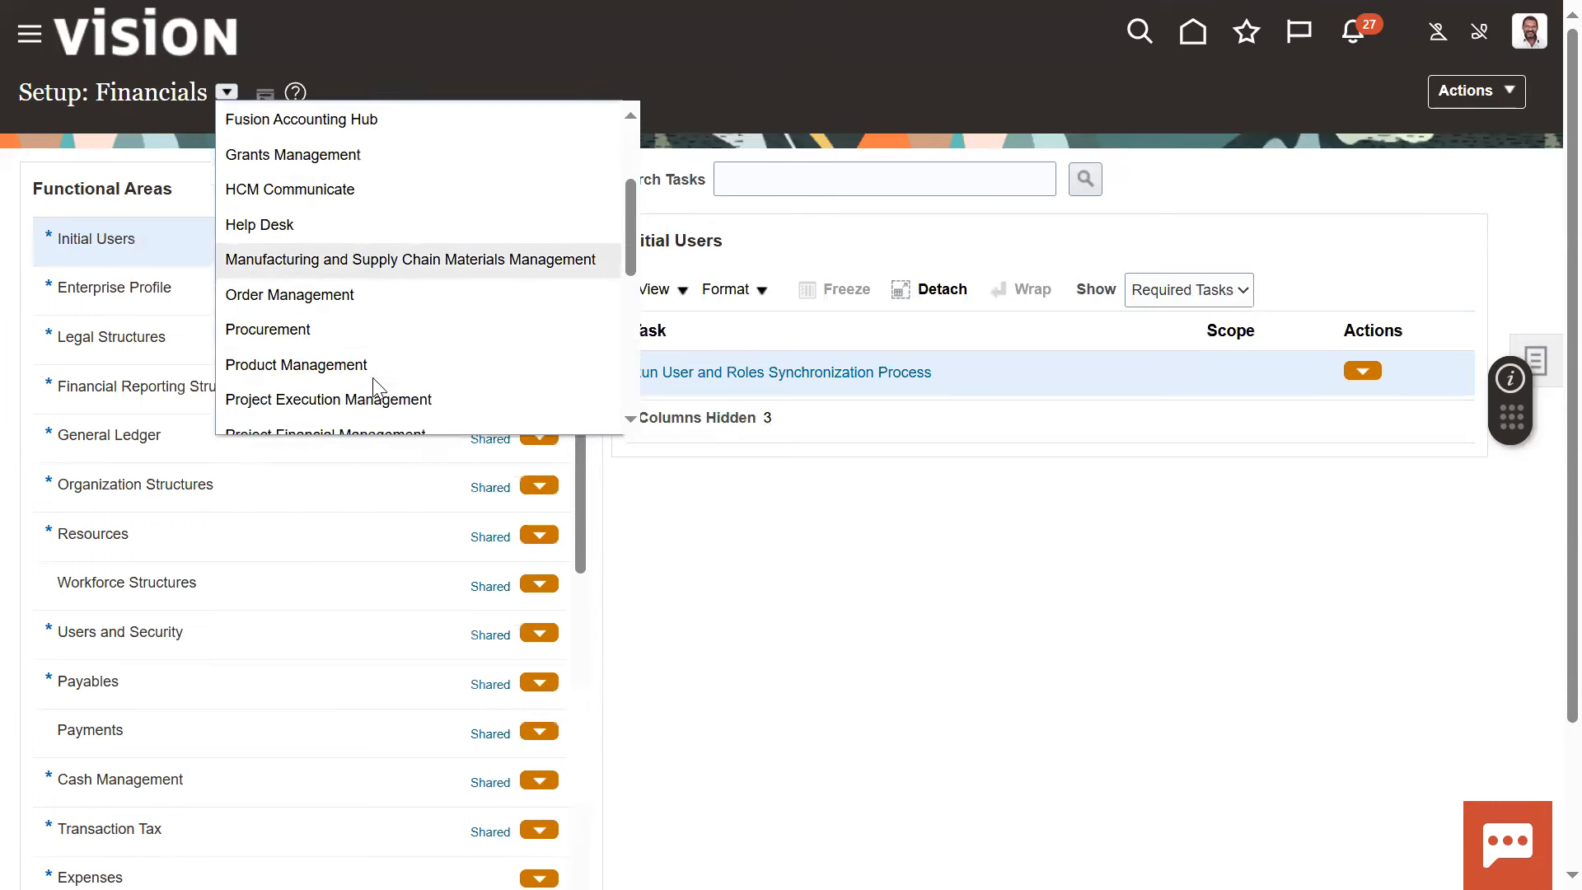
left_click(343, 308)
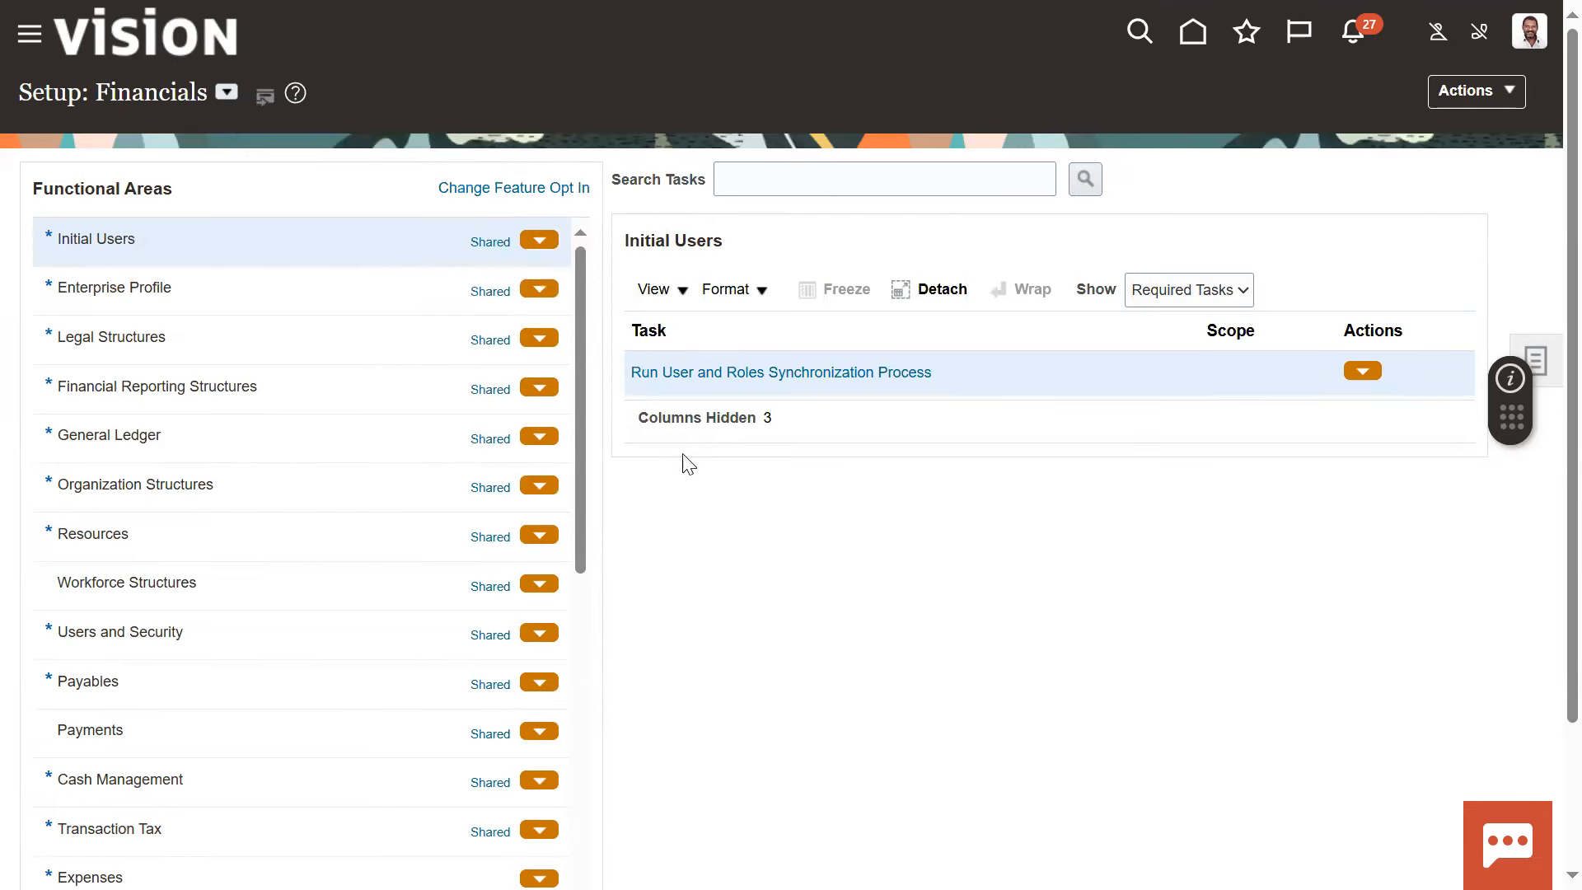
Search the setup tasks for "manage user", open the Manage Users task and start creating a new user
left_click(772, 165)
type("manage user")
key("Return")
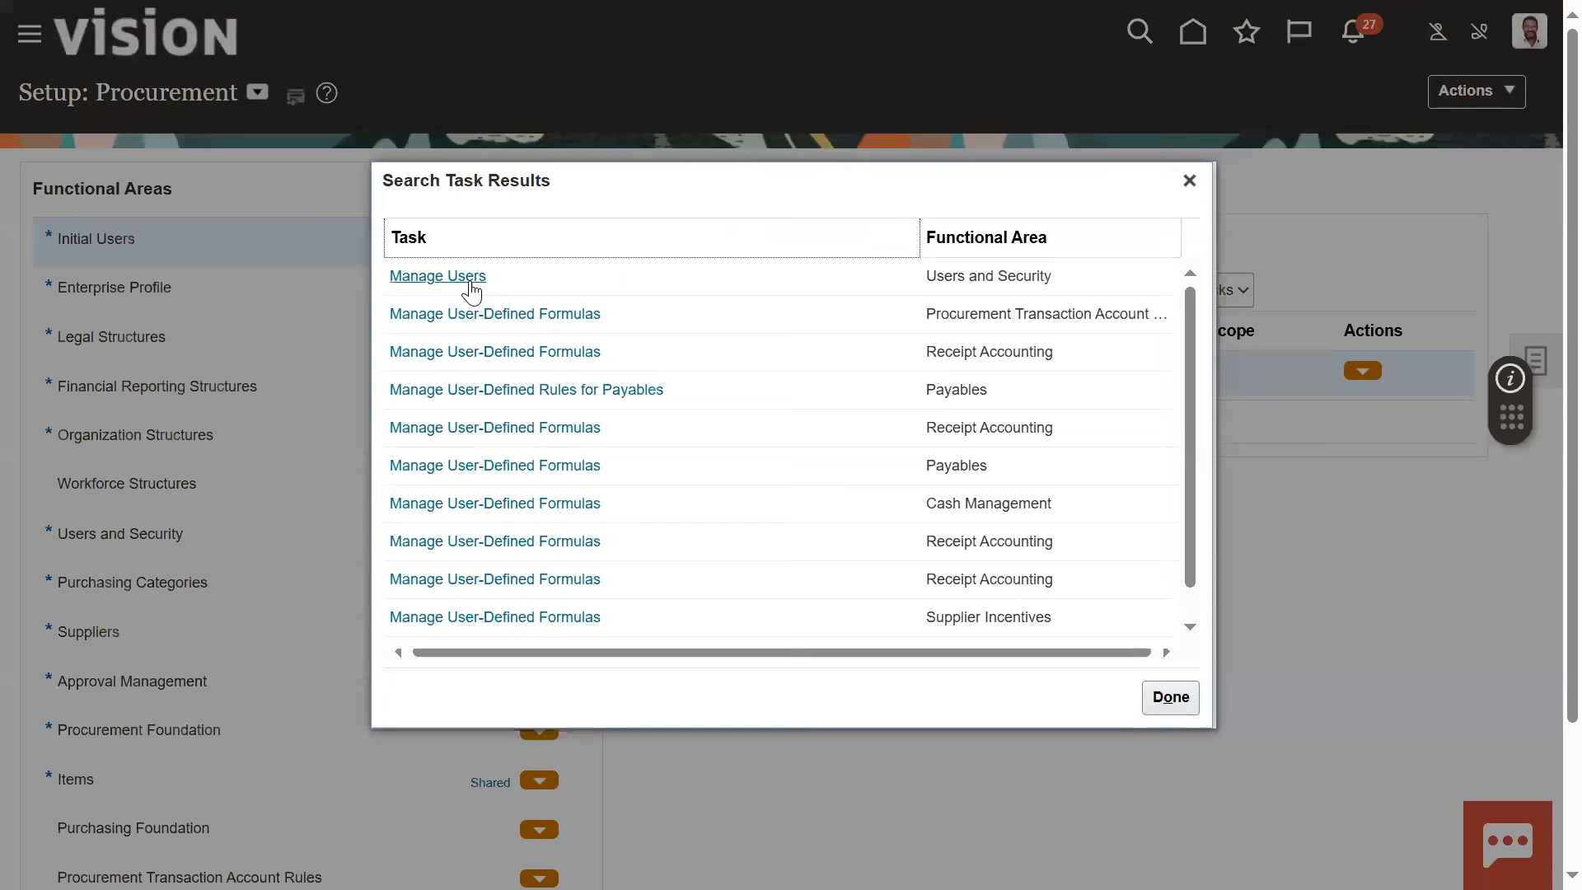
left_click(468, 283)
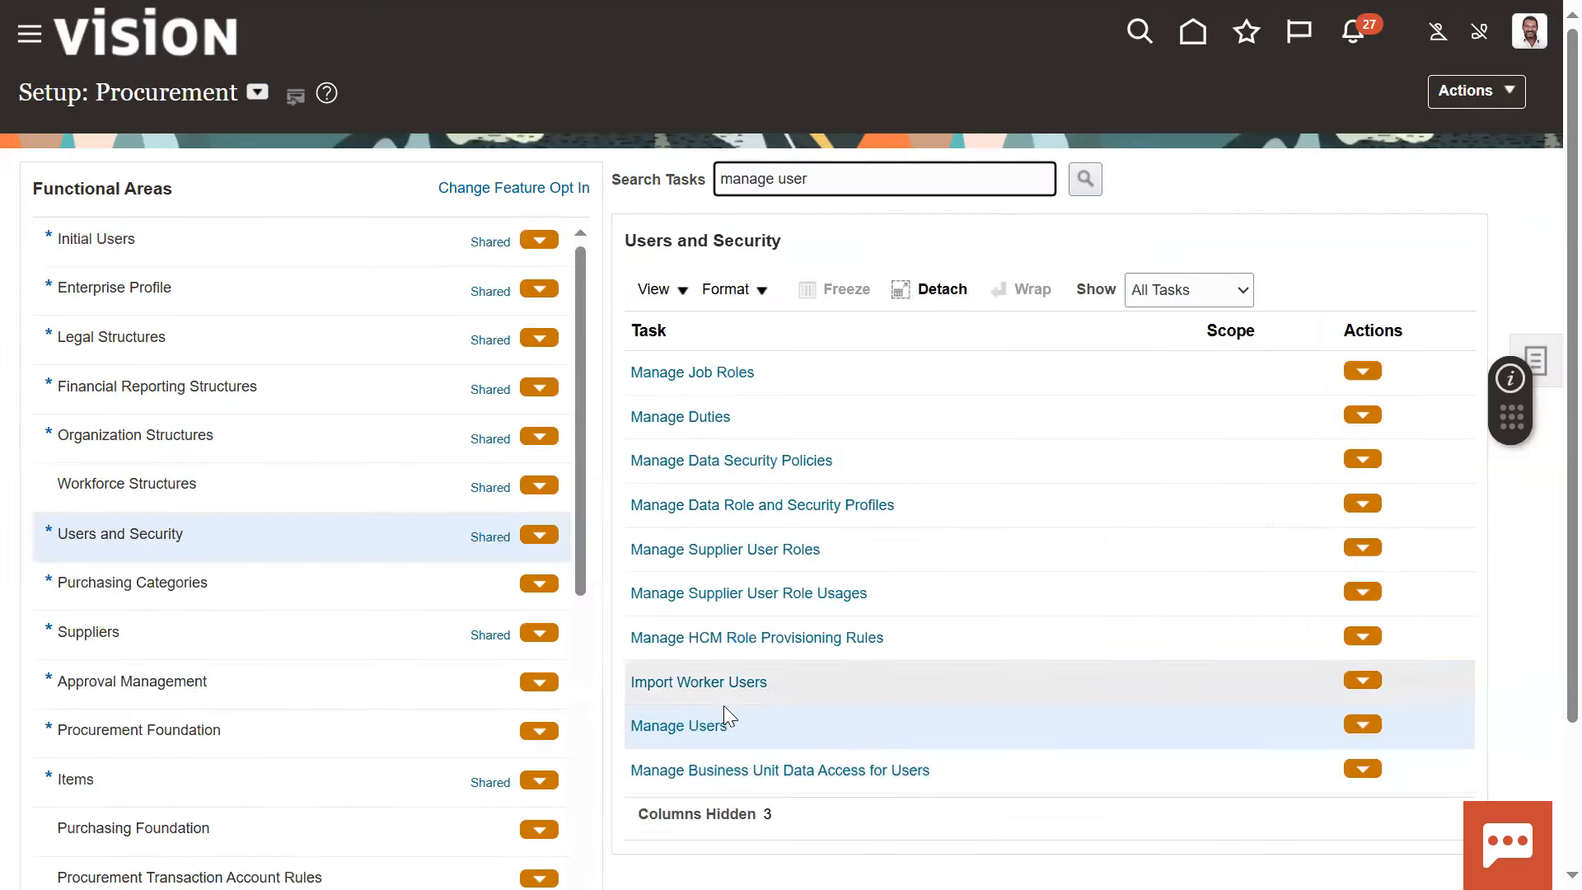
left_click(681, 726)
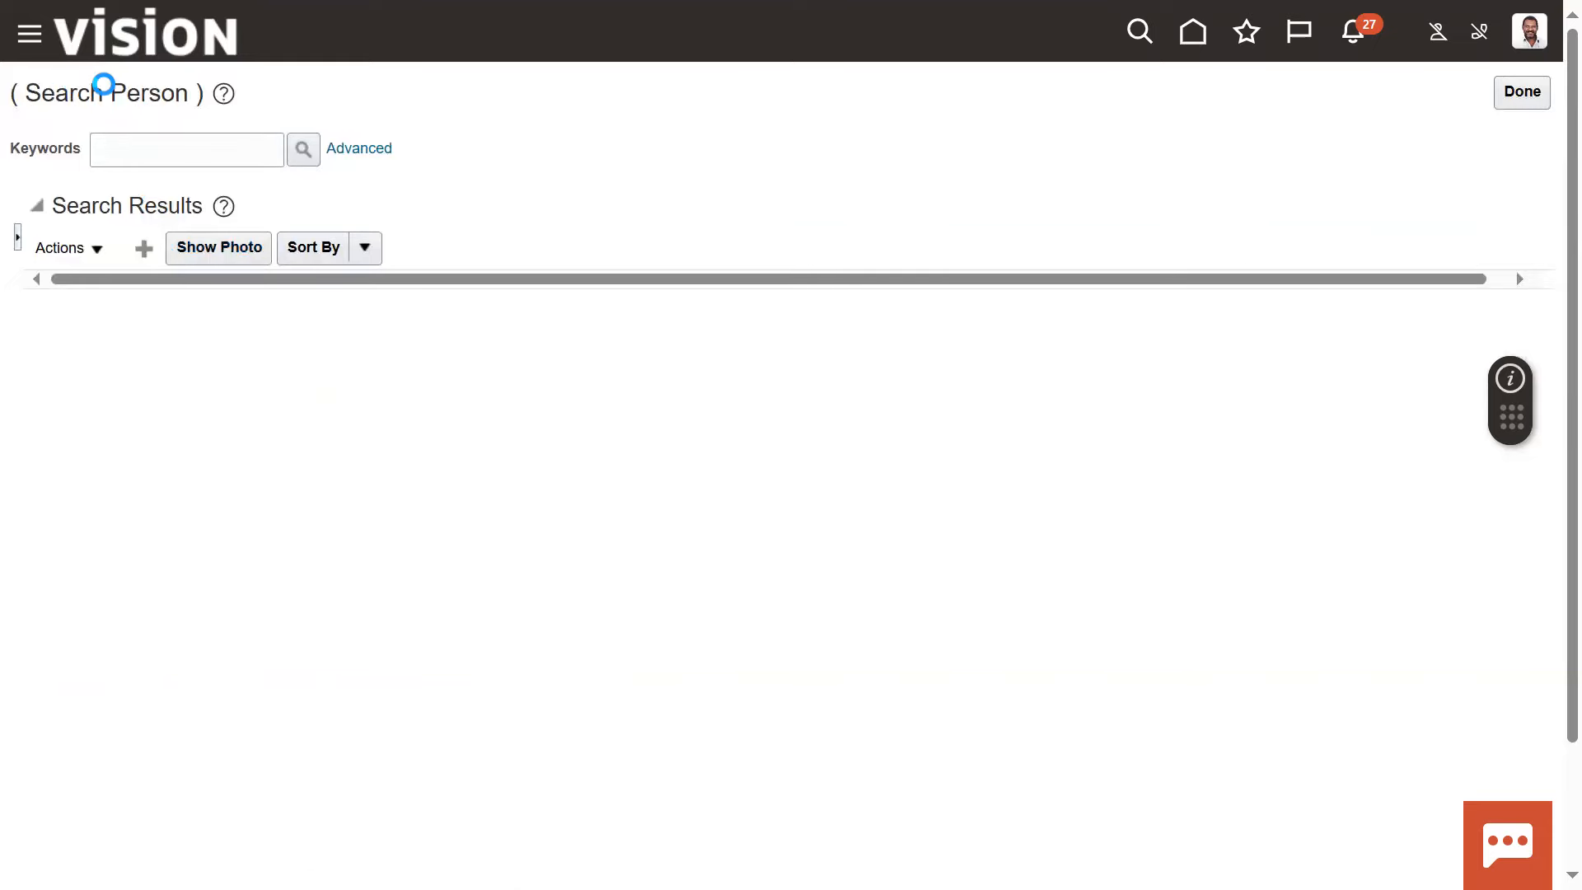
Enter the new user's last name and first name, and set the title to Mr
left_click(276, 240)
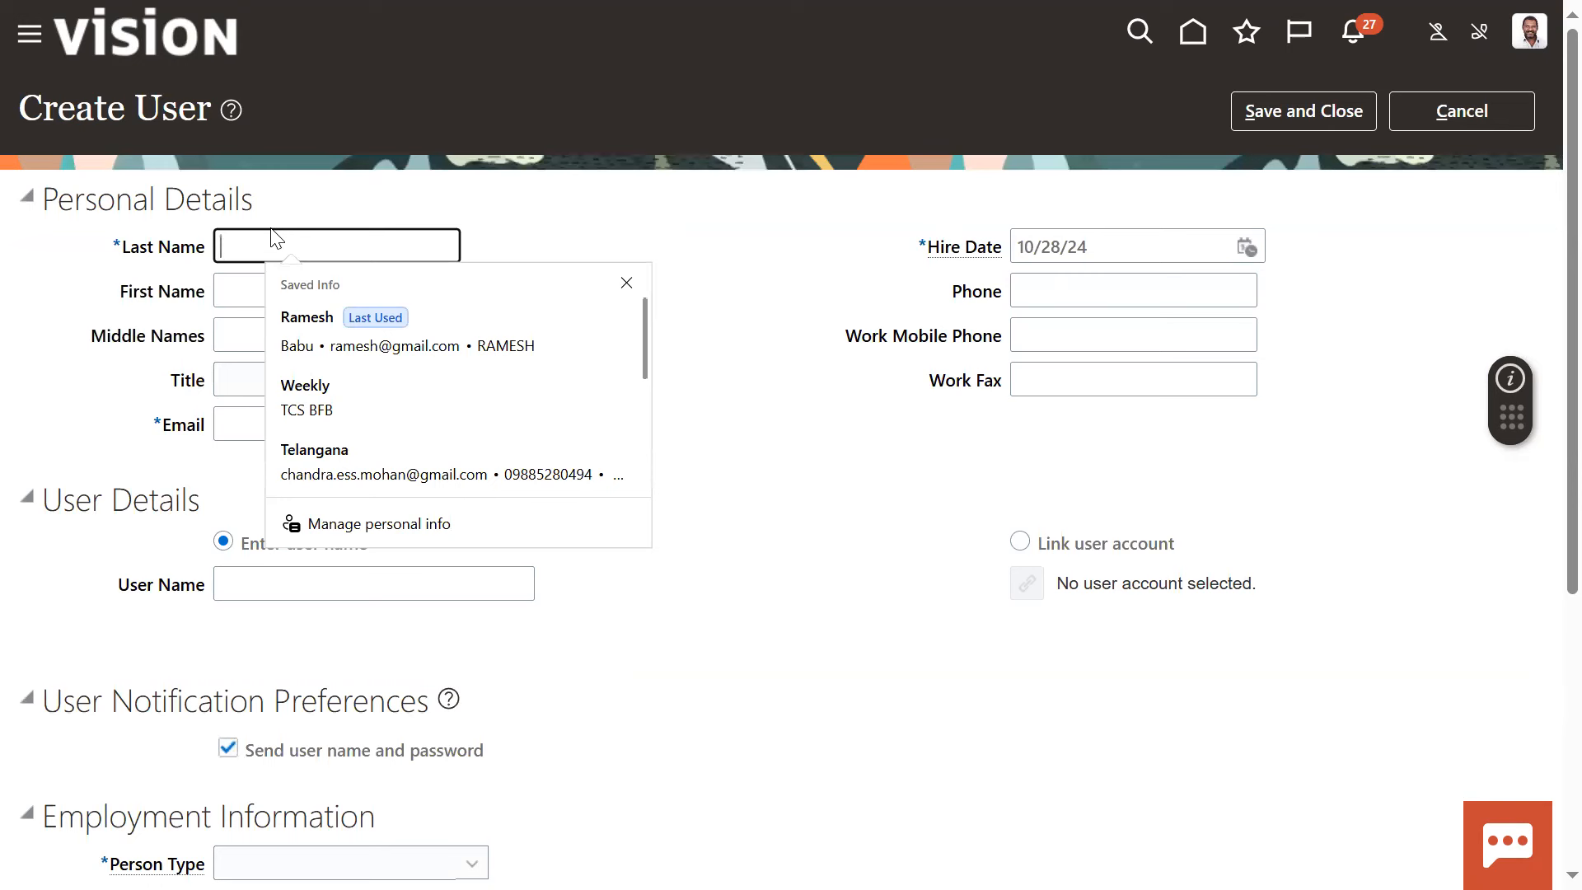
key("Tab")
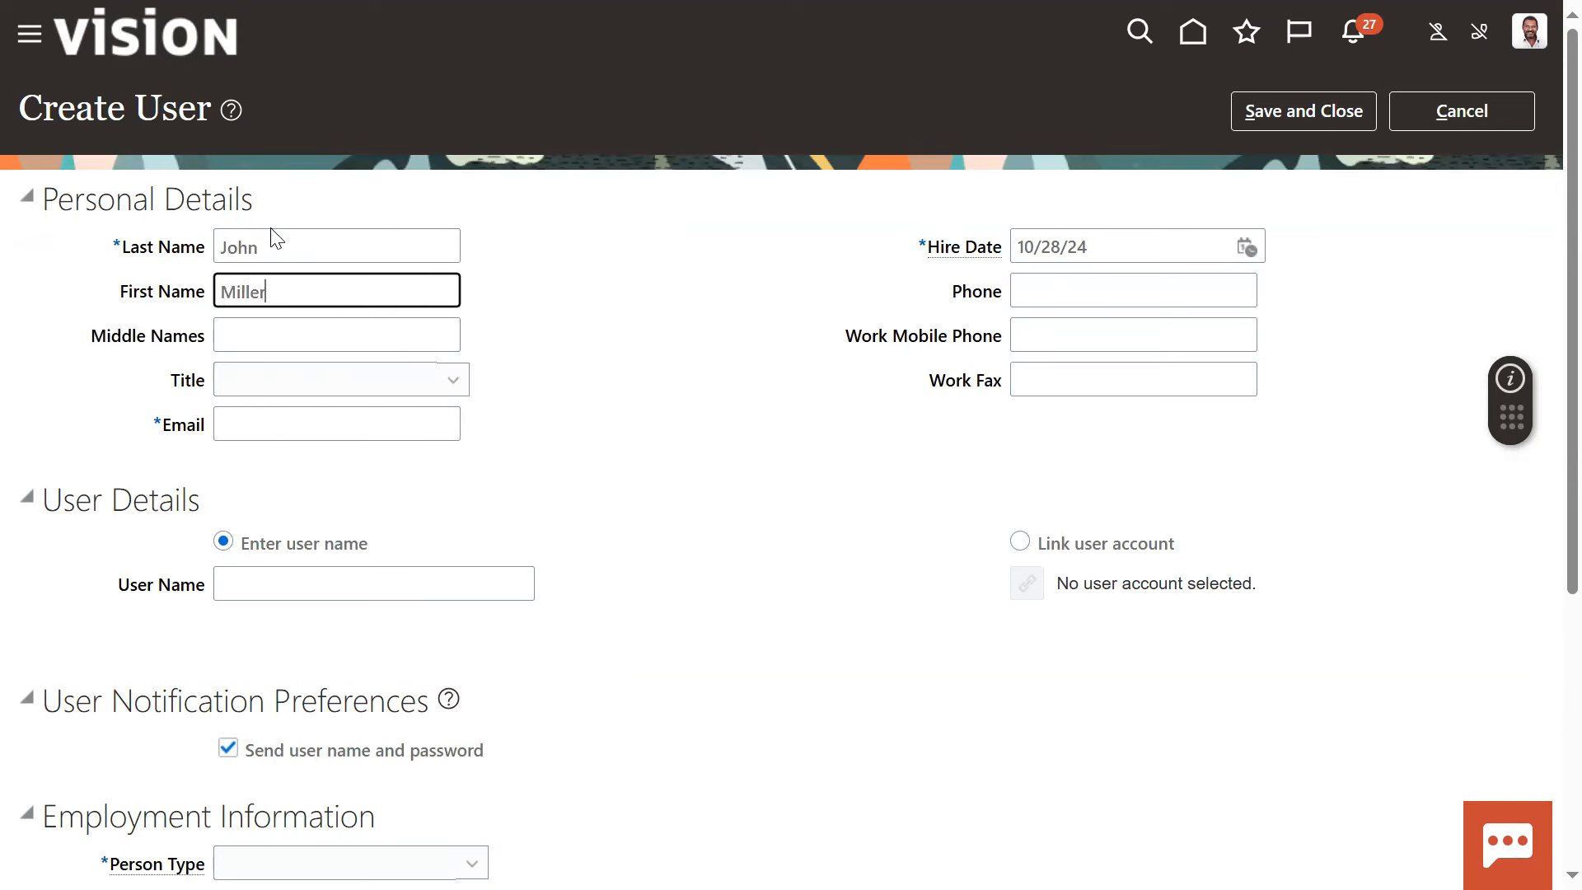
key("Tab")
key("Tab")
type("Miss")
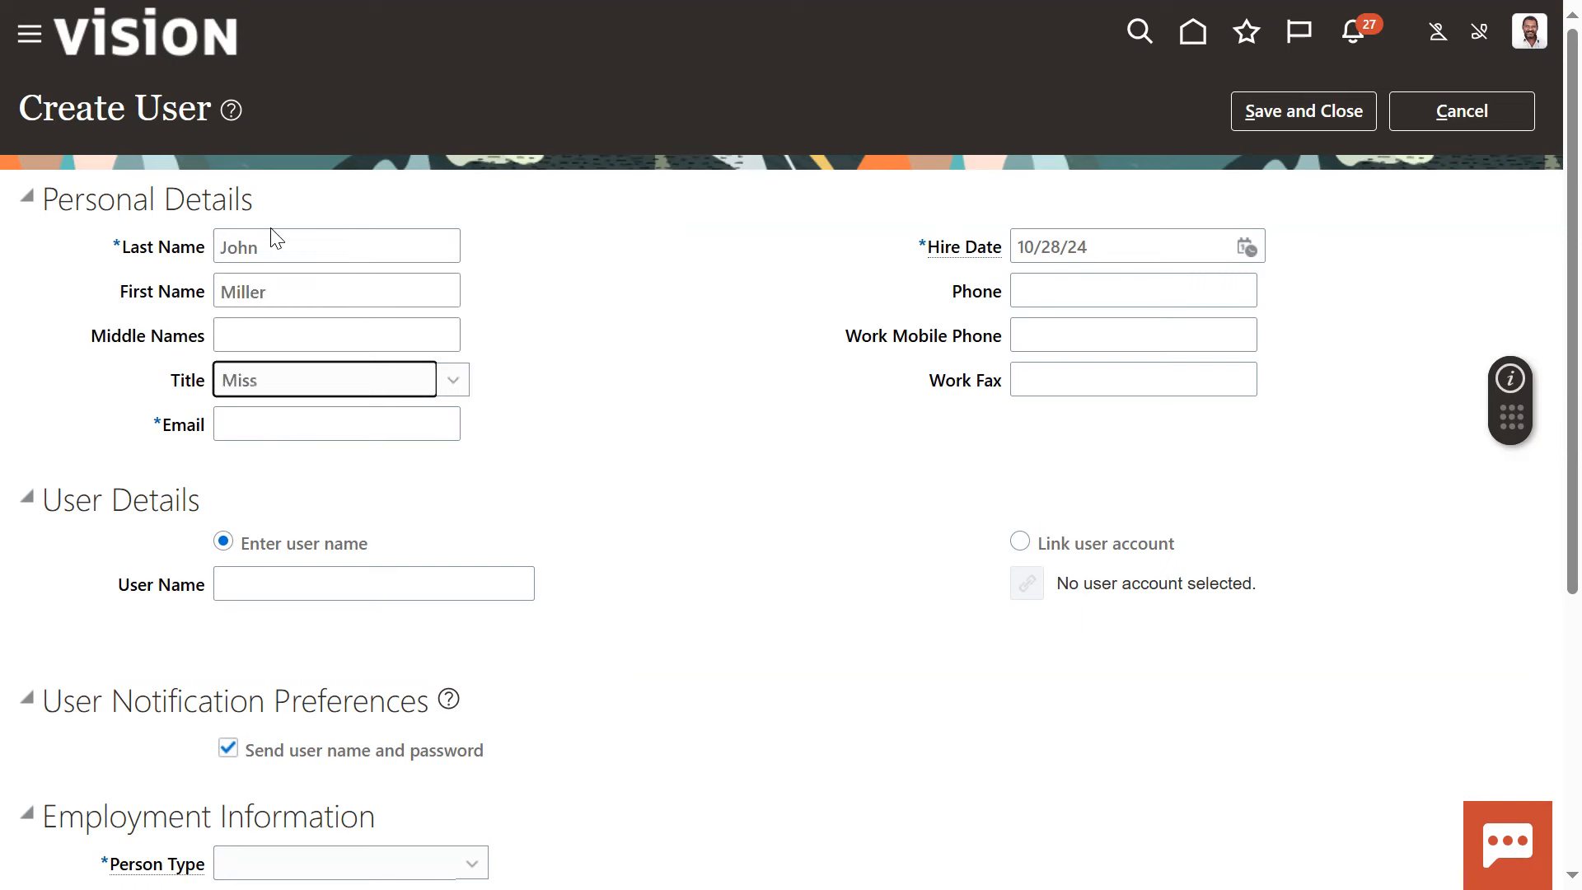
key("Down")
key("Tab")
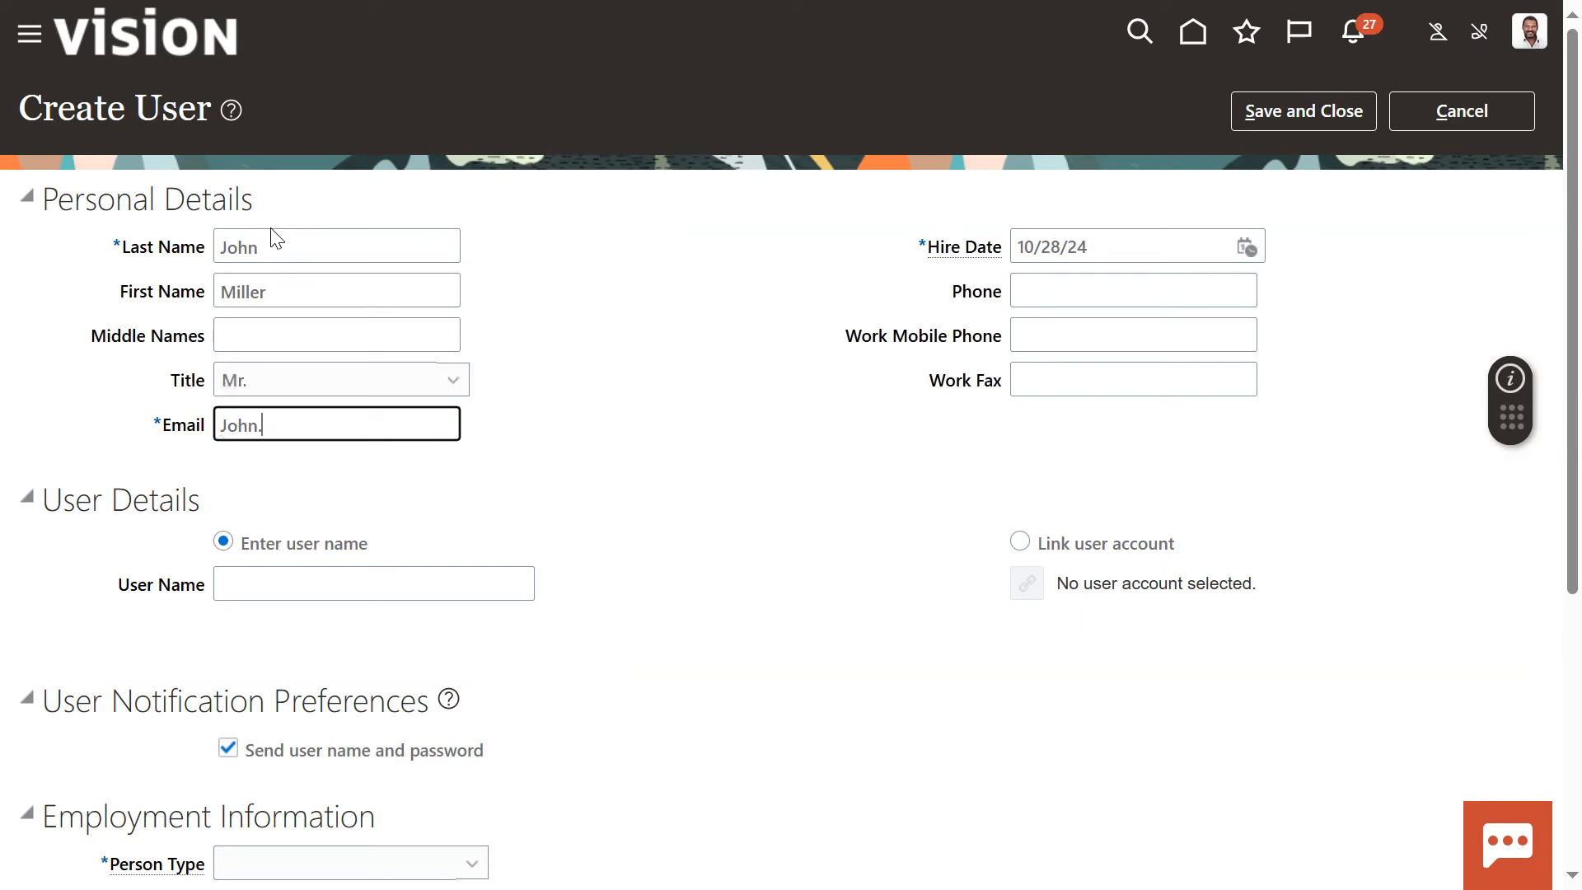
Enter the new user's email address and briefly highlight the User Details heading
left_click(38, 500)
left_click_drag(38, 499, 113, 503)
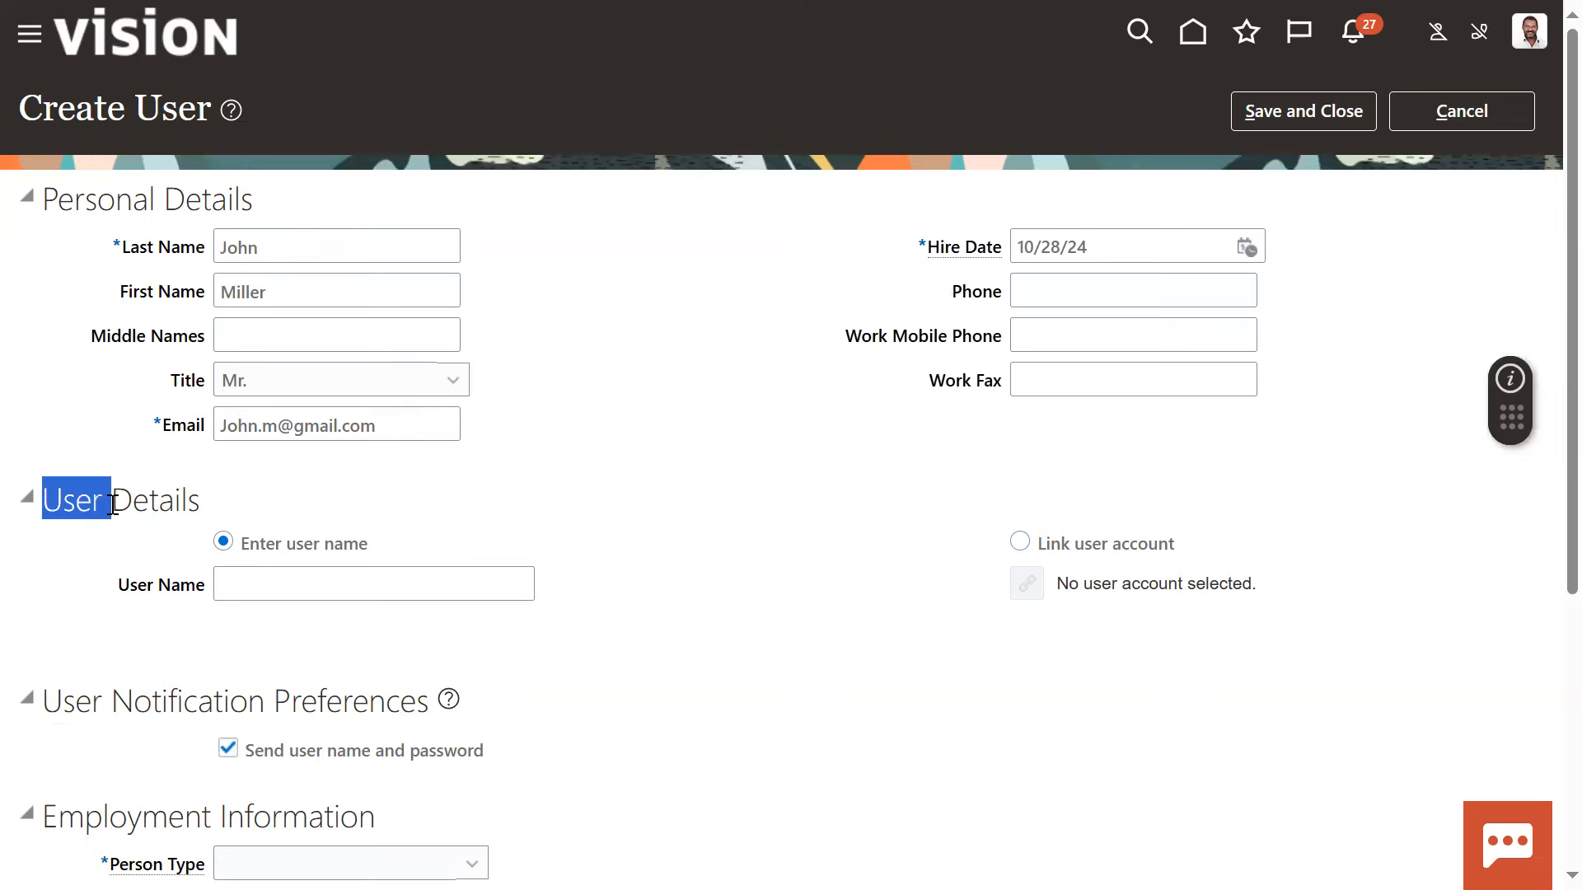
left_click(886, 377)
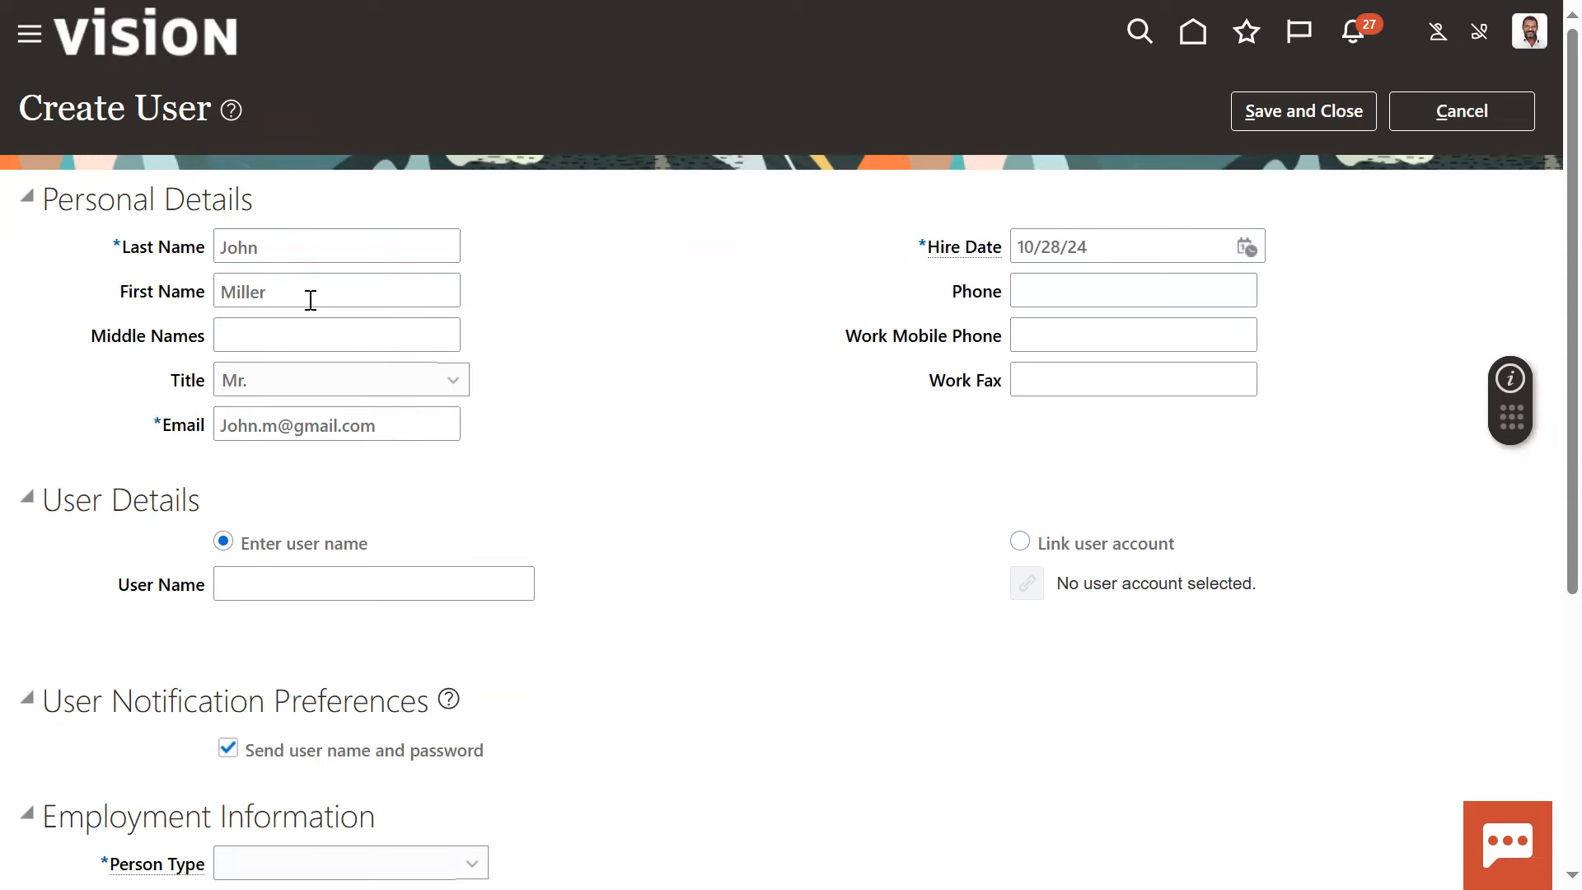
Enter the account's user name in the User Details section
left_click(324, 580)
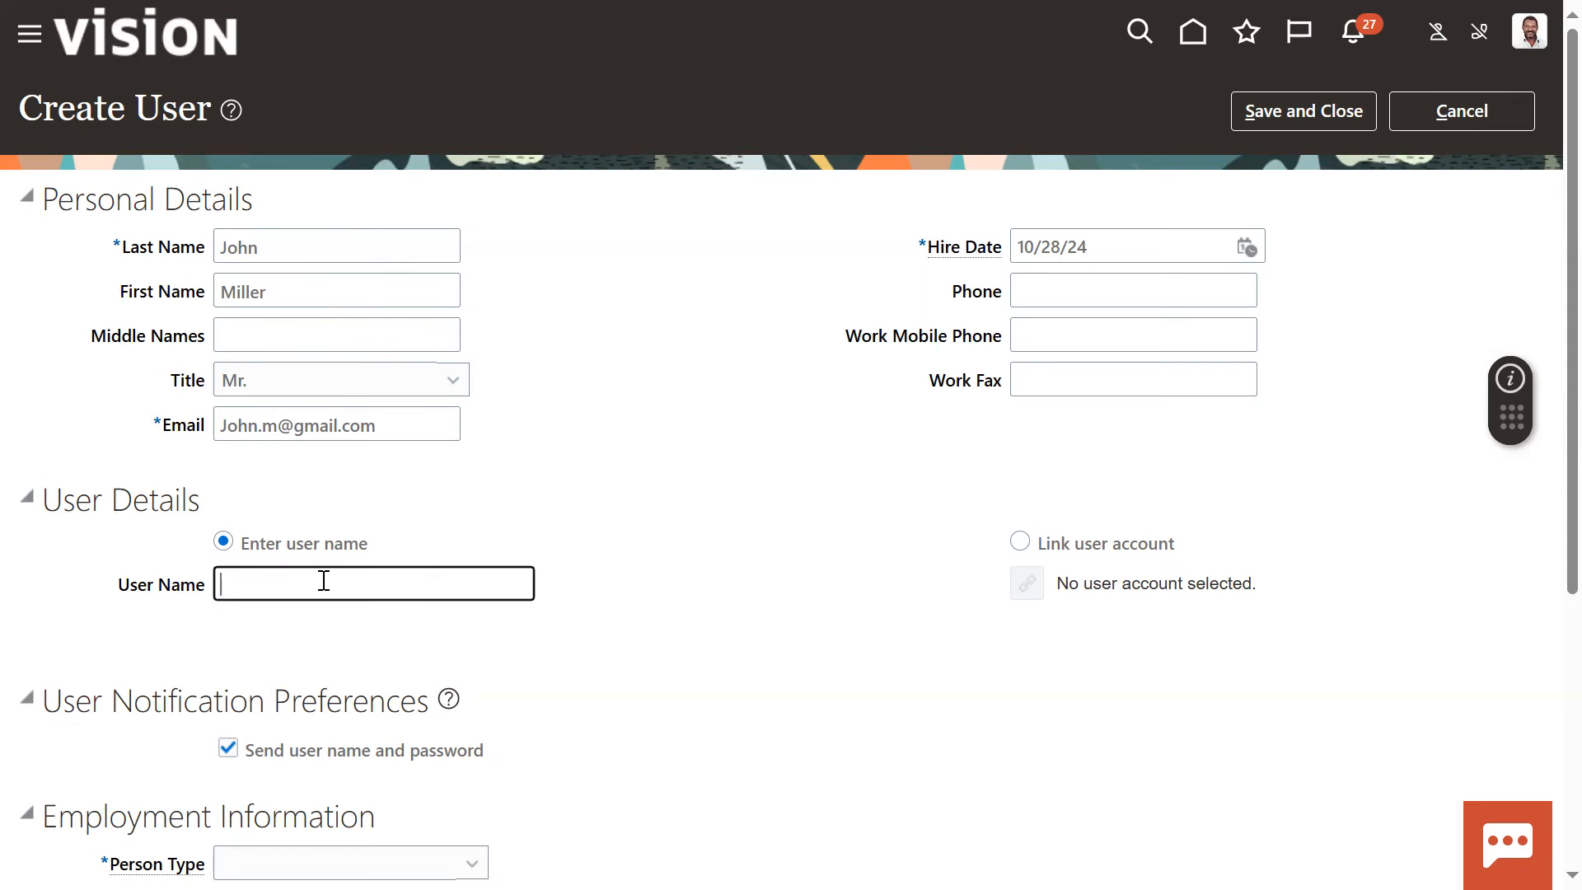
type("jj")
key("BackSpace")
key("BackSpace")
type("=")
type("jo")
key("BackSpace")
type("=")
key("BackSpace")
key("BackSpace")
type("john123")
left_click(779, 668)
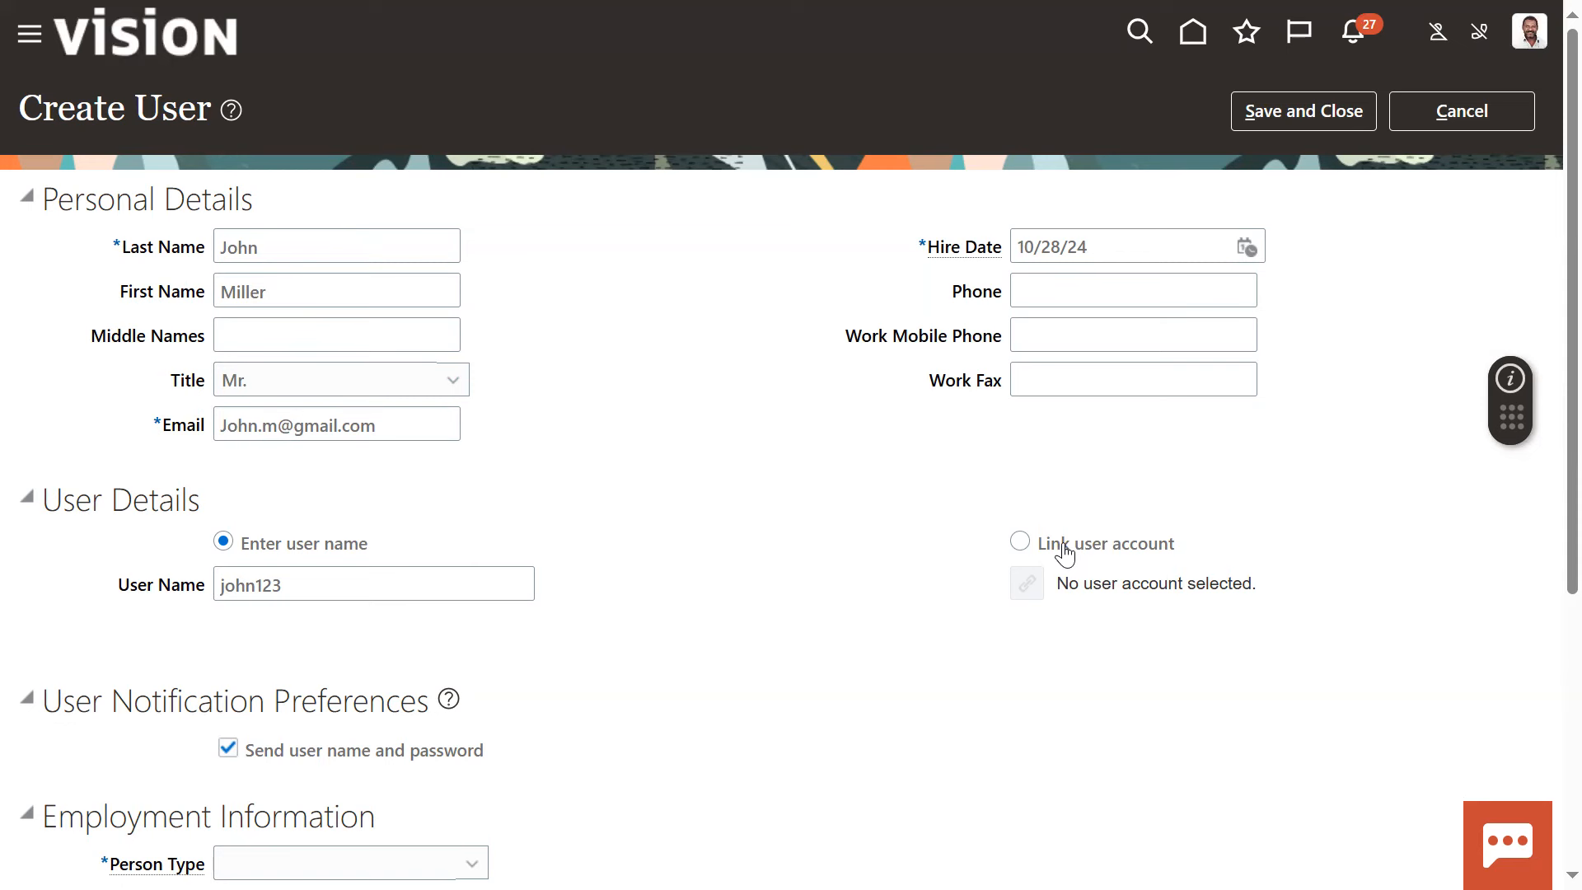
Highlight the Personal Details and User Details headings in turn, and clear the highlight
left_click_drag(45, 202, 274, 217)
left_click_drag(46, 498, 197, 504)
left_click(662, 595)
Set the person type to Employee and highlight the required Legal Employer and Business Unit labels
scroll(585, 550, "down", 3)
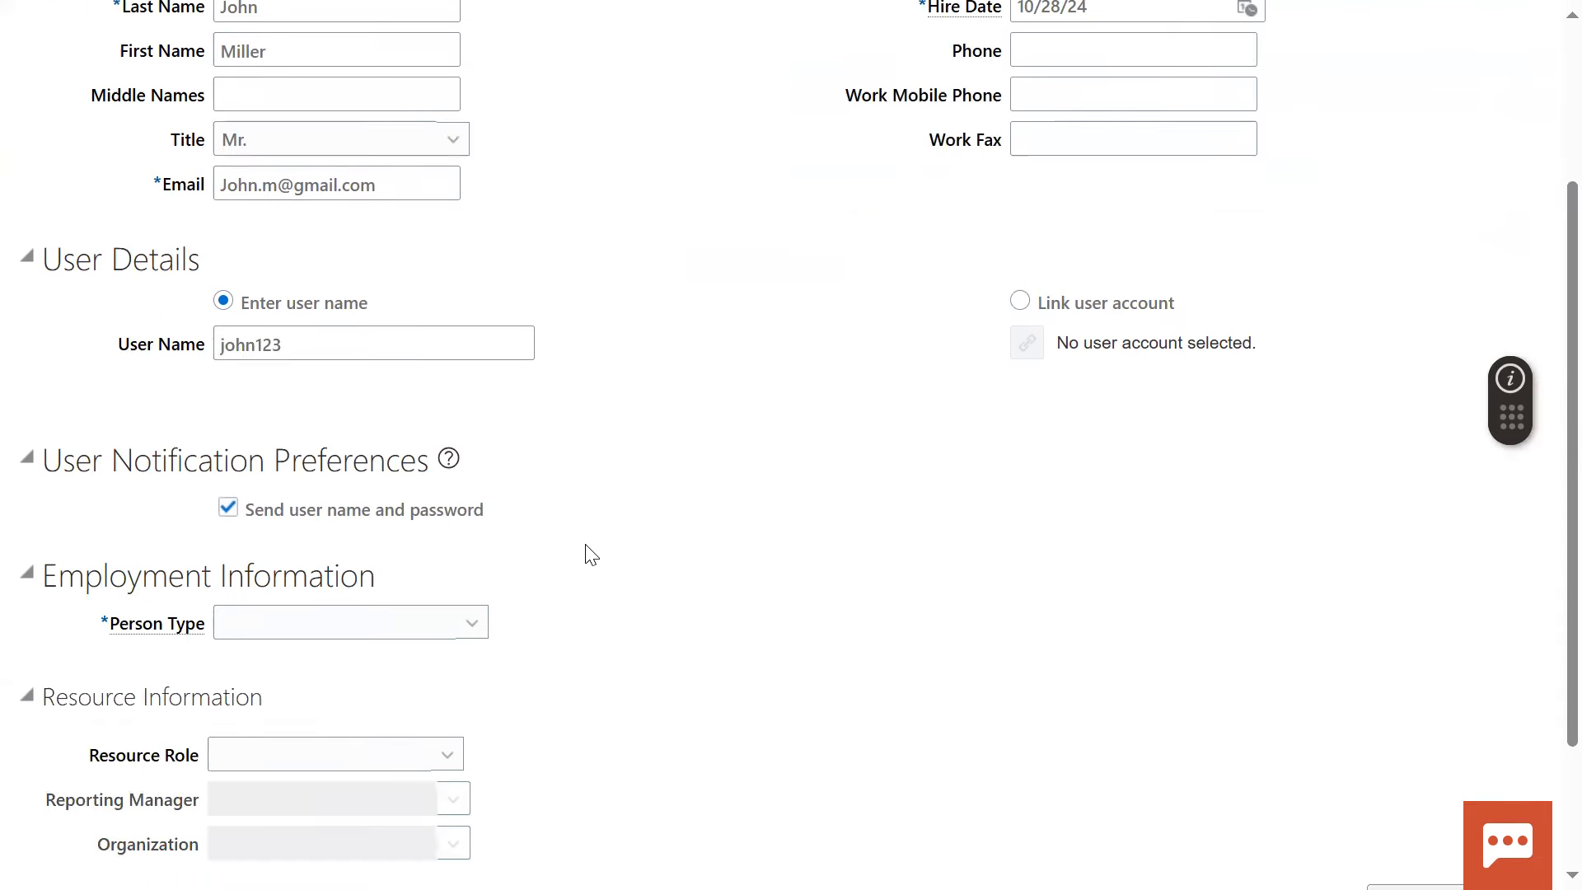
mouse_move(154, 627)
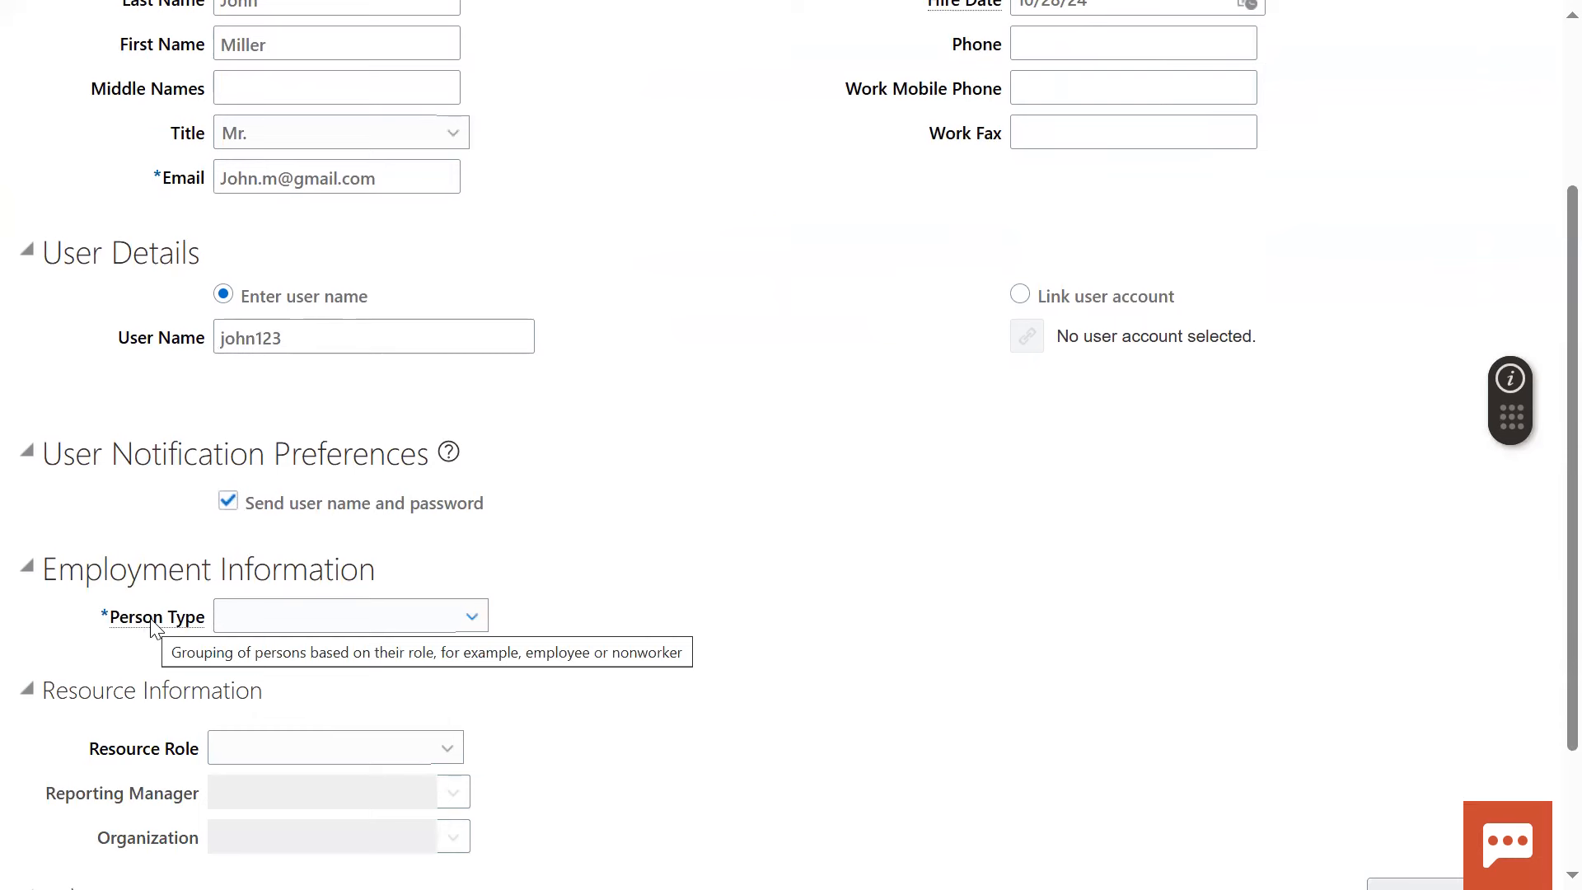
left_click(274, 616)
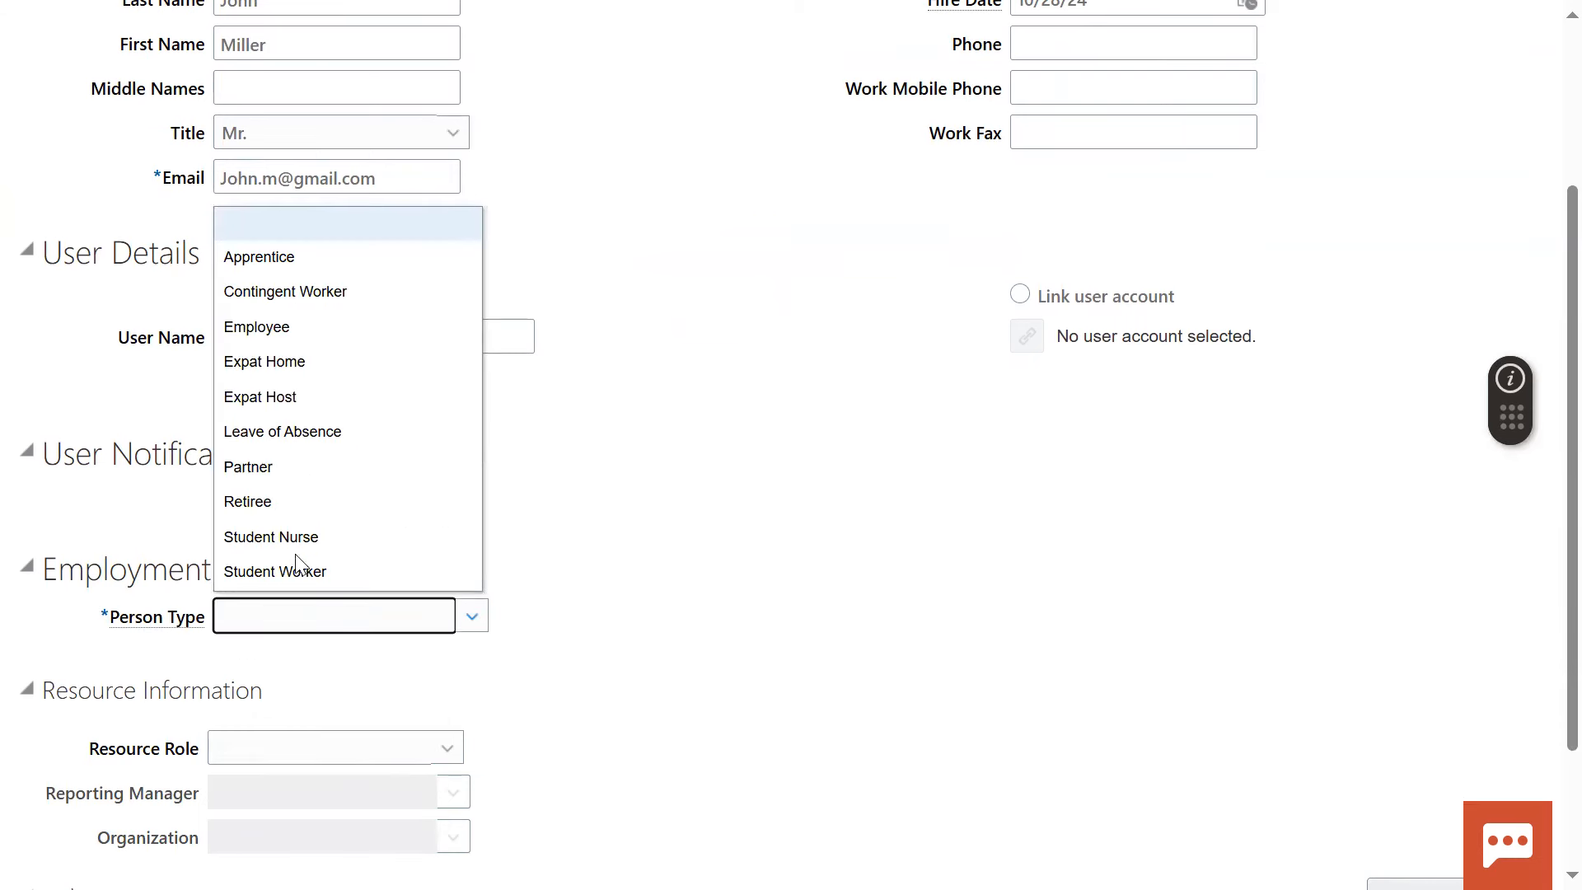
left_click(331, 326)
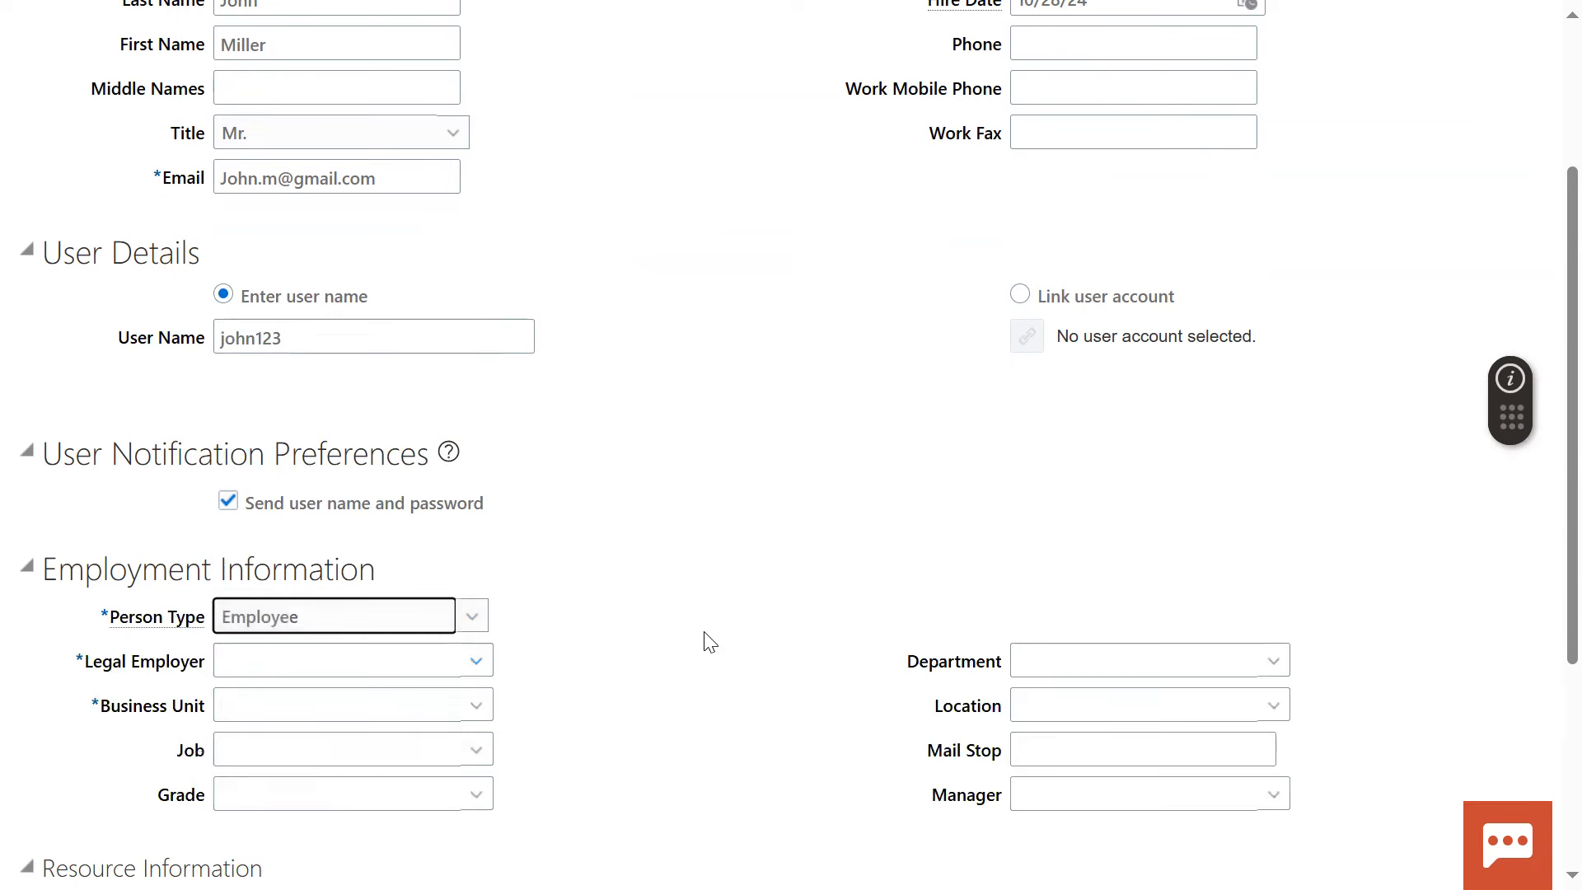
left_click_drag(91, 672, 210, 671)
left_click_drag(104, 706, 200, 710)
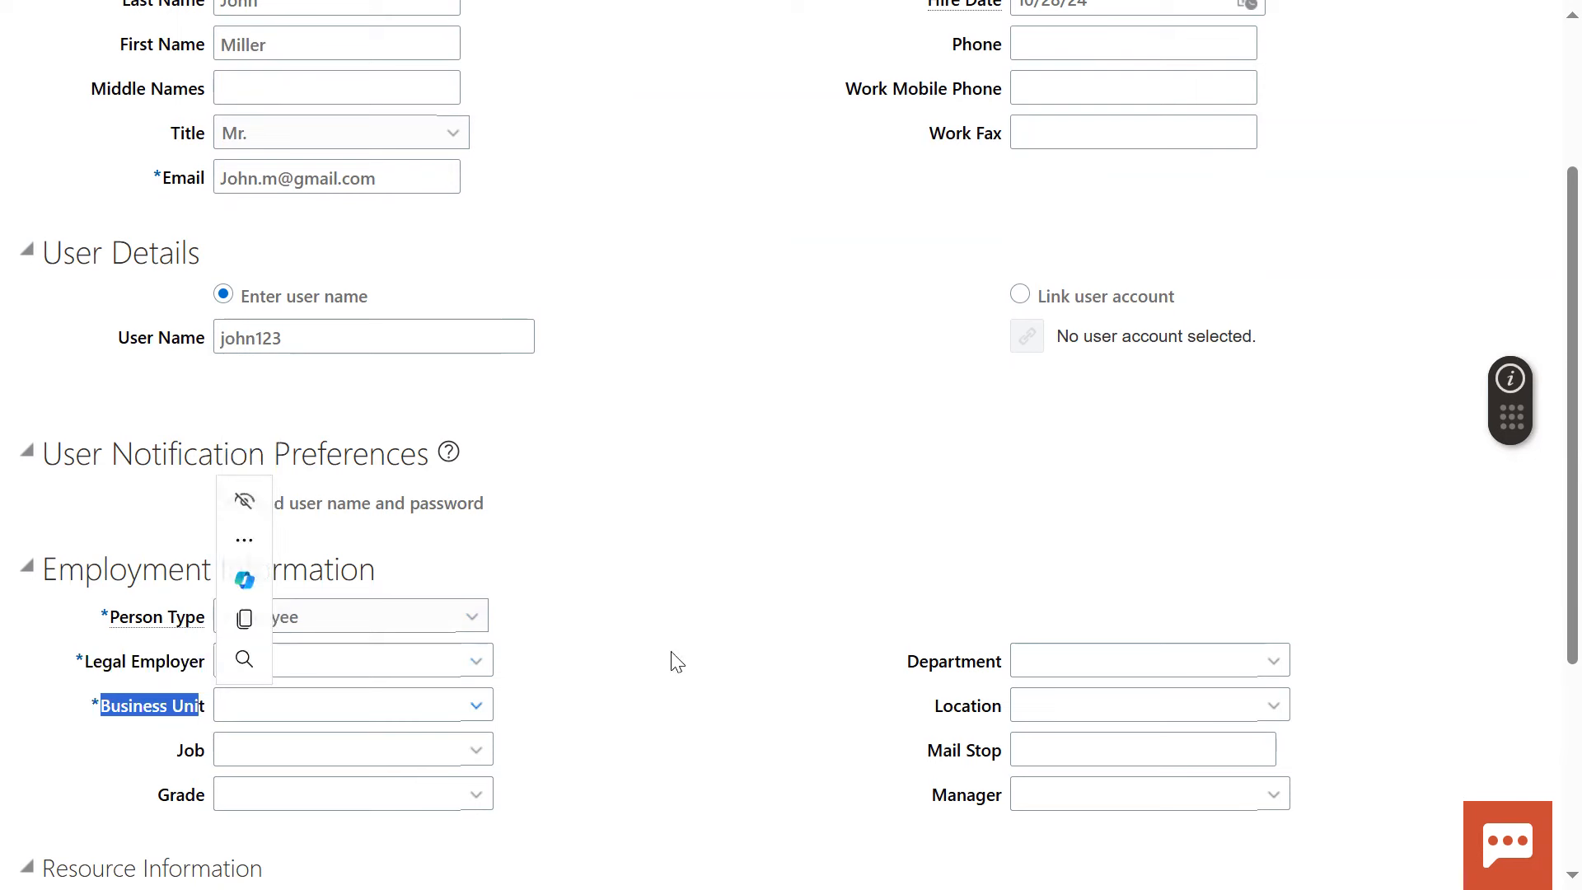
left_click(717, 638)
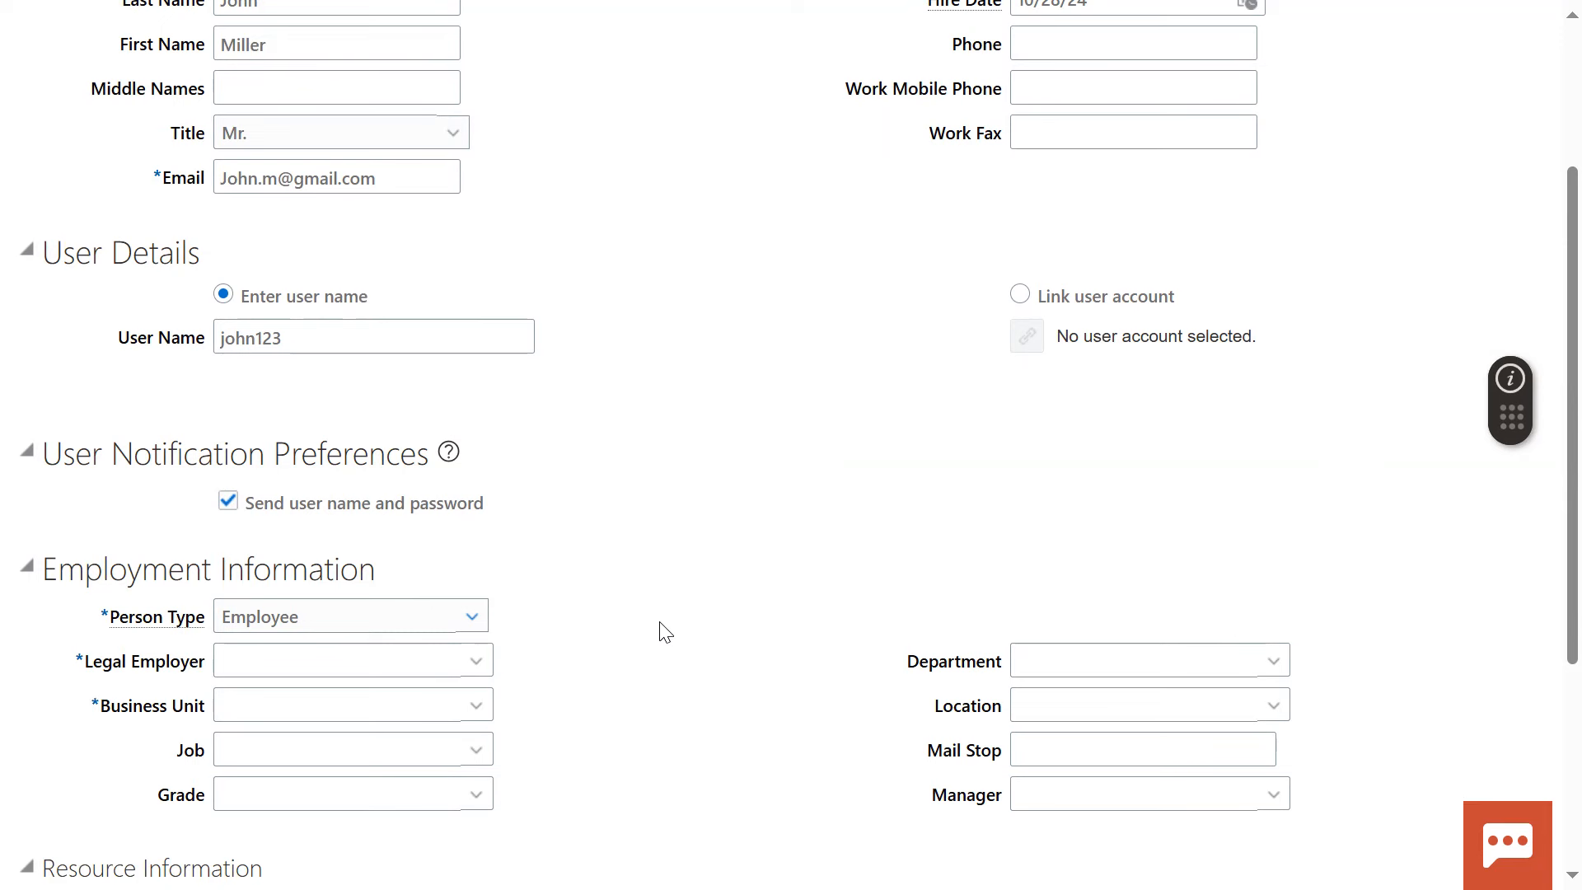
Set the legal employer to US1 Legal Entity and the business unit to US1 Business Unit
left_click(372, 661)
type("US1")
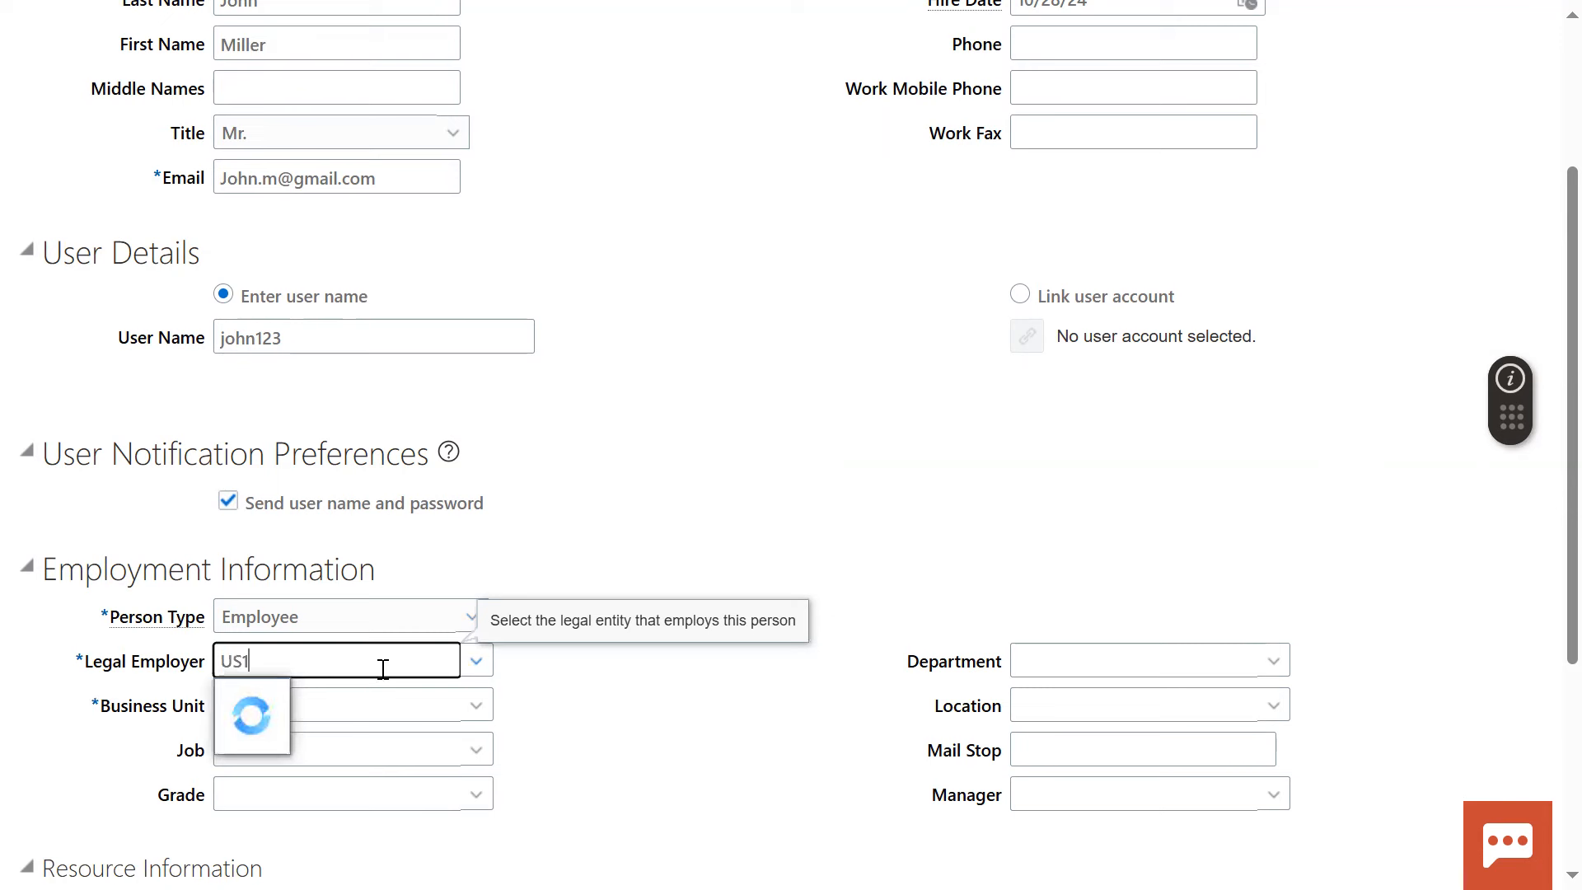
left_click(325, 692)
left_click(439, 704)
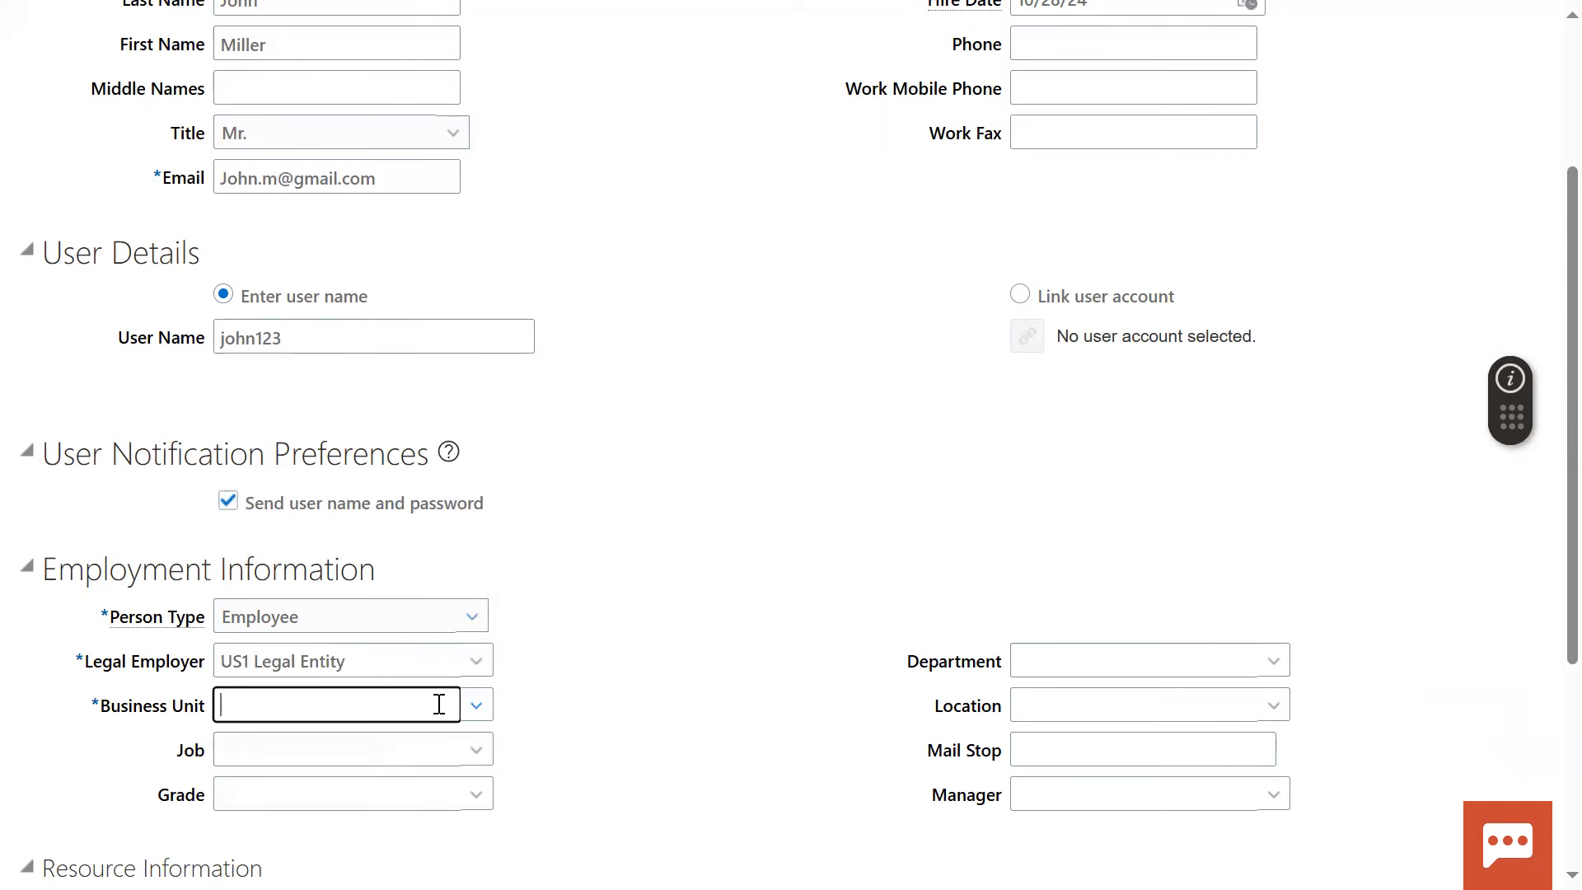
type("US1")
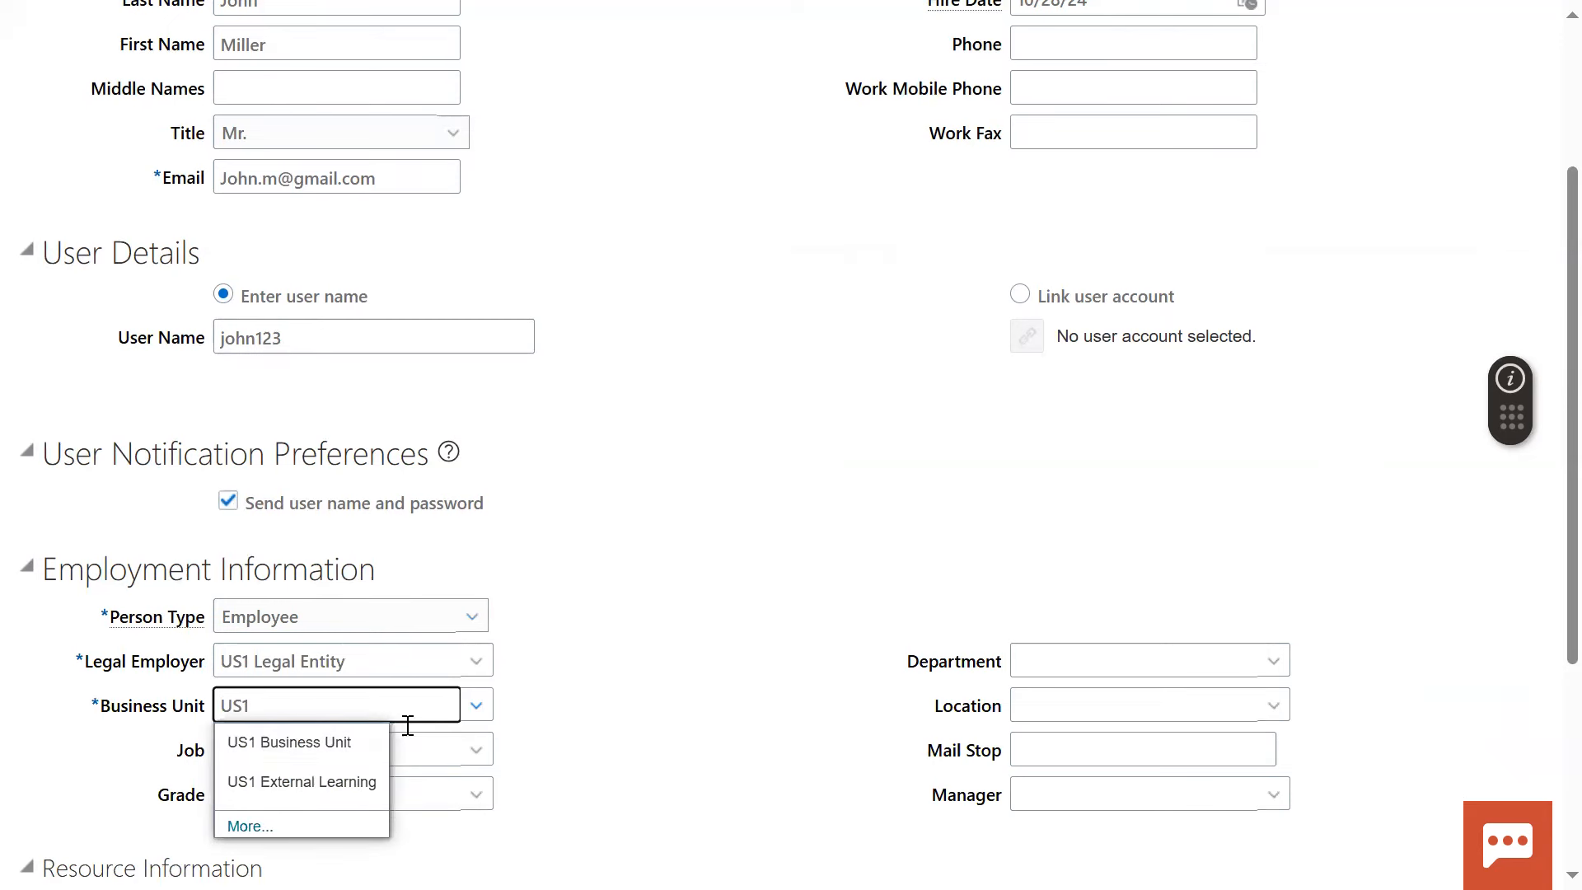
left_click(330, 741)
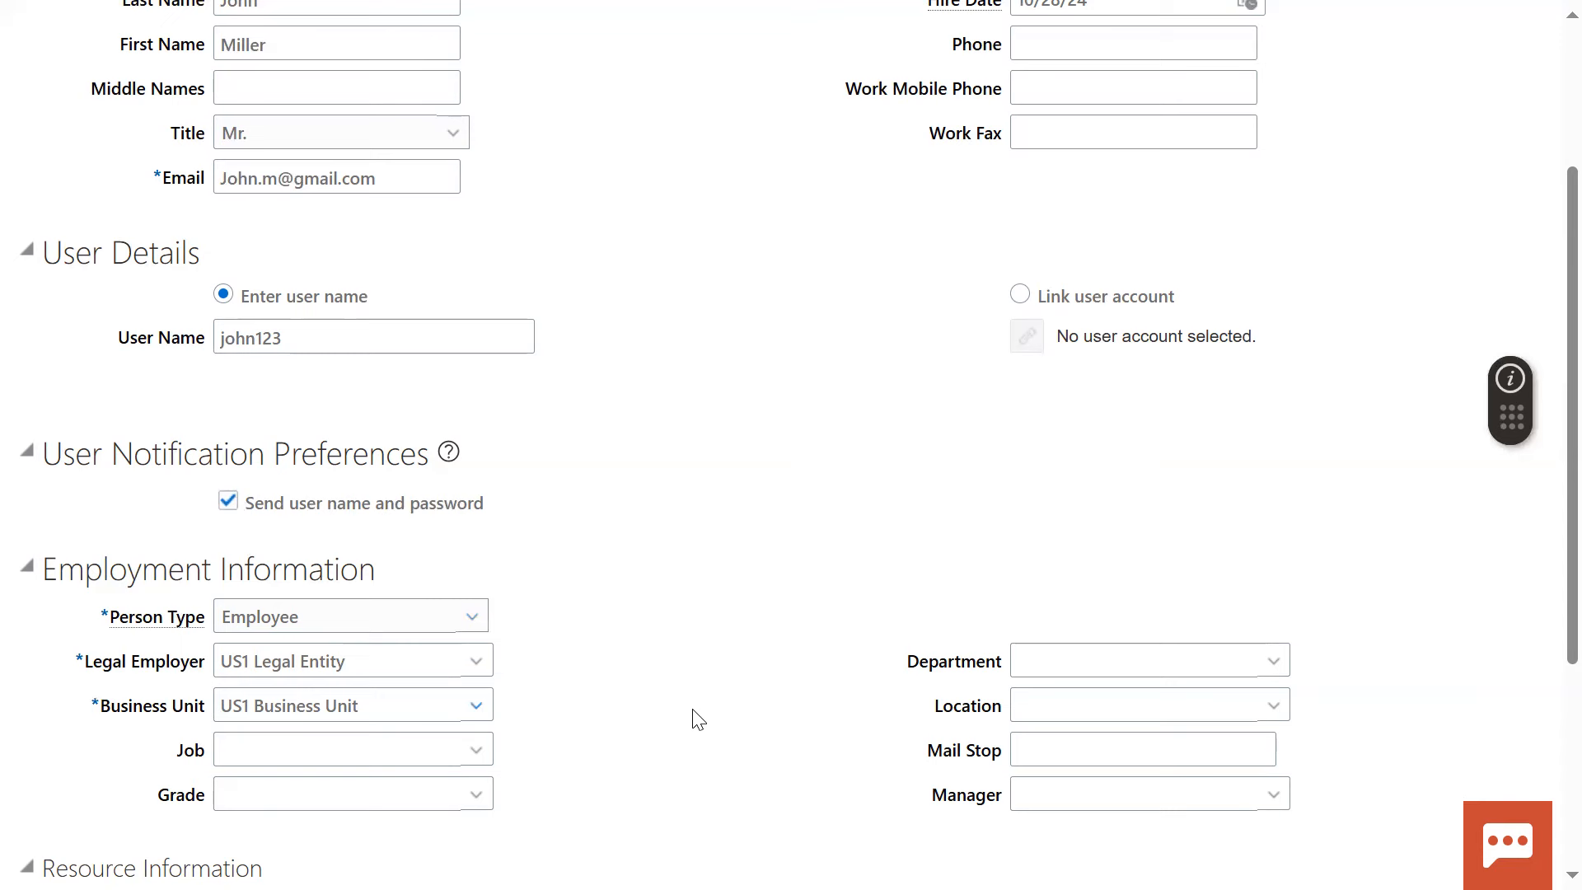
Review the completed form, highlighting the Personal Details and User Details headings and checking the employment information
scroll(705, 702, "up", 2)
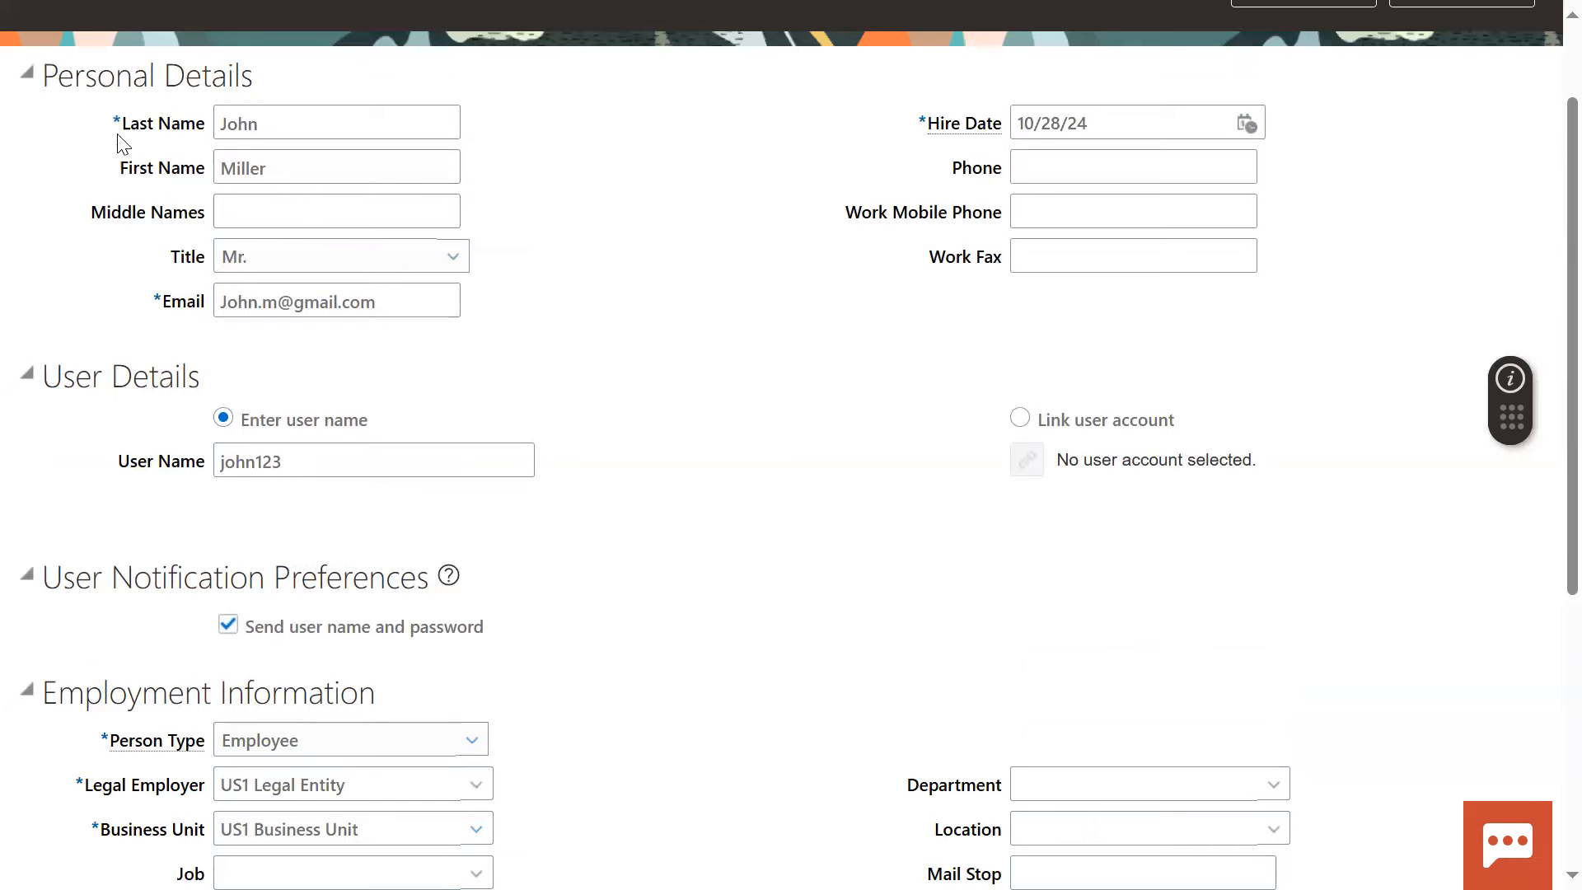
left_click_drag(51, 72, 265, 82)
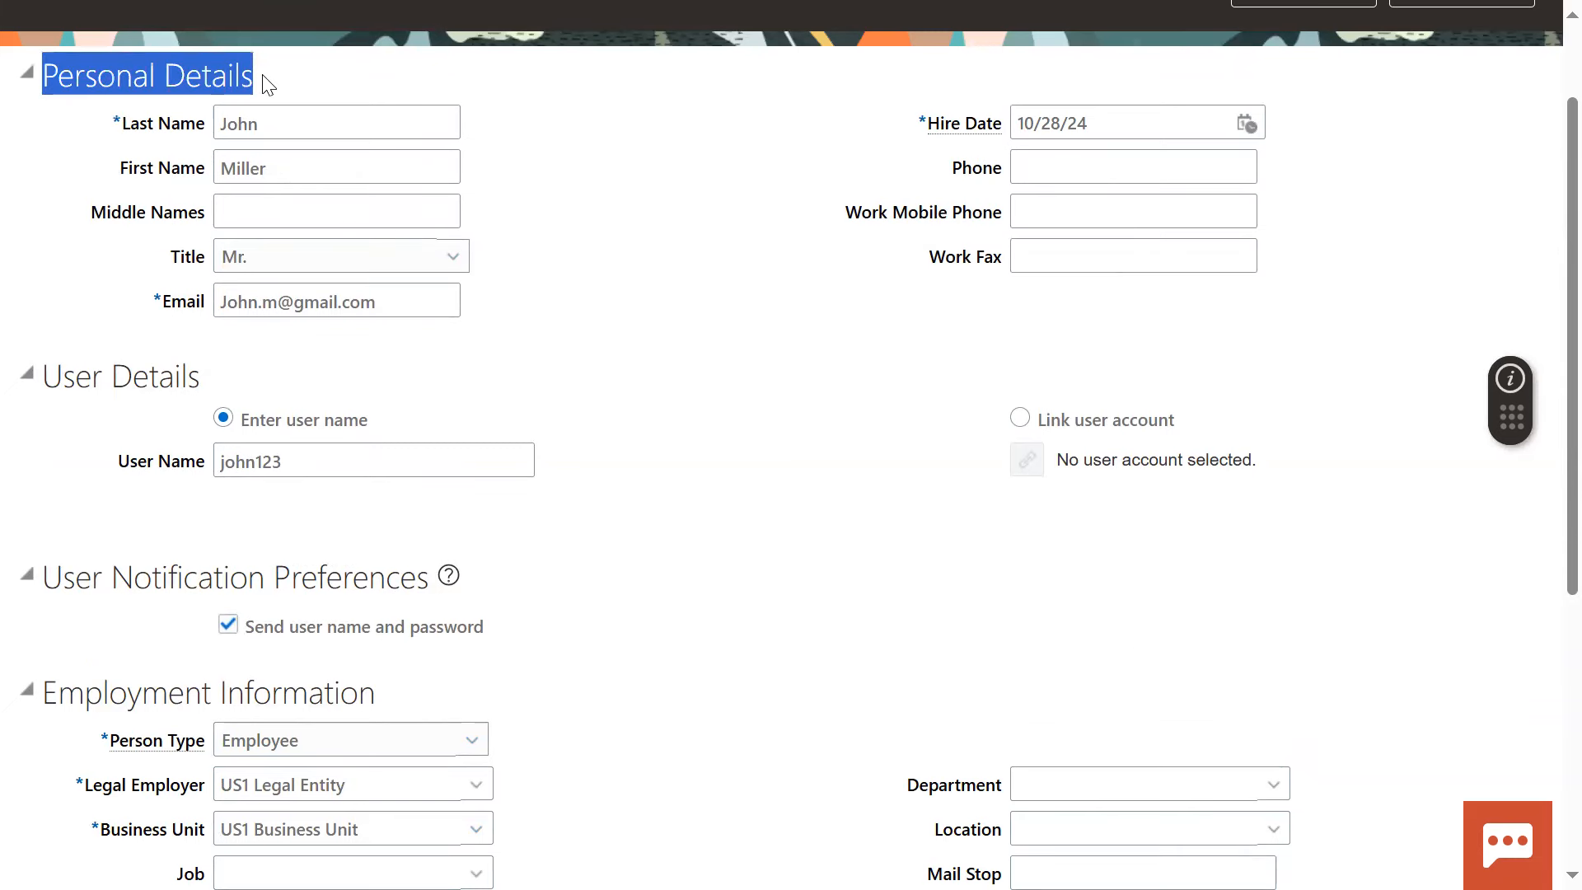
left_click(615, 354)
left_click_drag(51, 72, 275, 71)
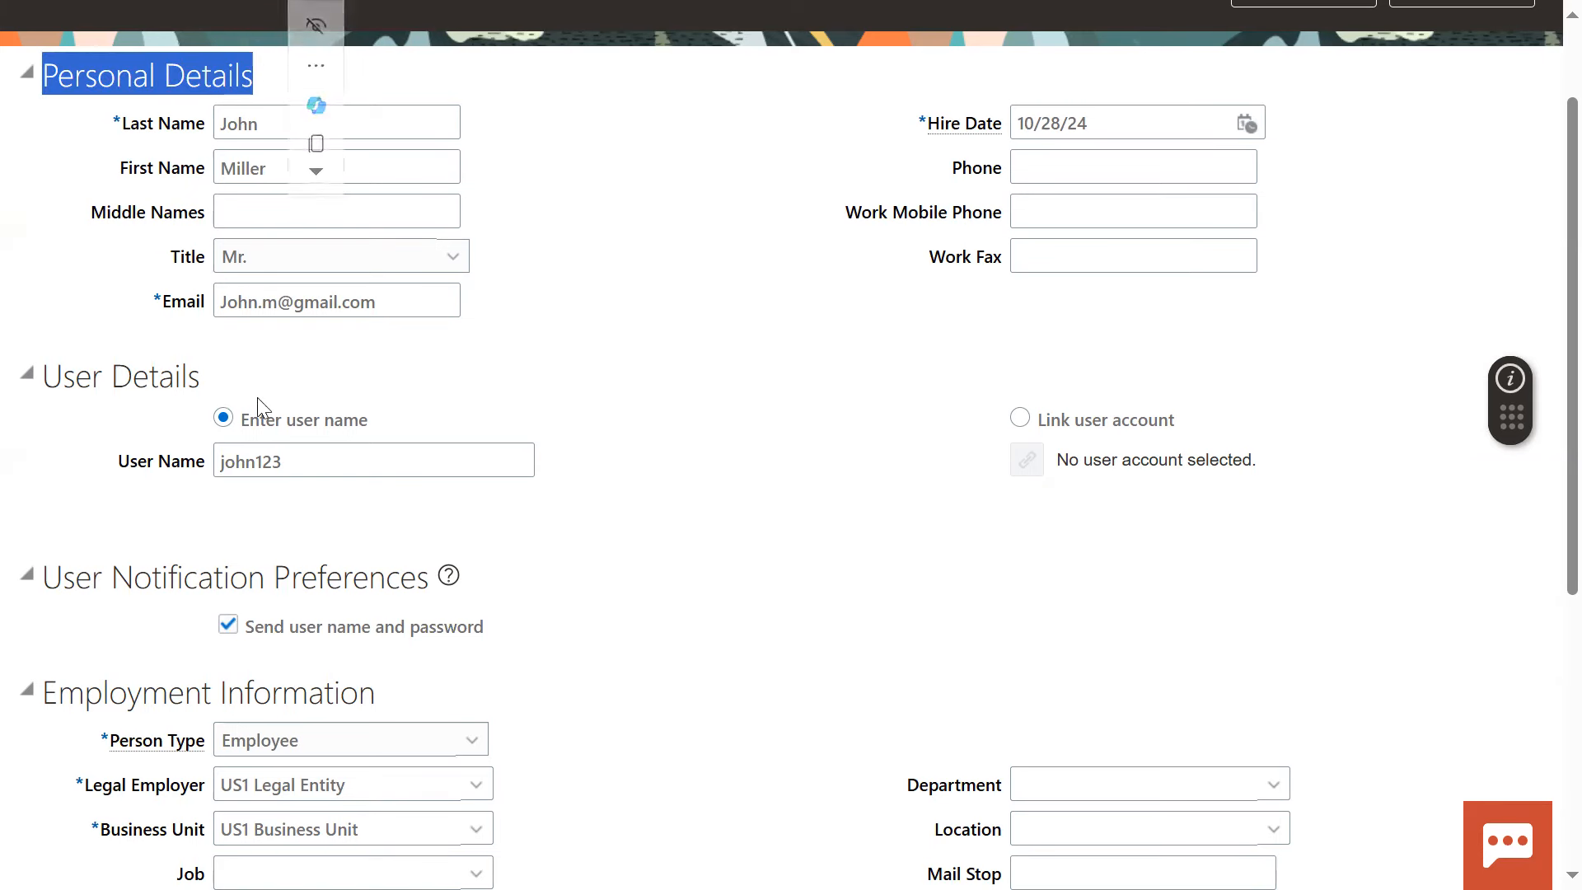
left_click(51, 376)
left_click_drag(52, 375, 189, 372)
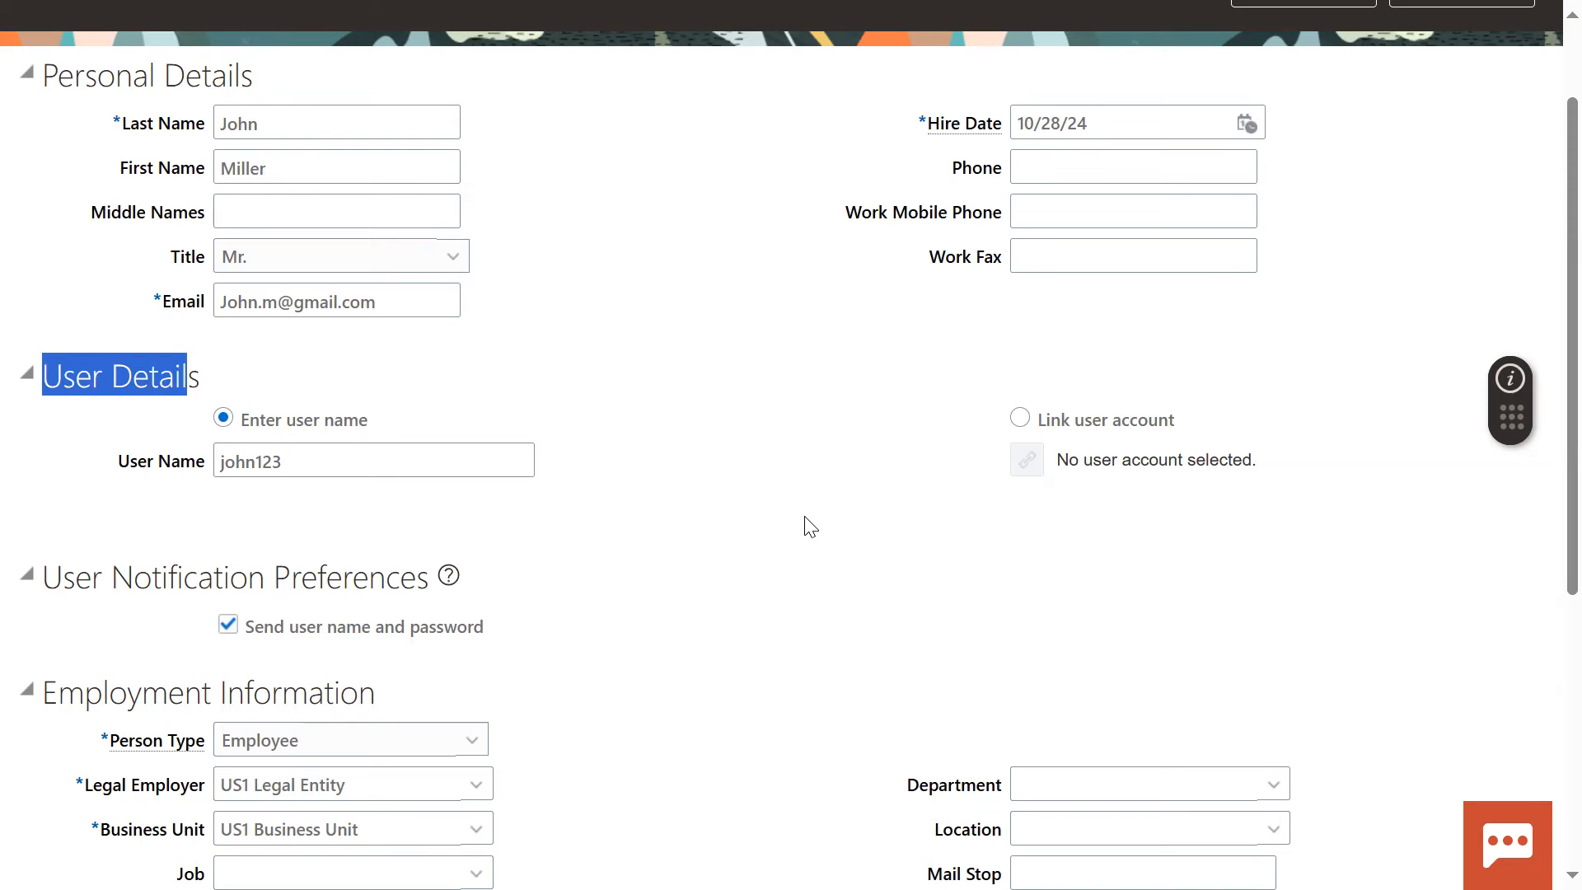
scroll(639, 794, "down", 1)
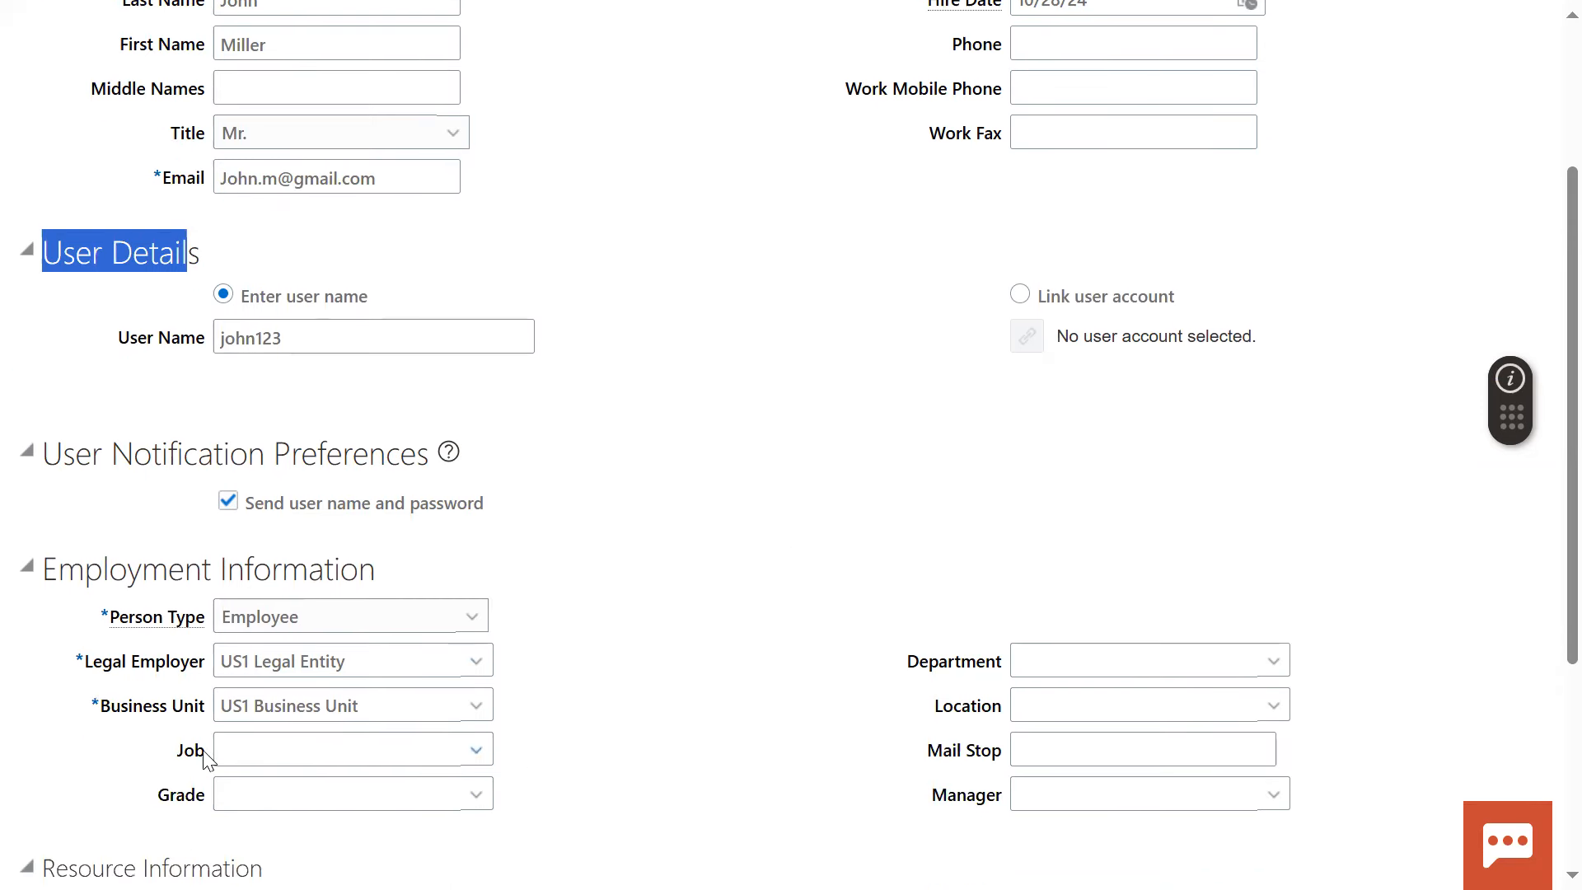
left_click(753, 735)
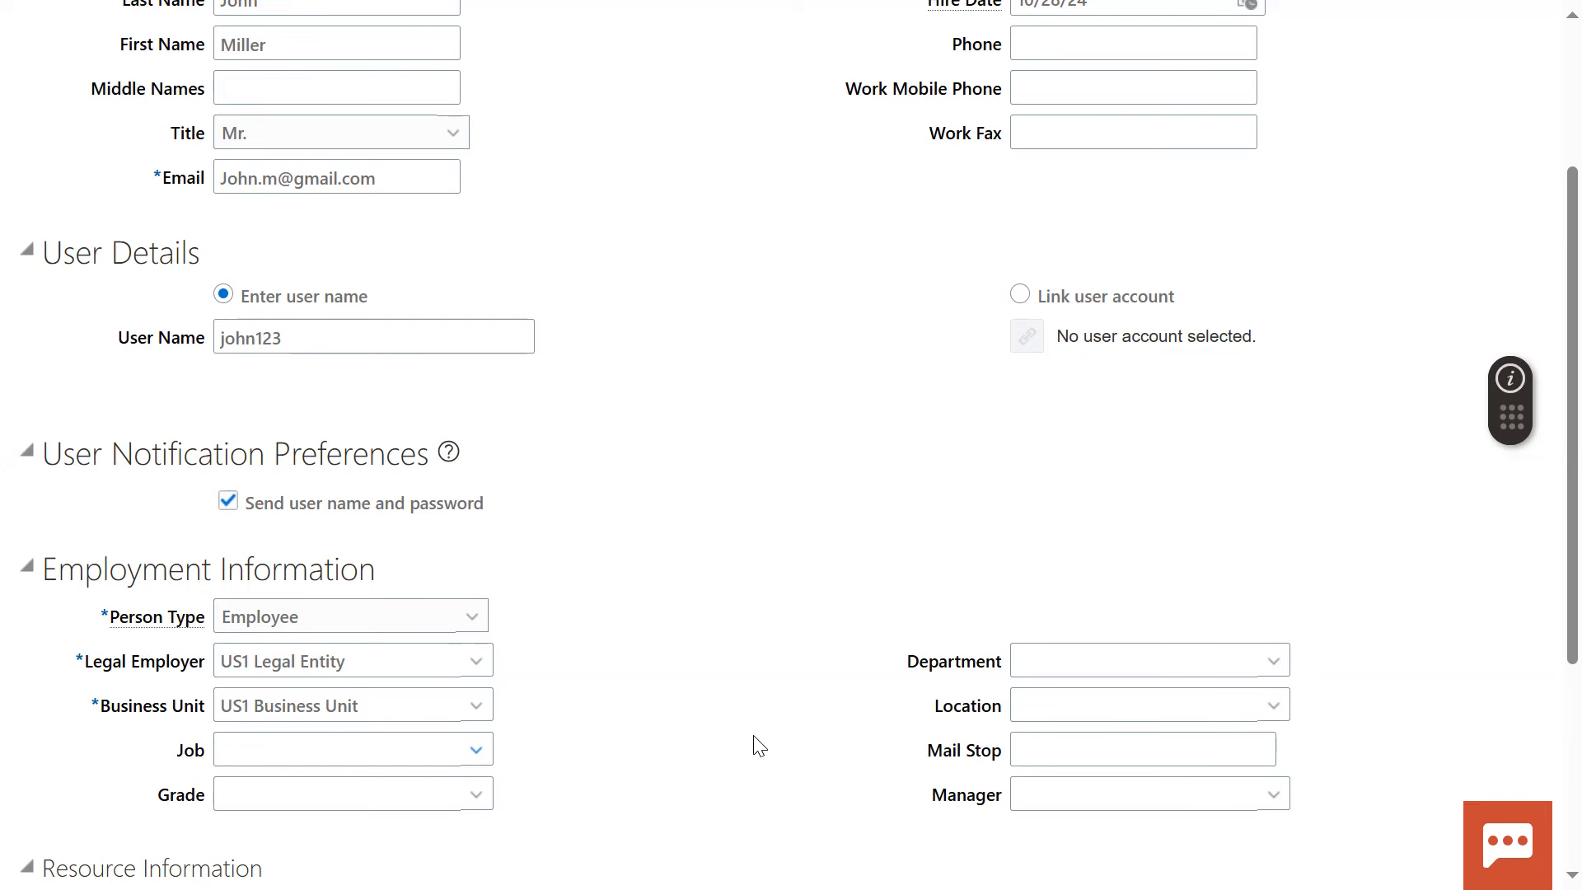
Save and close the new user, and switch back to the Notepad++ task list
scroll(923, 558, "up", 3)
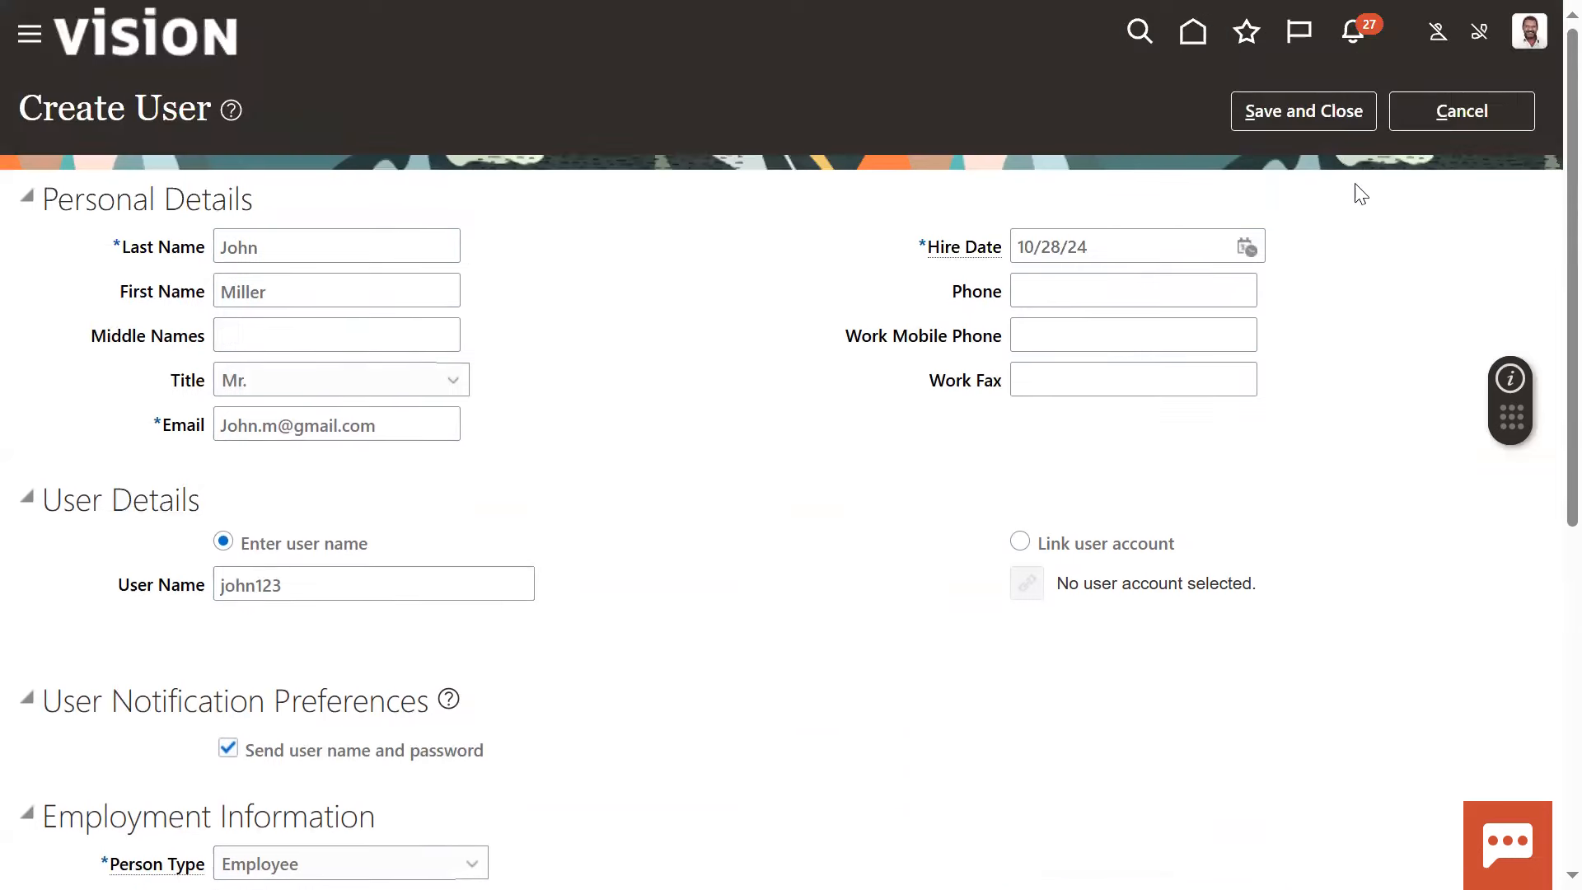
left_click(1327, 114)
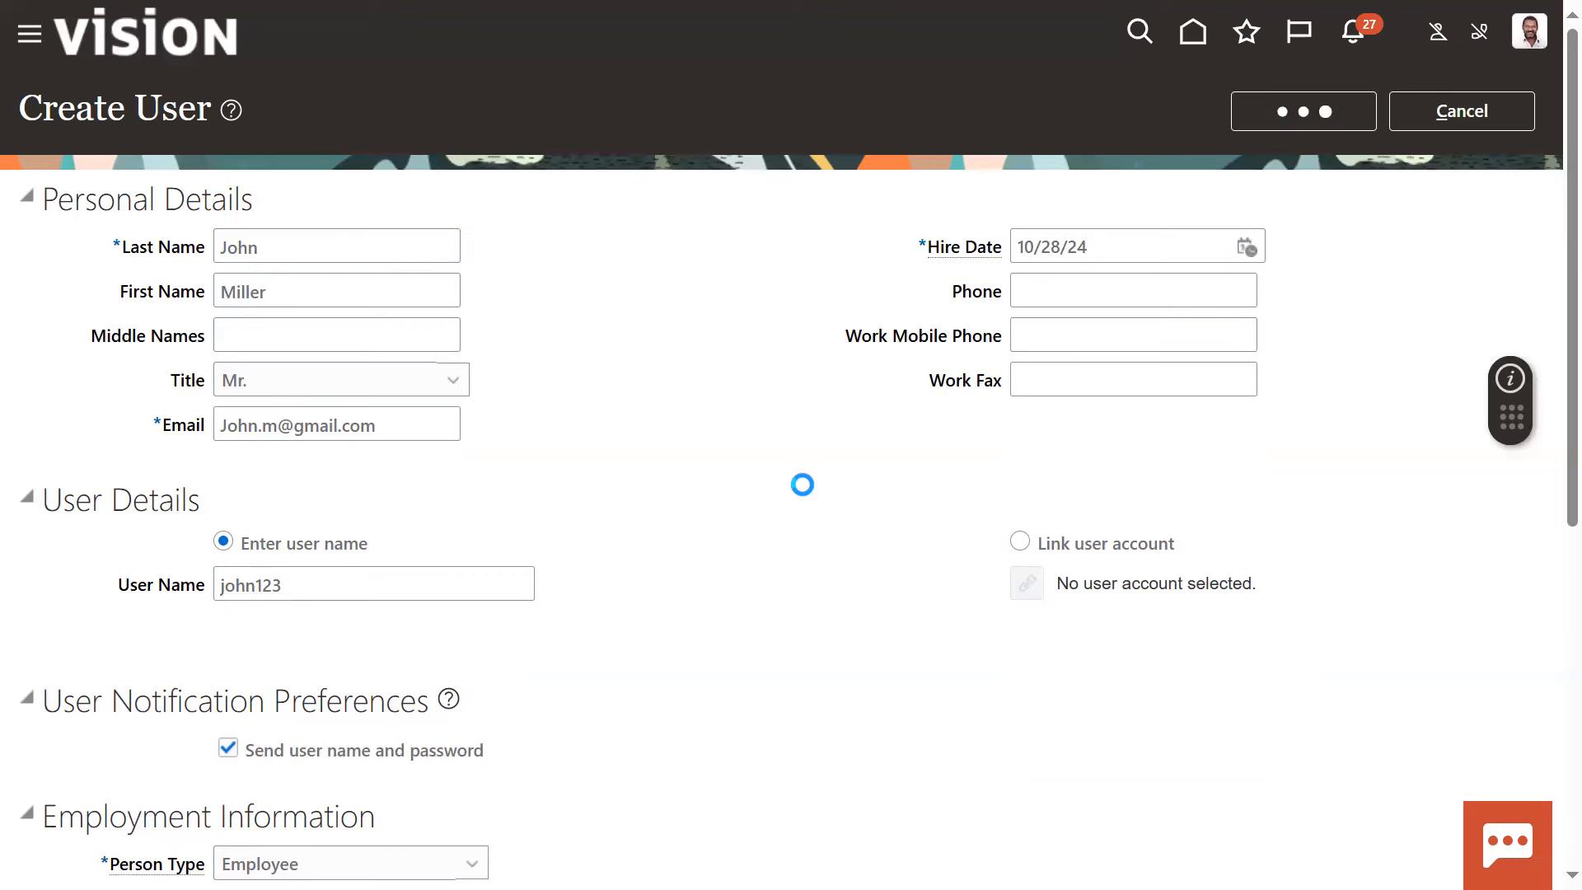
key("alt+Tab")
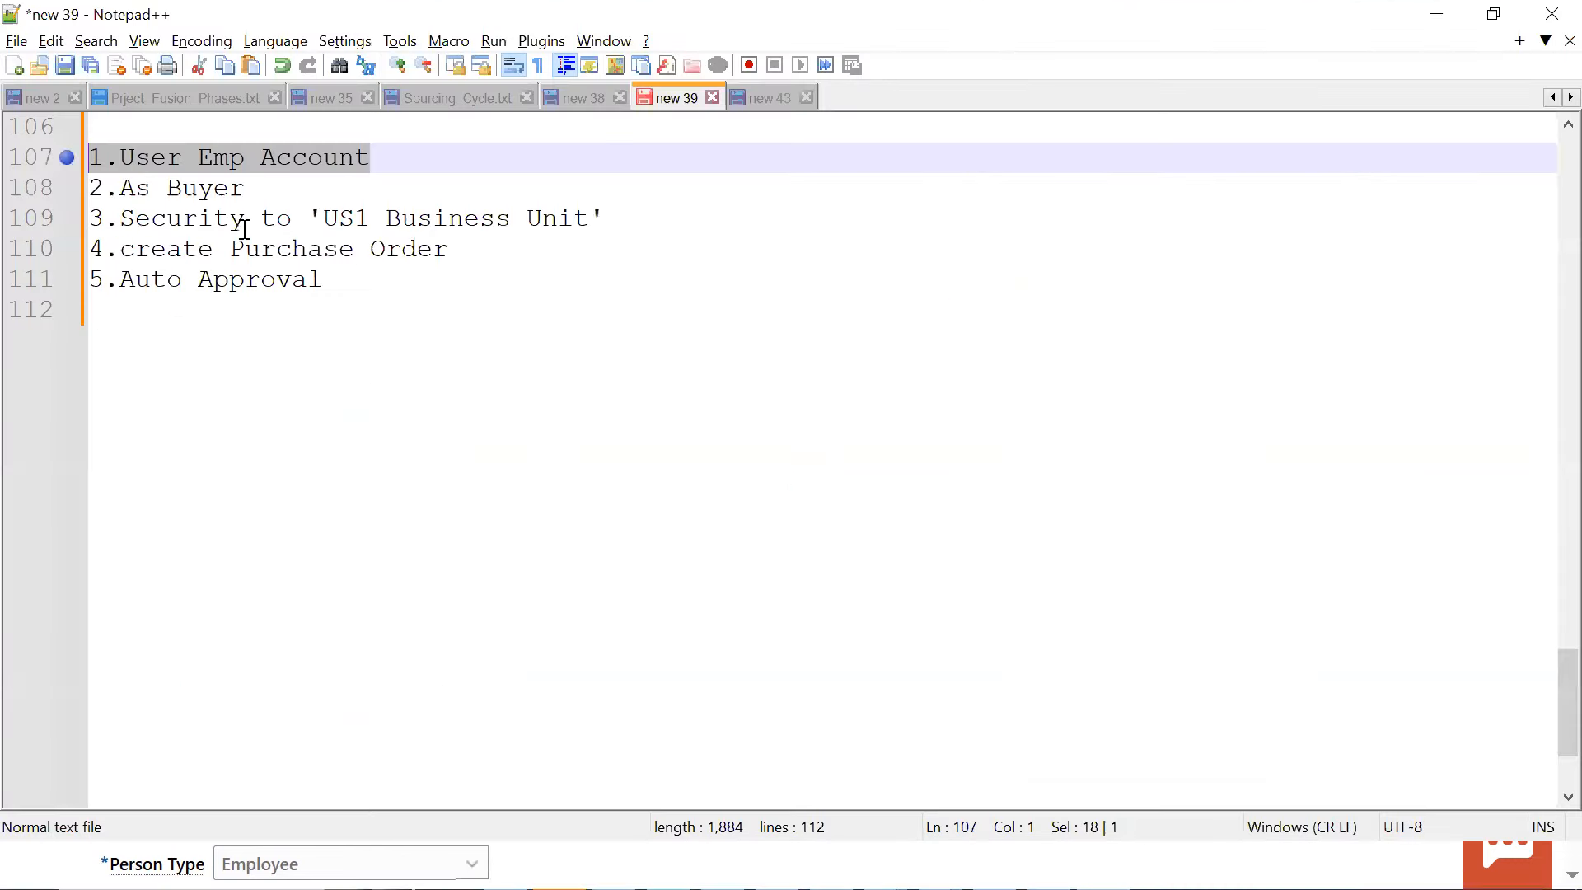
Bookmark the "2.As Buyer" line in the task list and highlight the word Buyer
left_click(268, 177)
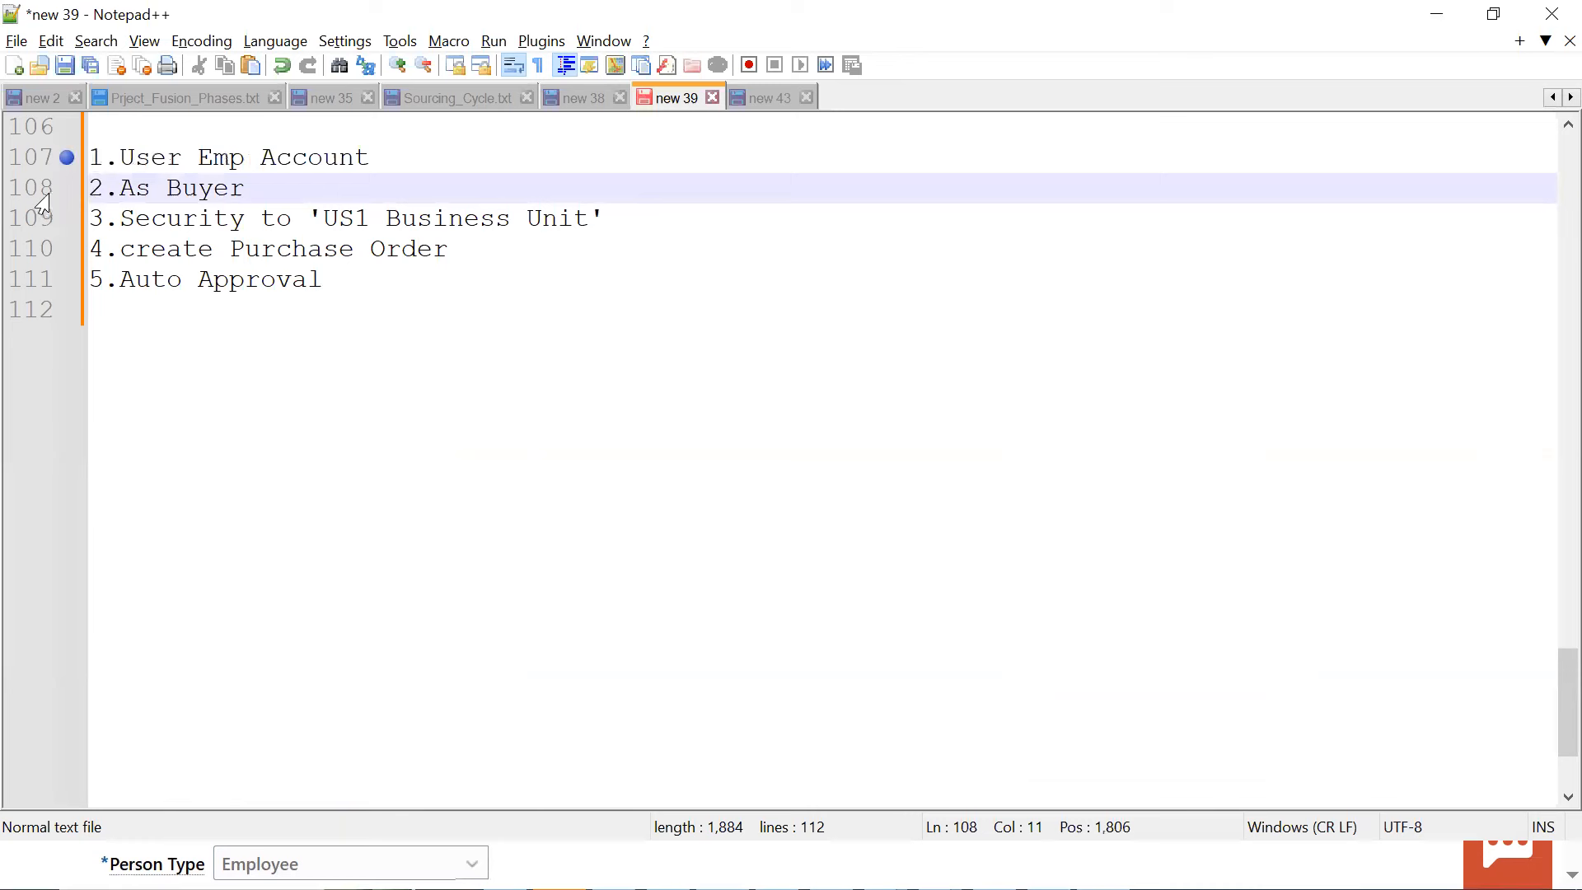
left_click(67, 188)
left_click_drag(174, 195, 247, 189)
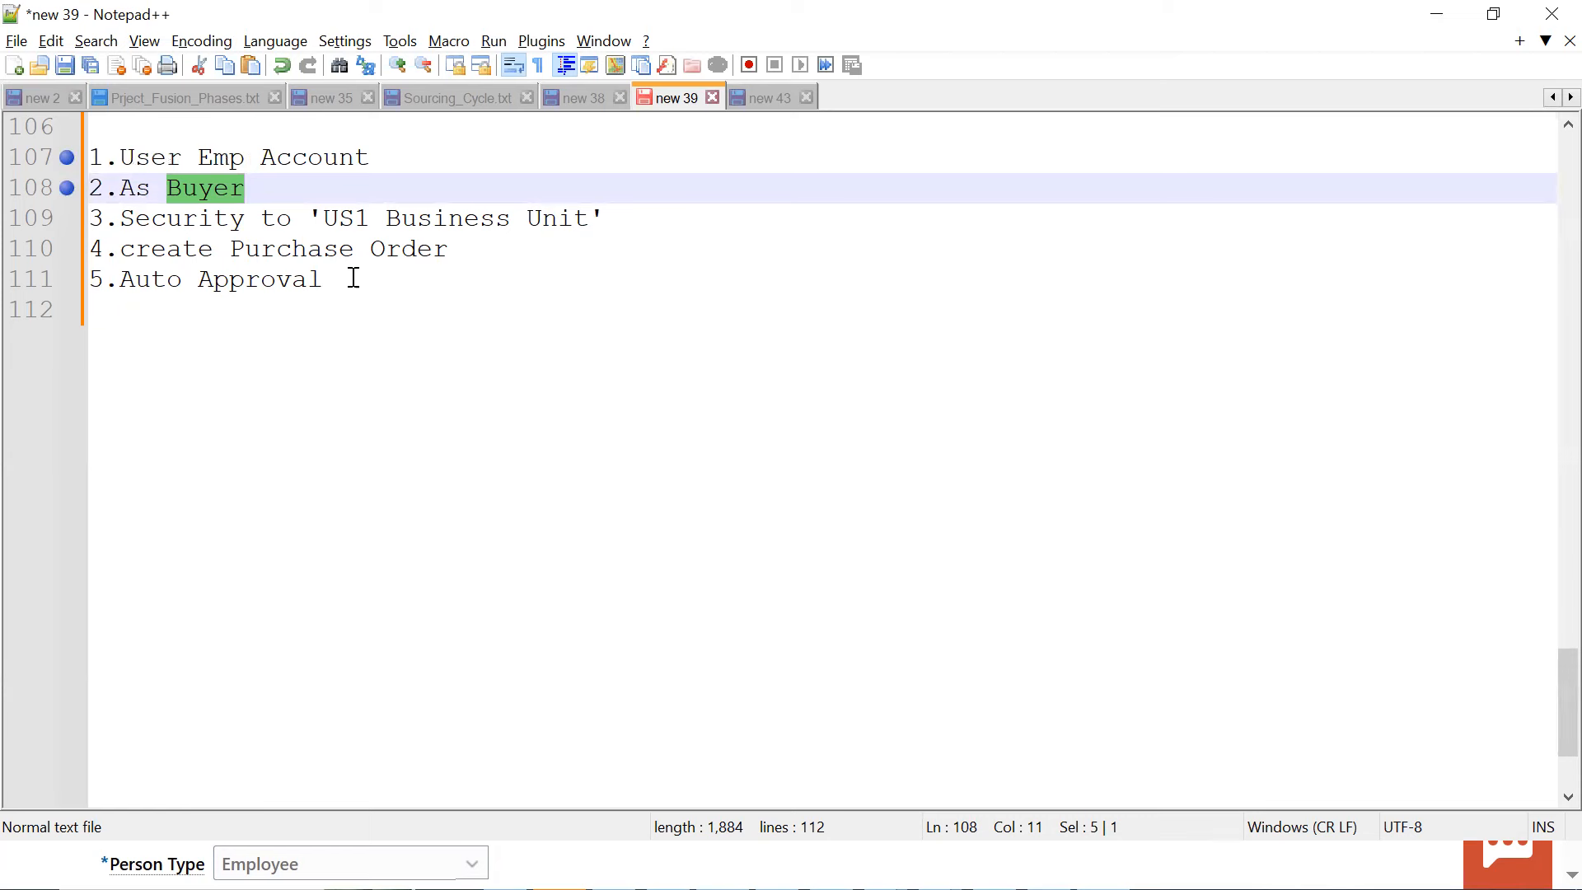
left_click(273, 189)
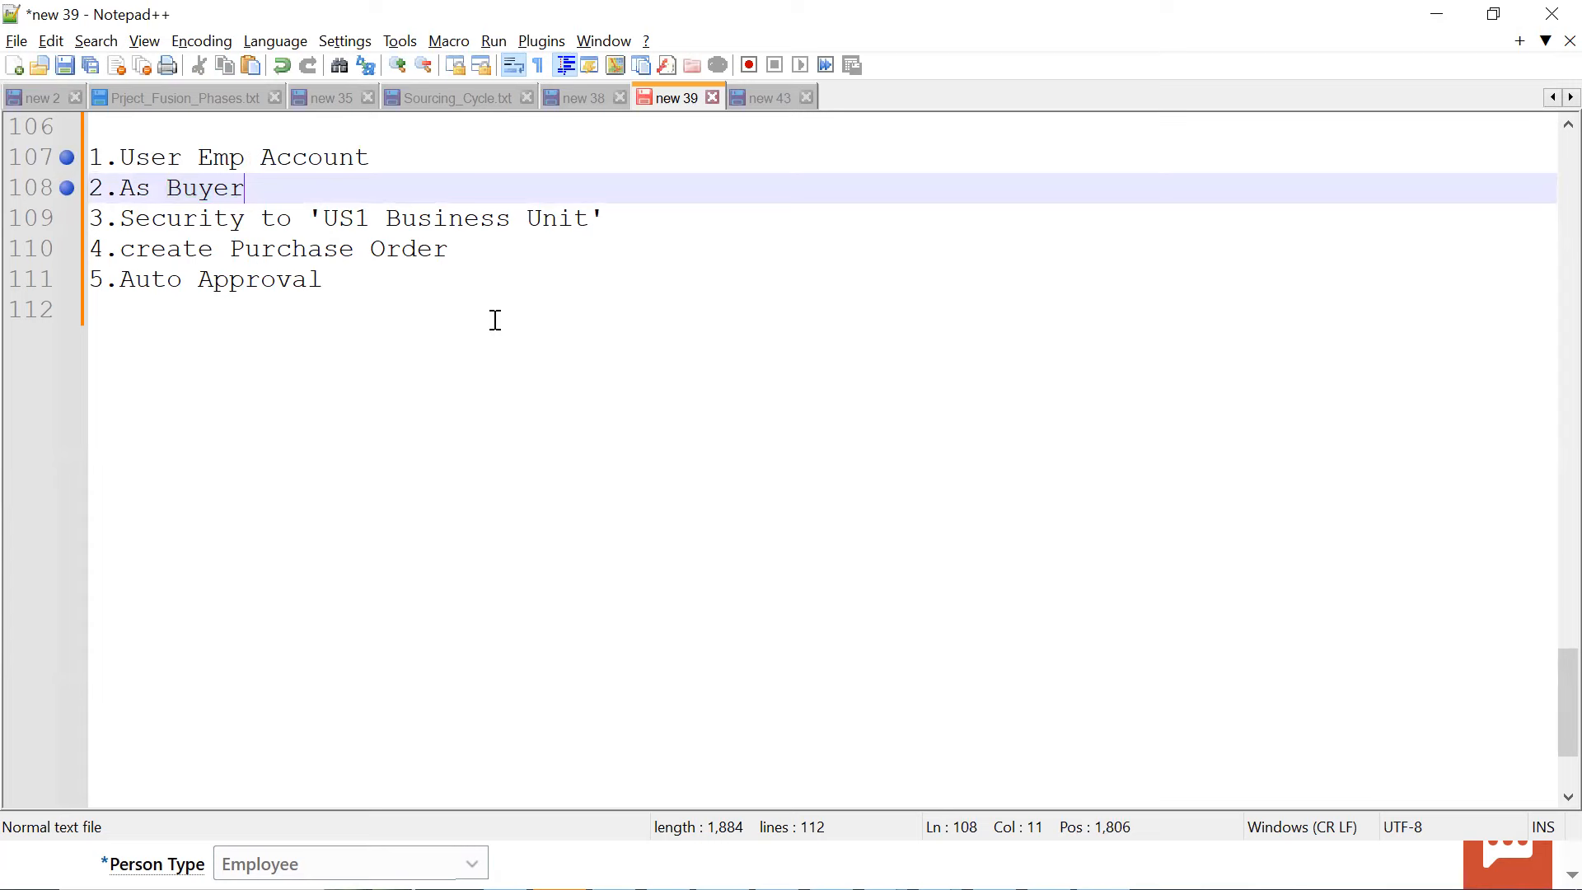
Switch back to Oracle Fusion, leave the person search, and find and open the Manage Procurement Agents task by searching for "AGENT"
key("alt+Tab")
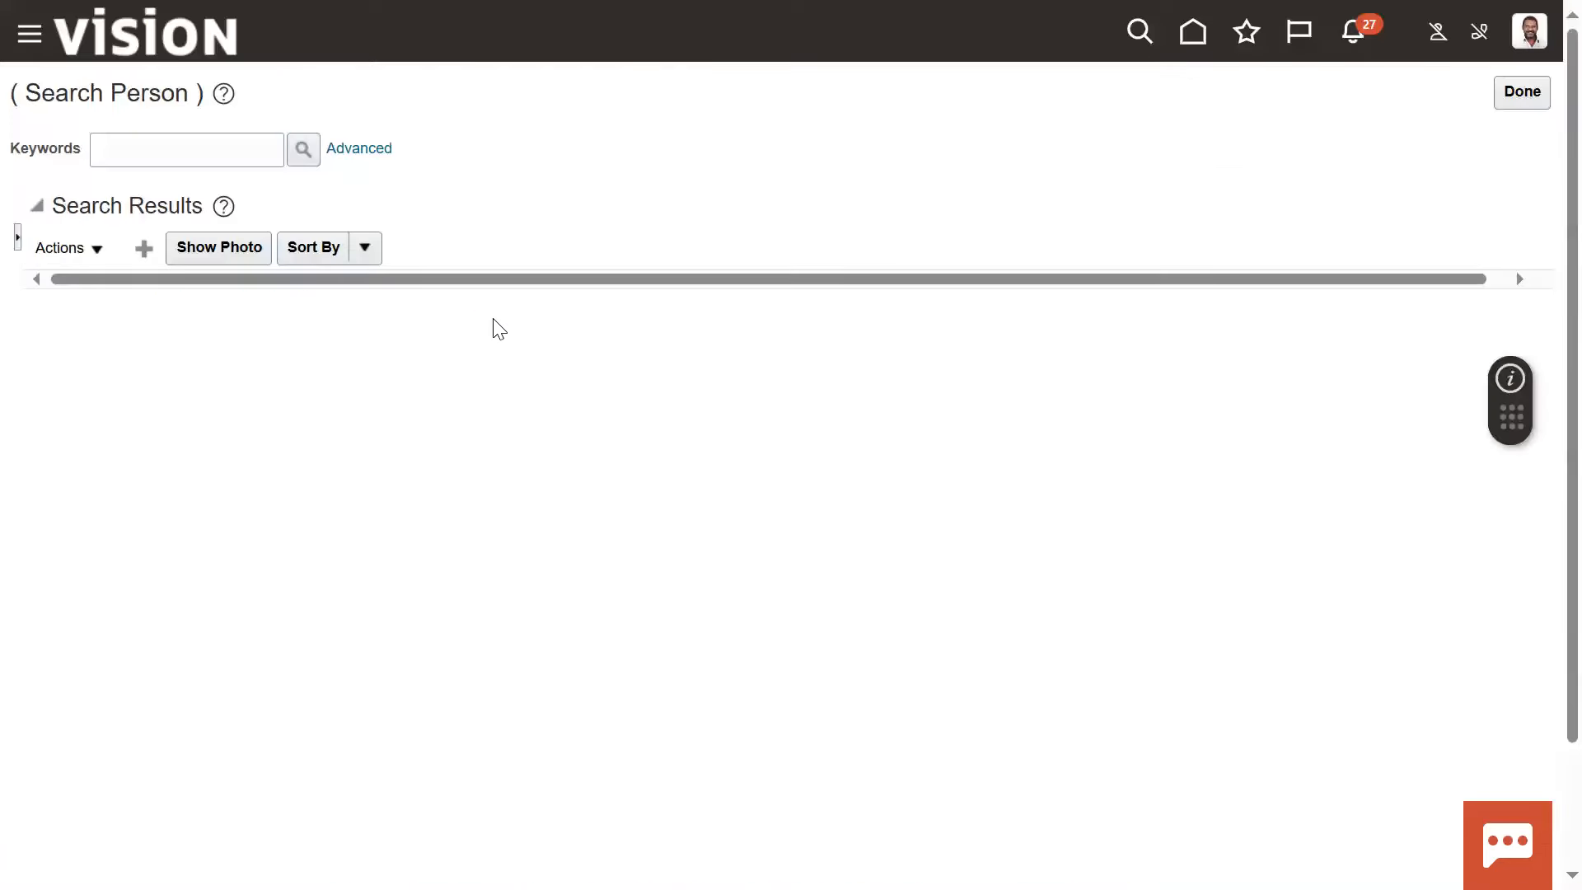
left_click(1523, 94)
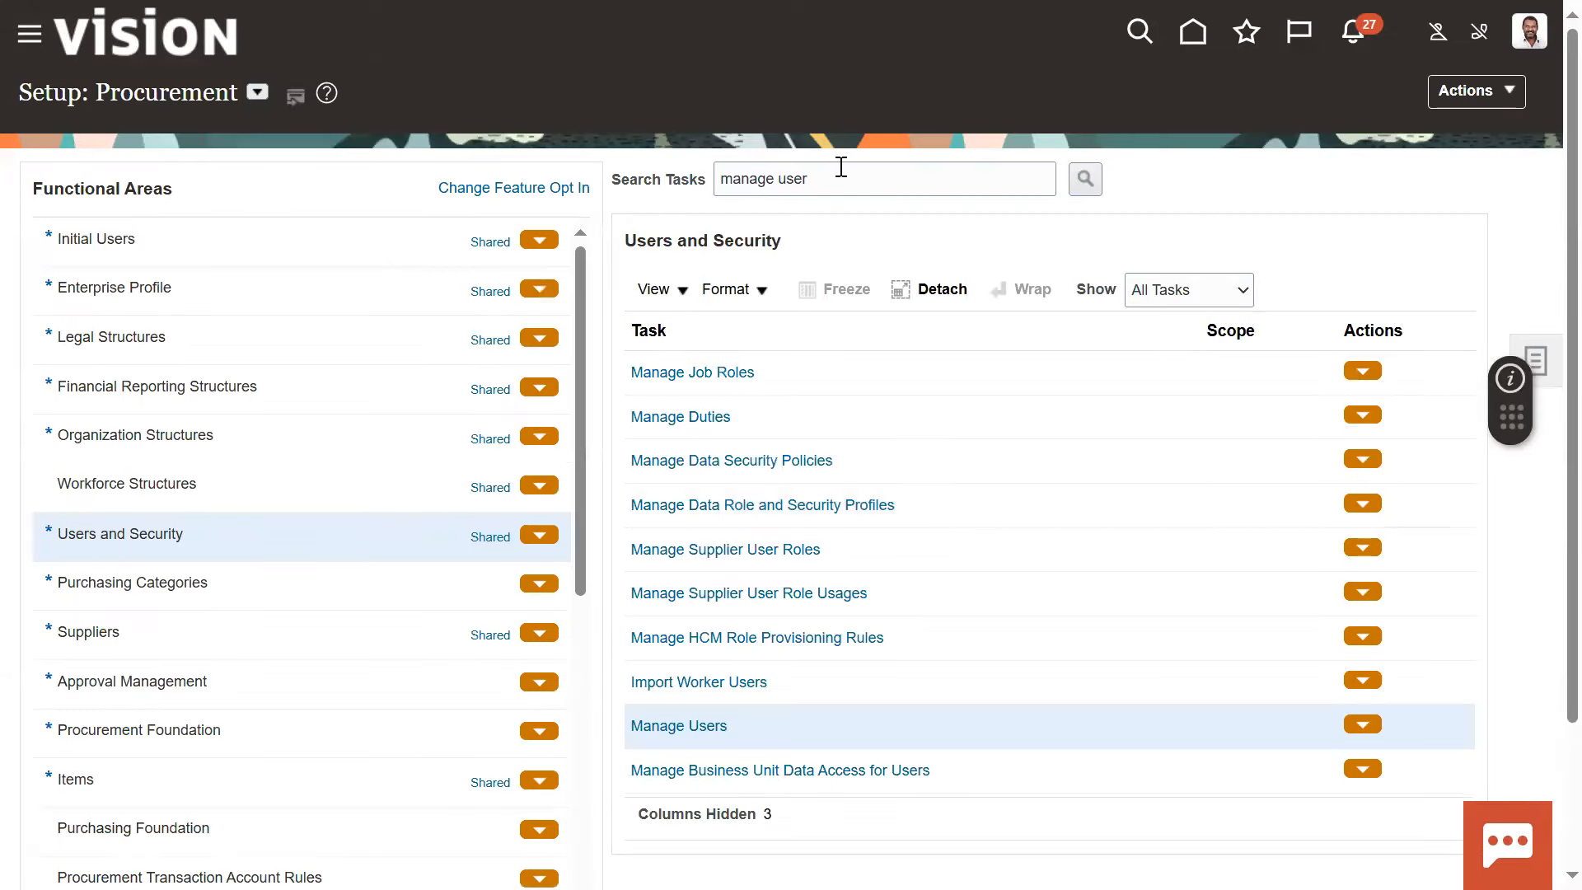
left_click_drag(842, 174, 579, 181)
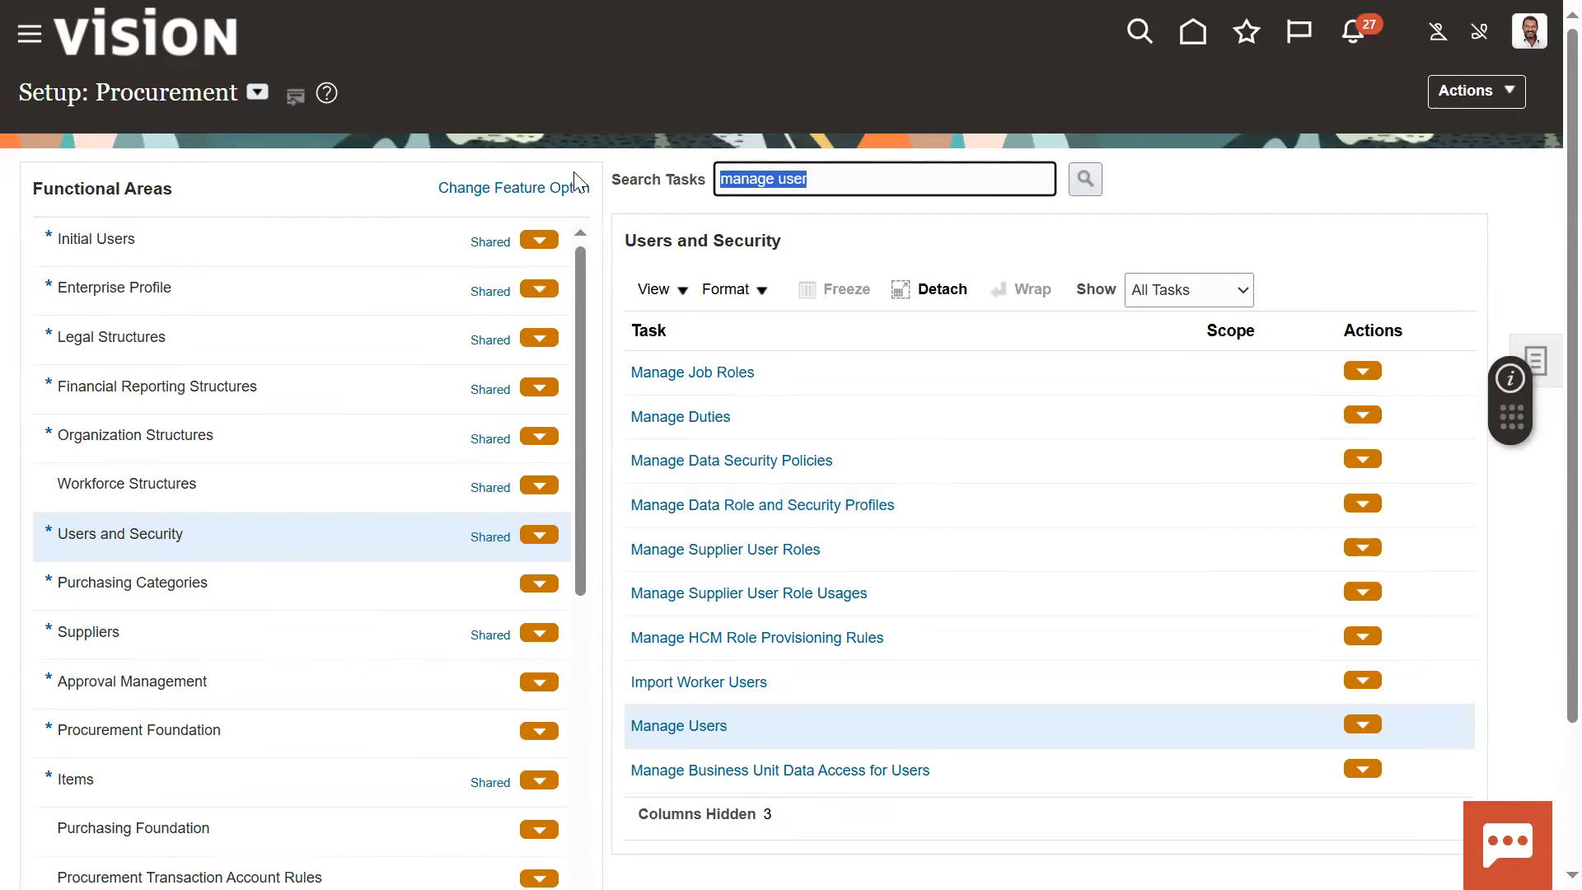
key("BackSpace")
type("AGENT")
key("Return")
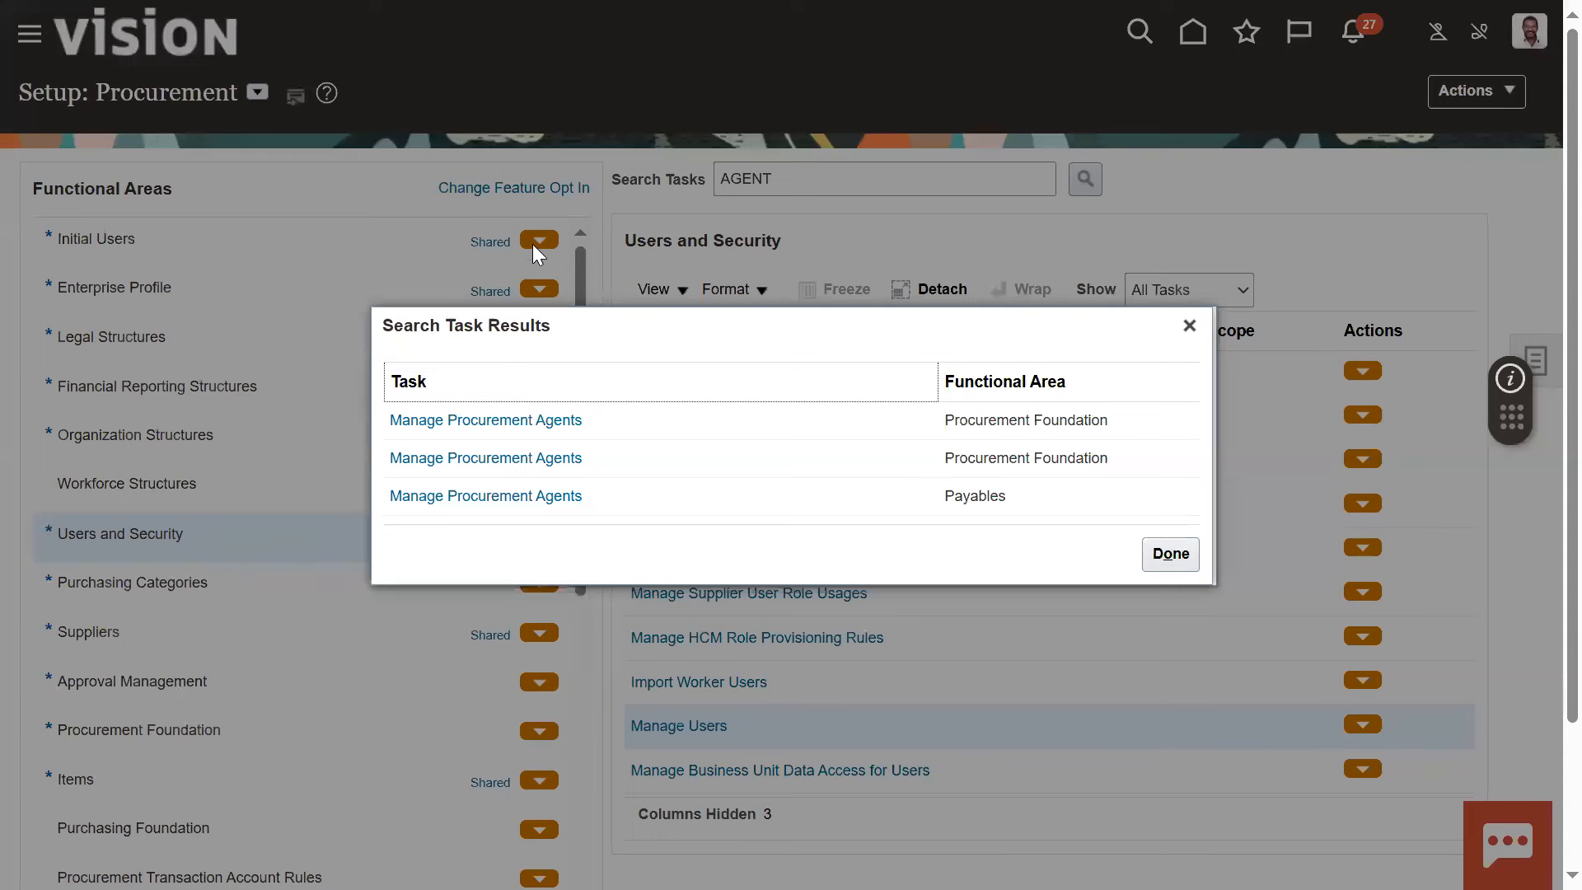
left_click(454, 421)
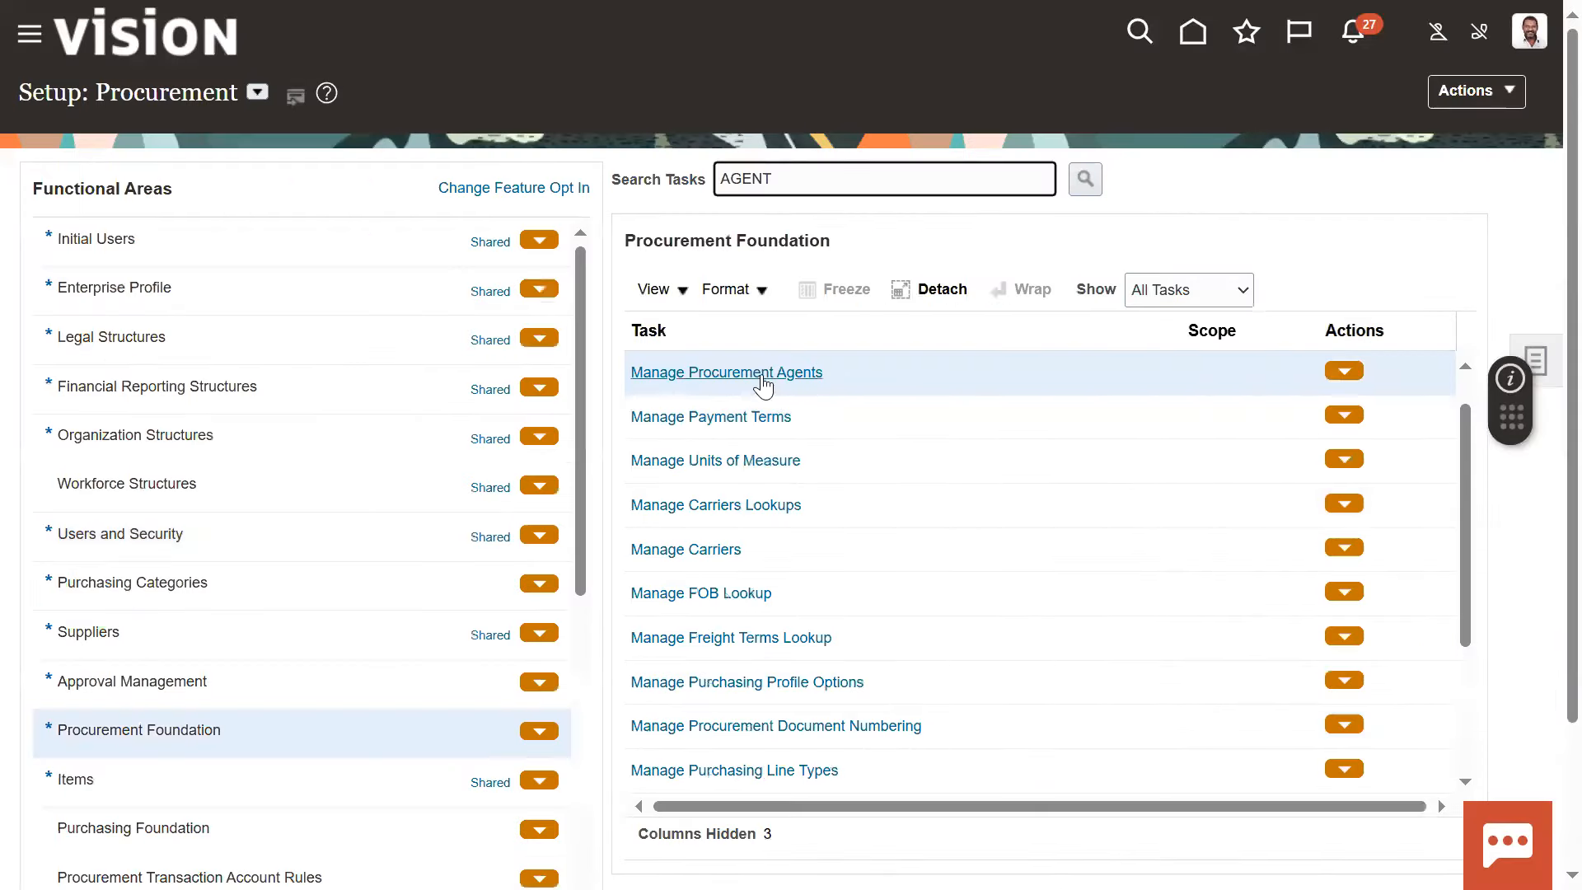
Start a new procurement agent and set its Procurement BU to US1 Business Unit
left_click(762, 384)
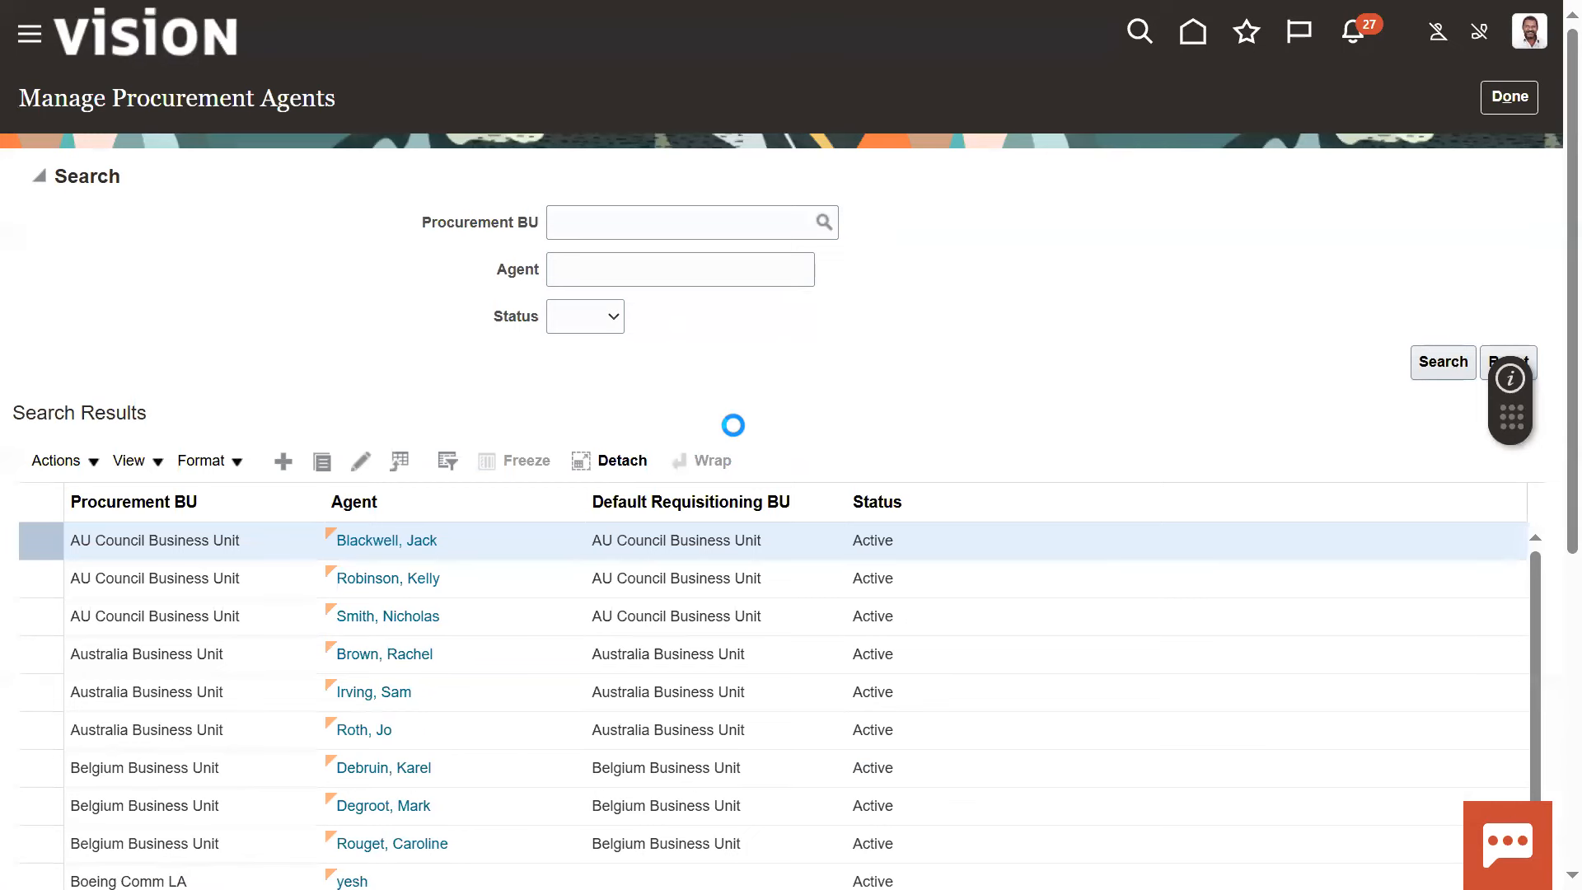
left_click(696, 192)
type("US1")
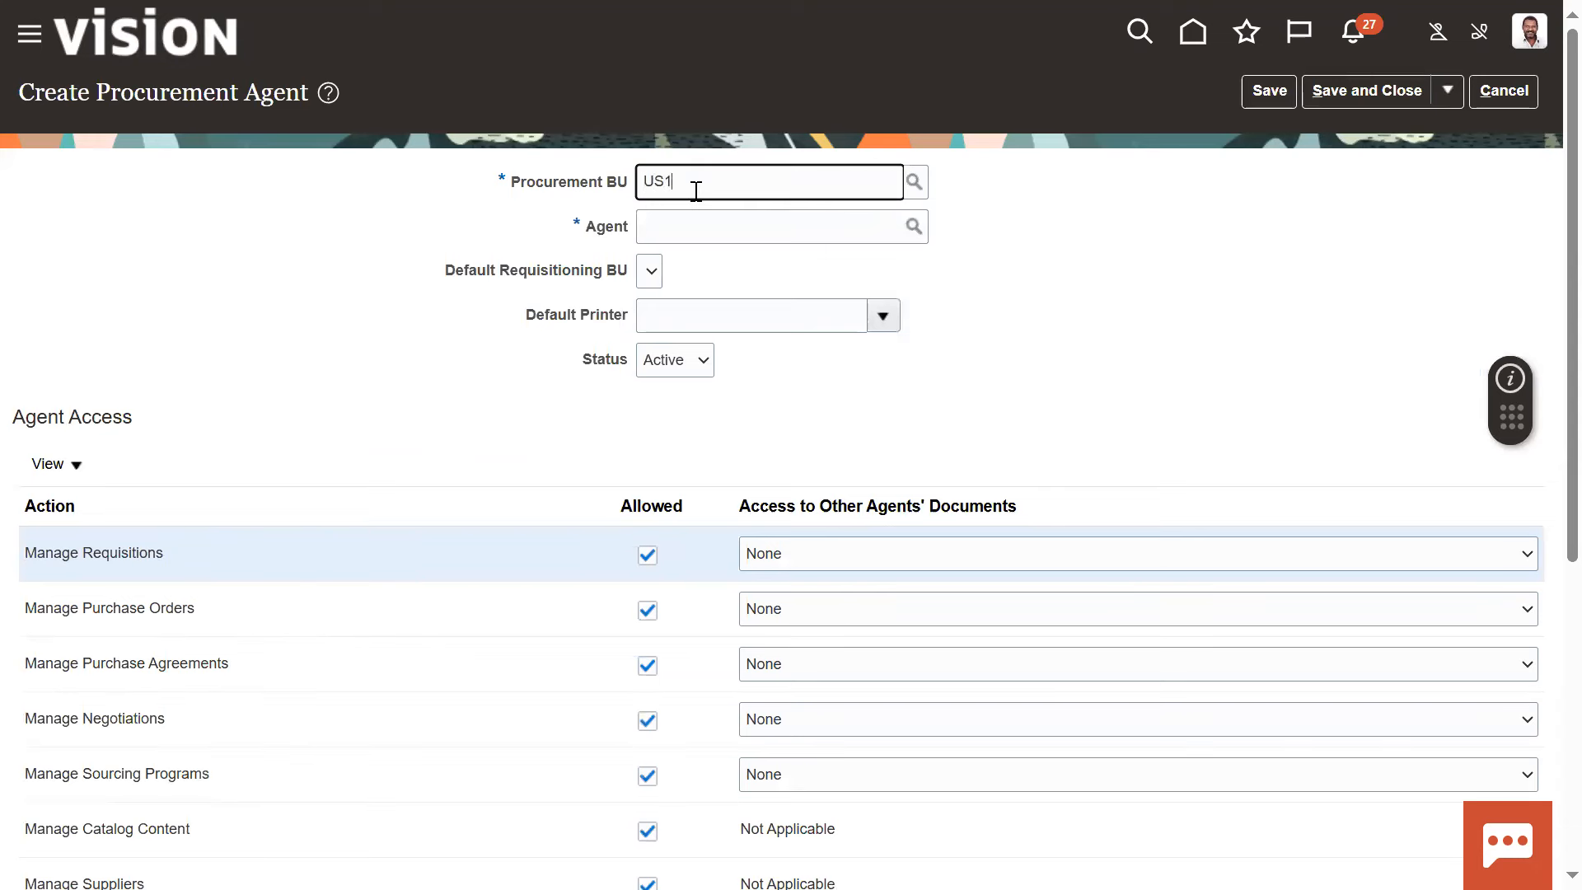
left_click(693, 217)
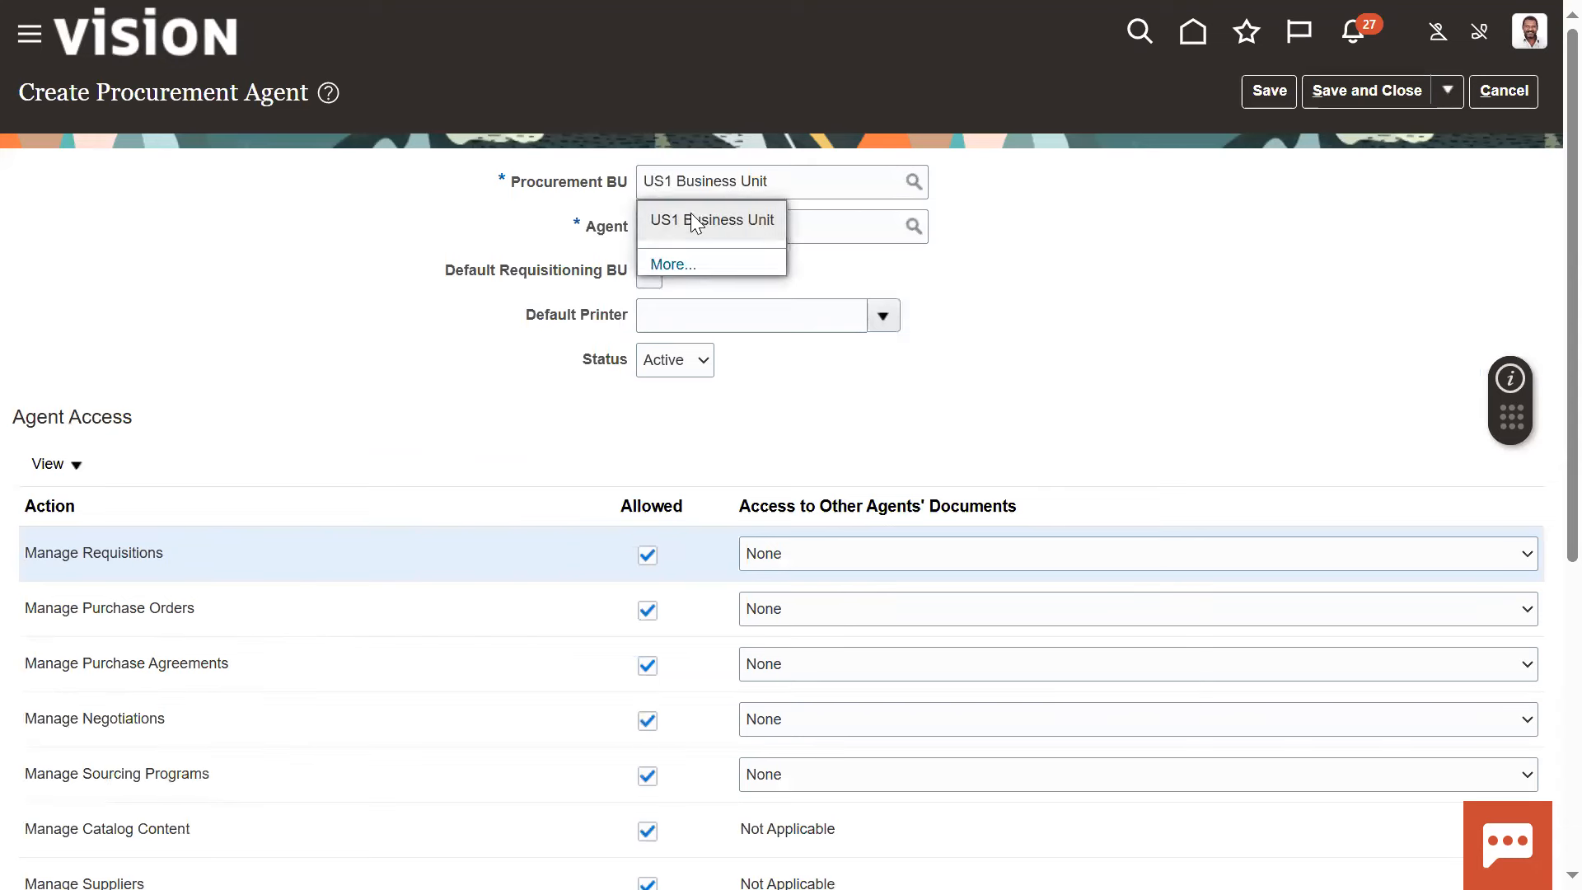
Try to find the new employee as agent by first name with initial and by surname, and clear the entry
left_click(828, 229)
type("JOHN M")
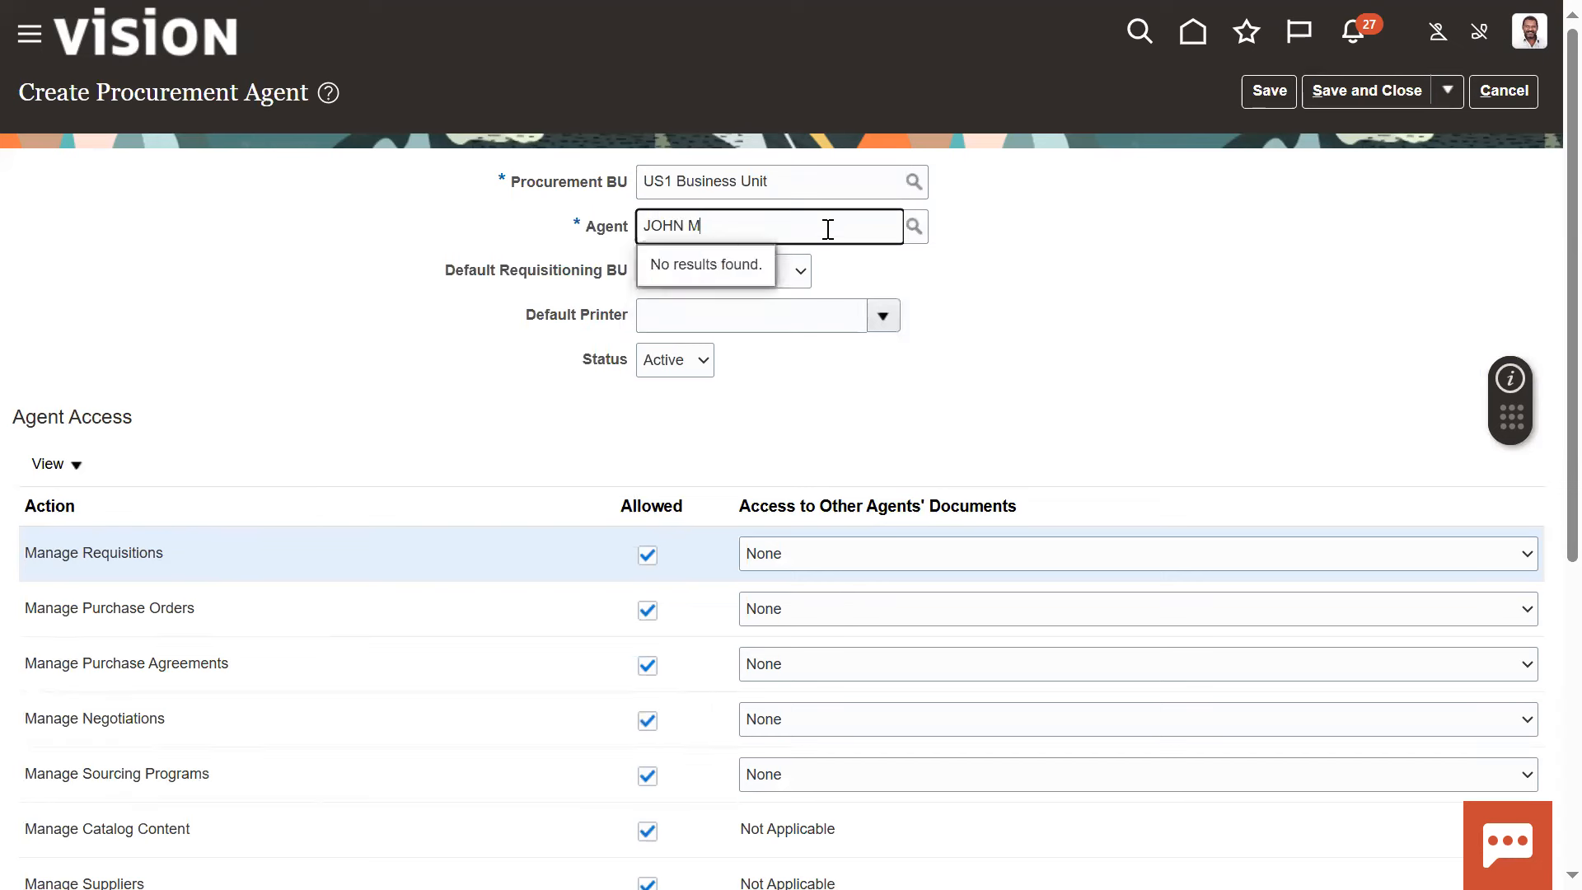
left_click_drag(723, 221, 170, 247)
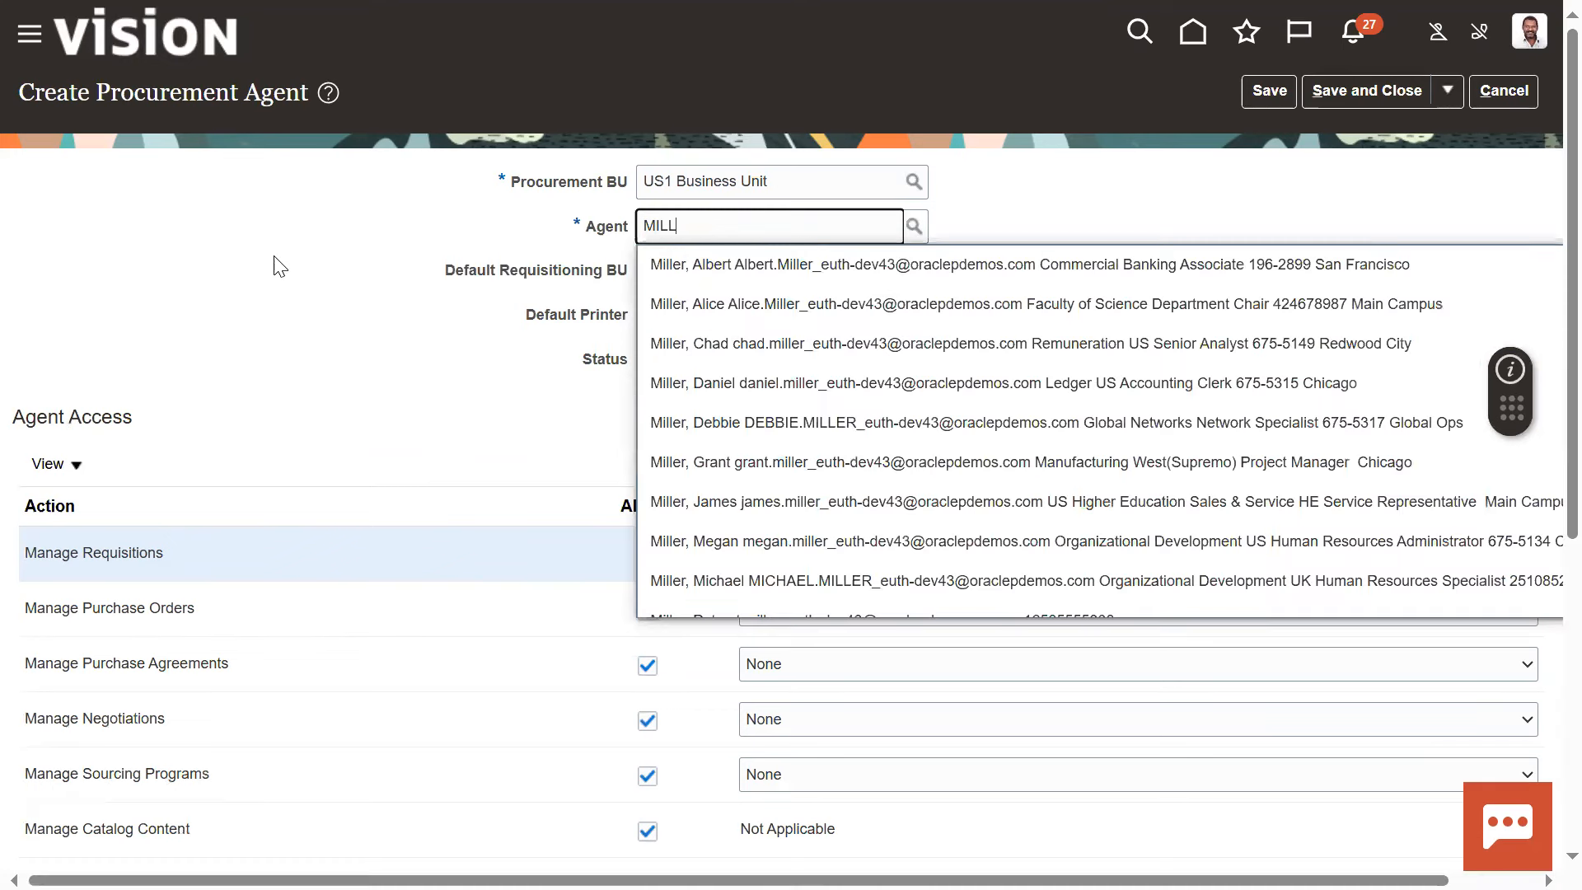
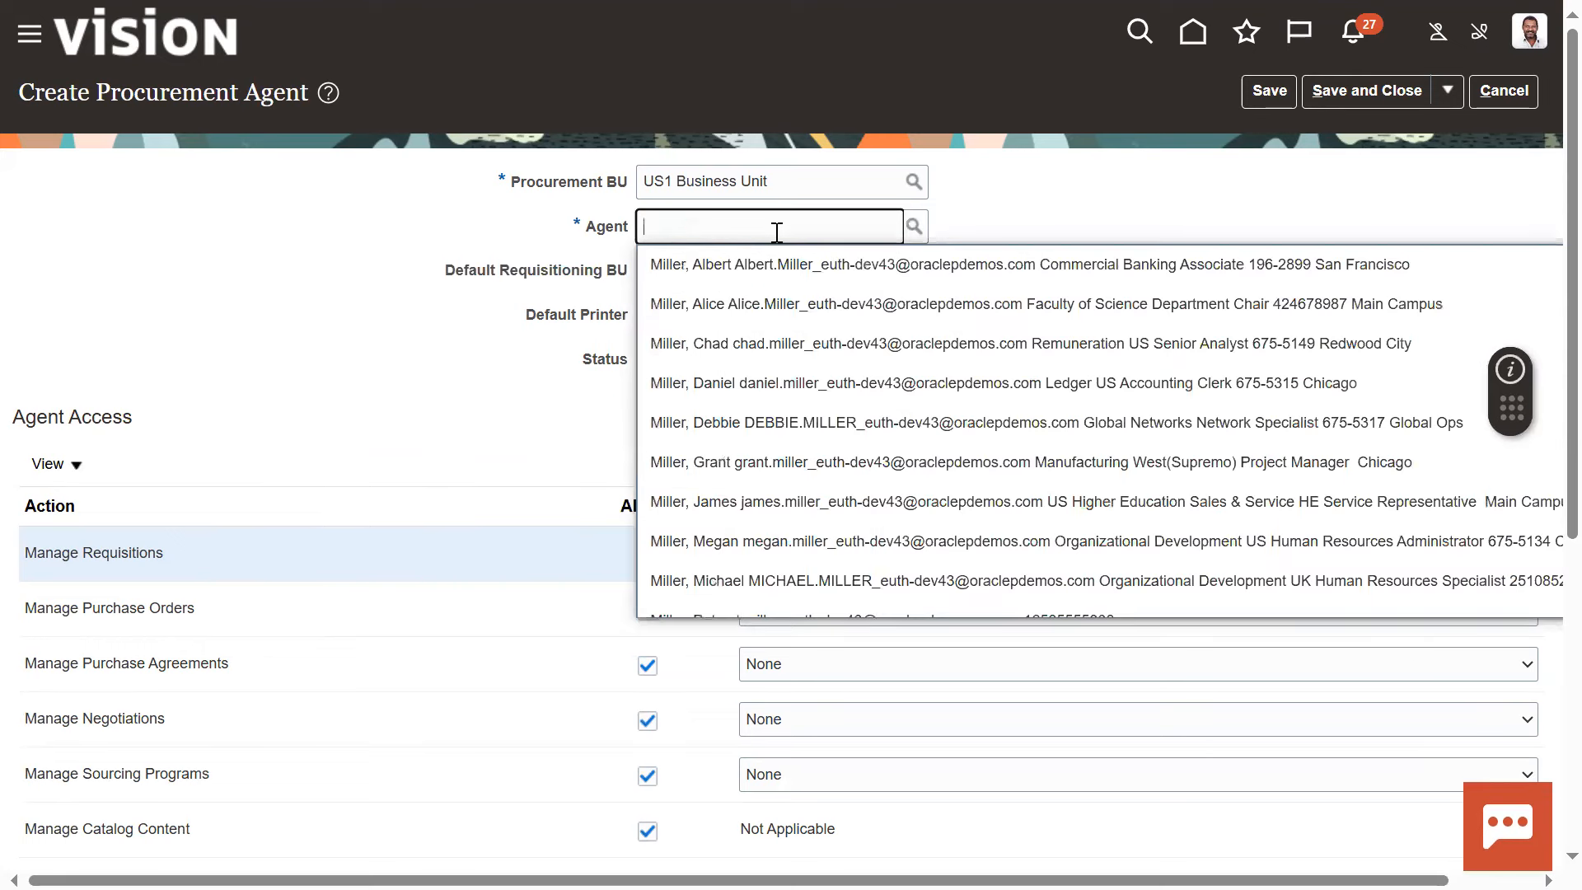
Search "JOH" to select the new employee as agent, and set the Default Requisitioning BU to US1 Business Unit
type("JO")
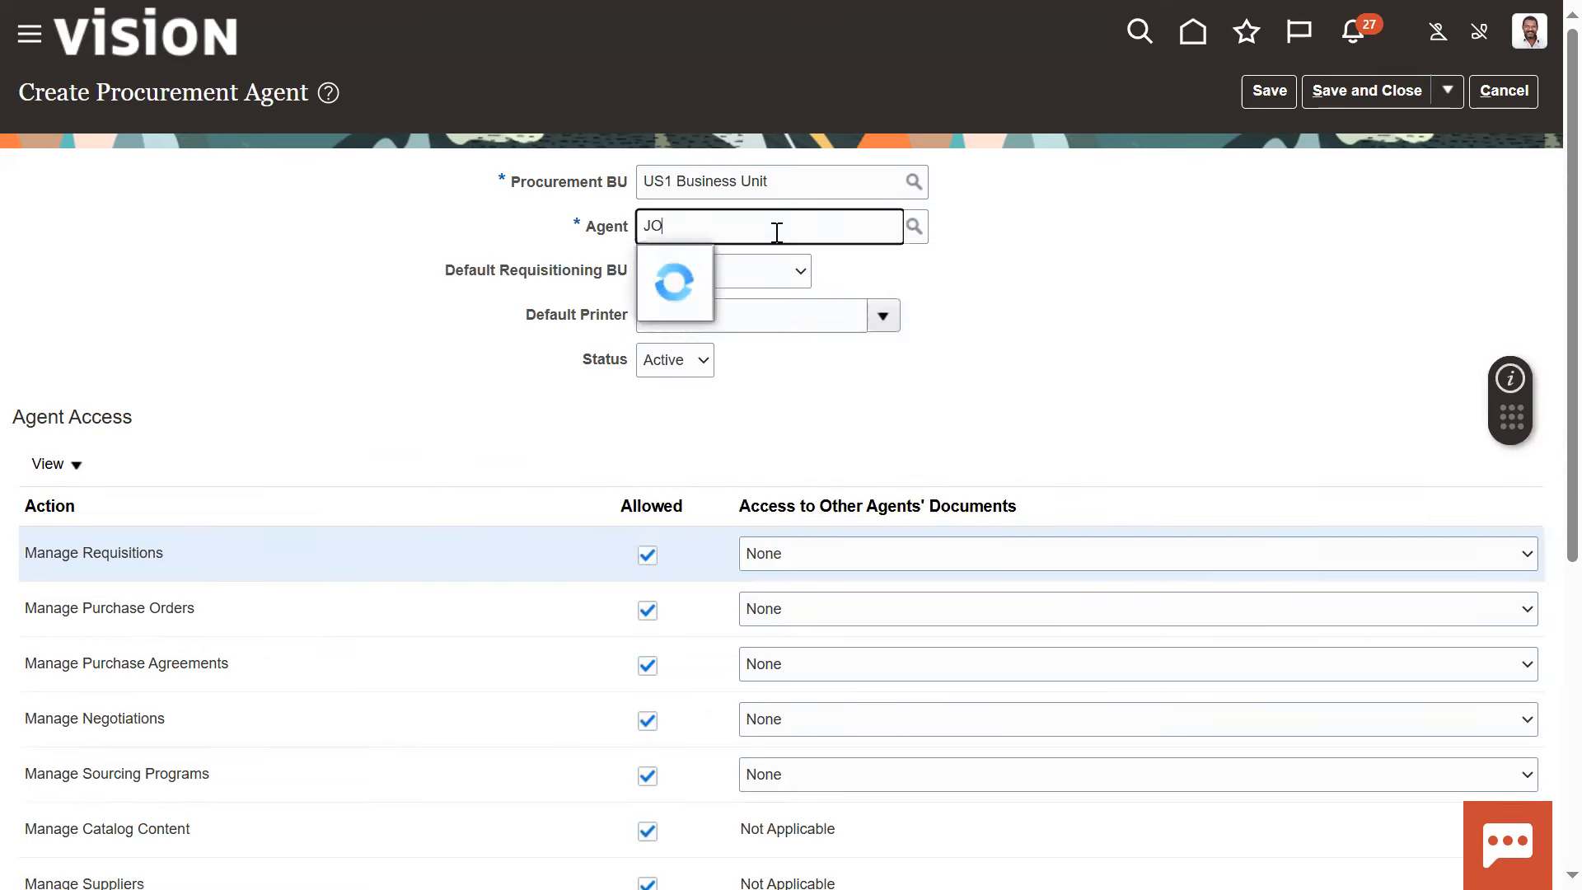
type("H")
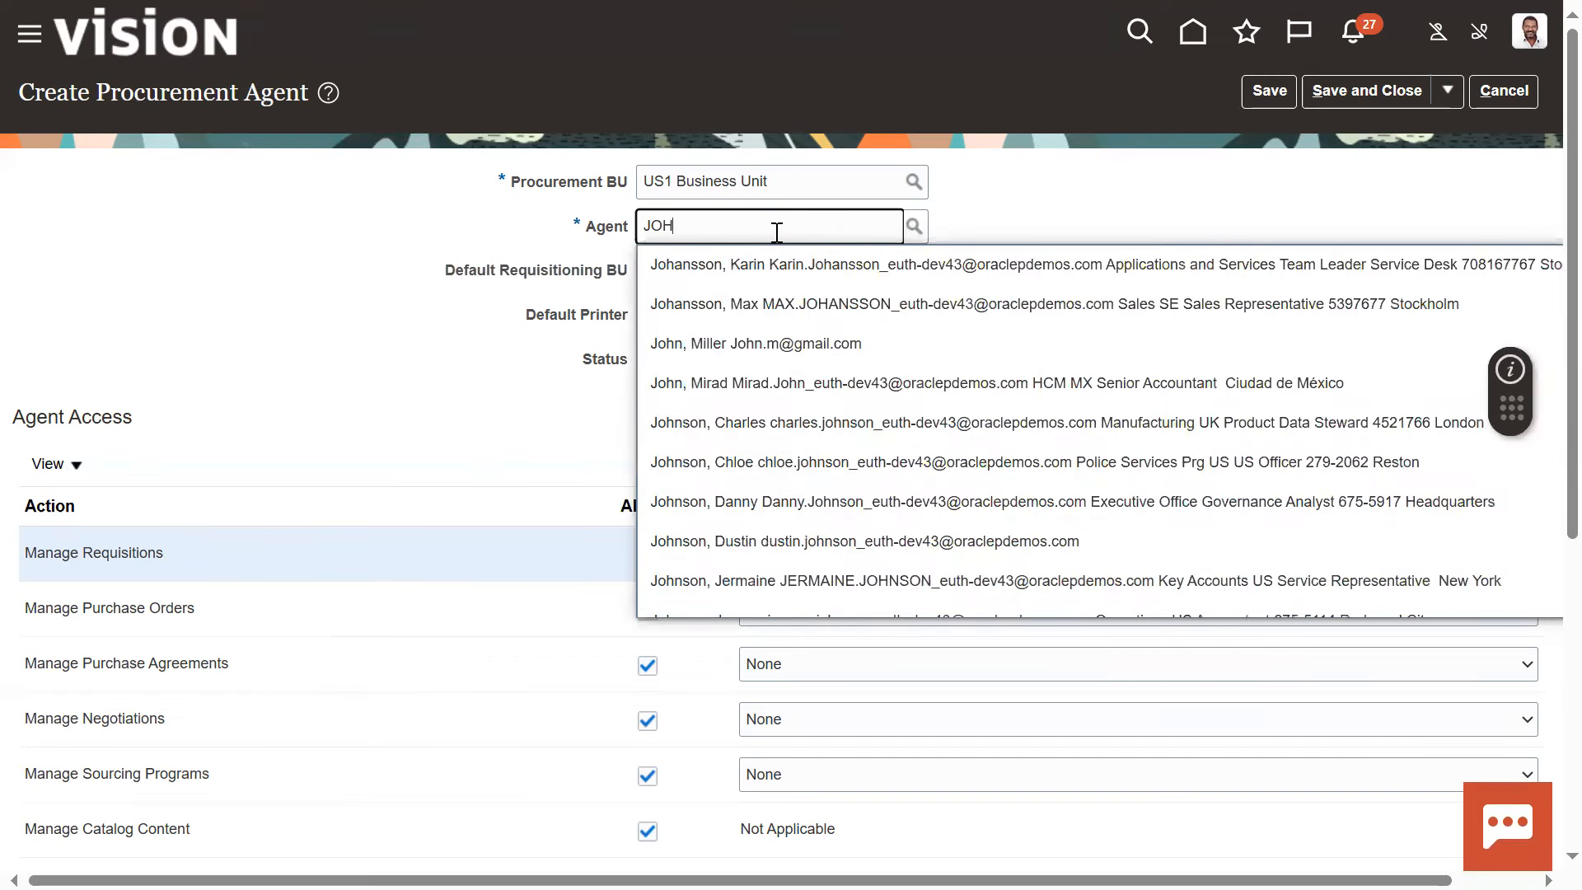
left_click(814, 351)
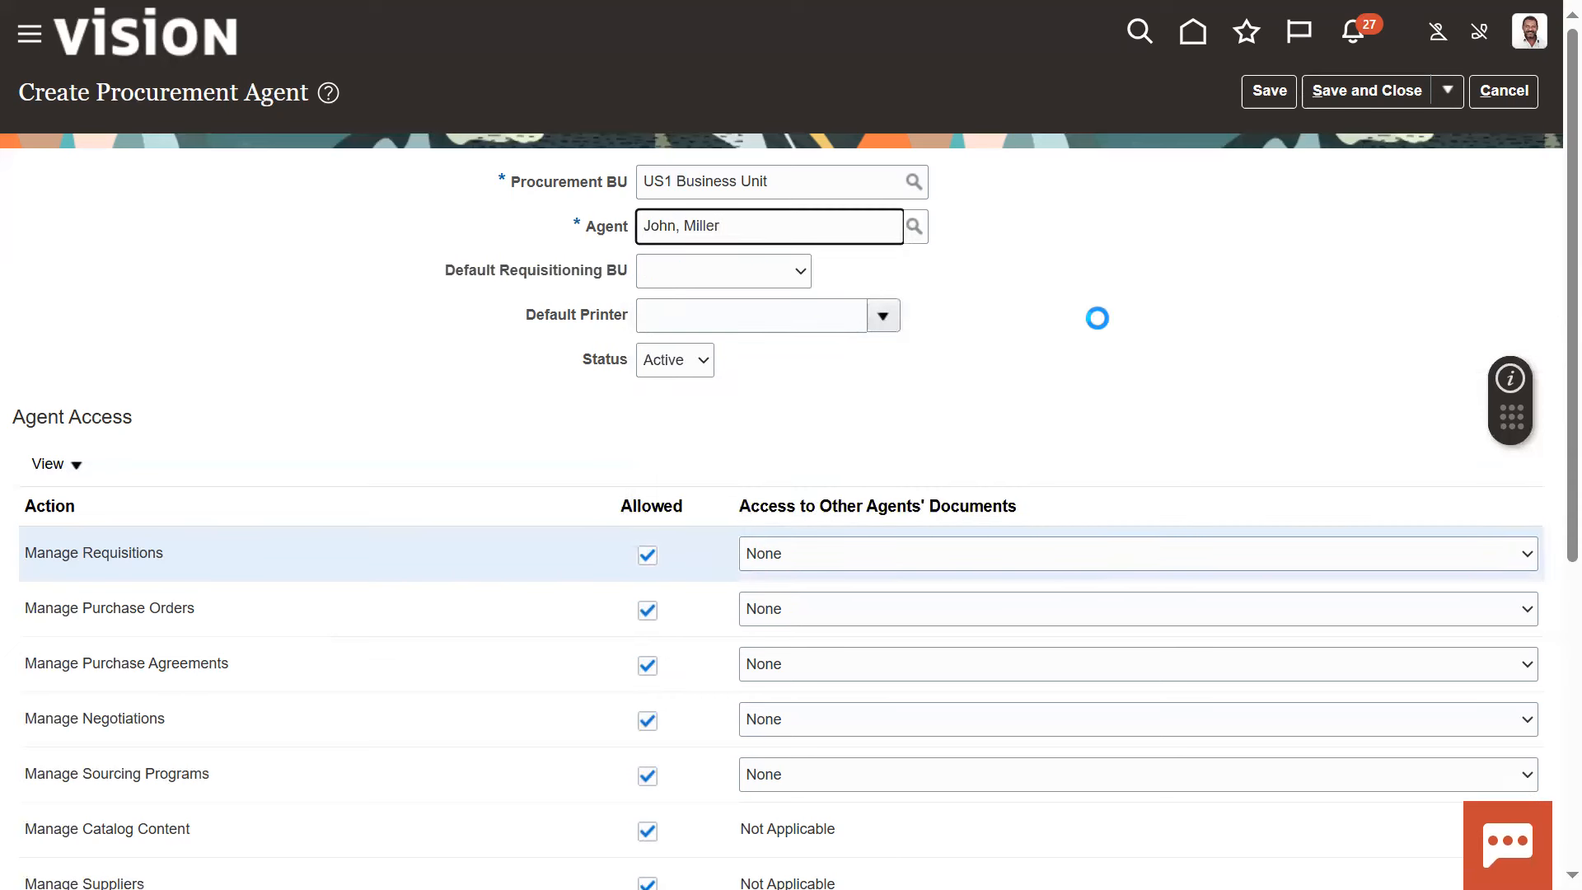
left_click(757, 267)
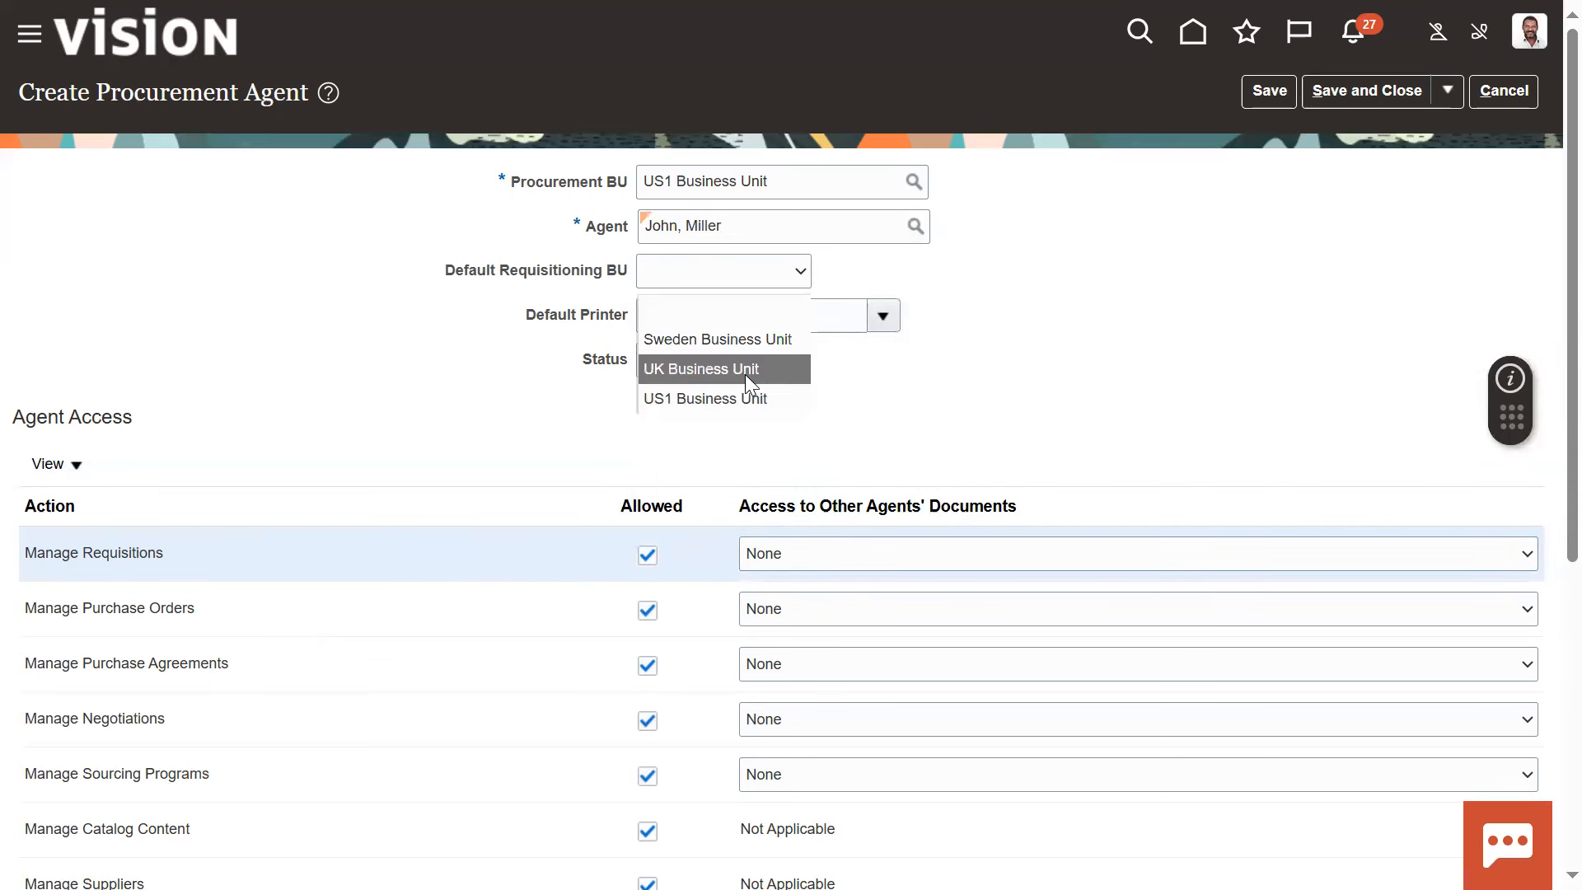
left_click(745, 396)
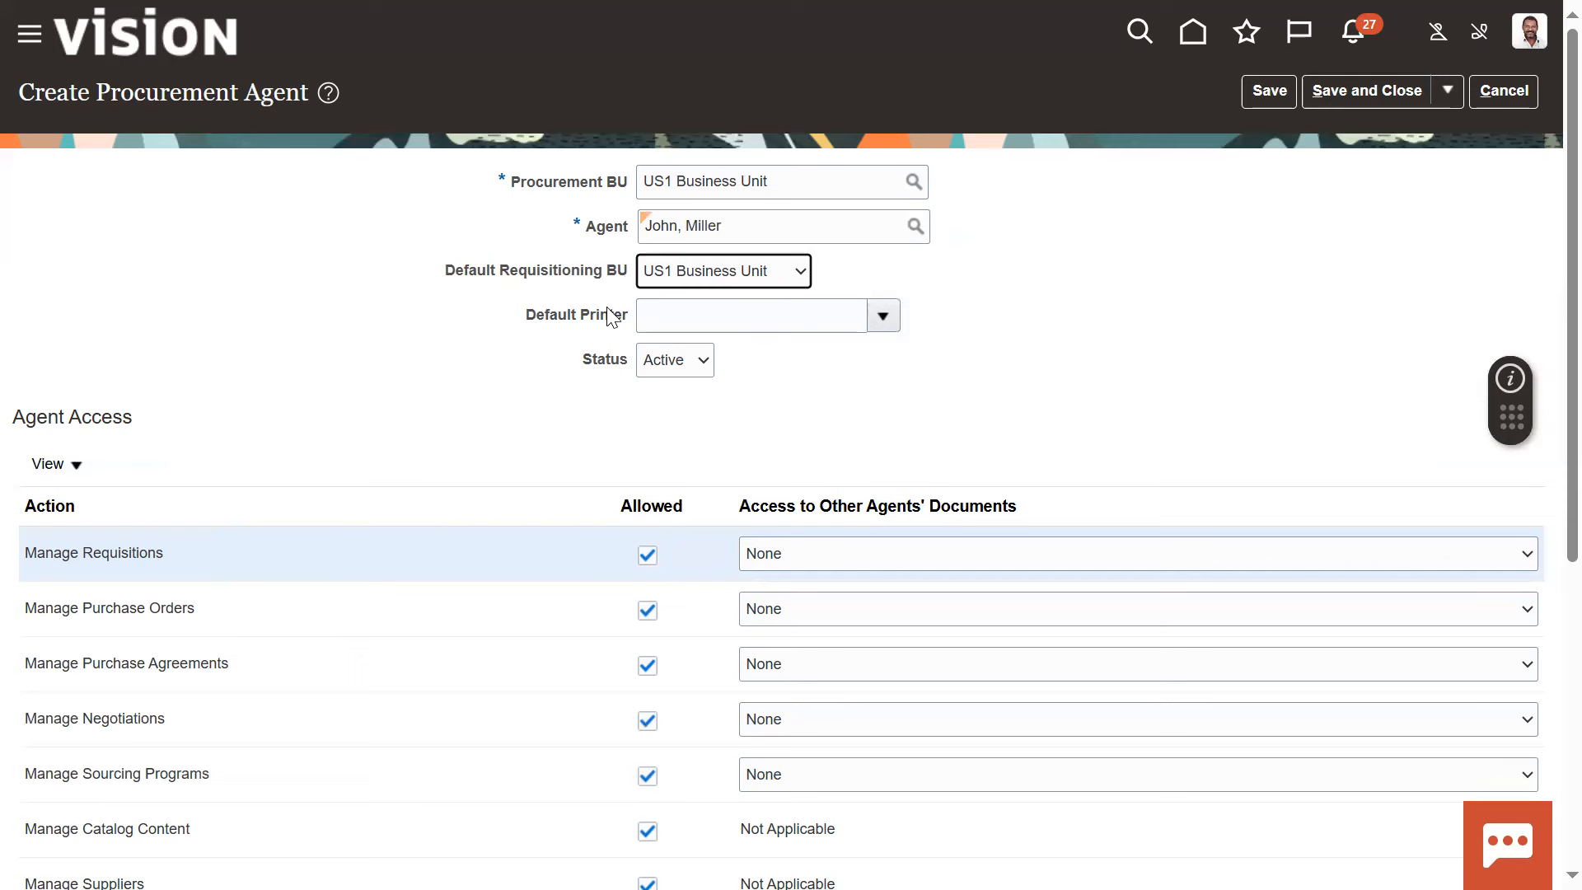
Highlight the Default Printer label and the Agent Access heading, and review the list of actions allowed for the agent
left_click_drag(535, 318, 633, 321)
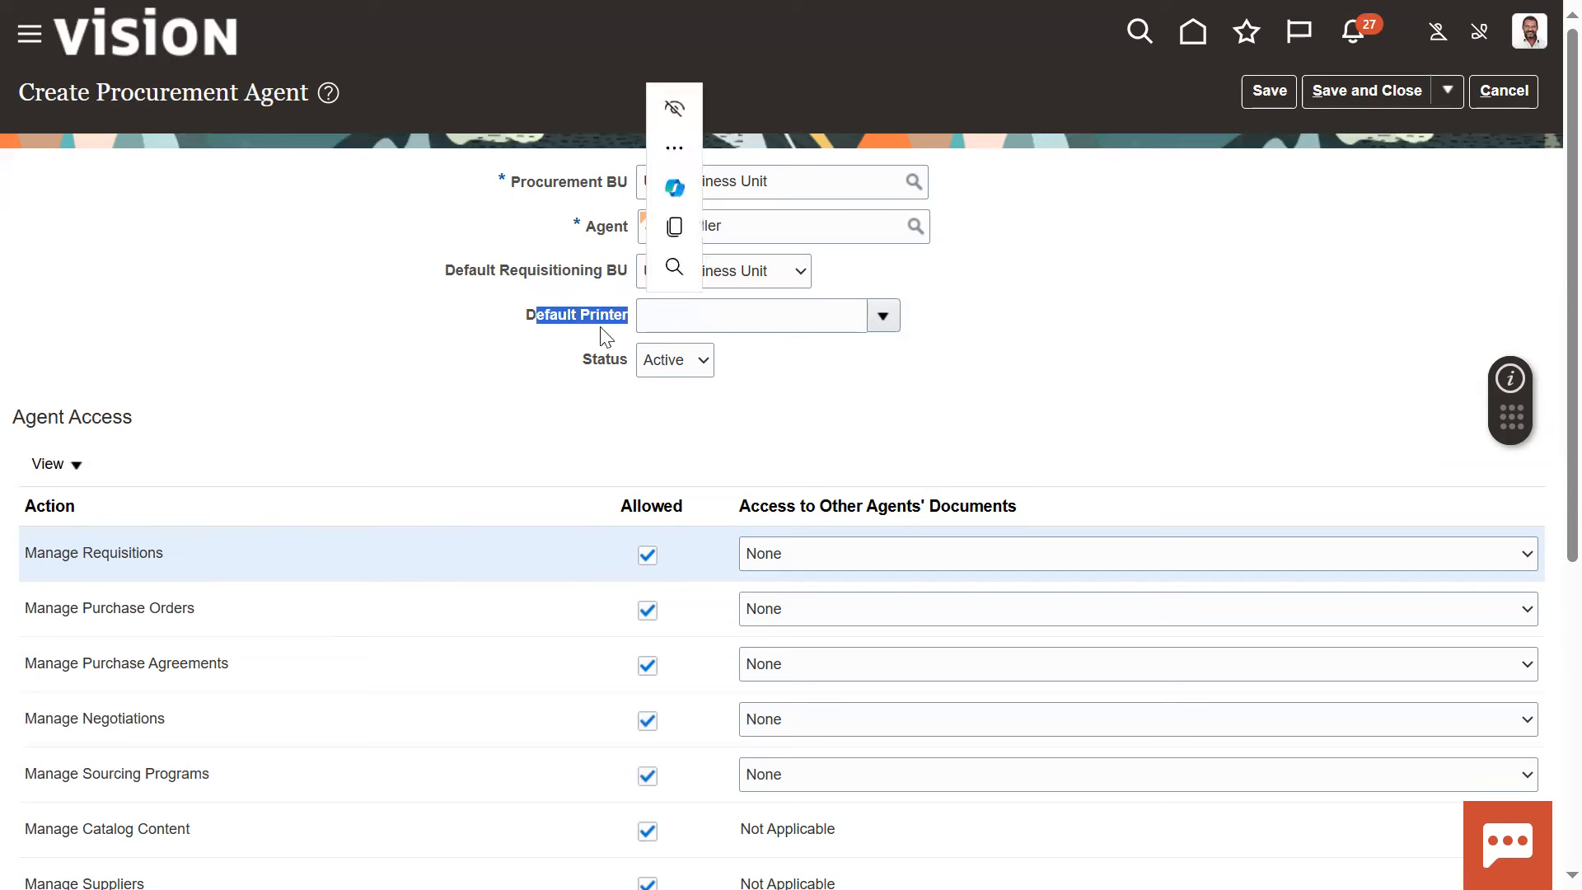
left_click(561, 381)
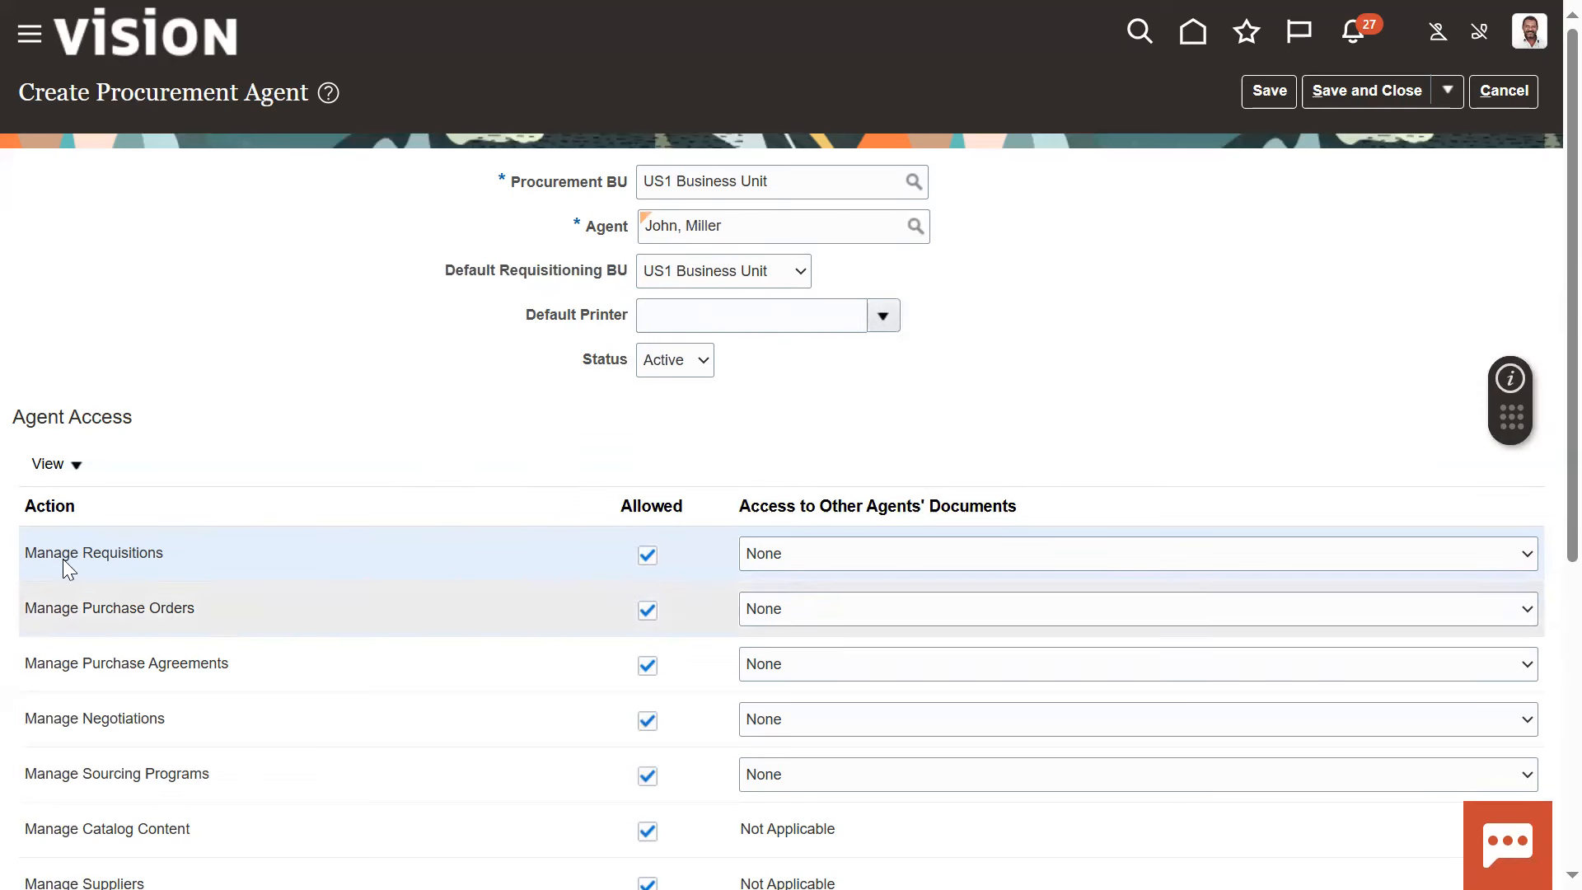
left_click_drag(17, 414, 134, 417)
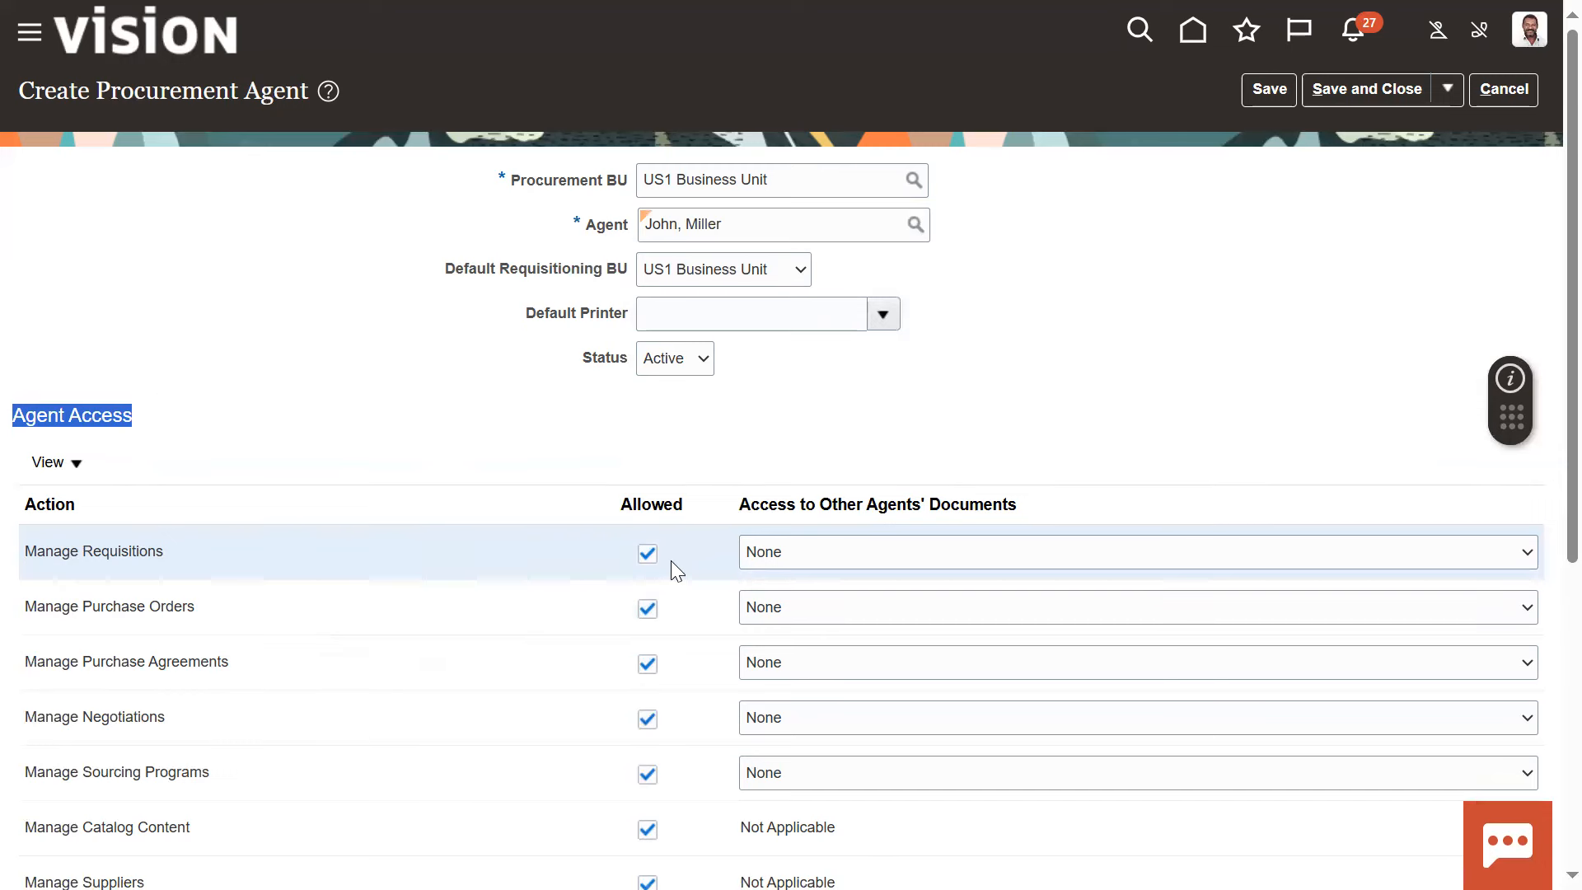
scroll(671, 565, "down", 2)
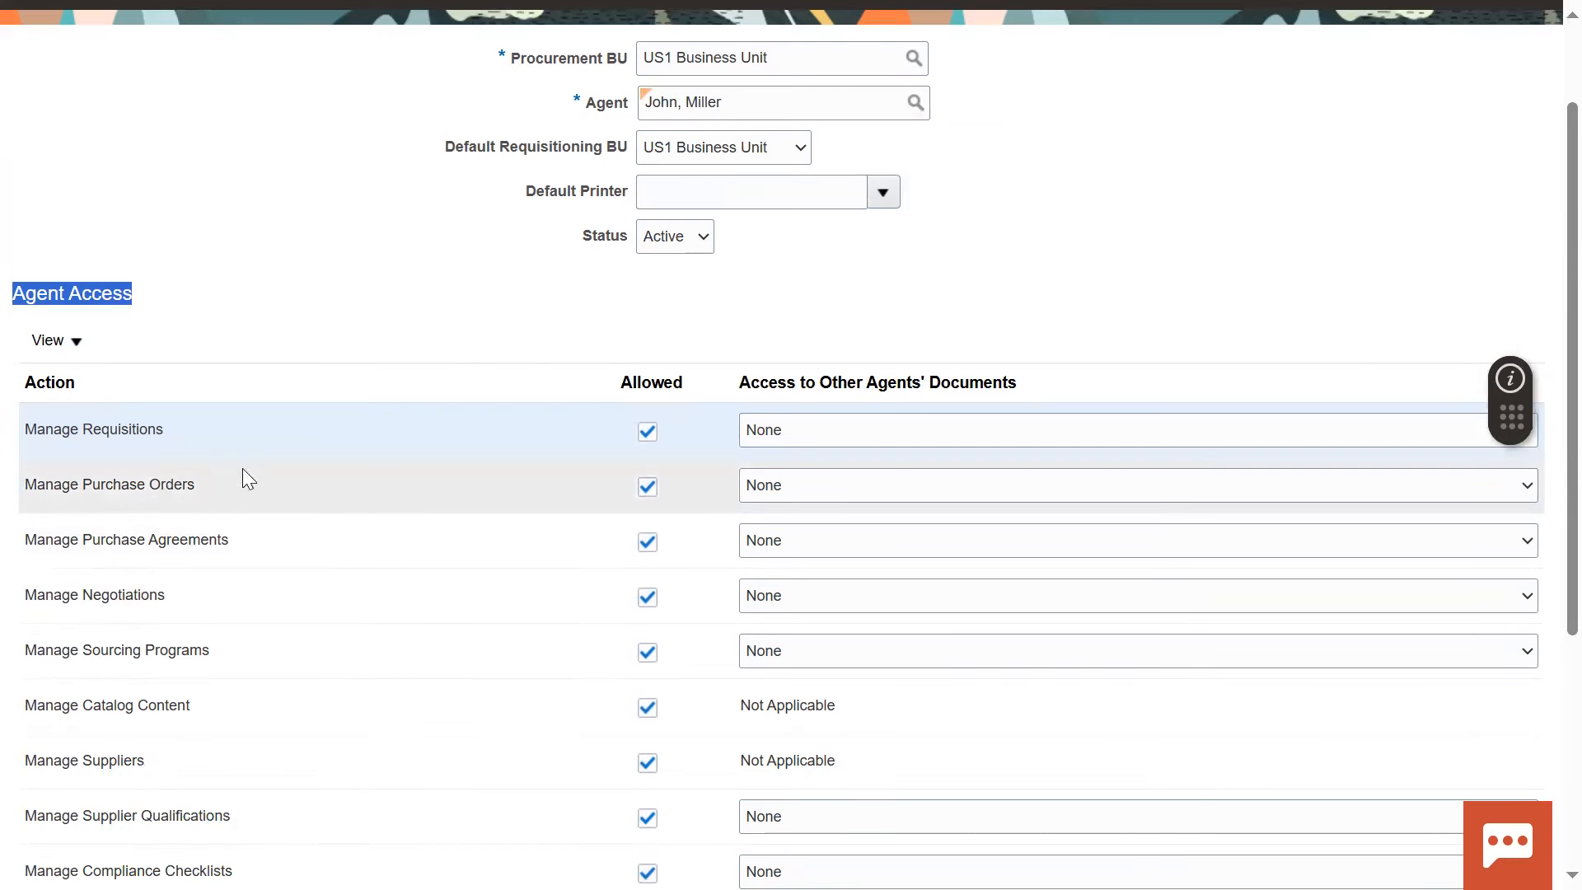
left_click(555, 267)
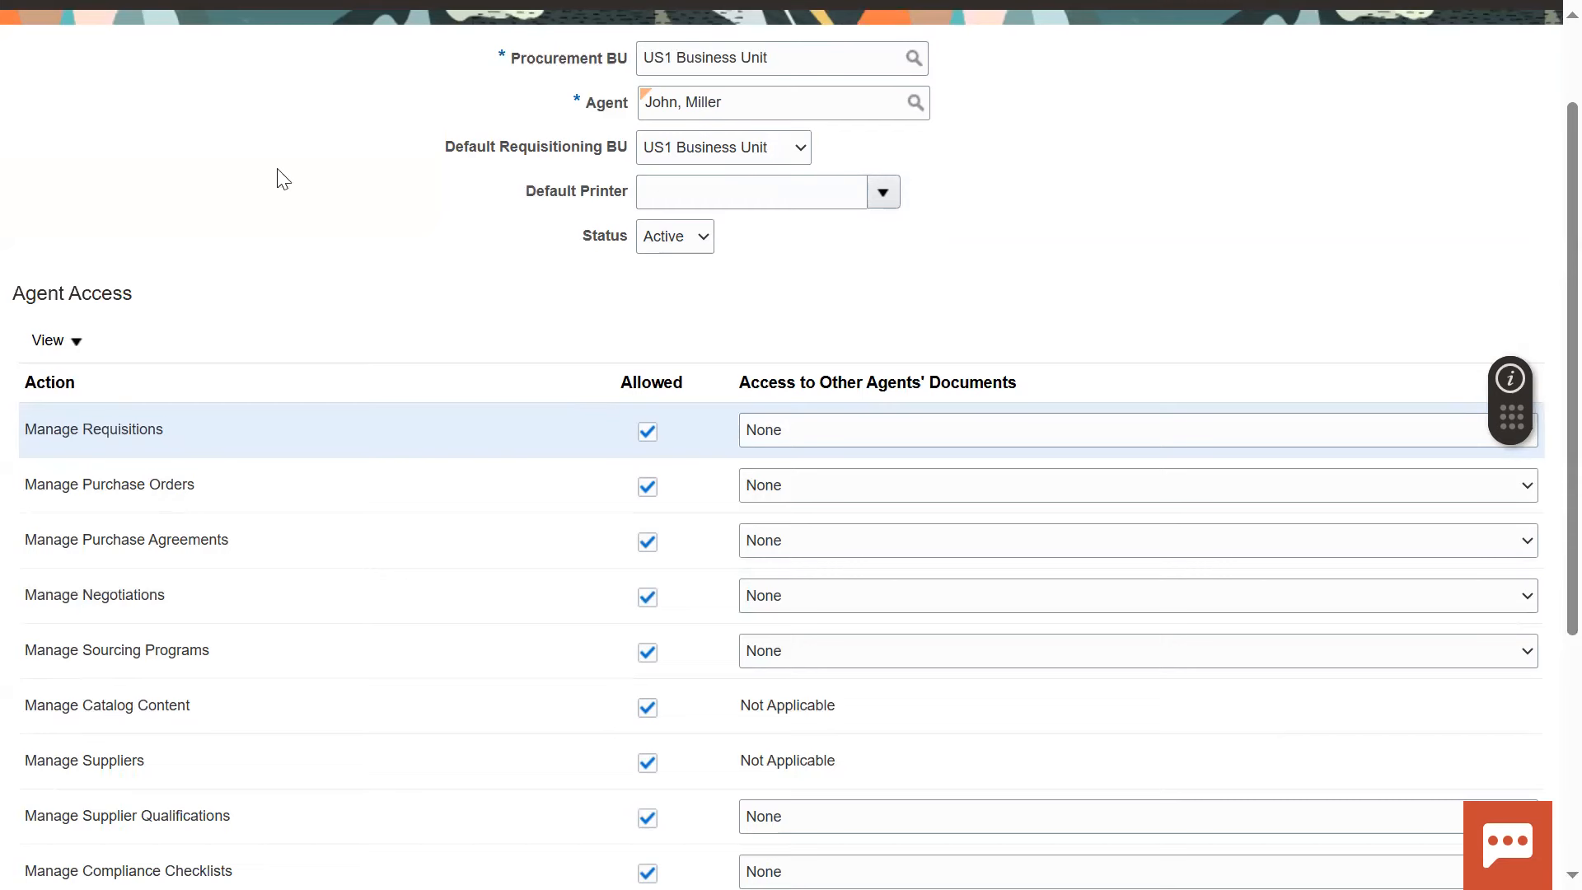
Draw red boxes around the Action and Allowed columns, the words Other Agents', and the Manage Purchase Orders row
key("super+shift+s")
left_click_drag(8, 361, 700, 889)
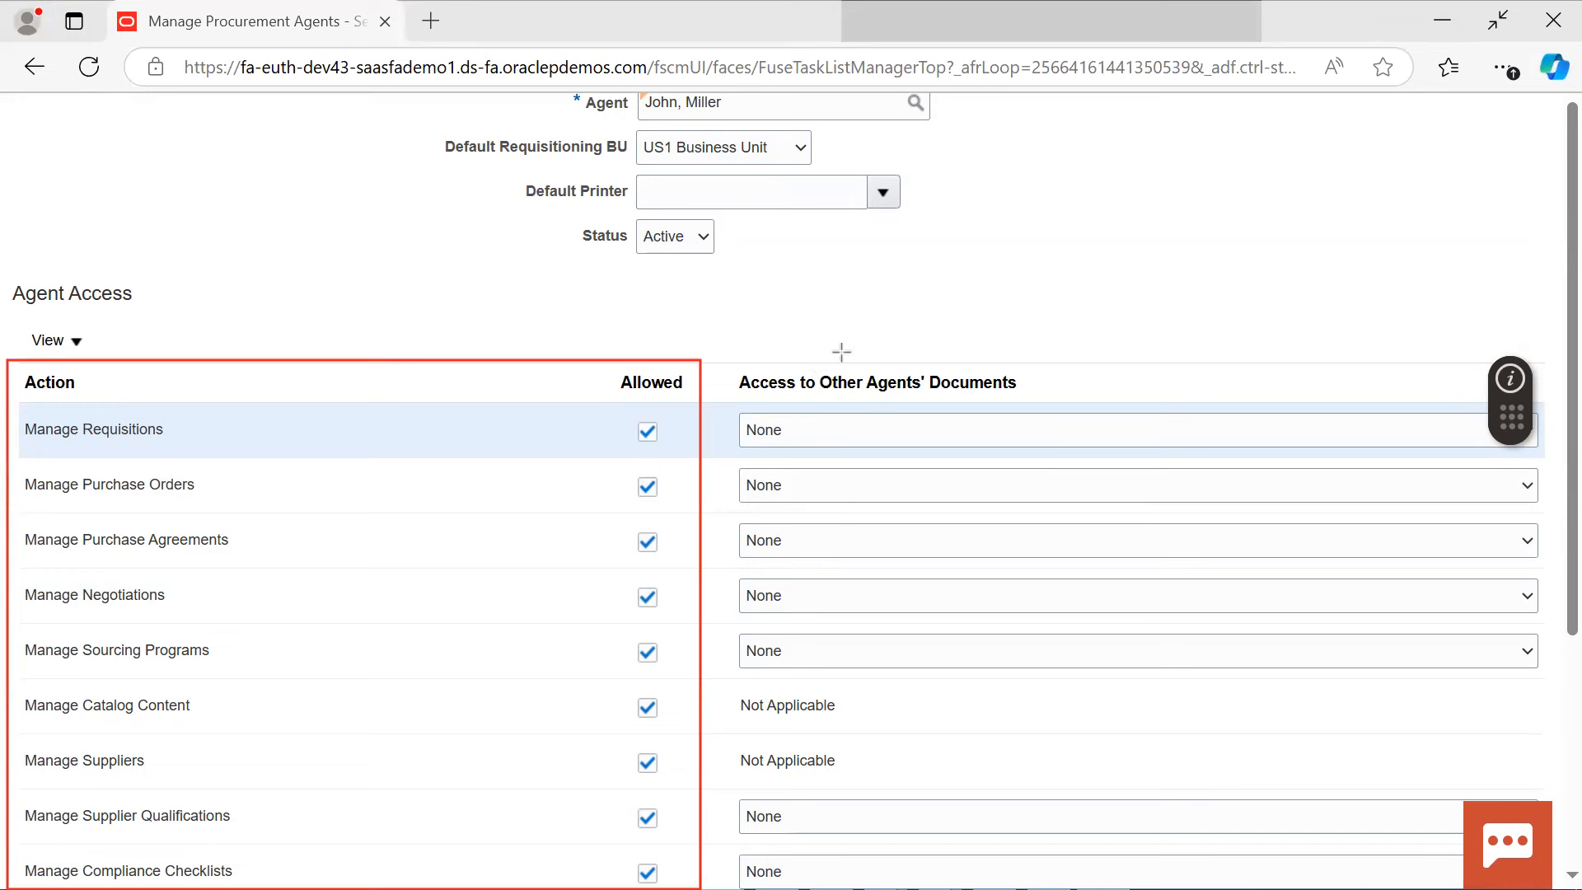
left_click_drag(813, 349, 929, 400)
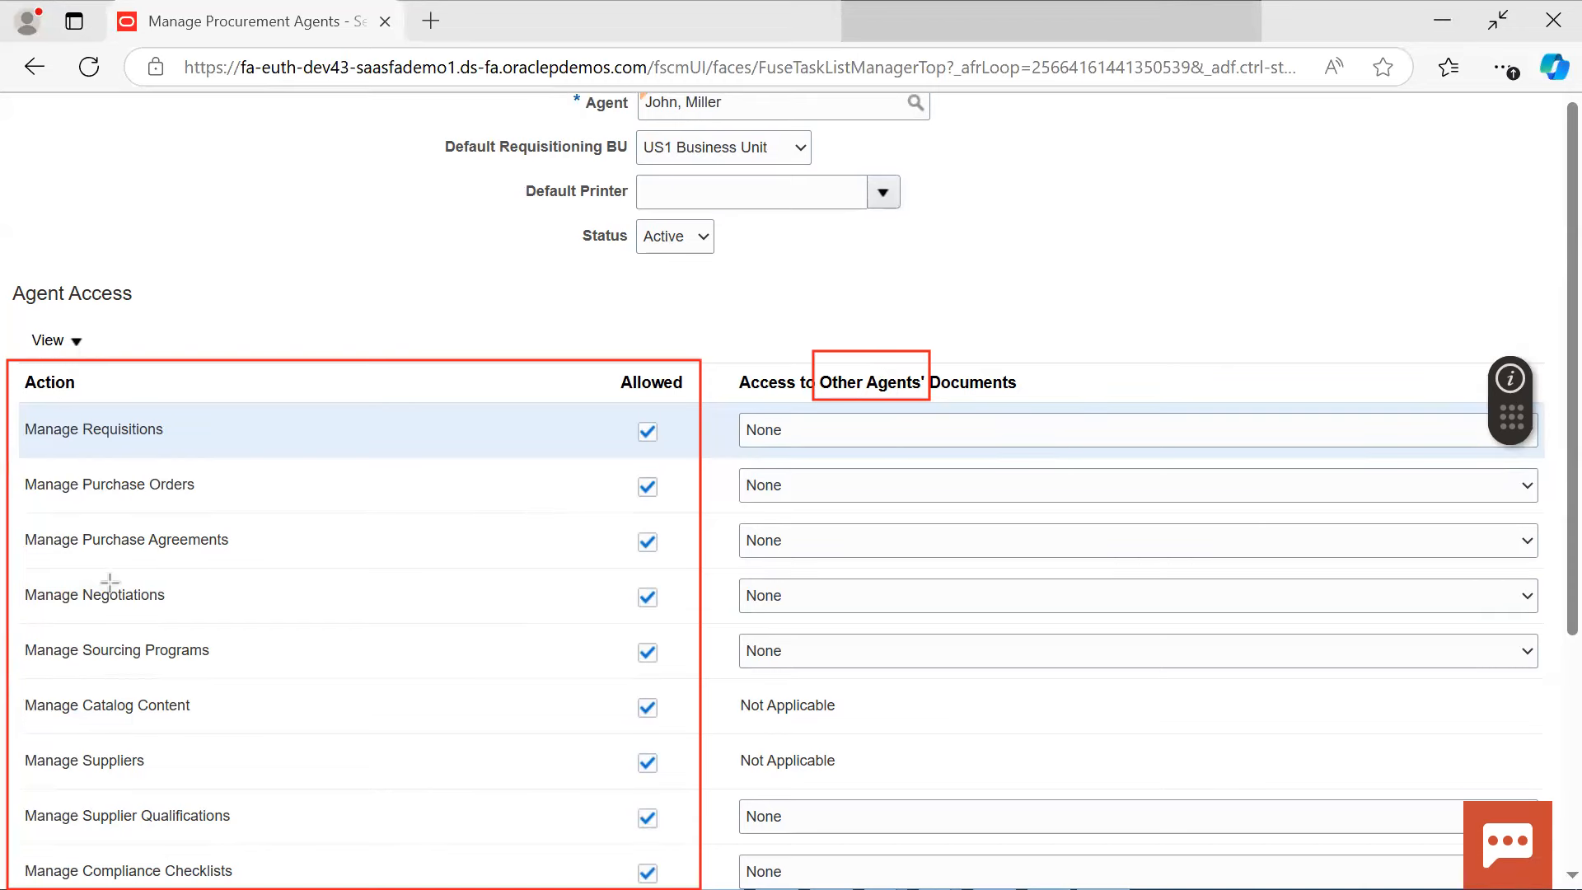
mouse_move(17, 470)
left_mouse_down()
mouse_move(148, 502)
mouse_move(959, 505)
left_mouse_up()
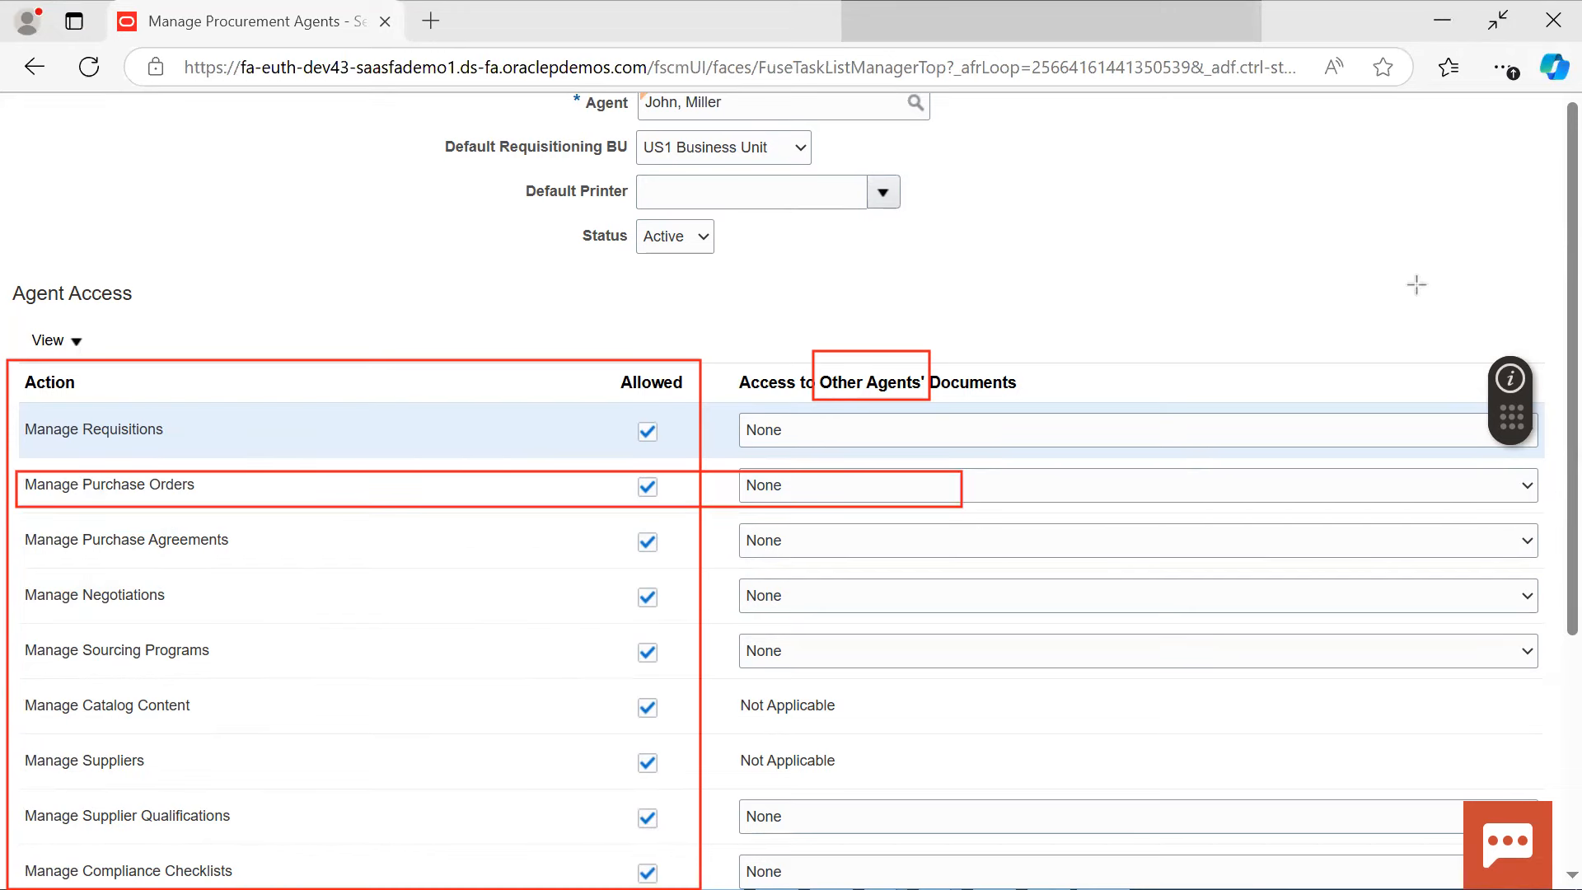
Open the choices for access to other agents' documents for Manage Purchase Orders
left_click(868, 487)
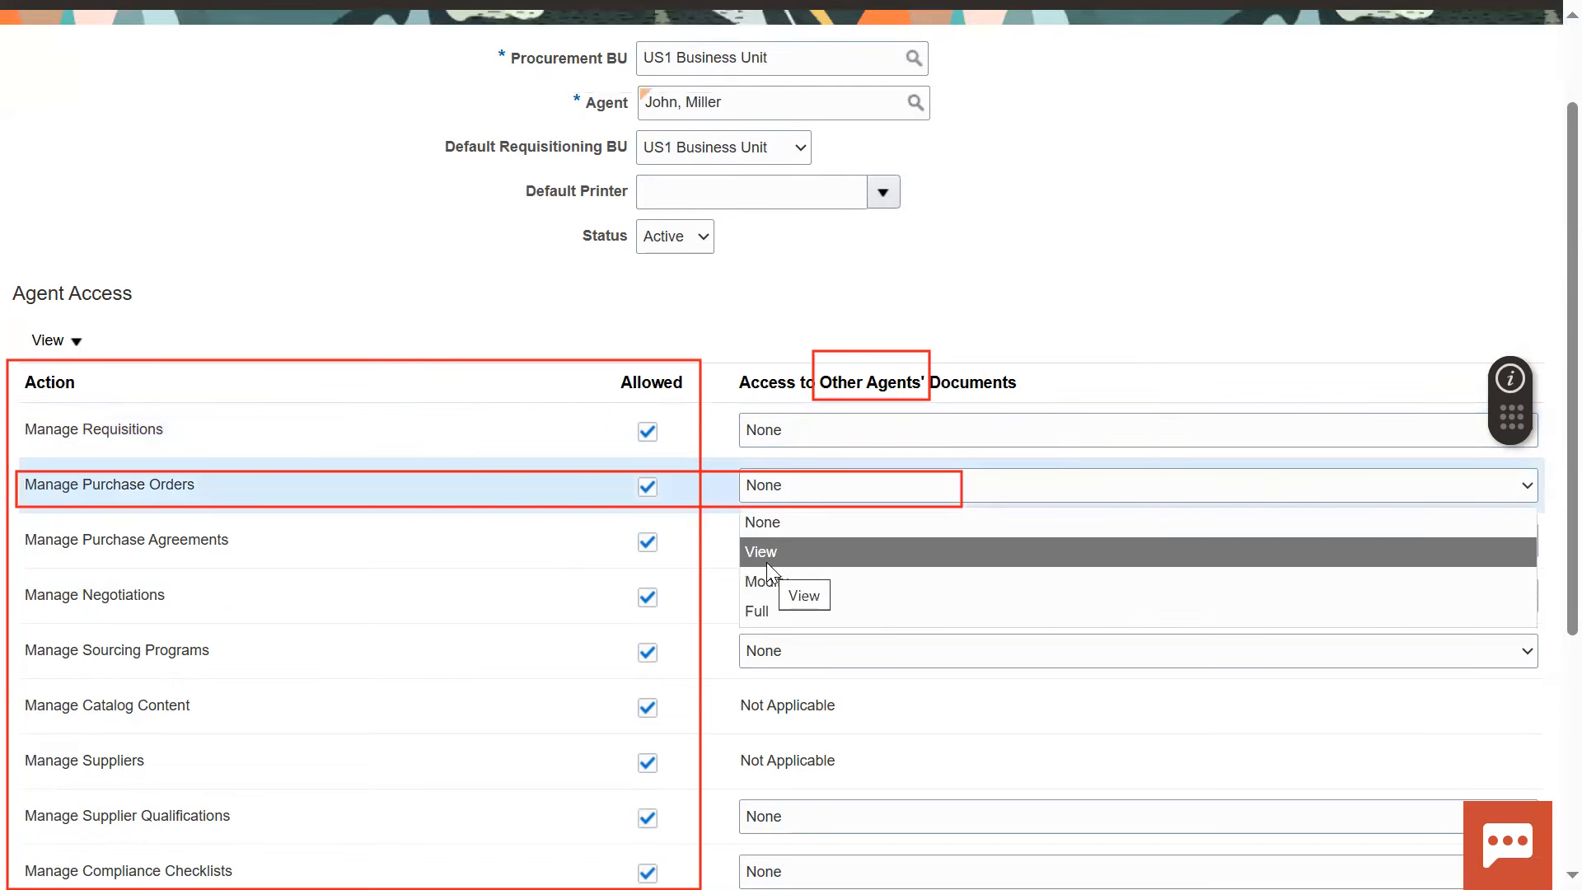
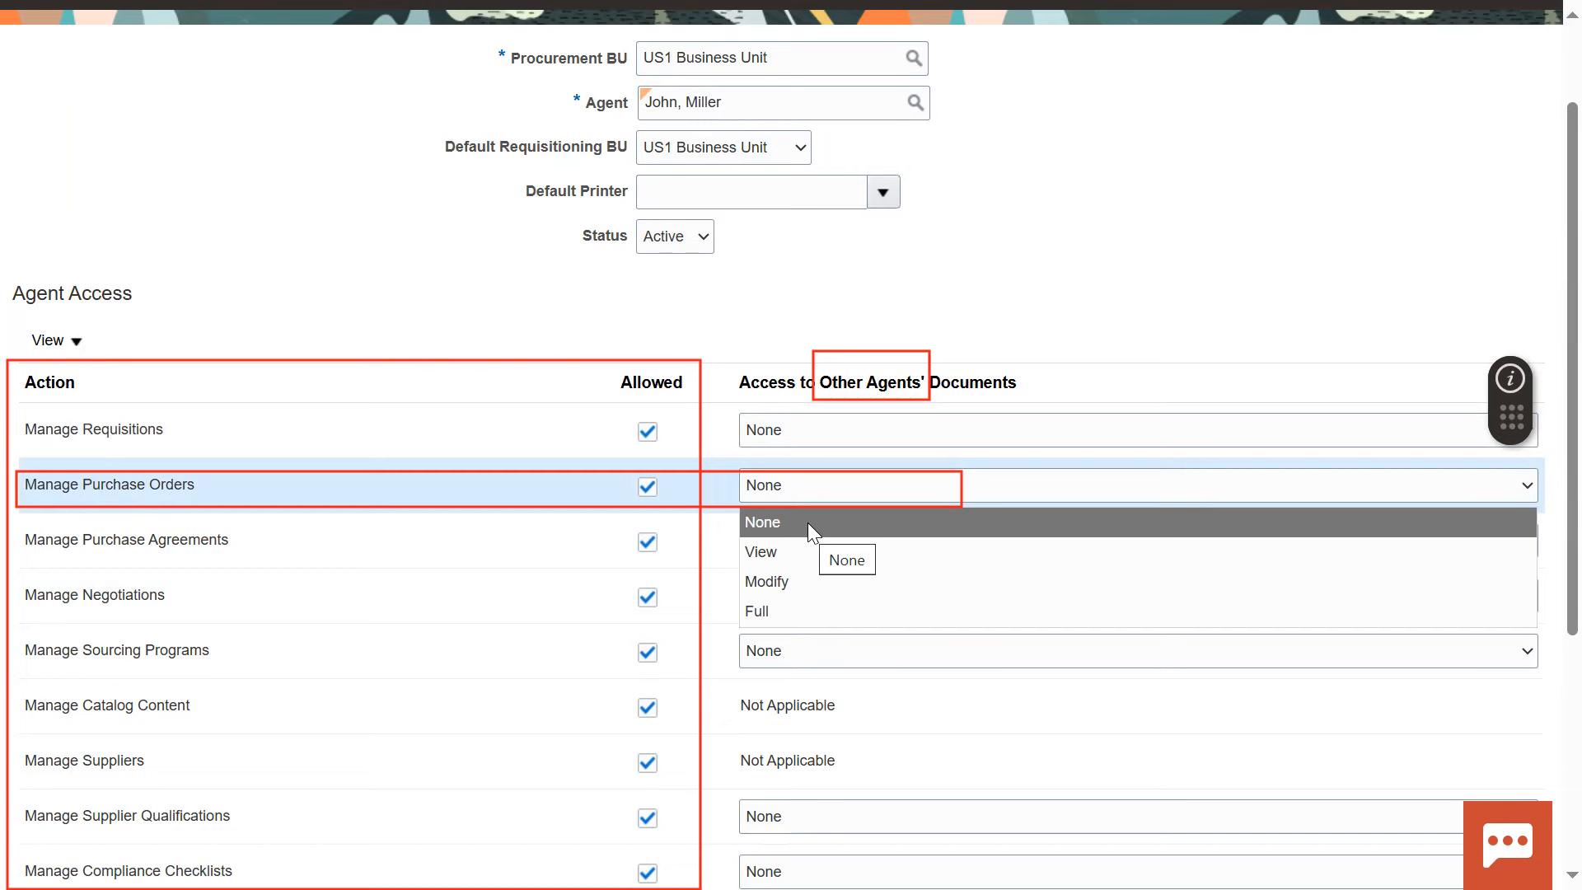
Set the access to other agents' documents to View for the Manage Purchase Orders action
left_click(863, 523)
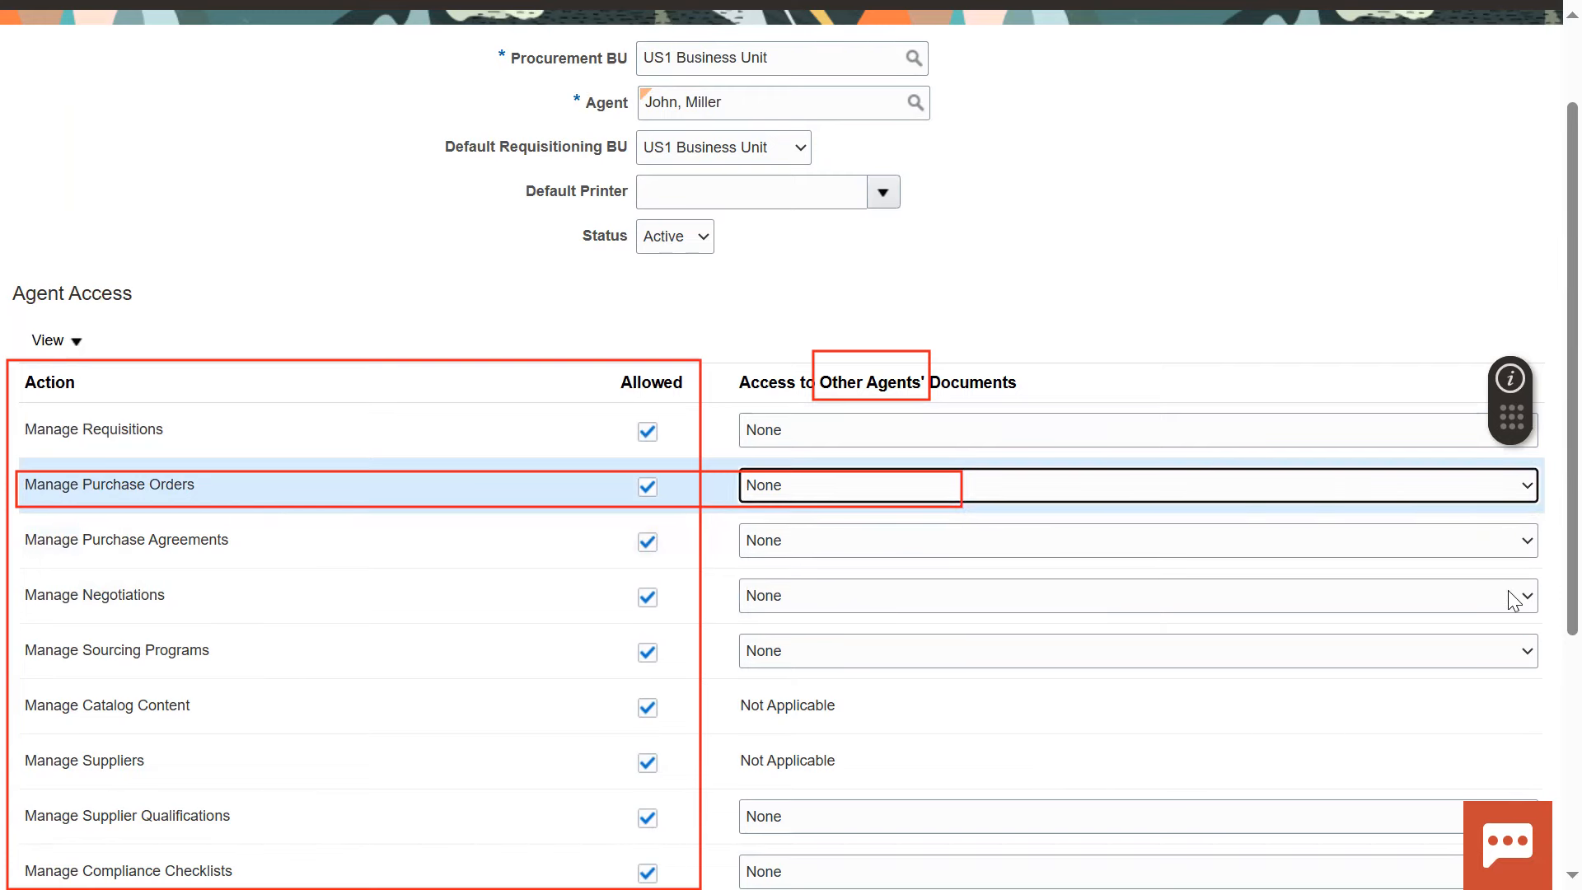
left_click(818, 485)
left_click(793, 551)
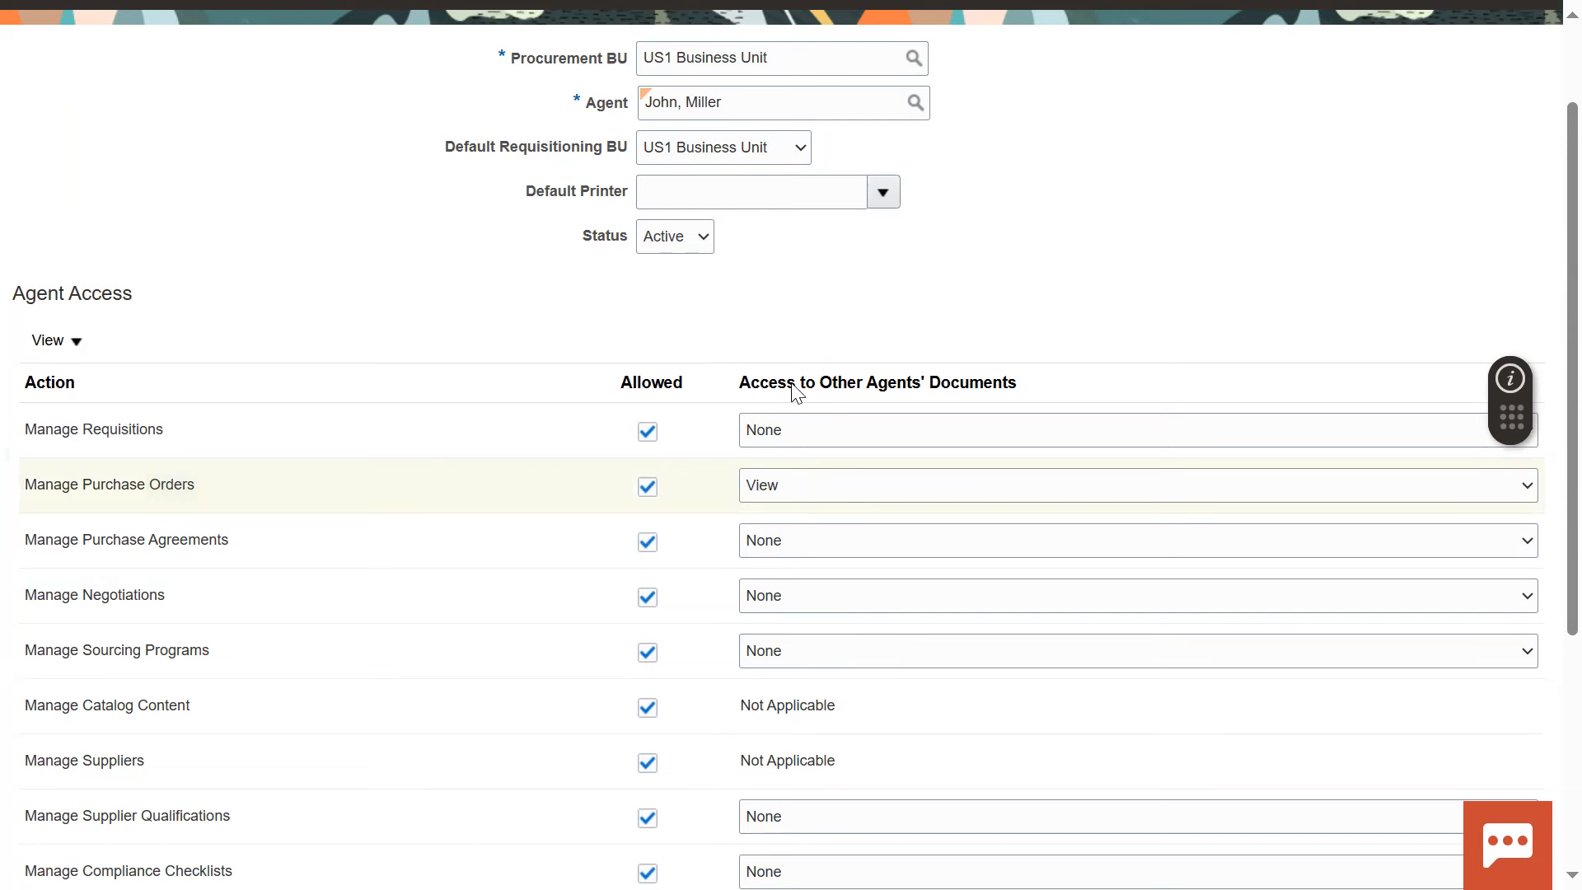
left_click(538, 485)
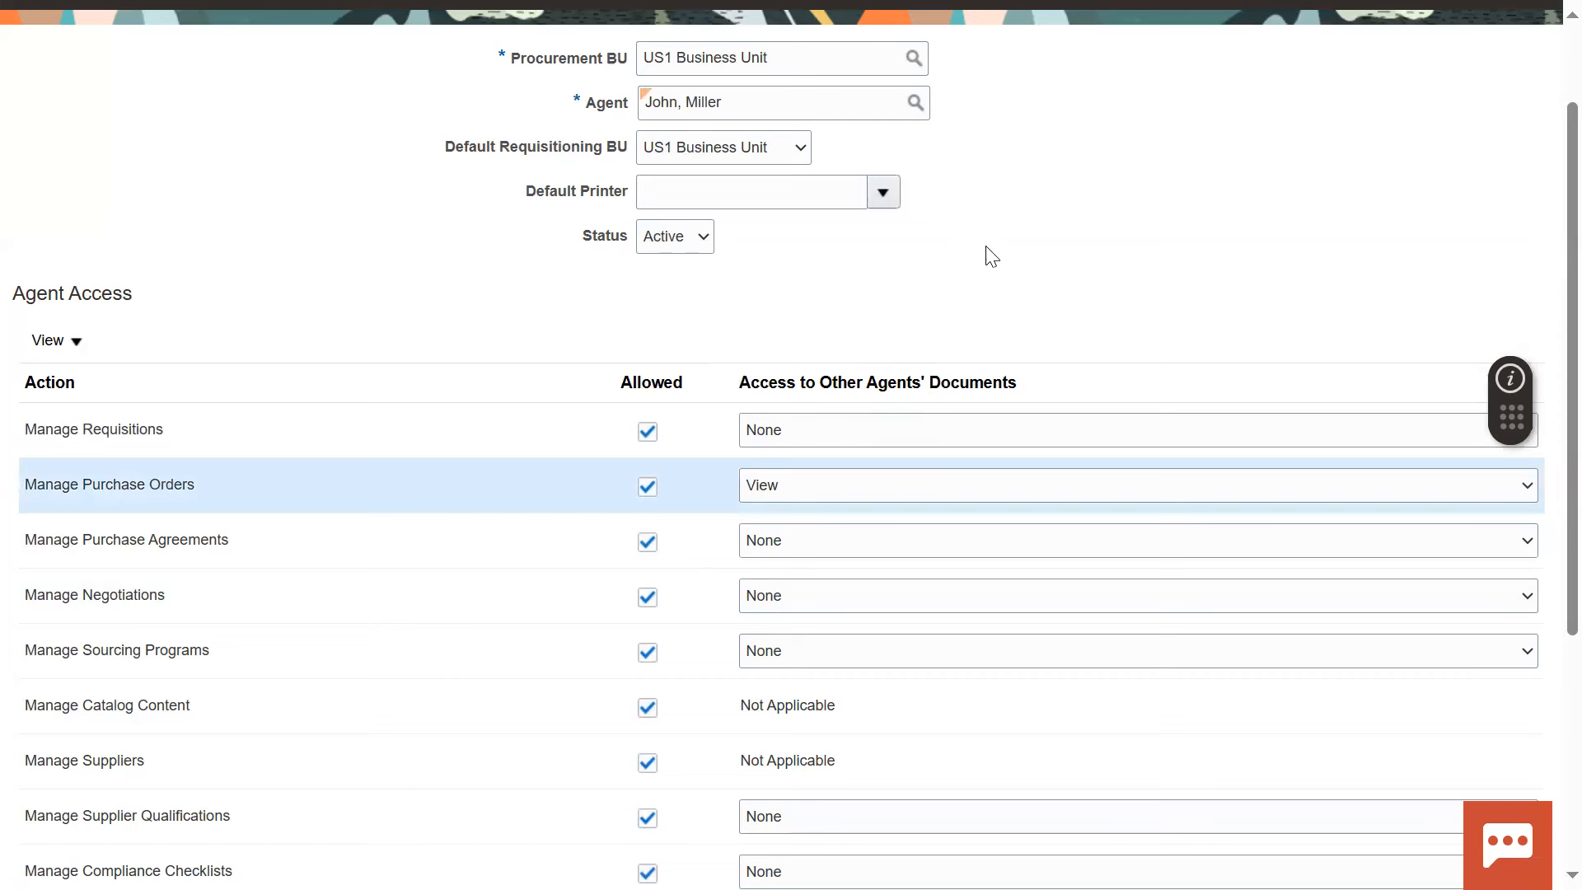
left_click(1059, 229)
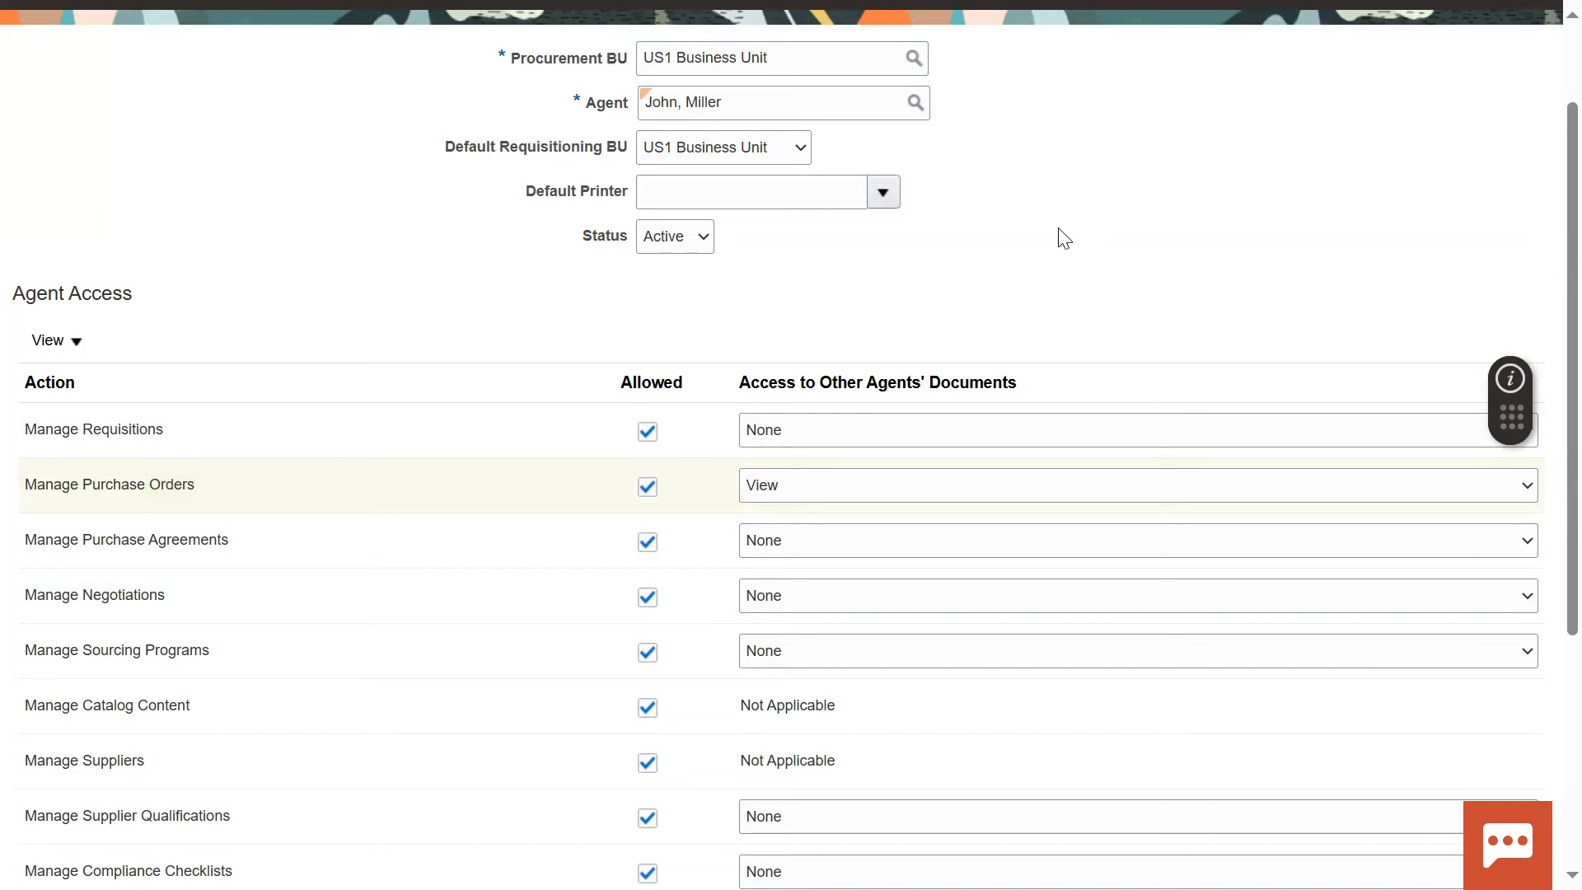
Save and close the new procurement agent record, and return to the Procurement setup task list
scroll(585, 359, "up", 3)
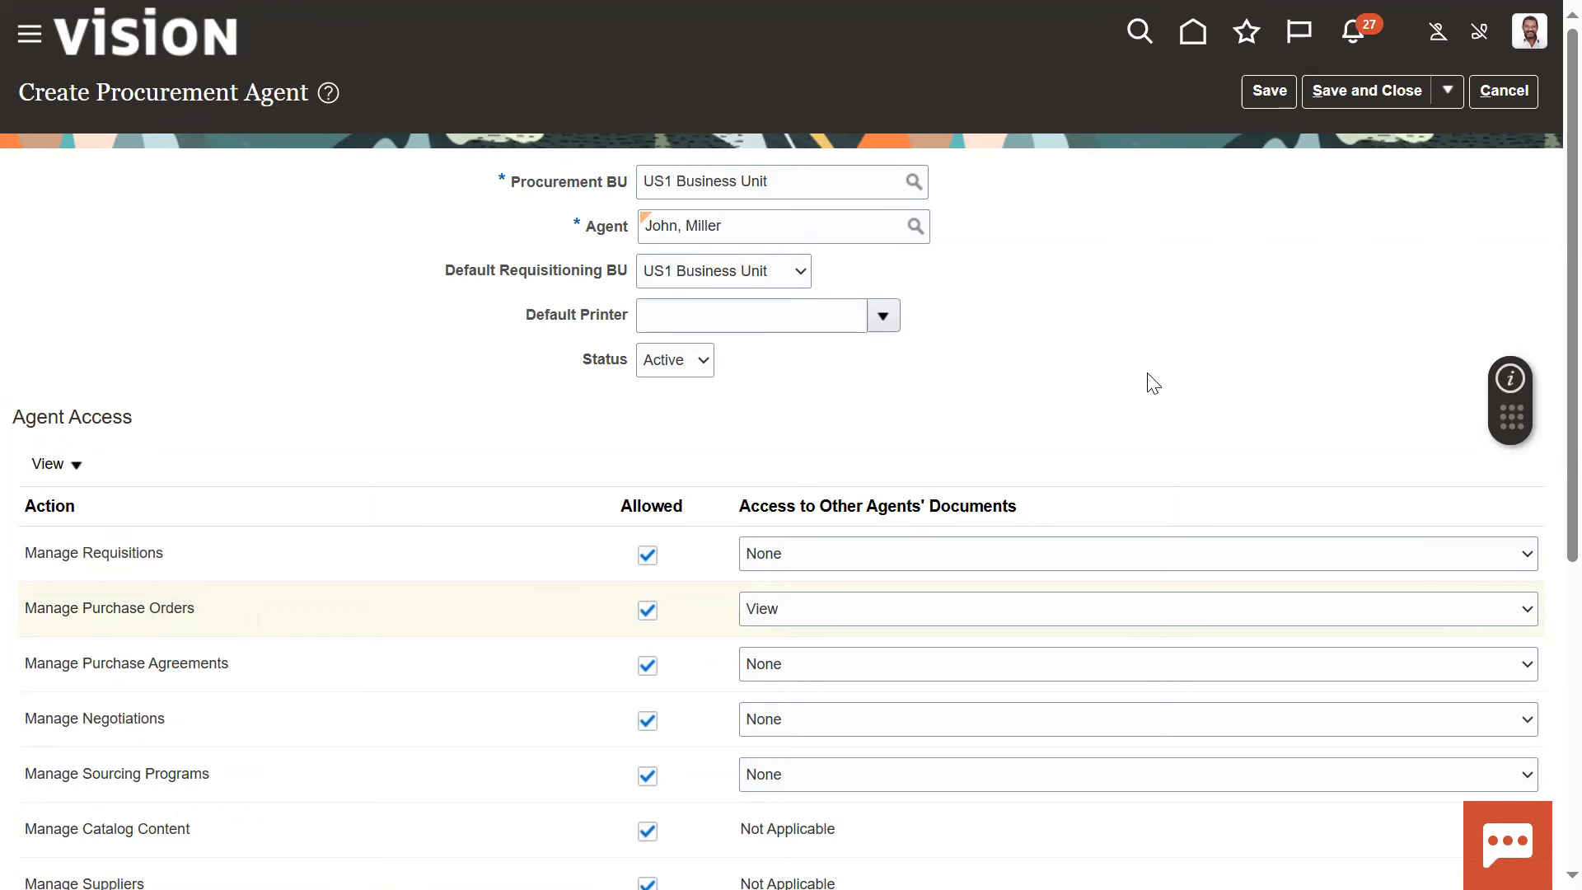
scroll(928, 441, "down", 5)
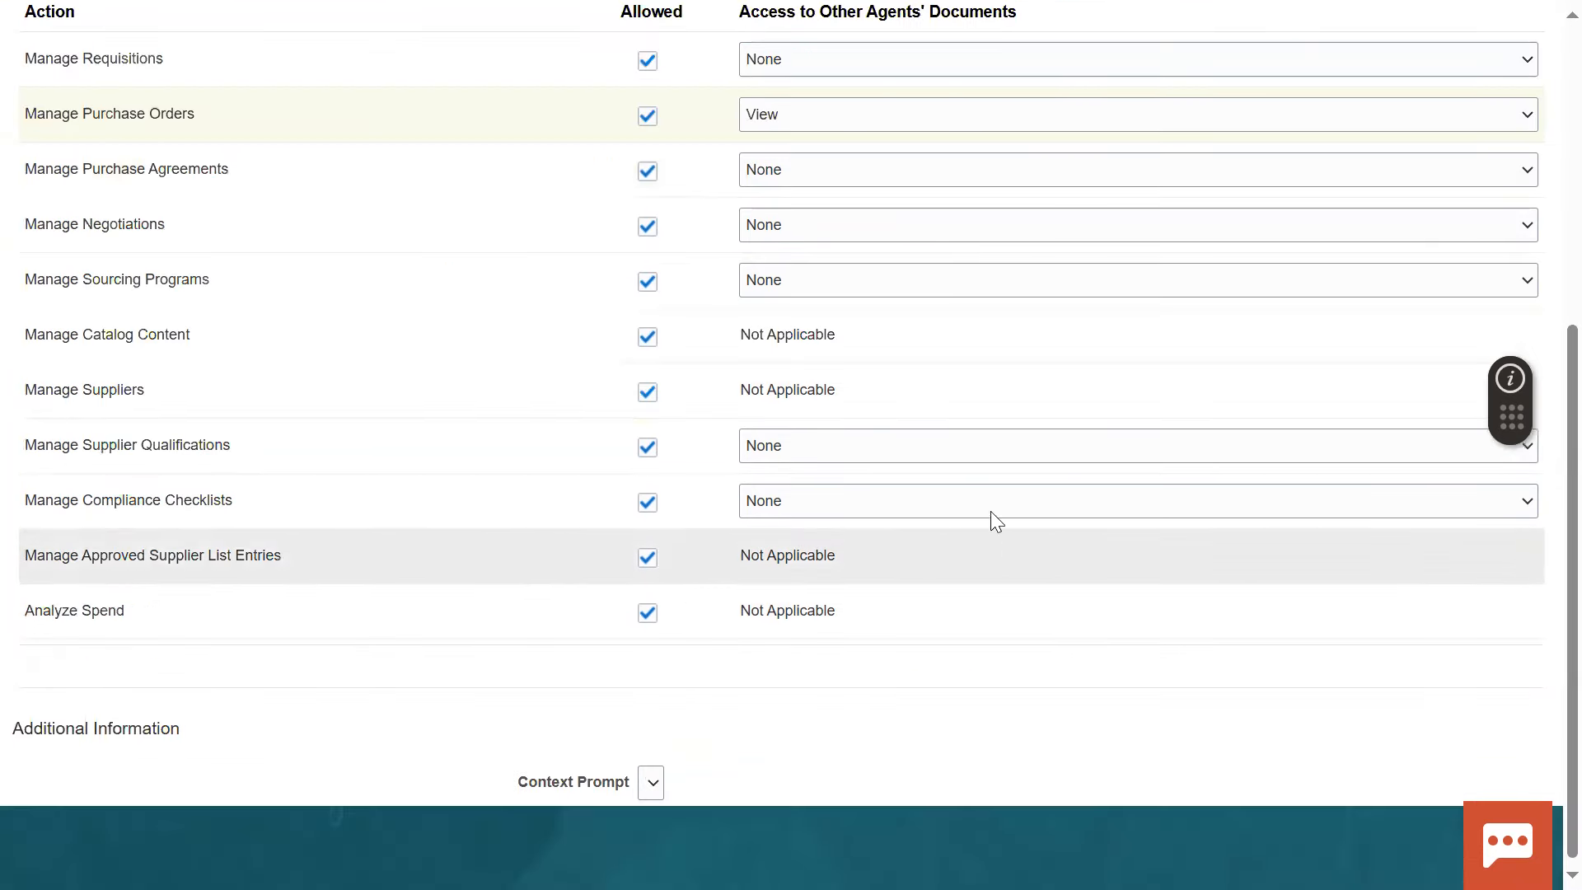
scroll(1034, 487, "up", 5)
left_click(1336, 96)
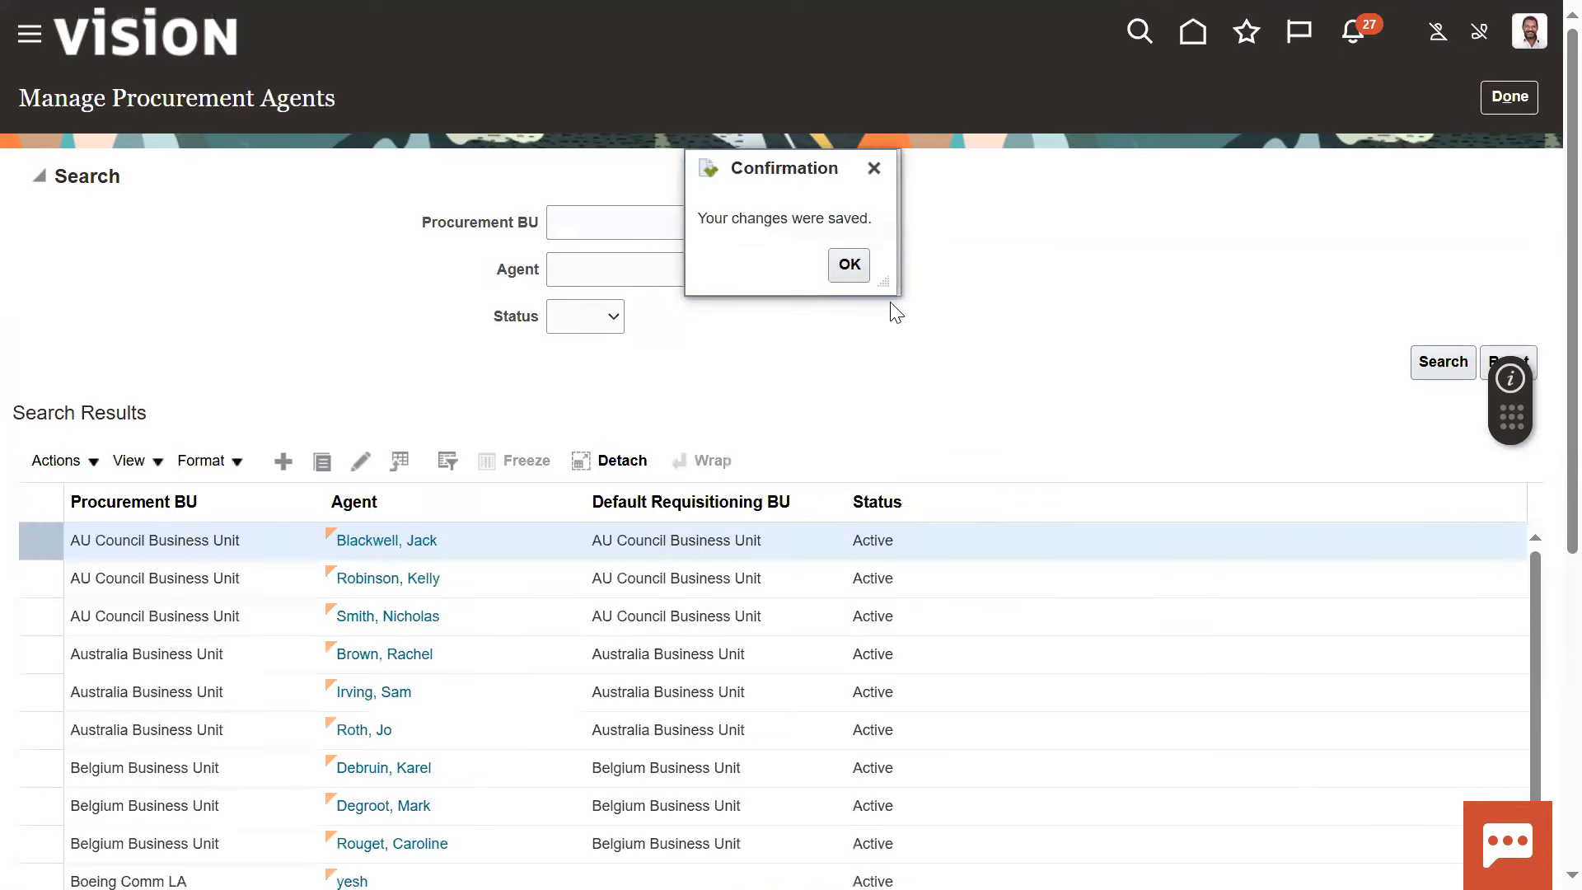
left_click(849, 264)
left_click(1511, 97)
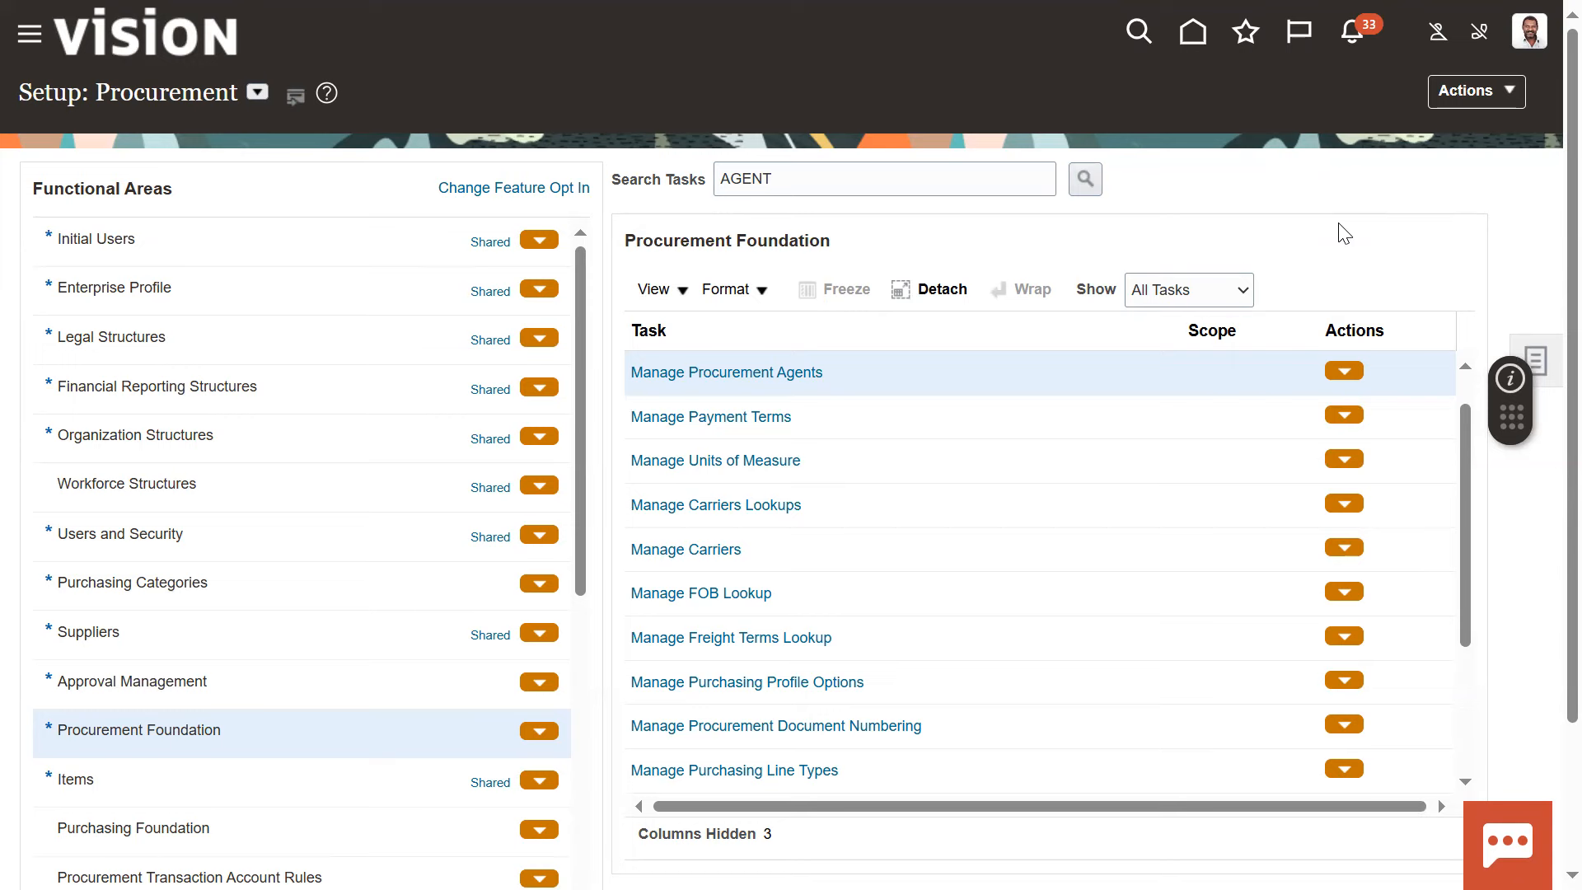
Switch to Notepad++, bookmark the "3.Security to 'US1 Business Unit'" line, and highlight the word Security
key("alt+Tab")
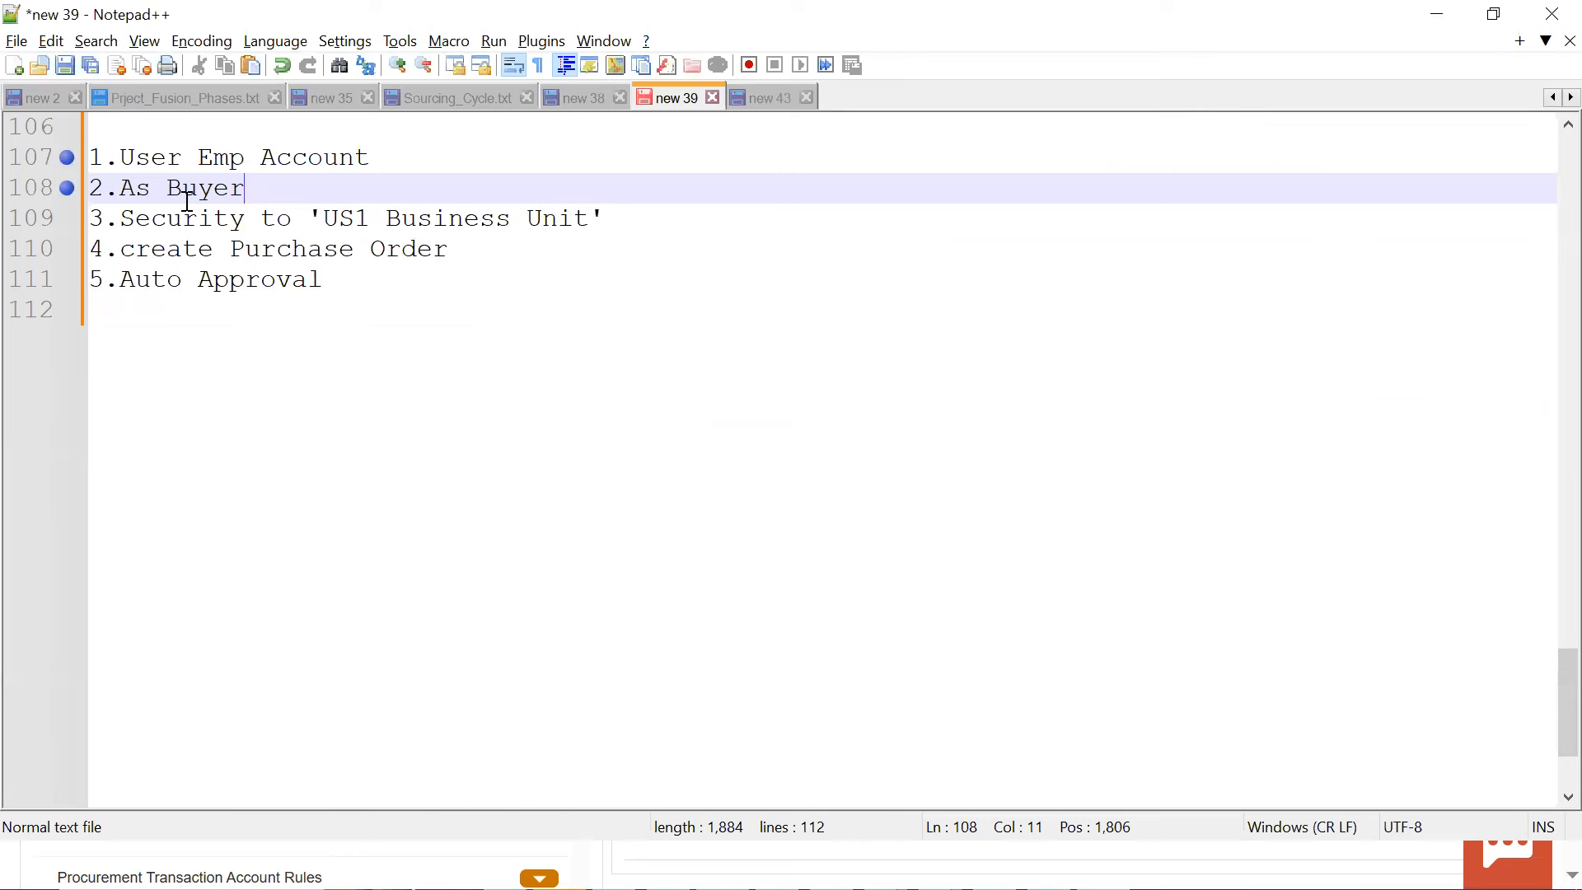
left_click(41, 223)
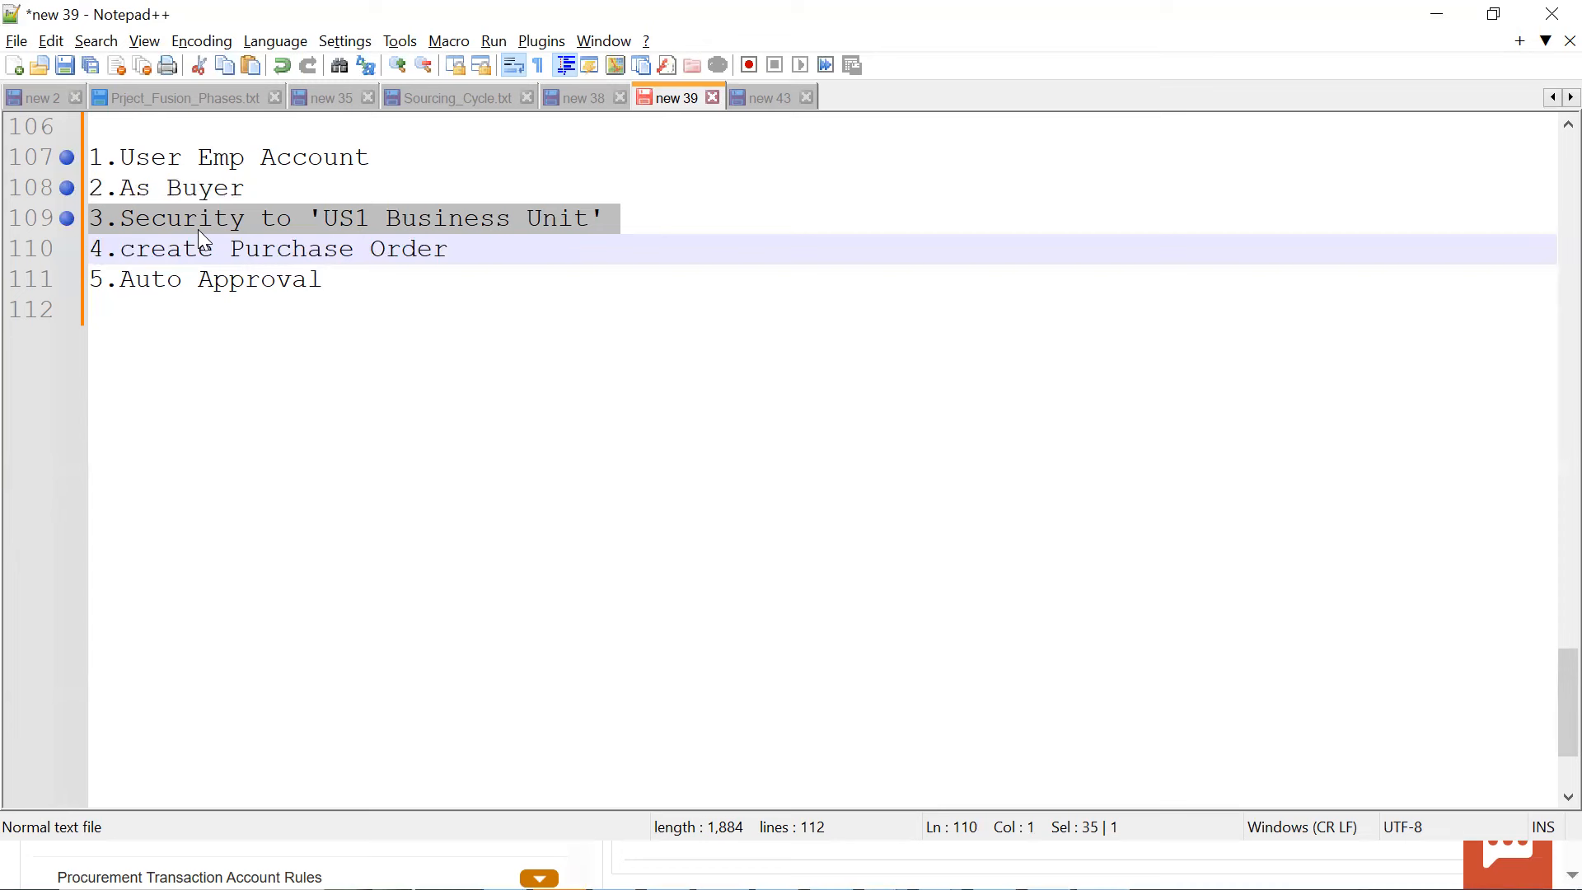
left_click(301, 223)
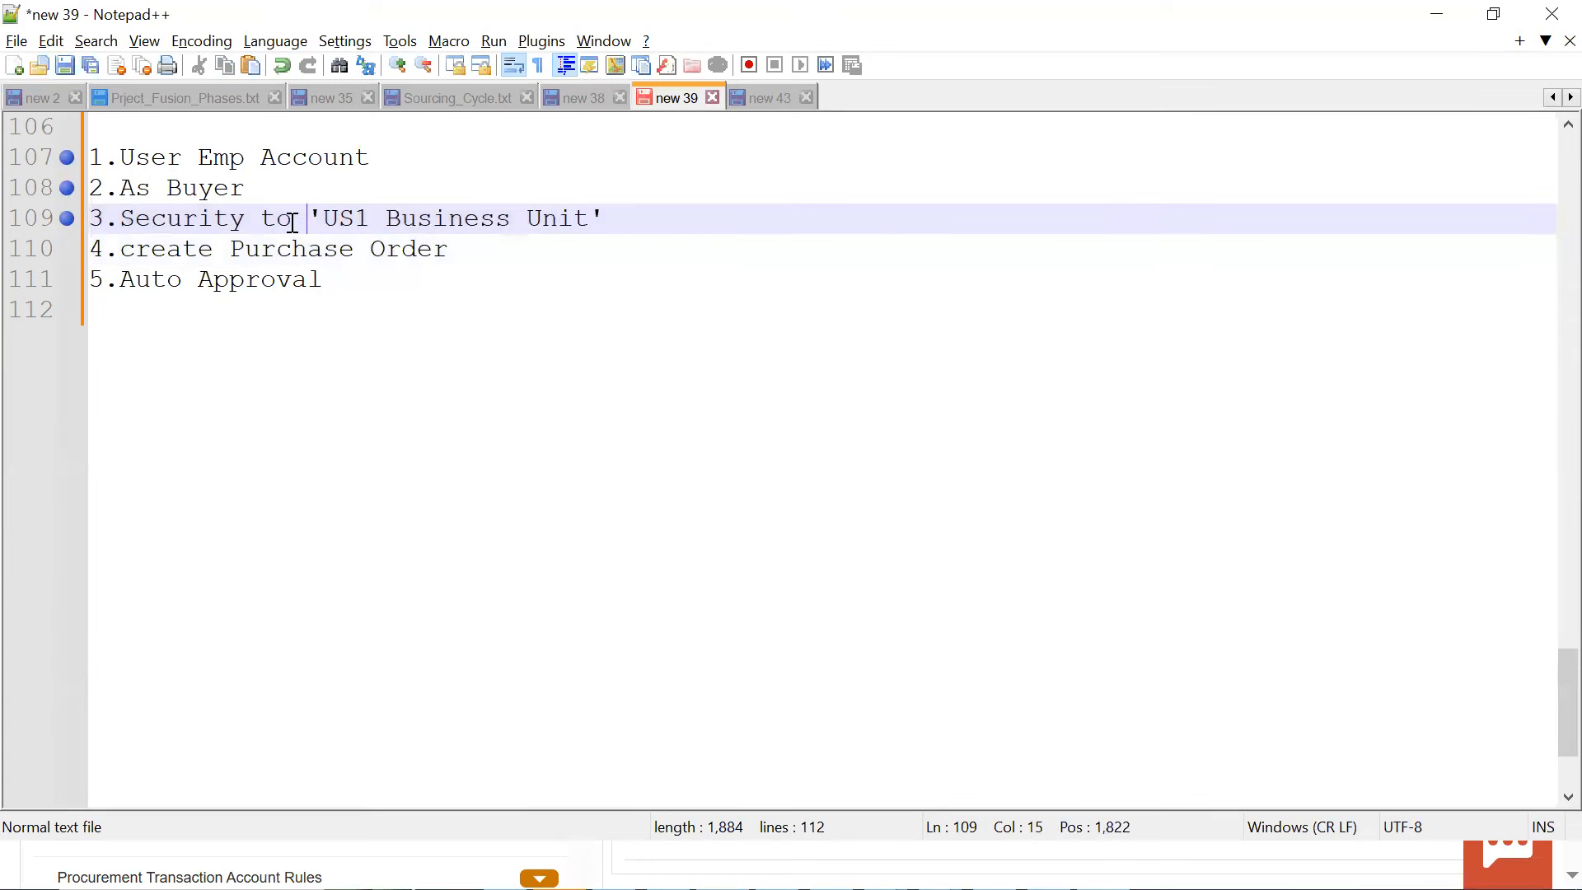
left_click_drag(242, 220, 216, 221)
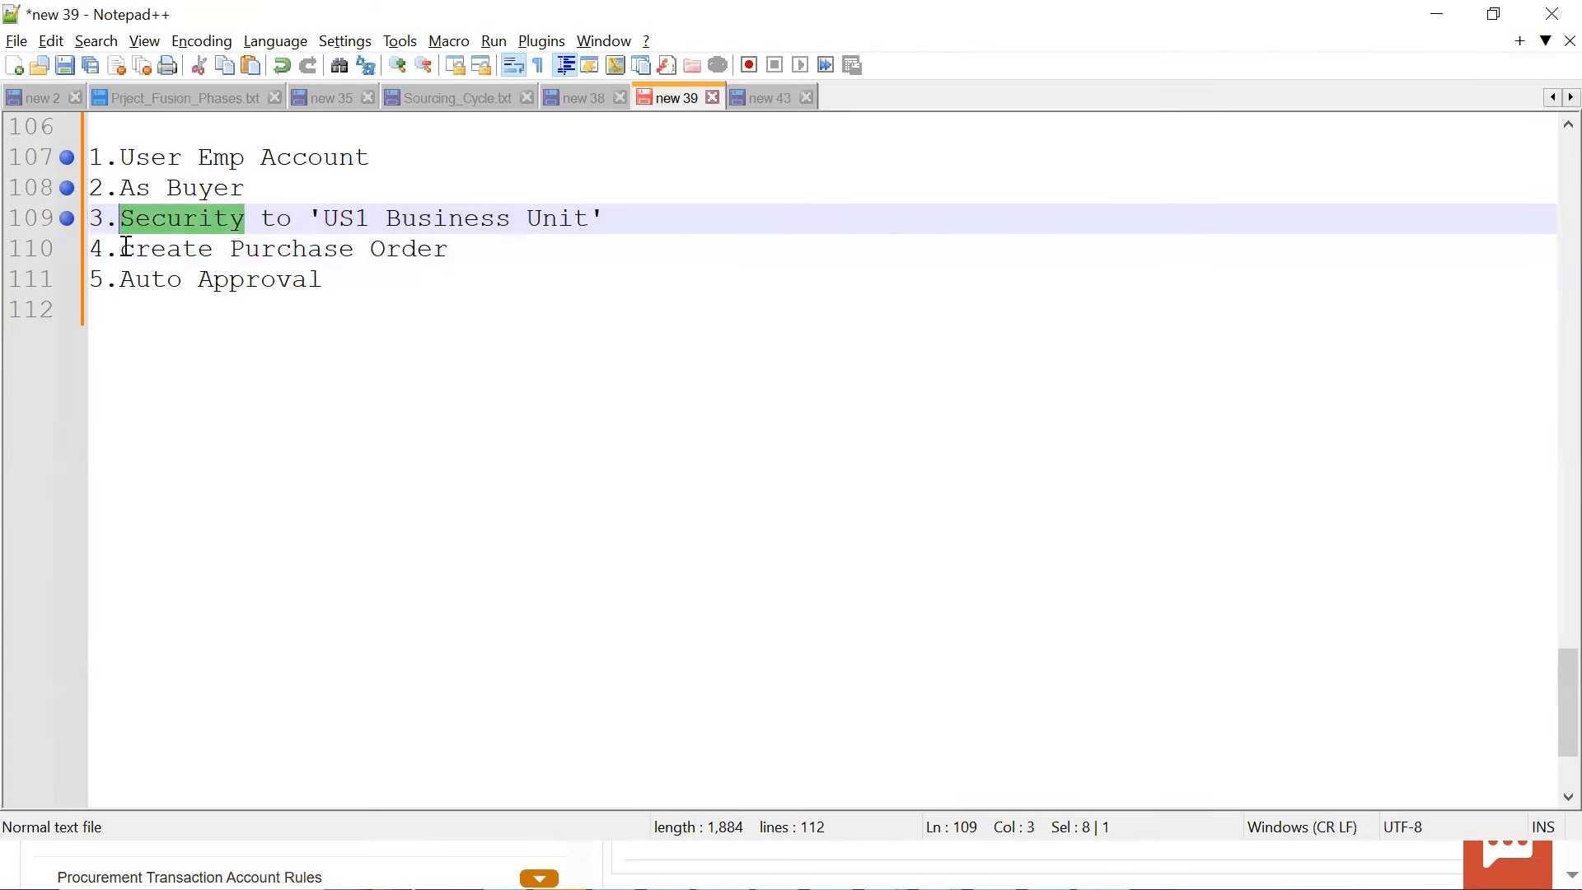
Add the note "Application access - Role" below the task list, leaving one blank line above it
left_click(273, 481)
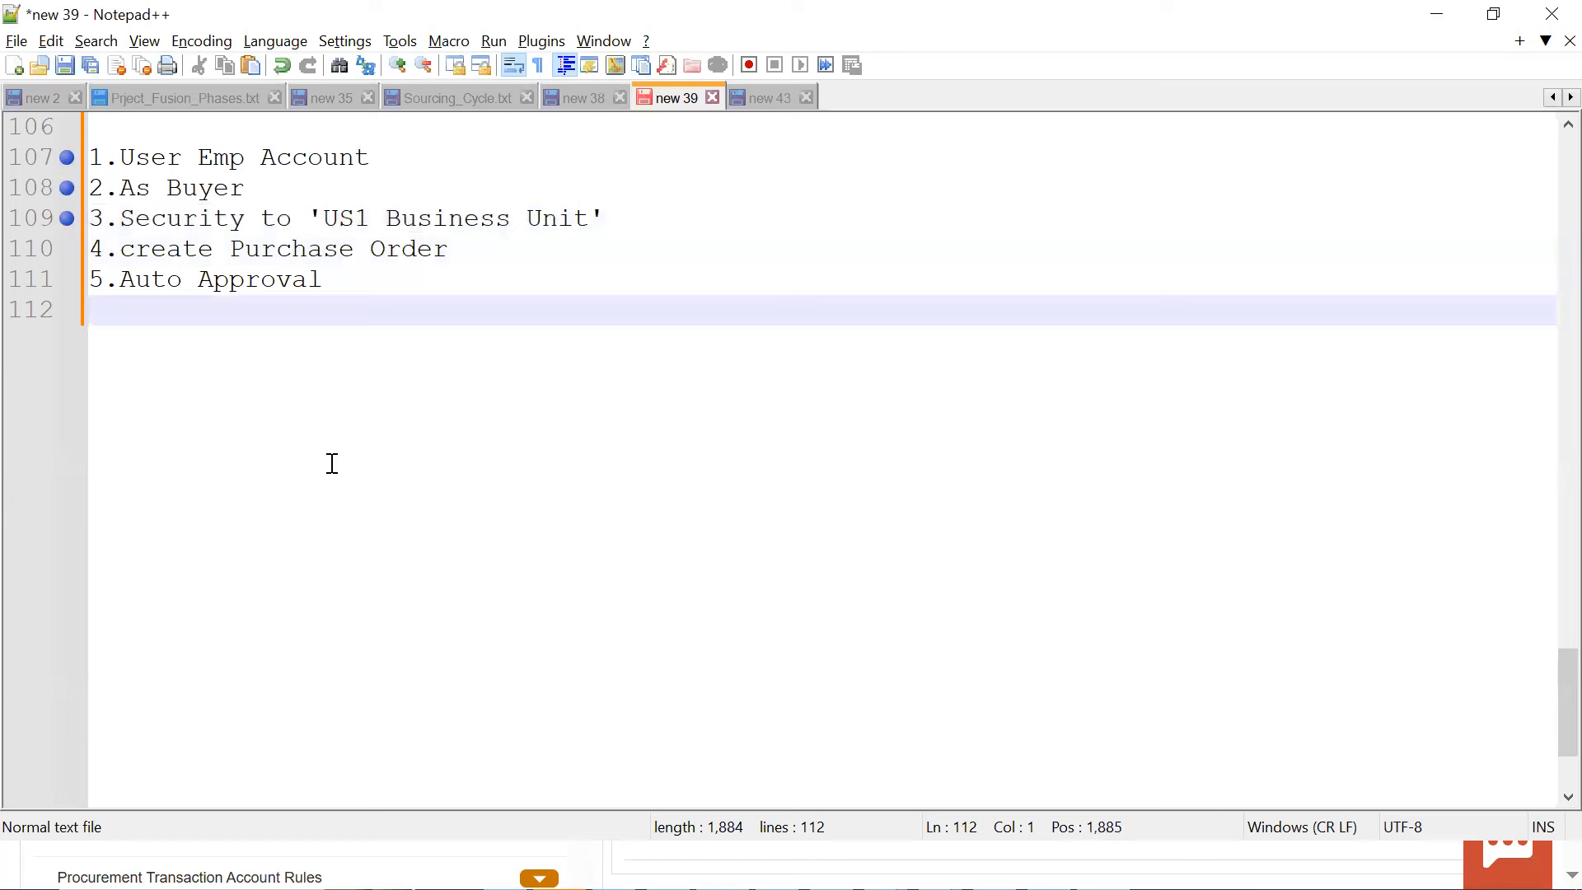
key("Return")
type("aPPLICATION")
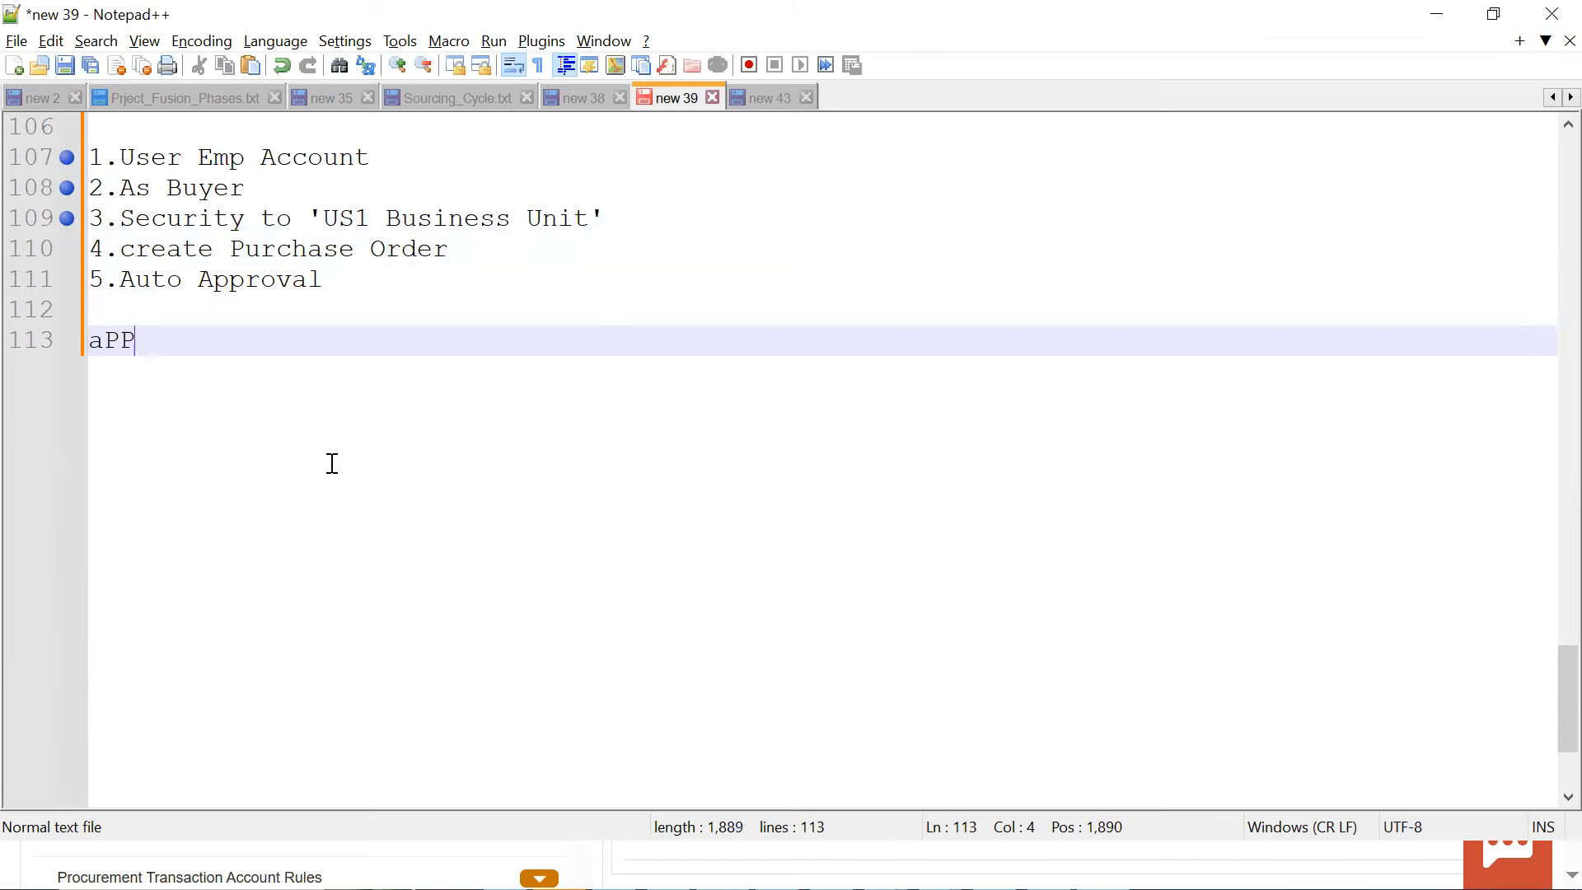
key("BackSpace")
key("BackSpace")
key("BackSpace")
key("BackSpace")
key("BackSpace")
key("BackSpace")
key("BackSpace")
key("BackSpace")
key("BackSpace")
key("BackSpace")
key("BackSpace")
key("BackSpace")
type("Application")
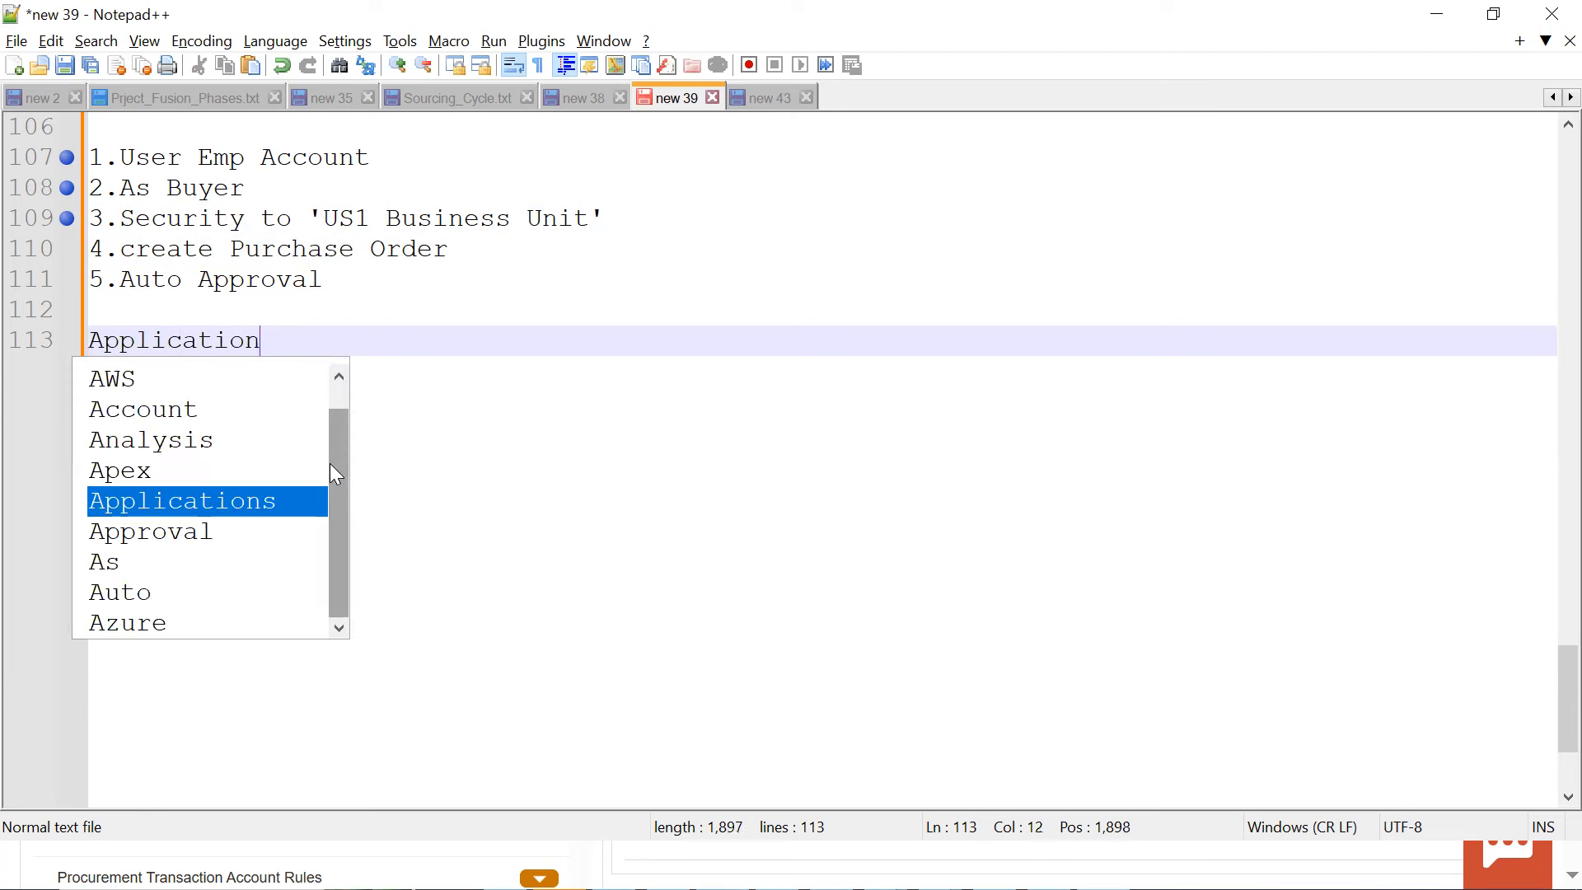
type(" a")
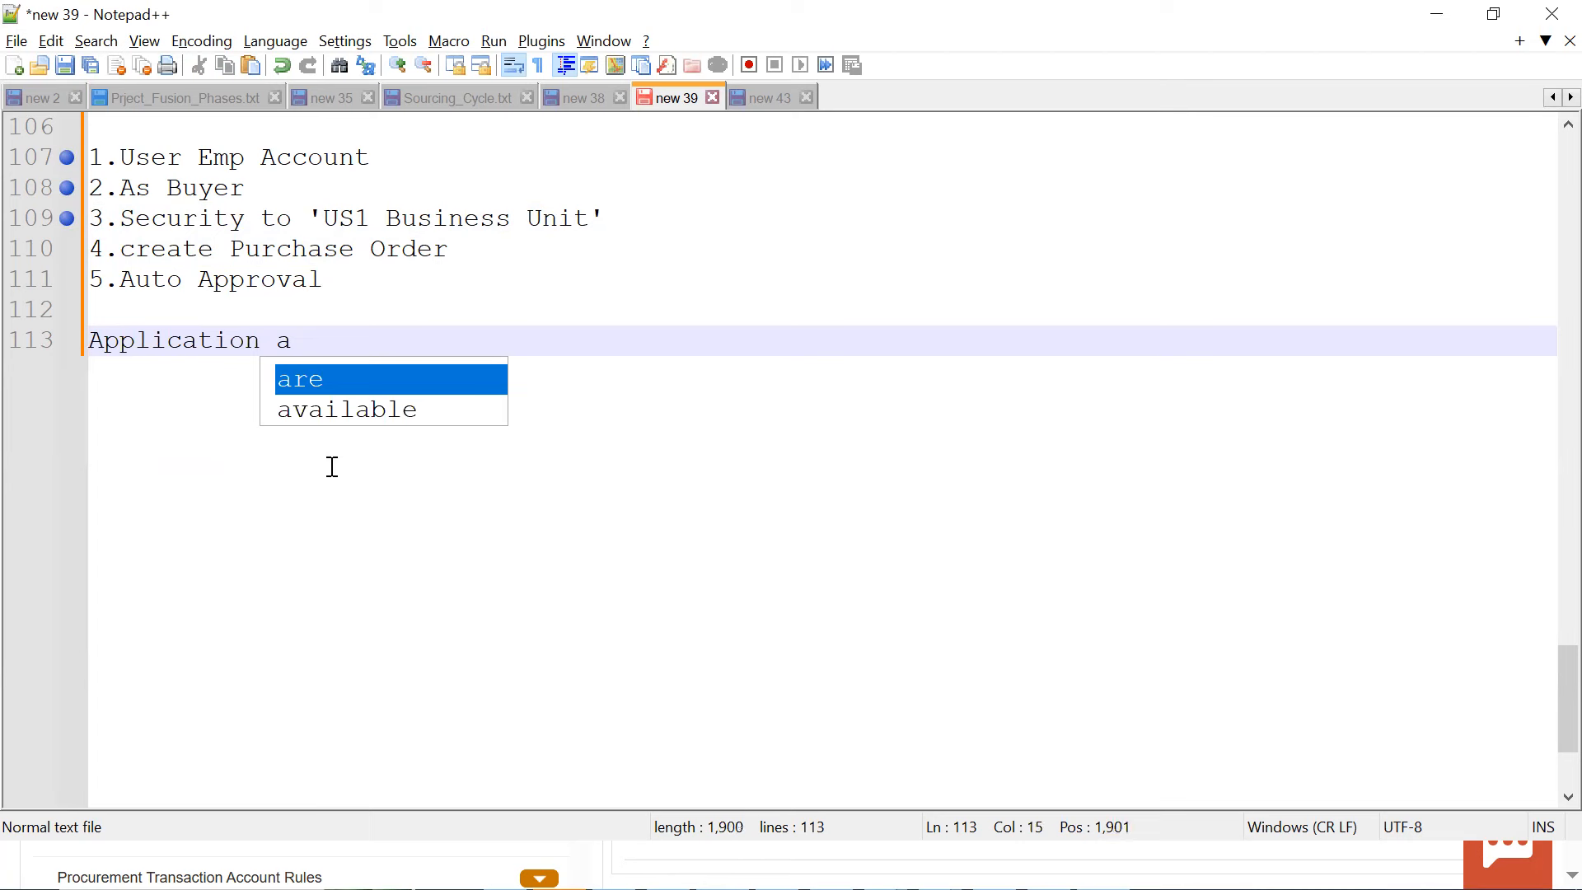
key("BackSpace")
type("ccess - Role")
key("Return")
Add the line "Database Access - Data Access" under the application access note
type("D")
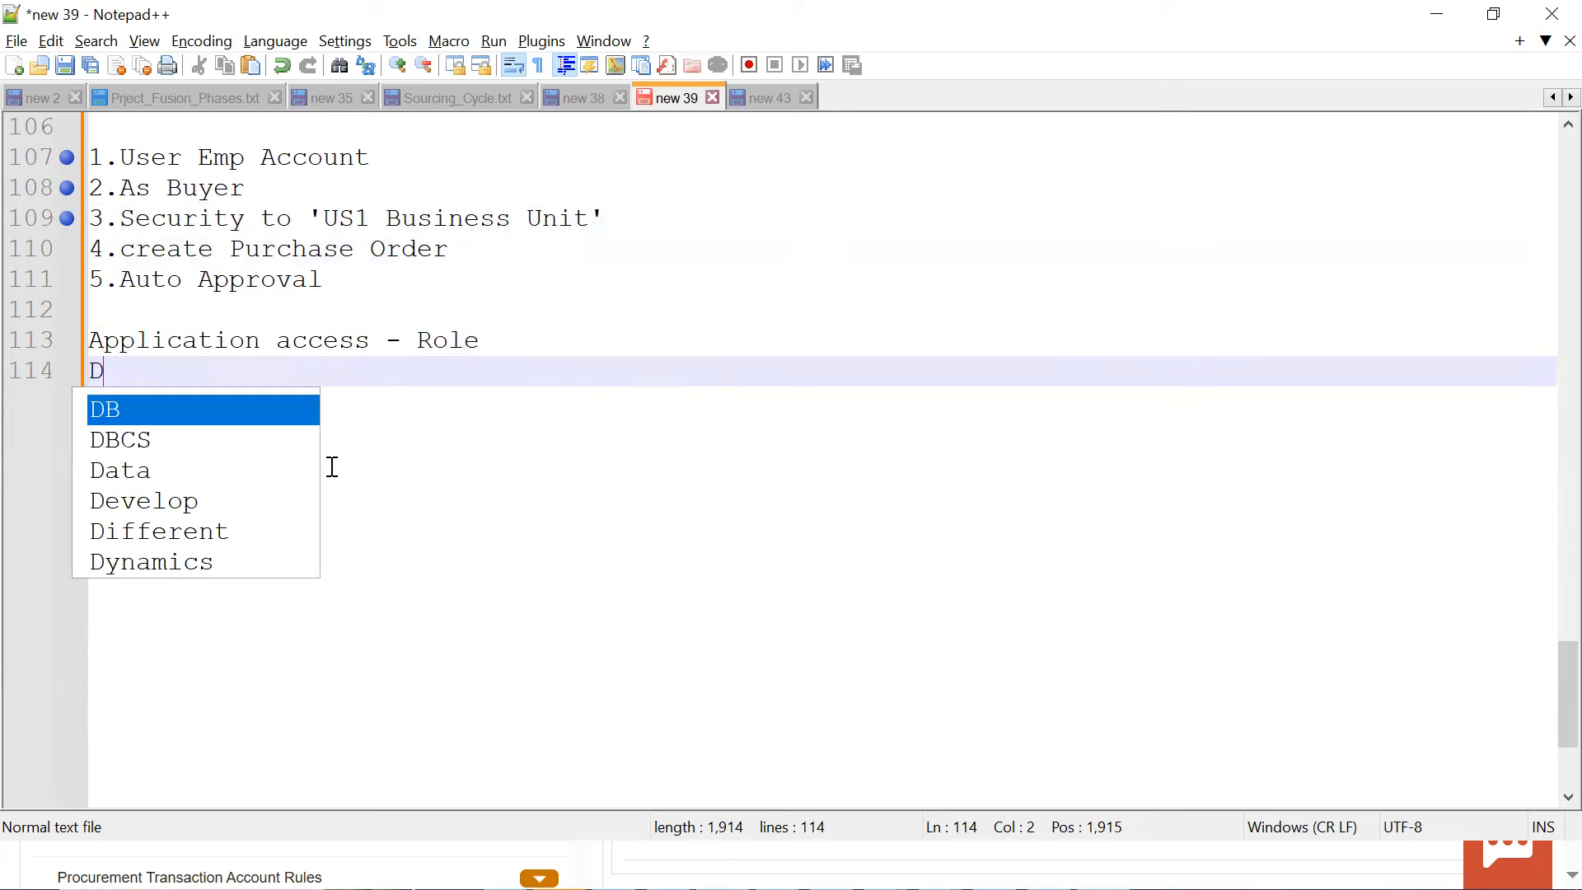
type("atabase    ")
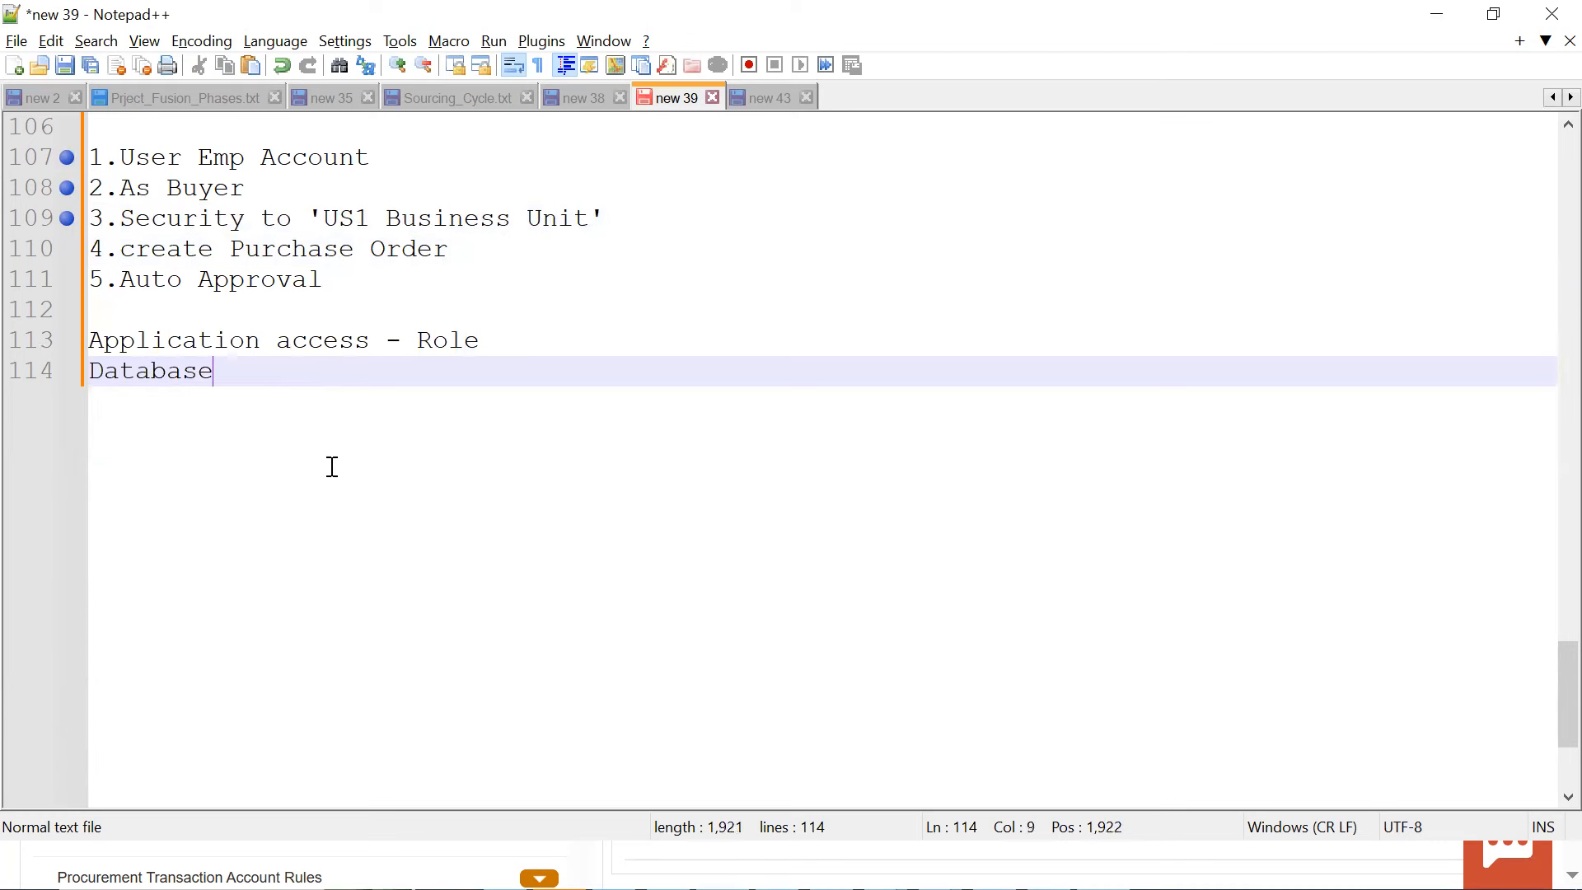
type("Acce")
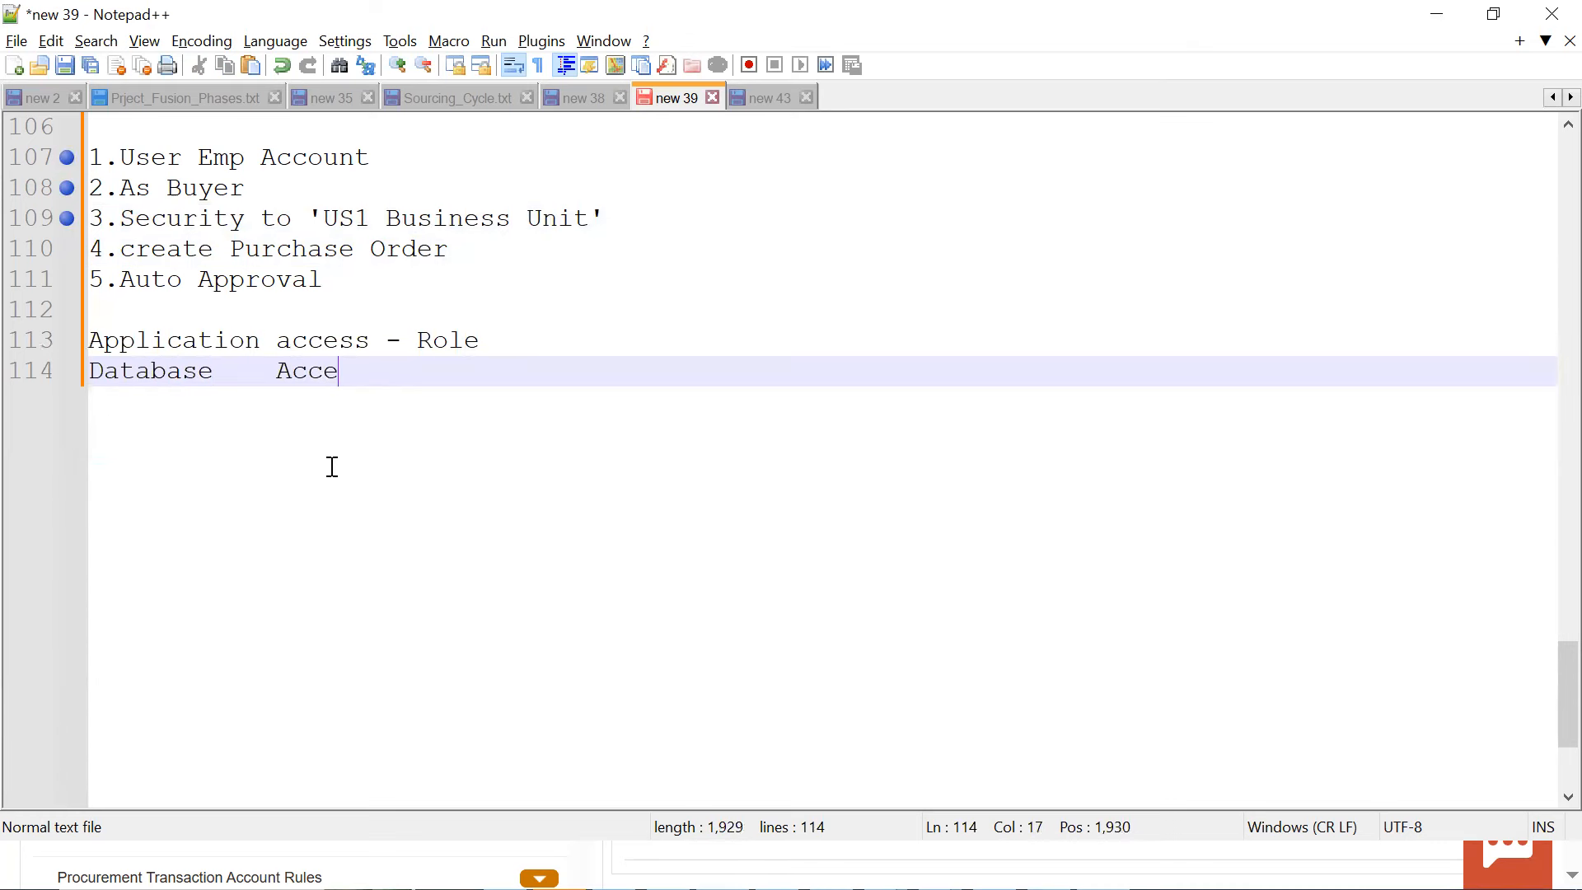
type("ss - Da")
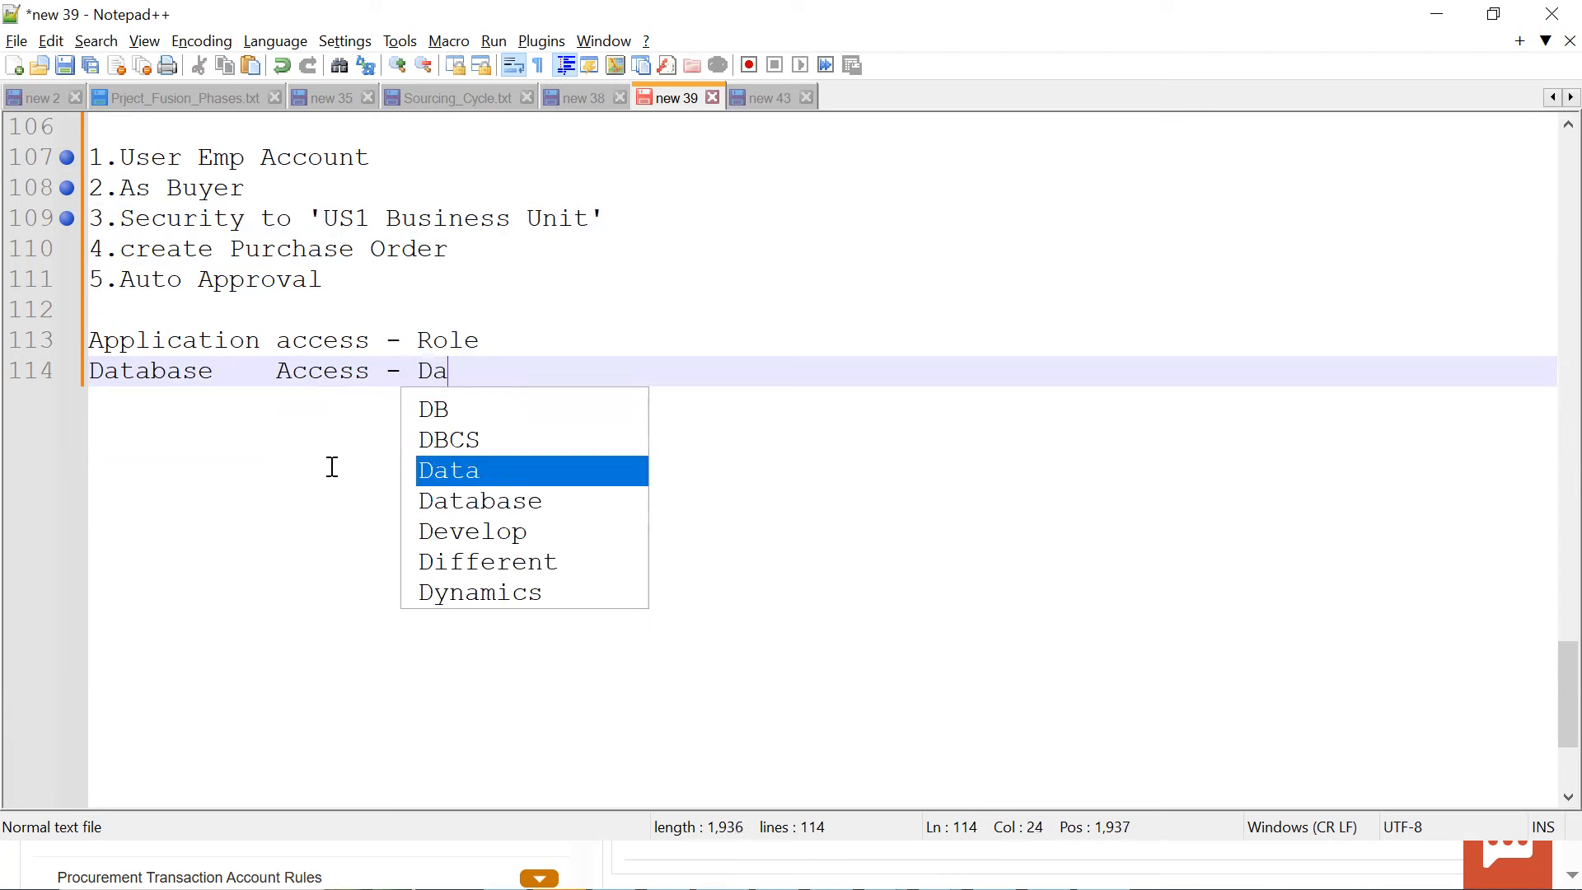
type("ta Access")
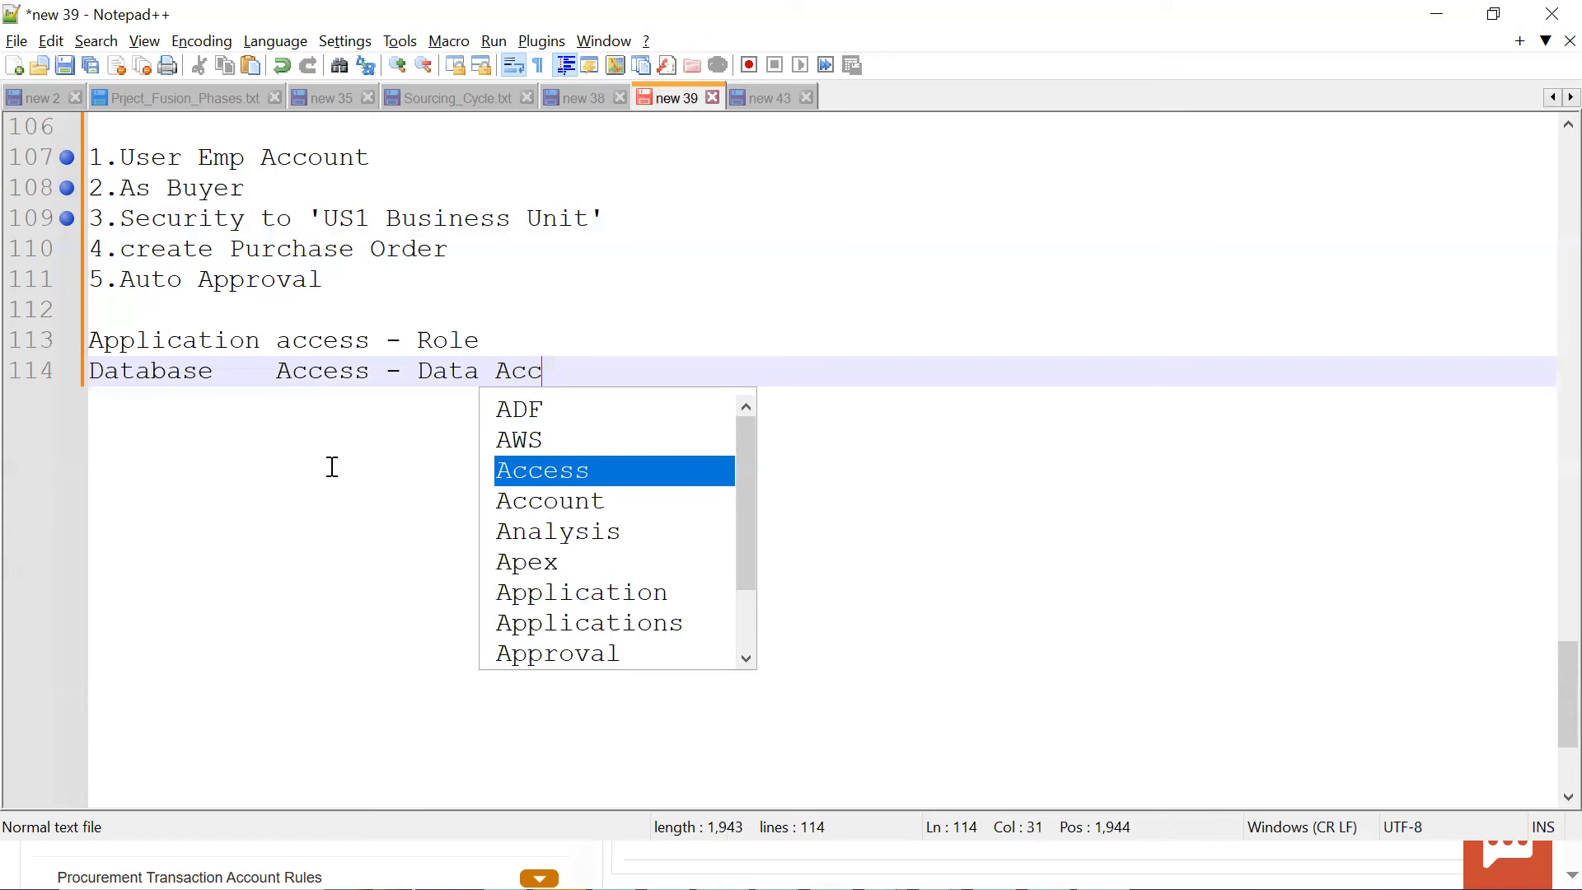
key("Return")
key("Return")
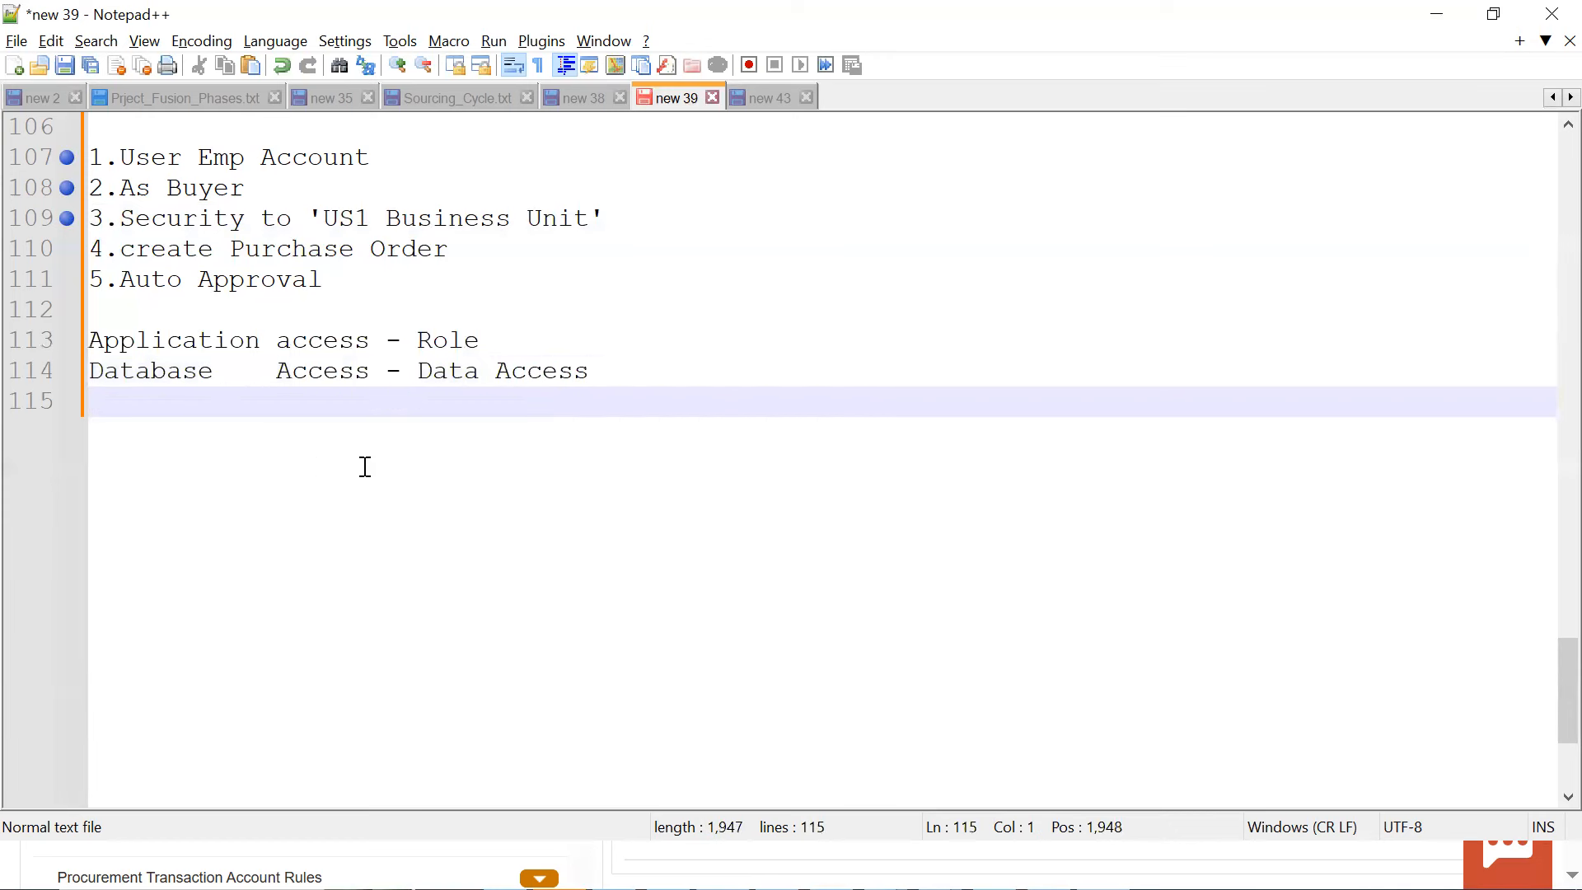
Return to Oracle Fusion, open Manage Procurement Agents, and search for the new agent by name
key("alt+Tab")
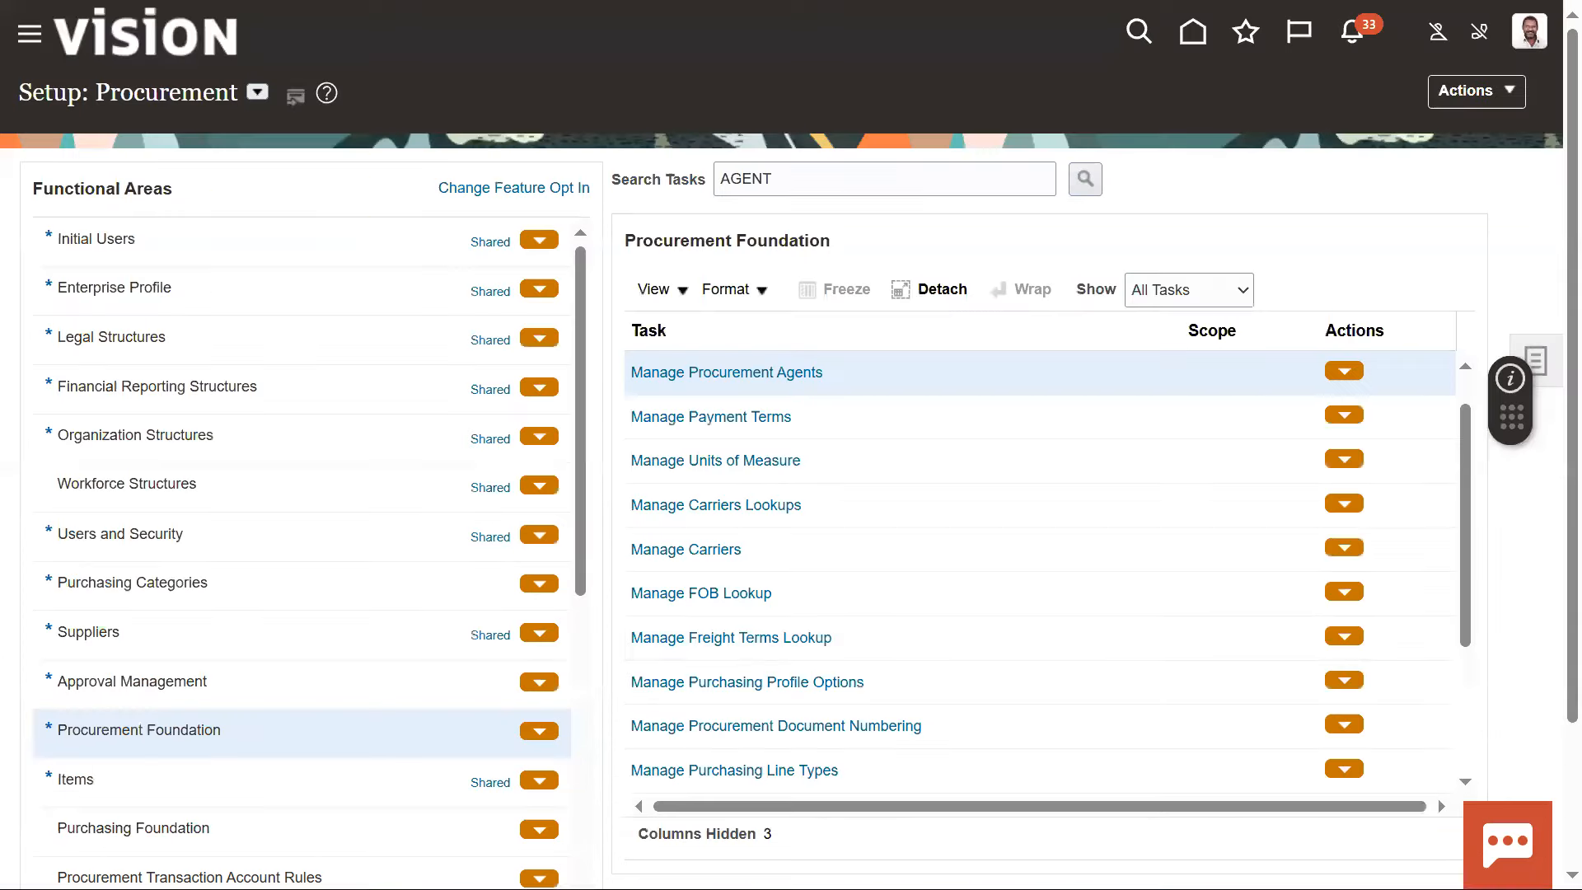
left_click(794, 375)
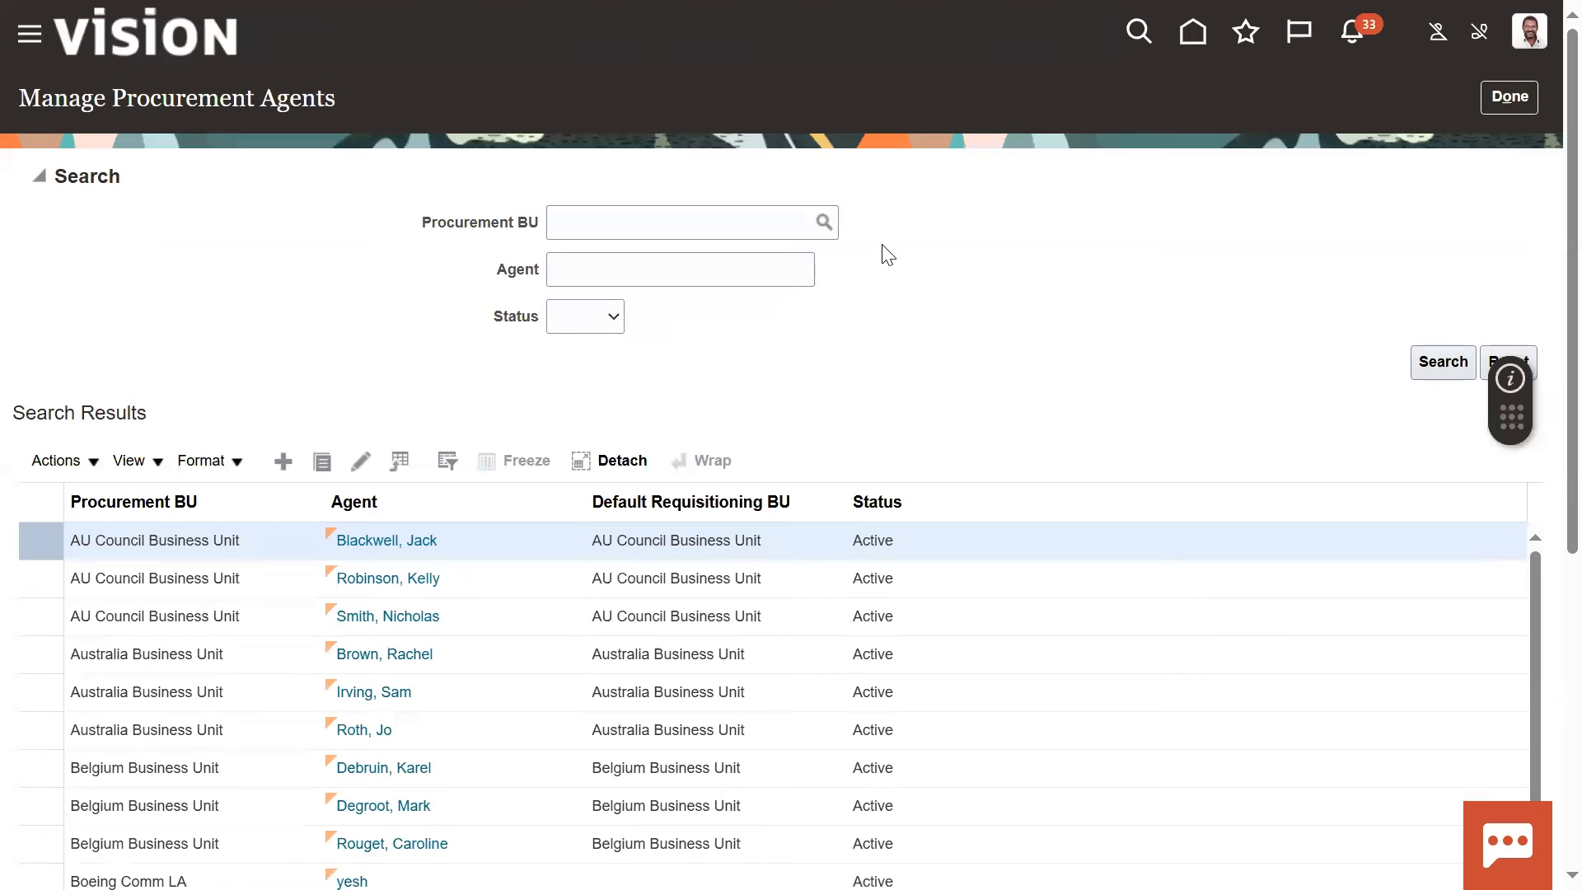
left_click(770, 268)
type("john")
left_click(1259, 389)
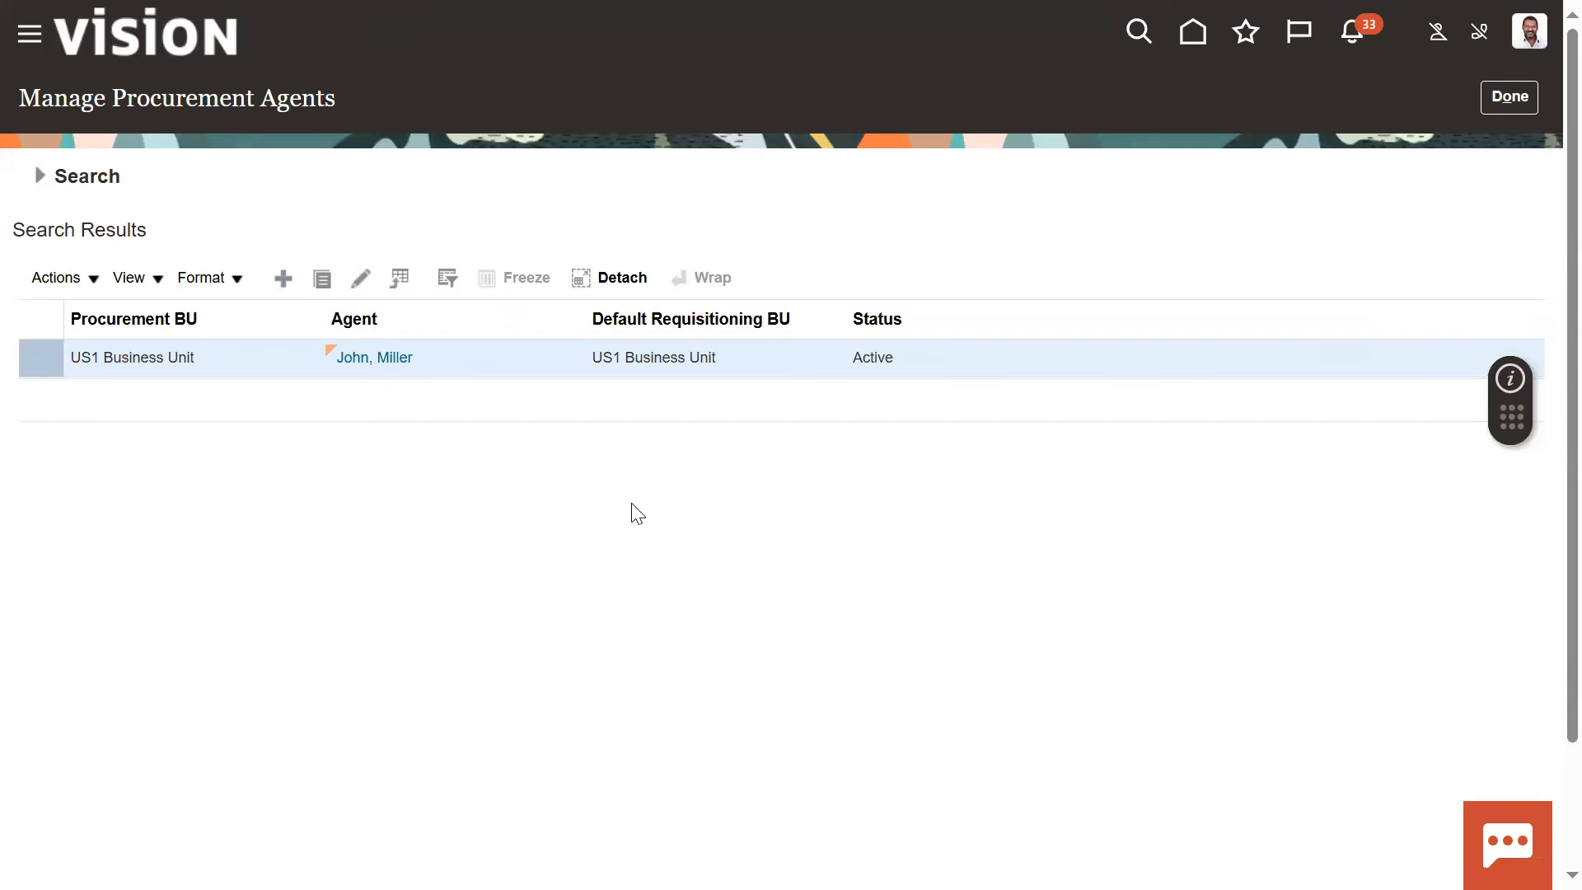
left_click(57, 177)
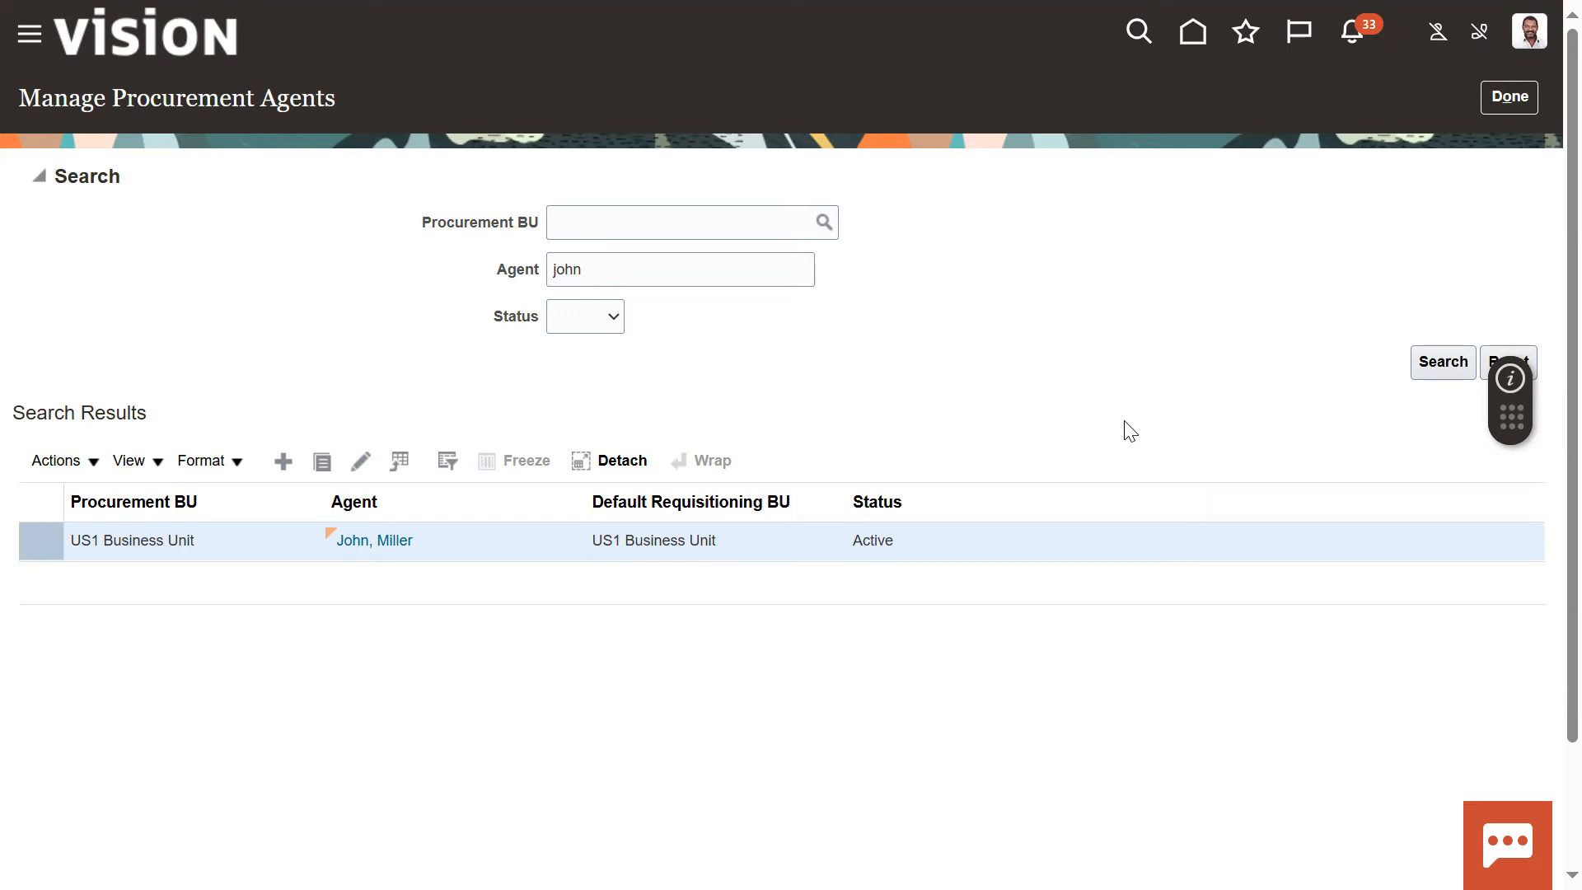
Switch to Notepad++, highlight the word Role, and bookmark the application access and database access lines
key("alt+Tab")
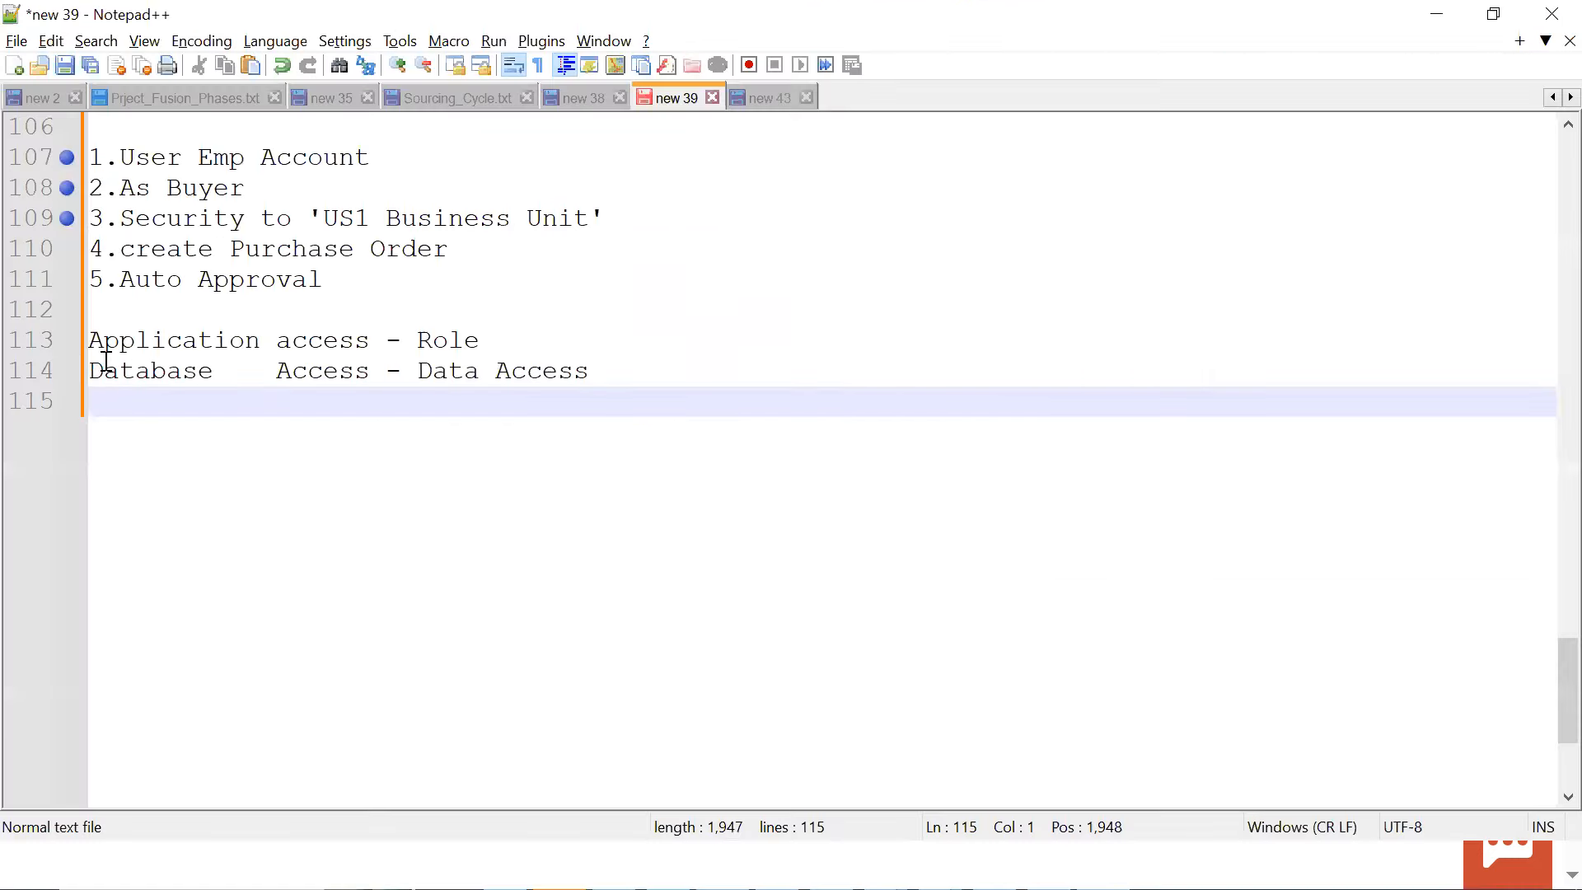
left_click_drag(419, 340, 479, 338)
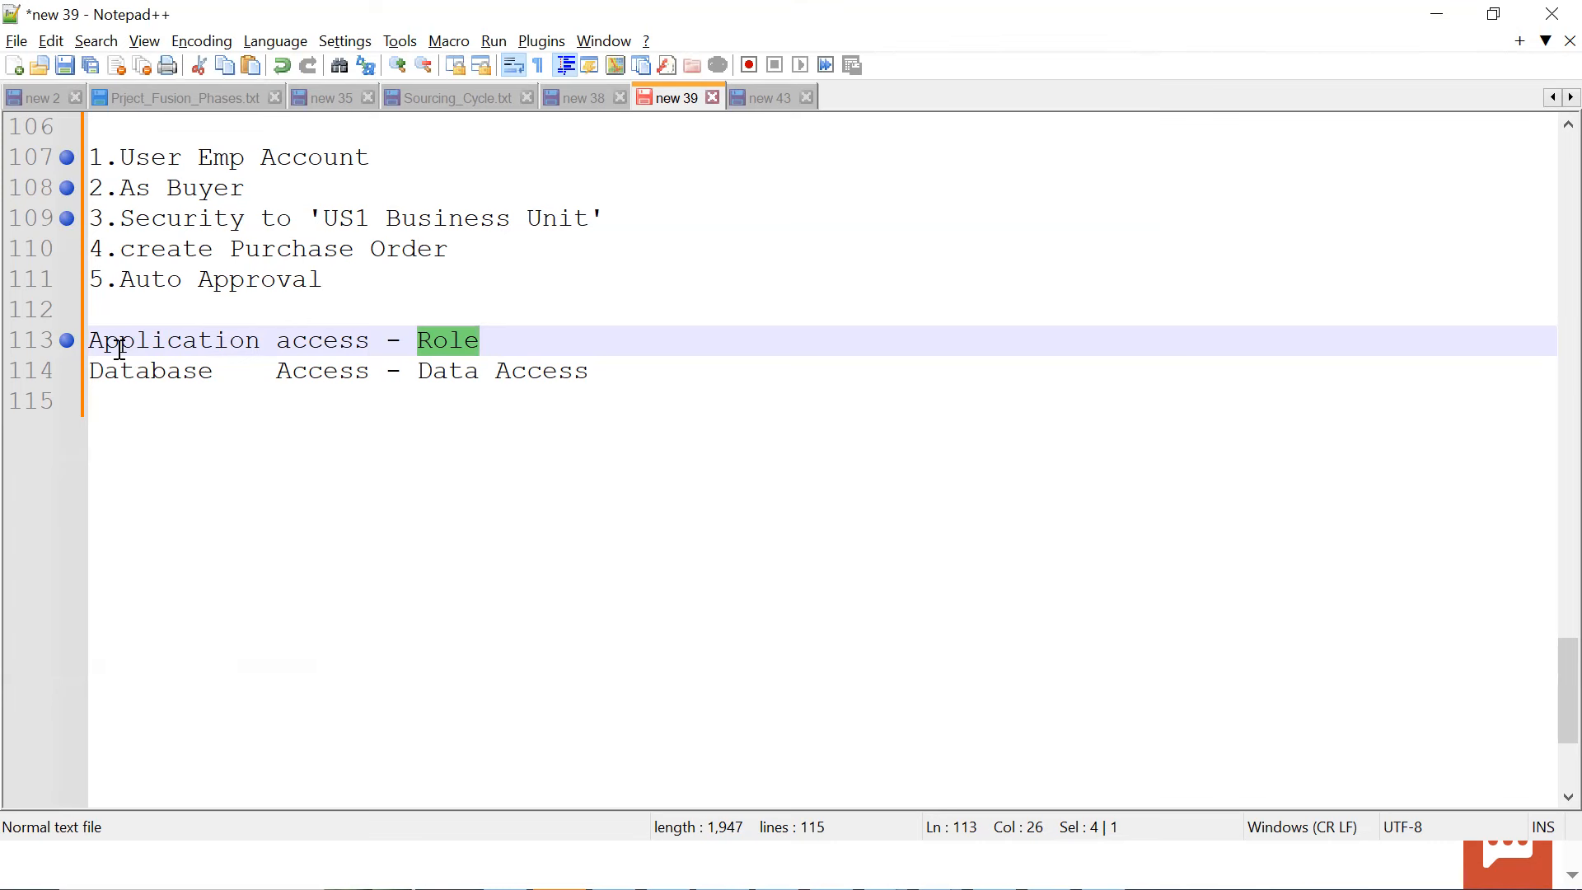
left_click(62, 375)
left_click(452, 367)
Highlight the "Application access - Role" and "Database Access - Data Access" lines in turn to compare them
left_click_drag(482, 346, 73, 341)
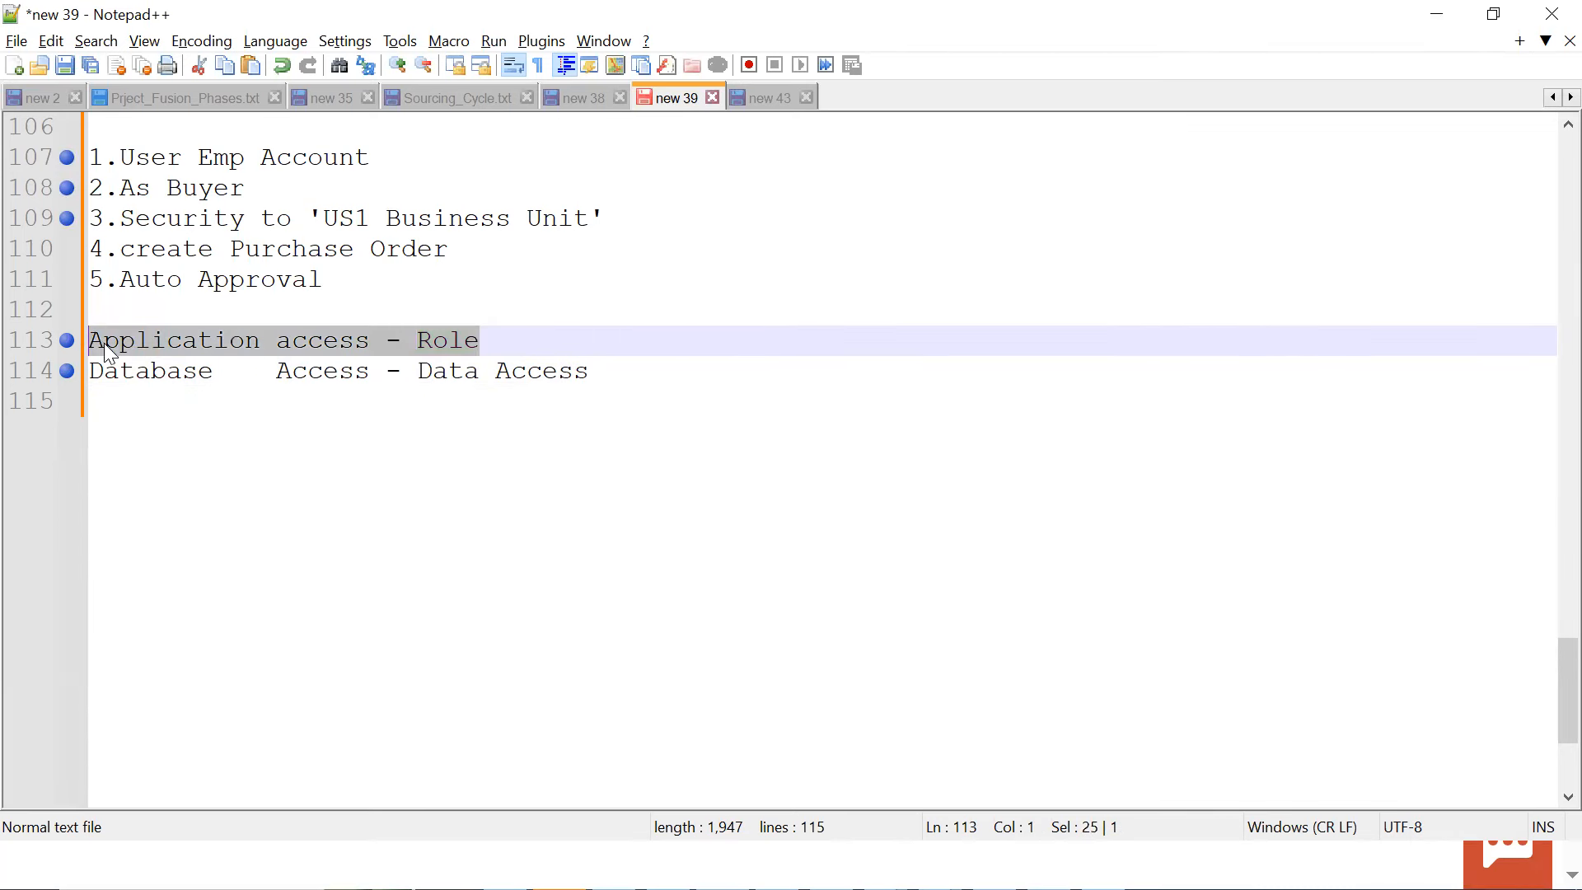
left_click_drag(629, 381, 50, 353)
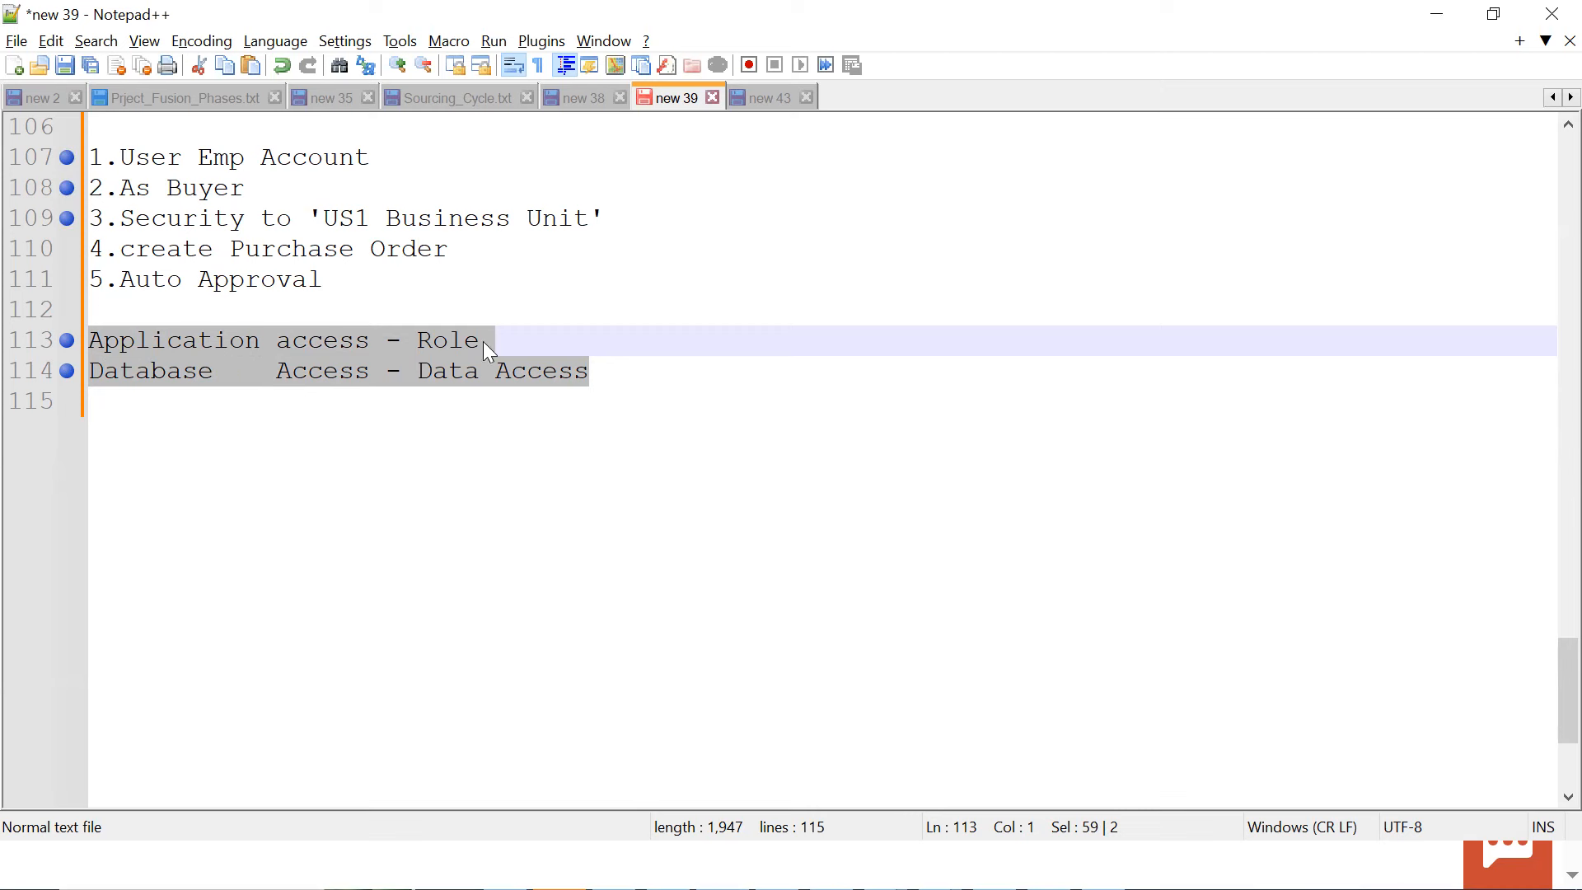
left_click(509, 345)
left_click_drag(602, 372, 92, 373)
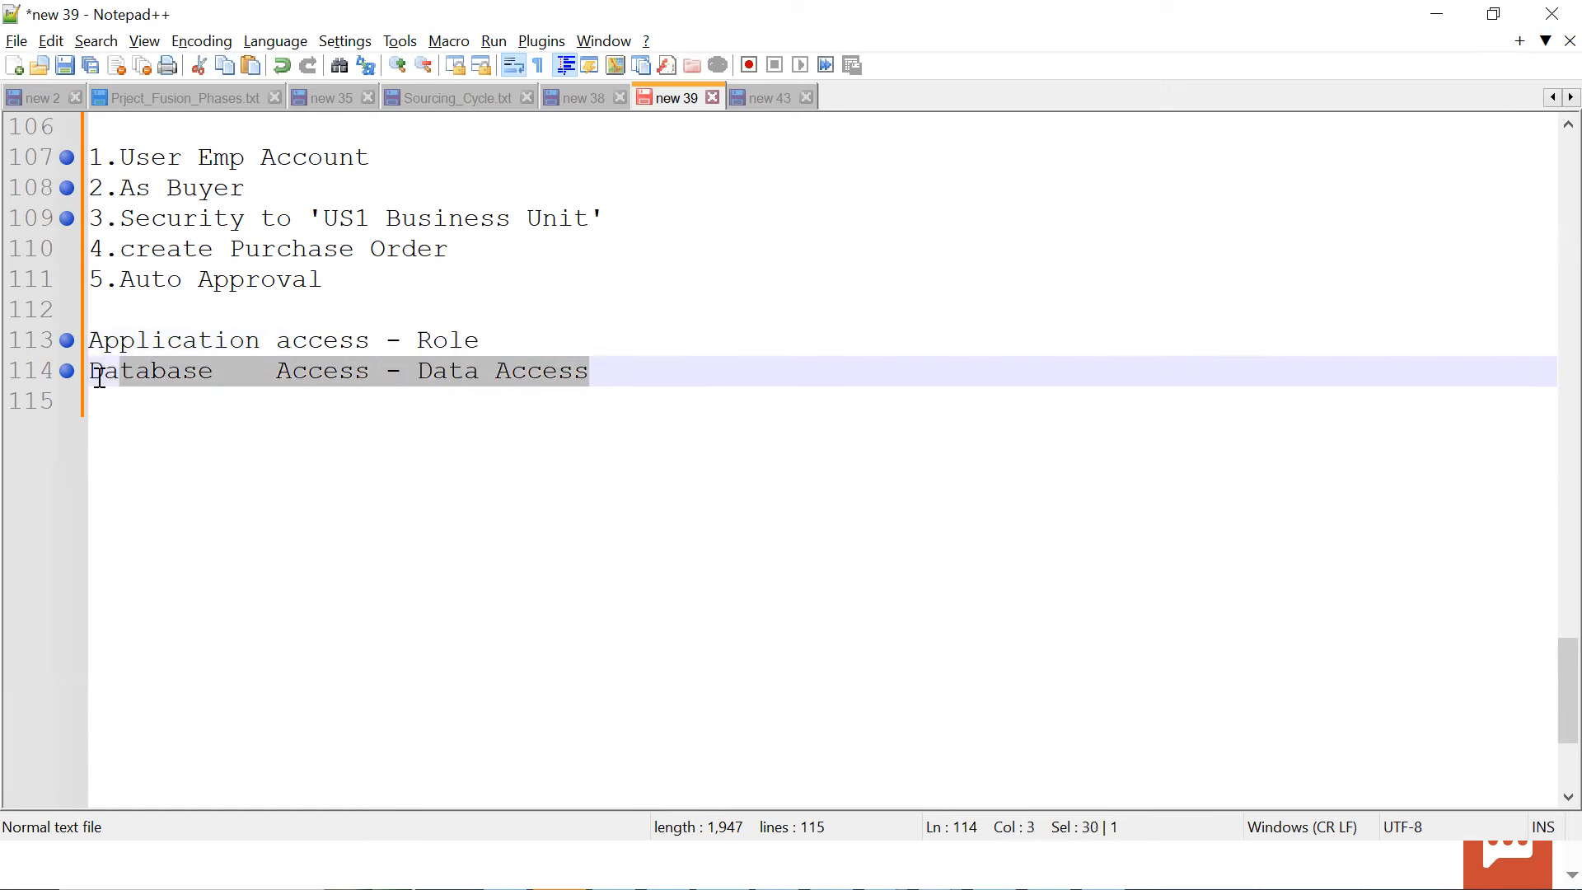
left_click_drag(500, 343, 90, 340)
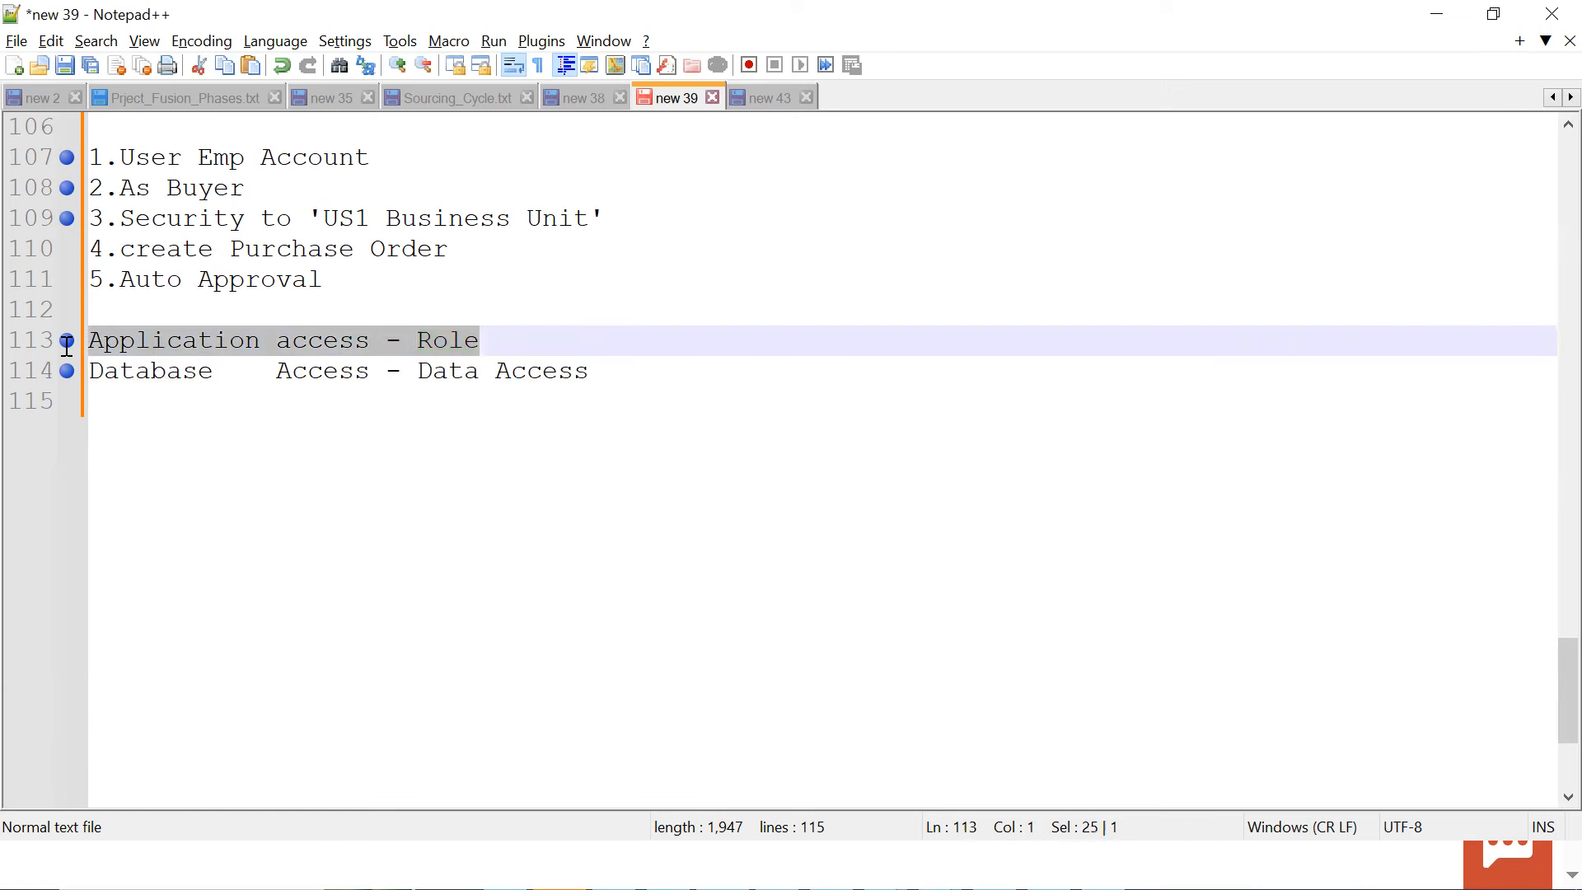
left_click_drag(590, 380, 120, 377)
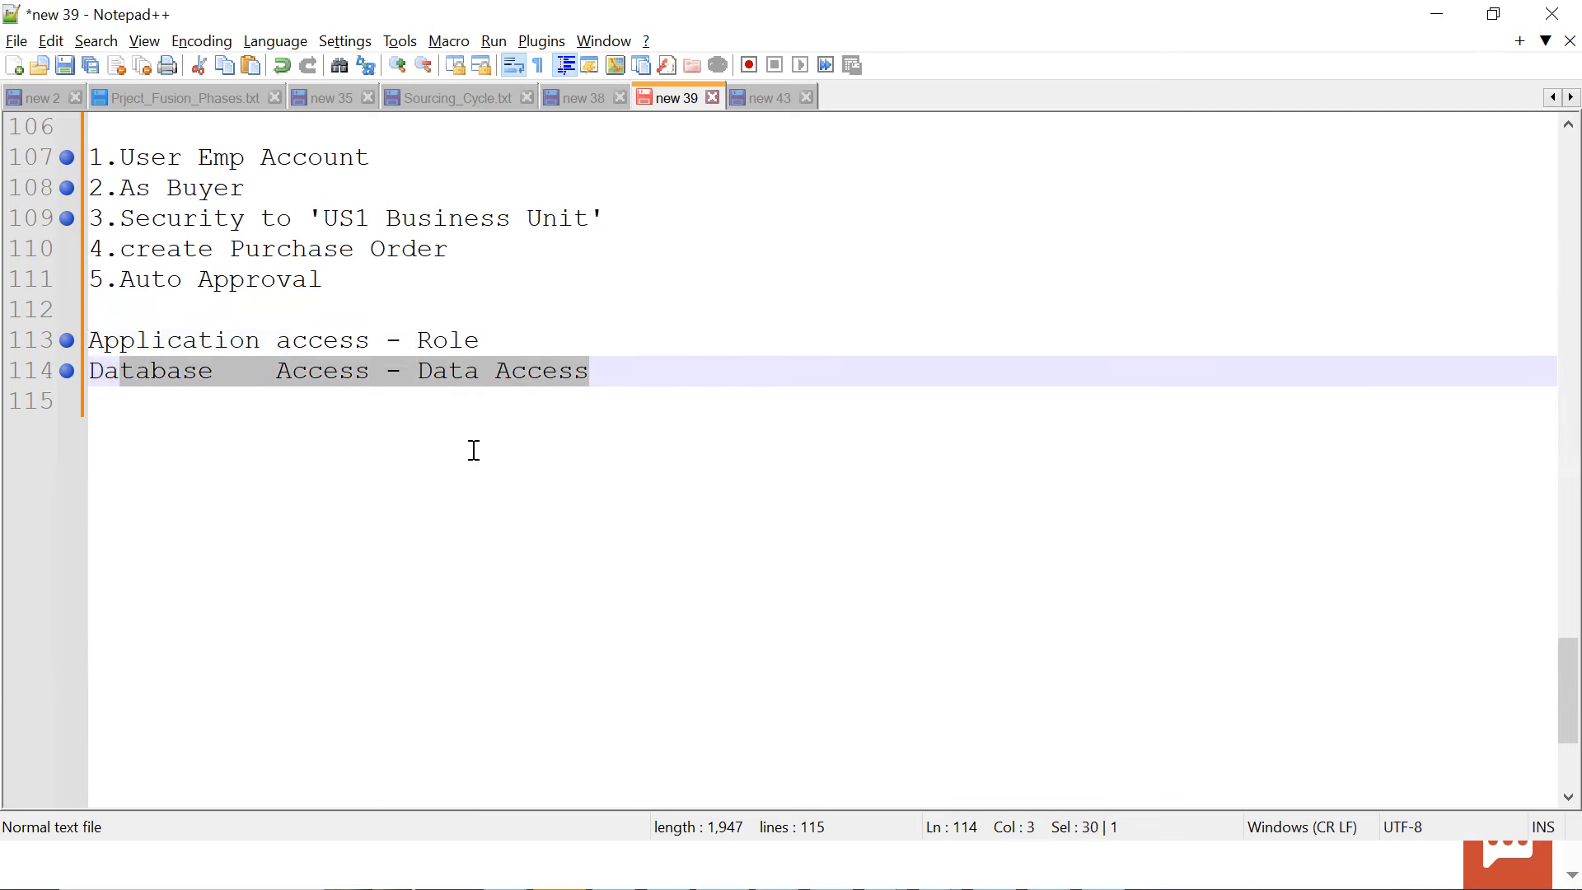
Check the agent's business unit in Oracle Fusion, return to Notepad++, and highlight the purchase order and 'US1 Business Unit' security tasks
key("alt+Tab")
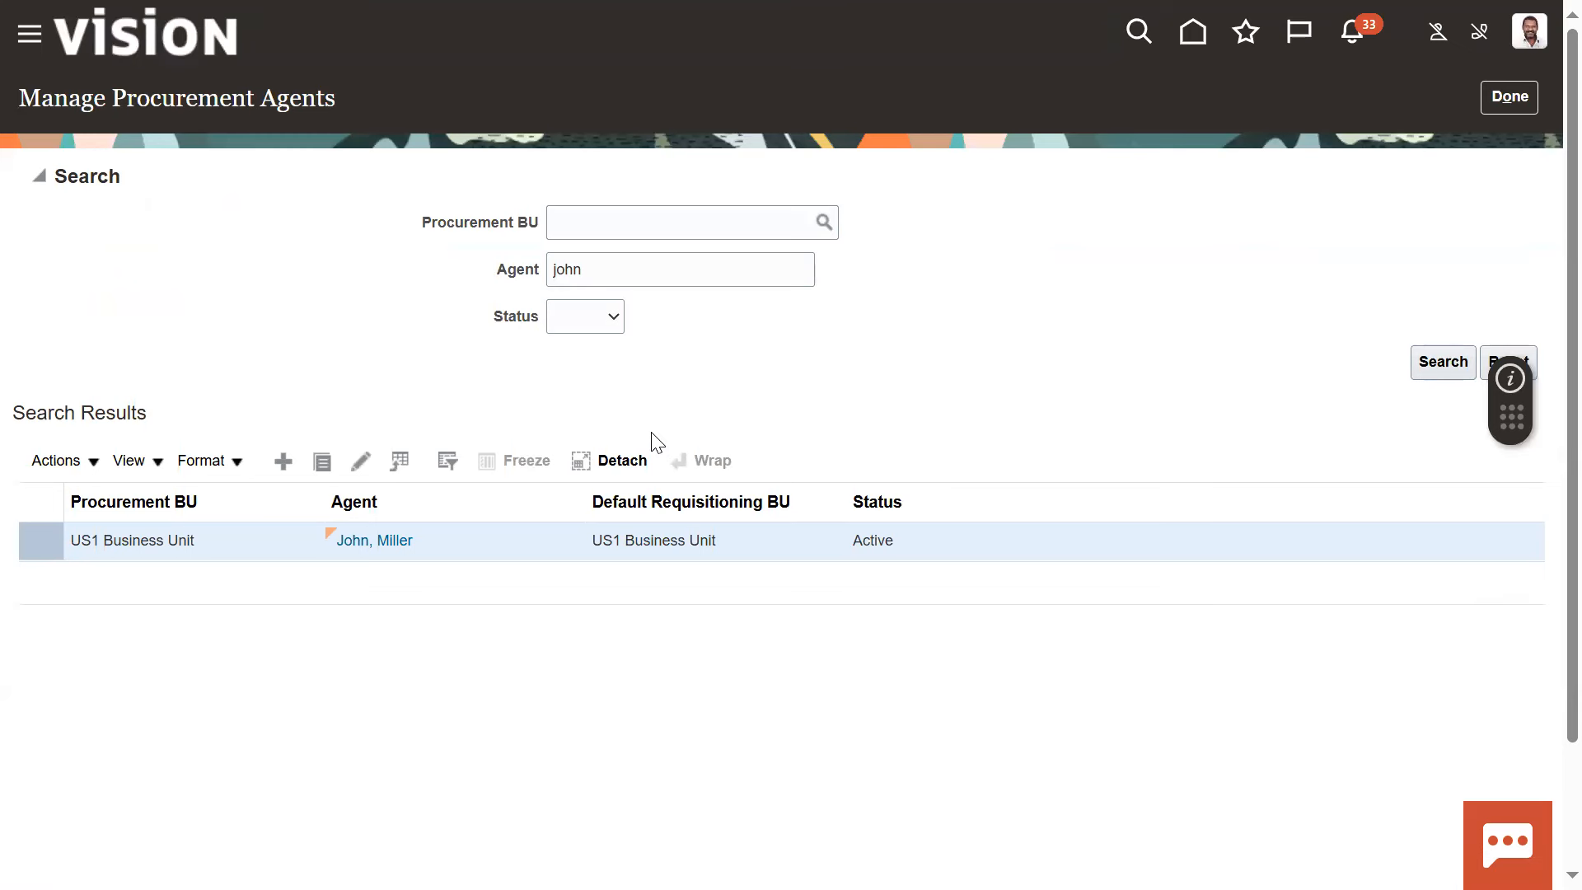
key("alt+Tab")
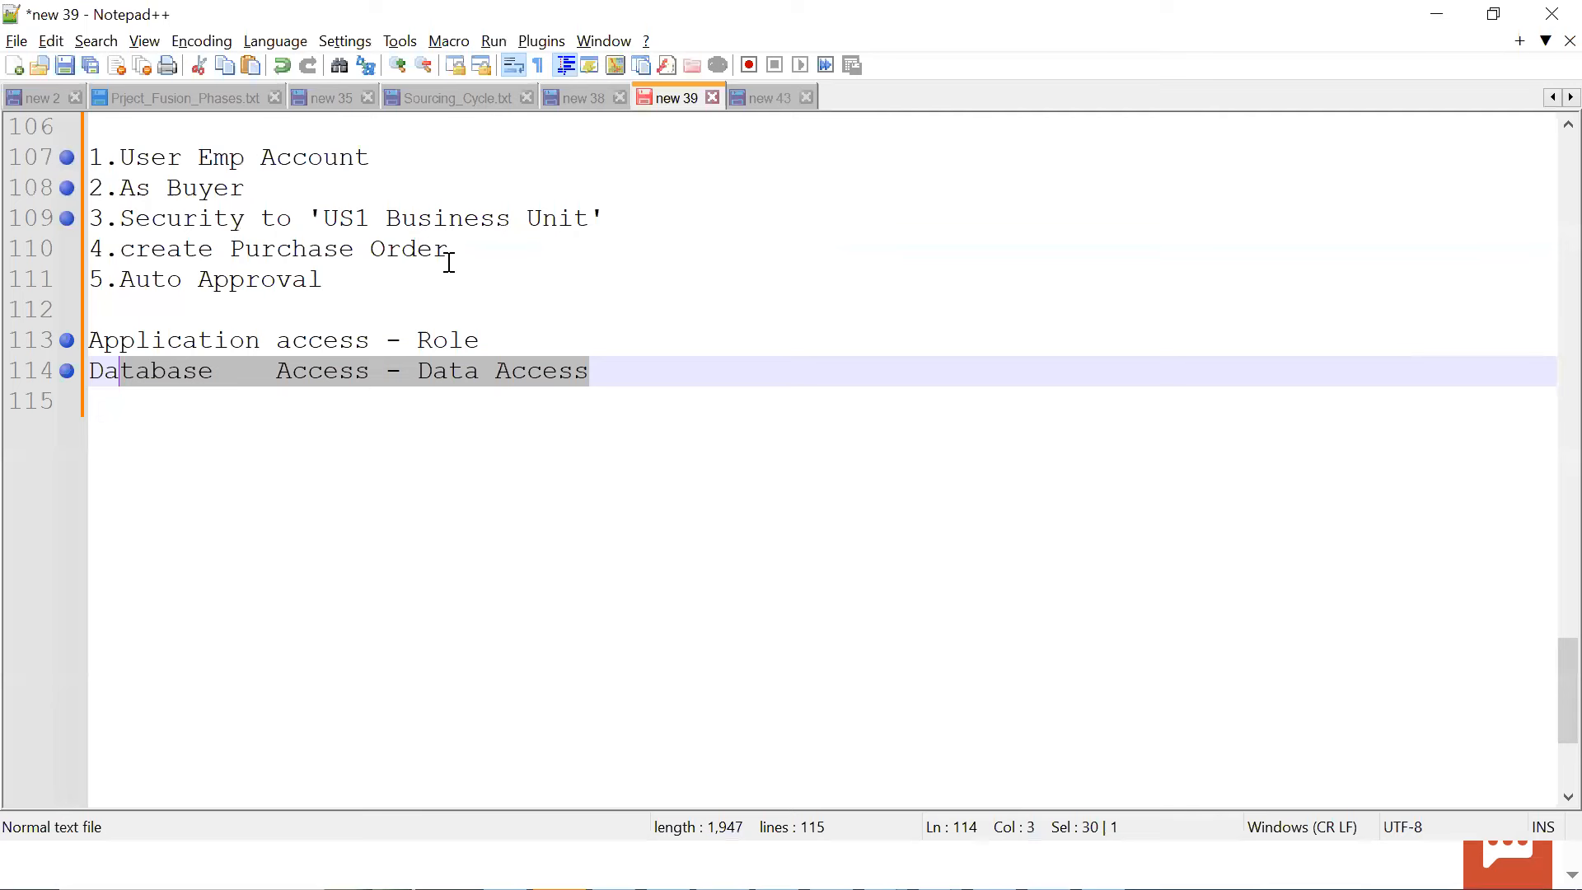
left_click_drag(453, 250, 216, 248)
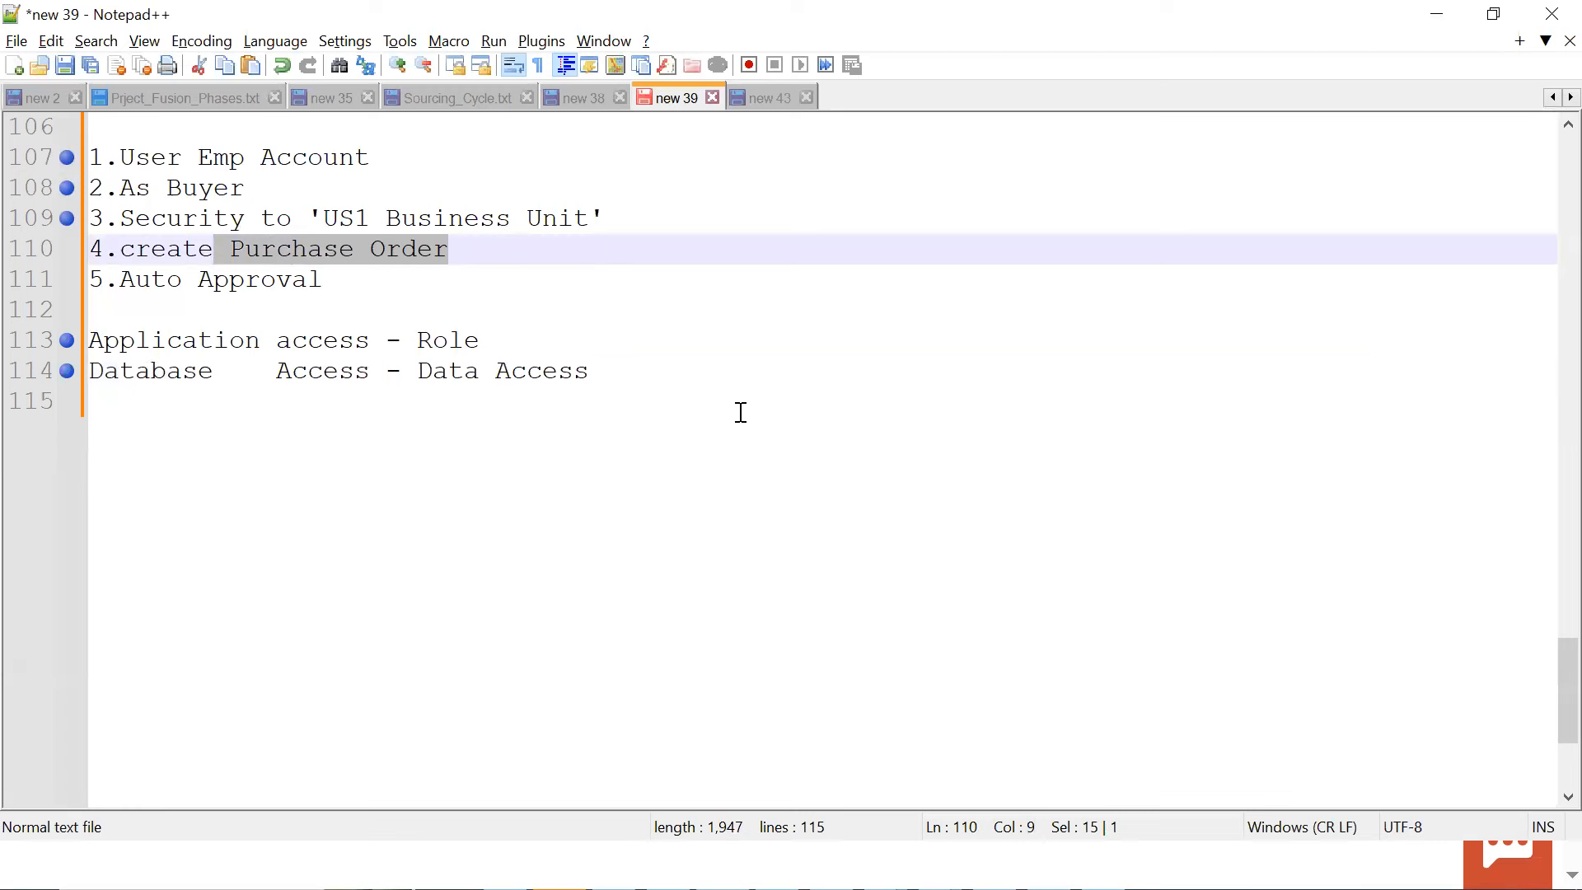
left_click_drag(607, 218, 306, 207)
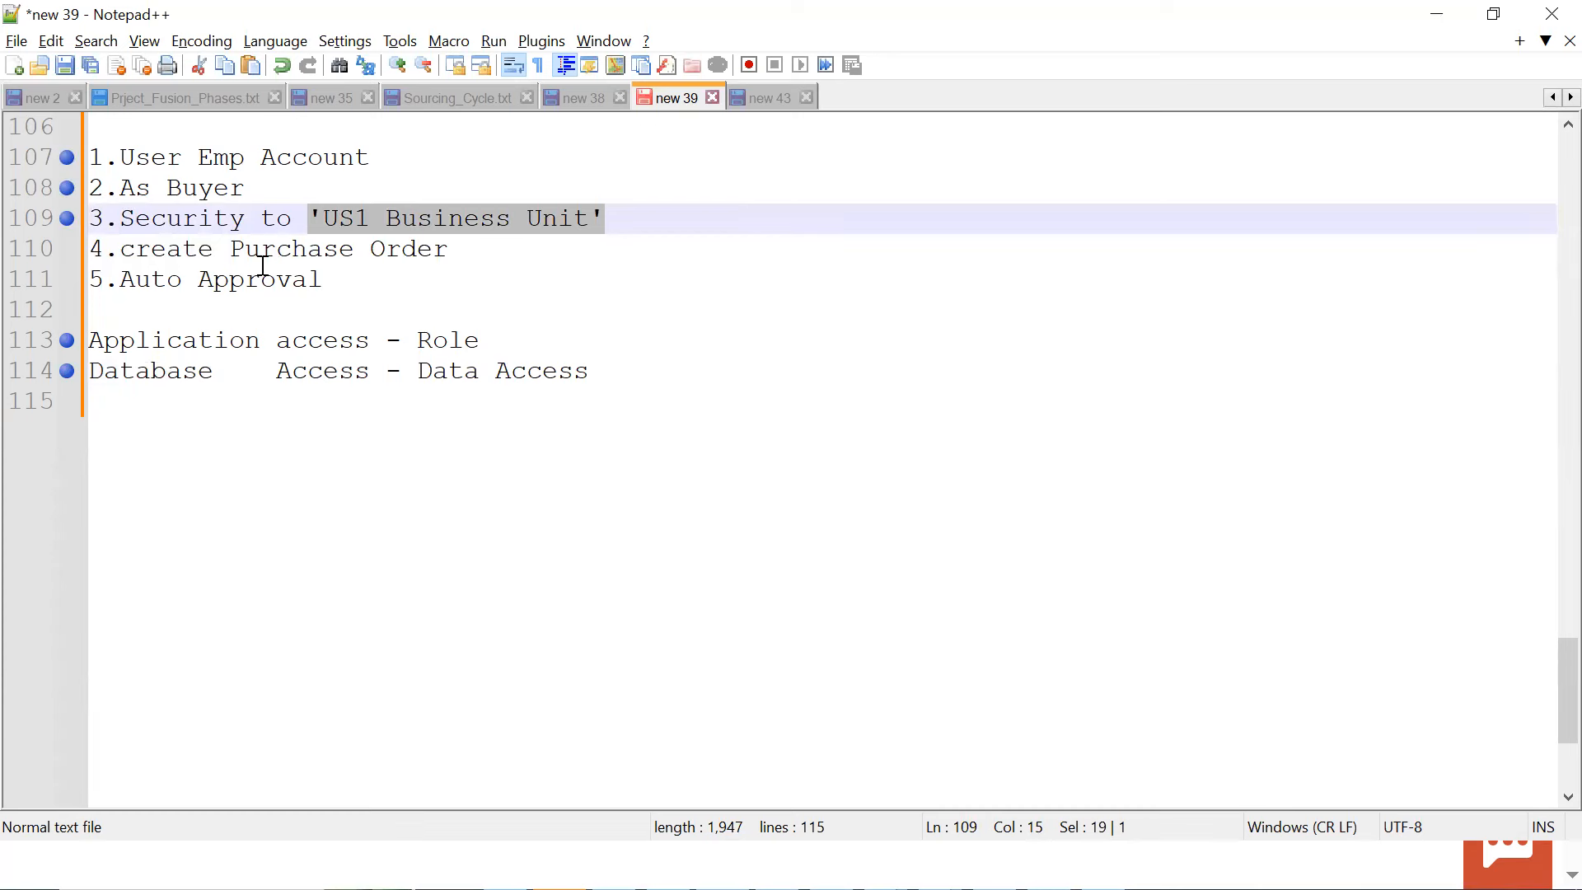
left_click_drag(459, 247, 95, 247)
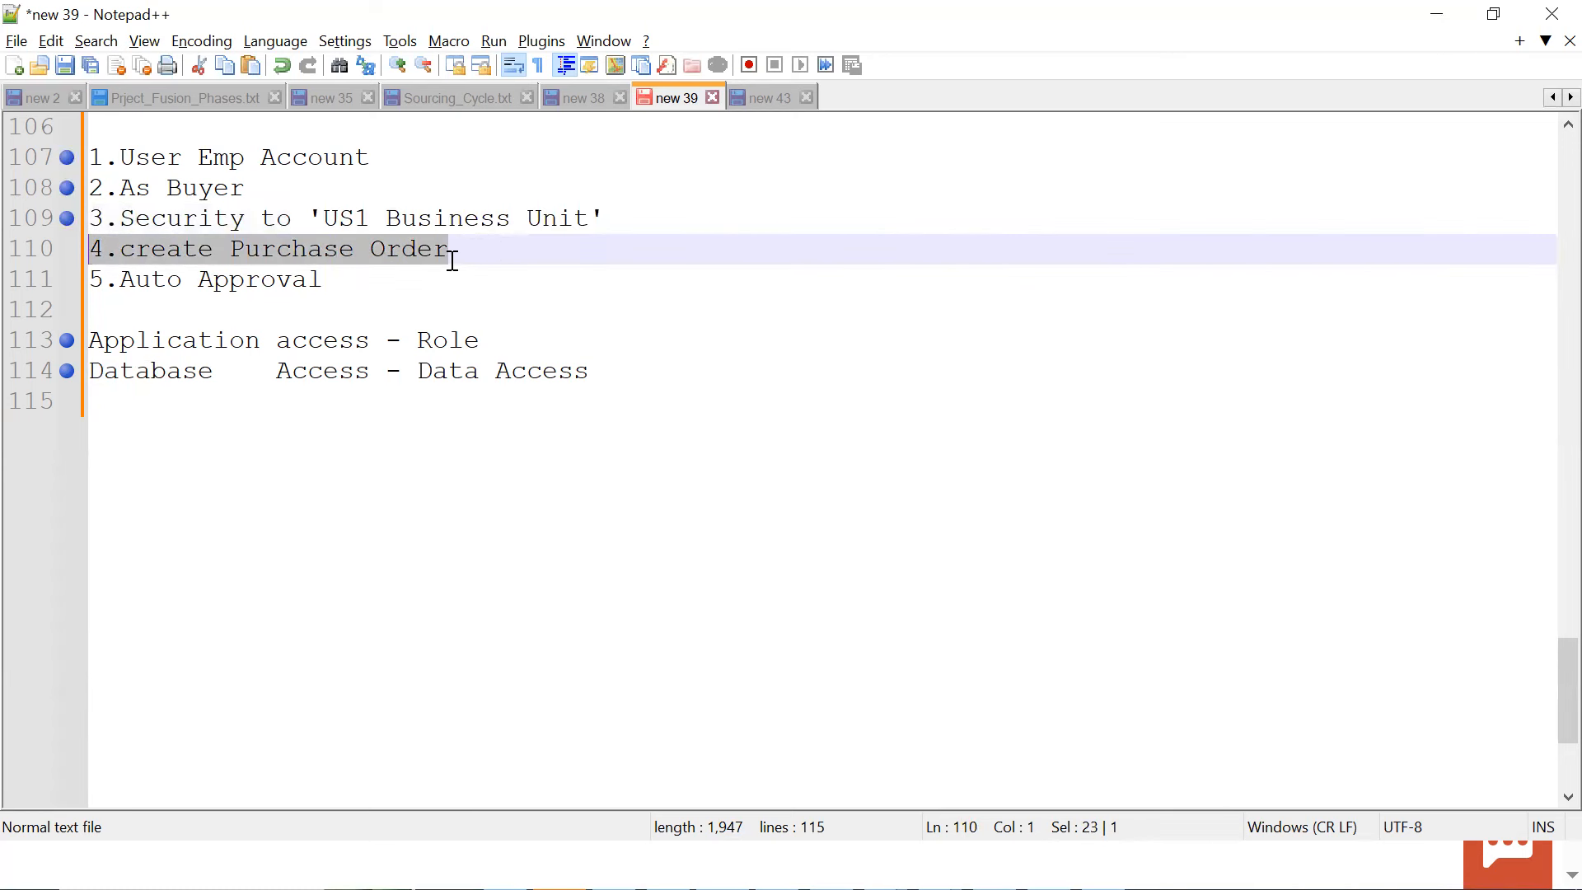
left_click_drag(640, 218, 277, 219)
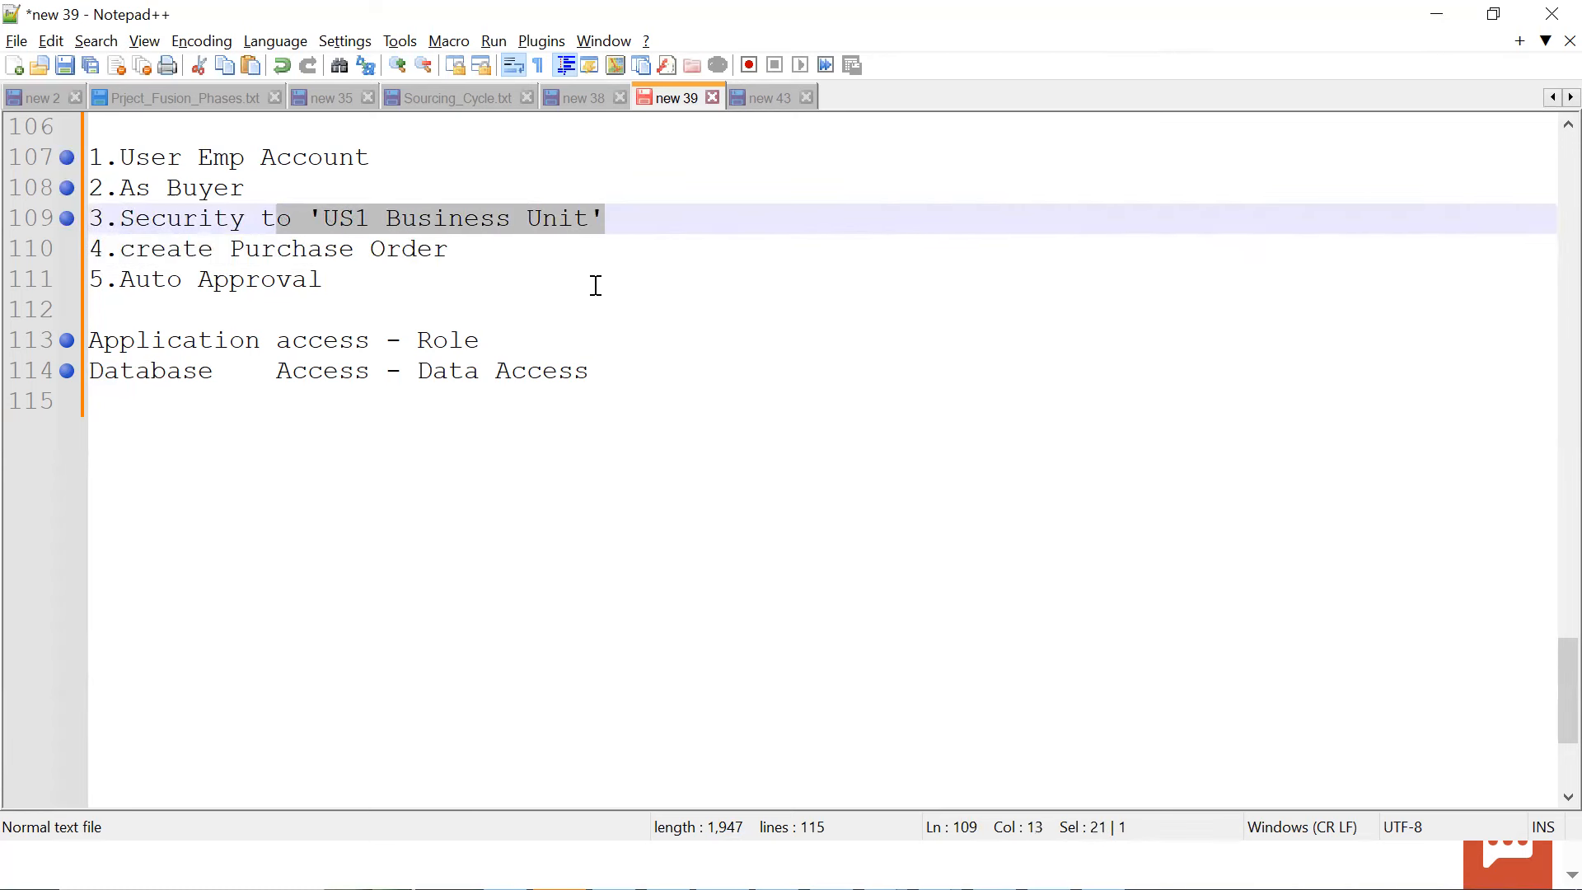
Switch to Oracle Fusion and open the User Accounts page of the Security Console
key("alt+Tab")
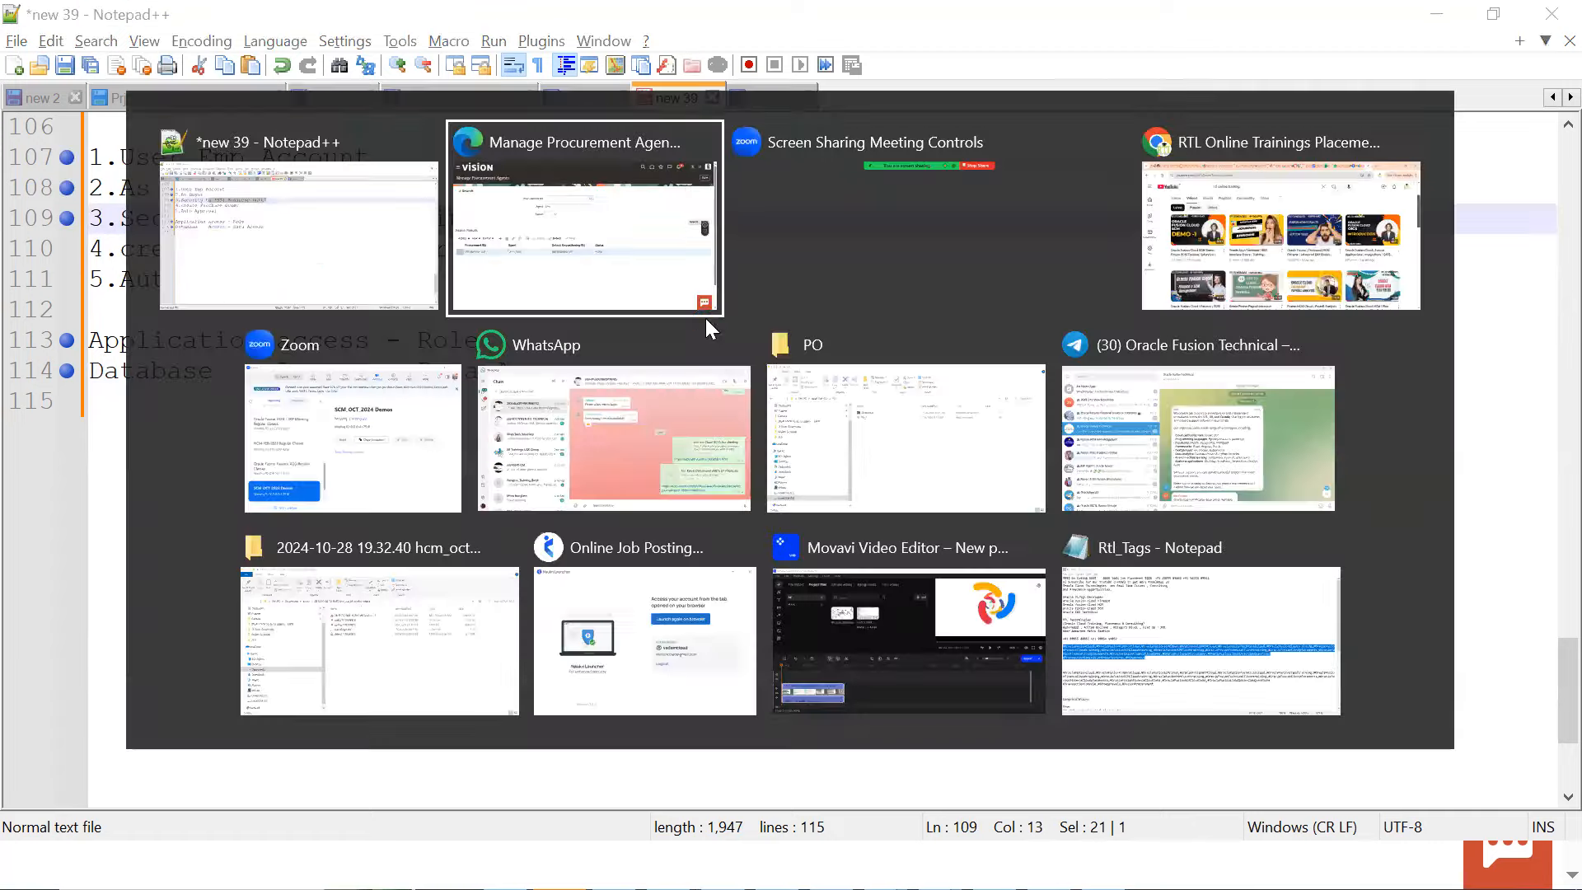
left_click(29, 37)
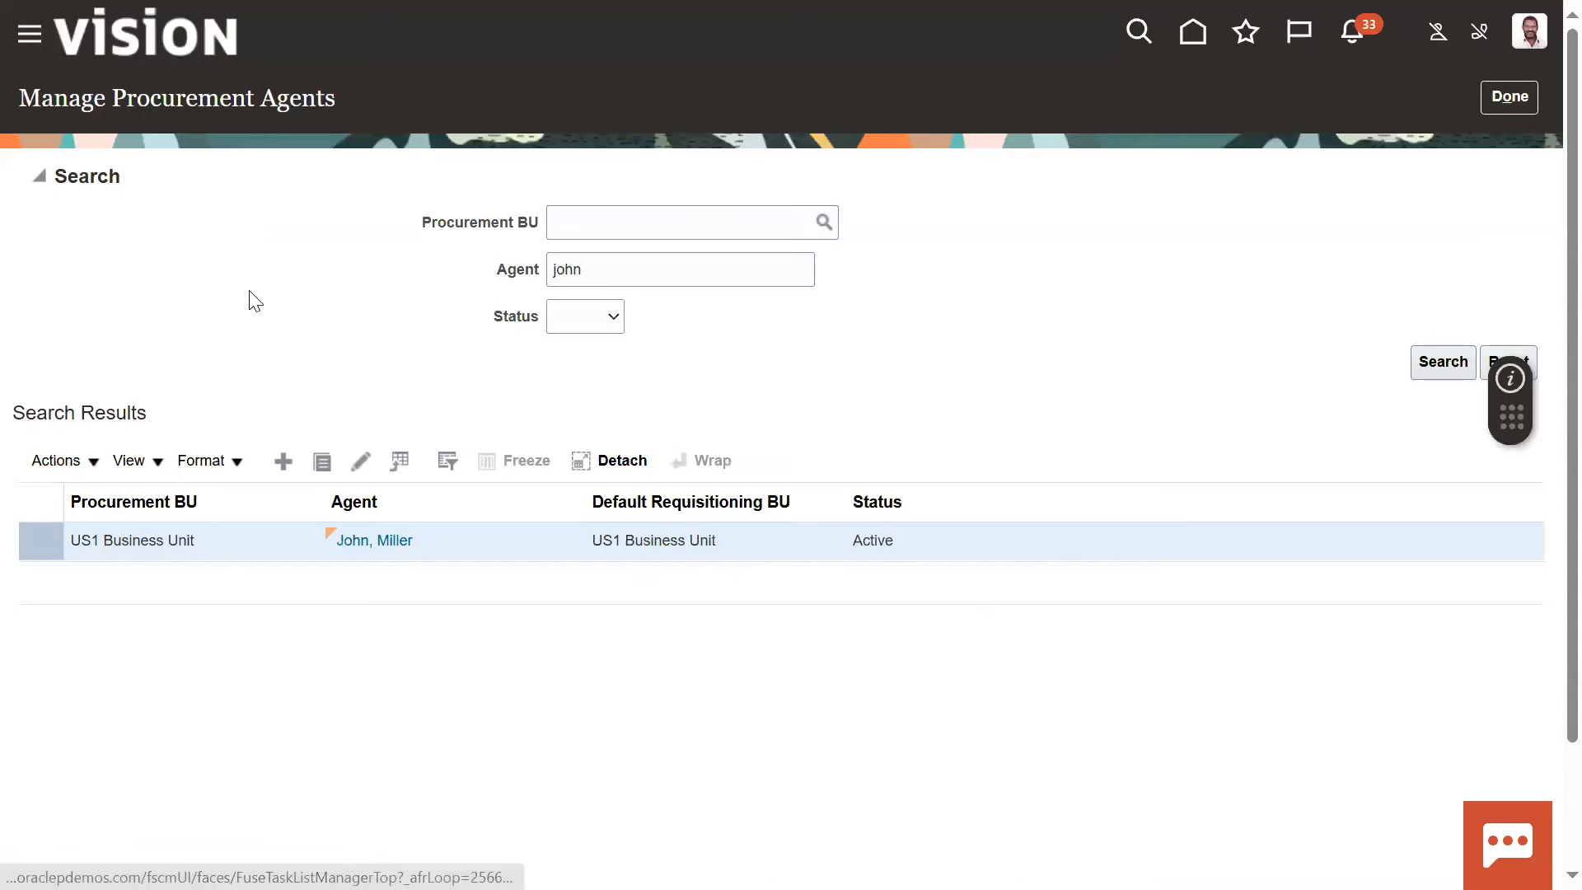
scroll(222, 593, "down", 5)
scroll(213, 558, "down", 3)
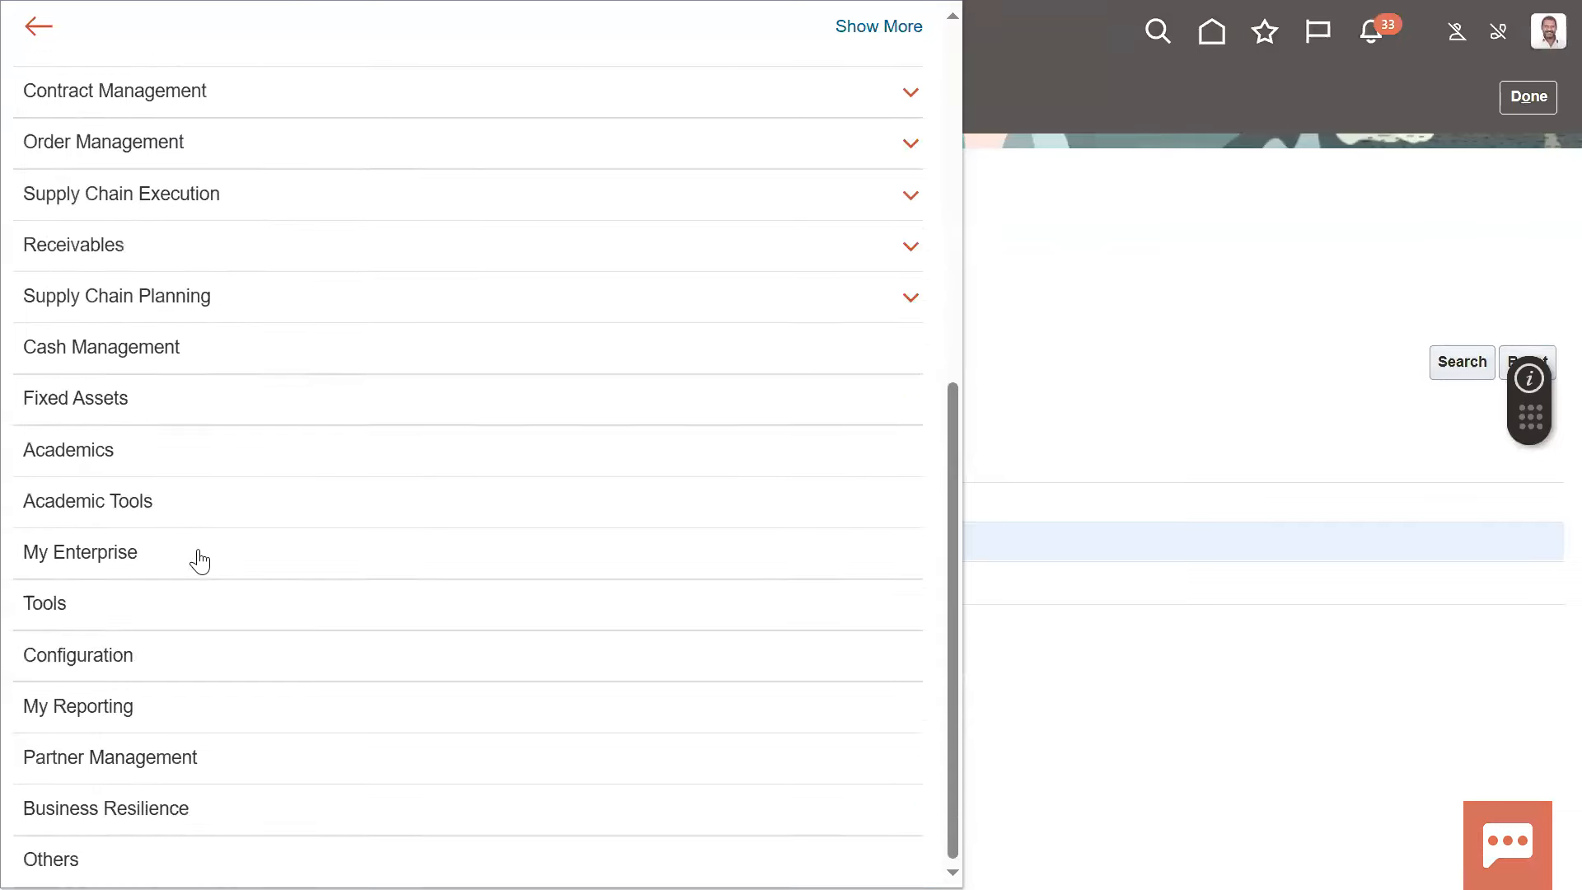
left_click(82, 607)
scroll(200, 580, "down", 5)
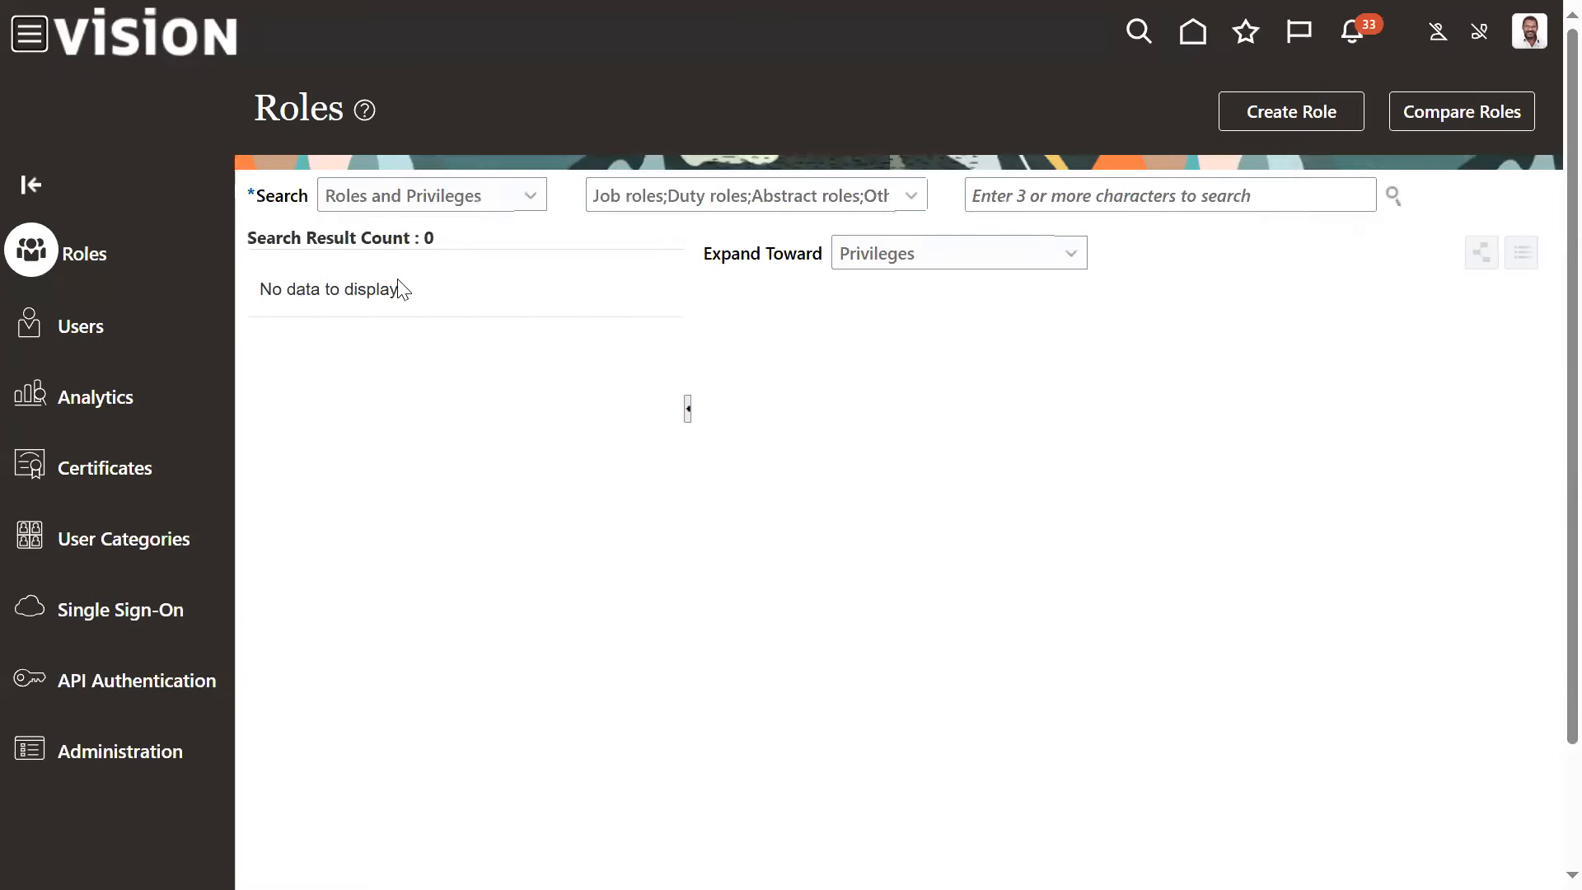
left_click(47, 331)
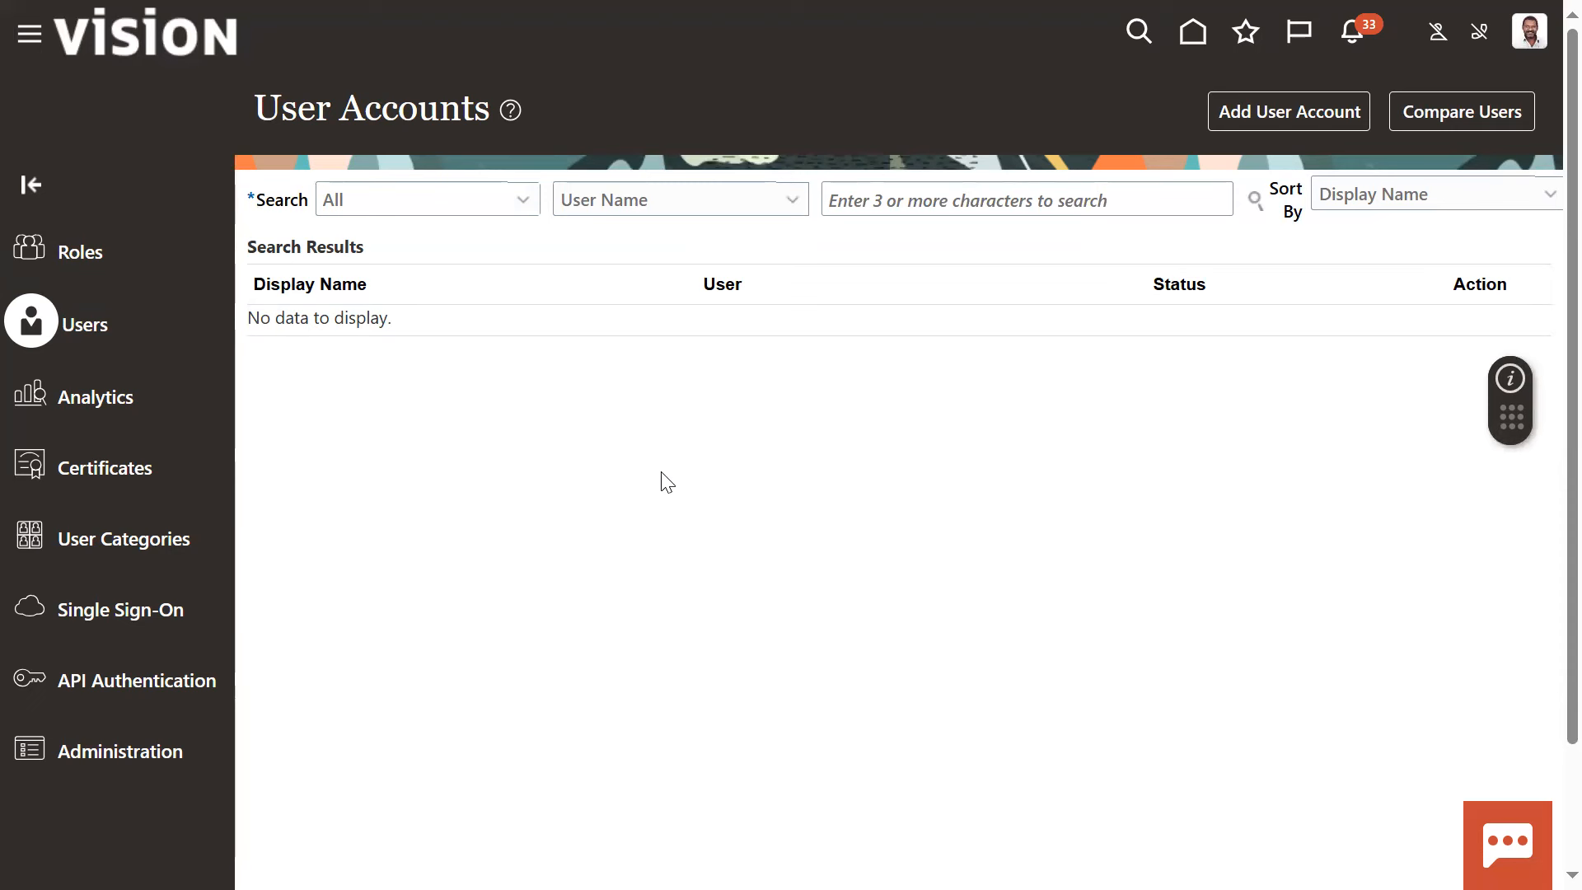
Search the user accounts for the new buyer by user name and open the account details to review the assigned roles
left_click(870, 203)
type("JOHN1")
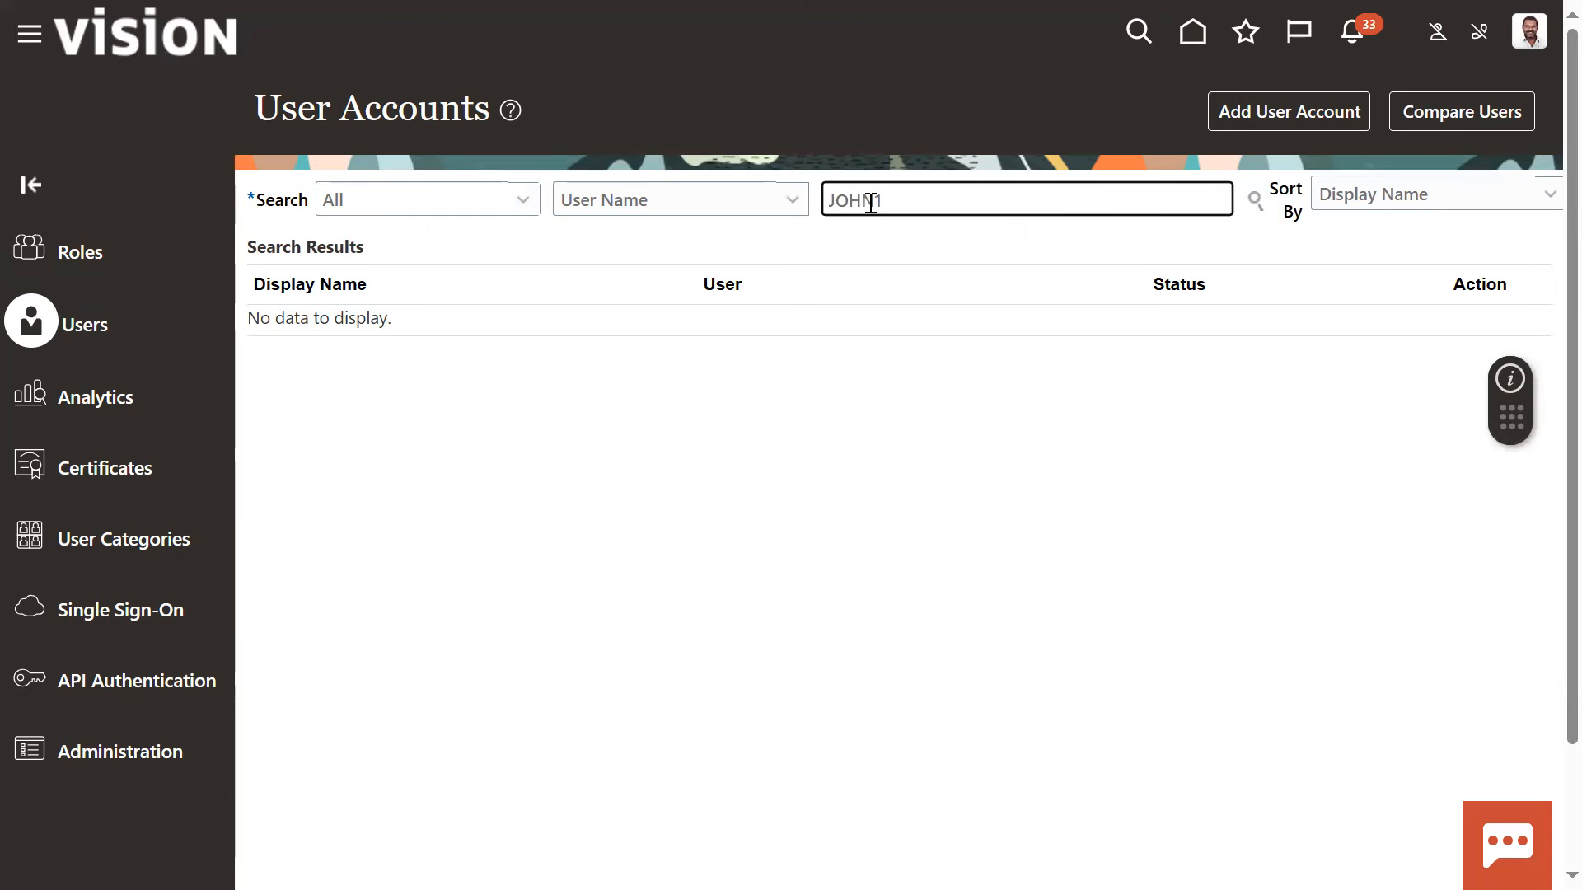
key("Return")
left_click(846, 346)
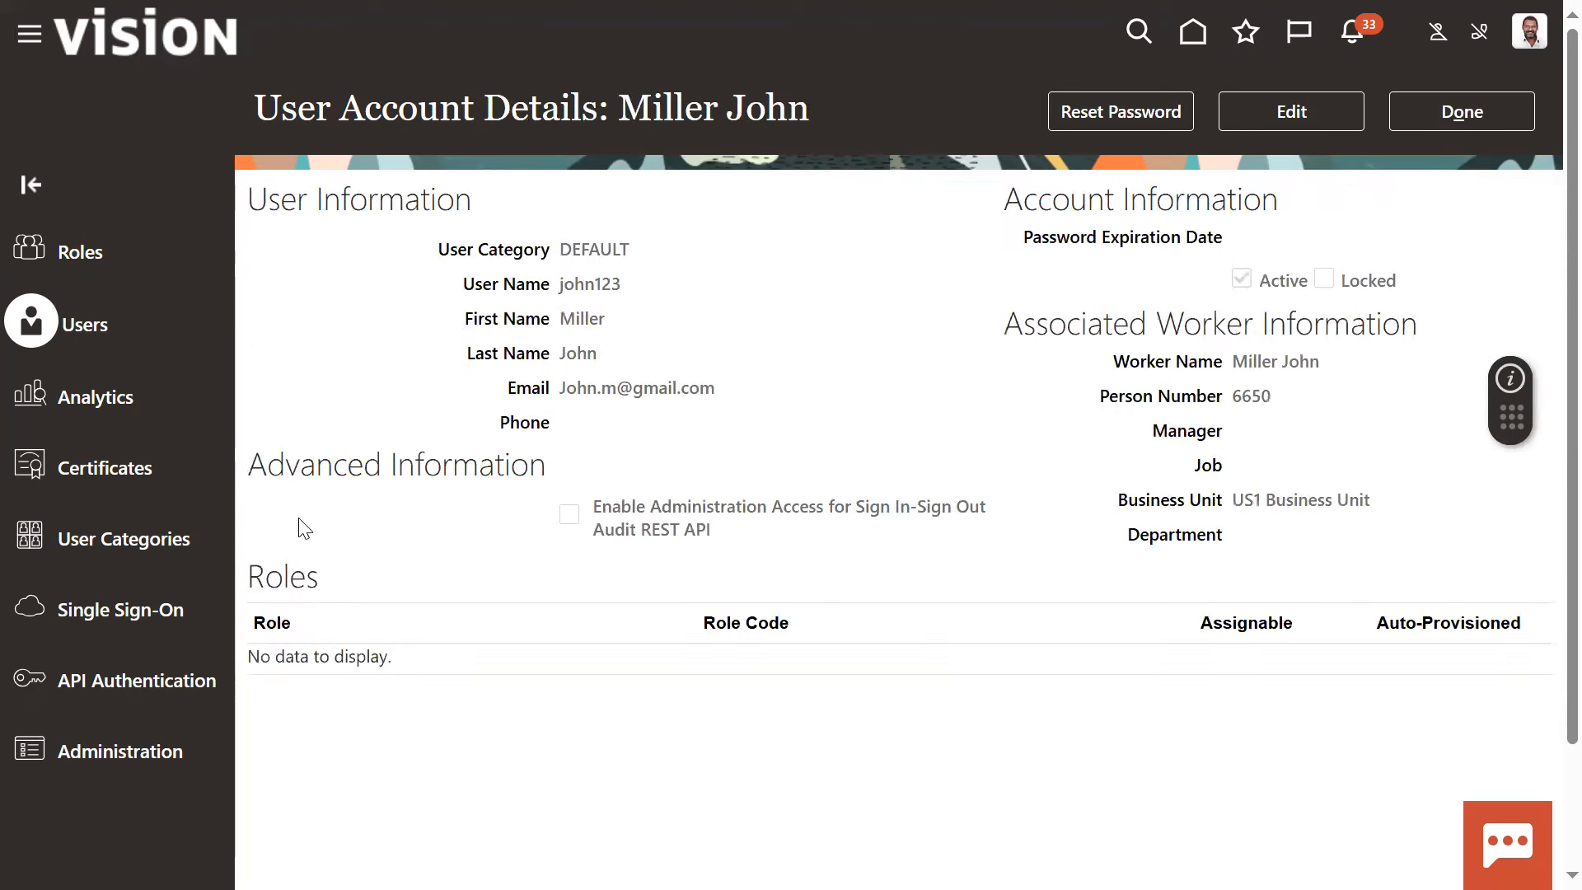
left_click_drag(265, 576, 322, 580)
left_click(916, 541)
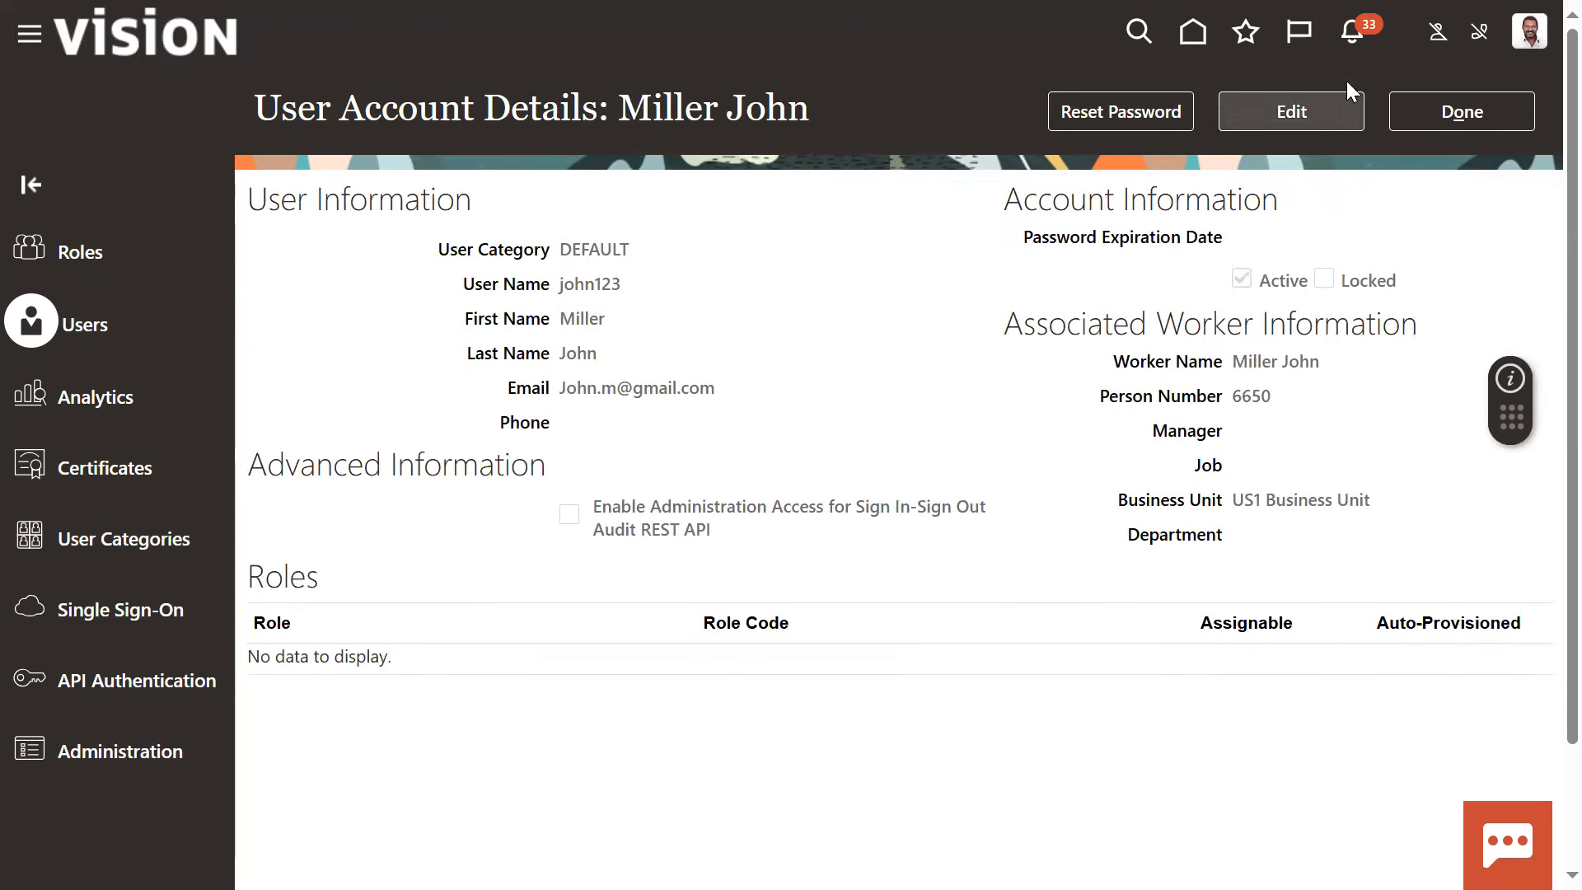
Edit the buyer's account and find the Procurement Manager role with code ORA_PO_PROCUREMENT_MANAGER_JOB for a new role membership
left_click(1314, 110)
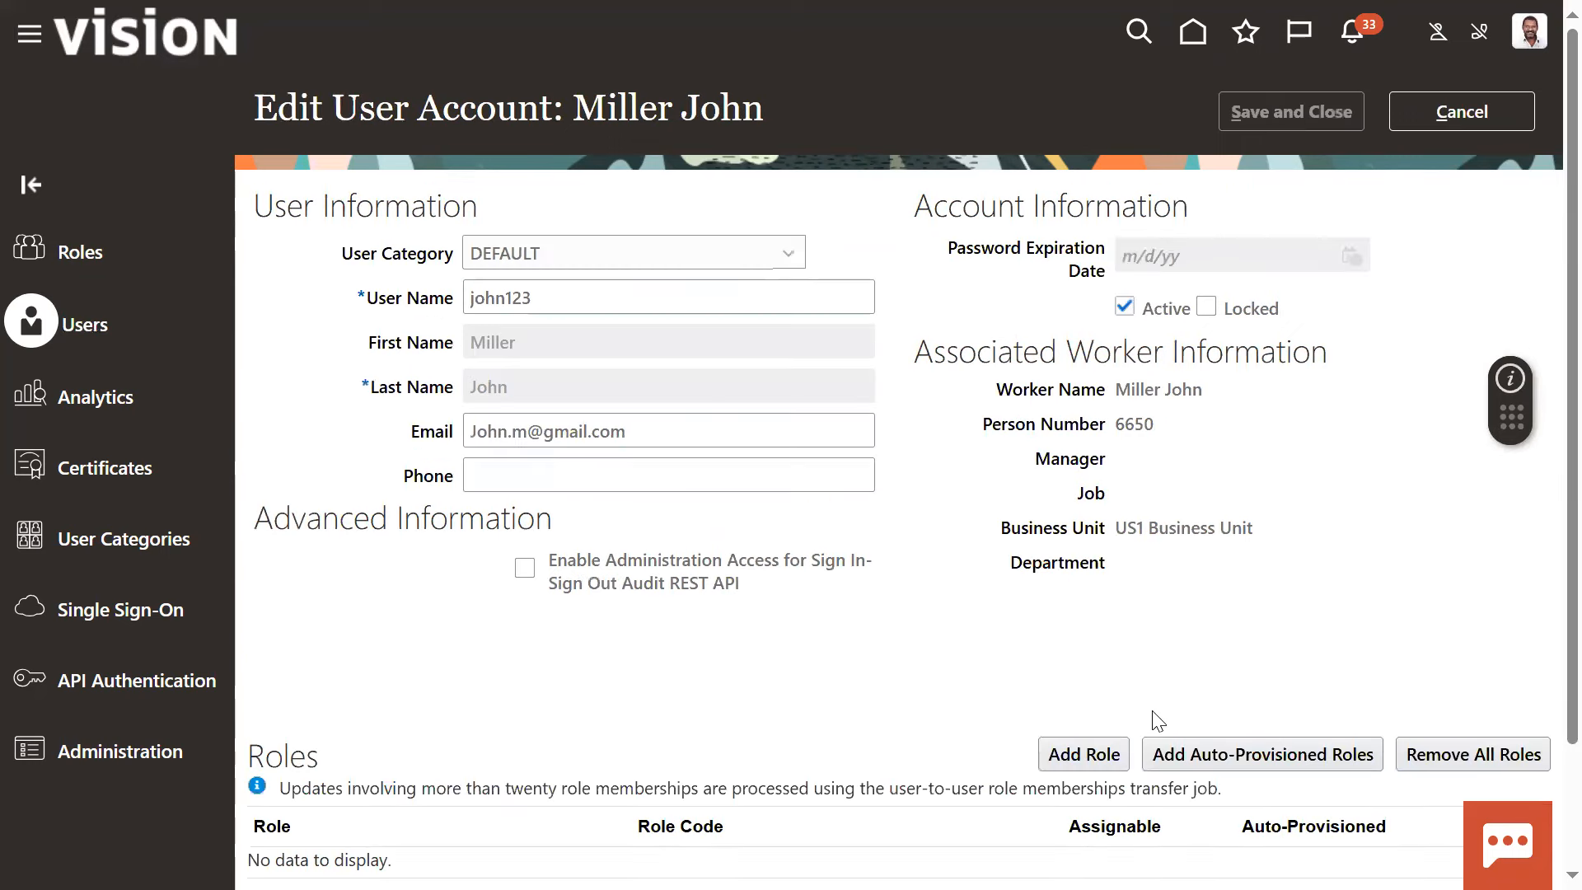
left_click(1083, 754)
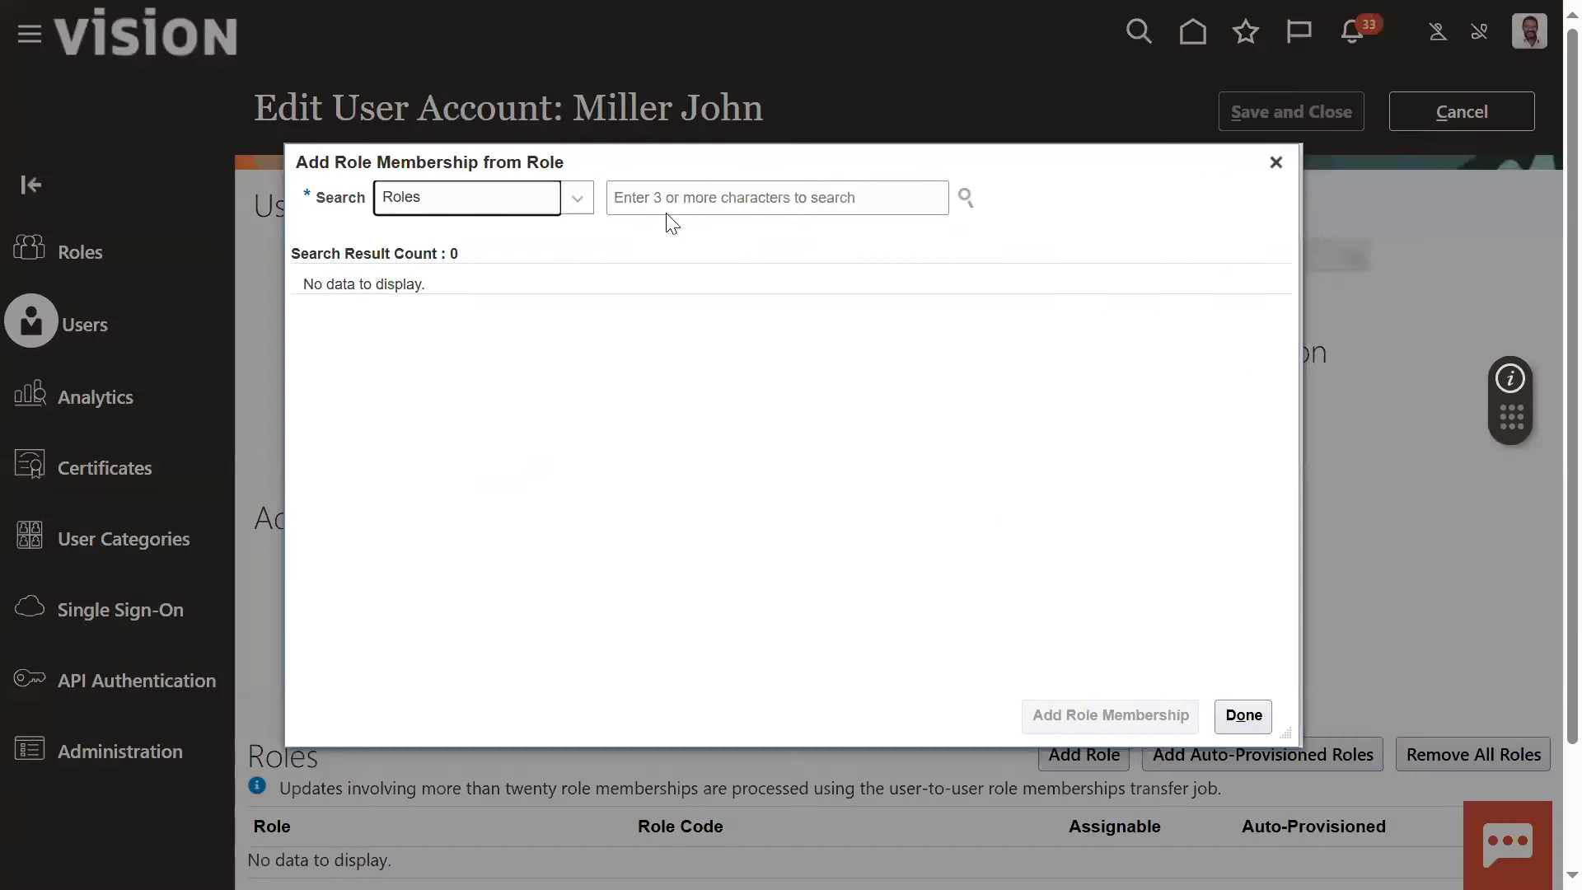
left_click(669, 194)
type("procureme")
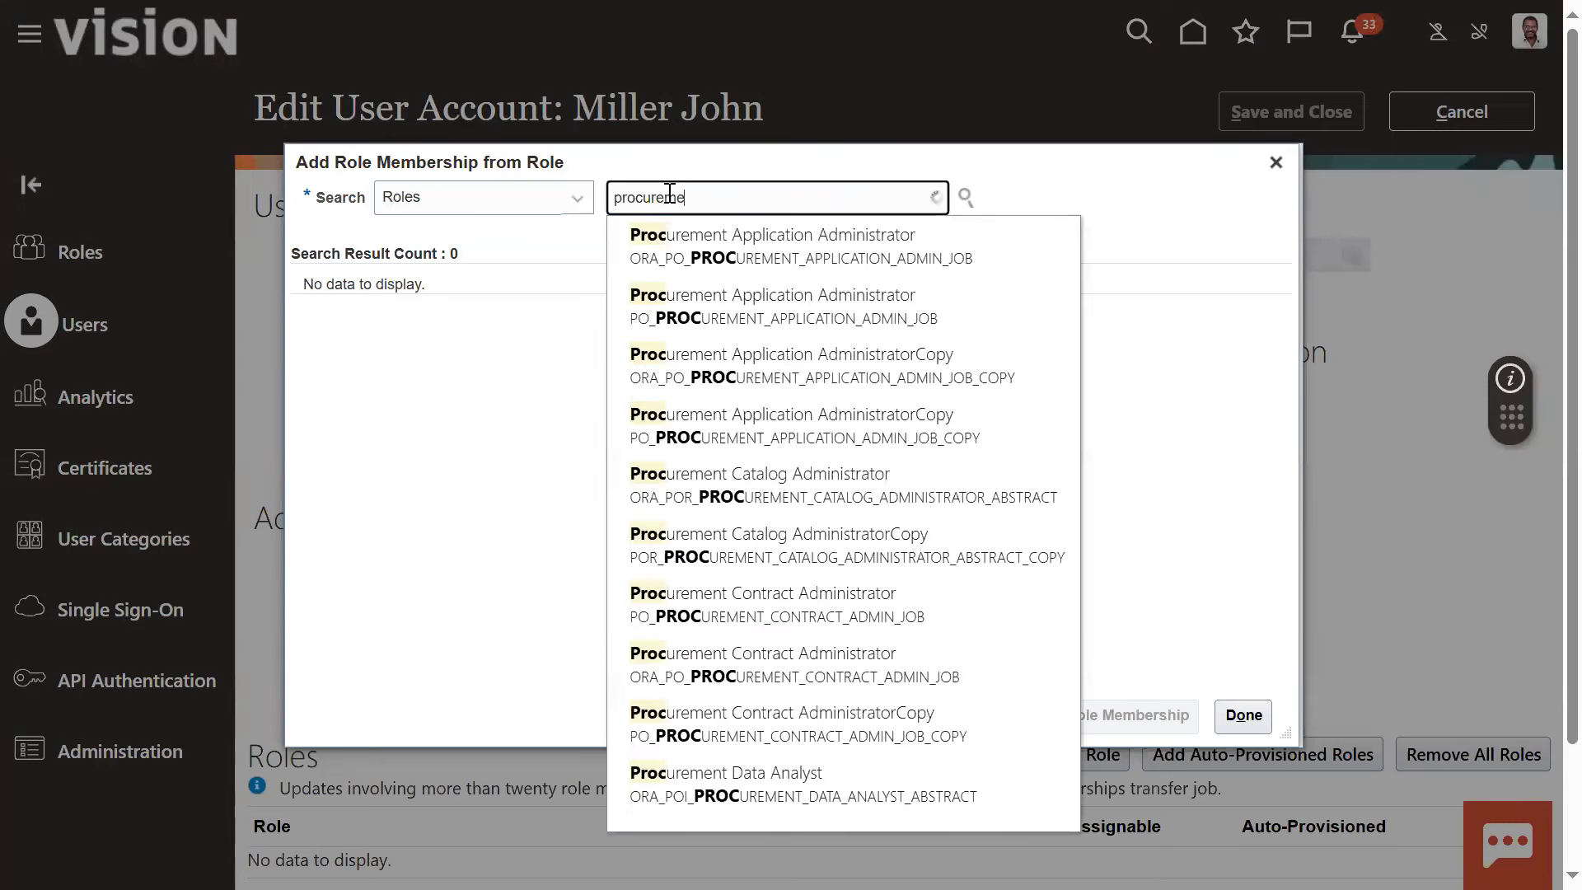
type("nt")
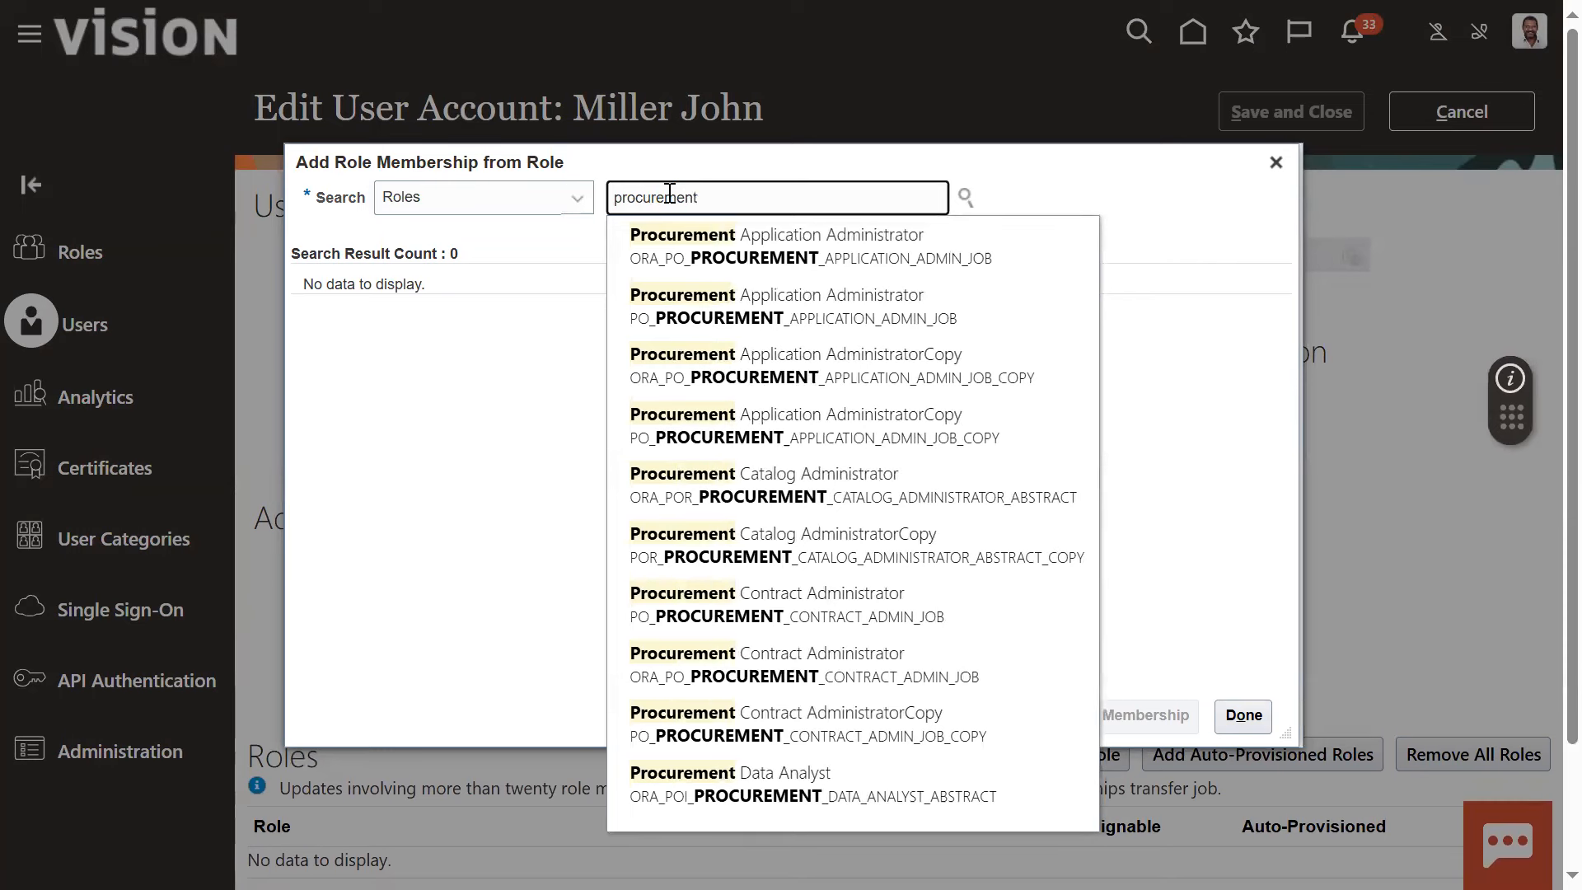
type(" ma")
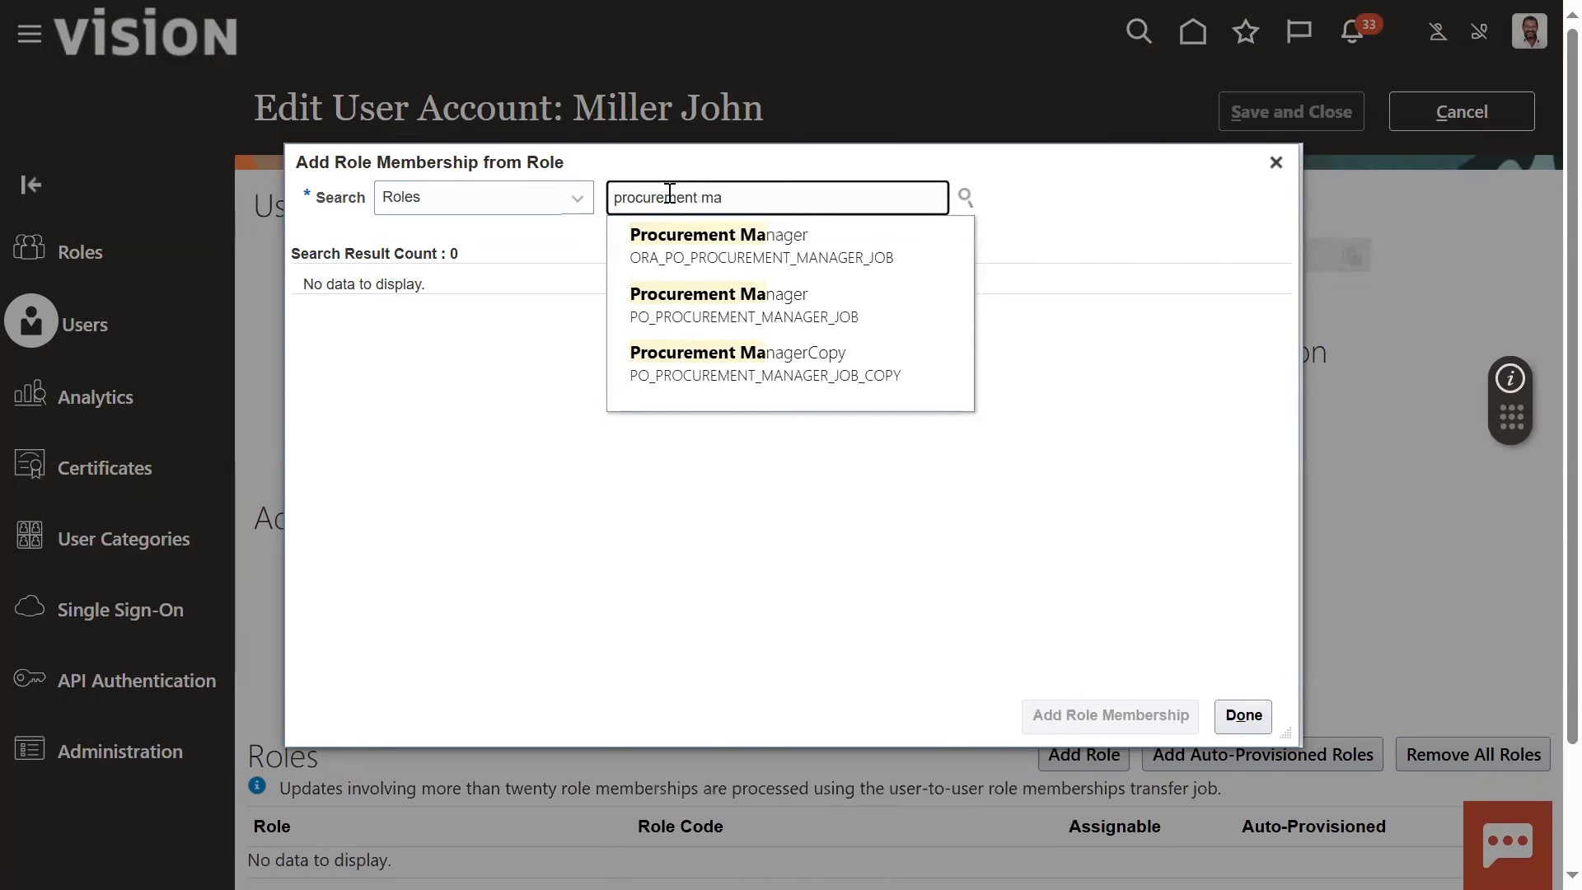
left_click(731, 246)
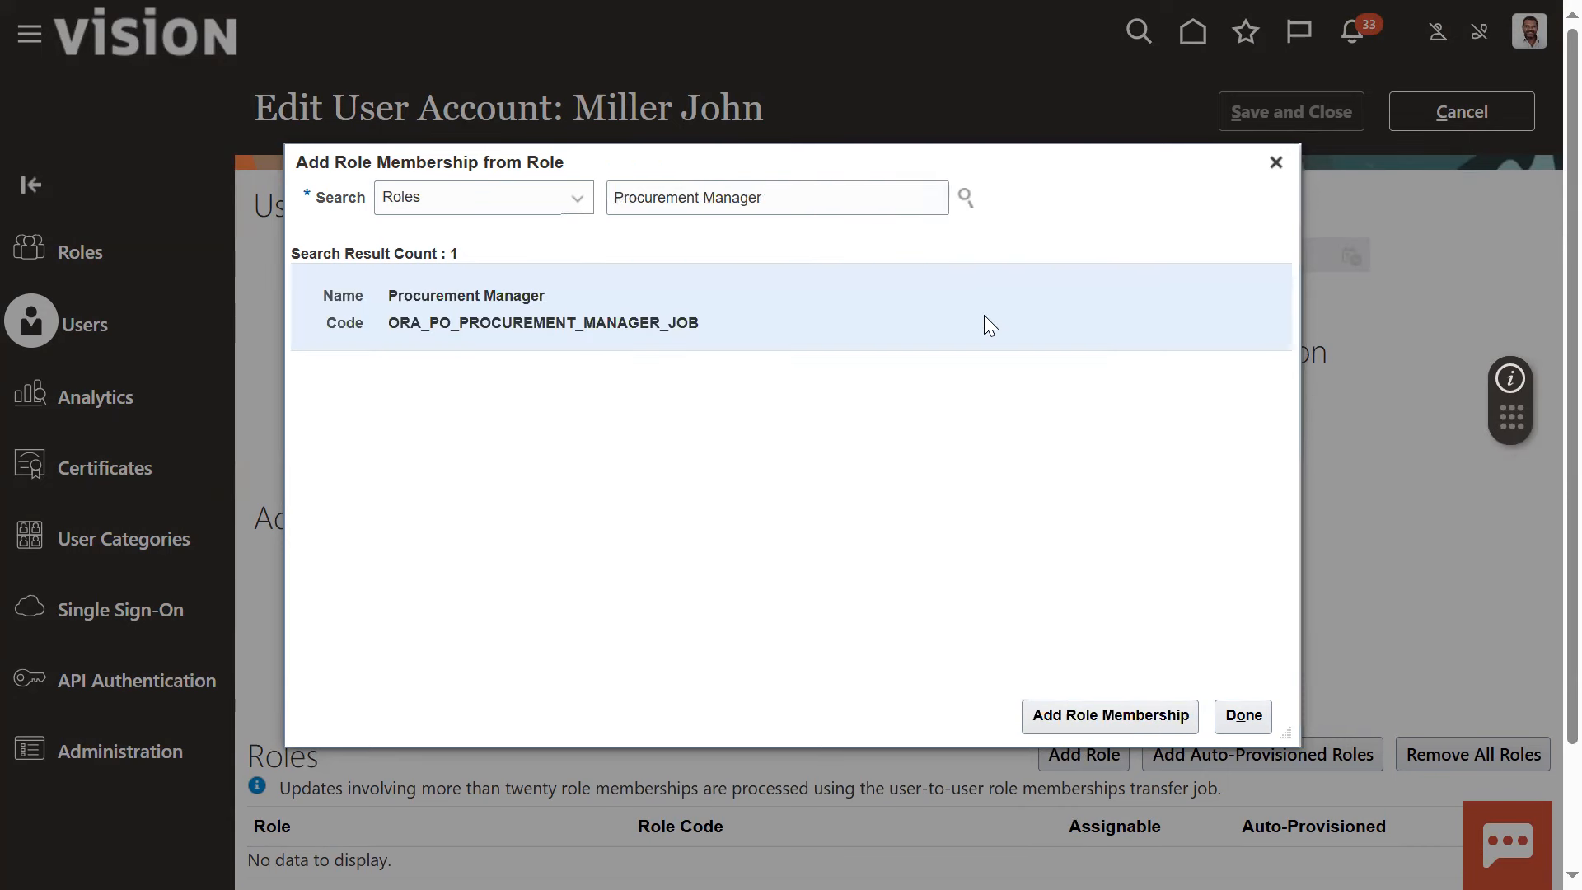
Add the Procurement Manager role membership to the buyer's account and save the account
left_click(1049, 718)
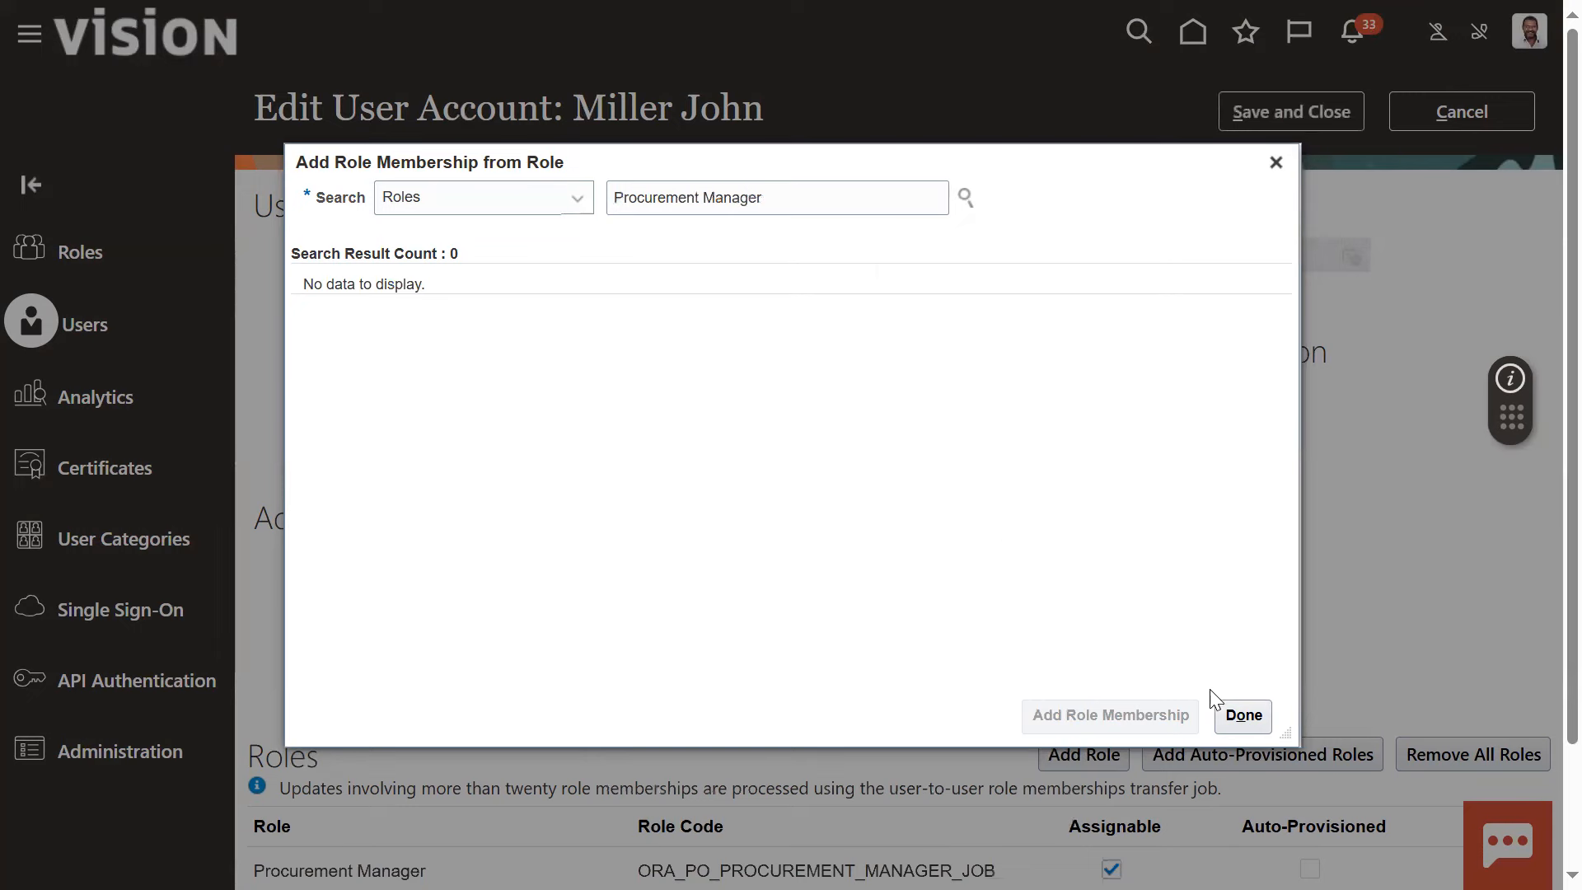
left_click(1241, 713)
scroll(949, 663, "down", 2)
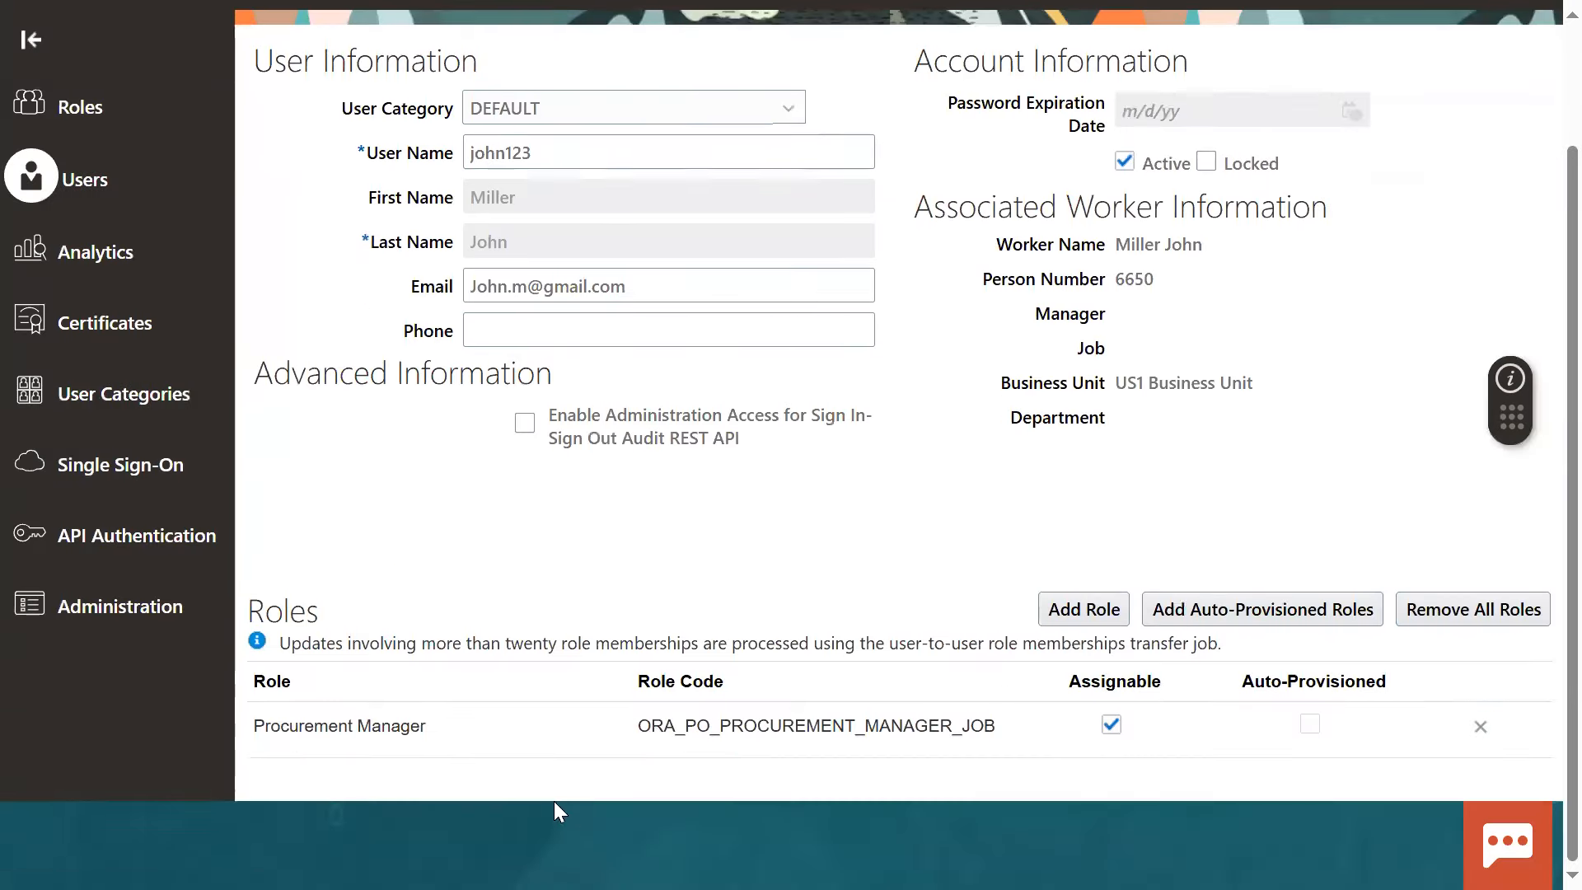
left_click(420, 729)
scroll(1233, 363, "up", 2)
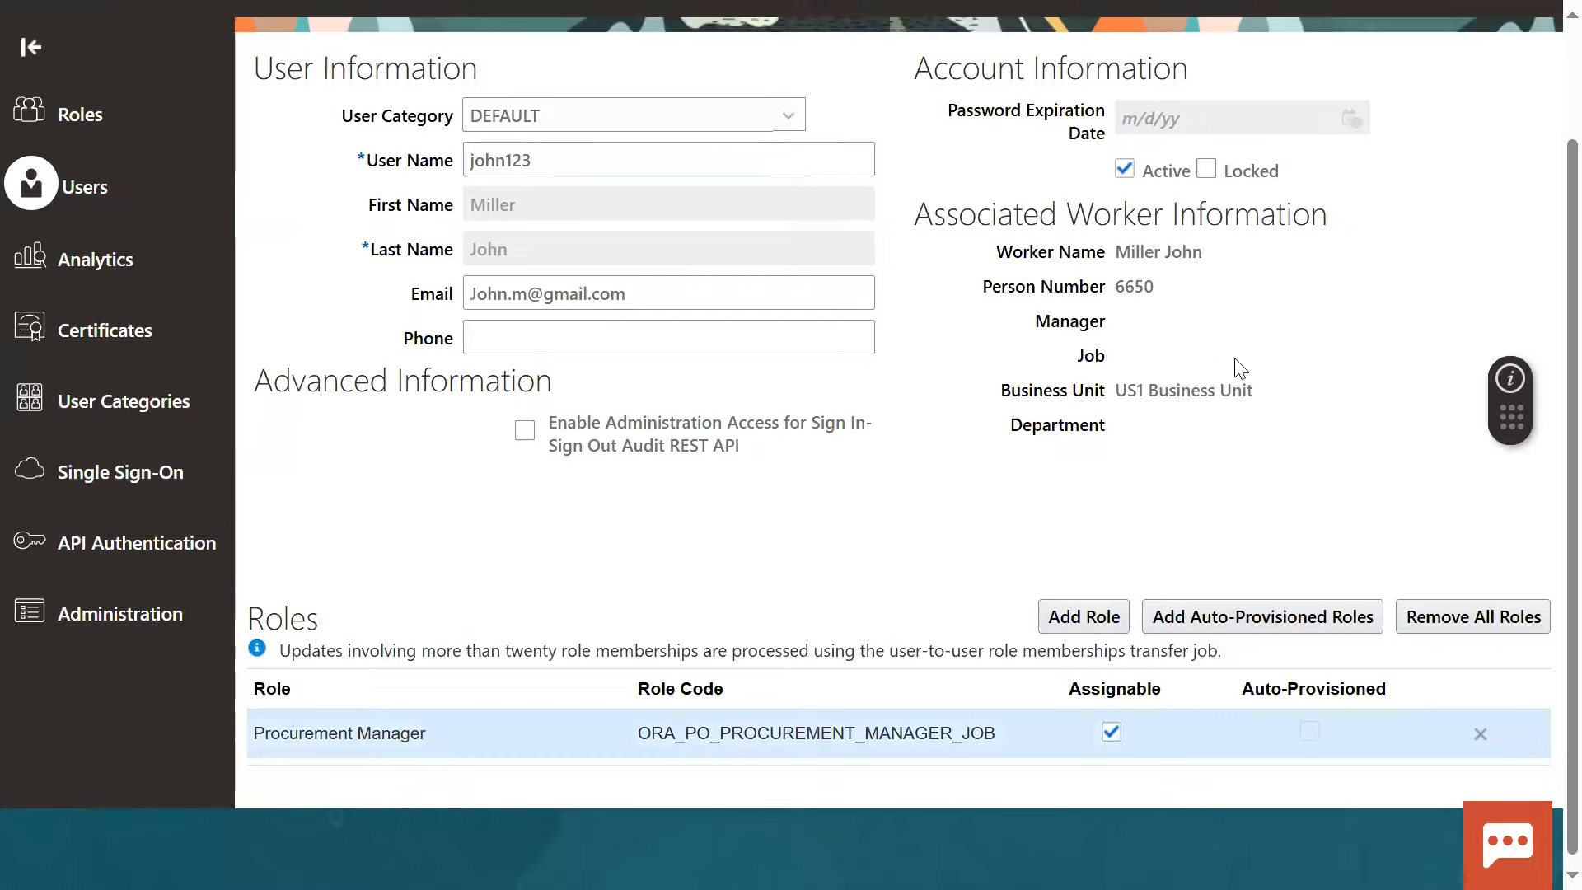
left_click(1230, 108)
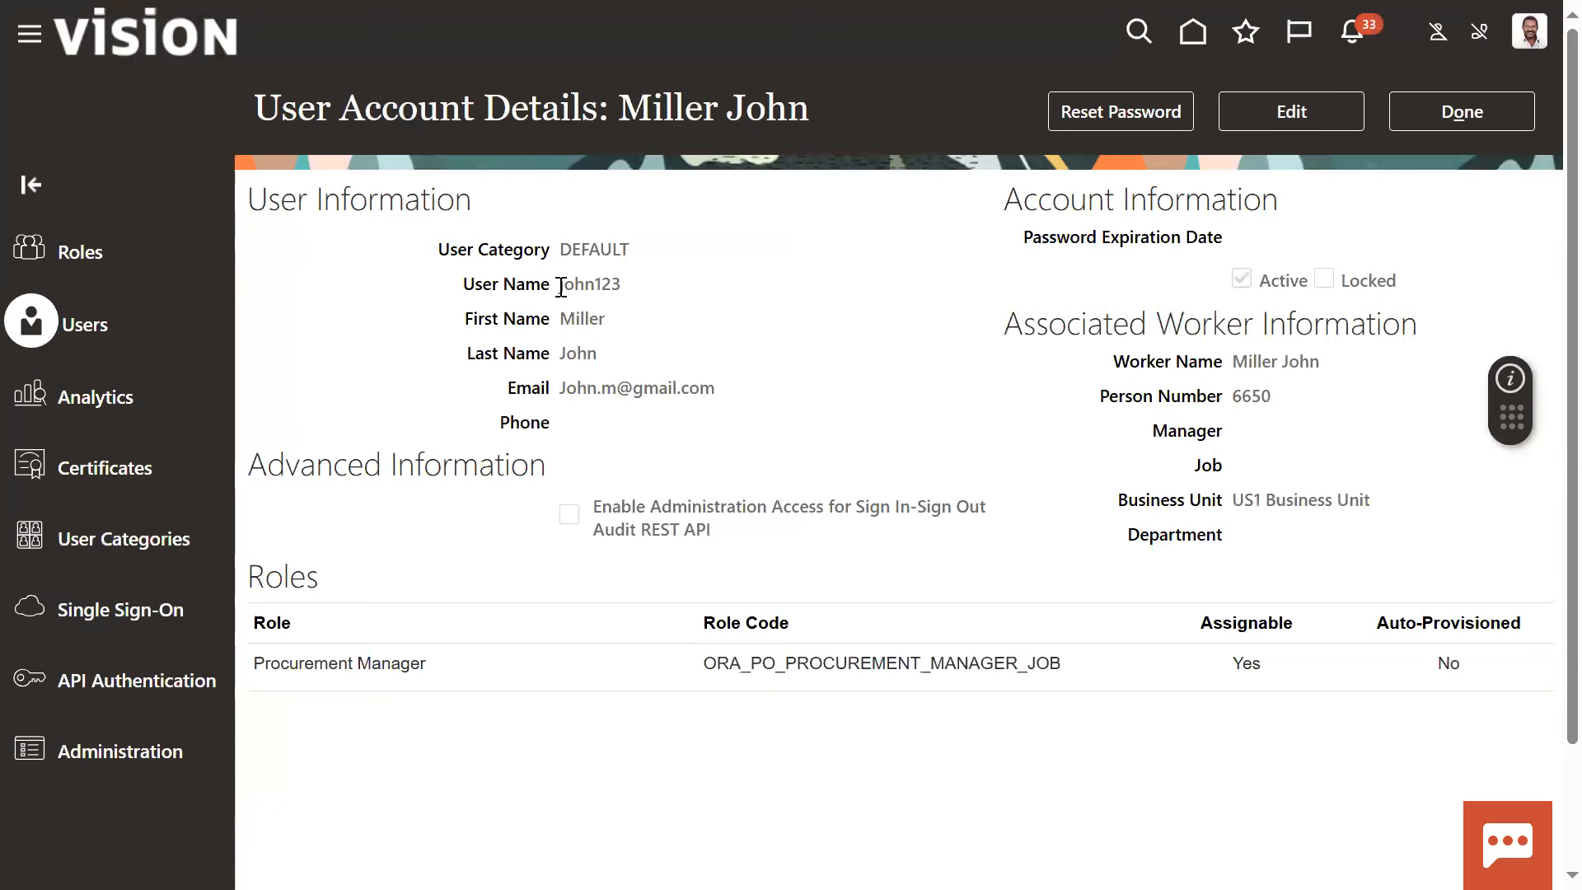
Reset the buyer's account password by entering and confirming a new password, and close the account details
left_click_drag(558, 284, 631, 288)
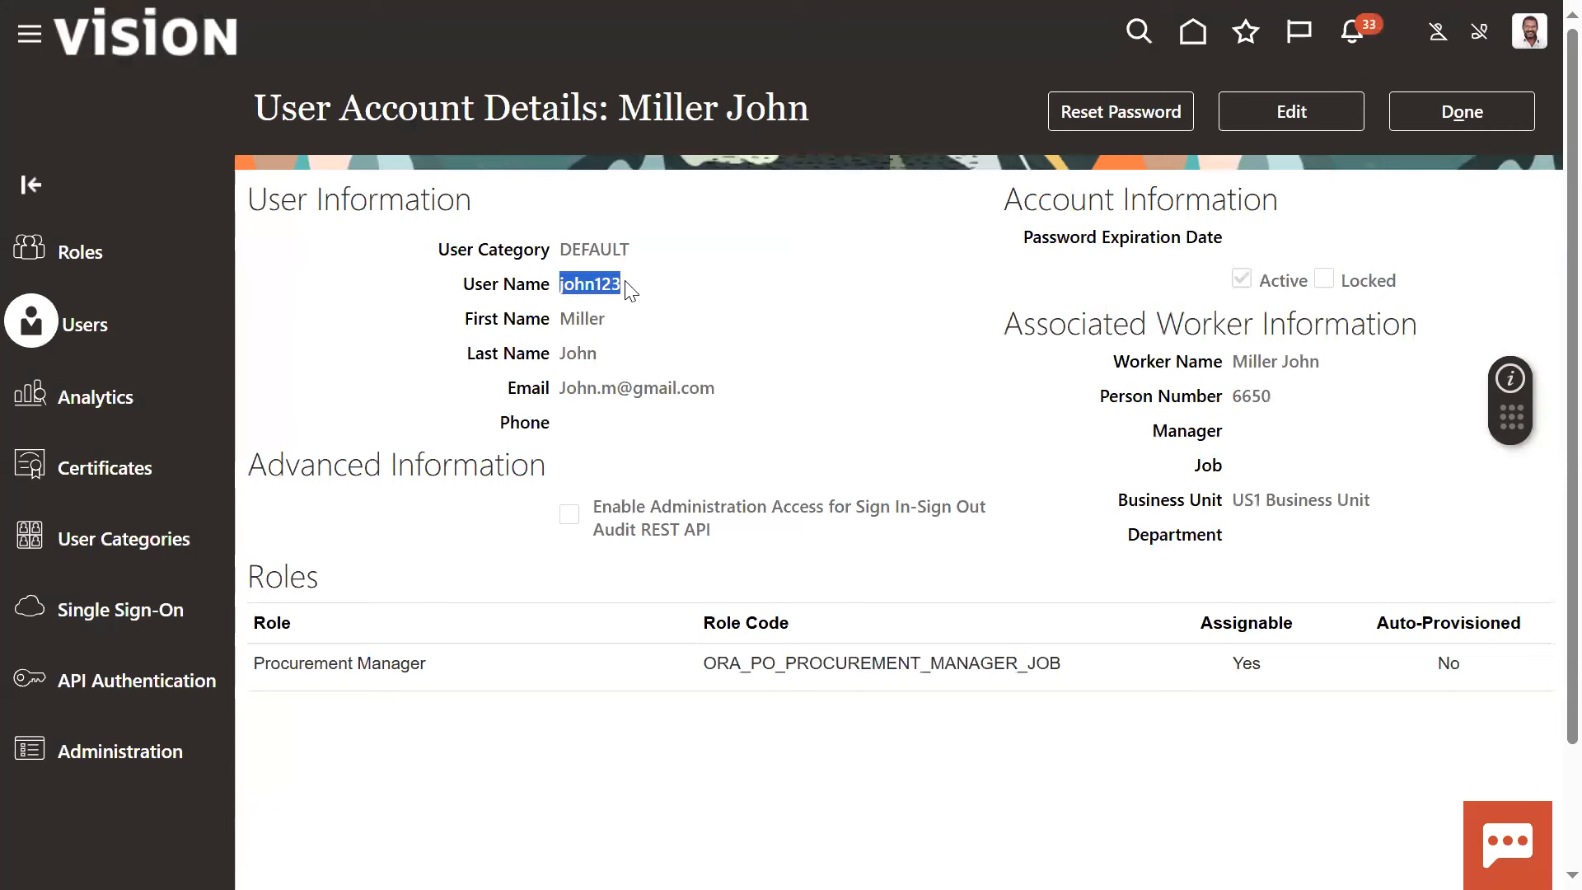
left_click(856, 382)
left_click(1146, 126)
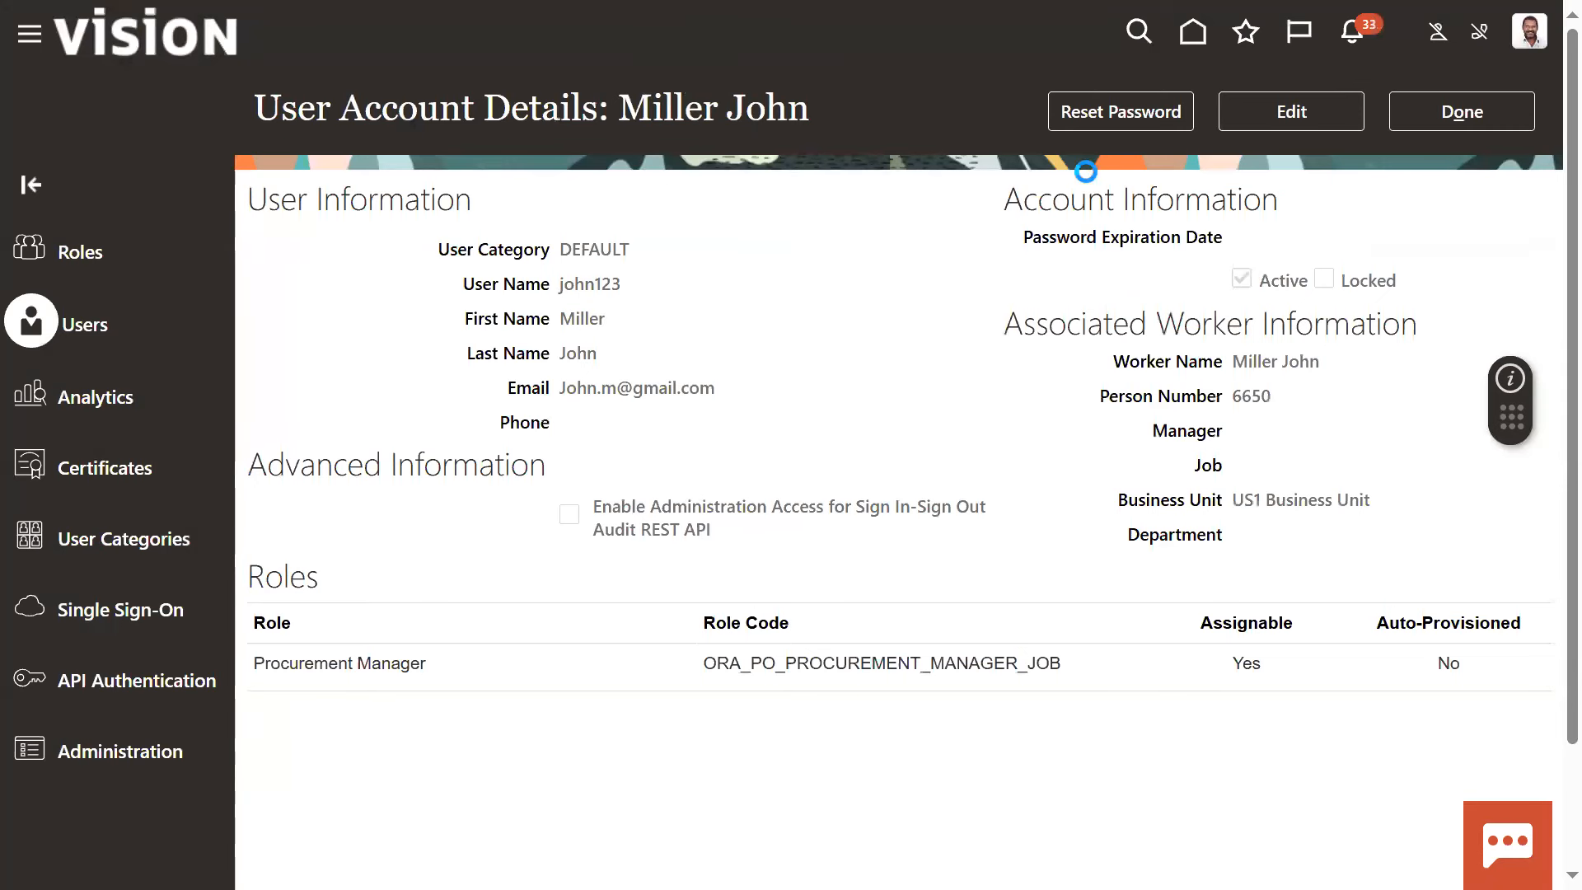
left_click(458, 387)
left_click(516, 448)
type("john1234")
key("Tab")
type("john1234")
left_click(1074, 280)
left_click(1448, 120)
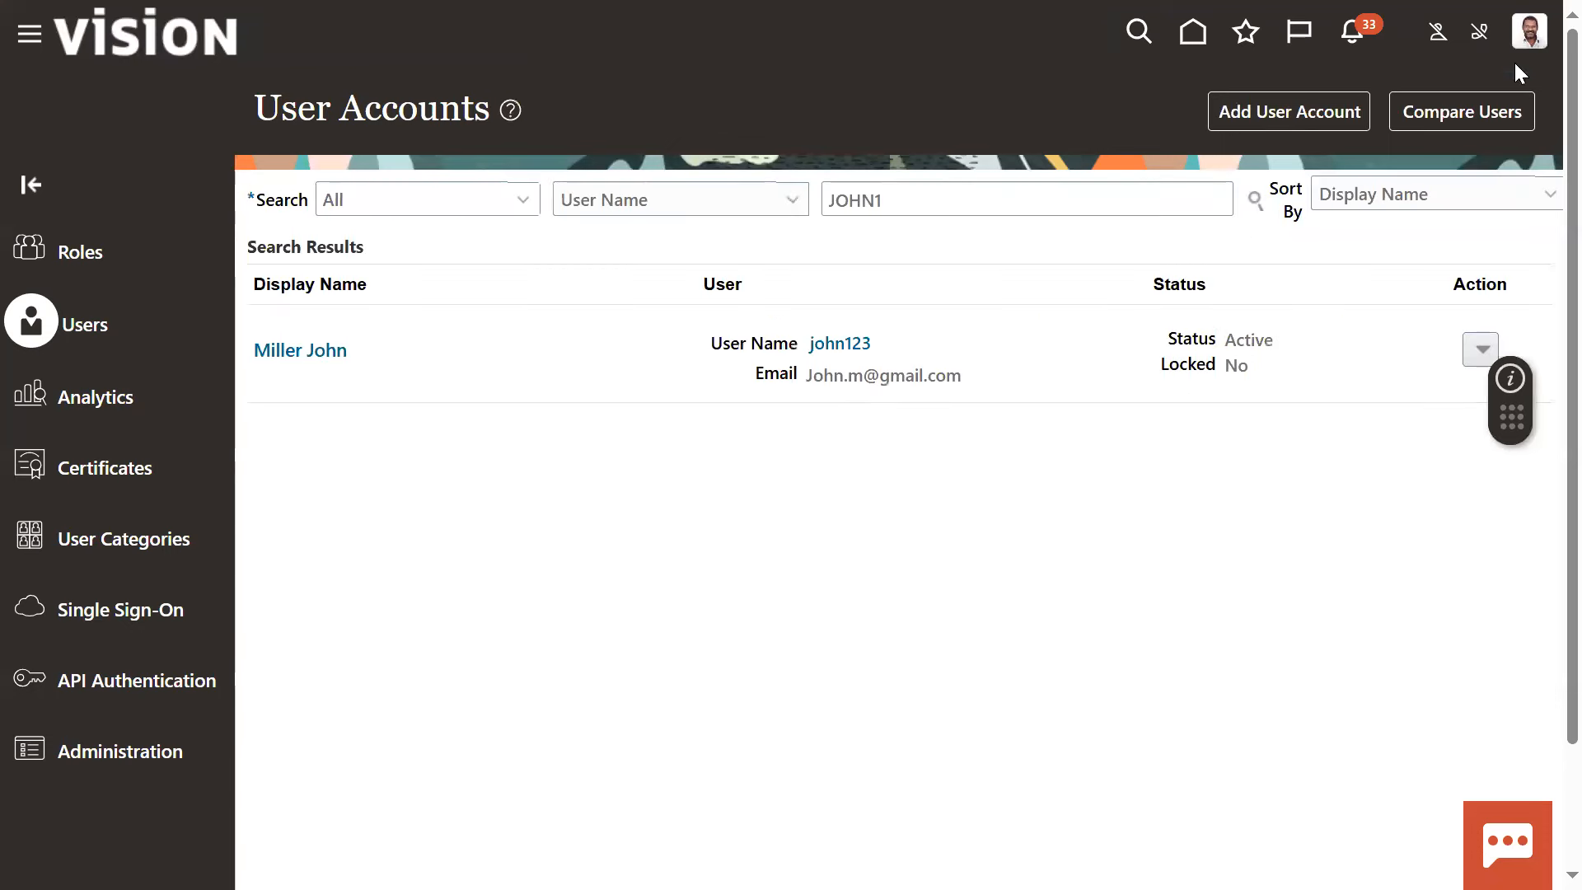
Sign out of the current account and sign in with the new buyer's user ID and password
left_click(1528, 33)
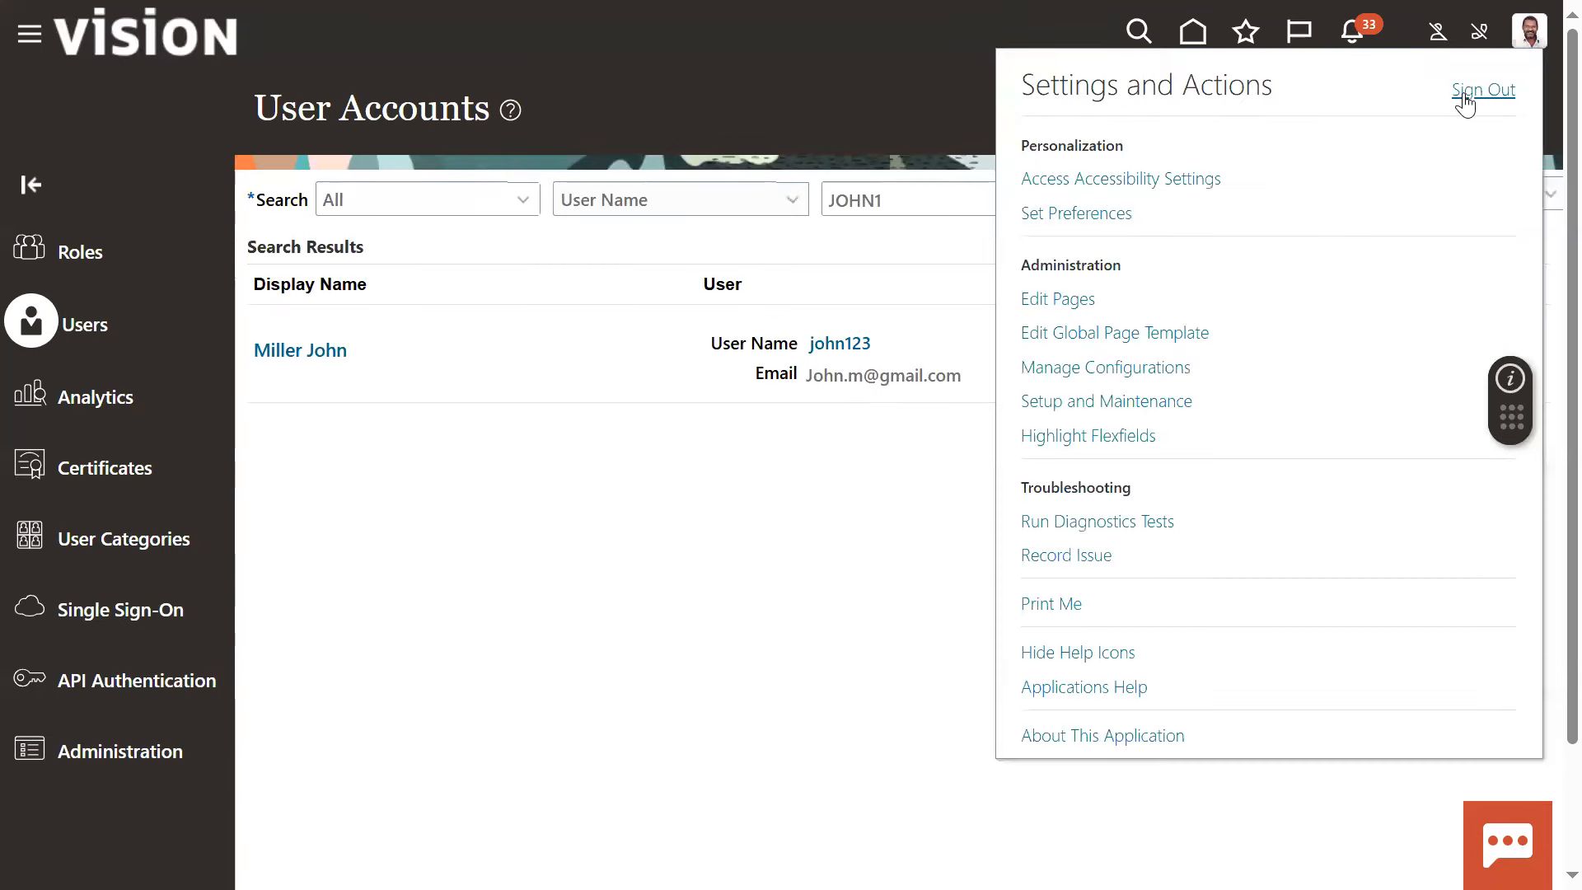
left_click(1468, 98)
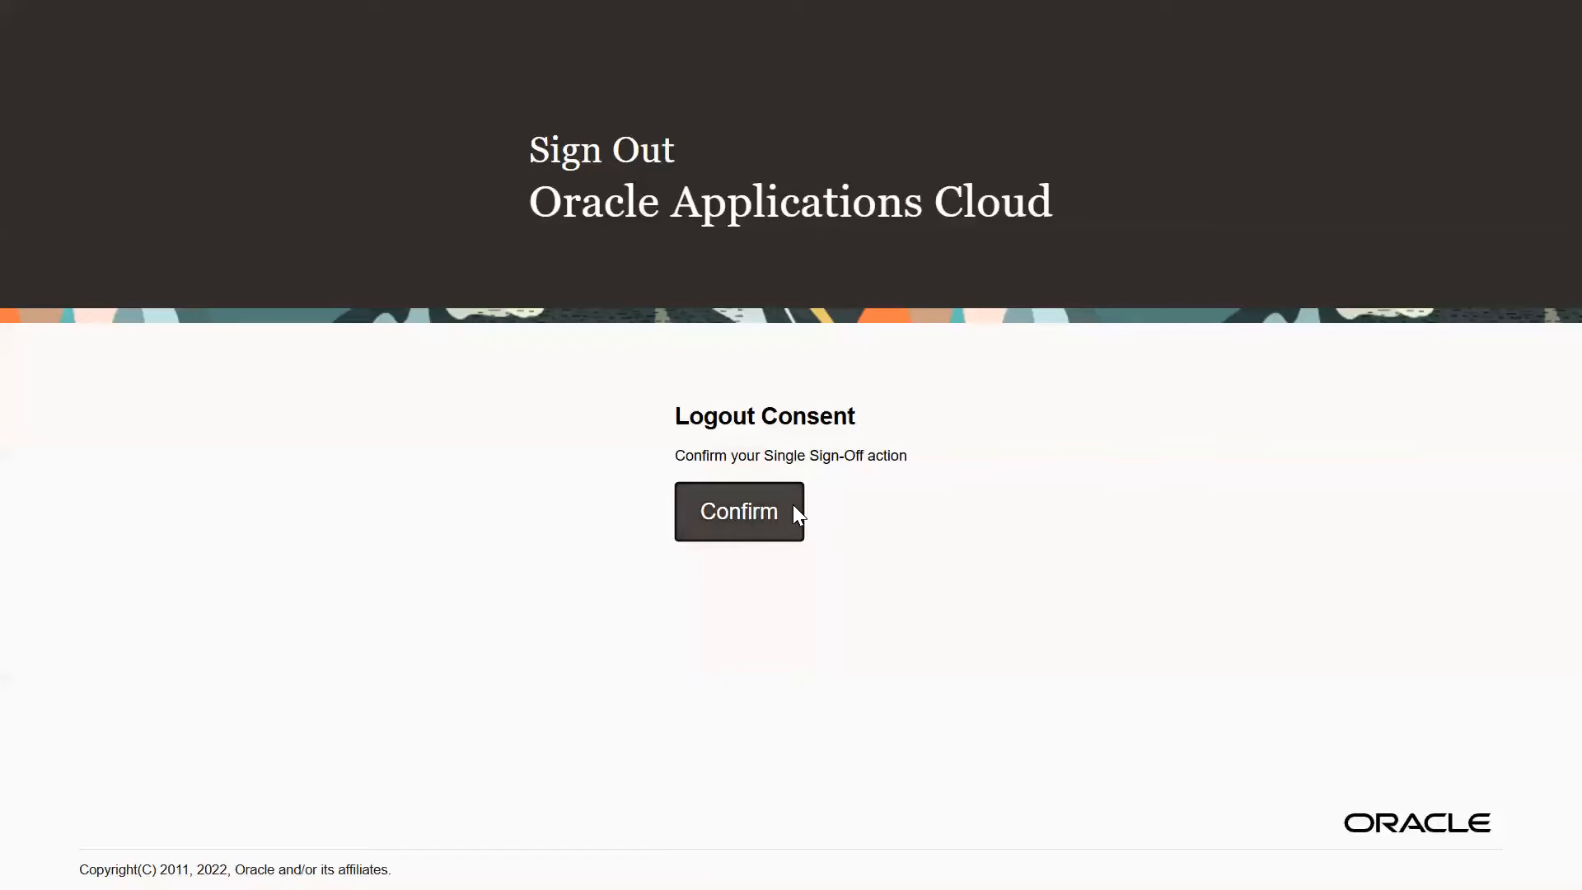
left_click(792, 511)
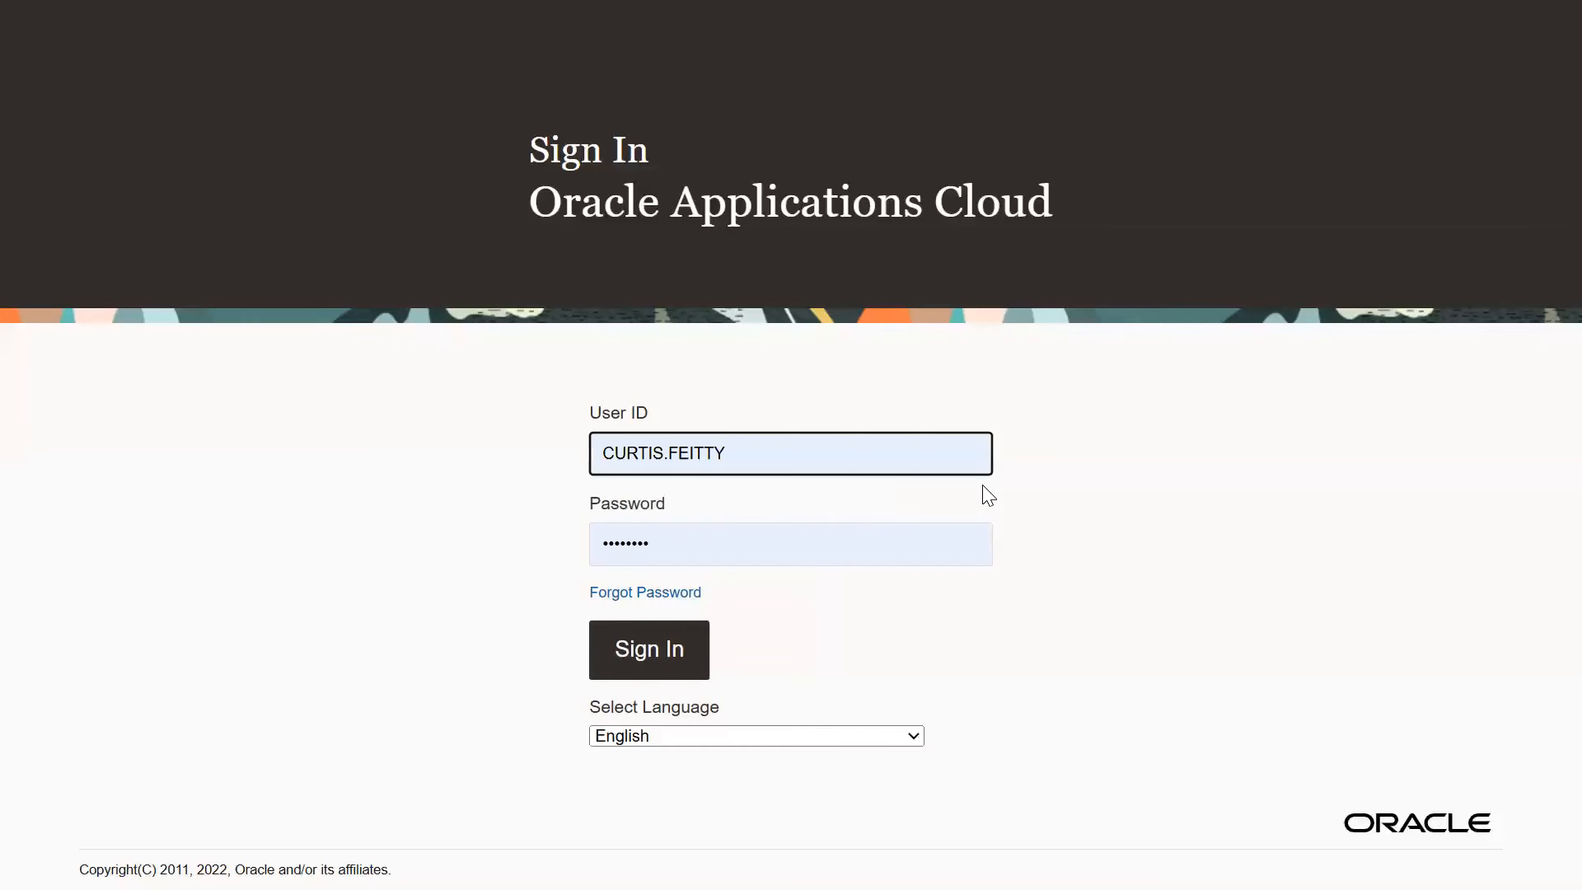
double_click(724, 441)
type("jo")
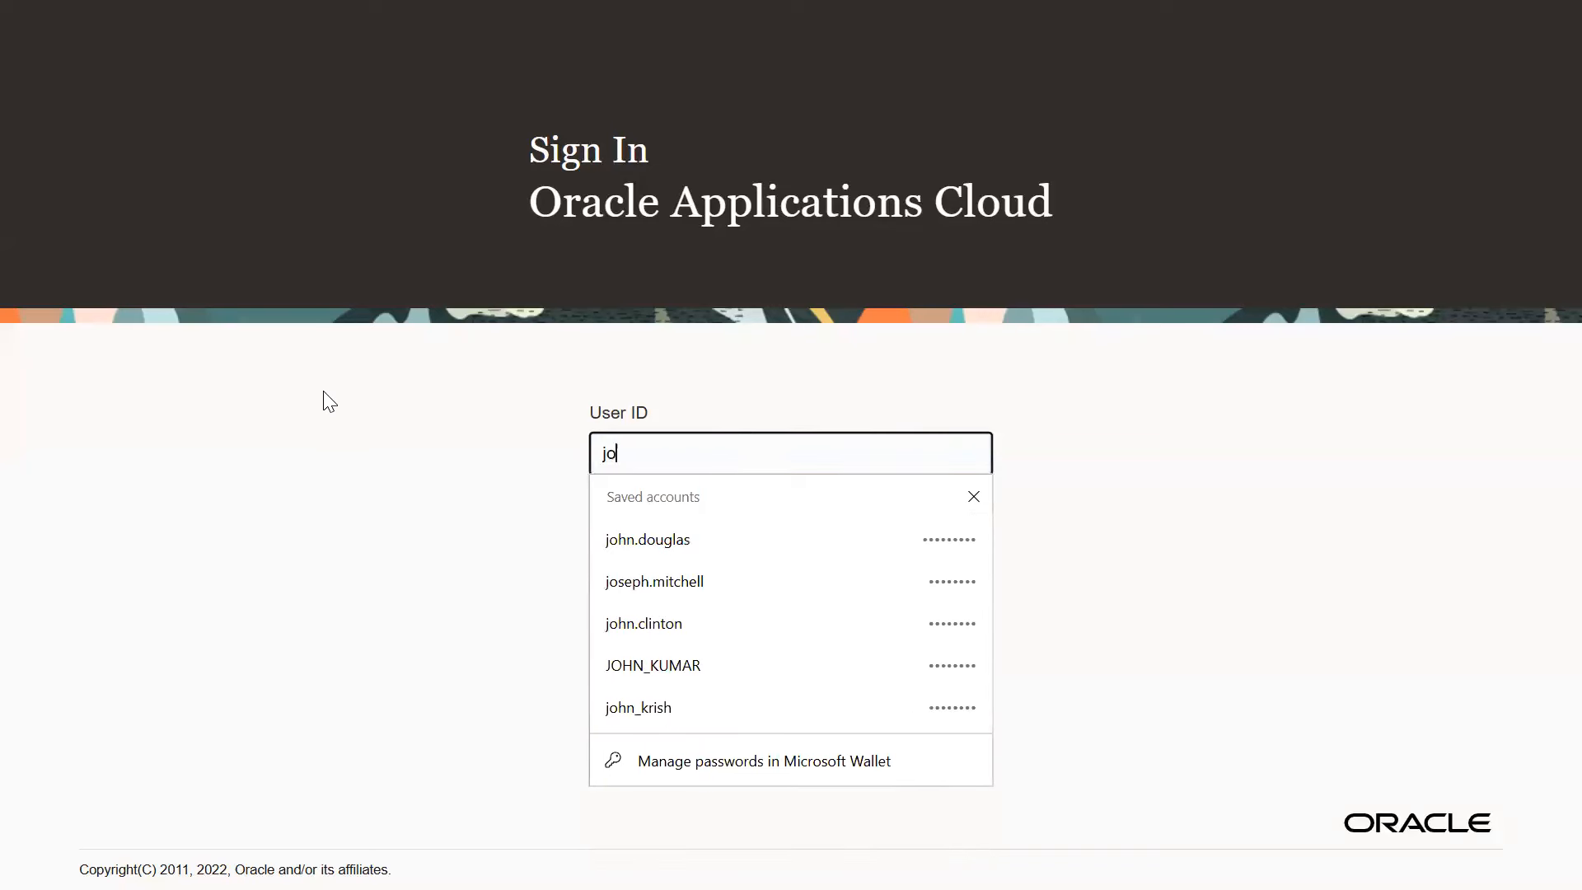
type("hn123")
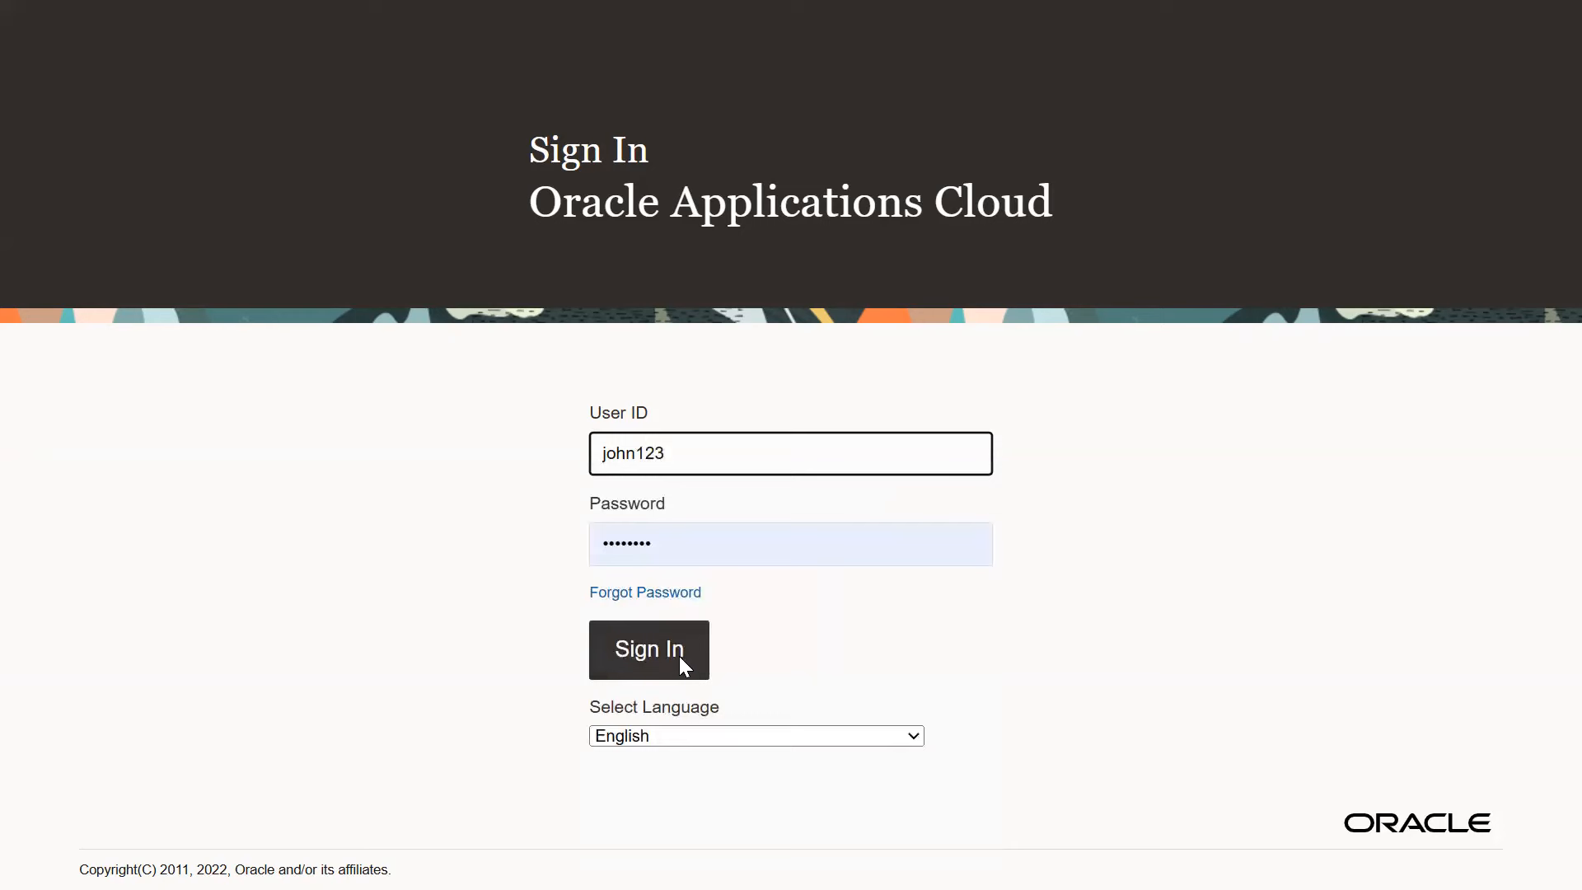
left_click(679, 655)
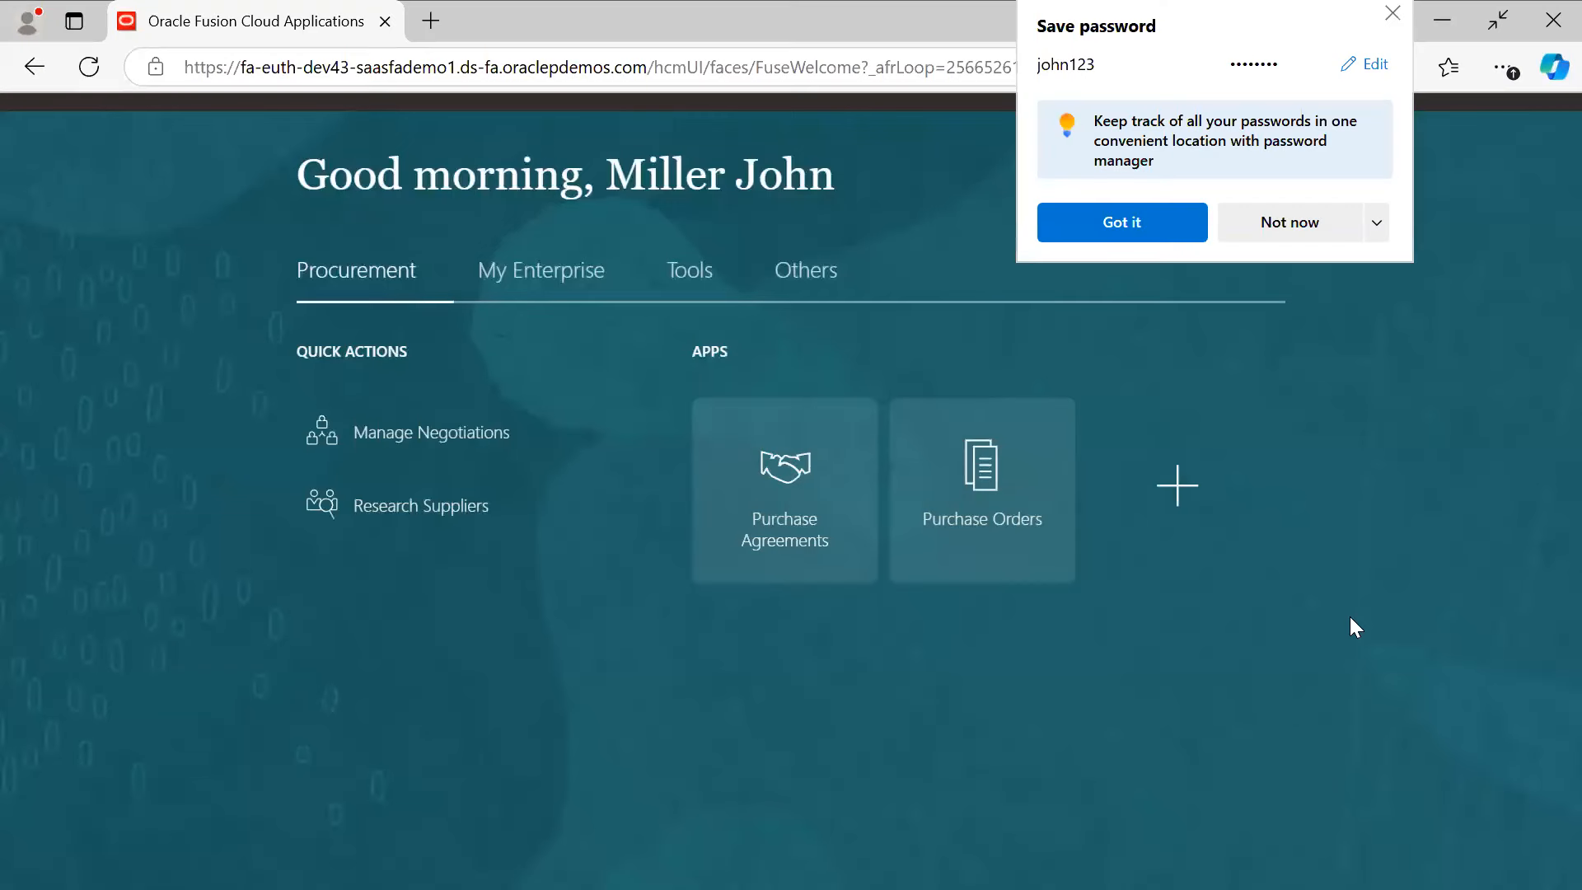
Dismiss the save-password offer, open the Purchase Orders work area, and show its task list
left_click(1048, 311)
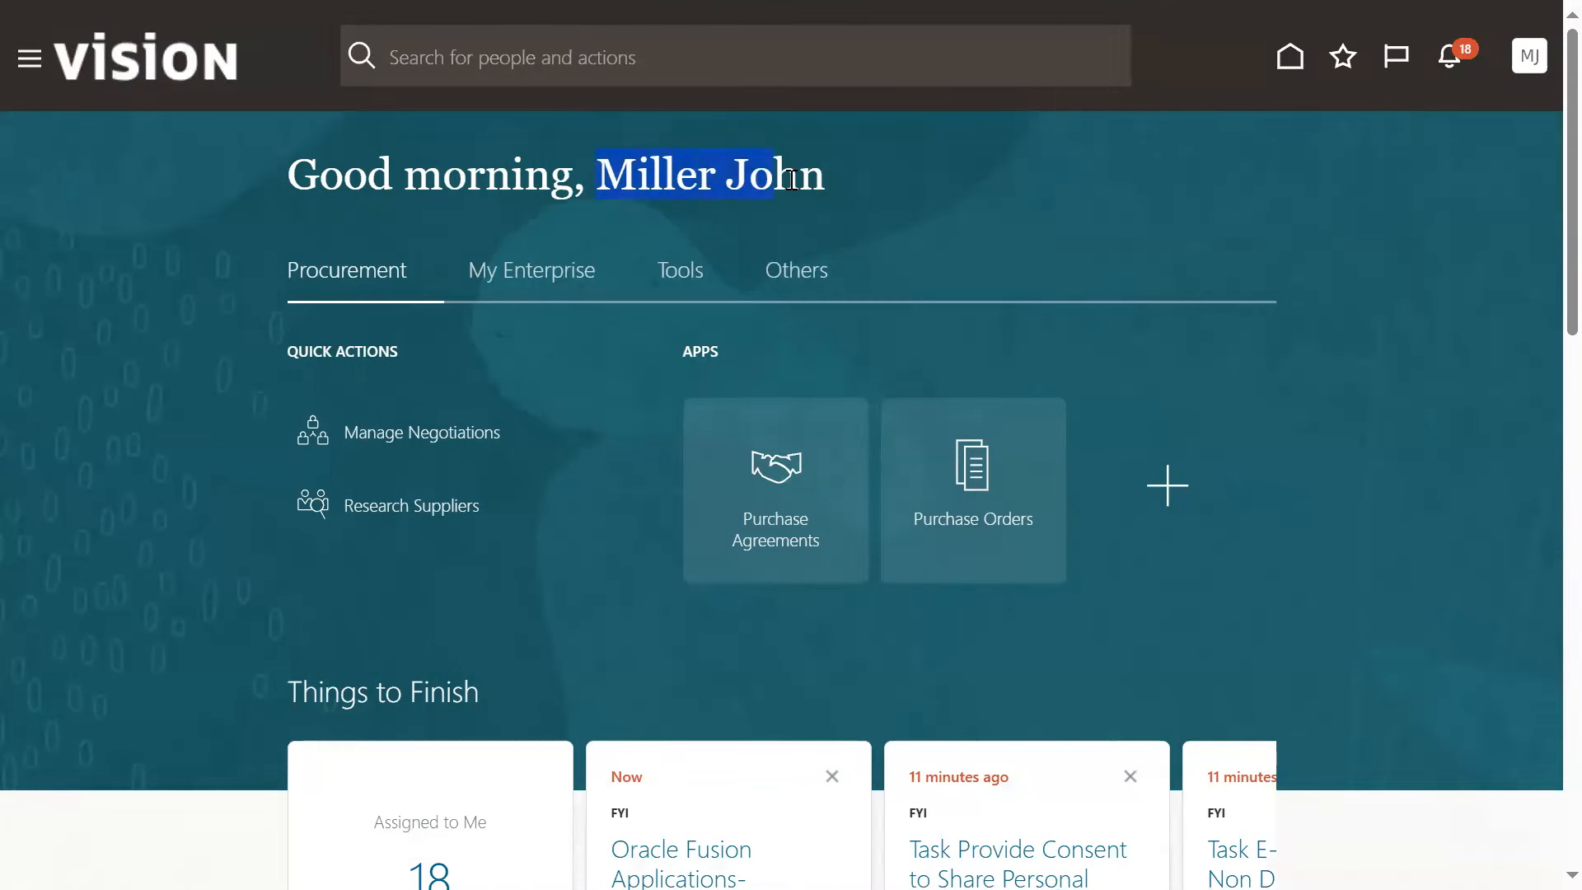
left_click(1166, 205)
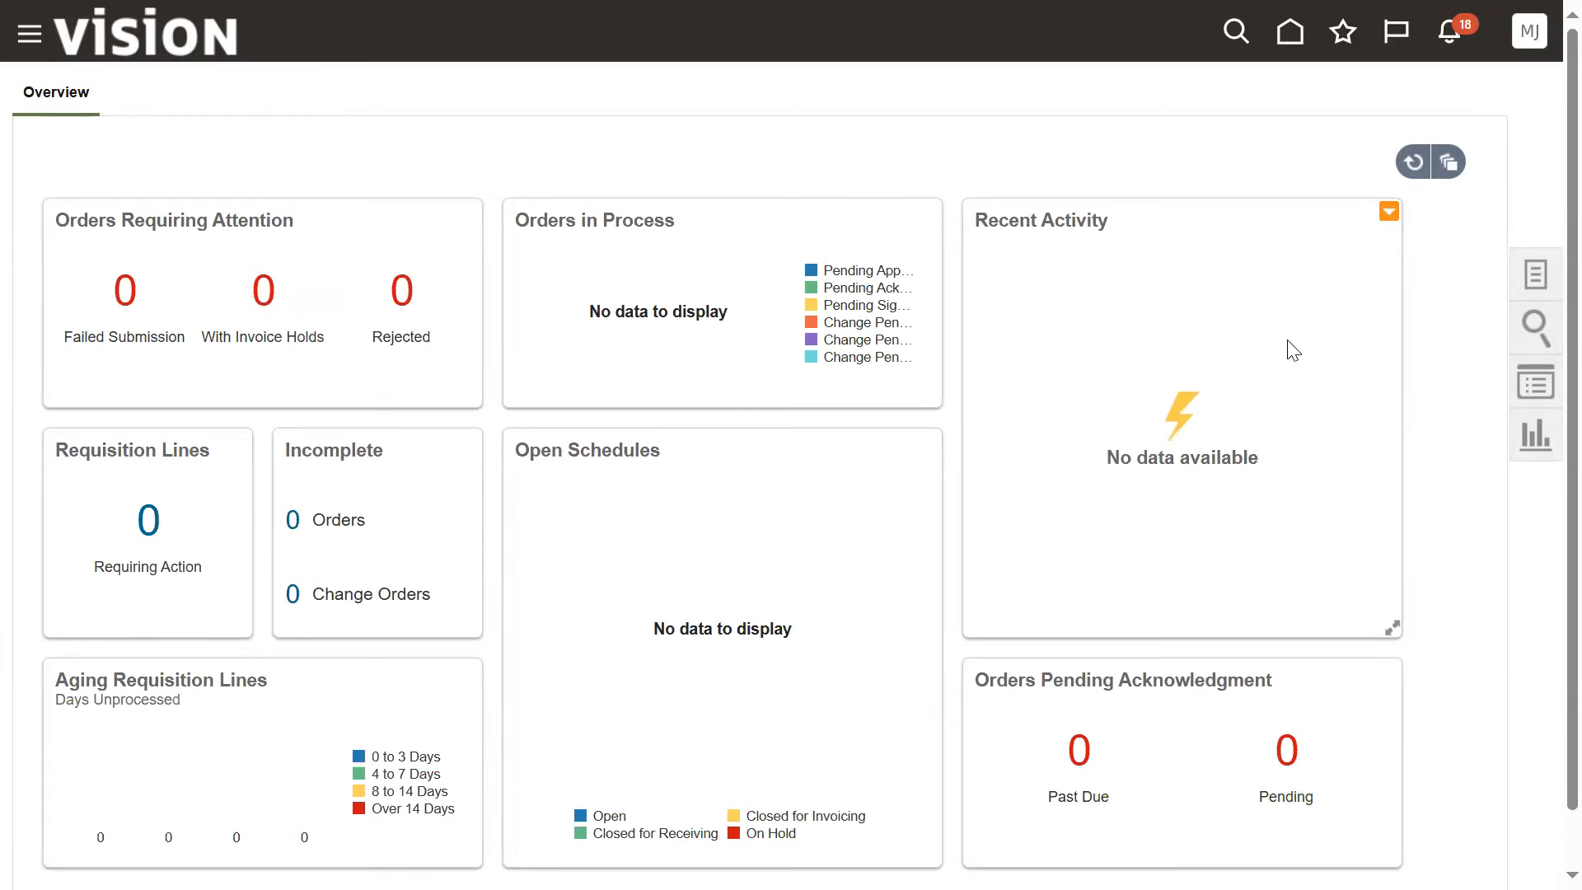
left_click(1535, 275)
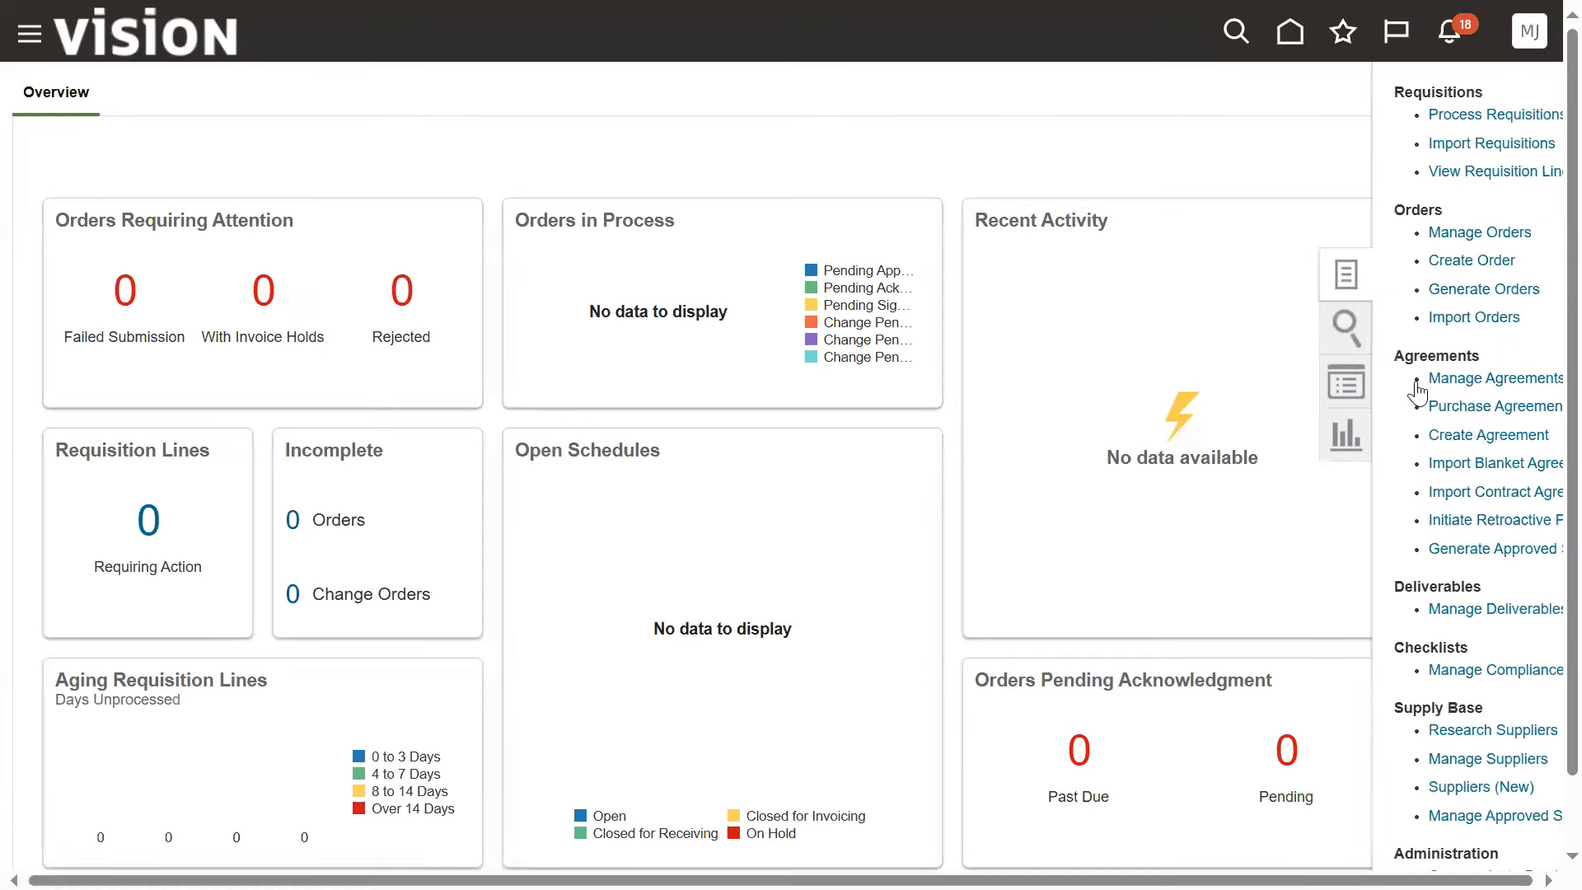
Open the Create Order form, review the data access note in Notepad++, and close the form without creating an order
left_click(1408, 260)
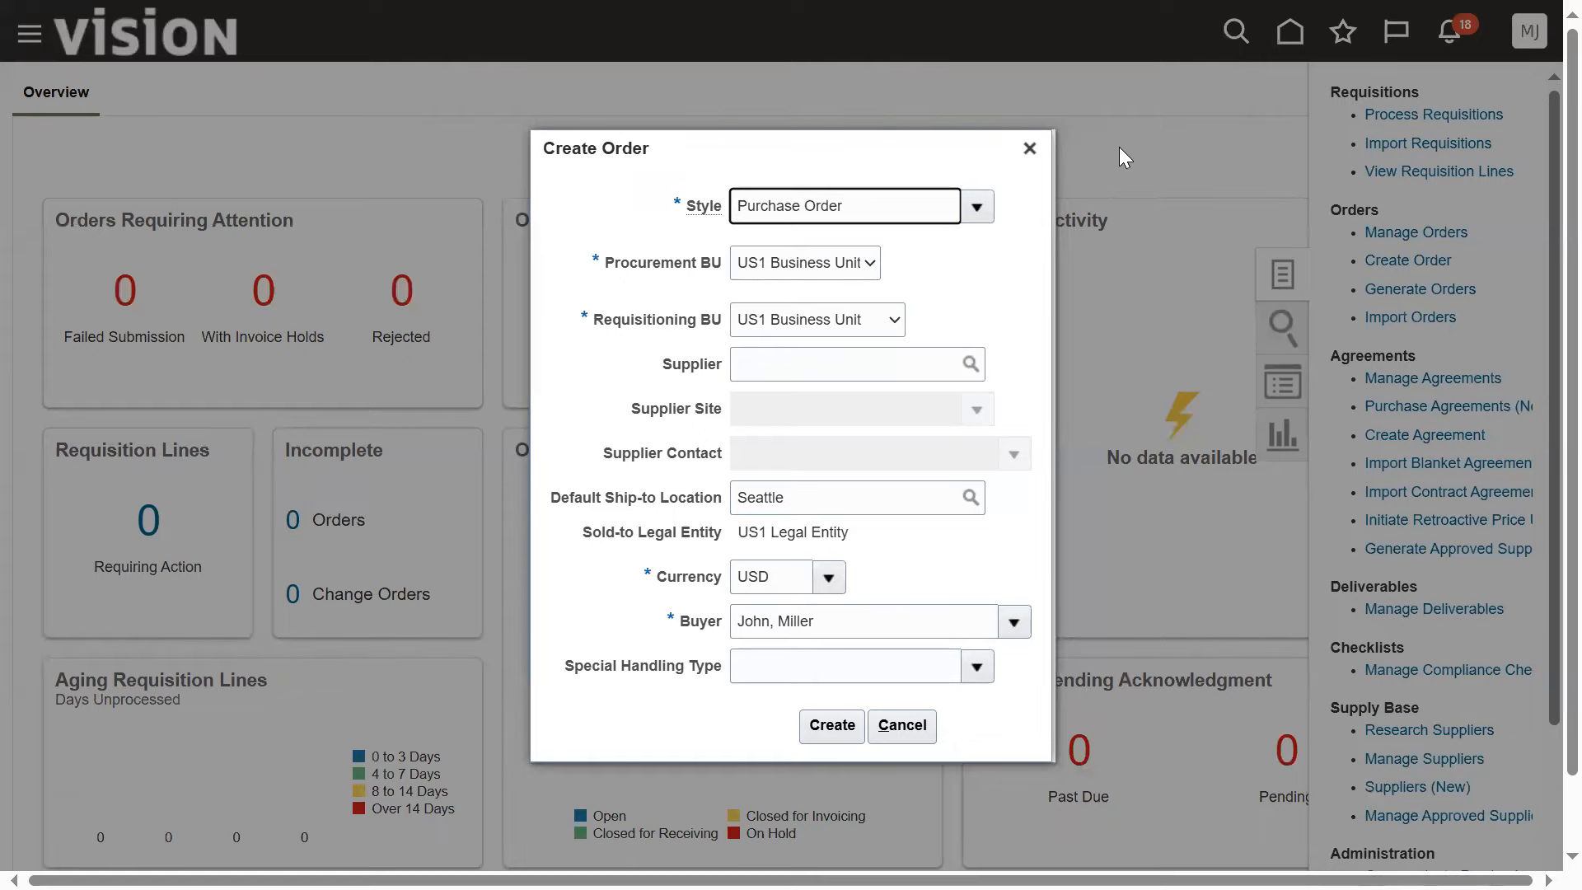
key("alt+Tab")
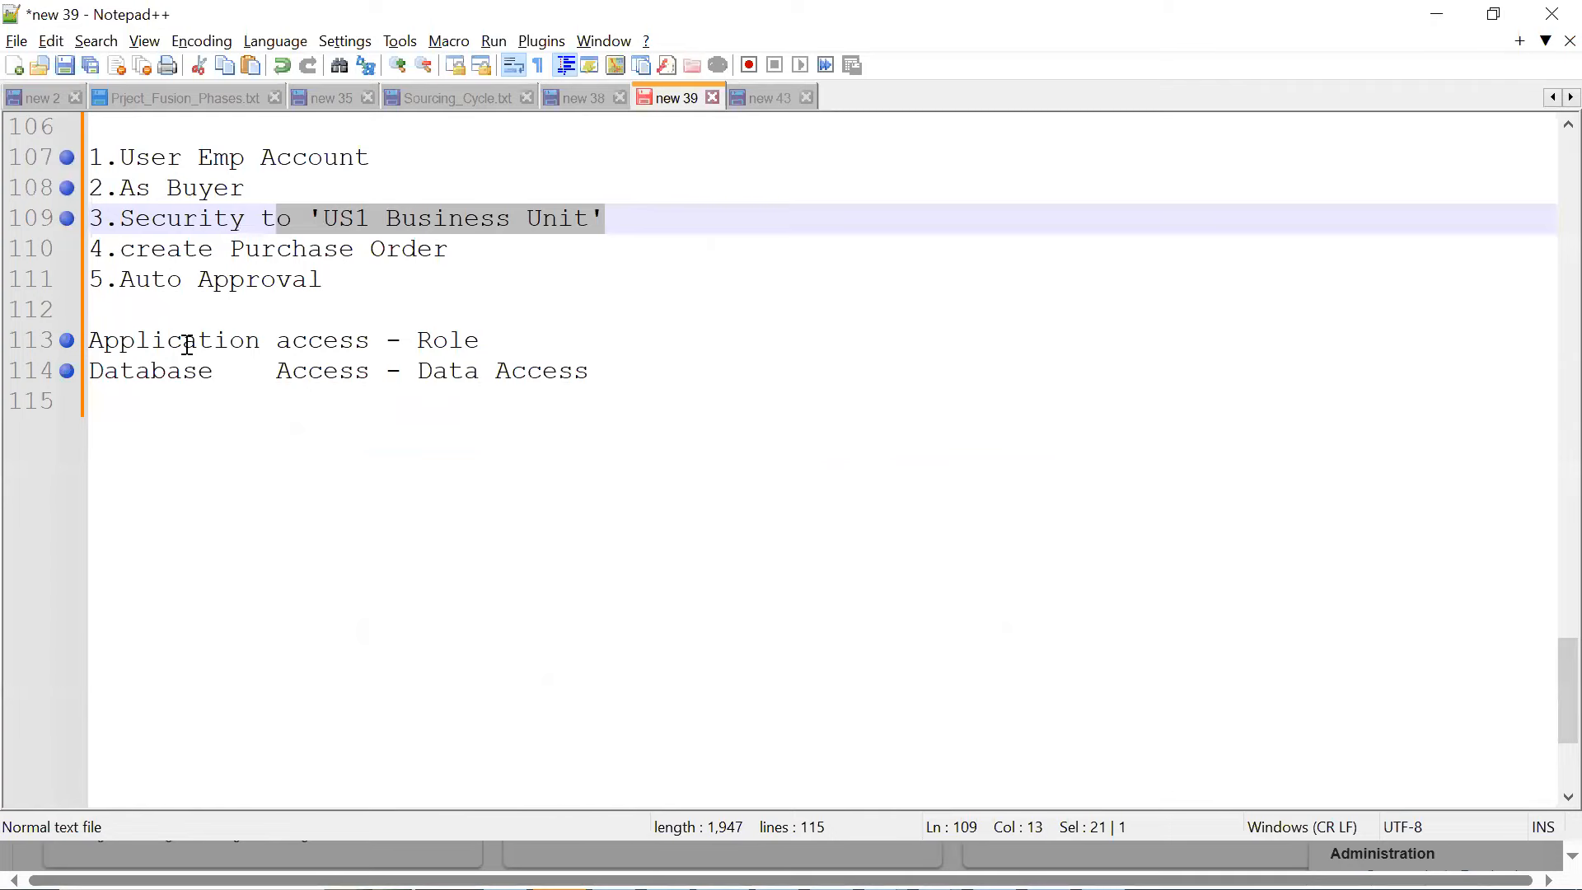
left_click_drag(90, 370, 416, 377)
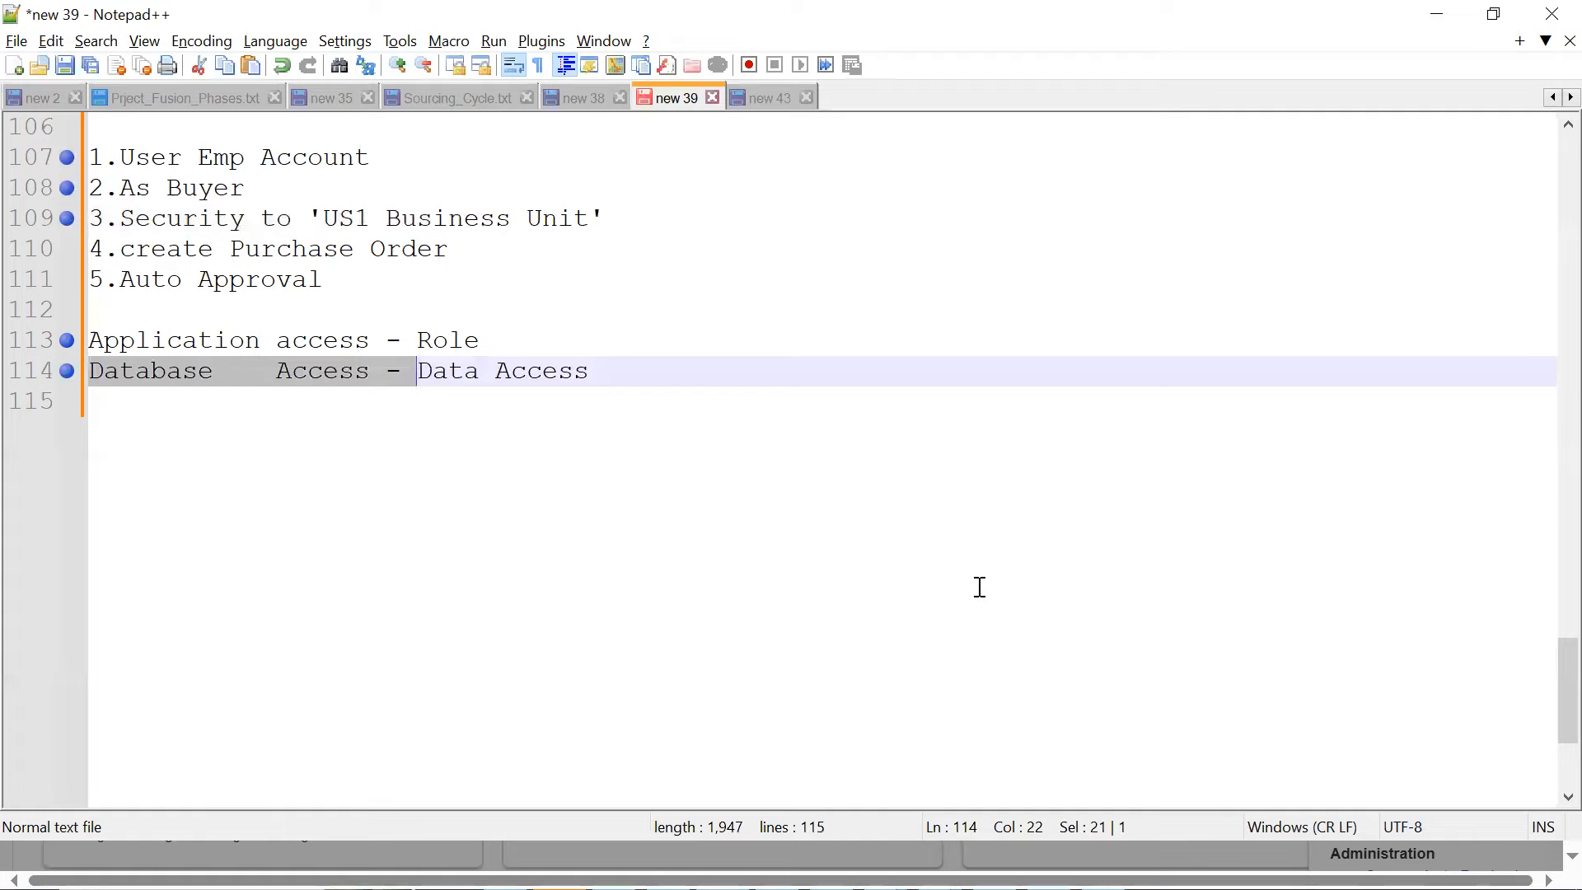
key("alt+Tab")
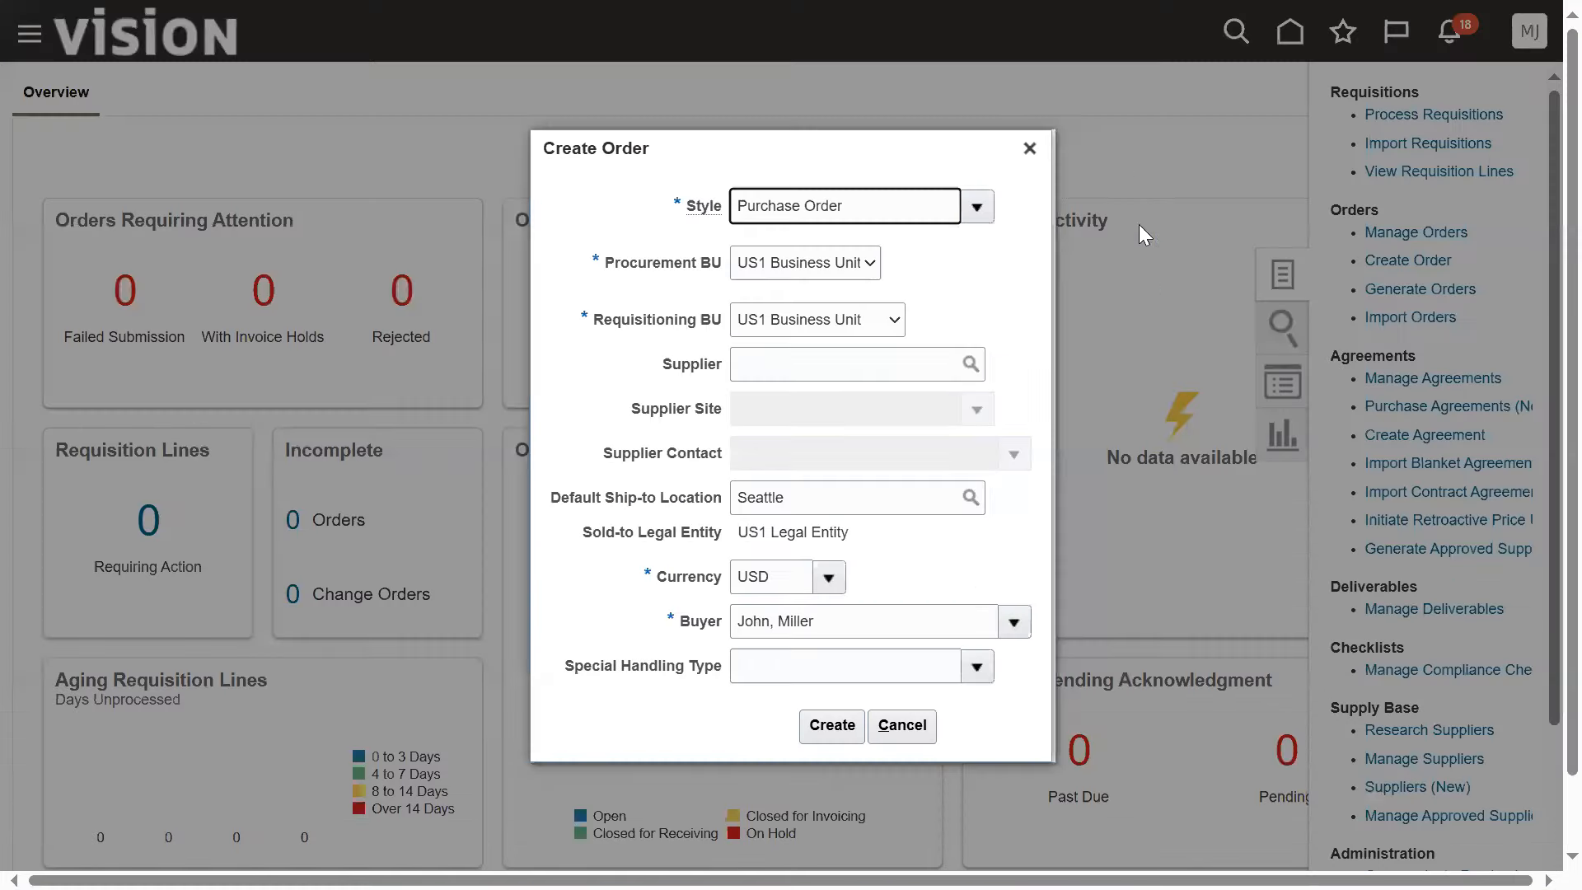
left_click(1030, 150)
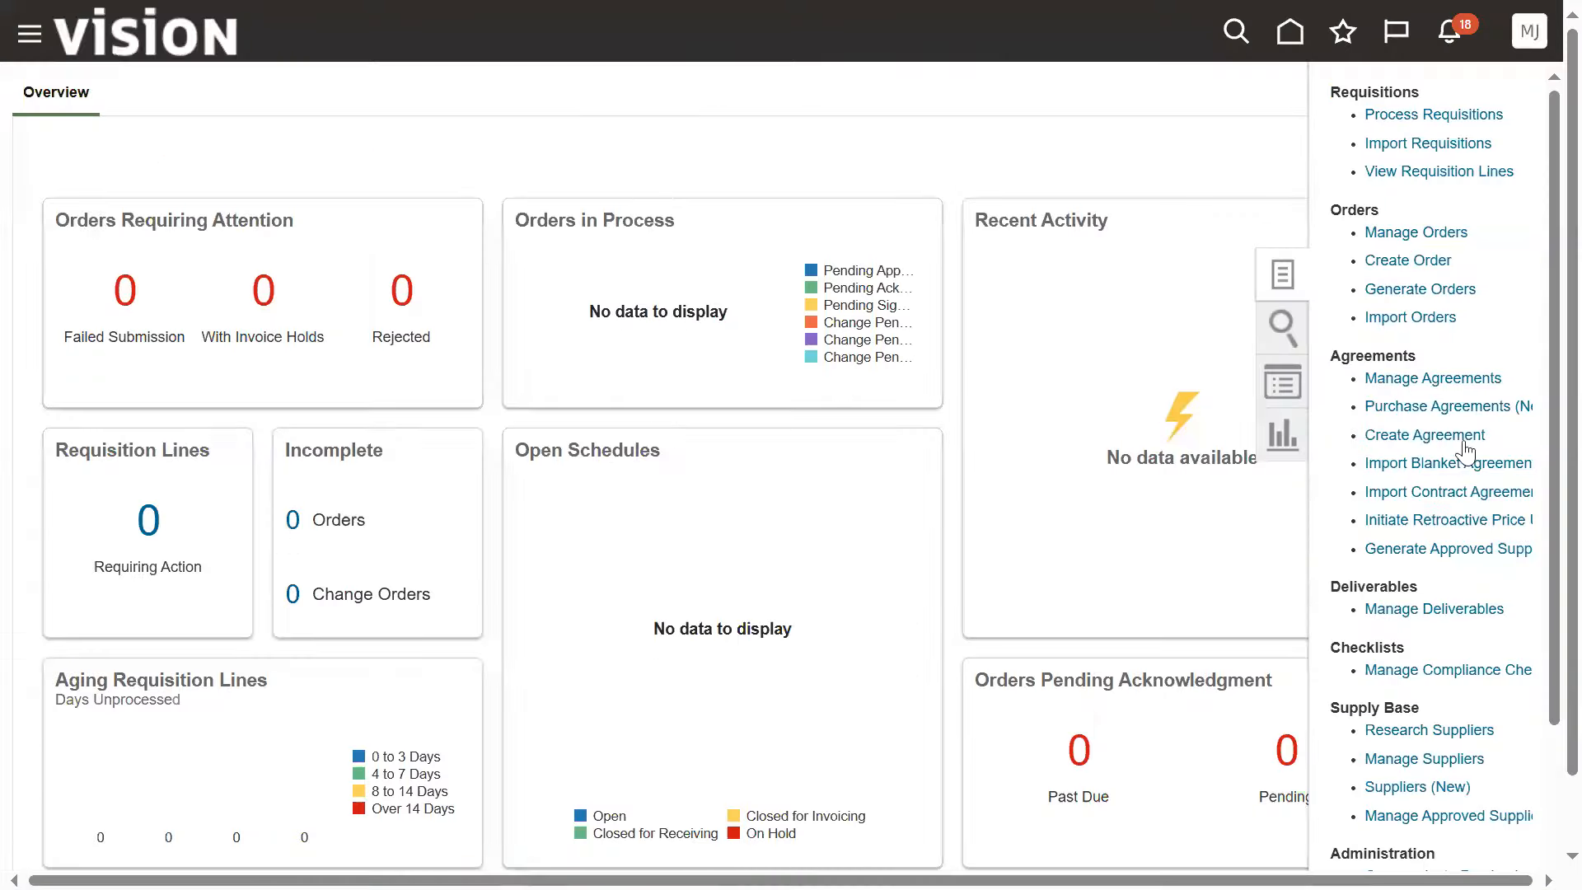
Sign out of the buyer's account and sign back in with the saved administrator account
left_click(1529, 32)
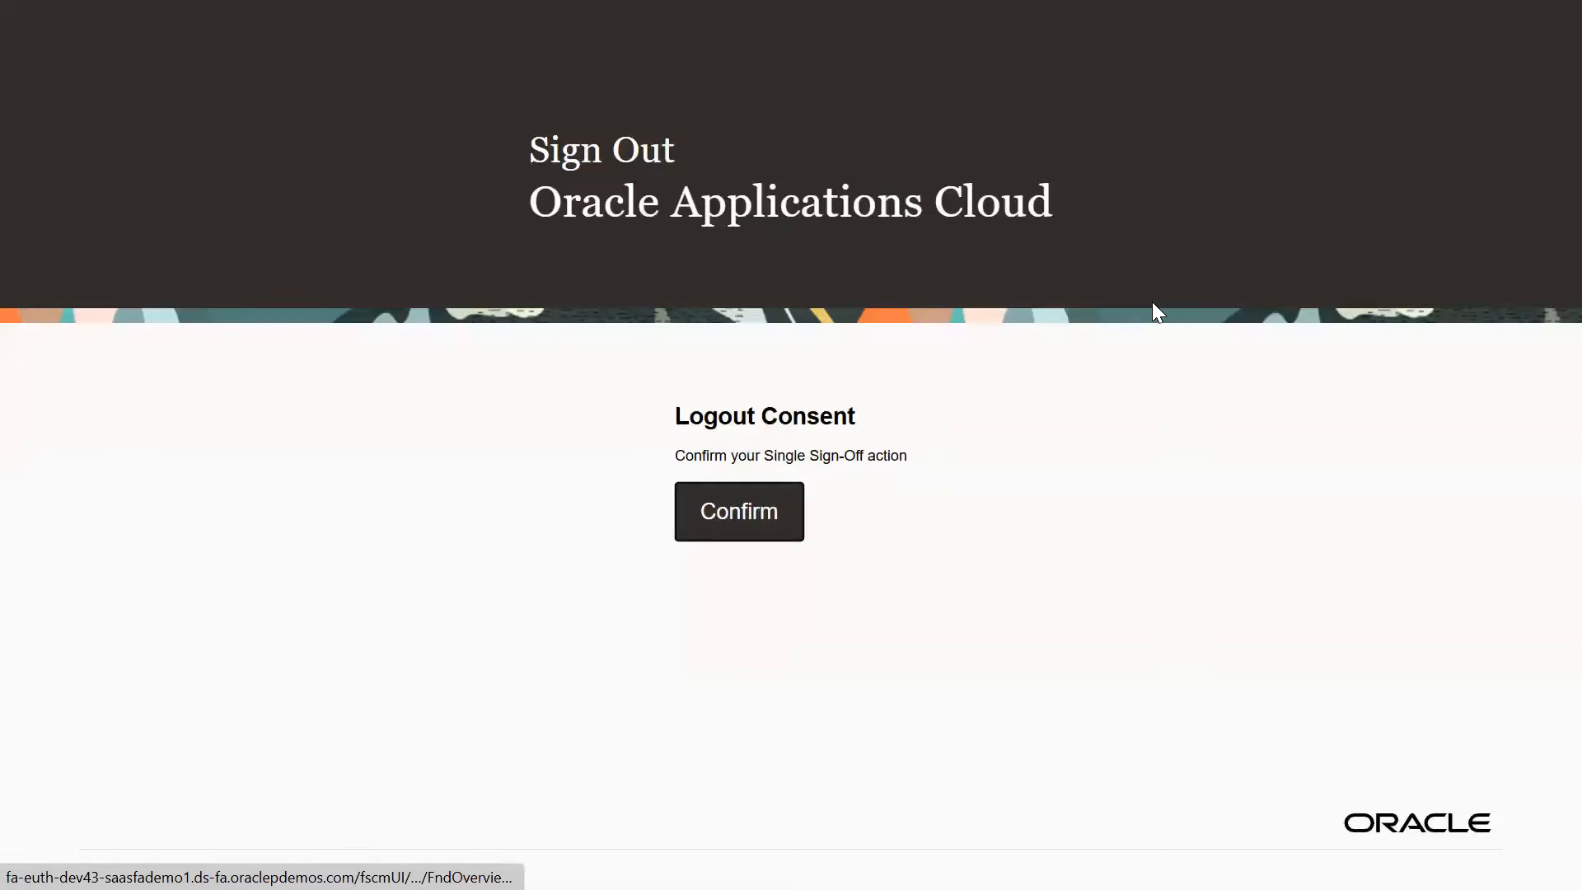
left_click(786, 514)
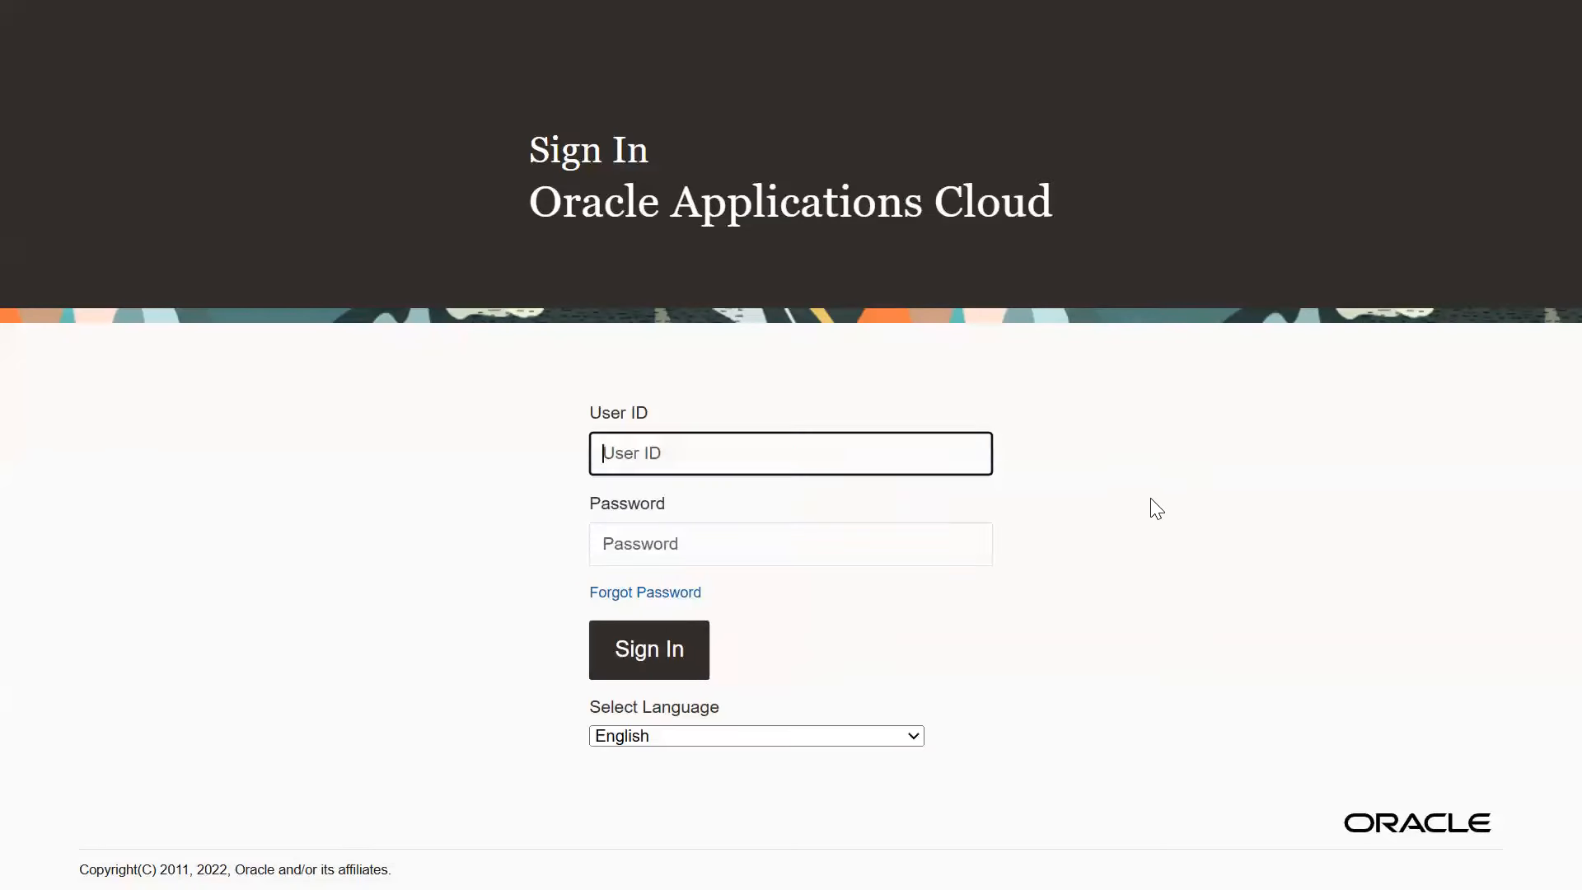
double_click(740, 453)
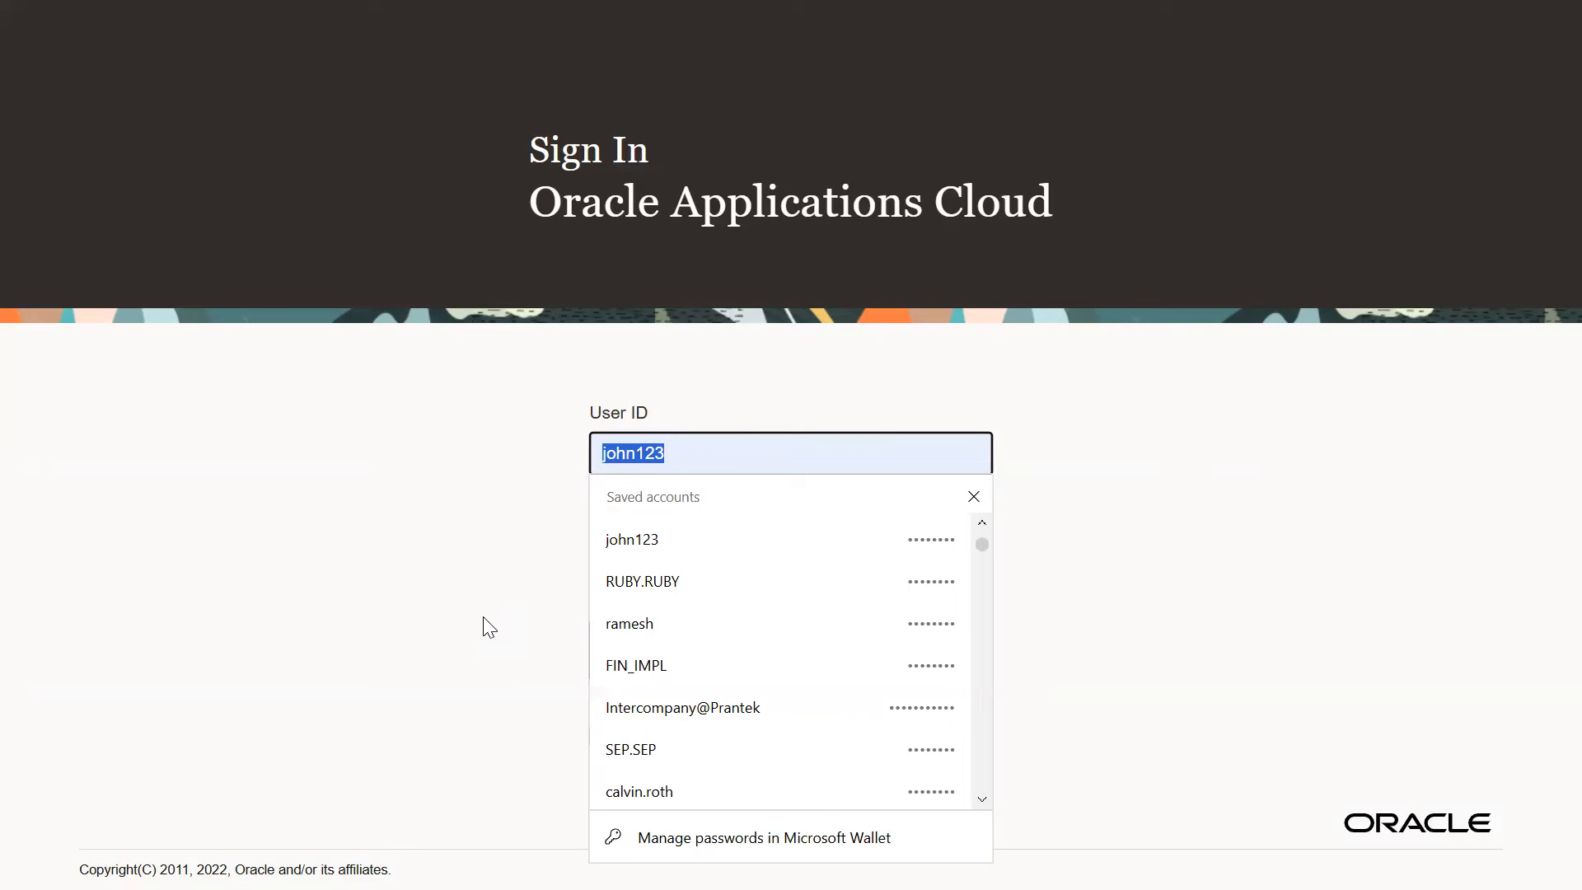
left_click(649, 709)
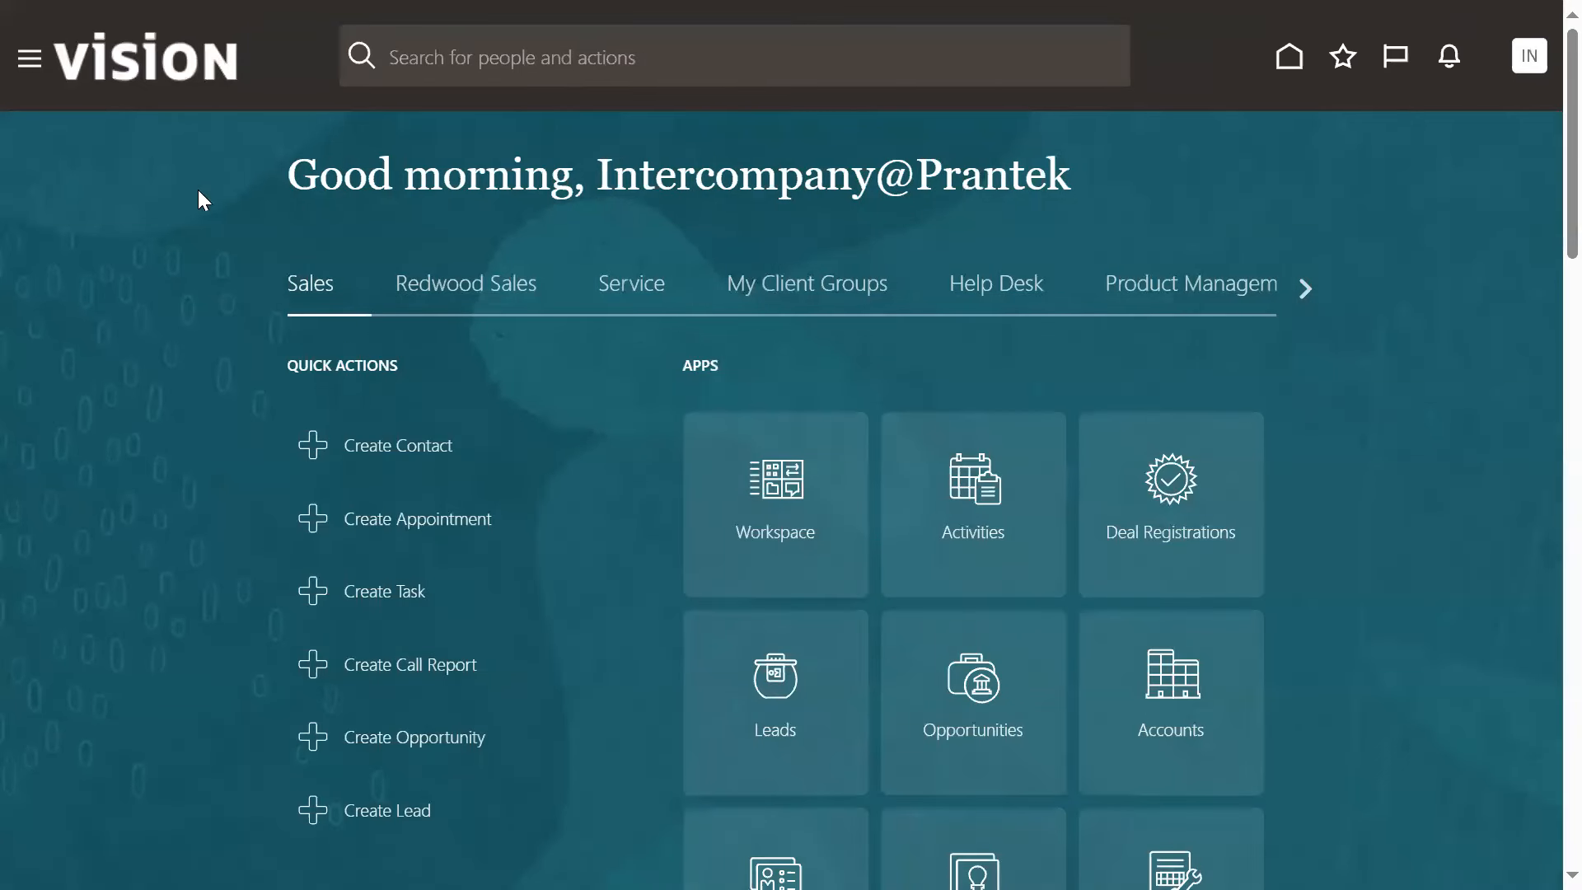
Open the Security Console and go to its User Accounts page
left_click(28, 68)
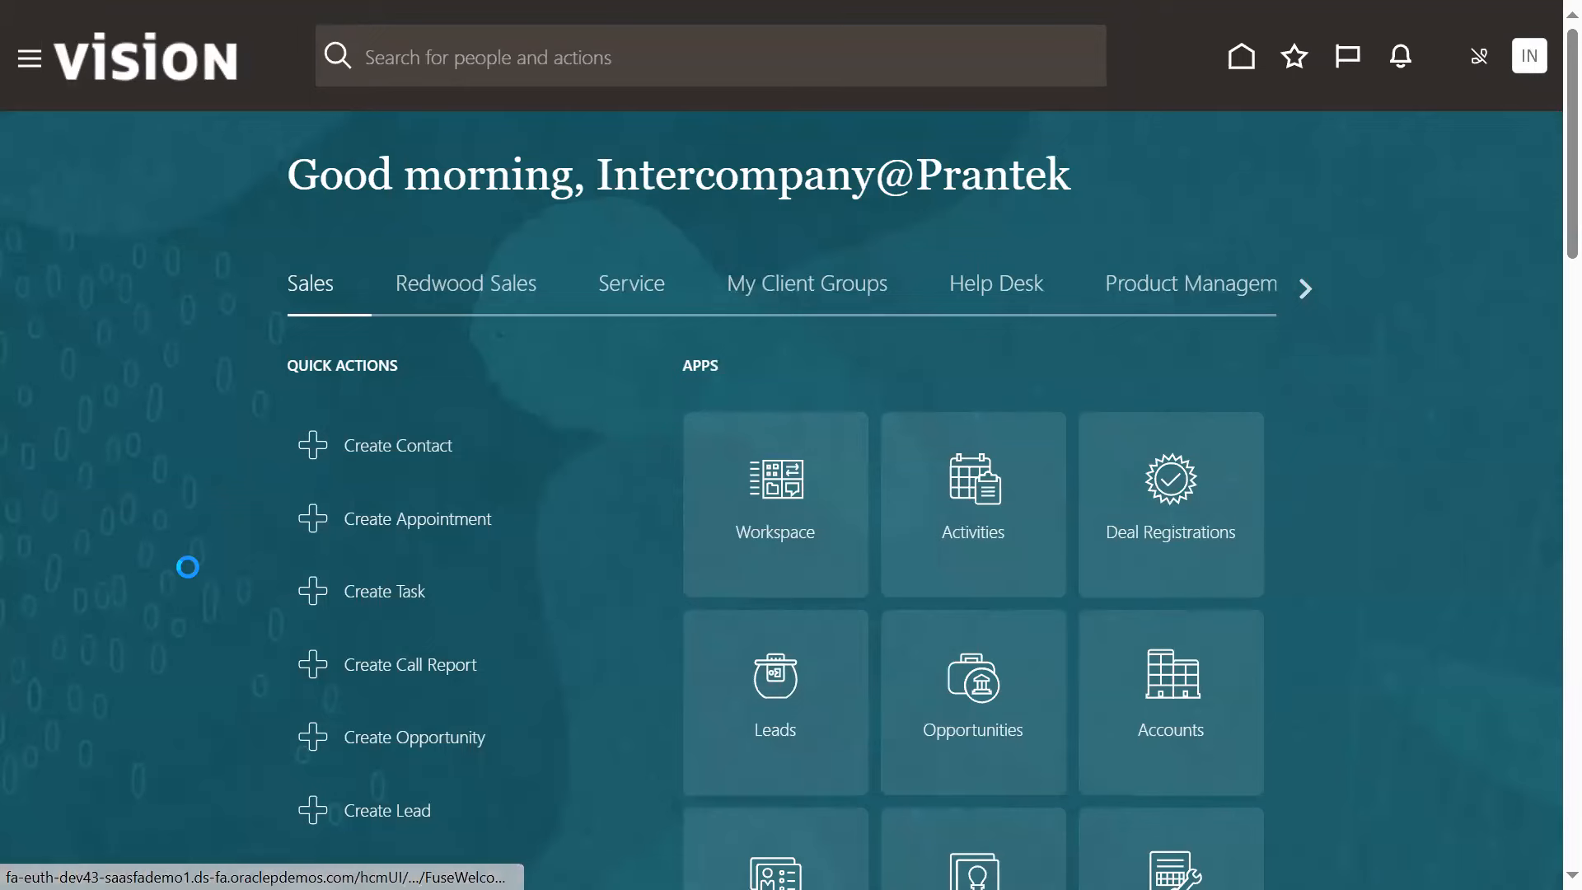
scroll(189, 617, "down", 3)
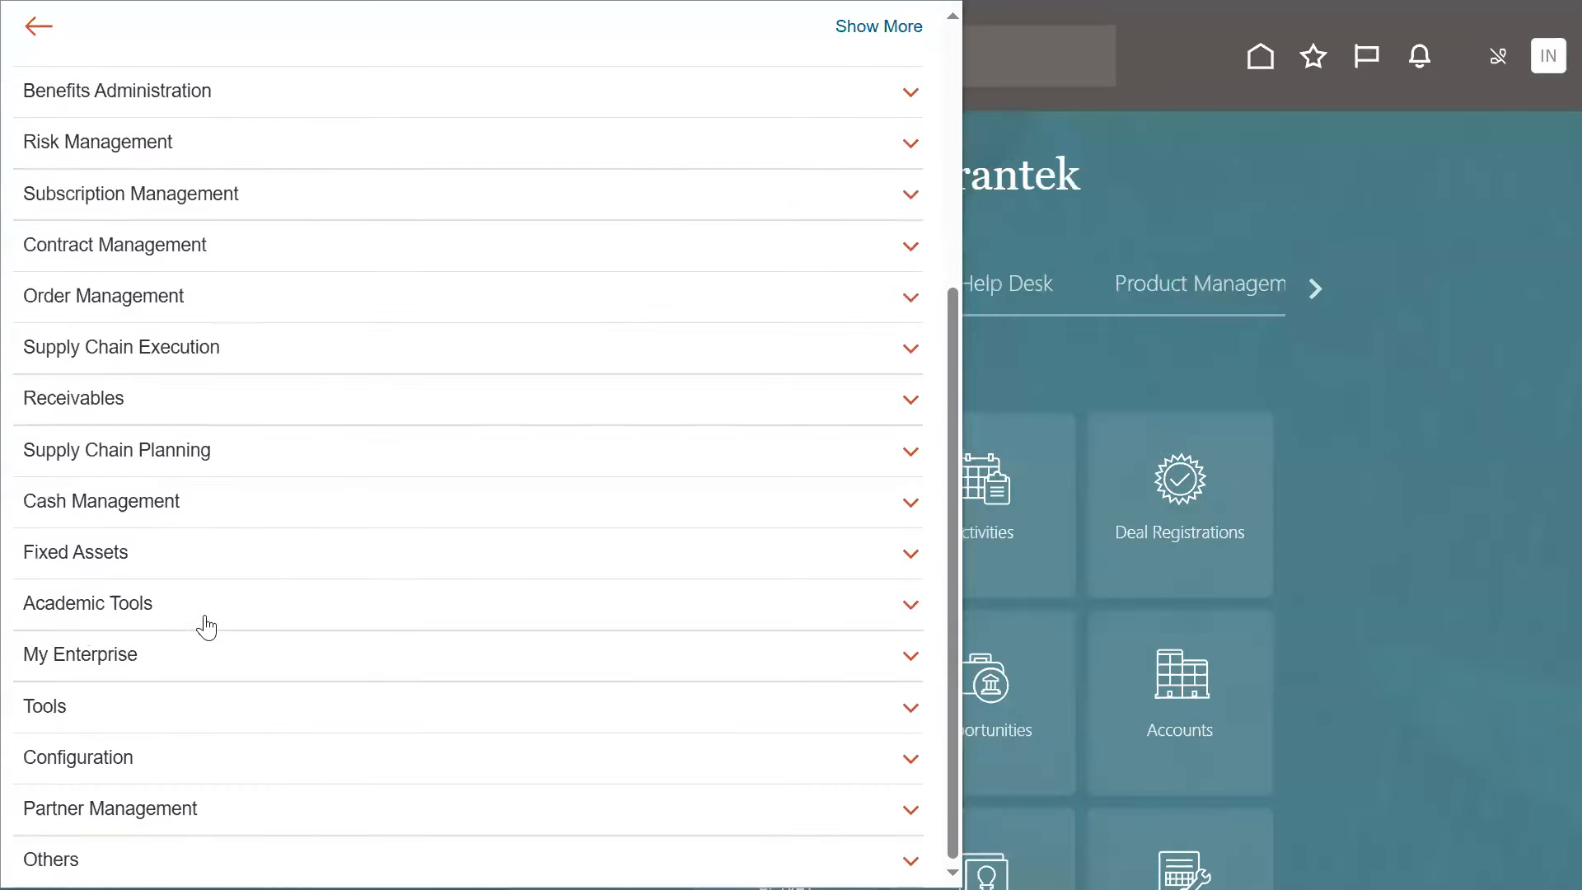
left_click(99, 706)
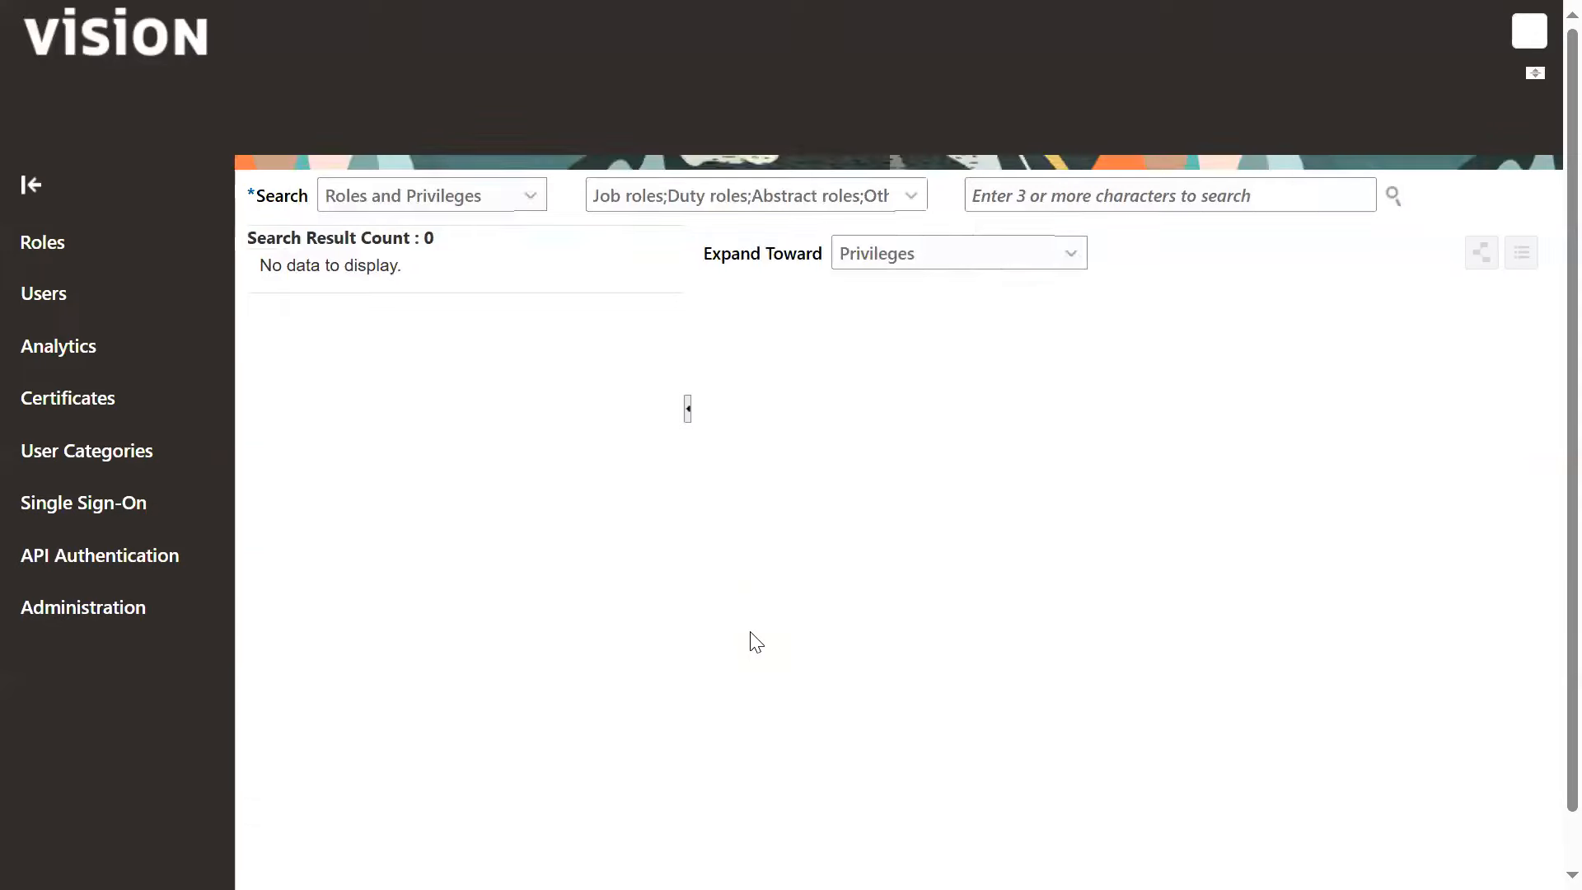
key("Return")
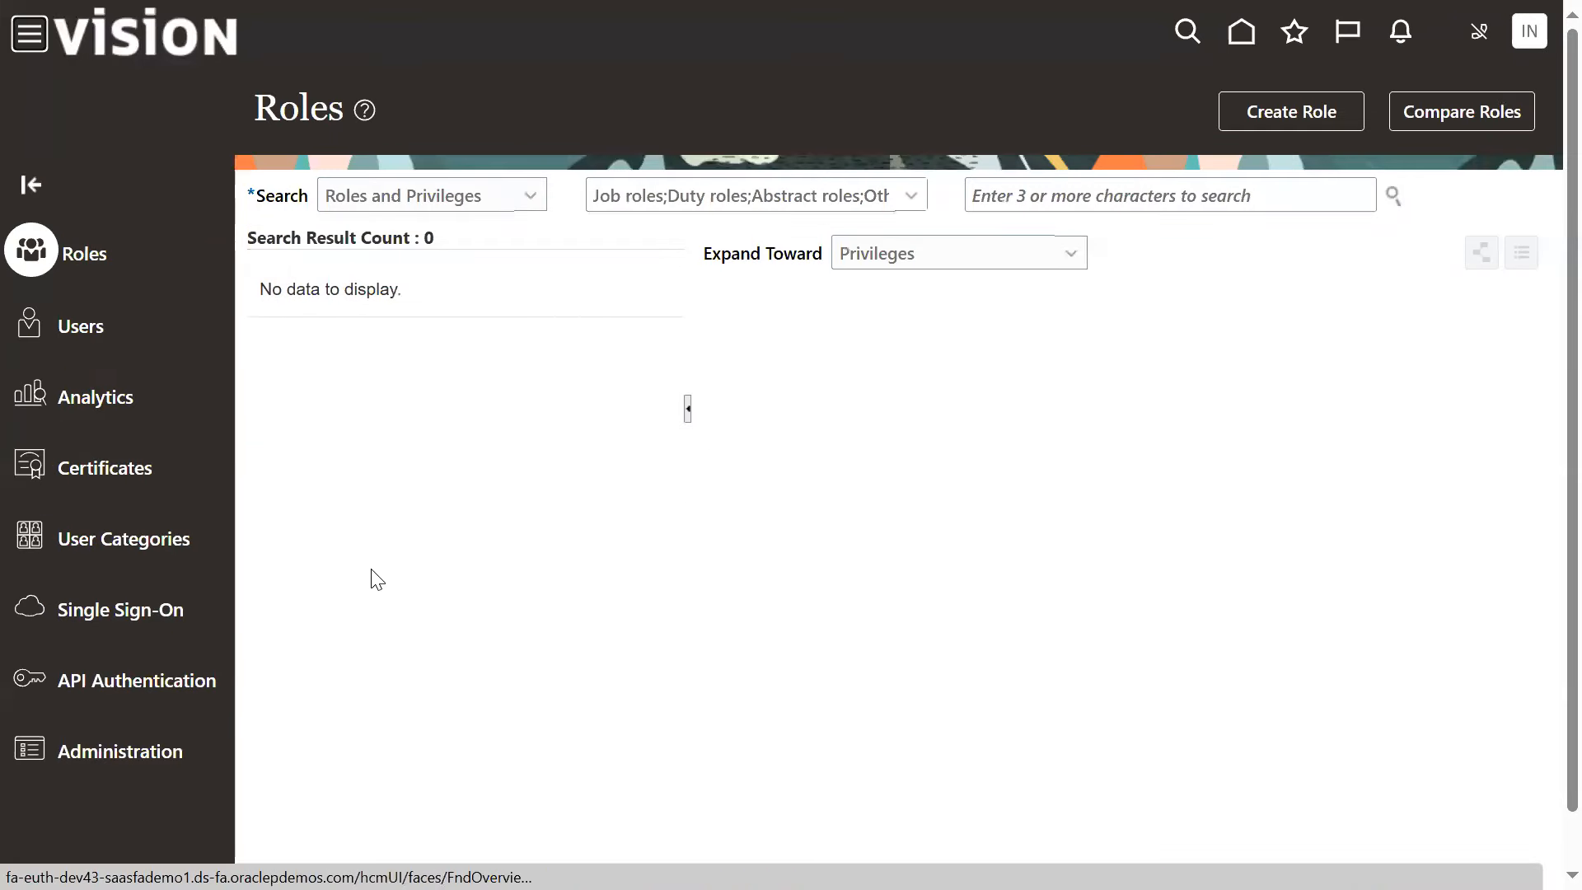
left_click(63, 331)
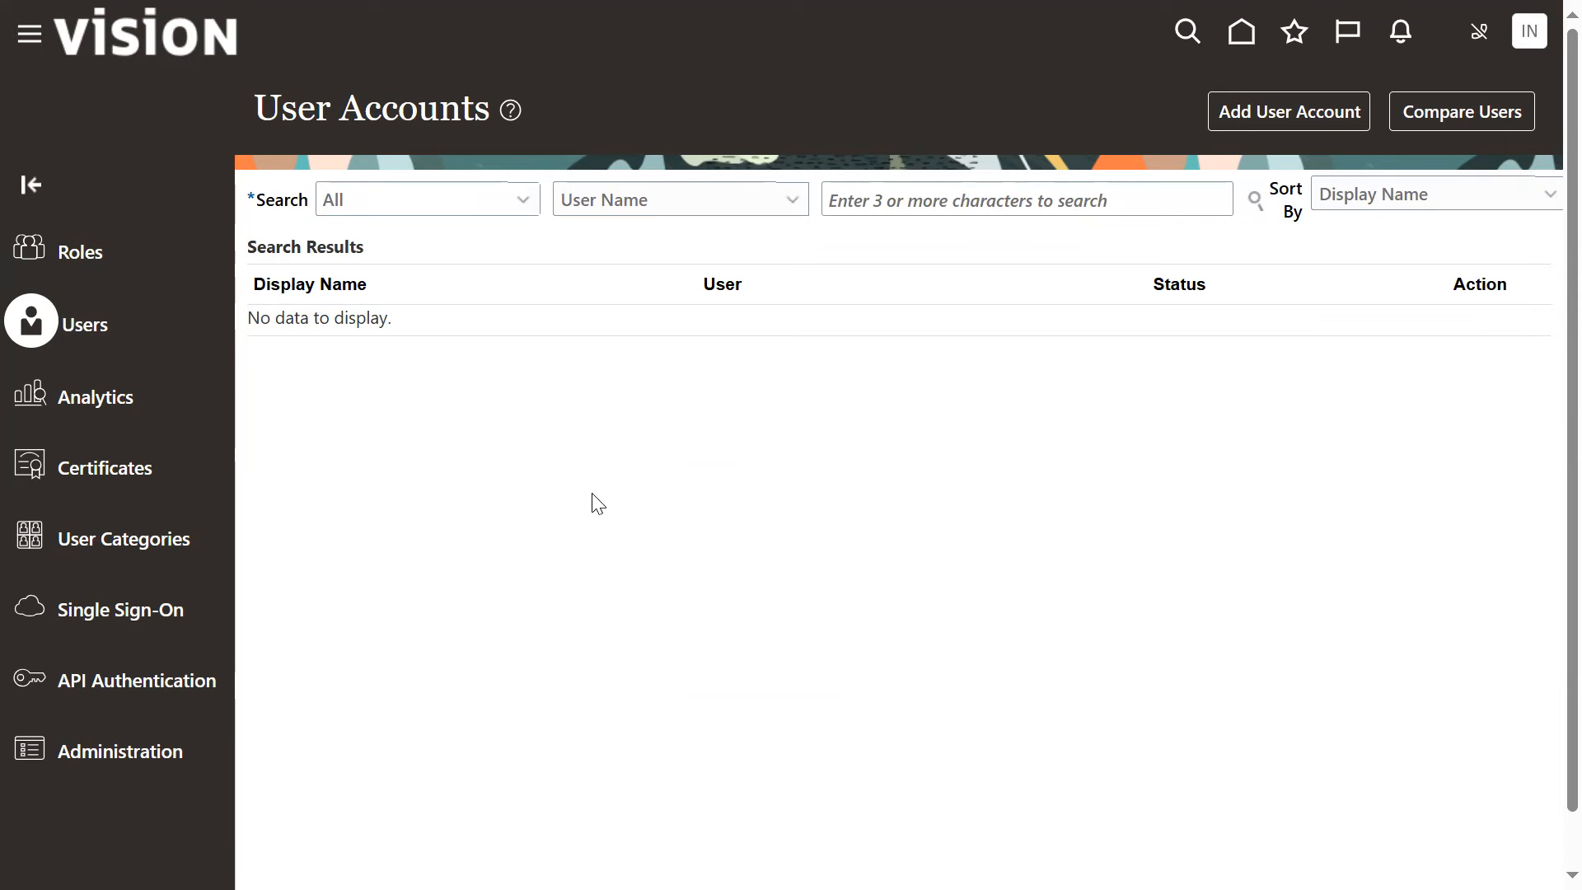
Search the user accounts for the buyer's user name and open the buyer's account details
left_click(857, 193)
type("john")
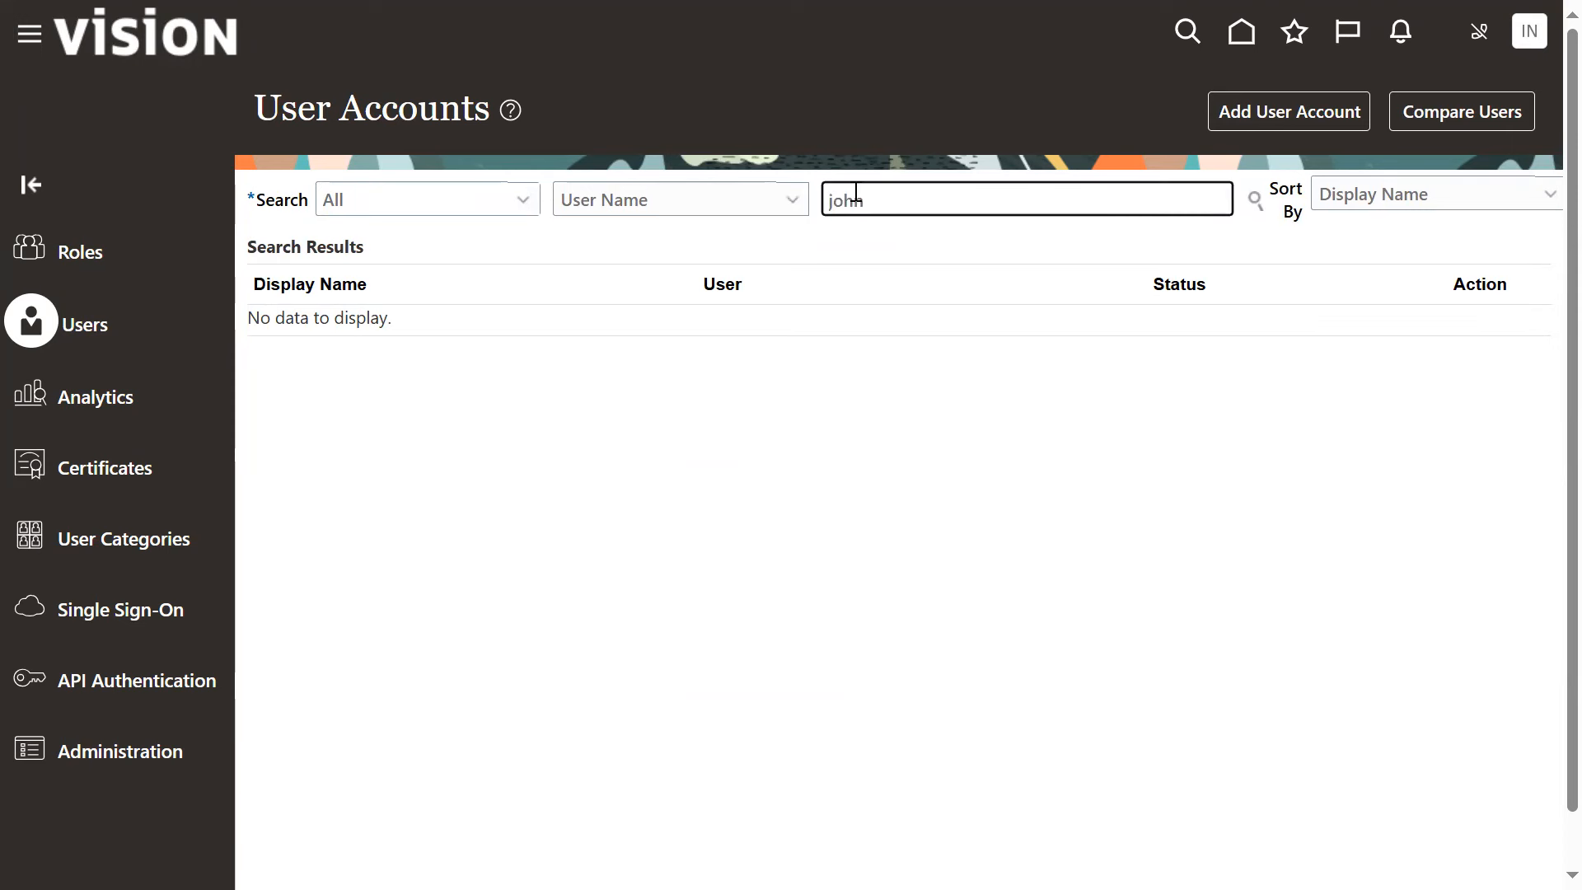
key("Return")
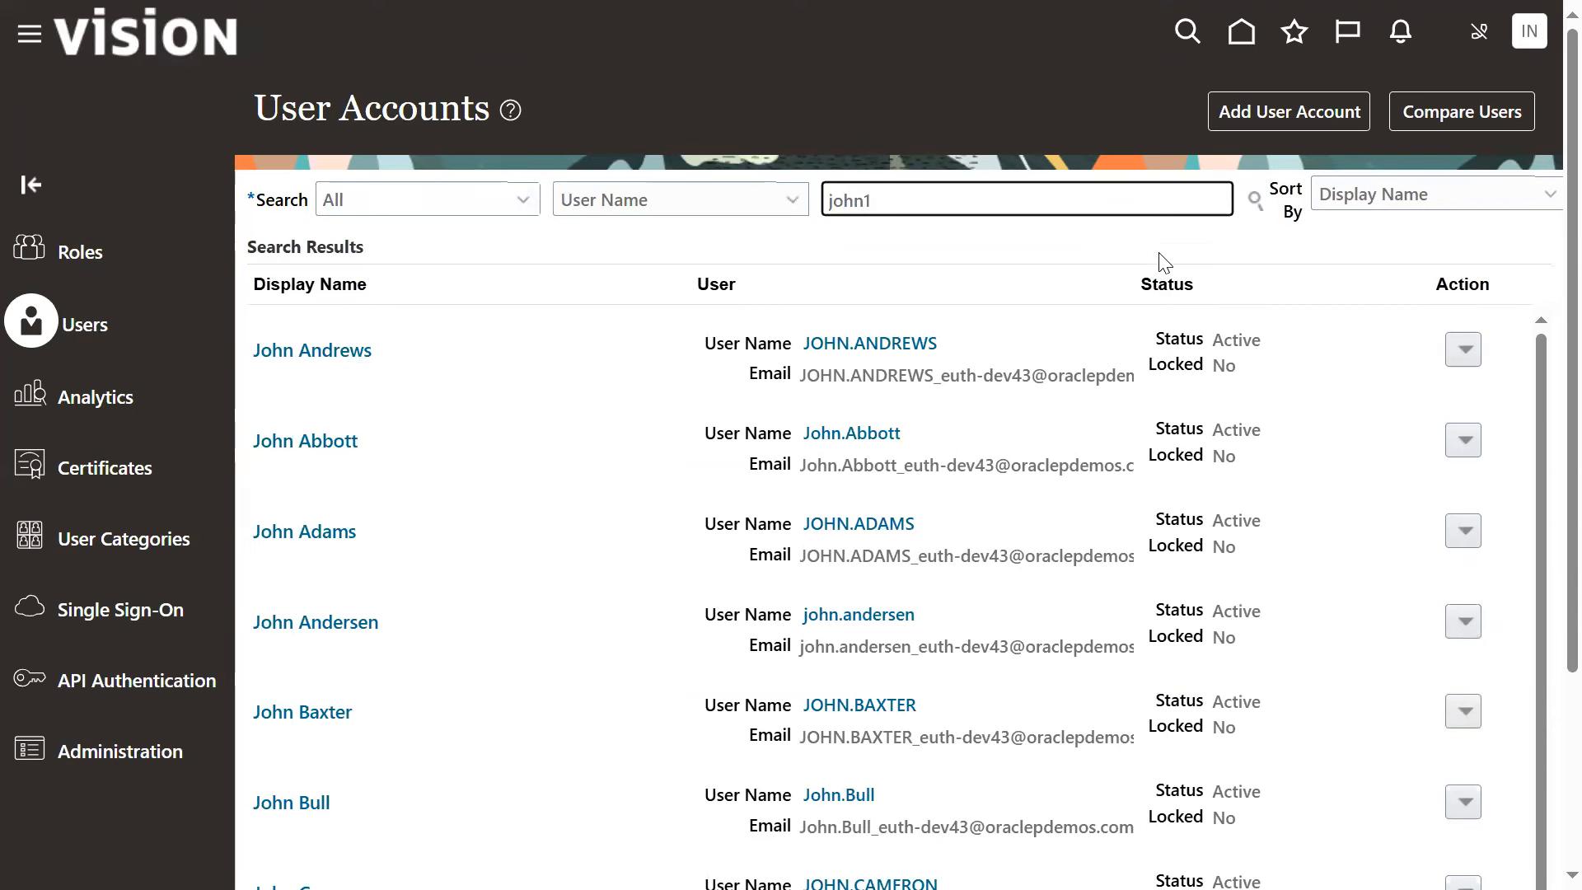
left_click(1253, 200)
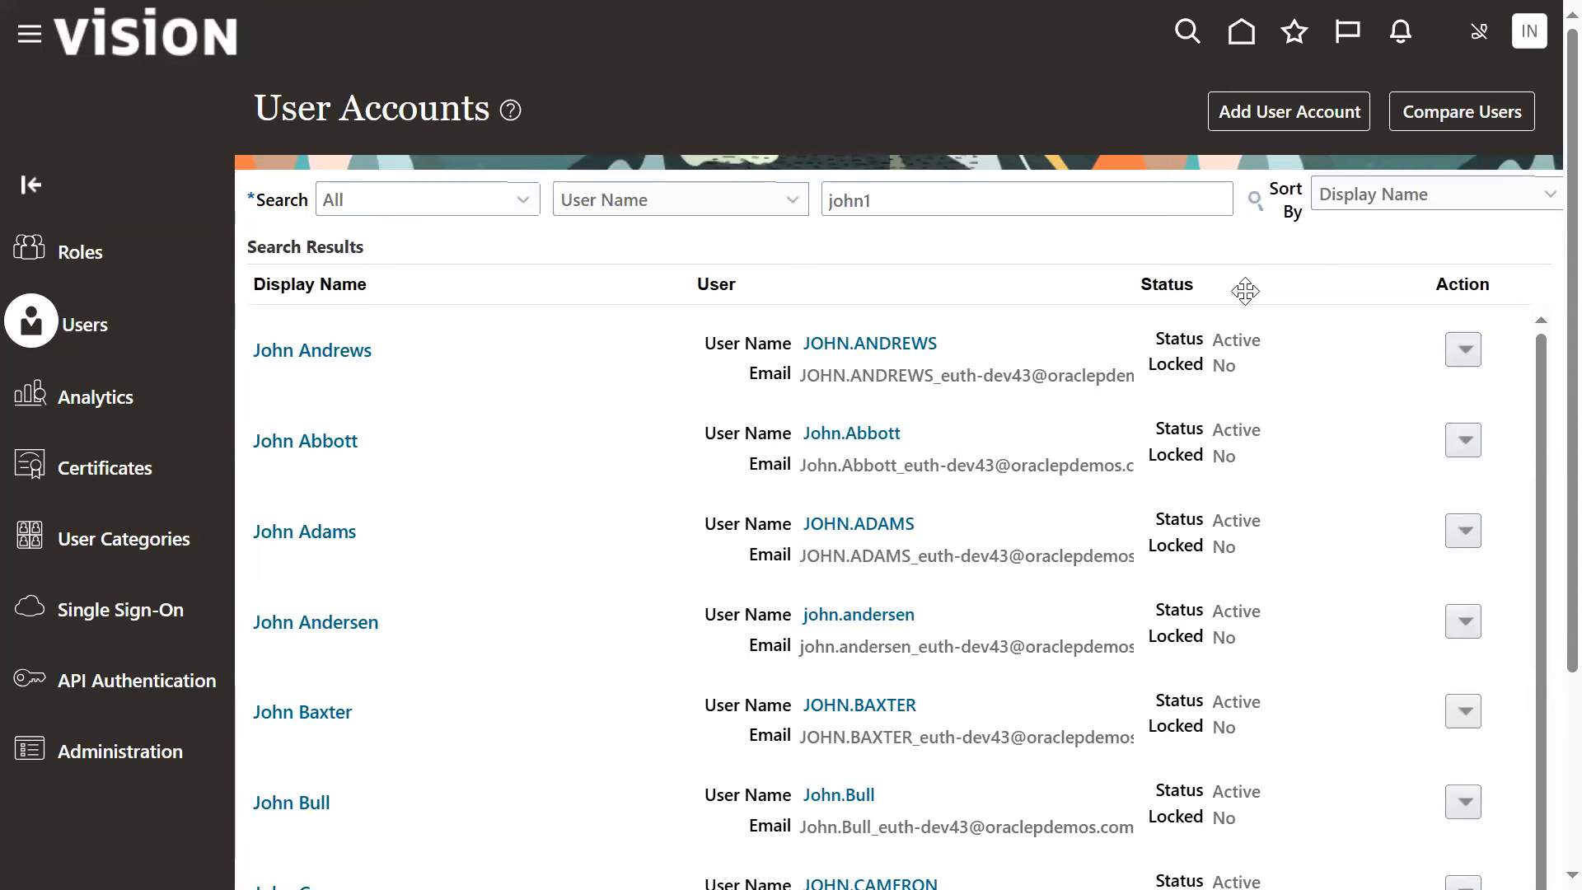
left_click(1256, 203)
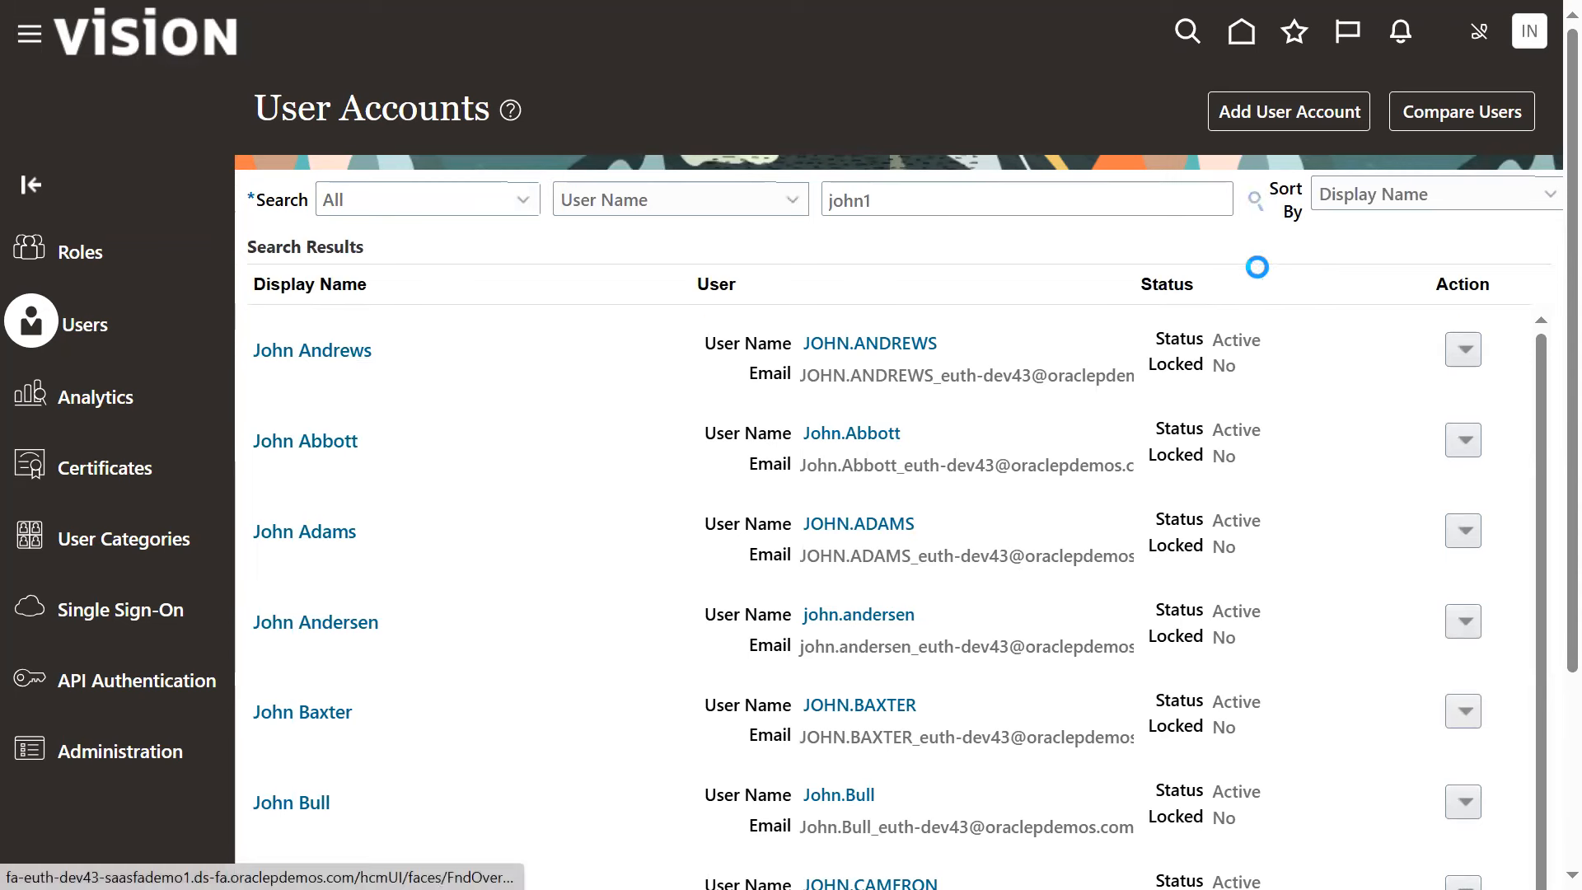
left_click(855, 353)
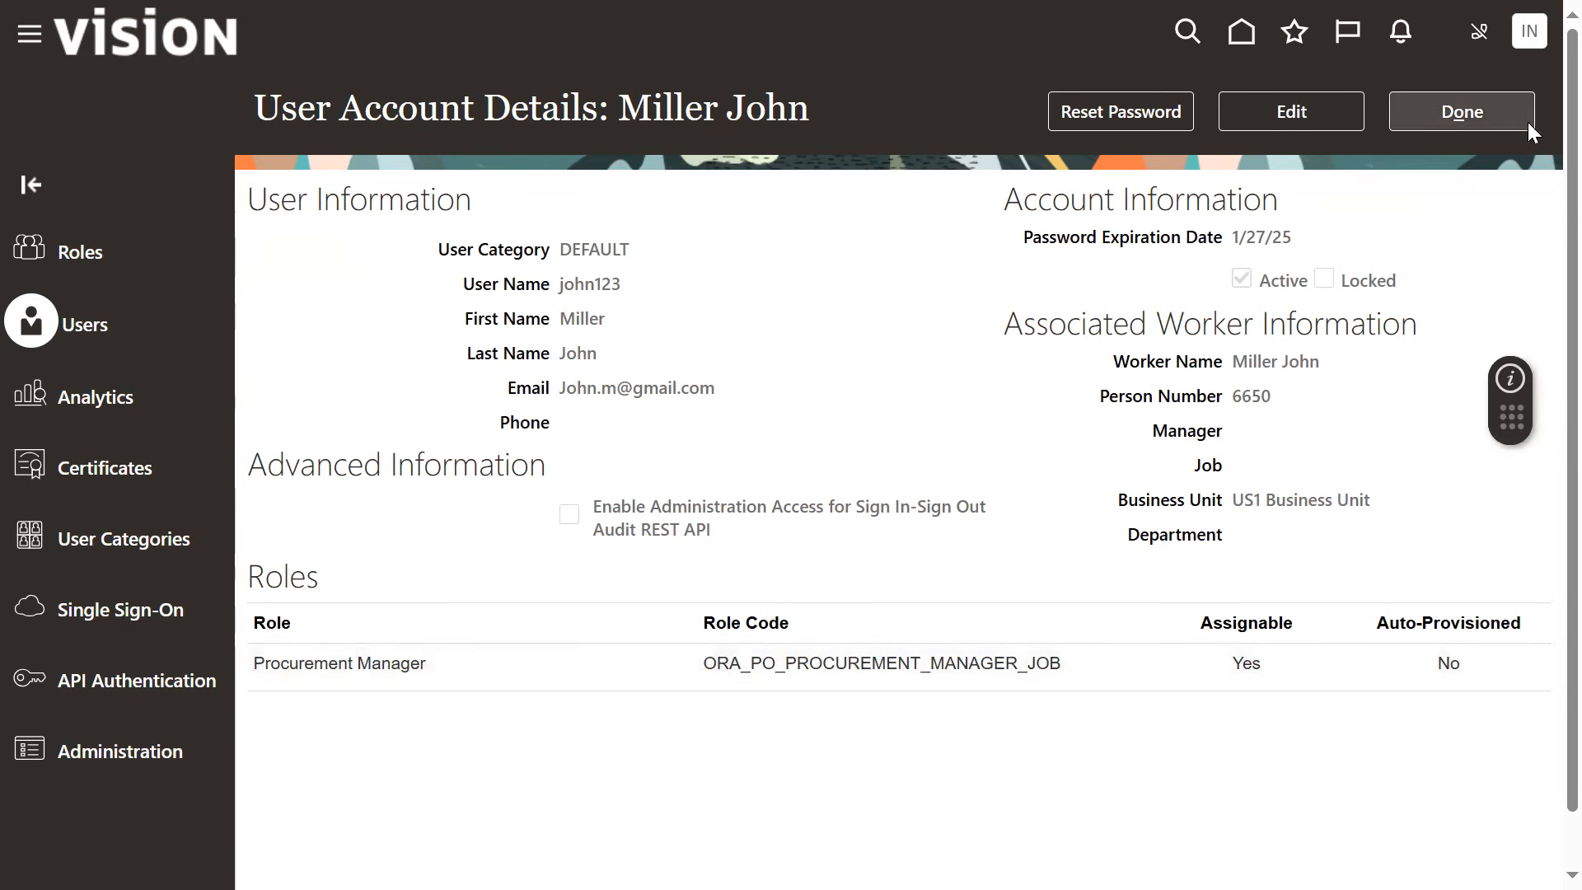
Open Setup and Maintenance and switch the setup offering to Procurement
left_click(1529, 31)
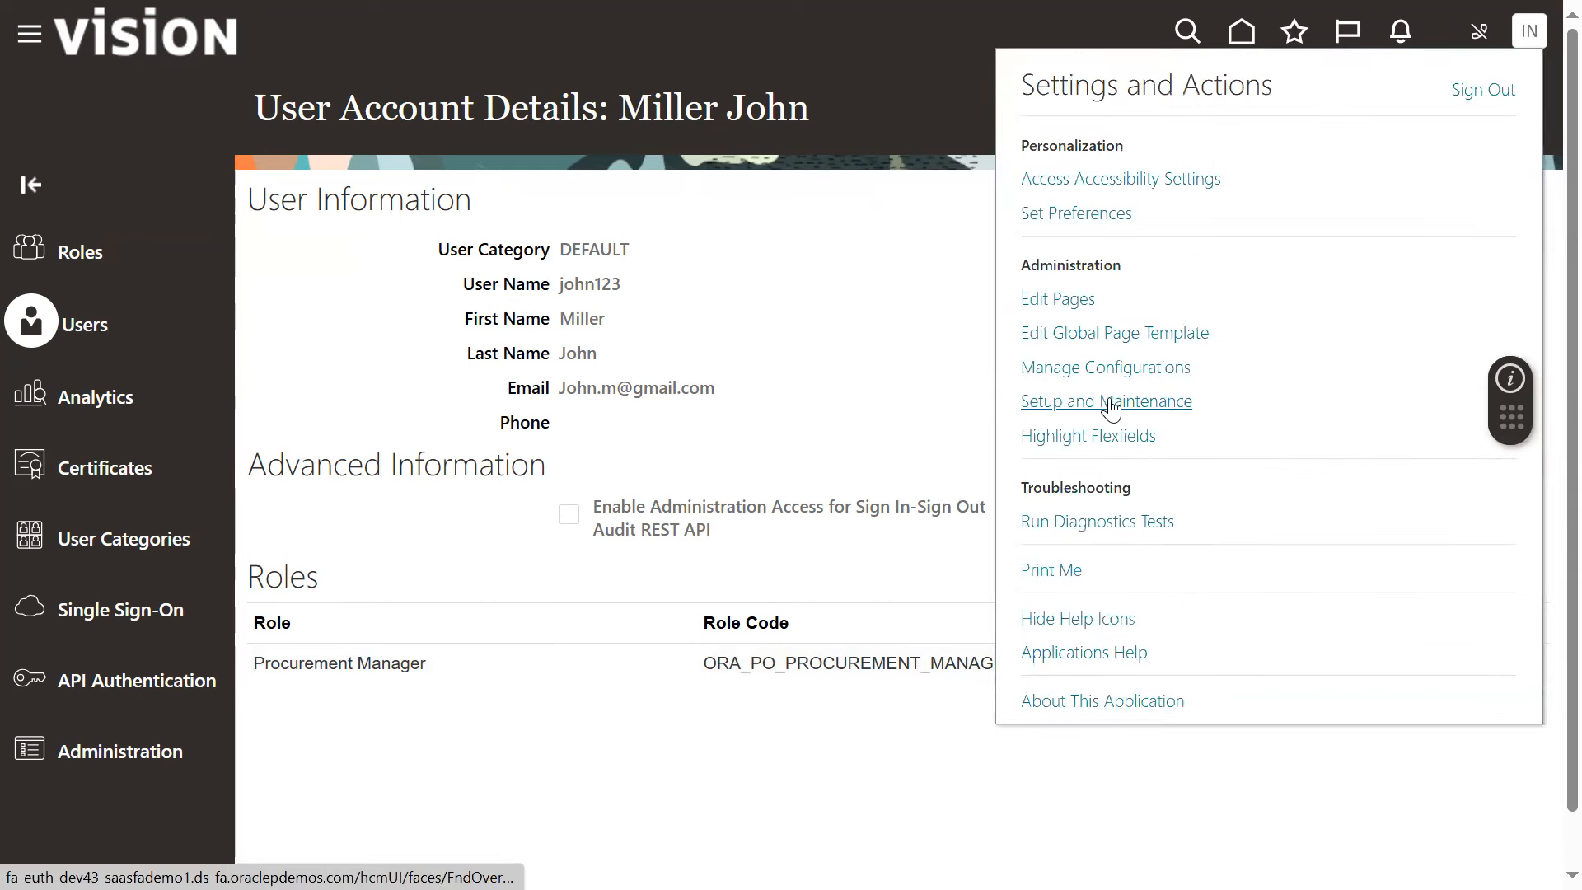
left_click(1103, 403)
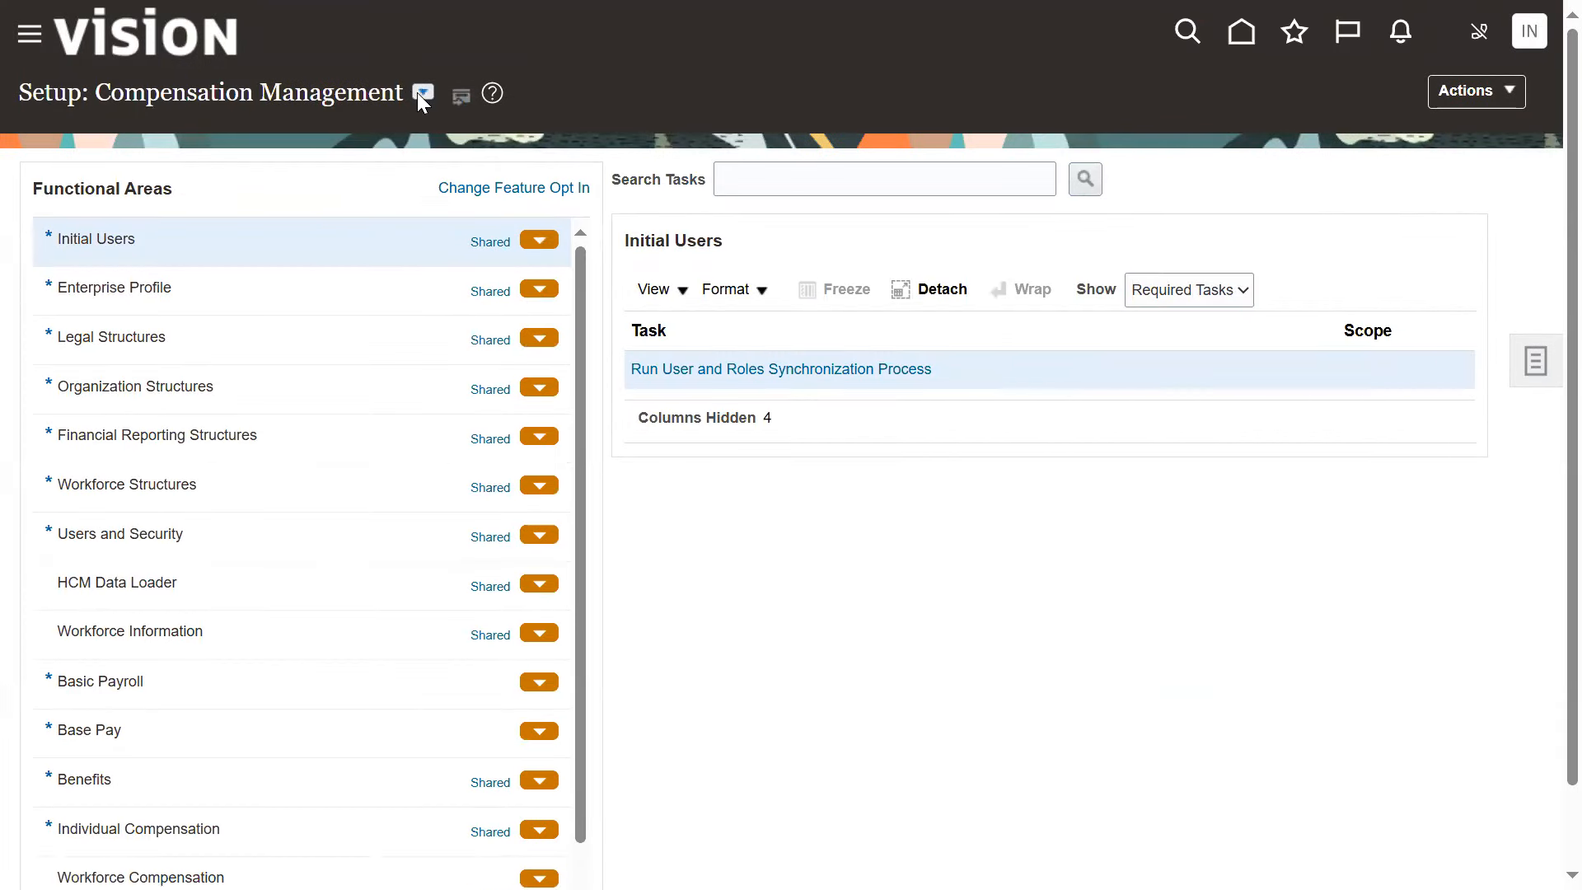
left_click(420, 92)
scroll(512, 339, "down", 3)
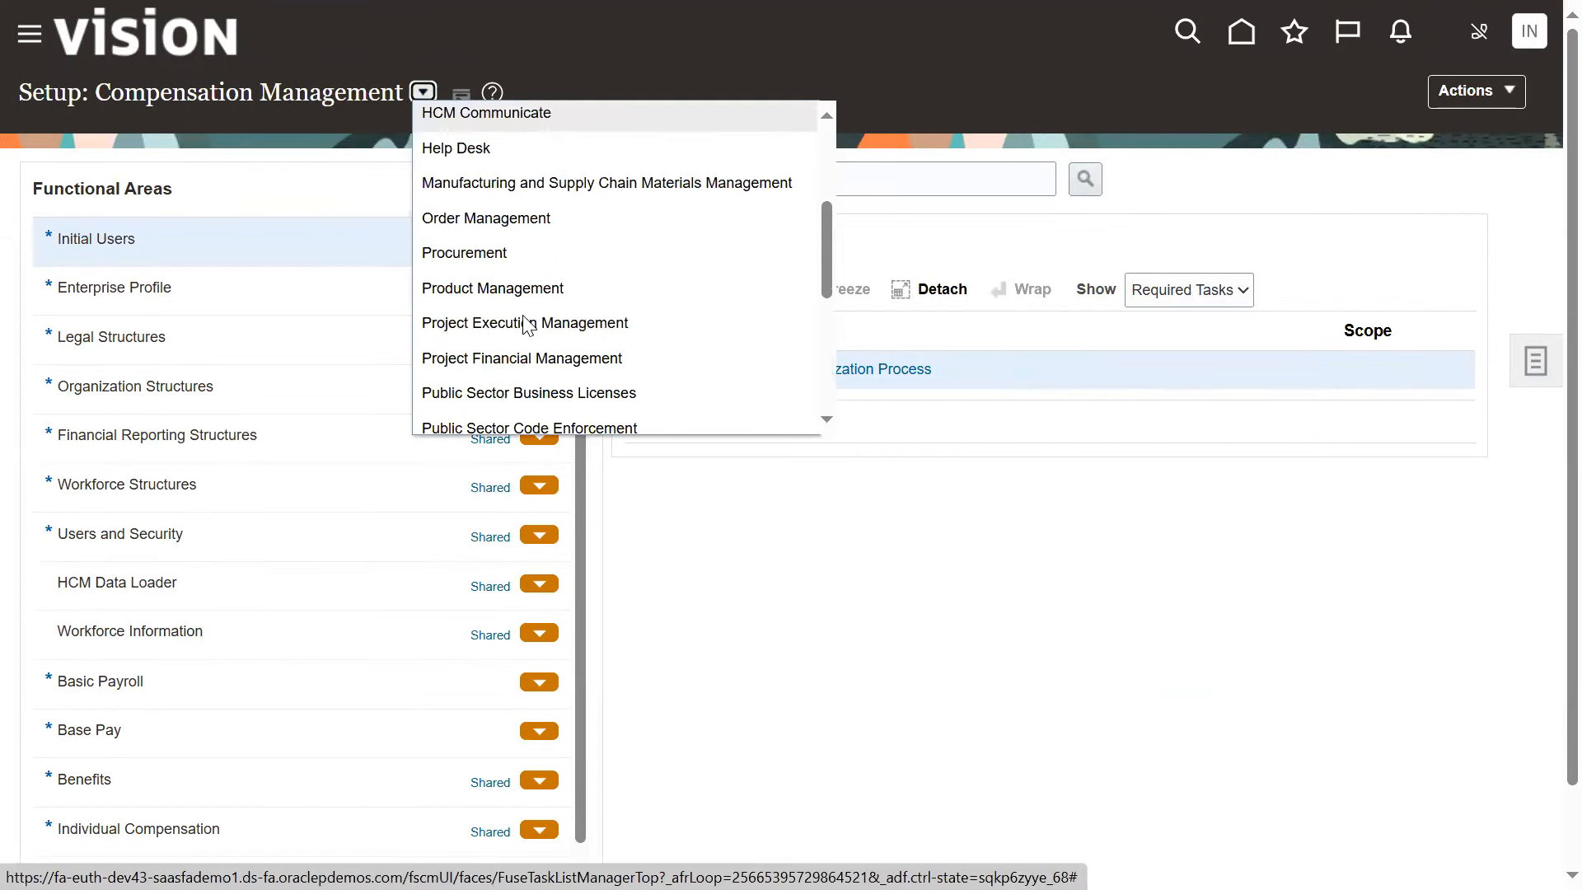
left_click(515, 252)
Search the setup tasks for "data acc" and choose Manage Business Unit Data Access for Users under Organization Structures
left_click(846, 183)
type("data acc")
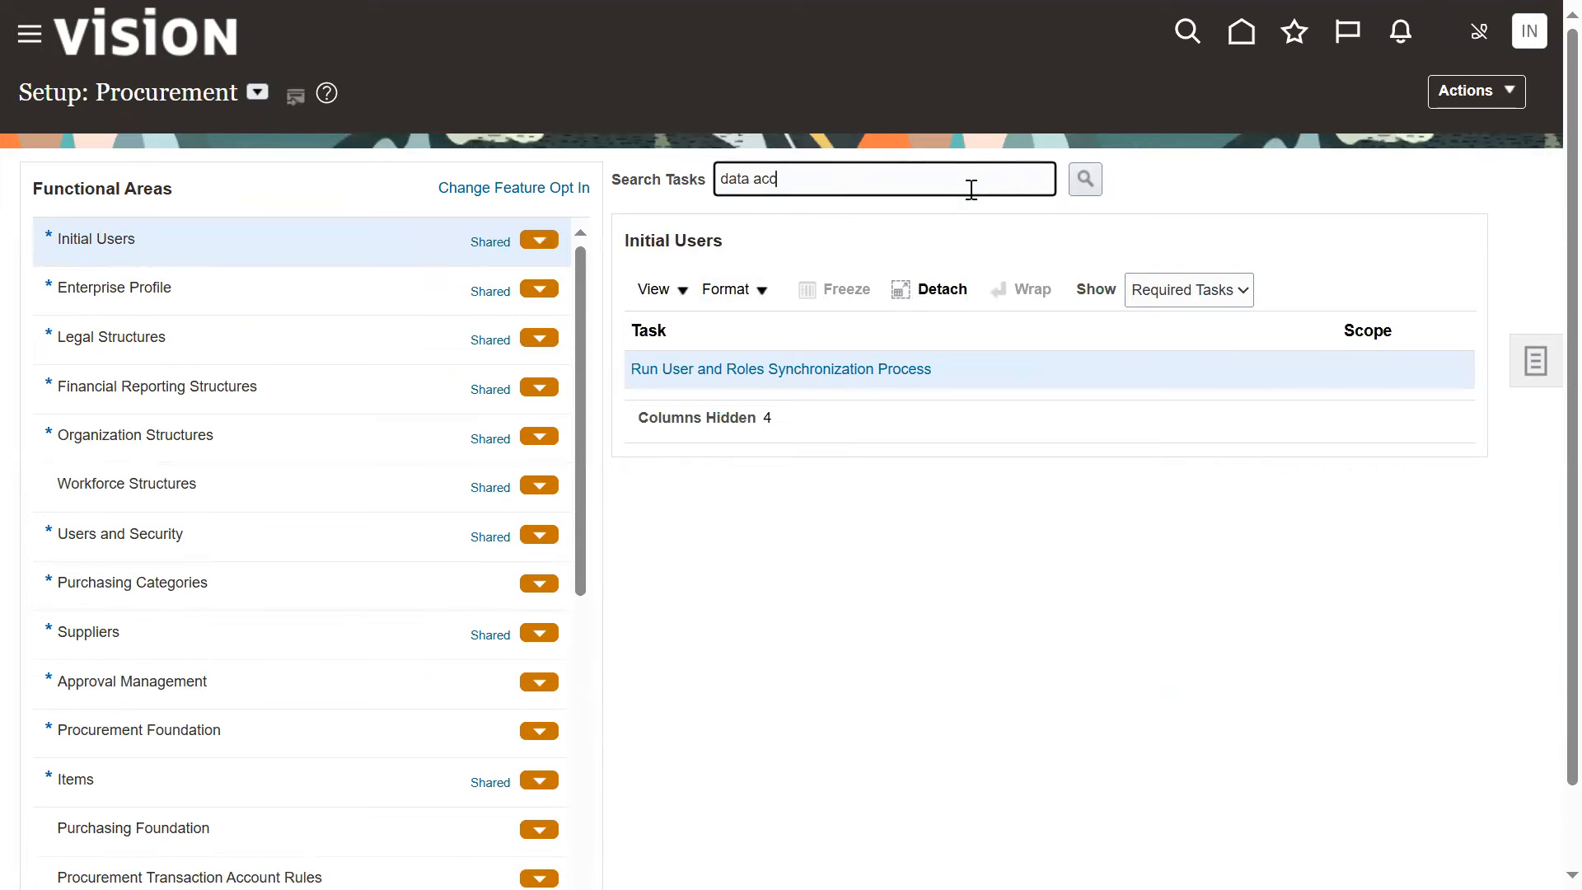
left_click(1084, 179)
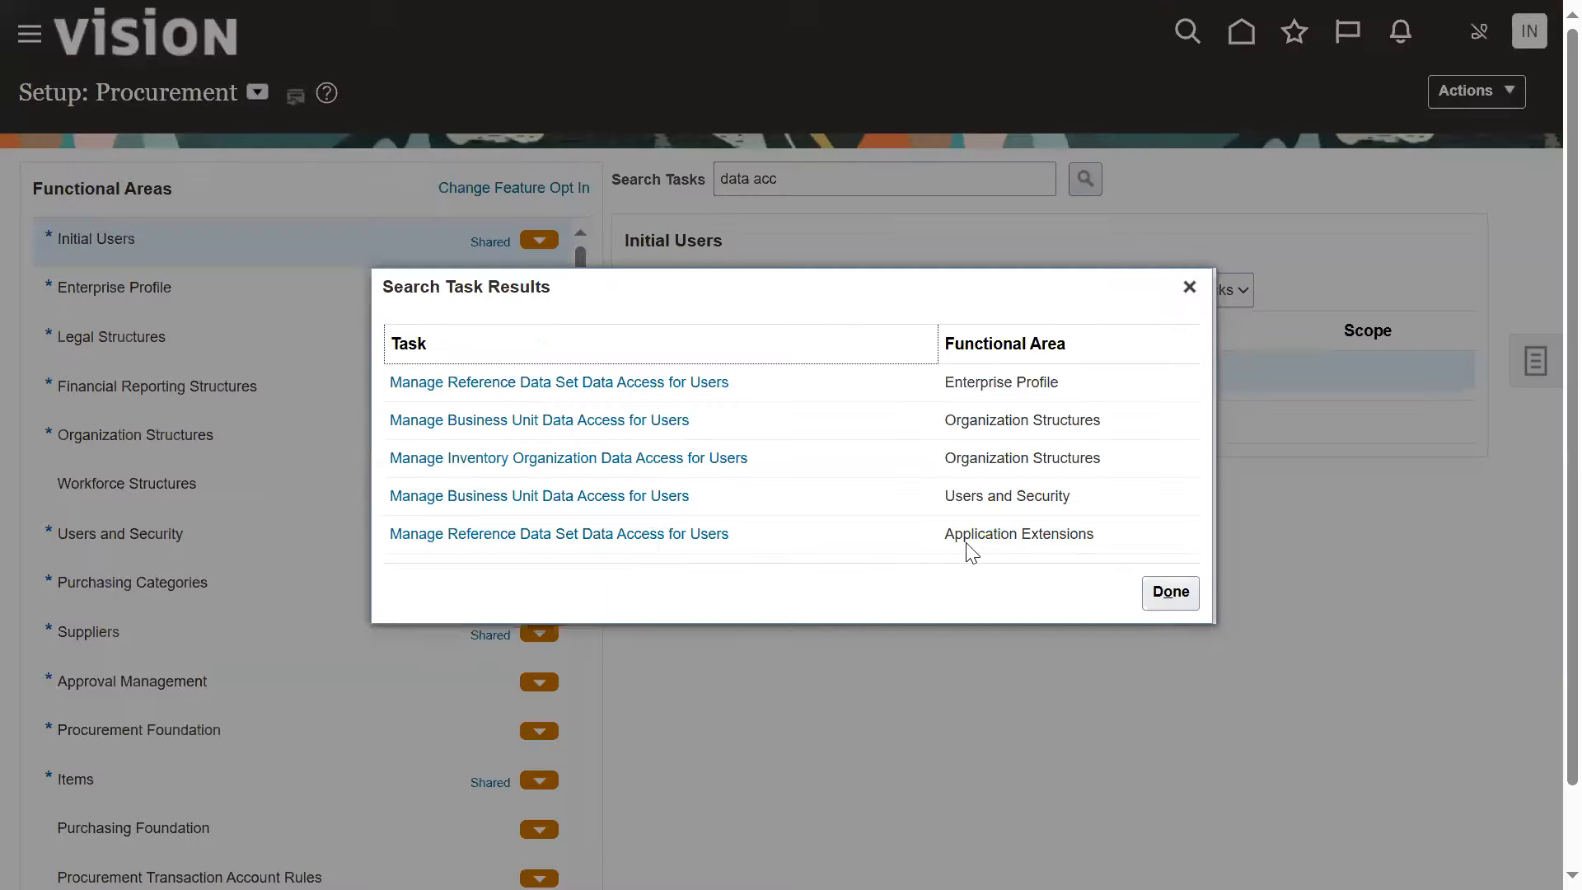
left_click(561, 421)
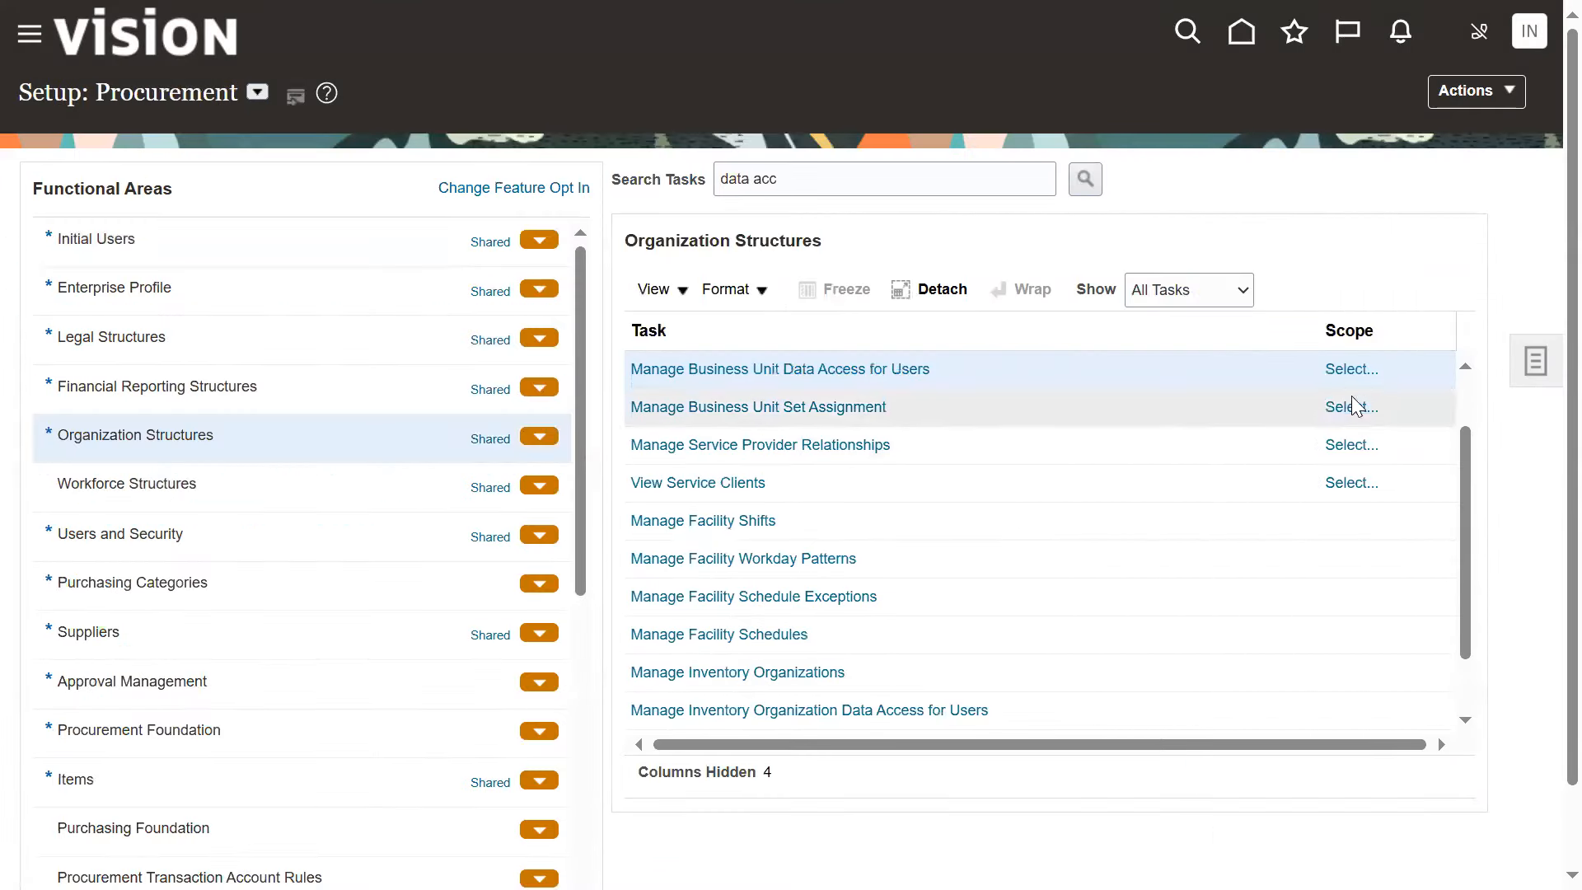
Set the scope of Manage Business Unit Data Access for Users by searching business units for US1, and go to the task
left_click(1349, 370)
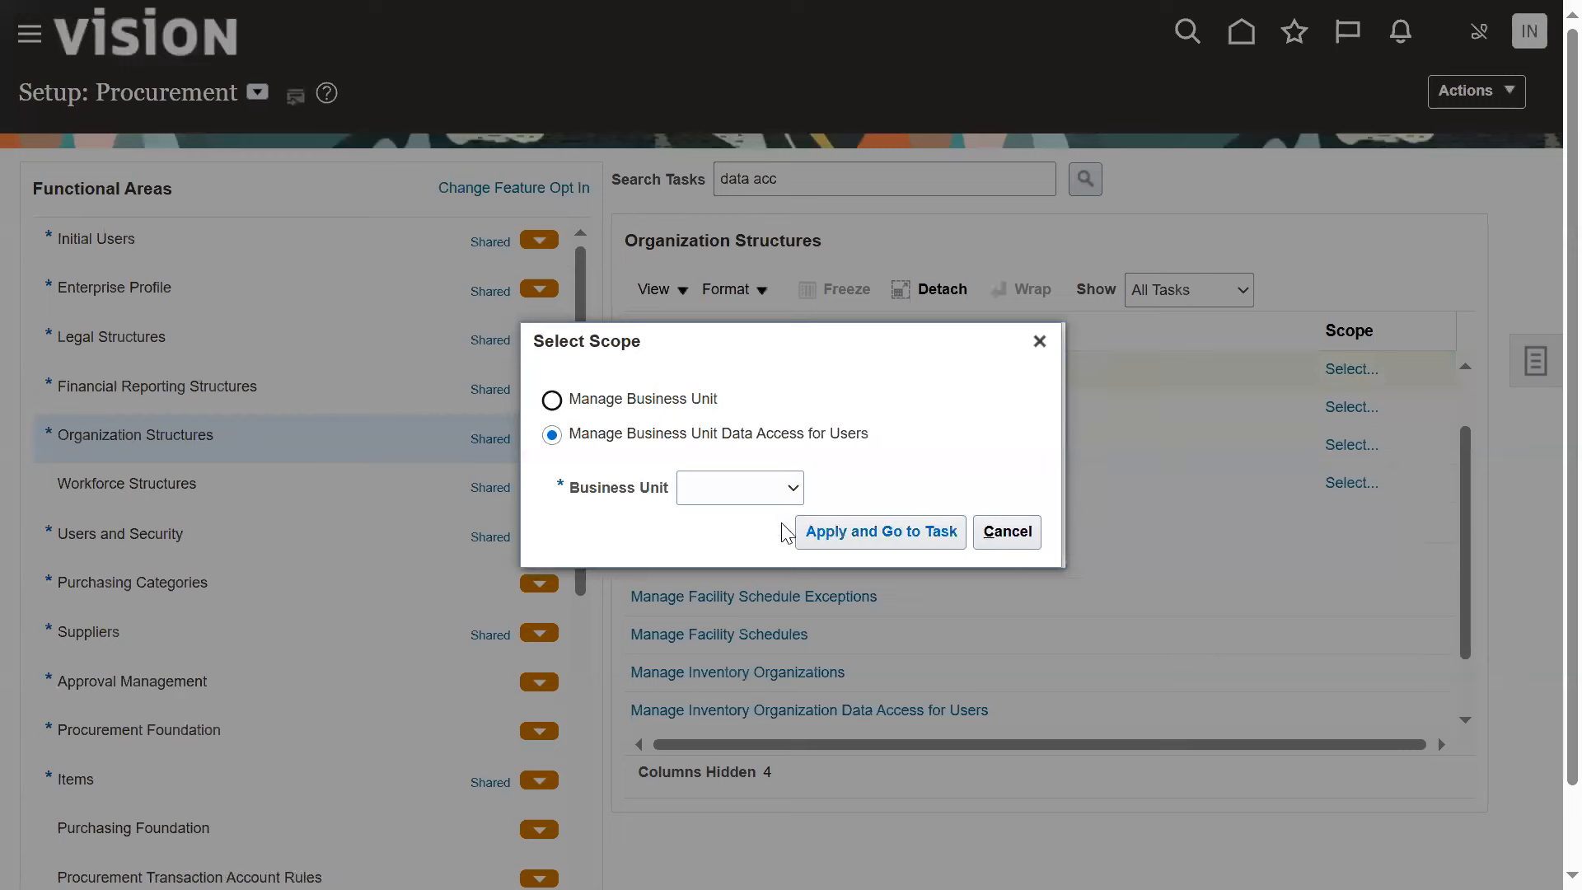
left_click(726, 488)
left_click(728, 588)
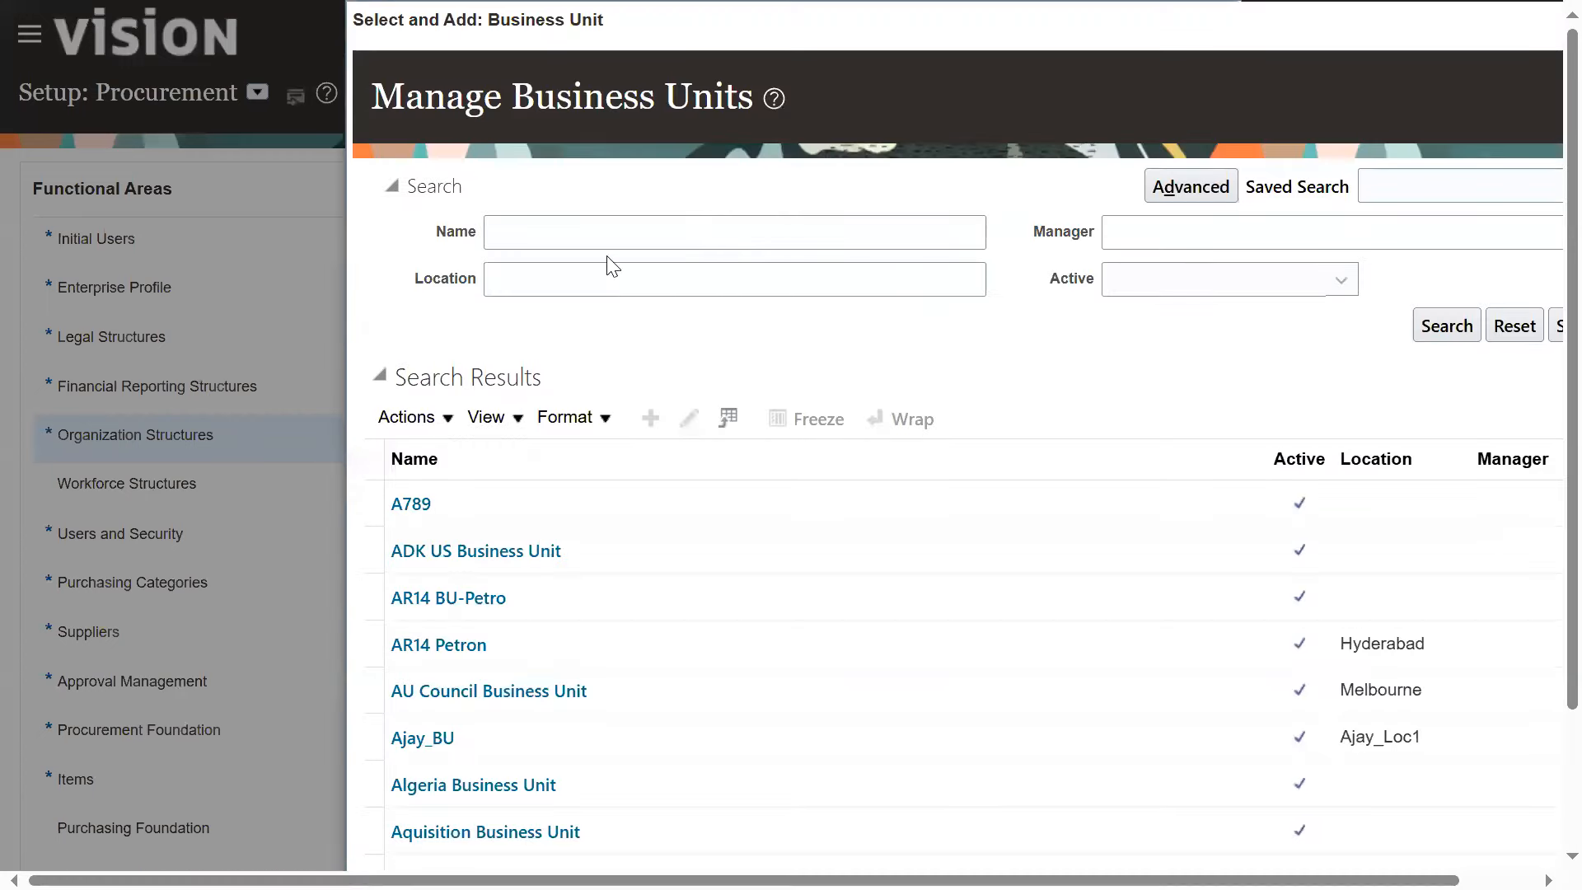
left_click(586, 233)
type("US1")
left_click(1443, 327)
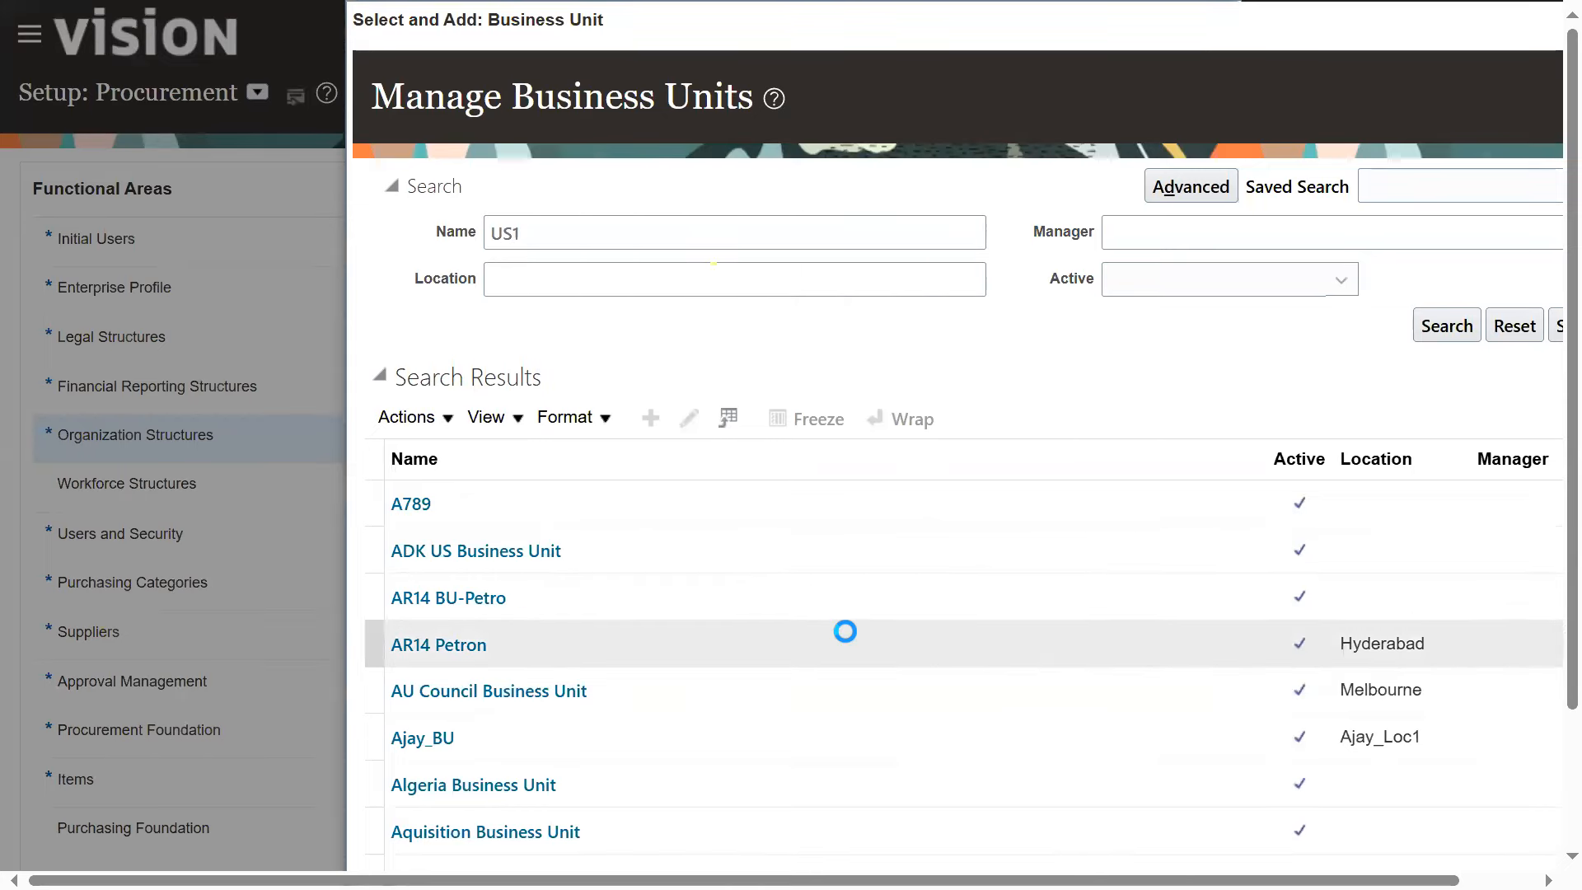
left_click(805, 544)
left_click(449, 830)
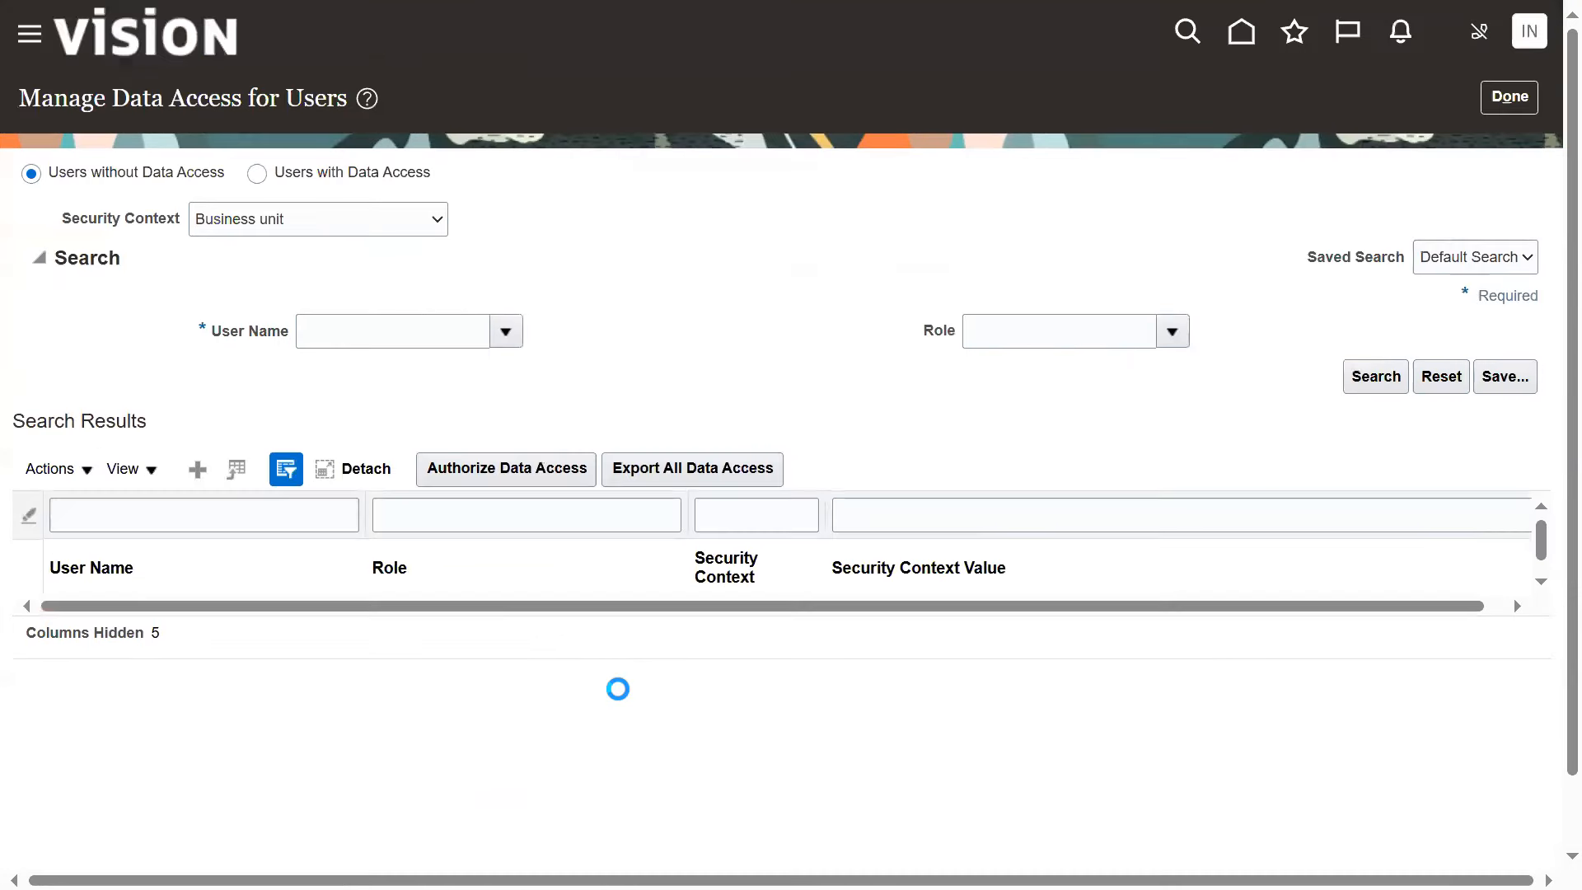
Create a data access entry for the buyer's user name with role Procurement Manager, security context Business unit and value US1 Business Unit
left_click(199, 471)
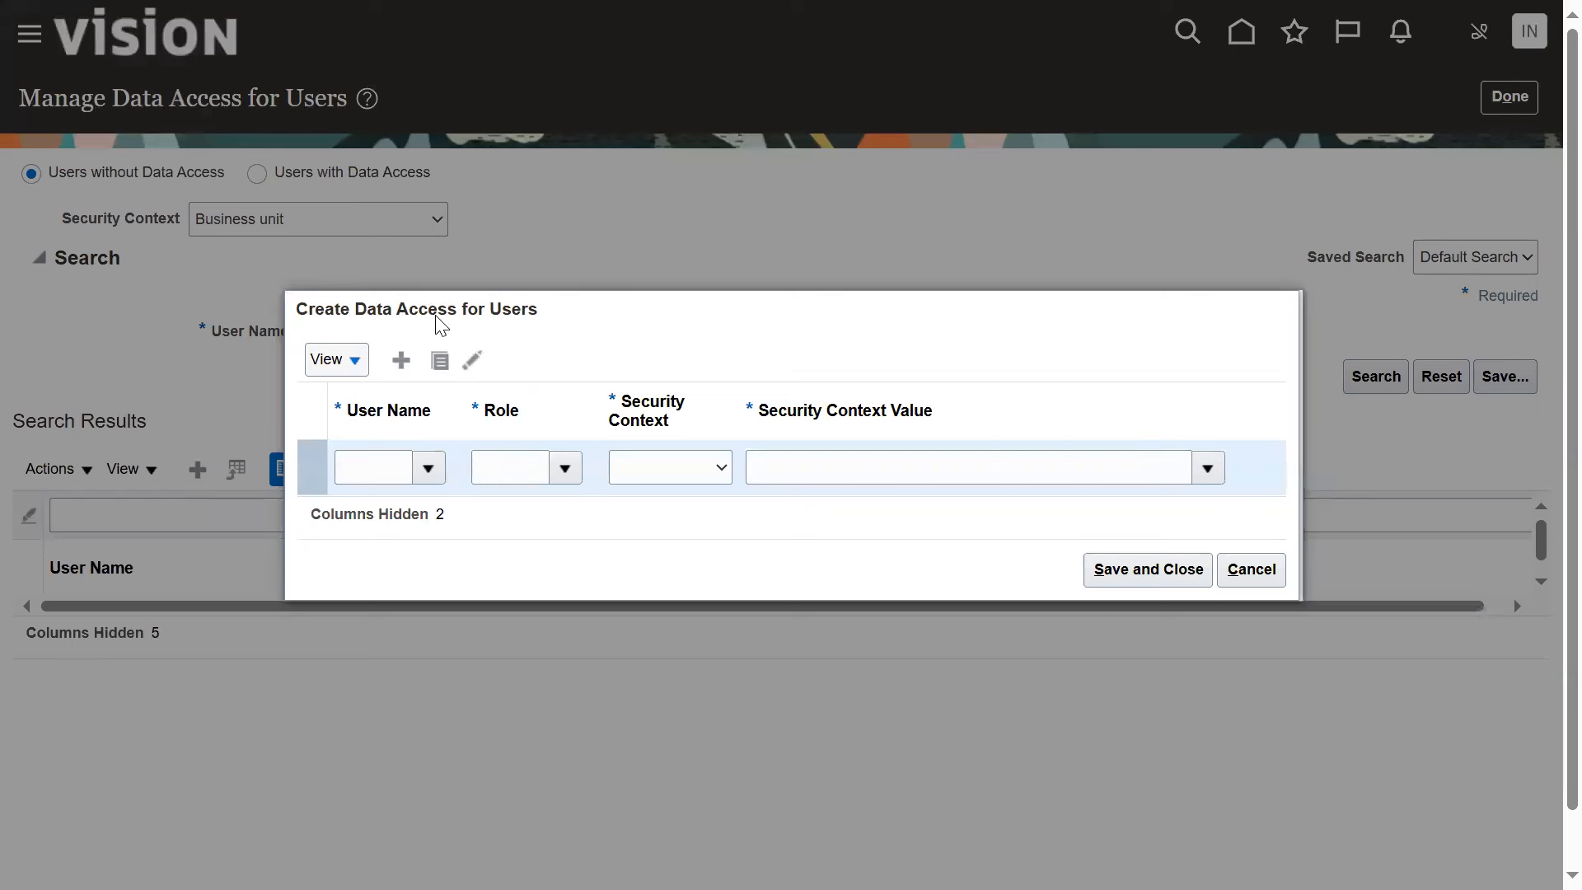
left_click(389, 467)
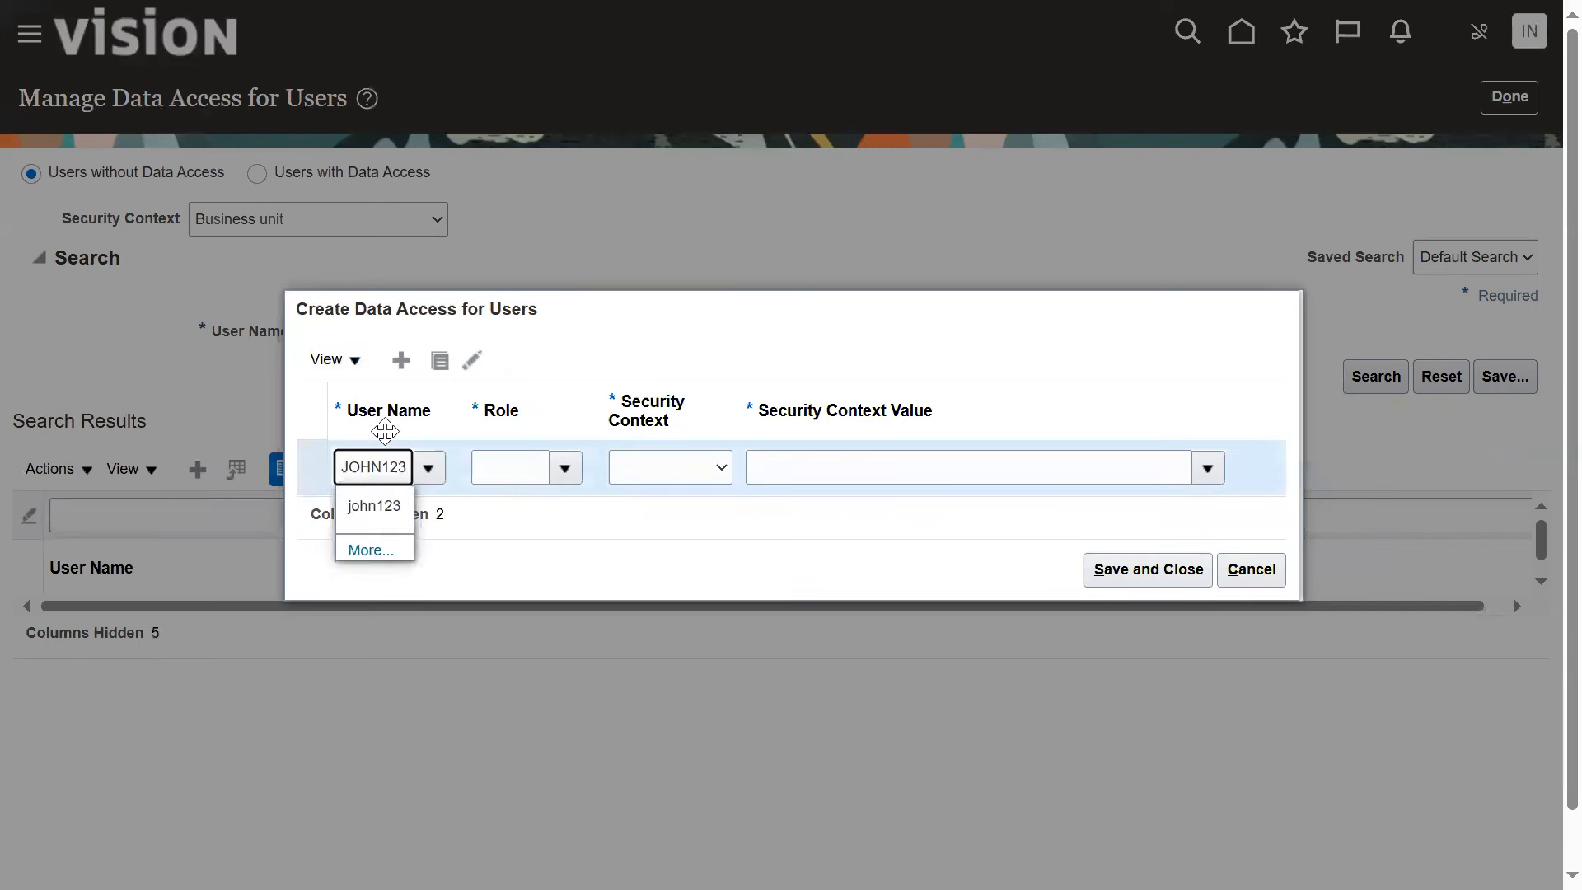
left_click(359, 509)
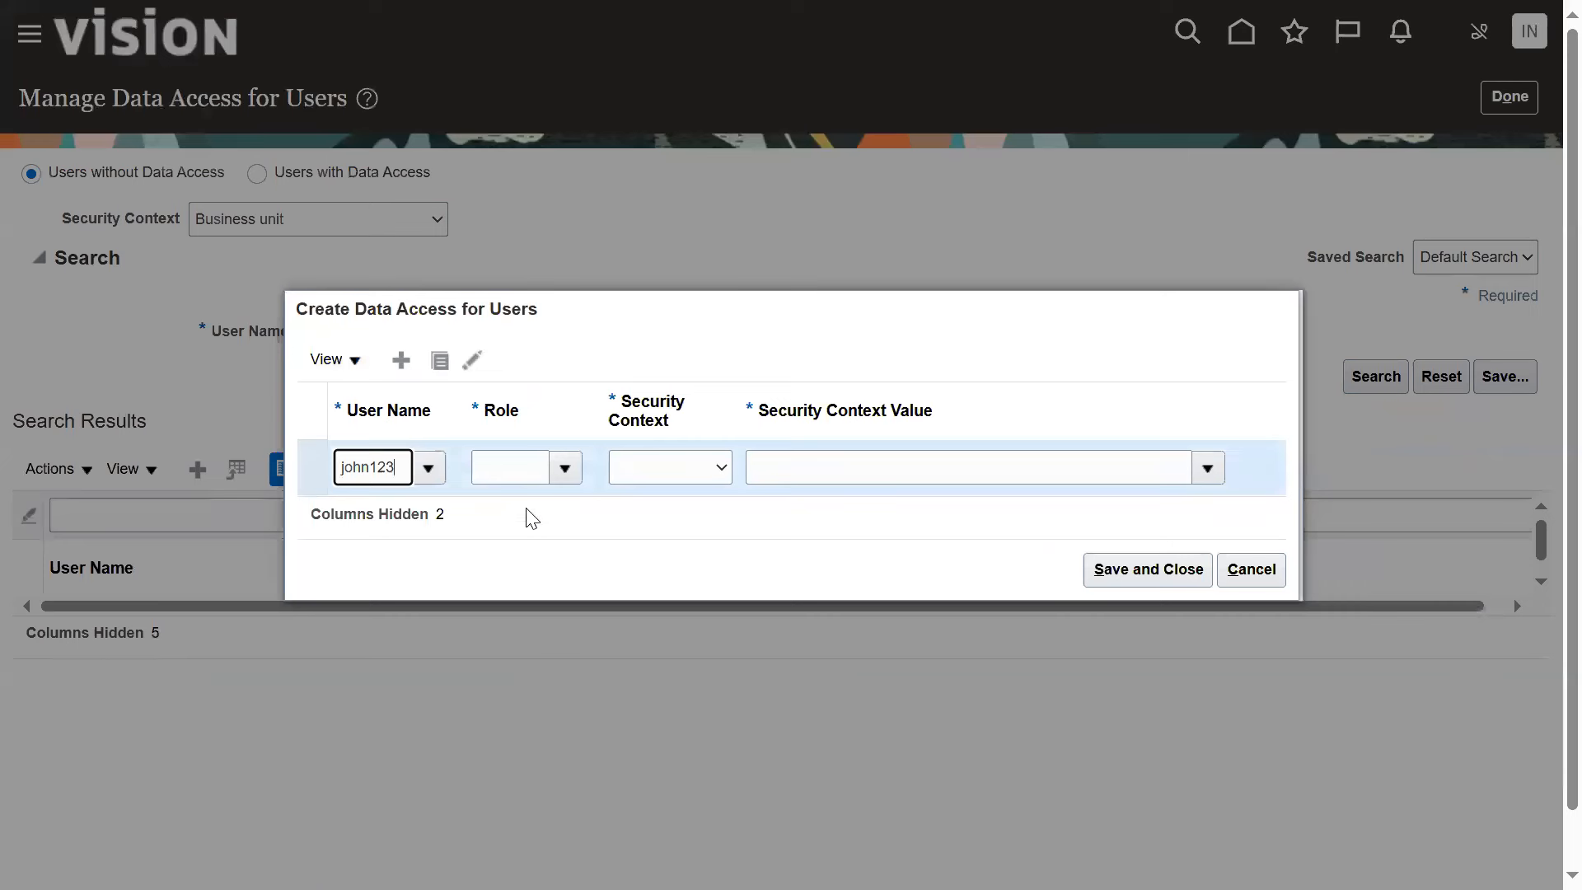
left_click(568, 467)
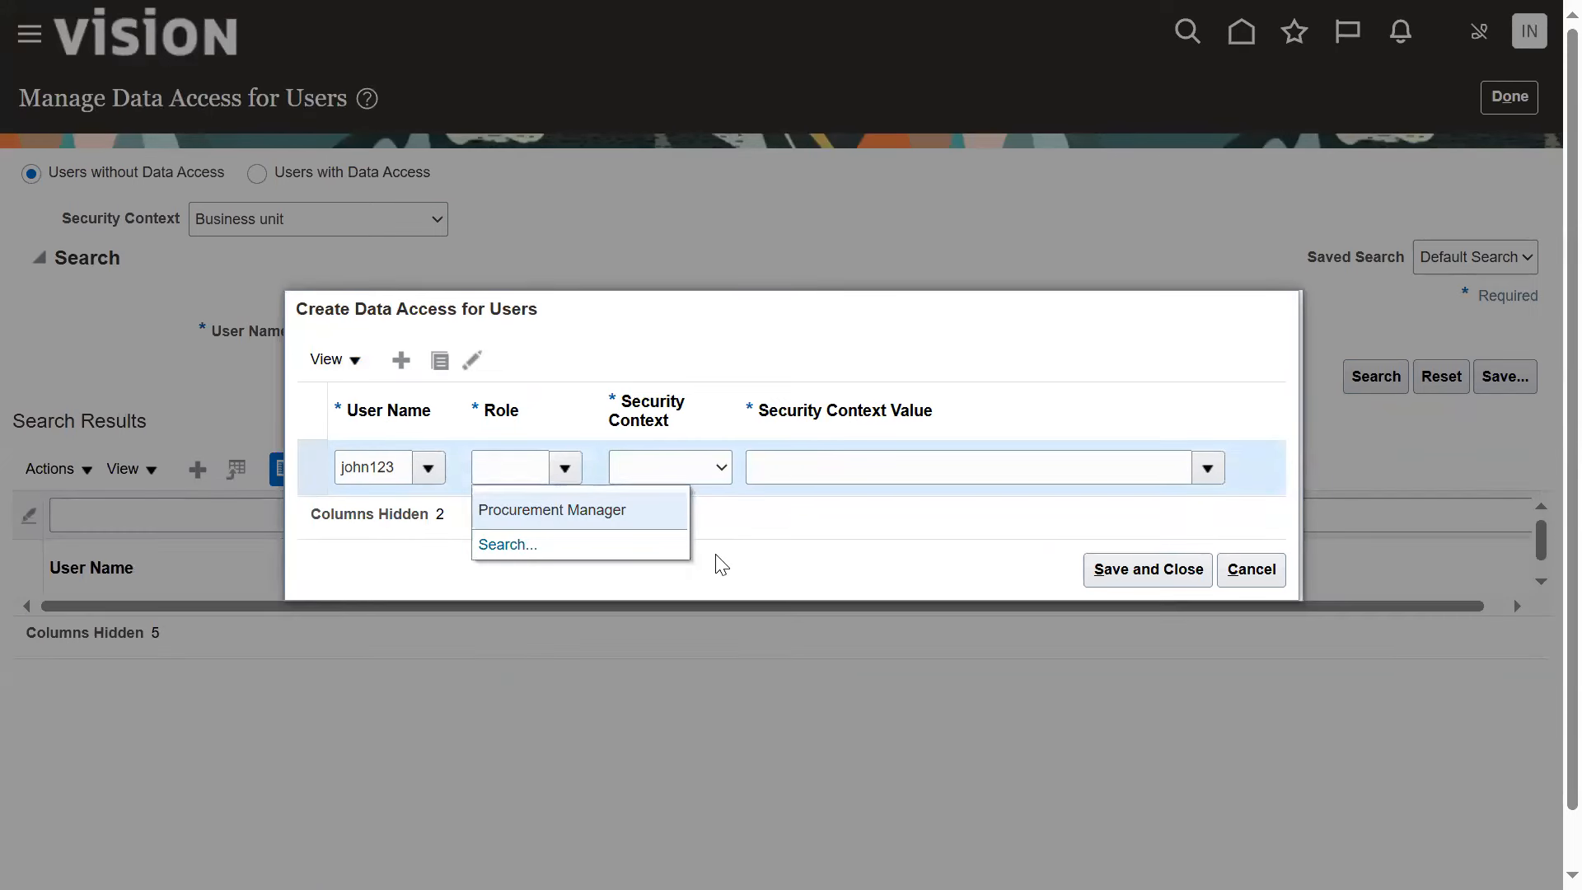
left_click(629, 509)
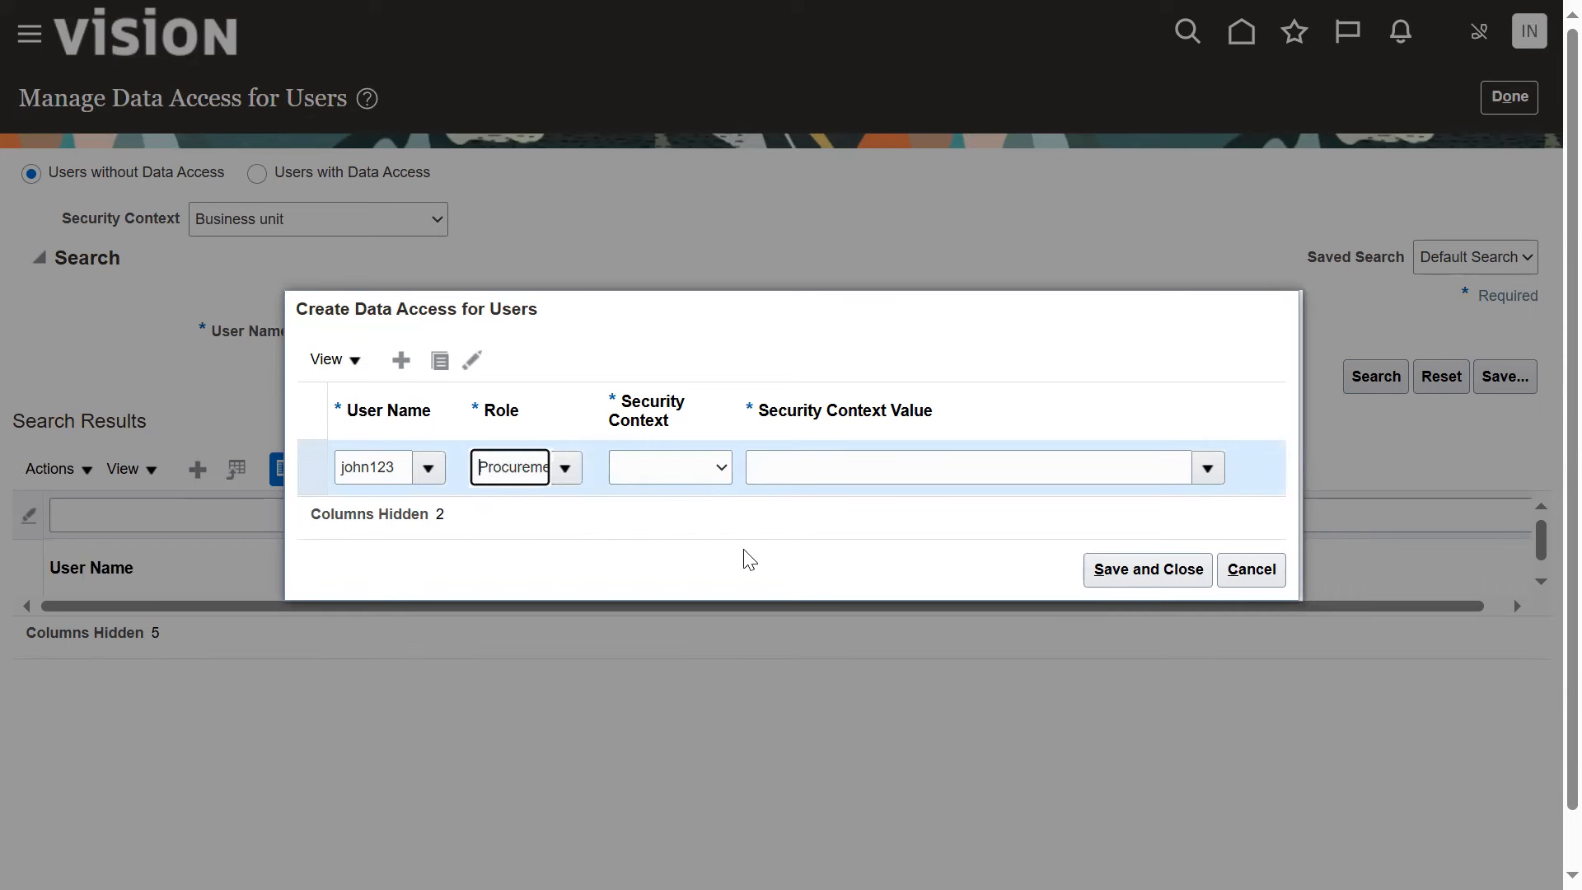
left_click(714, 468)
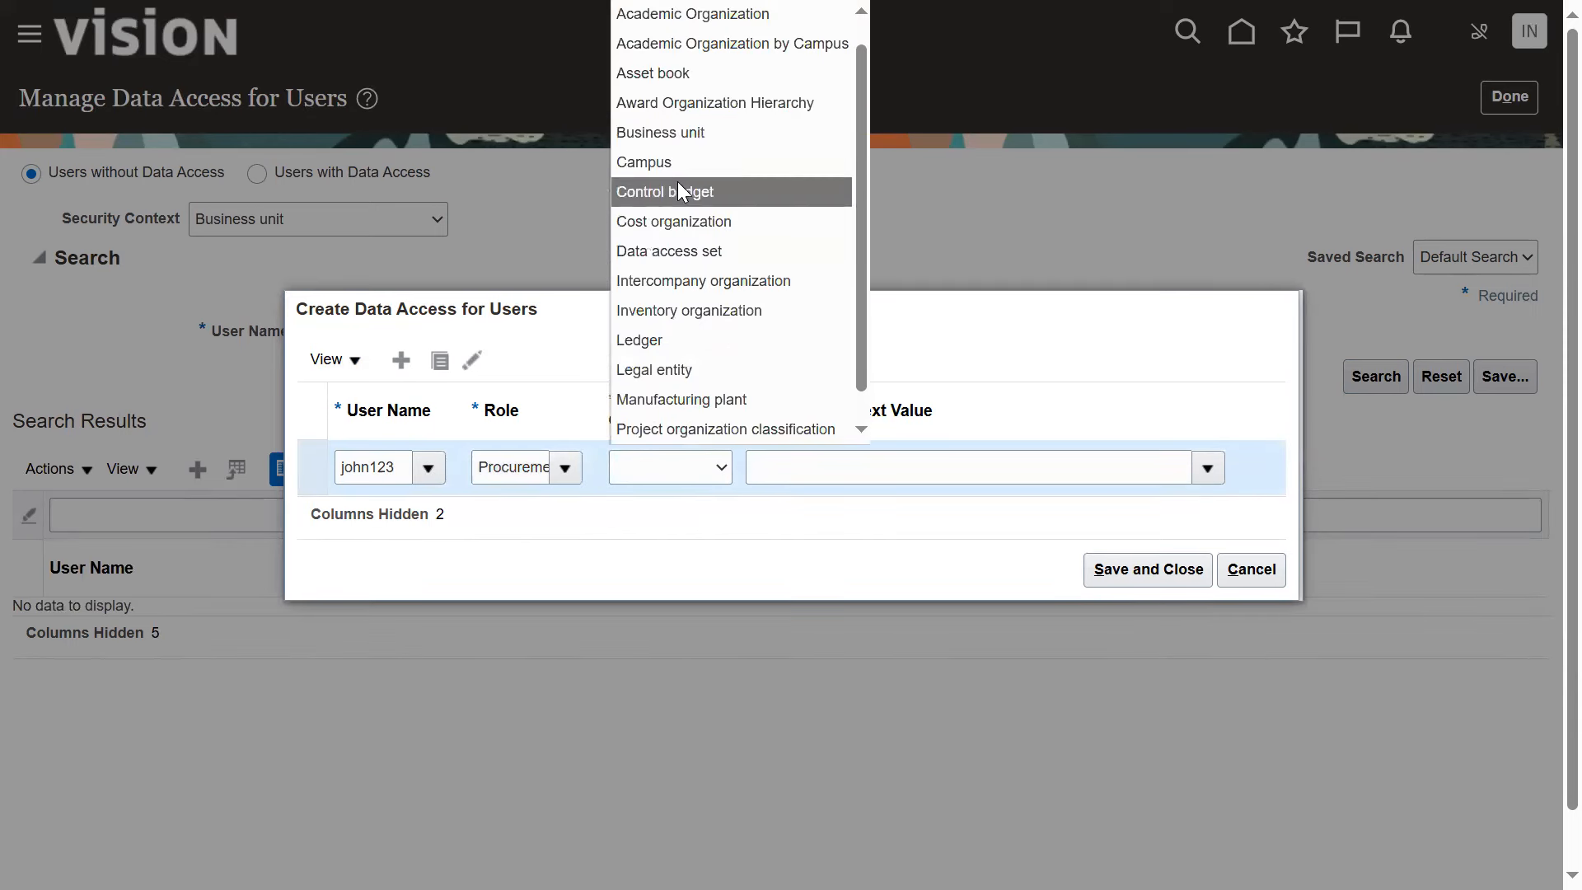
left_click(677, 131)
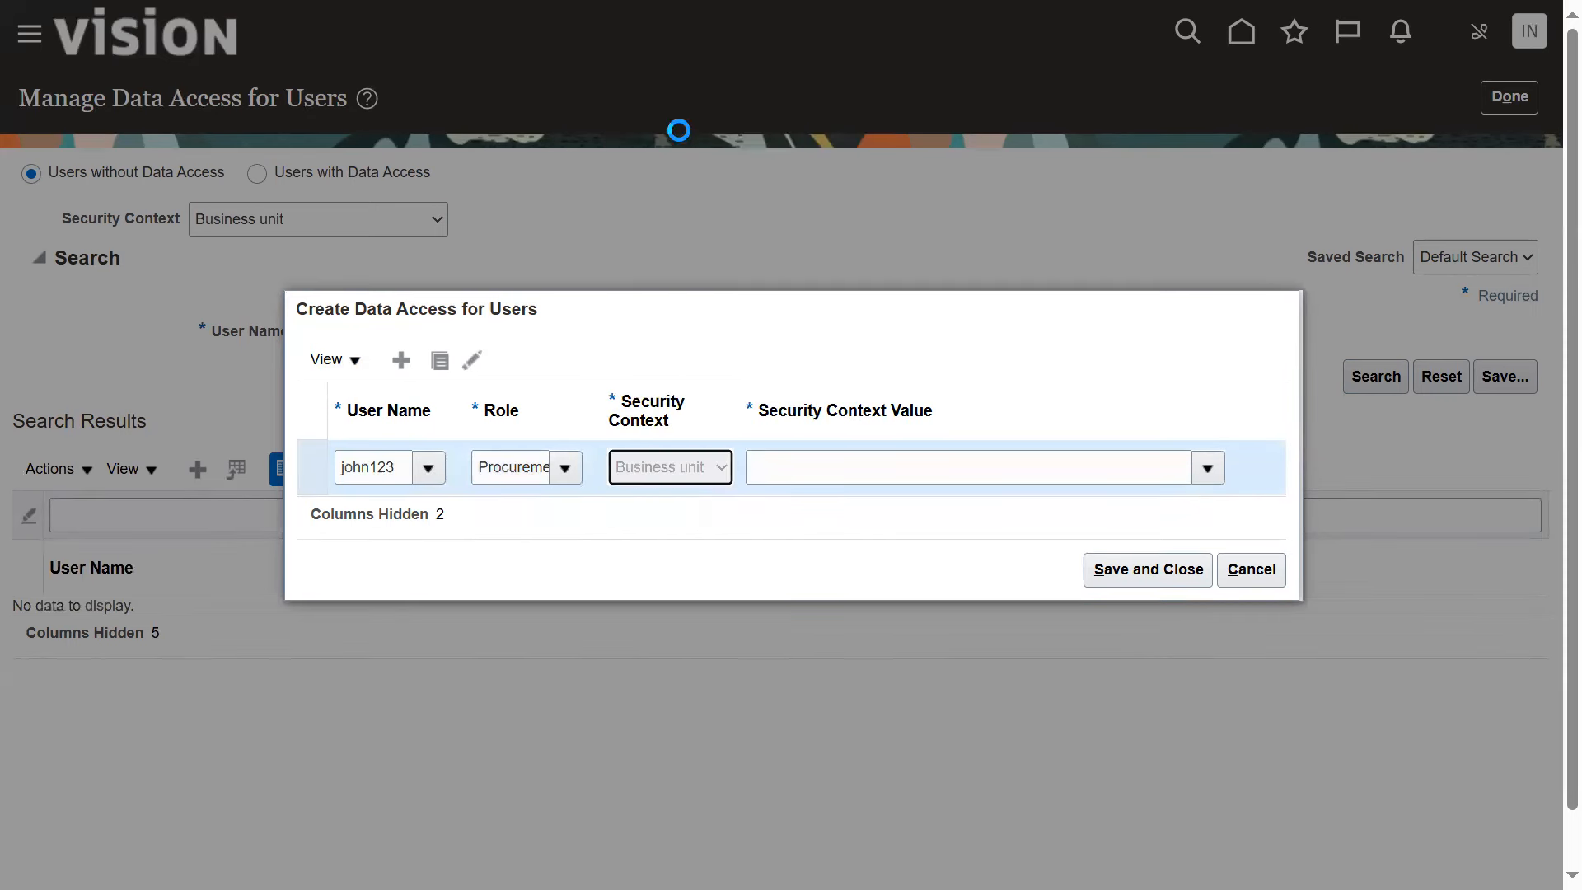
left_click(793, 454)
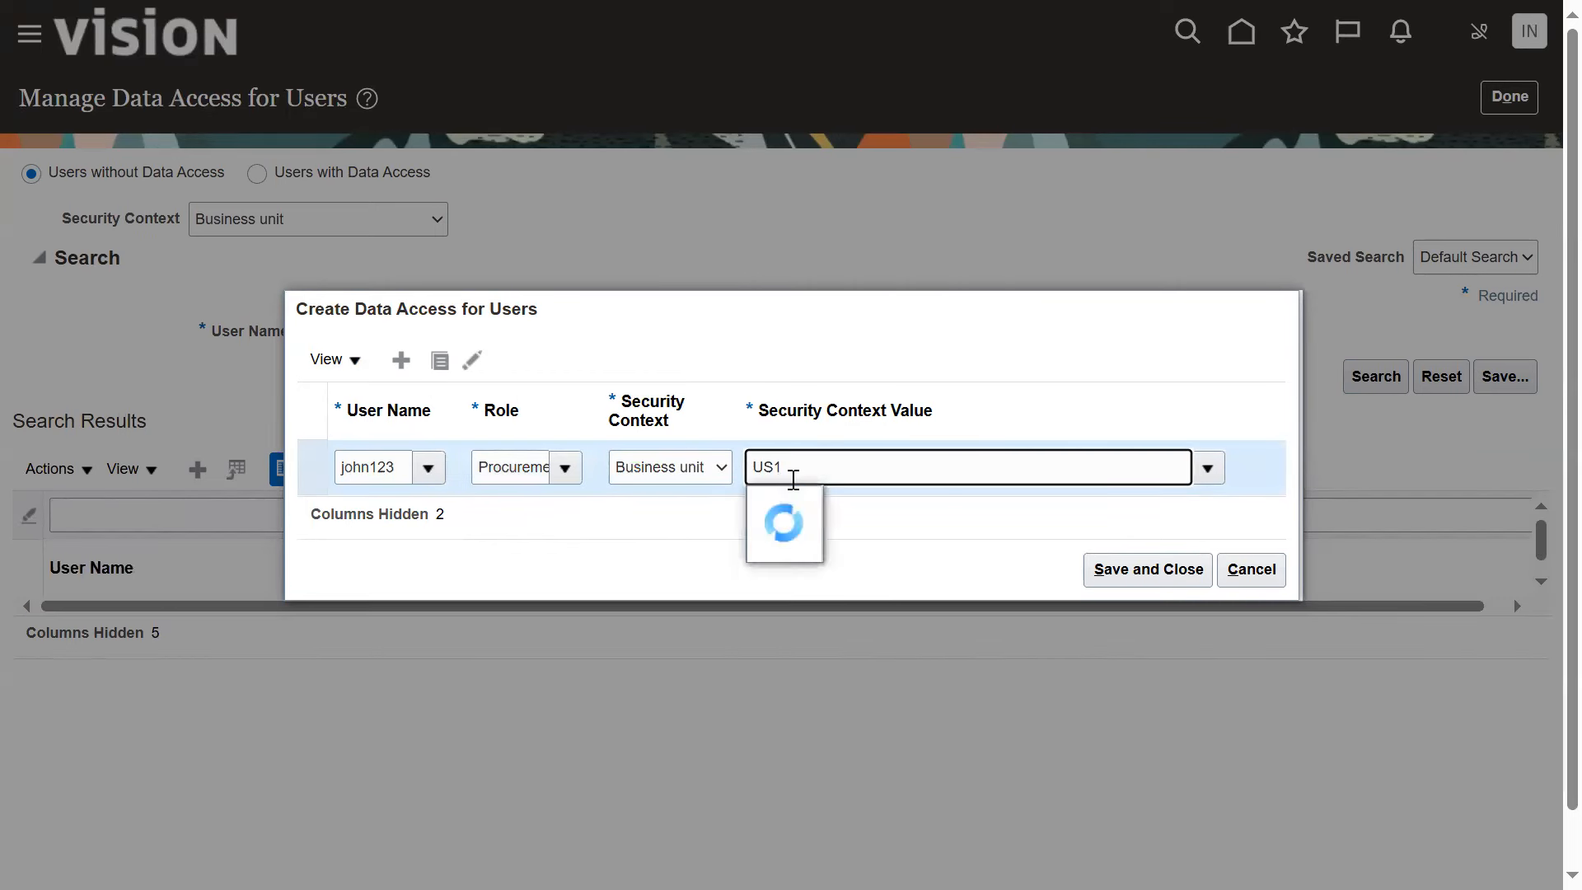
left_click(826, 502)
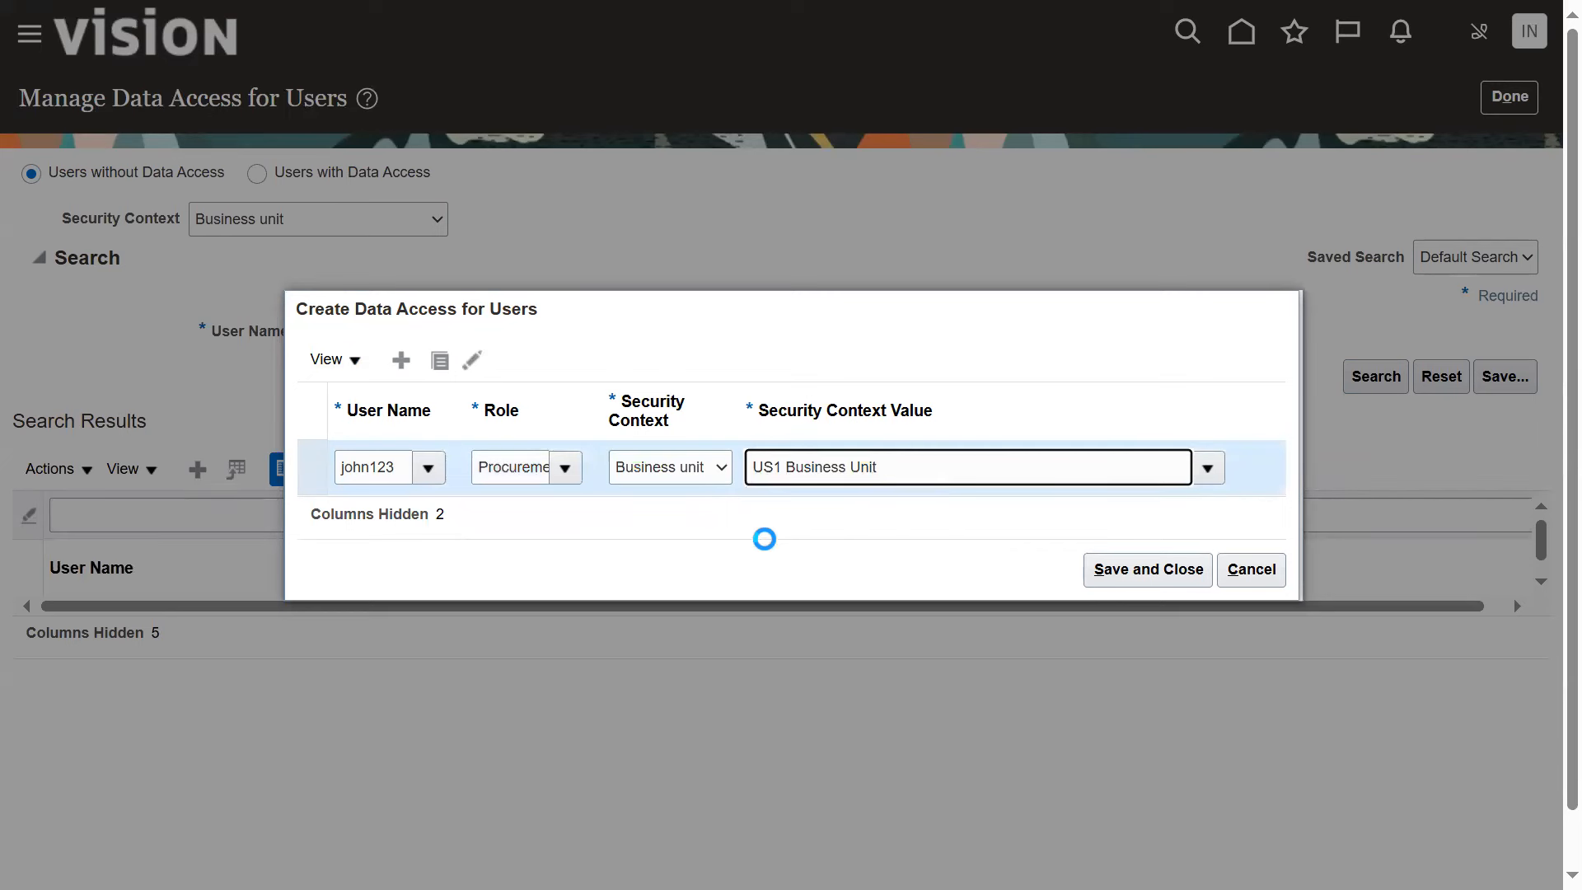
Duplicate the data access entry for business unit Ajay_BU, save both entries and finish the task
left_click(438, 362)
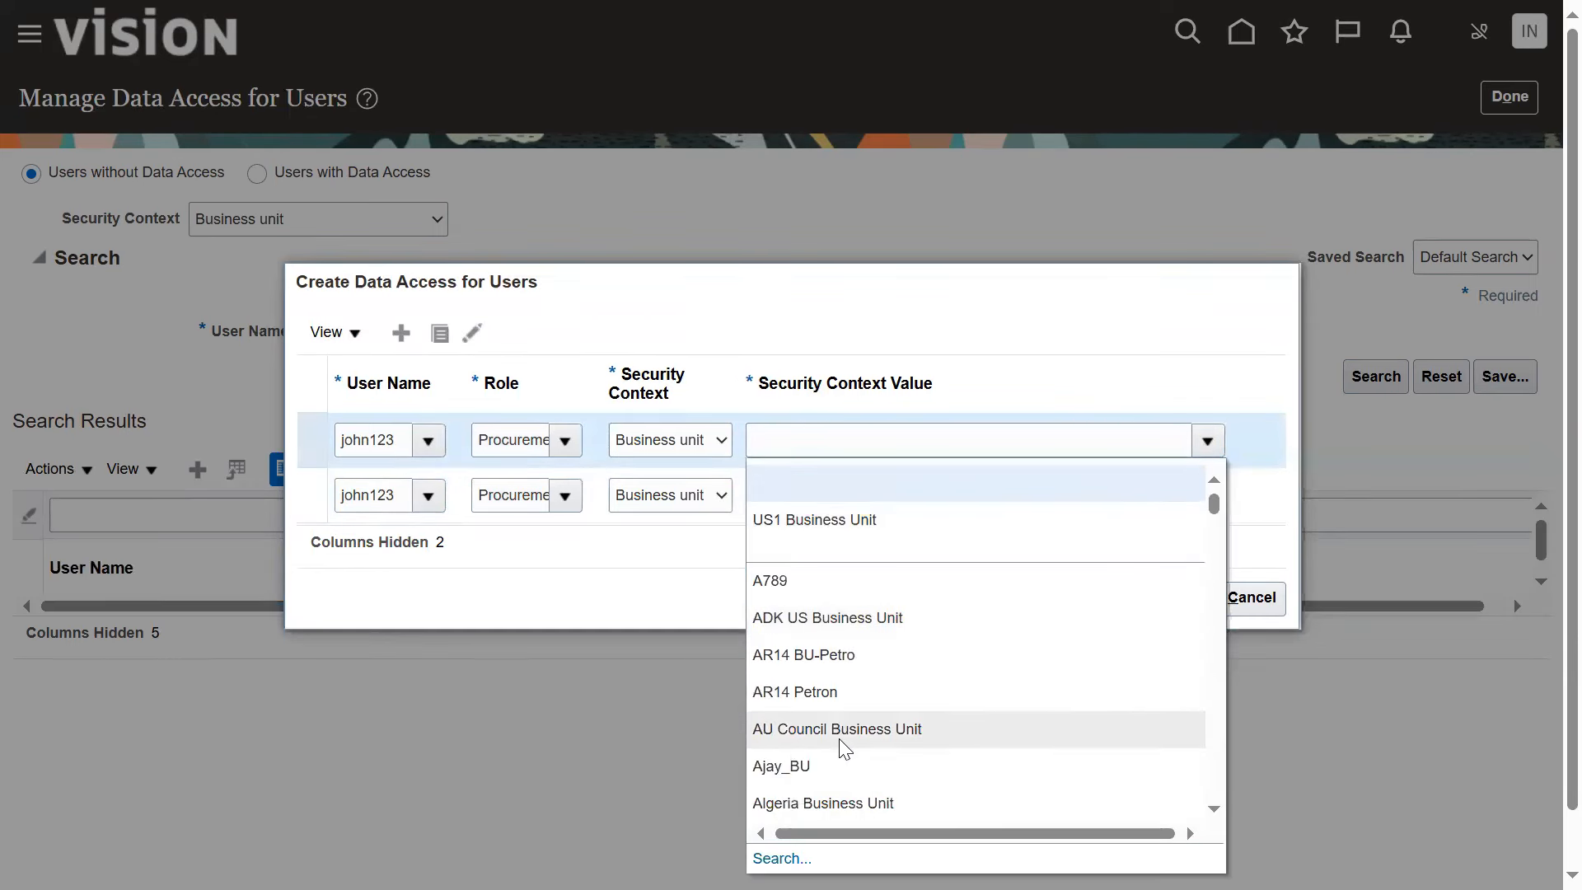
left_click(838, 762)
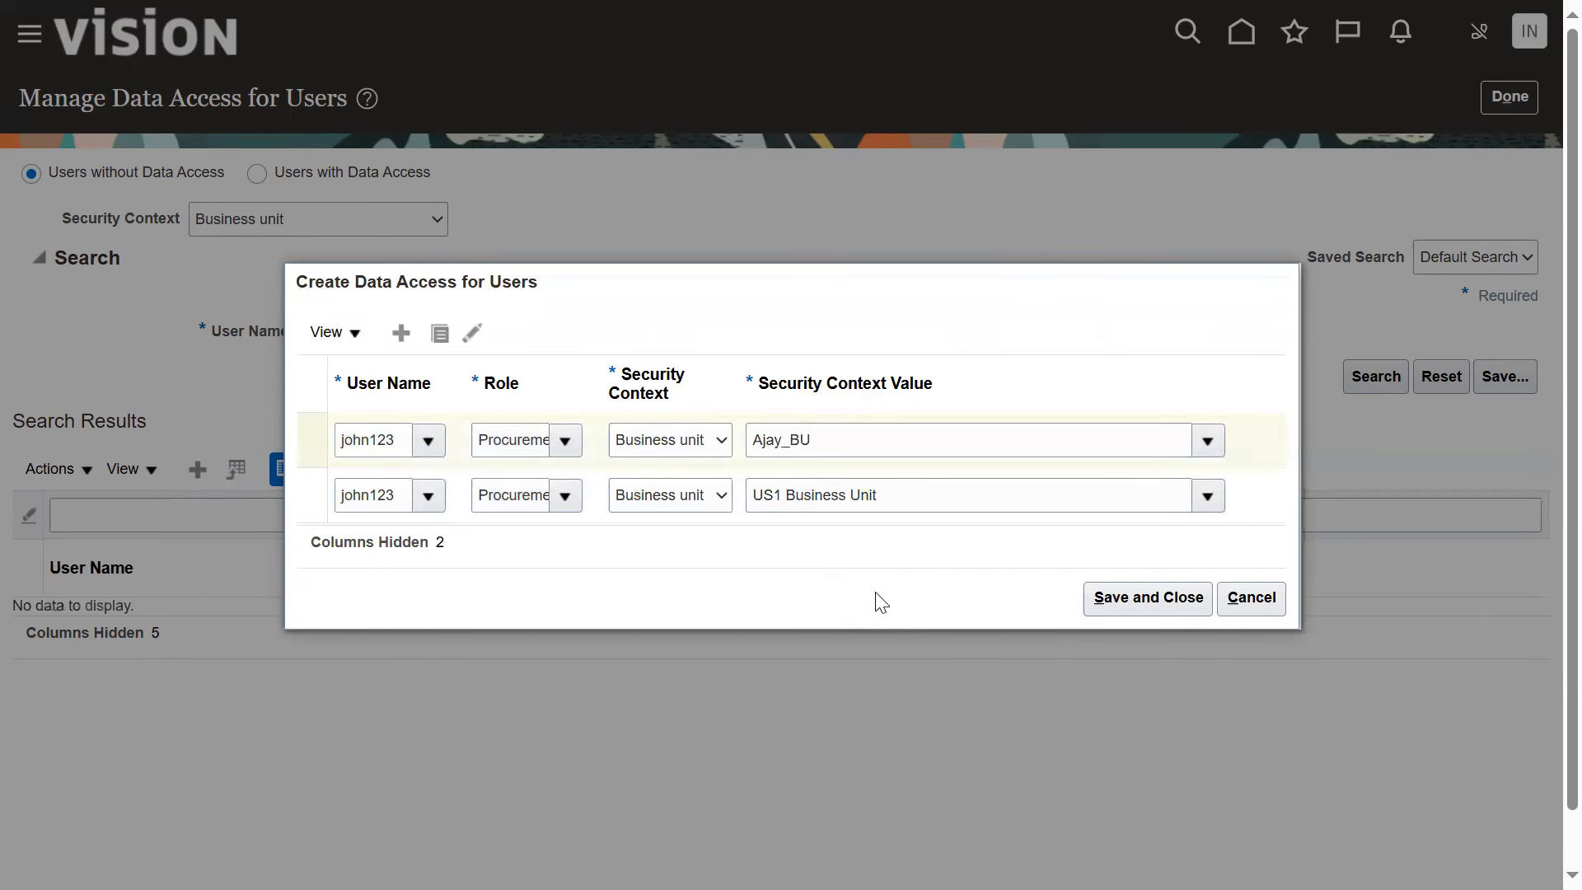
left_click(710, 441)
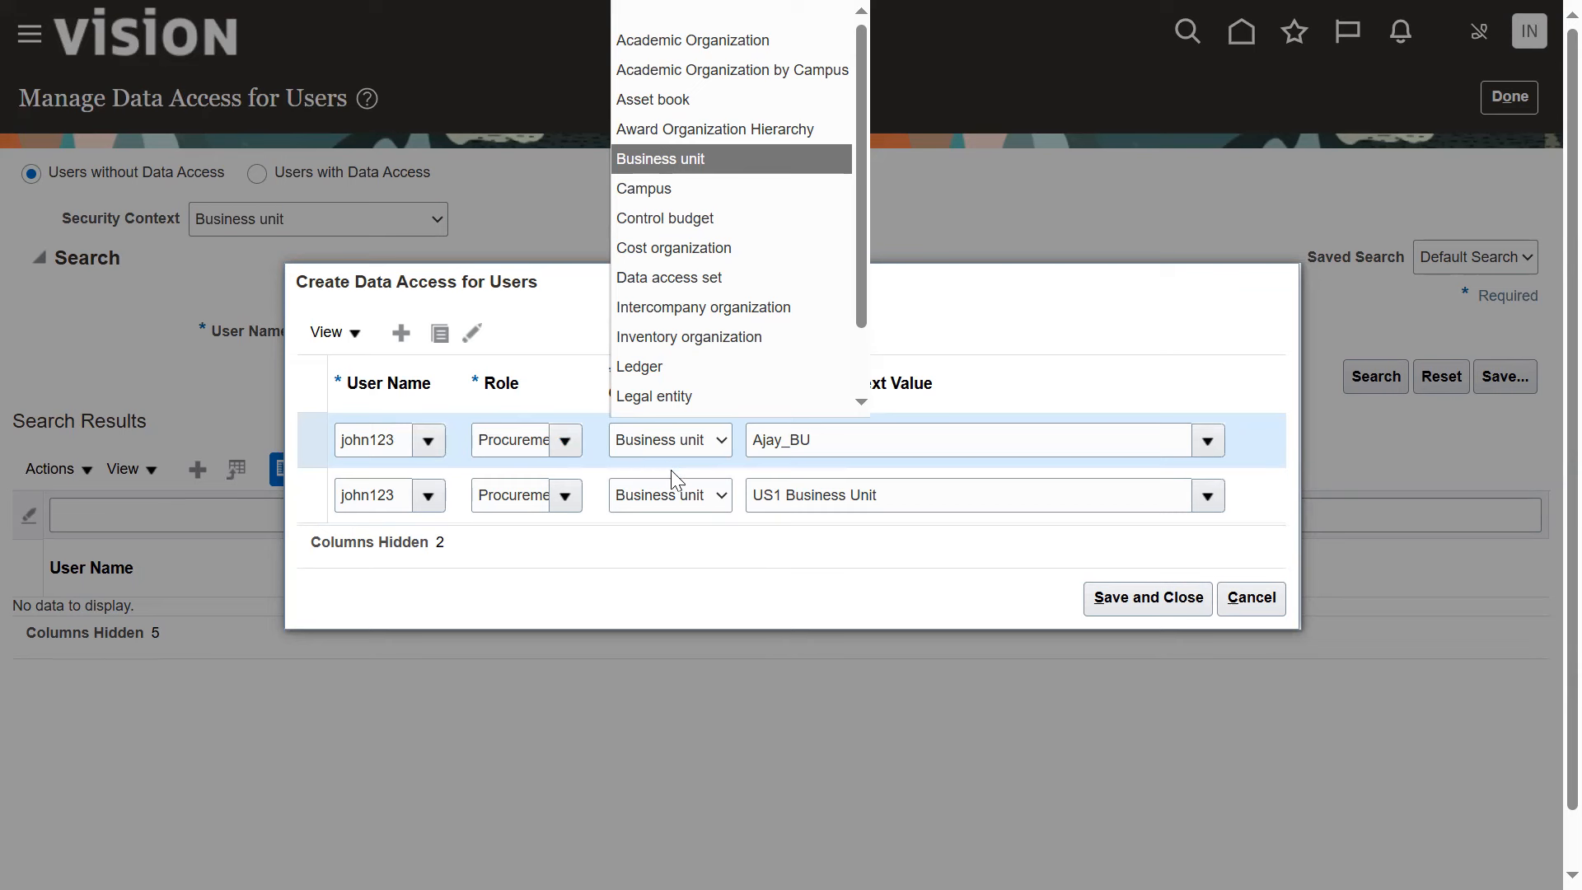
left_click(860, 581)
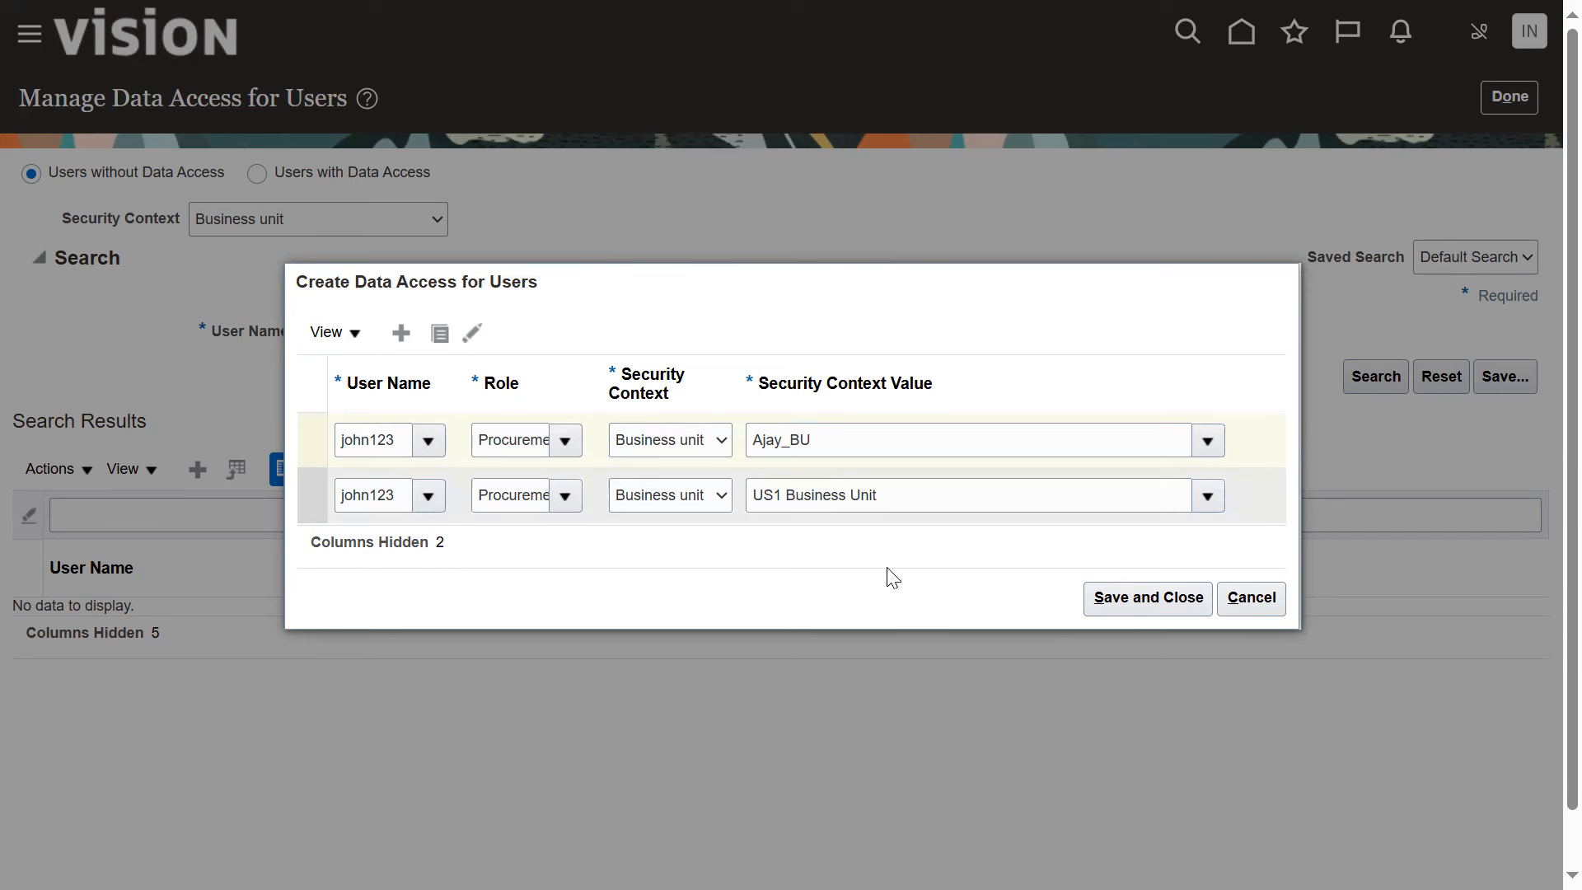
left_click(1125, 614)
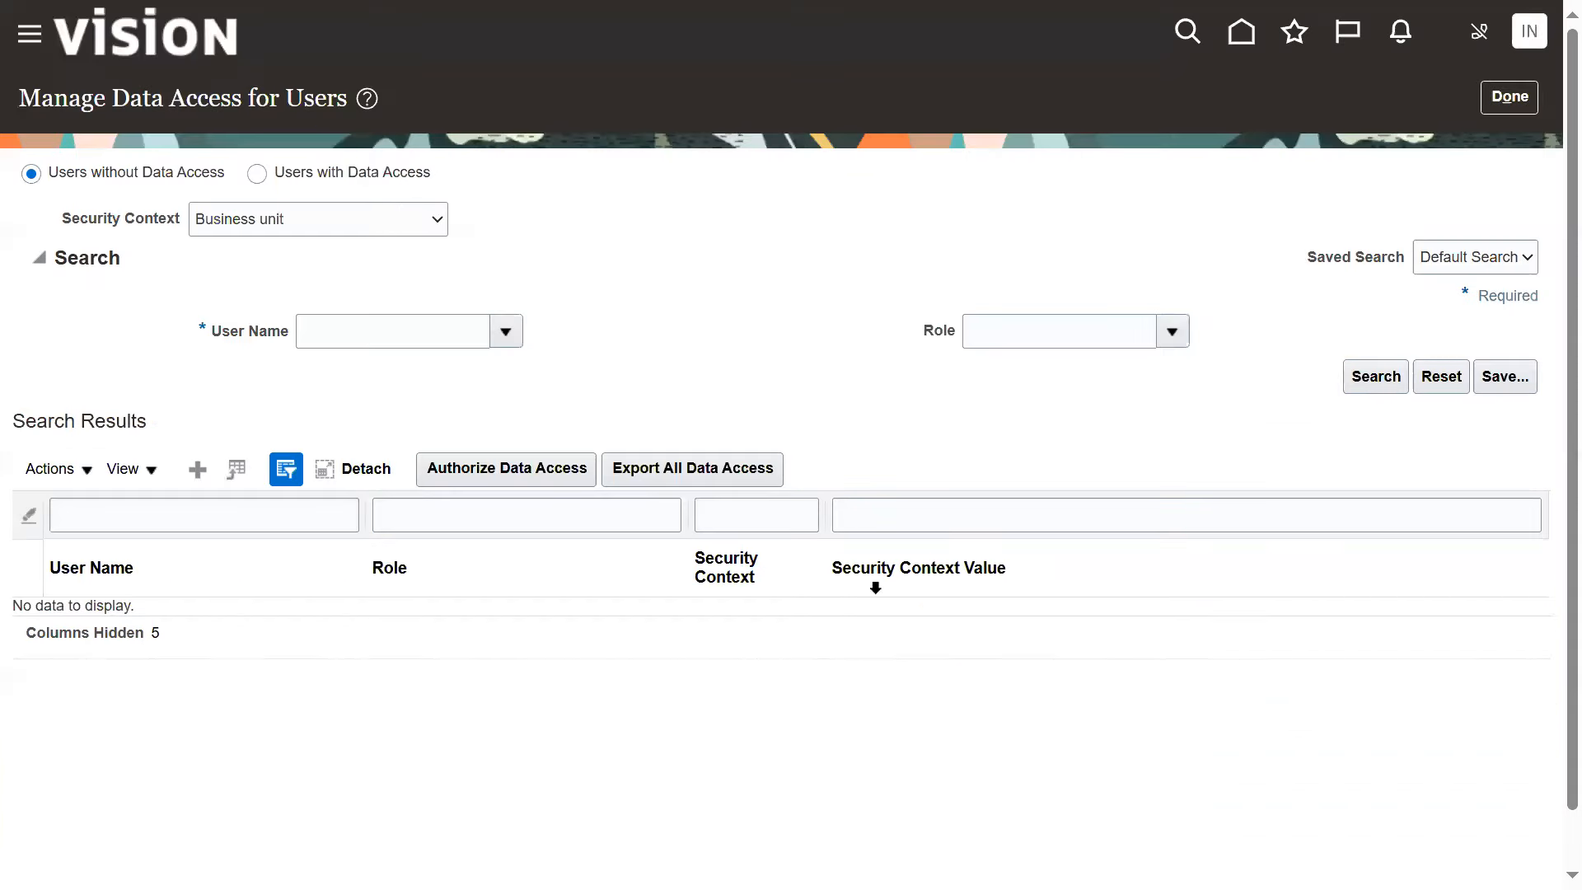
left_click(1508, 97)
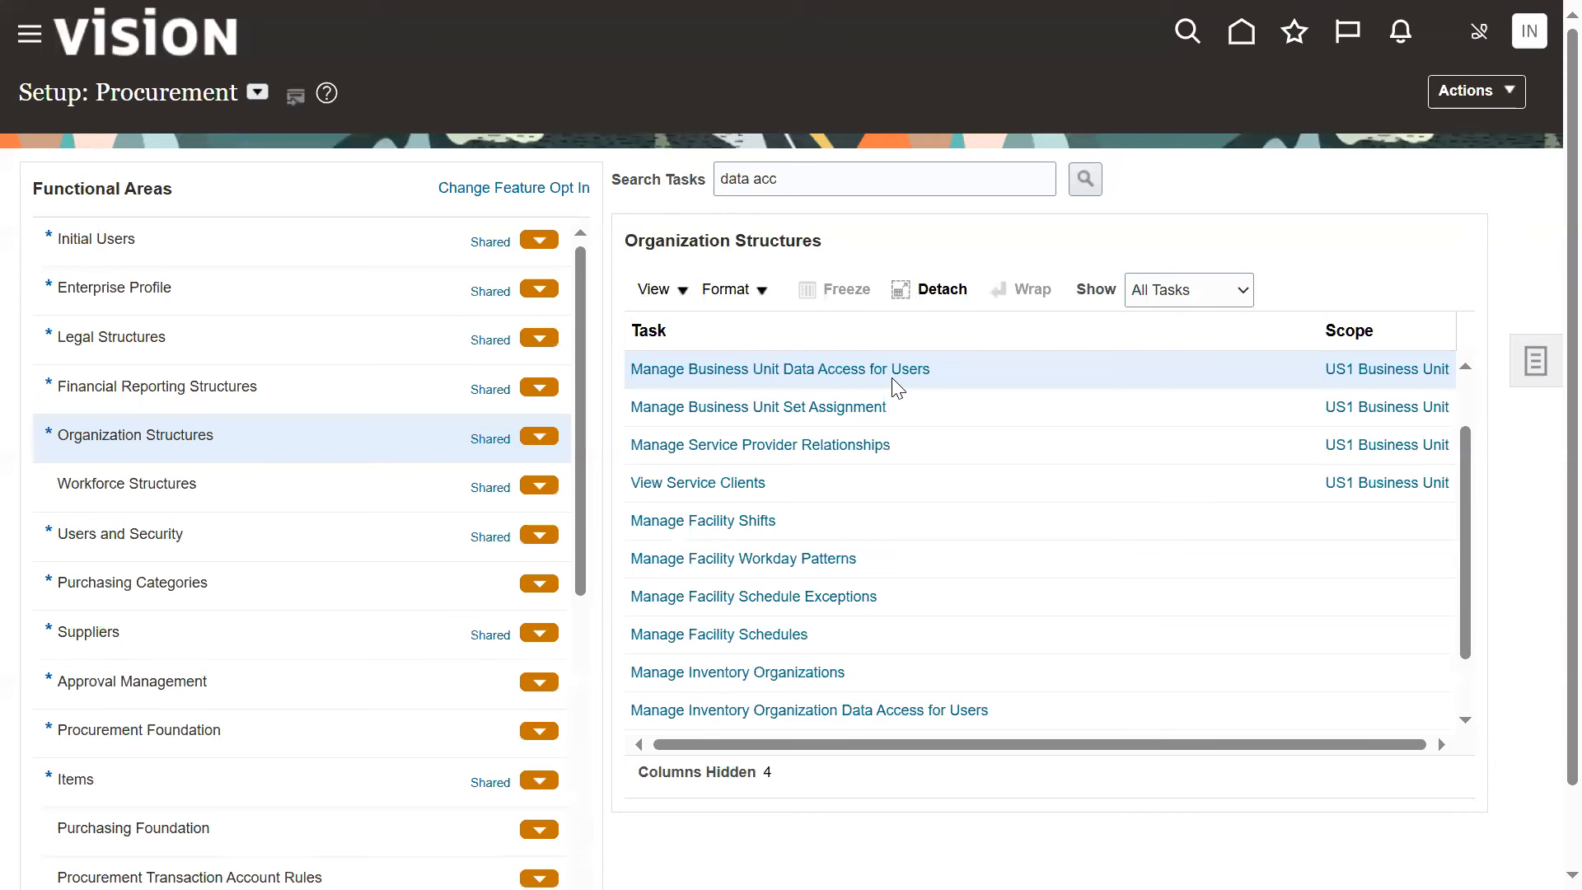
Submit the Run User and Roles Synchronization Process task from the Initial Users functional area
left_click(317, 236)
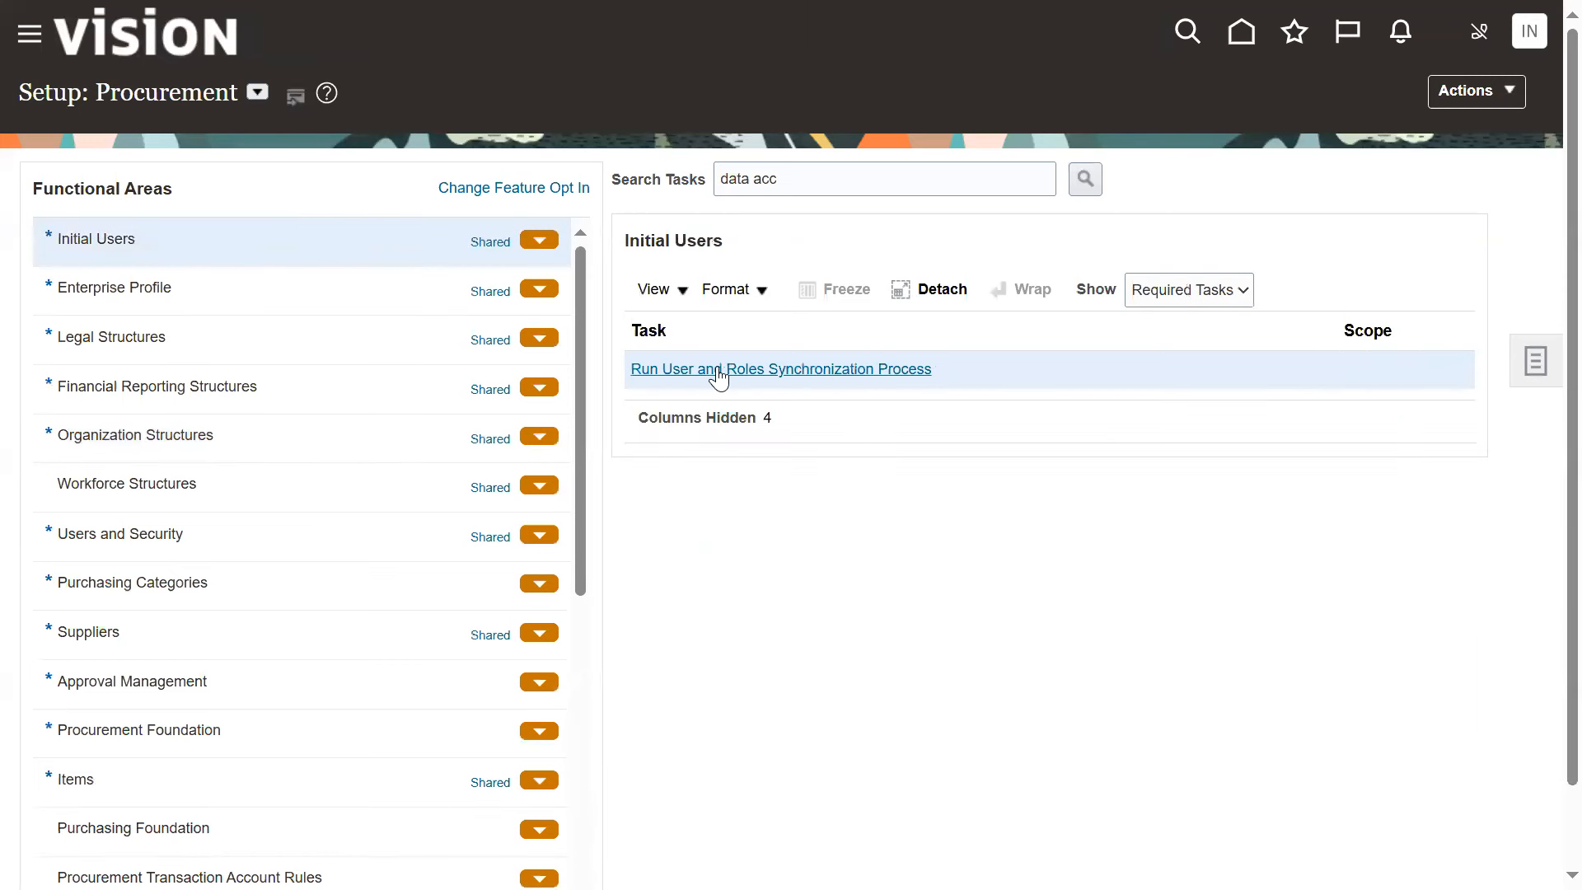
left_click(722, 375)
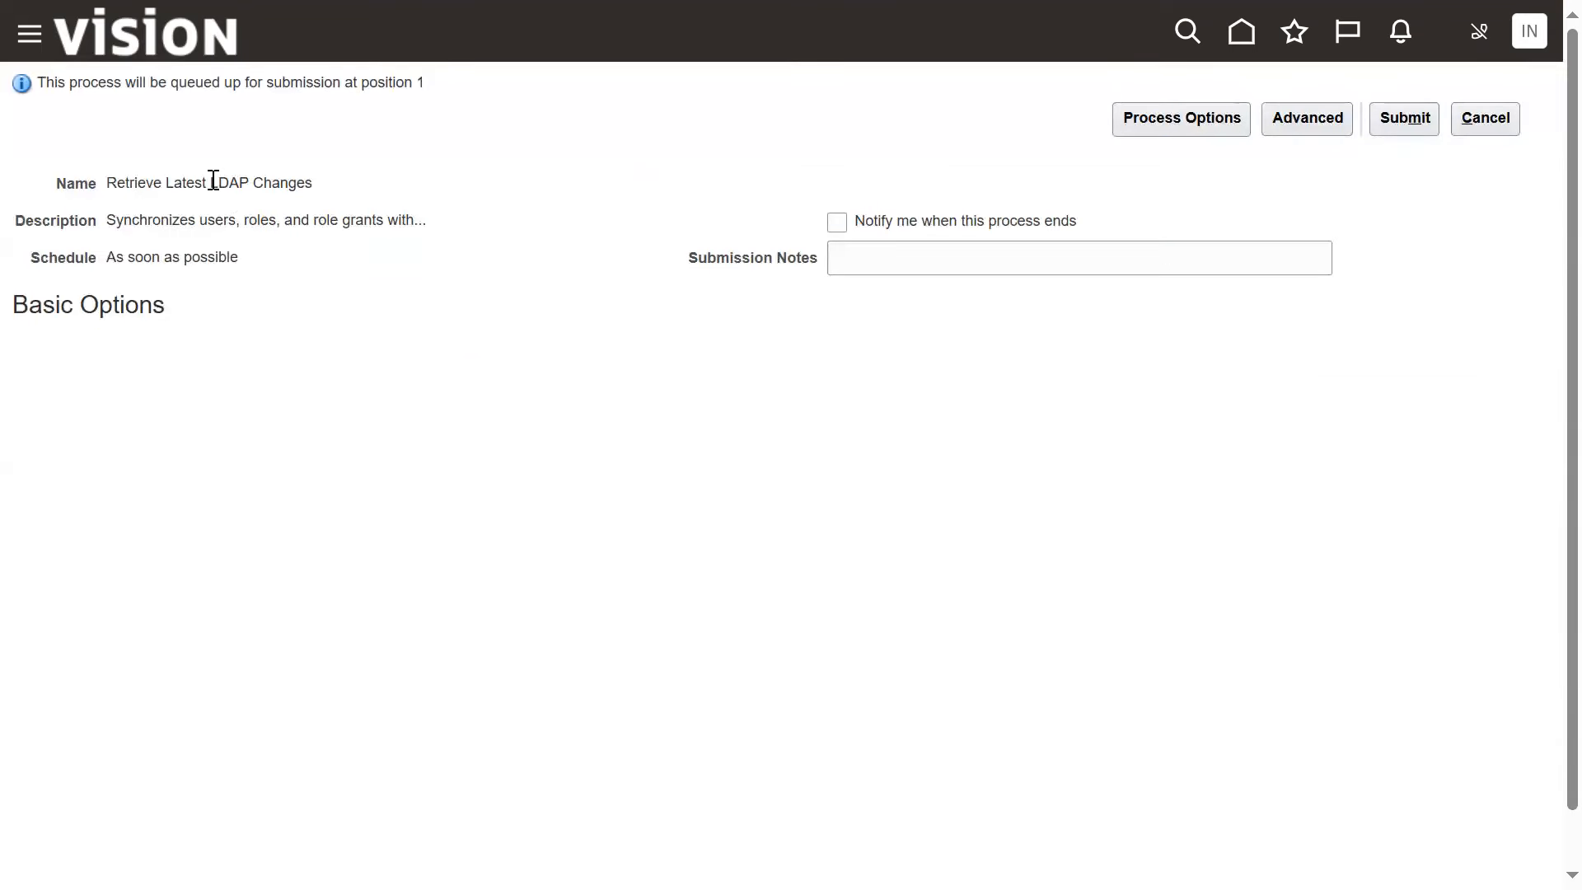
left_click_drag(207, 180, 252, 180)
left_click(1390, 123)
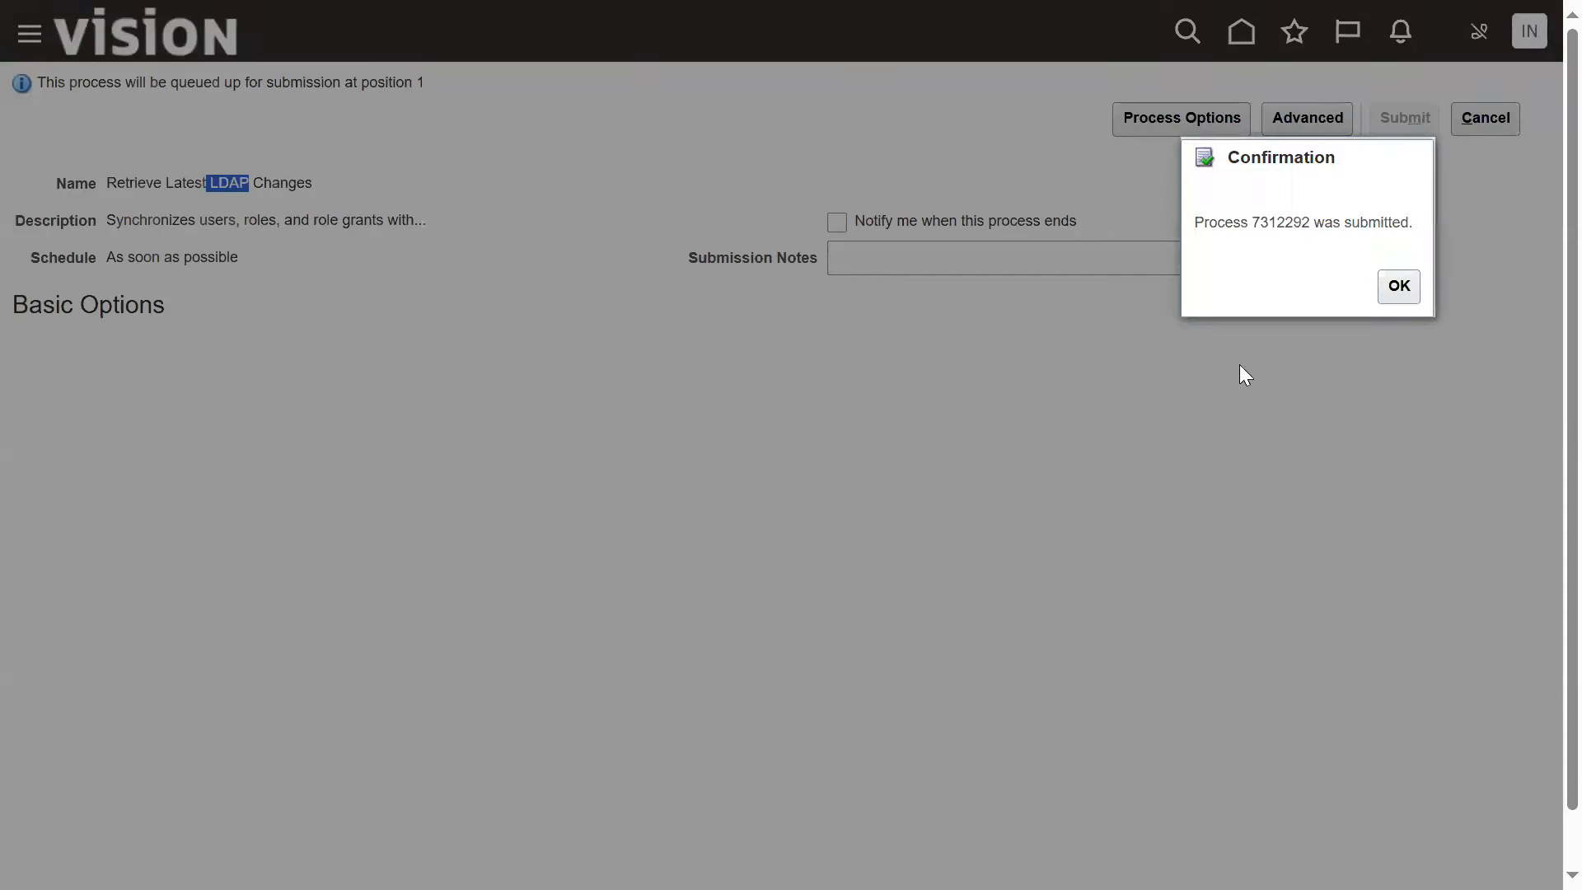
left_click(1399, 288)
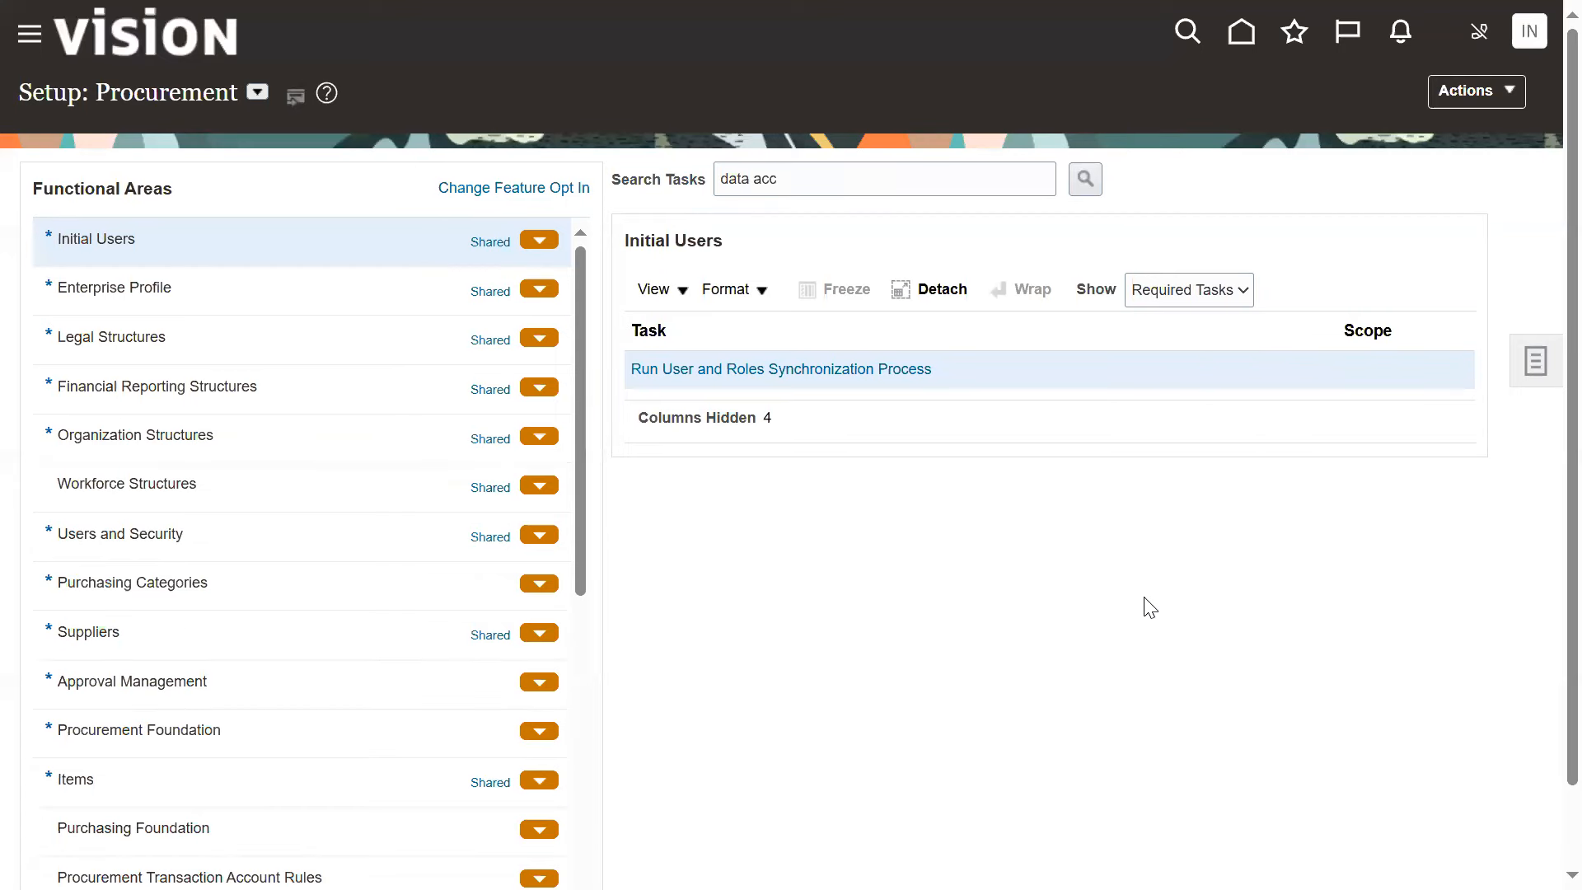
Sign out of the current account, and review the application access and database access notes in Notepad++
left_click(1530, 49)
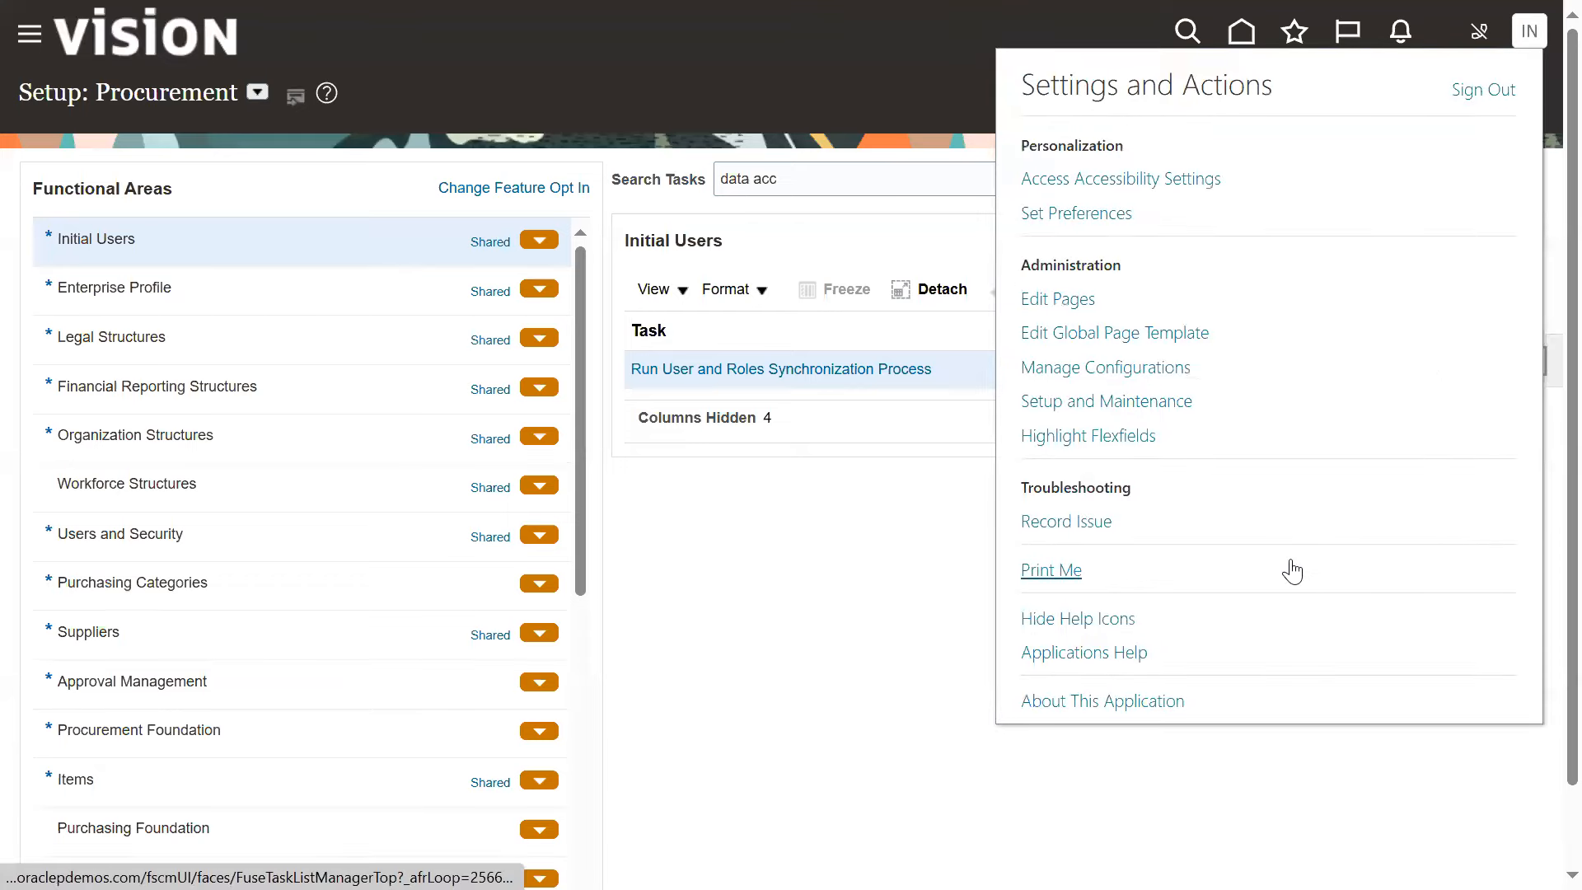
key("alt+Tab")
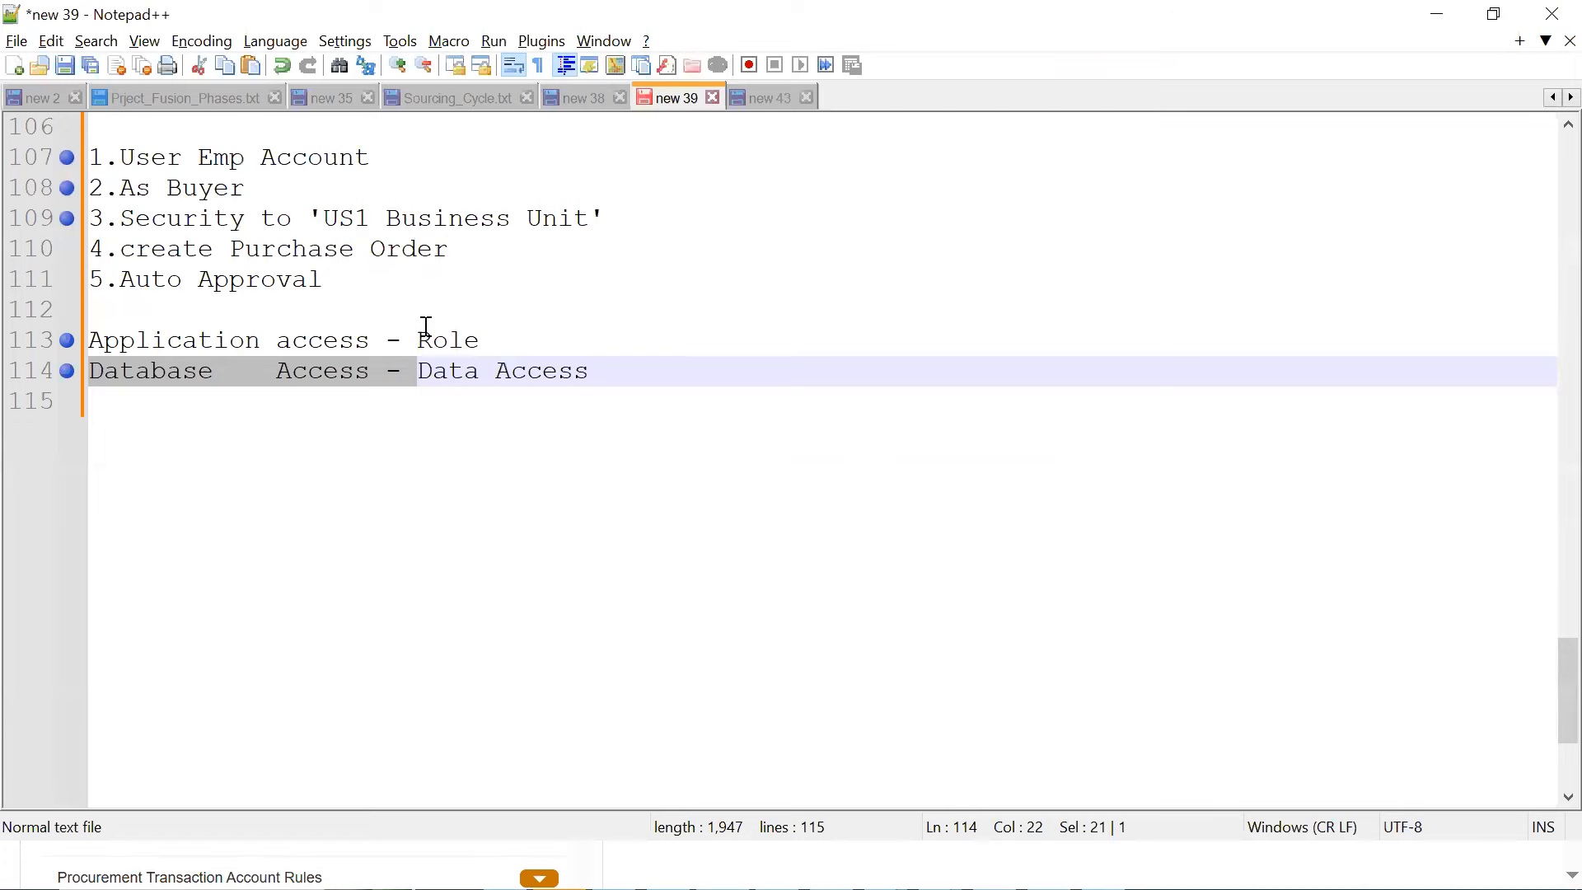
left_click(420, 338)
left_click_drag(91, 339, 642, 370)
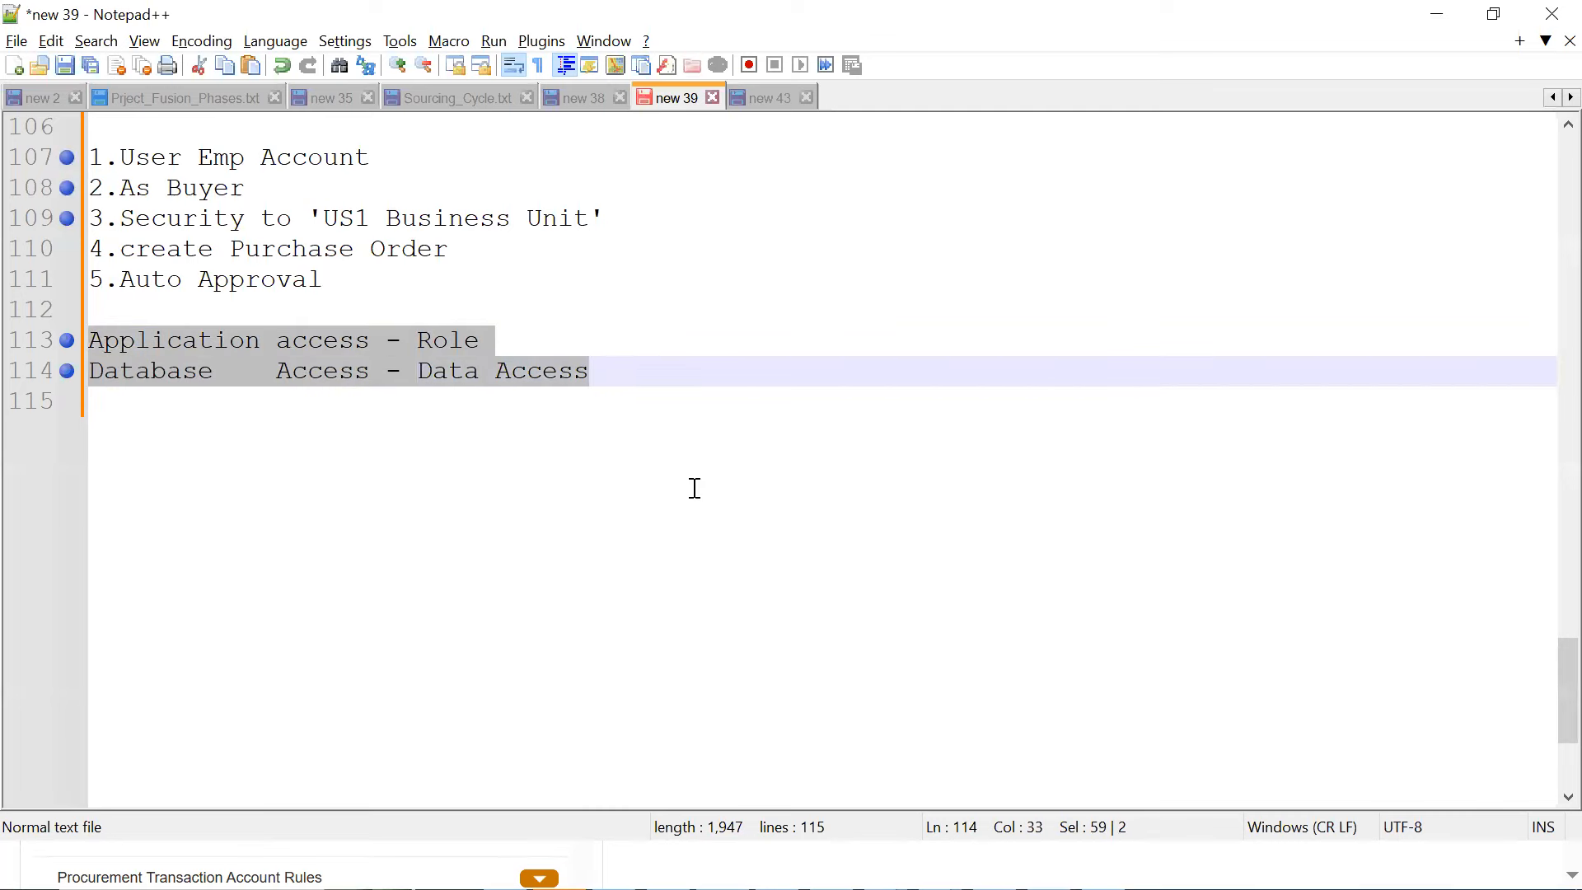
key("alt+Tab")
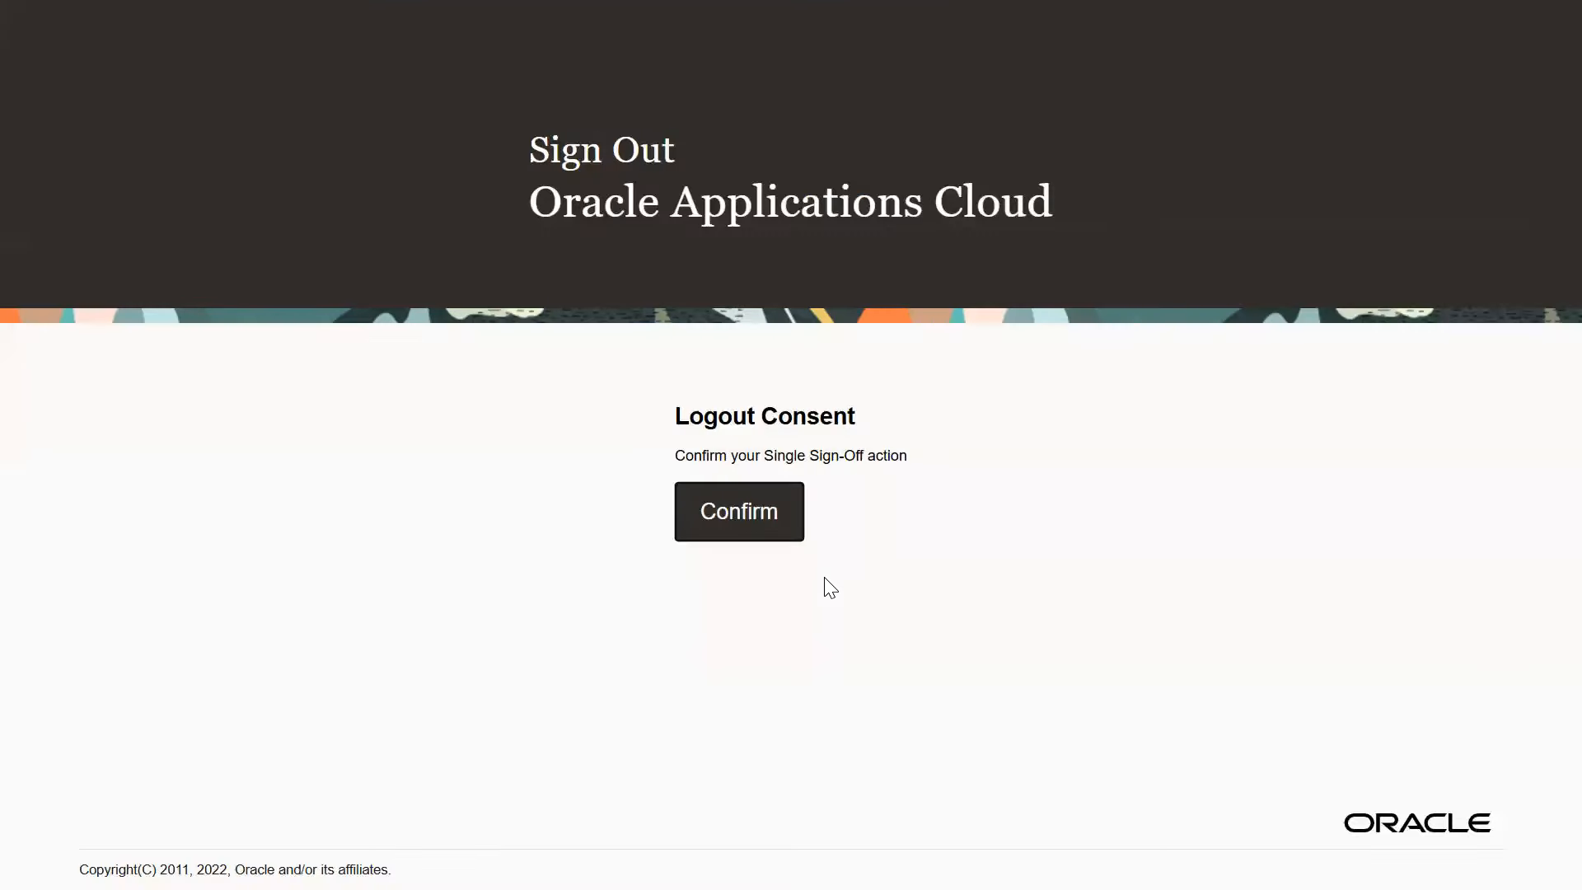
left_click(764, 504)
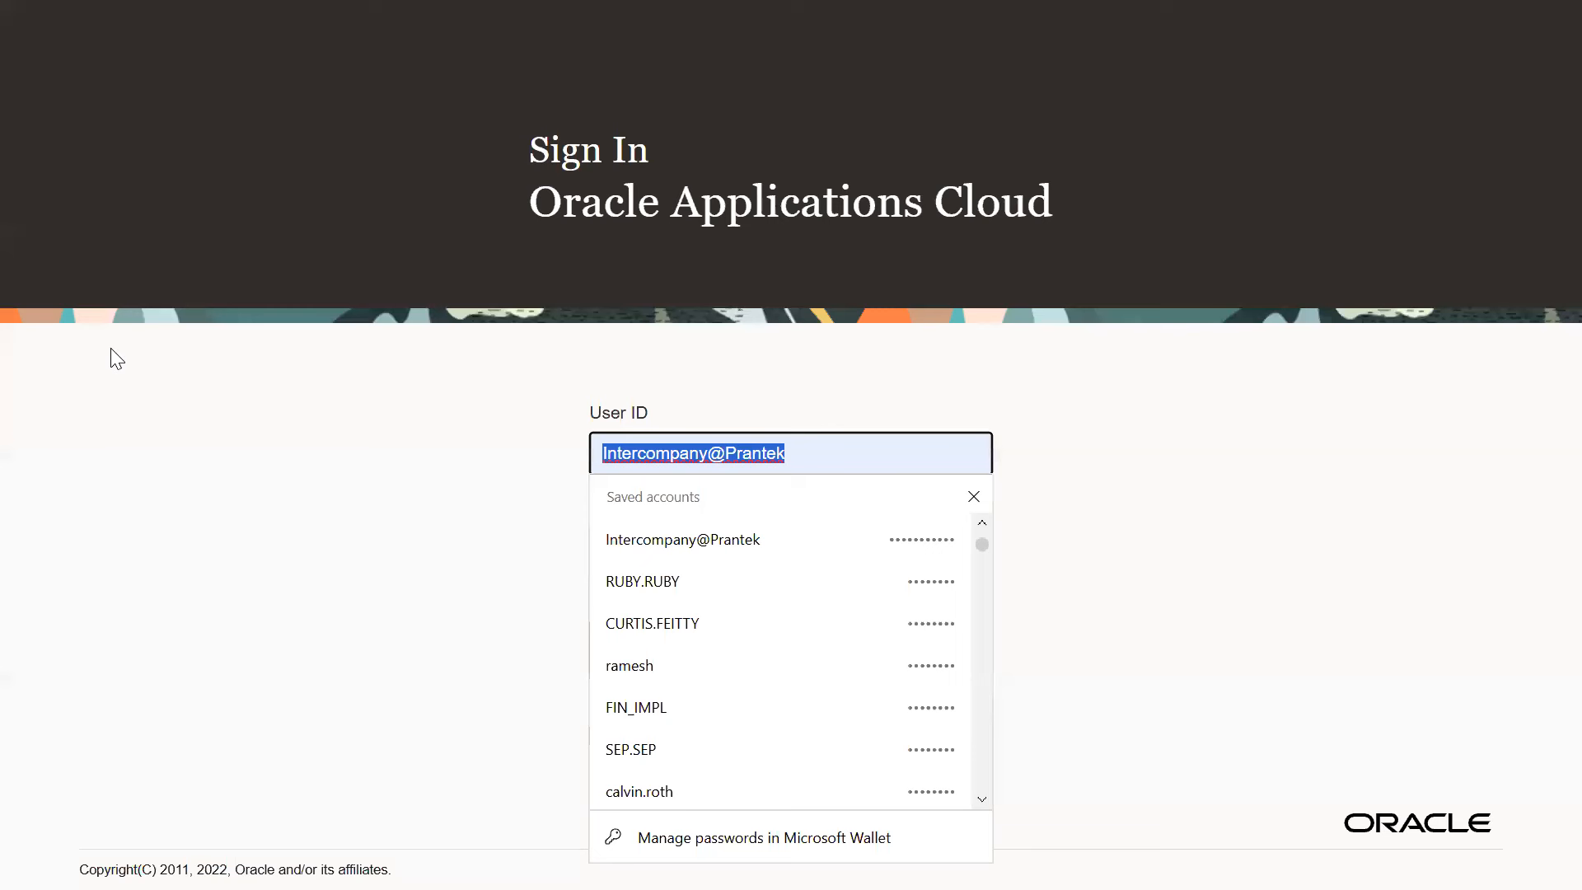
Sign in with the buyer's saved user ID and password
type("jo")
left_click(683, 538)
left_click(655, 654)
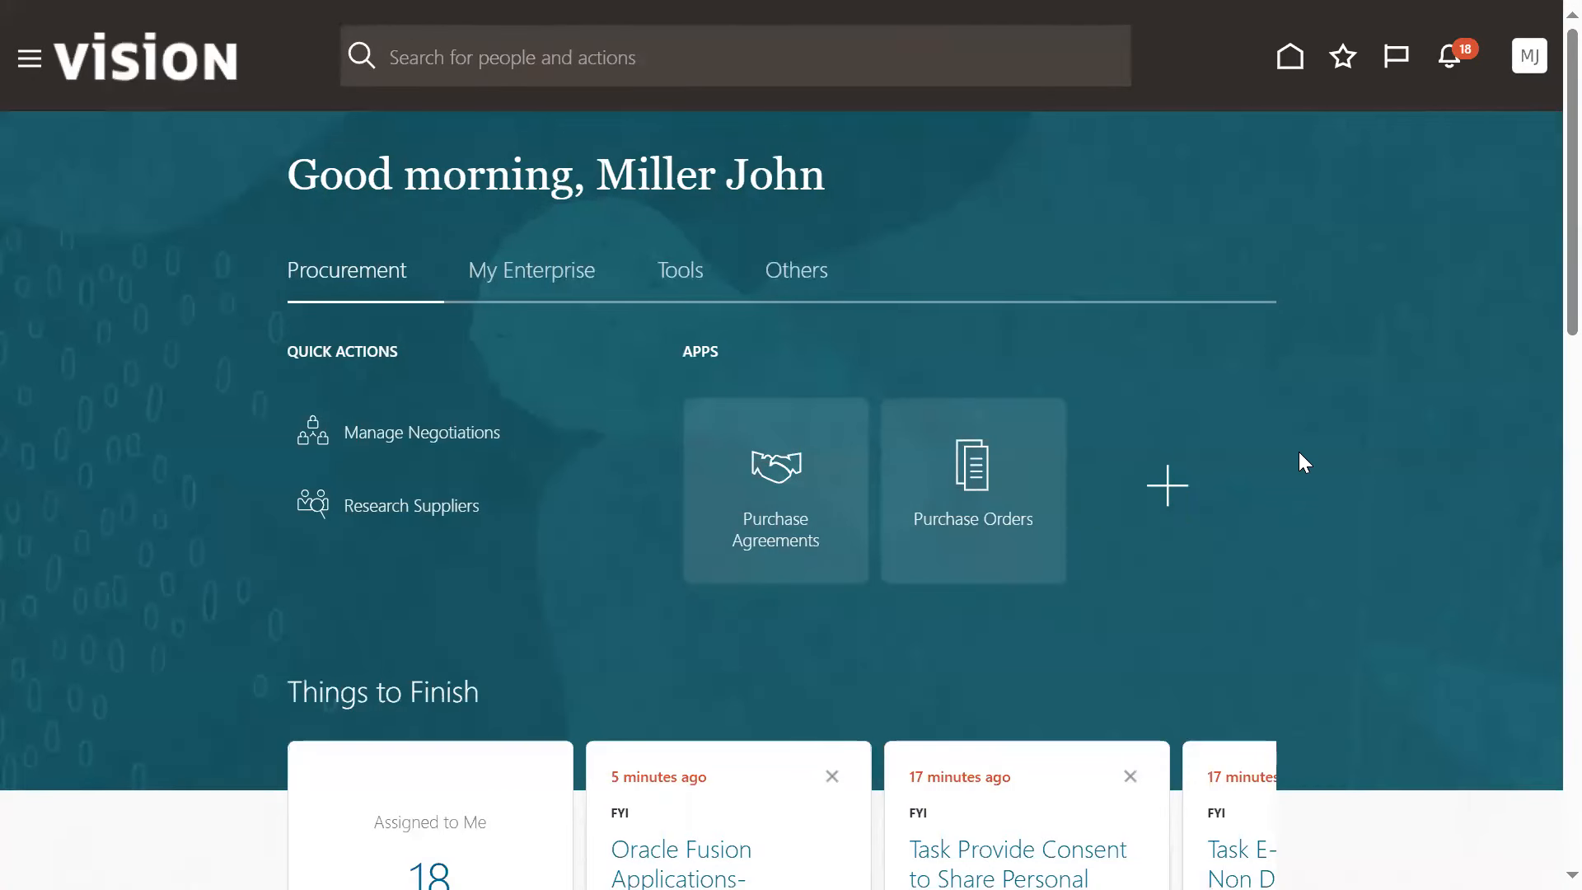
Open the Purchase Orders work area and create an order for supplier Advanced Corp
left_click(1195, 483)
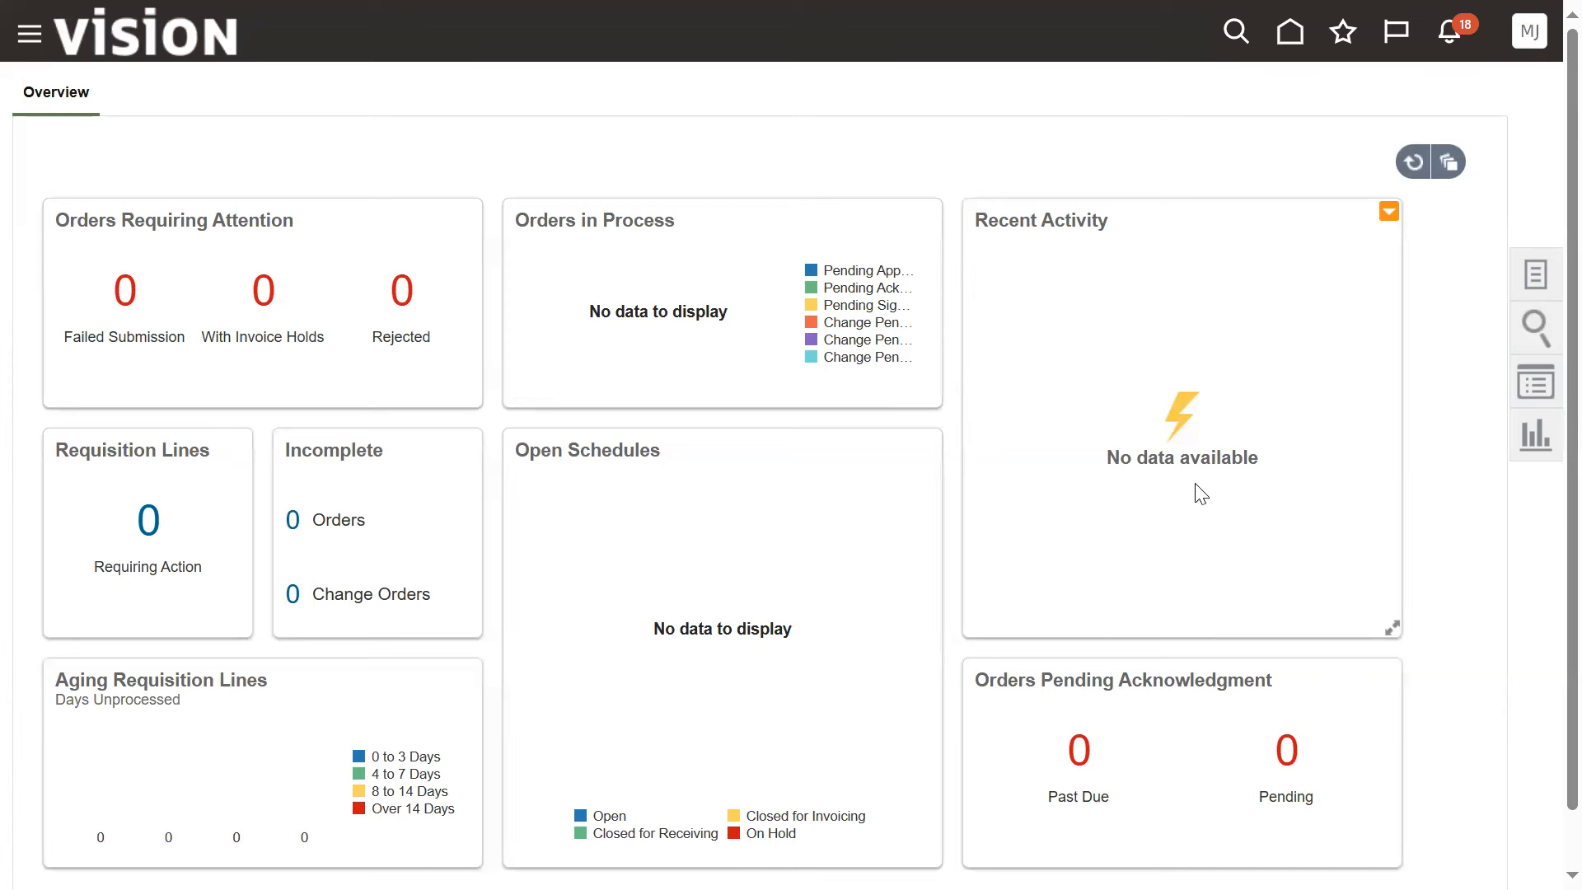
left_click(1537, 272)
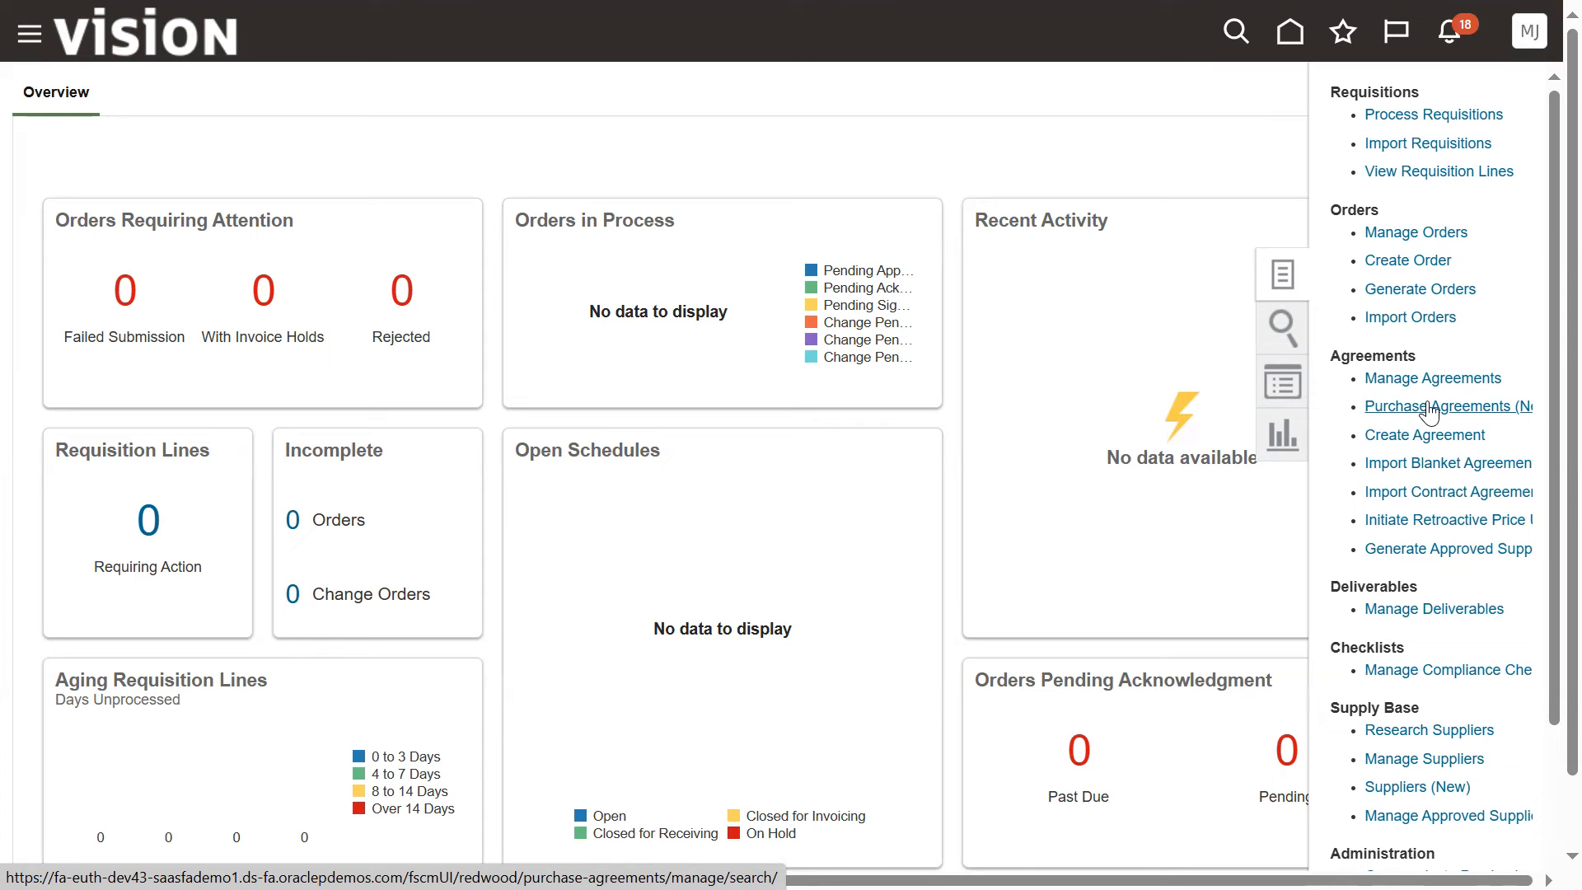
left_click(1377, 261)
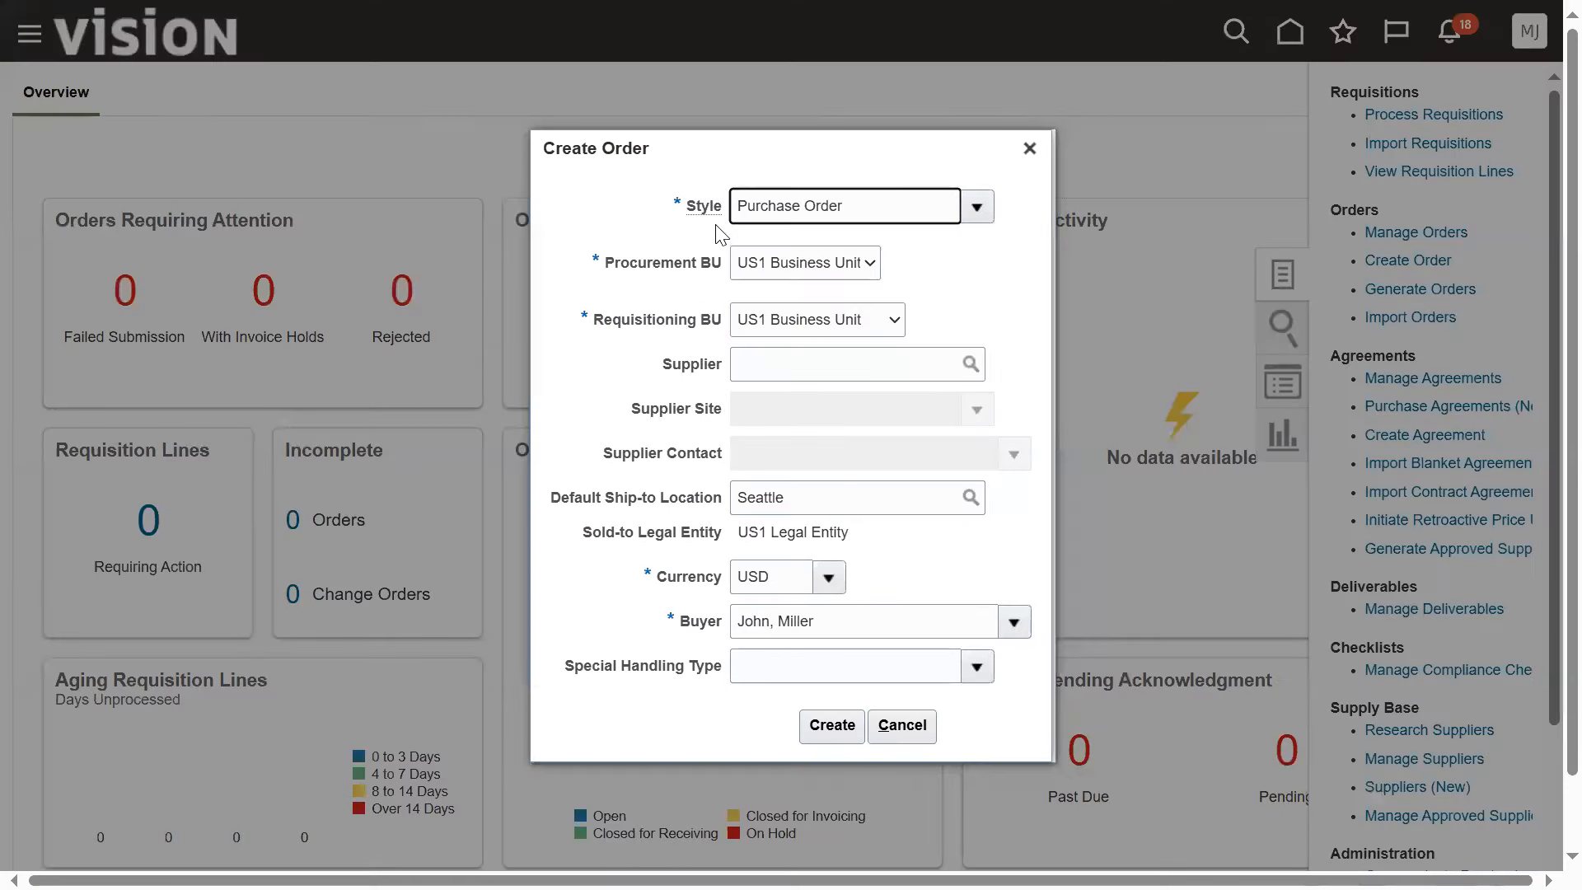
left_click(795, 378)
type("ADVA")
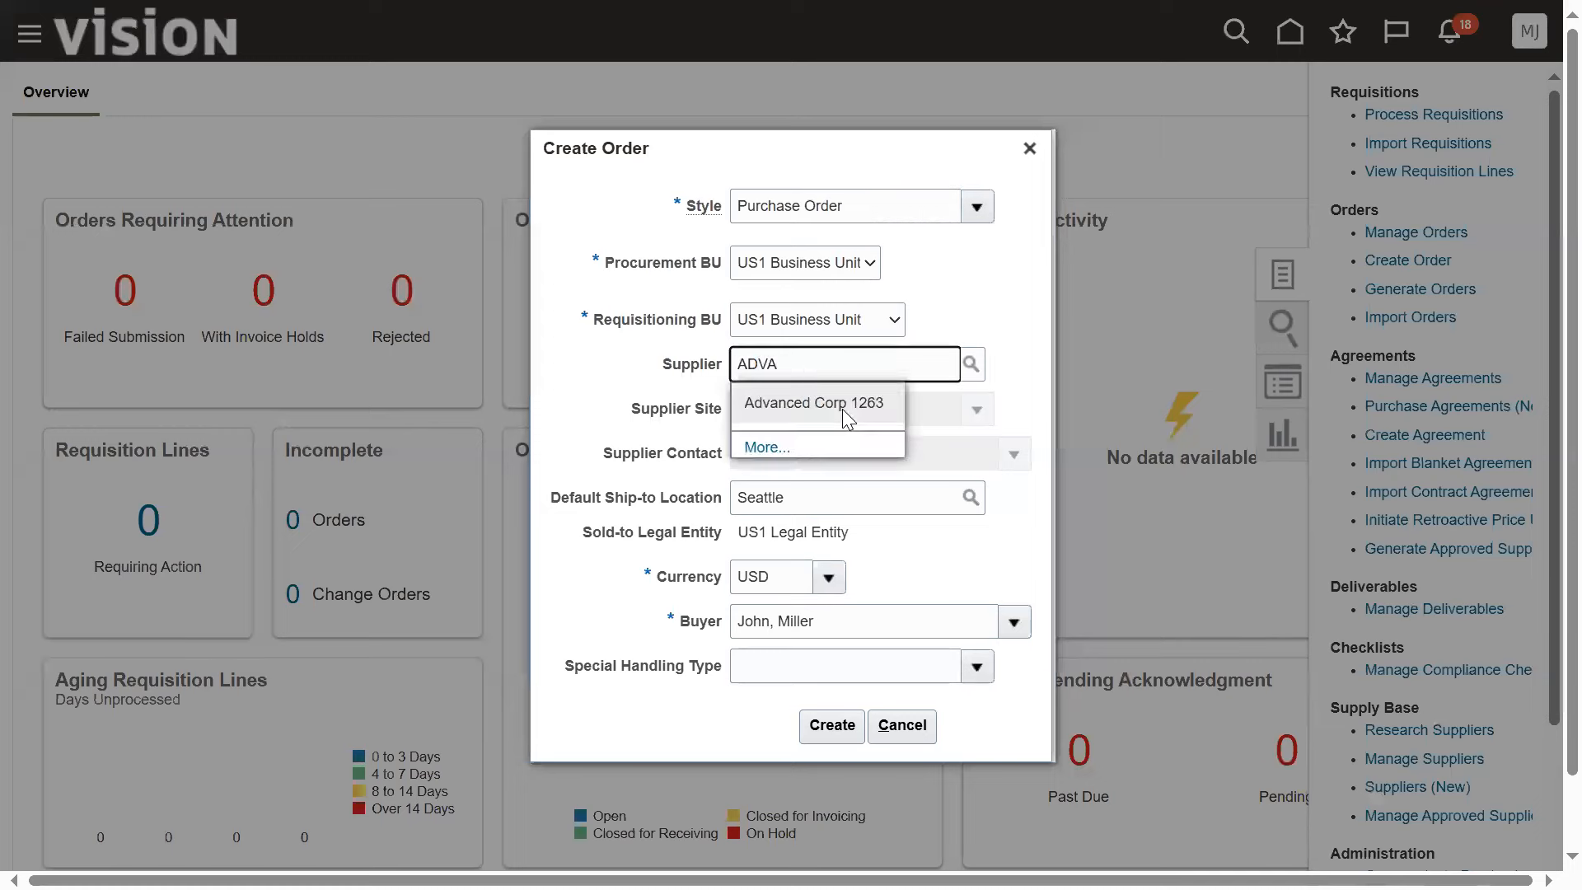
left_click(840, 405)
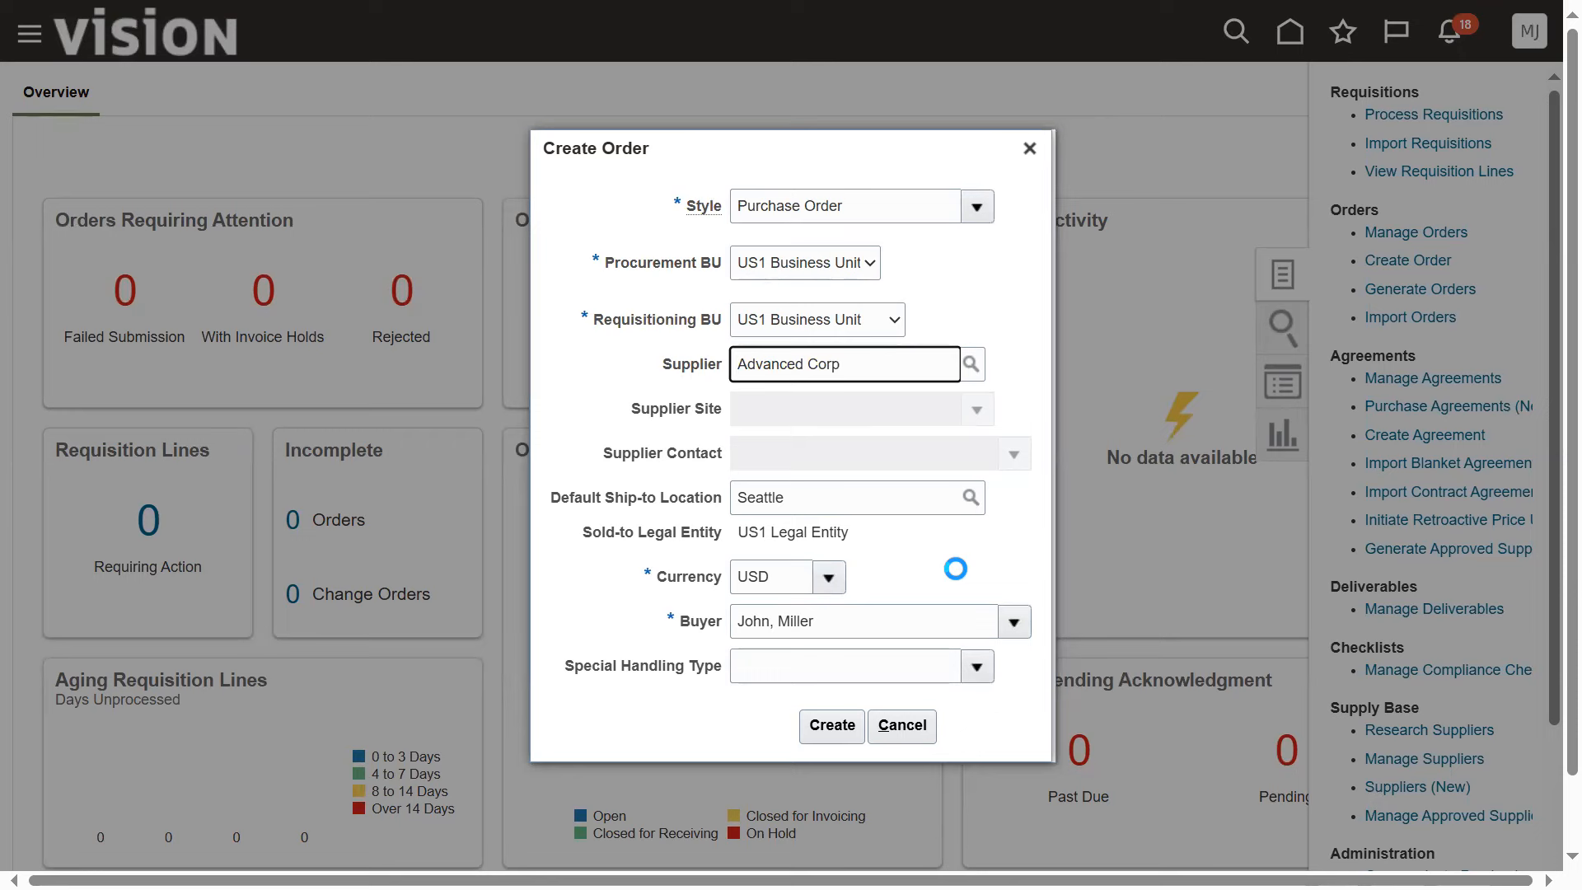
left_click(834, 725)
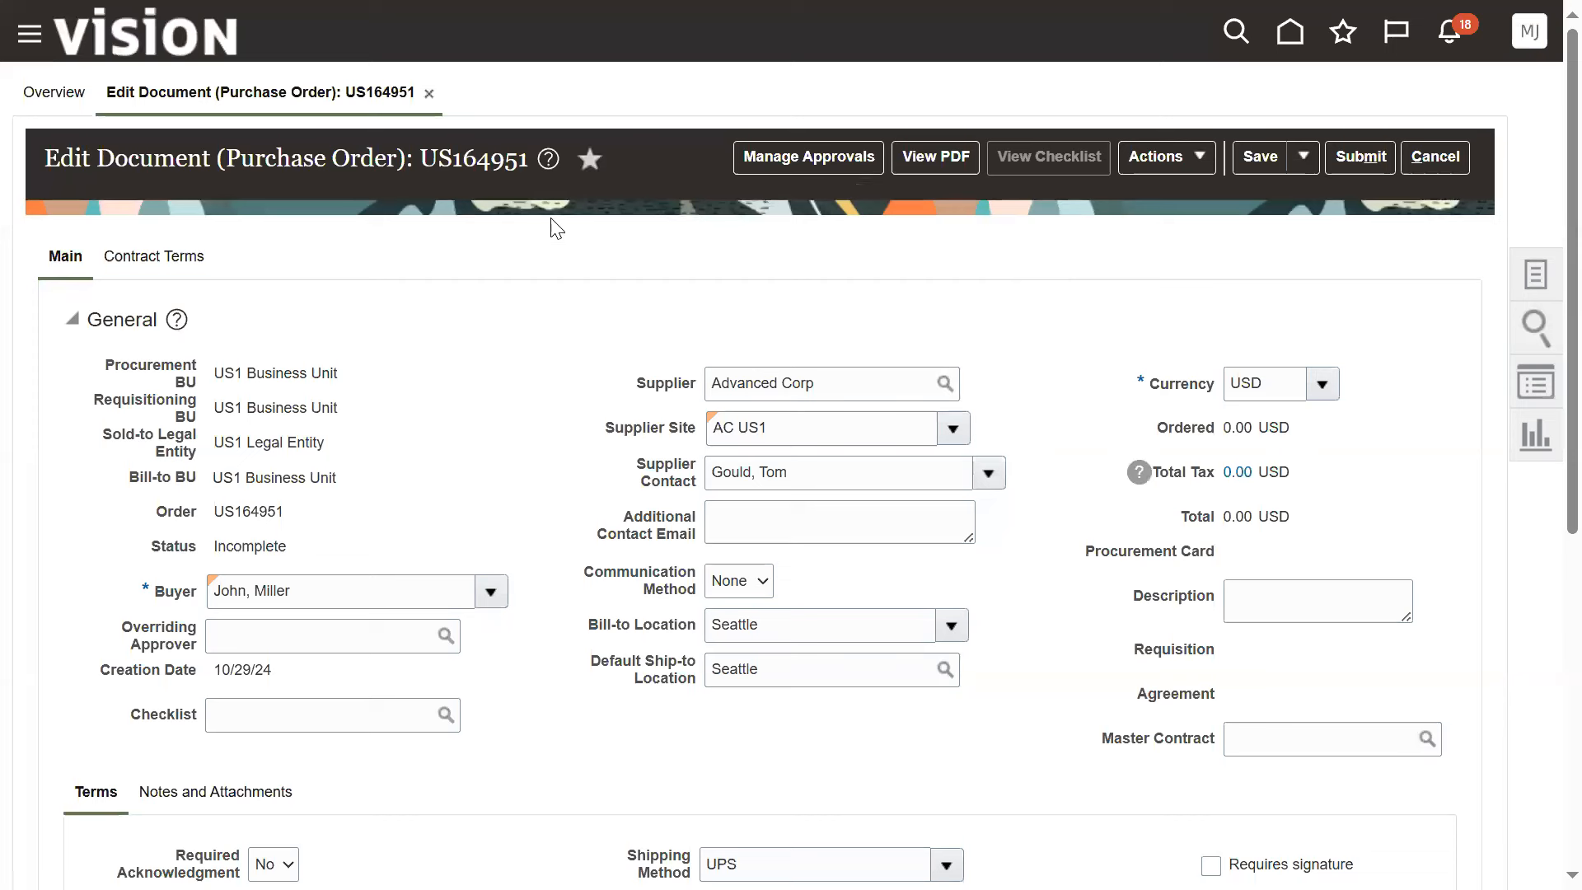
Copy the purchase order number from the document title
left_click_drag(420, 166, 526, 159)
right_click(514, 160)
left_click(545, 192)
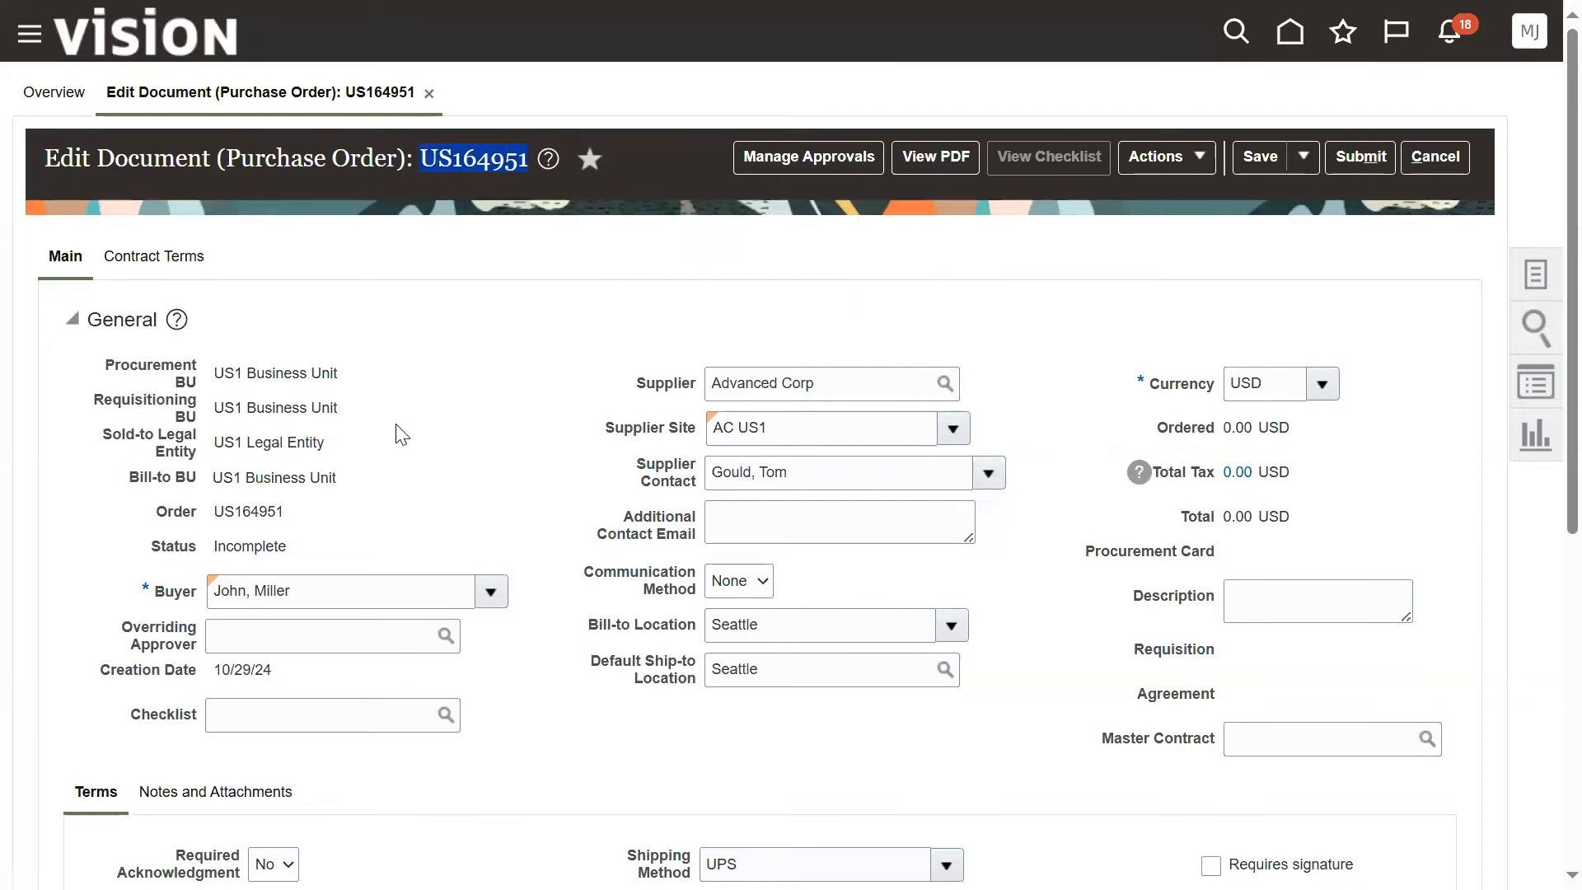
Add a new goods line to the purchase order's Lines table
scroll(401, 434, "down", 3)
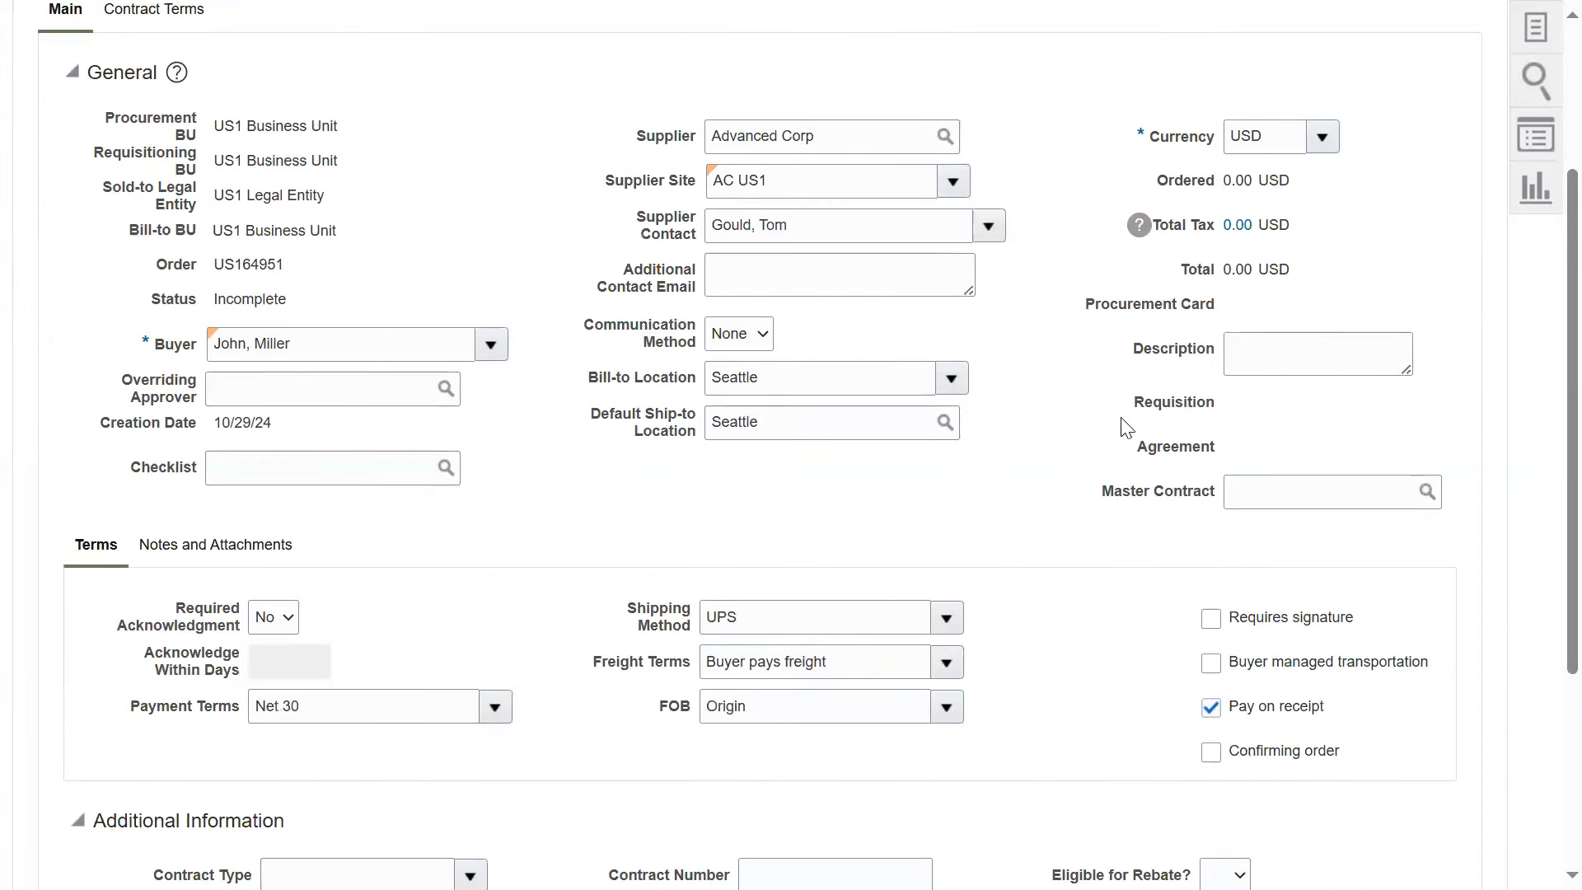
scroll(529, 502, "down", 4)
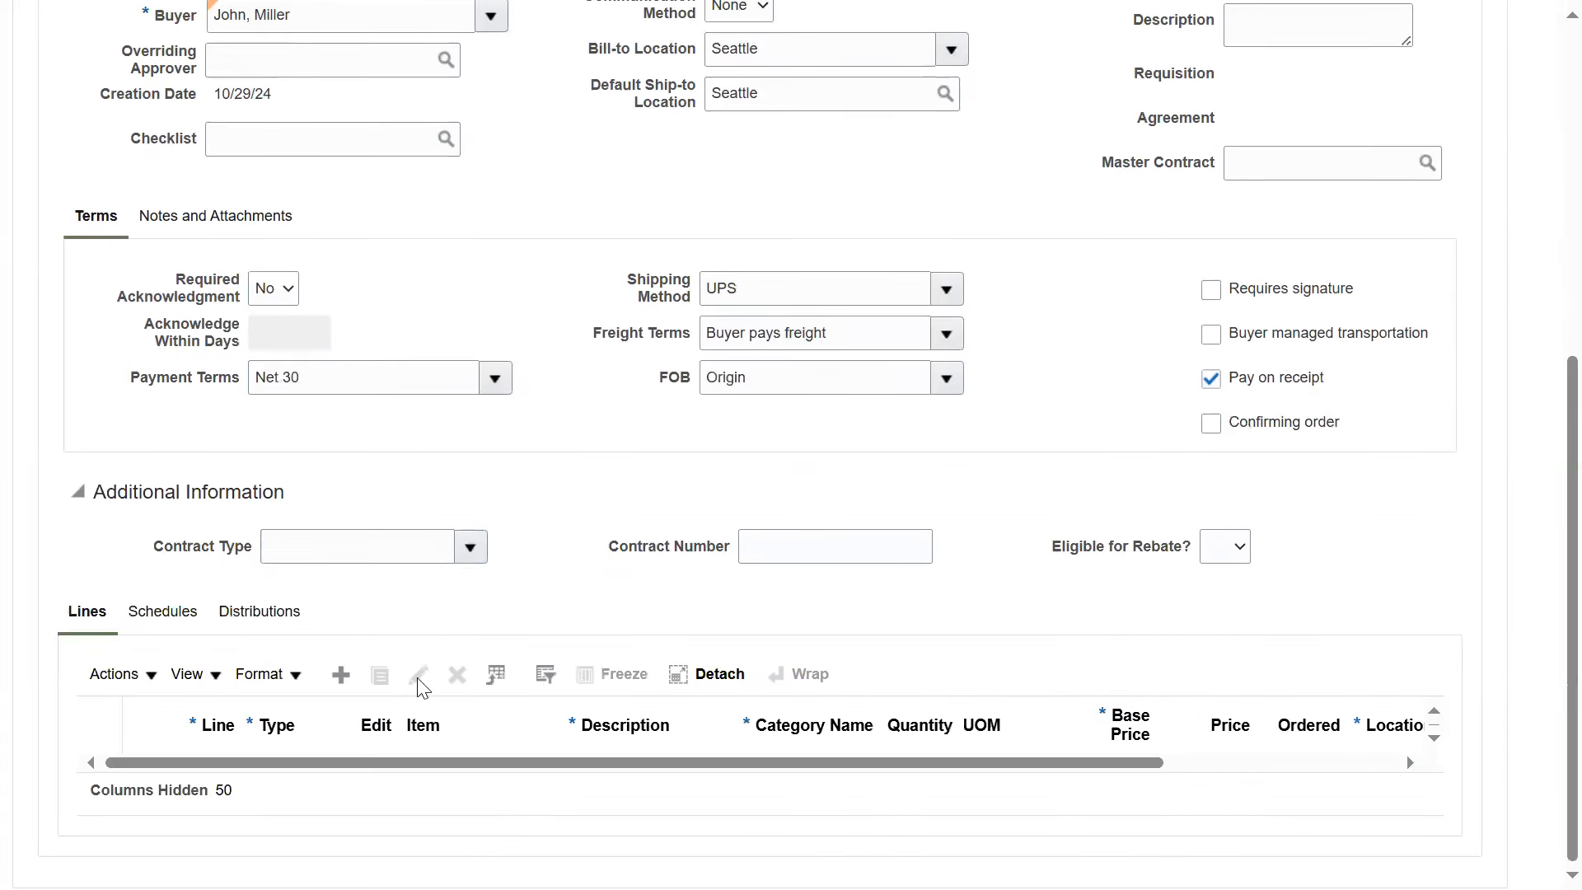
left_click(345, 677)
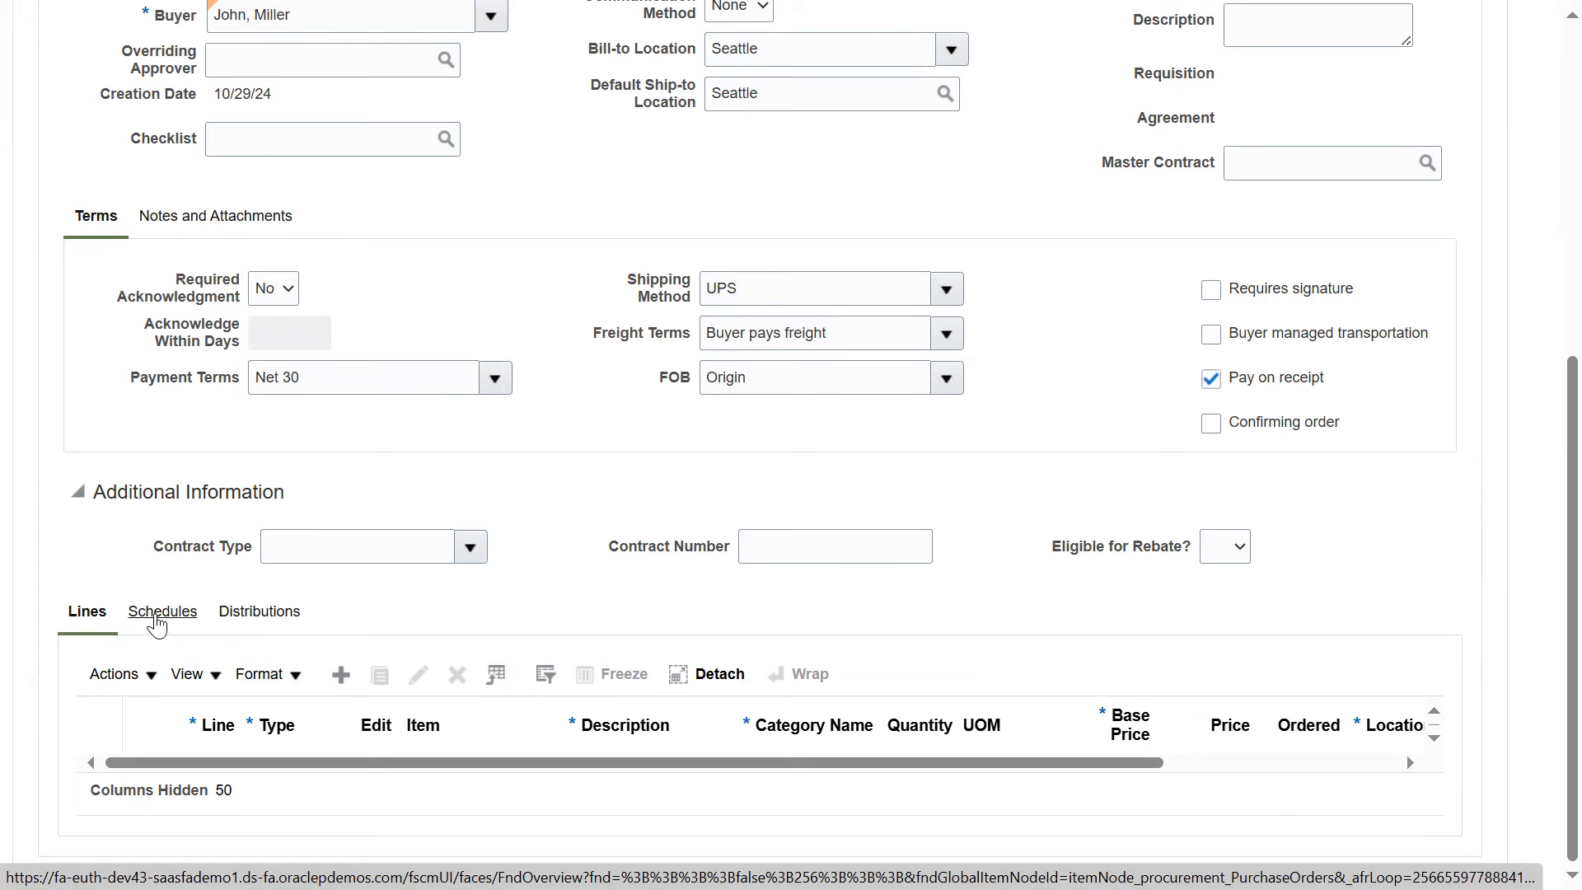
left_click(155, 617)
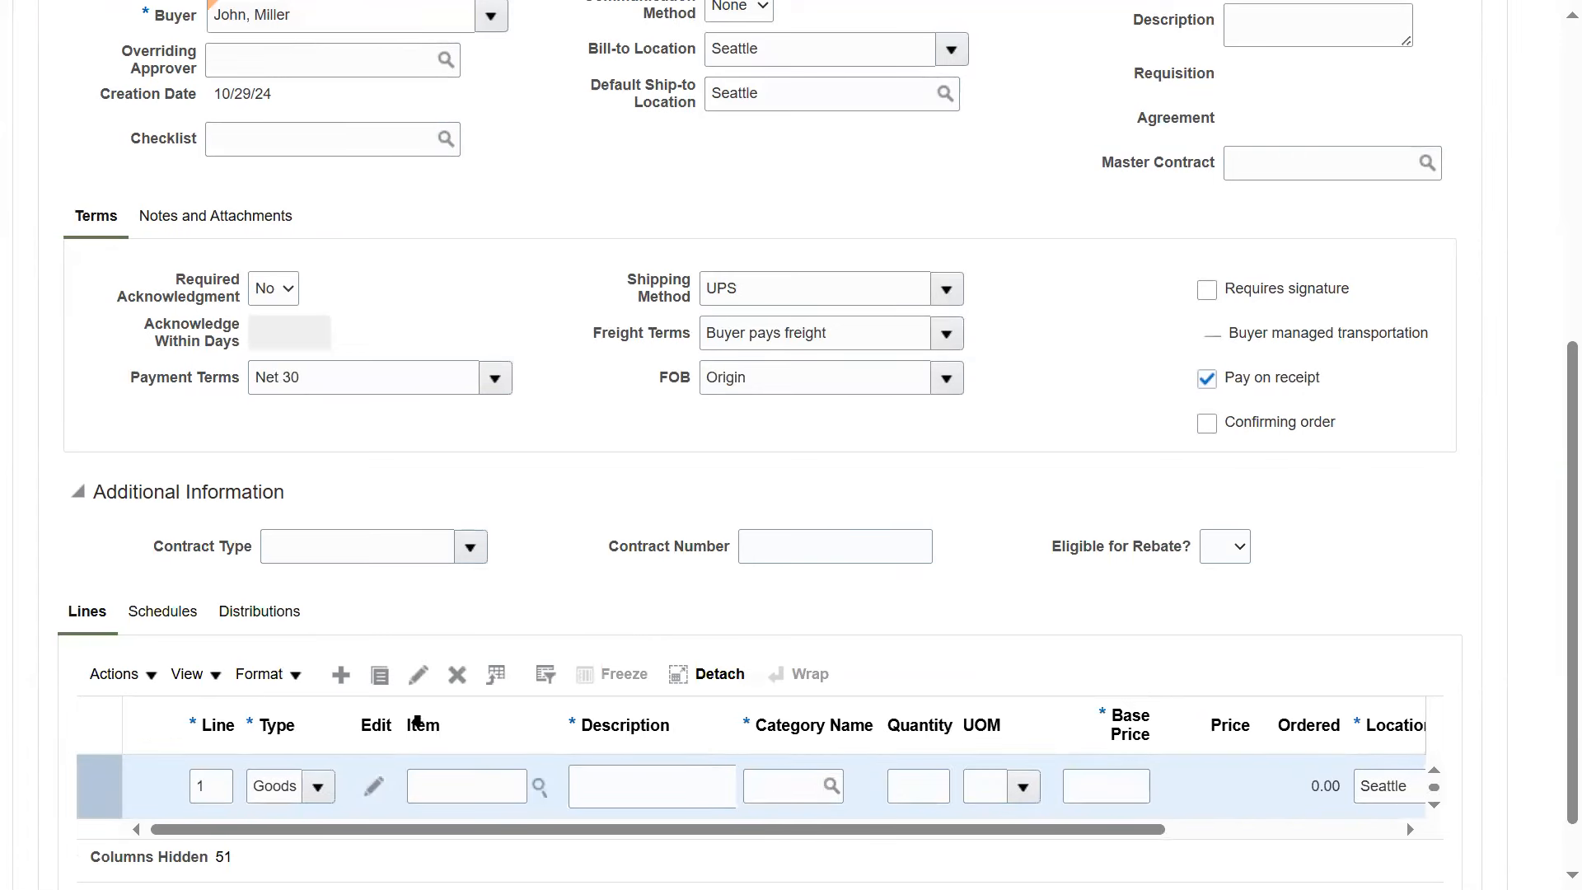
Search for items starting with AS5 and select AS55001, Green Series 1000 15.6 inch Laptop, for line 1
left_click(445, 791)
type("AS")
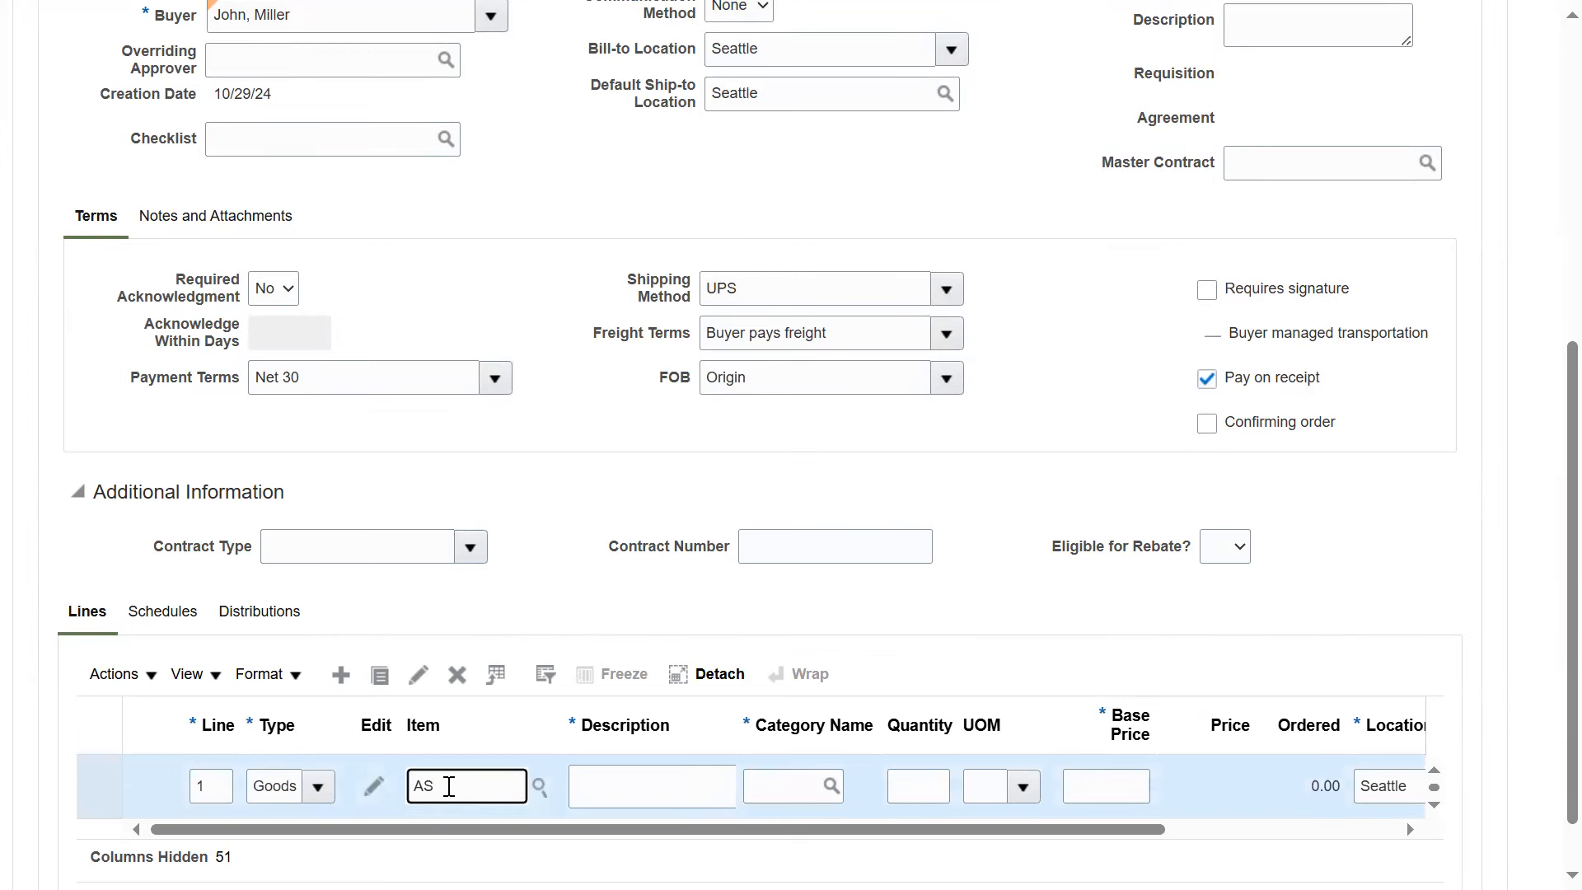
type("5")
key("Tab")
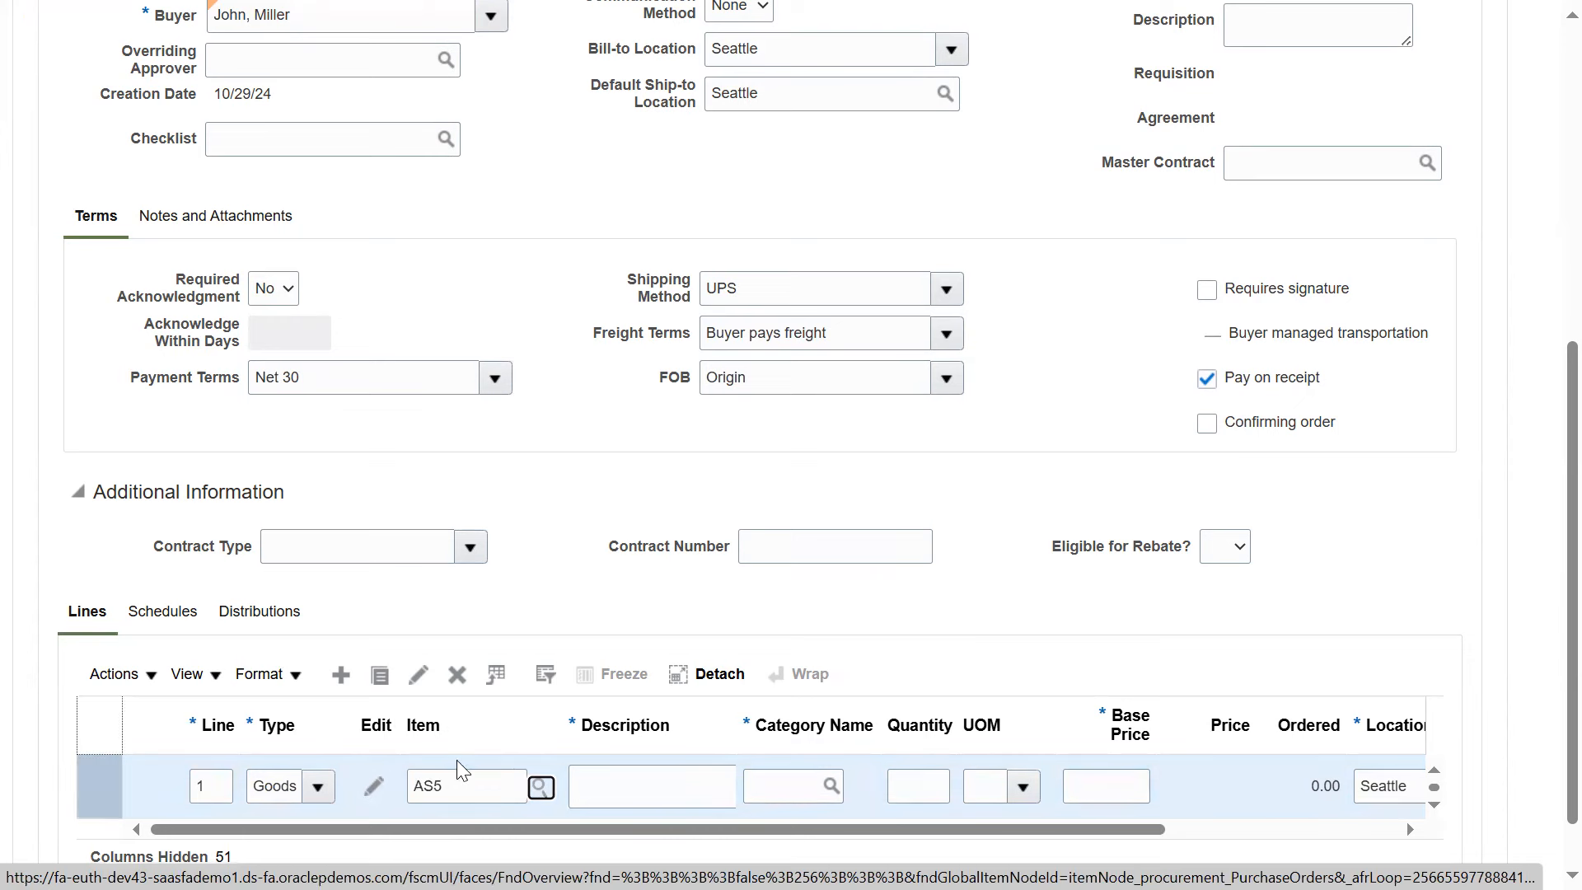
left_click(540, 789)
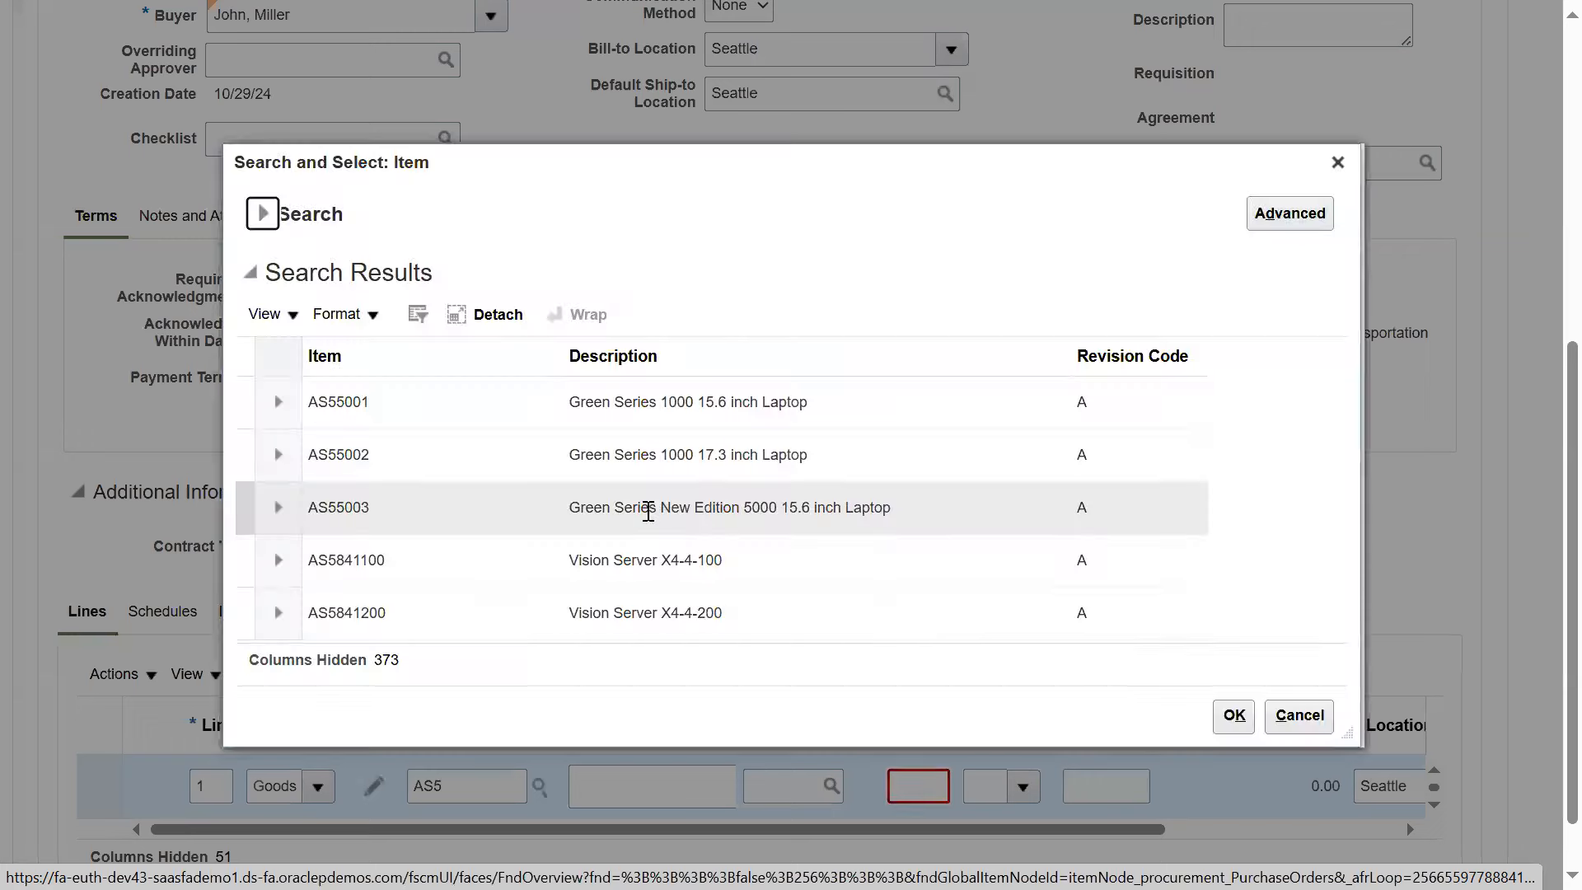
left_click(474, 405)
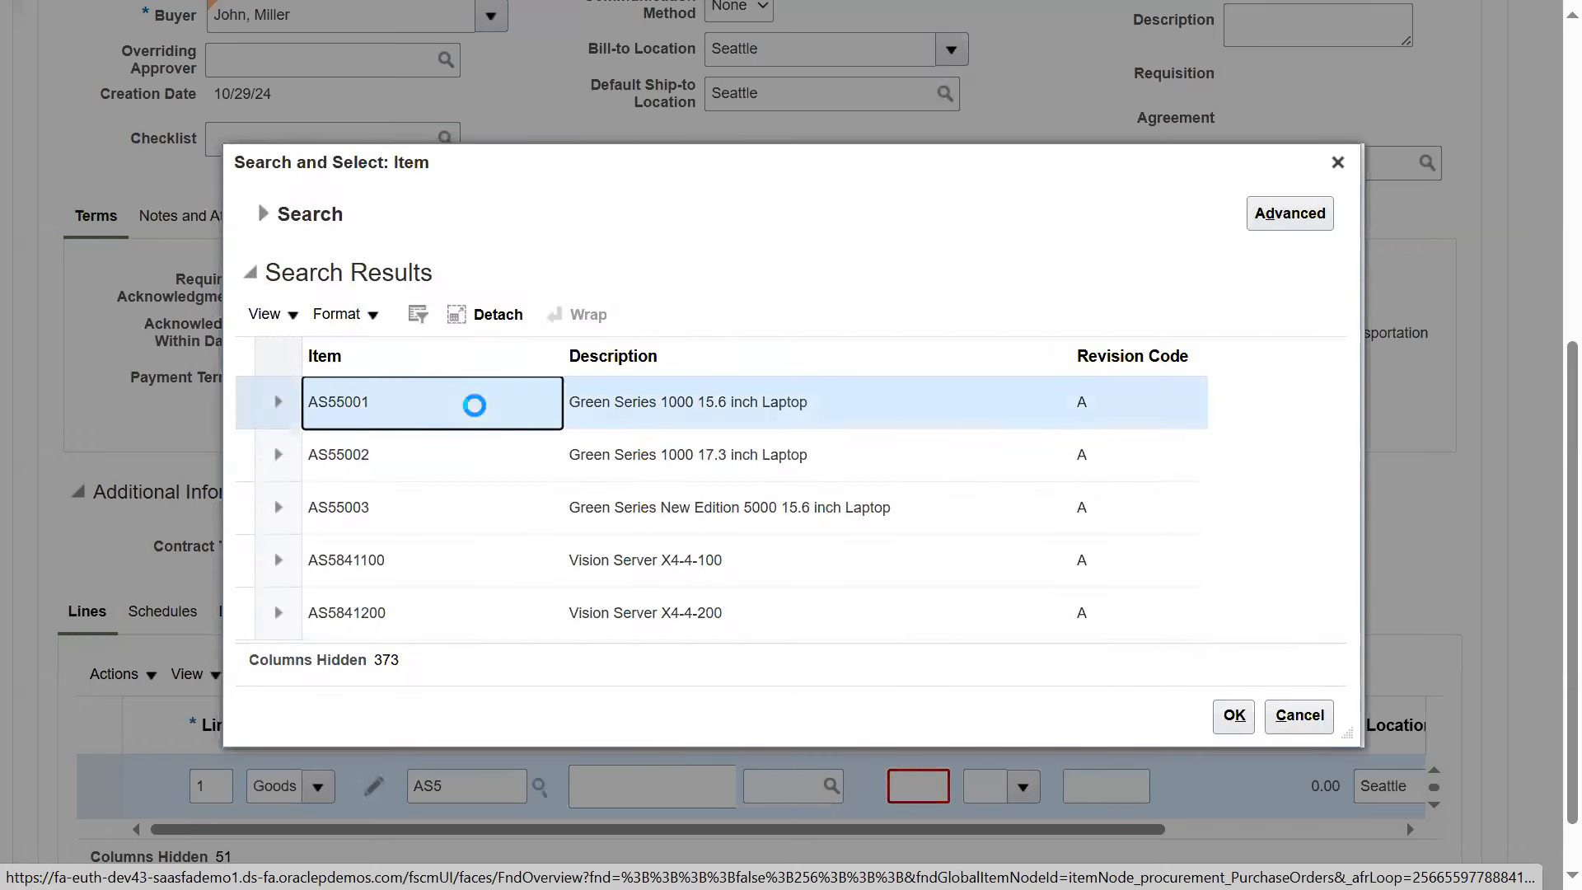
left_click(1234, 714)
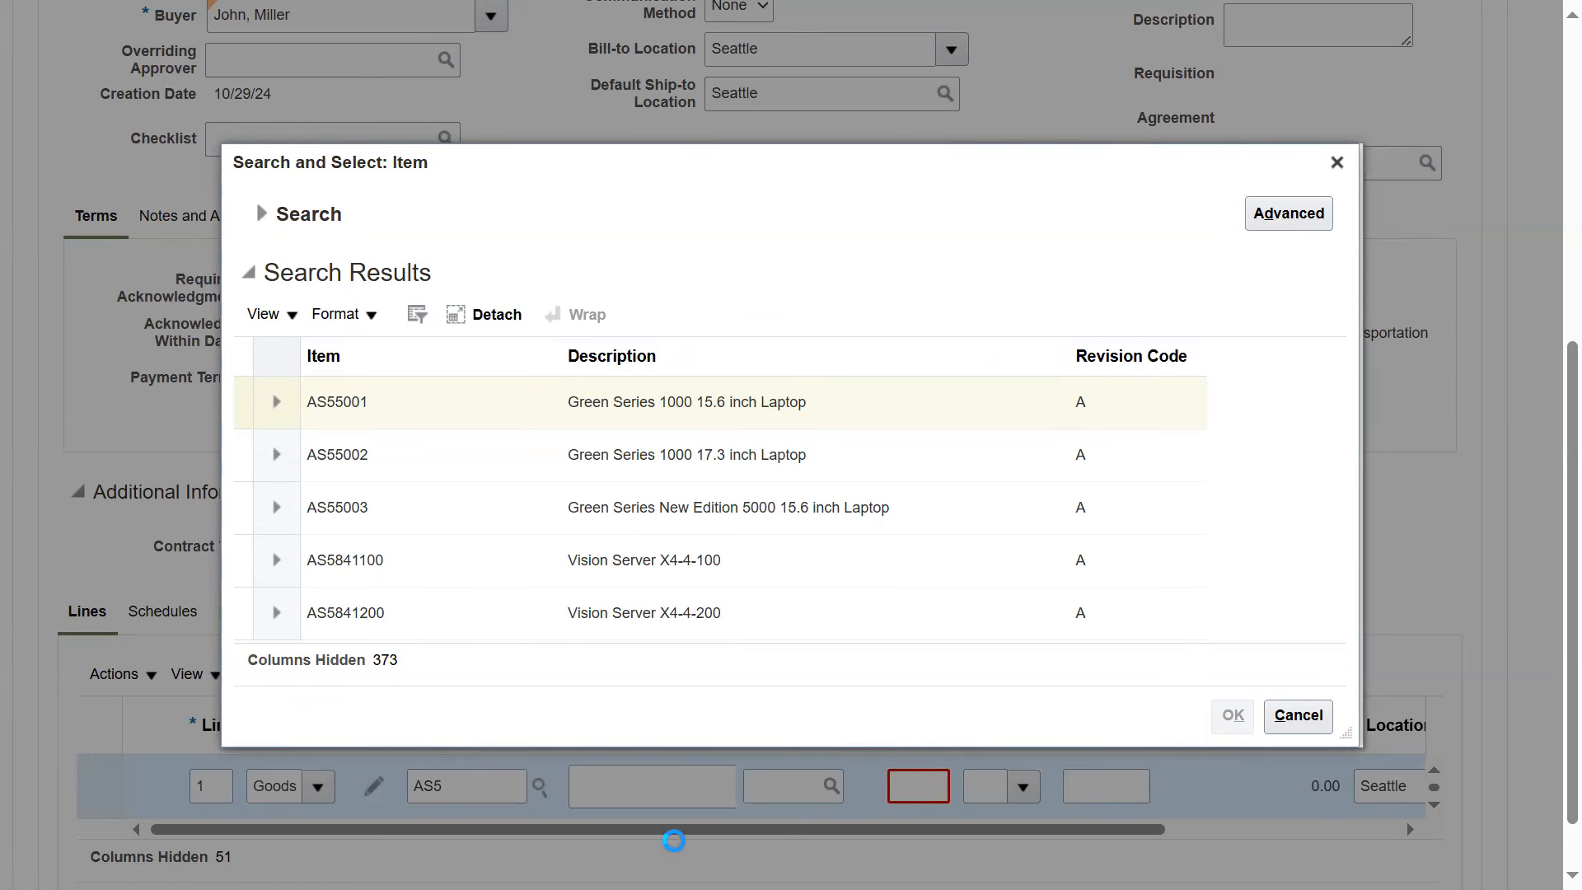
key("Return")
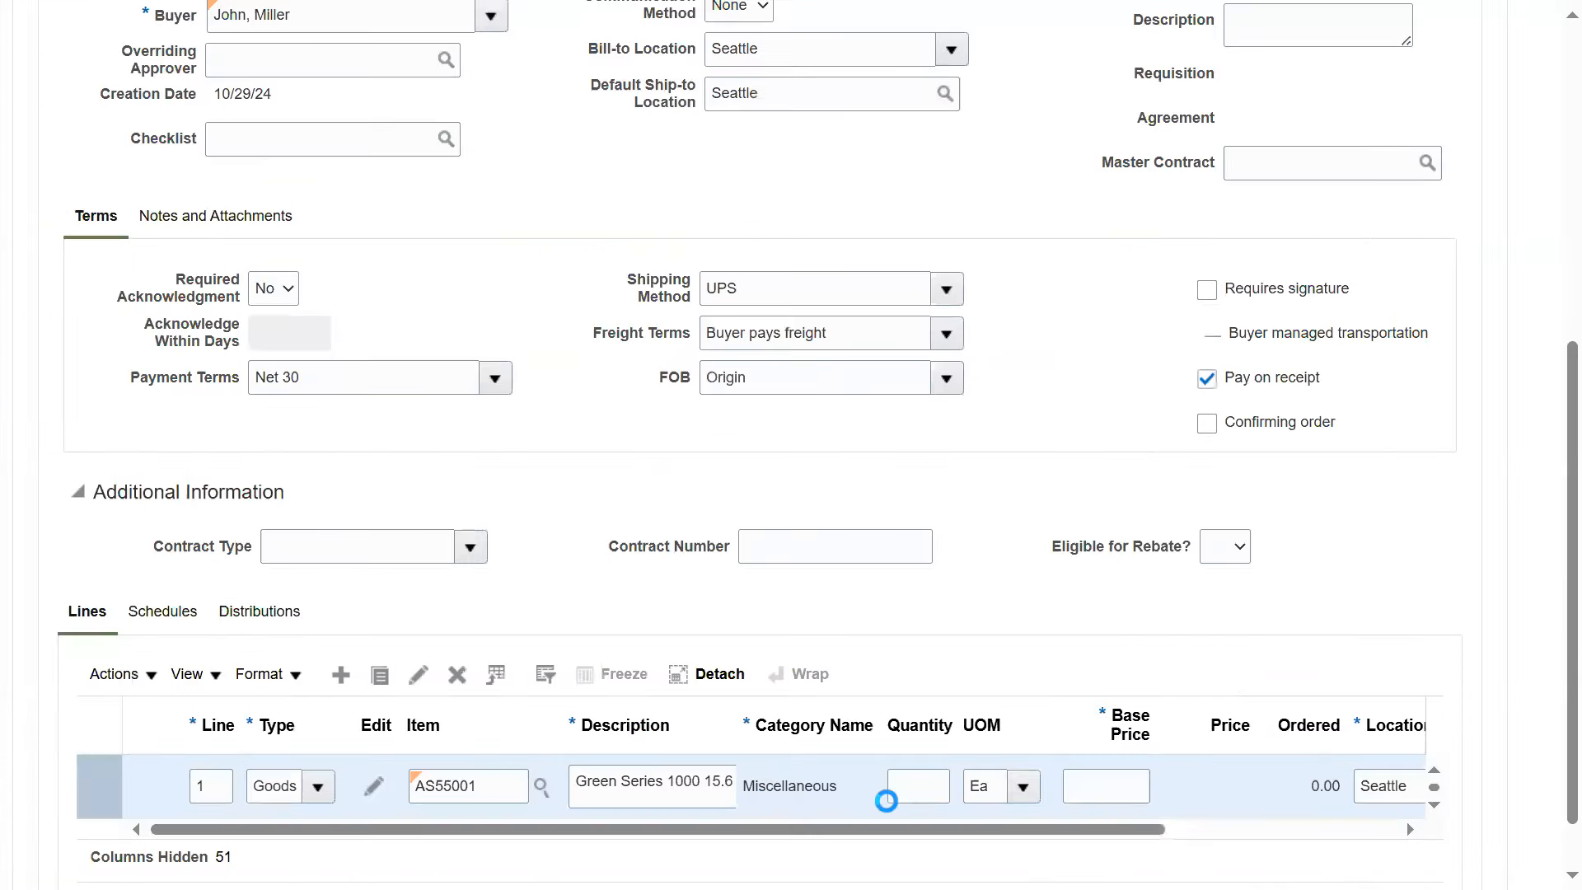
Set line 1's quantity to 4 and its base price to 10
left_click(928, 789)
type("4")
key("Tab")
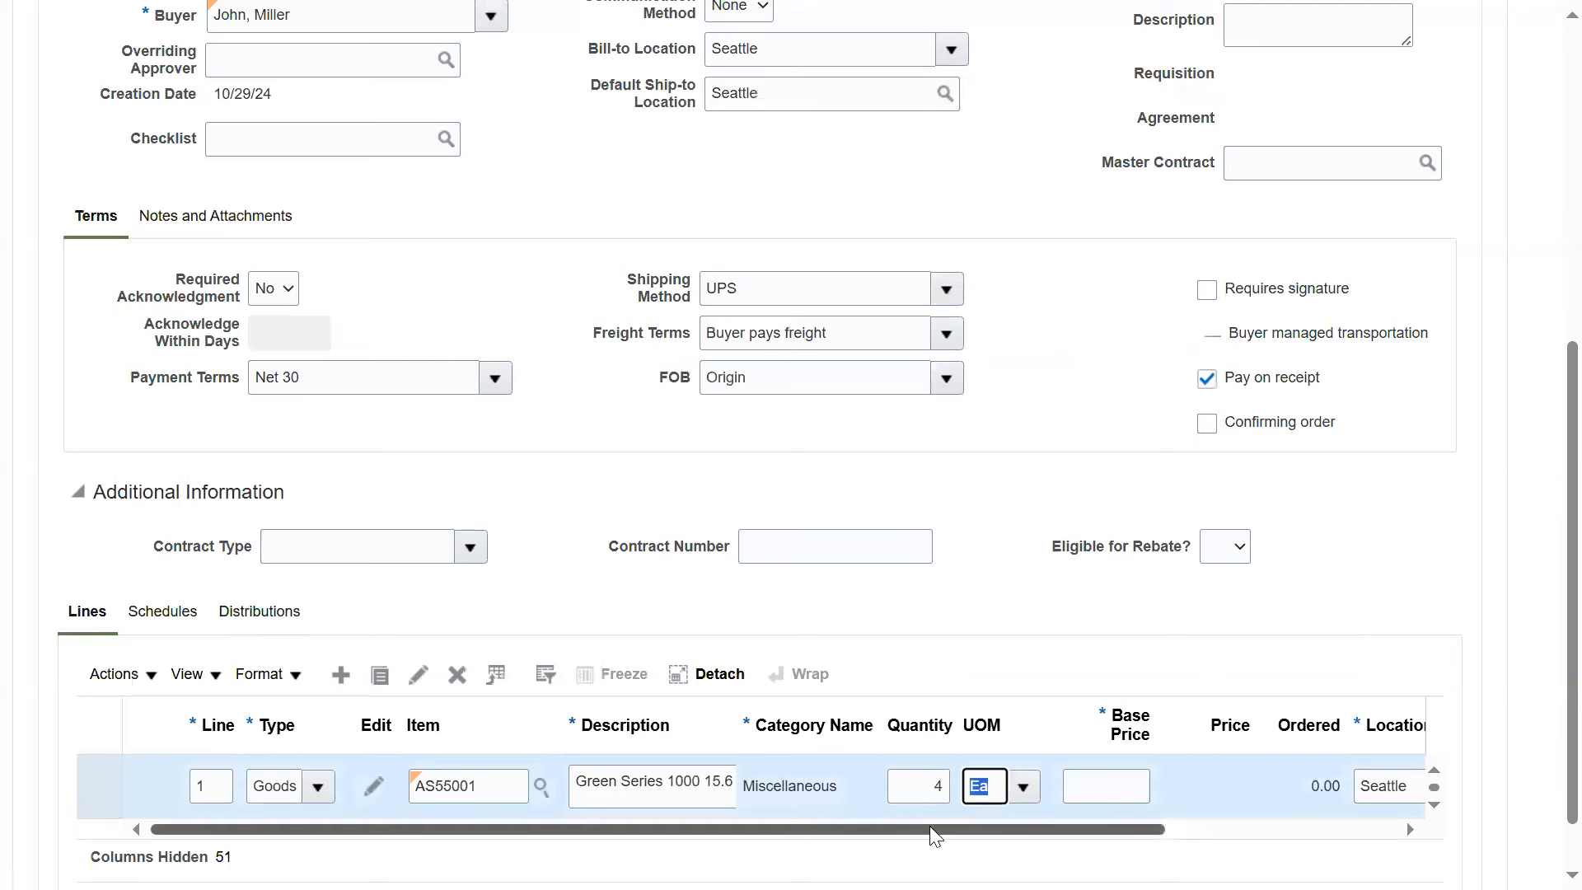
key("Tab")
type("10")
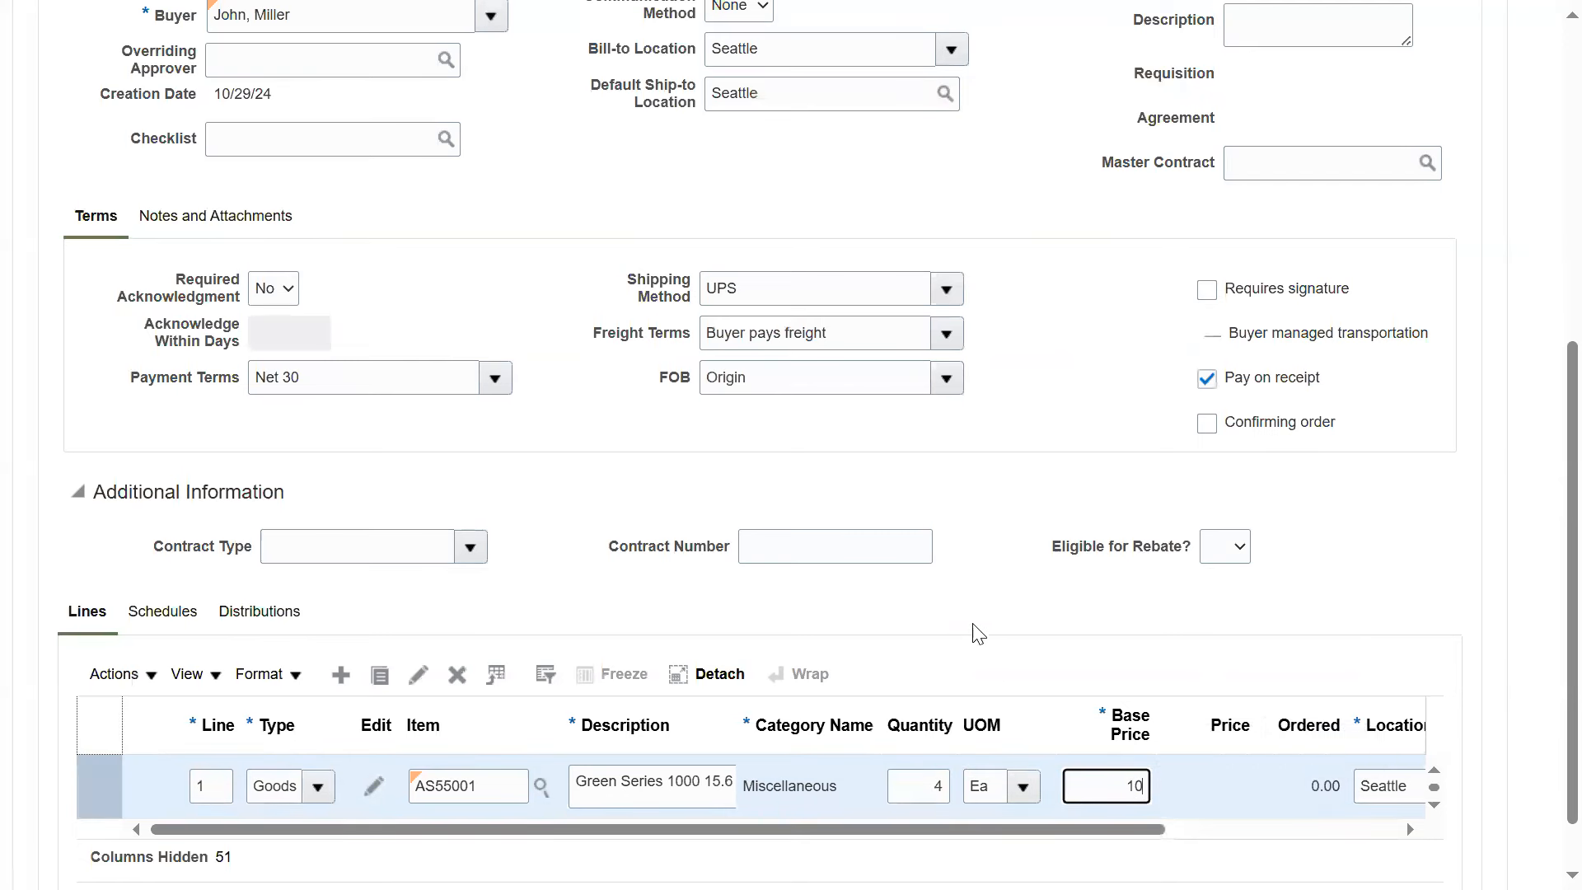
left_click_drag(1112, 824, 1341, 826)
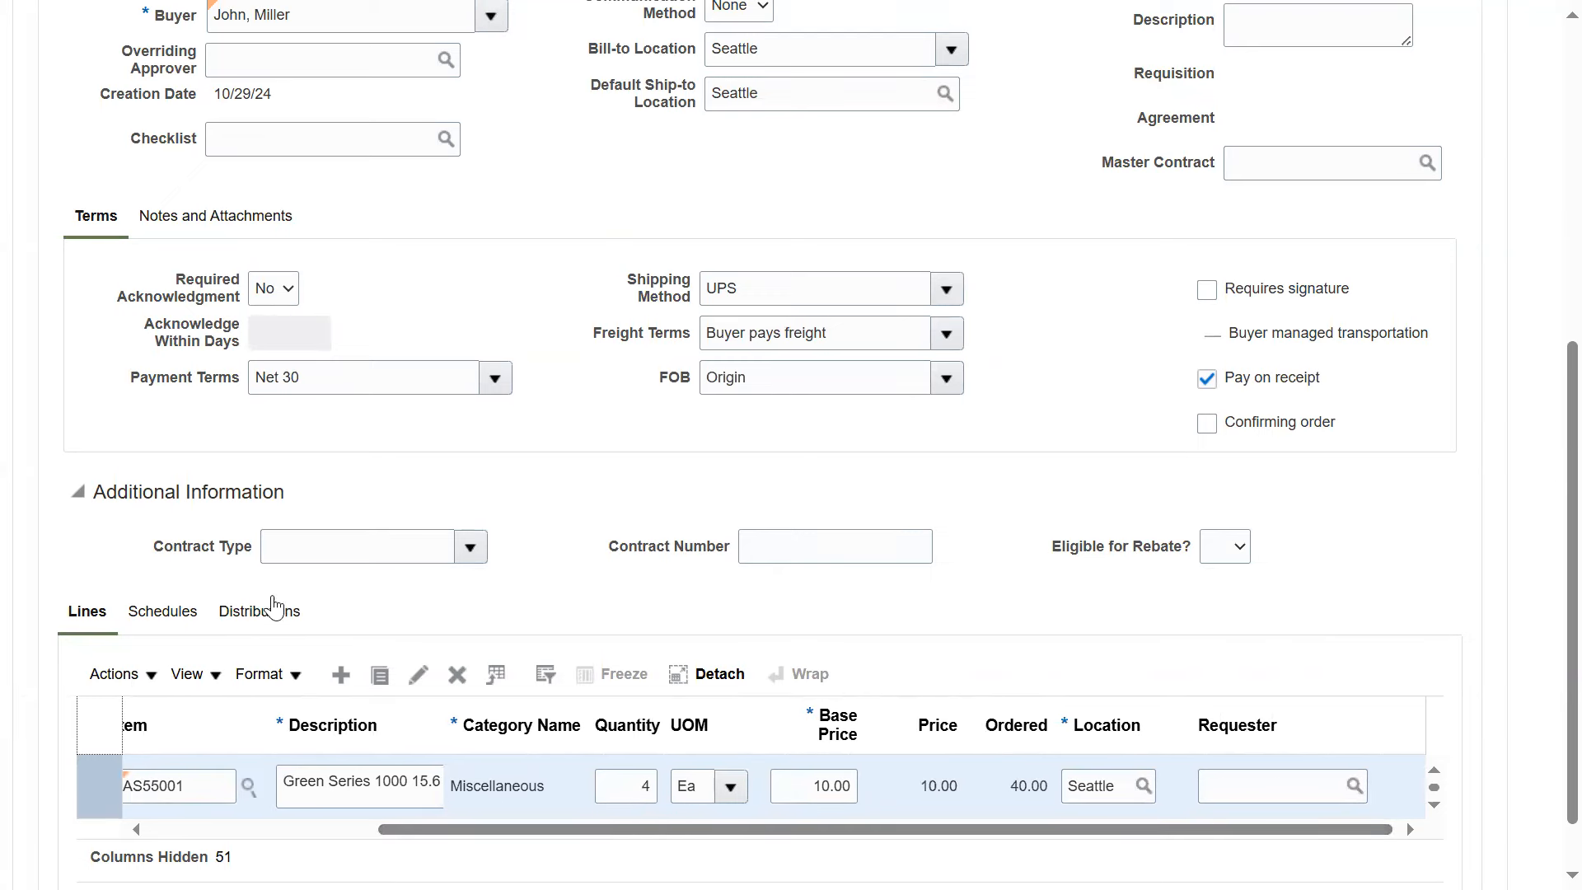
Review the order header's procurement BU, supplier, buyer and bill-to location
scroll(264, 565, "up", 7)
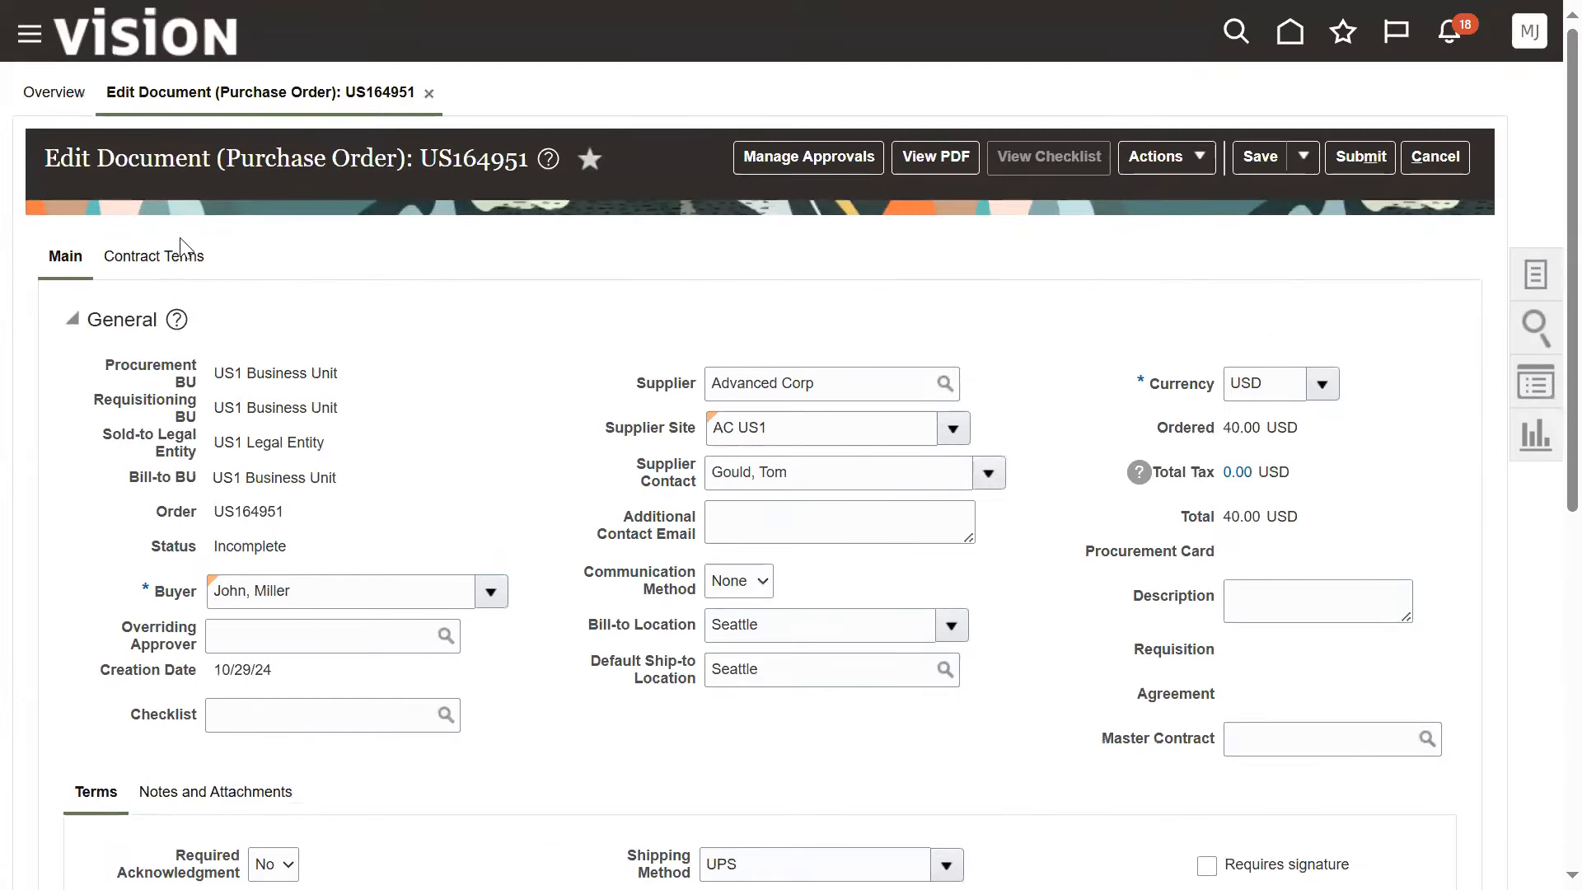
left_click_drag(224, 373, 342, 381)
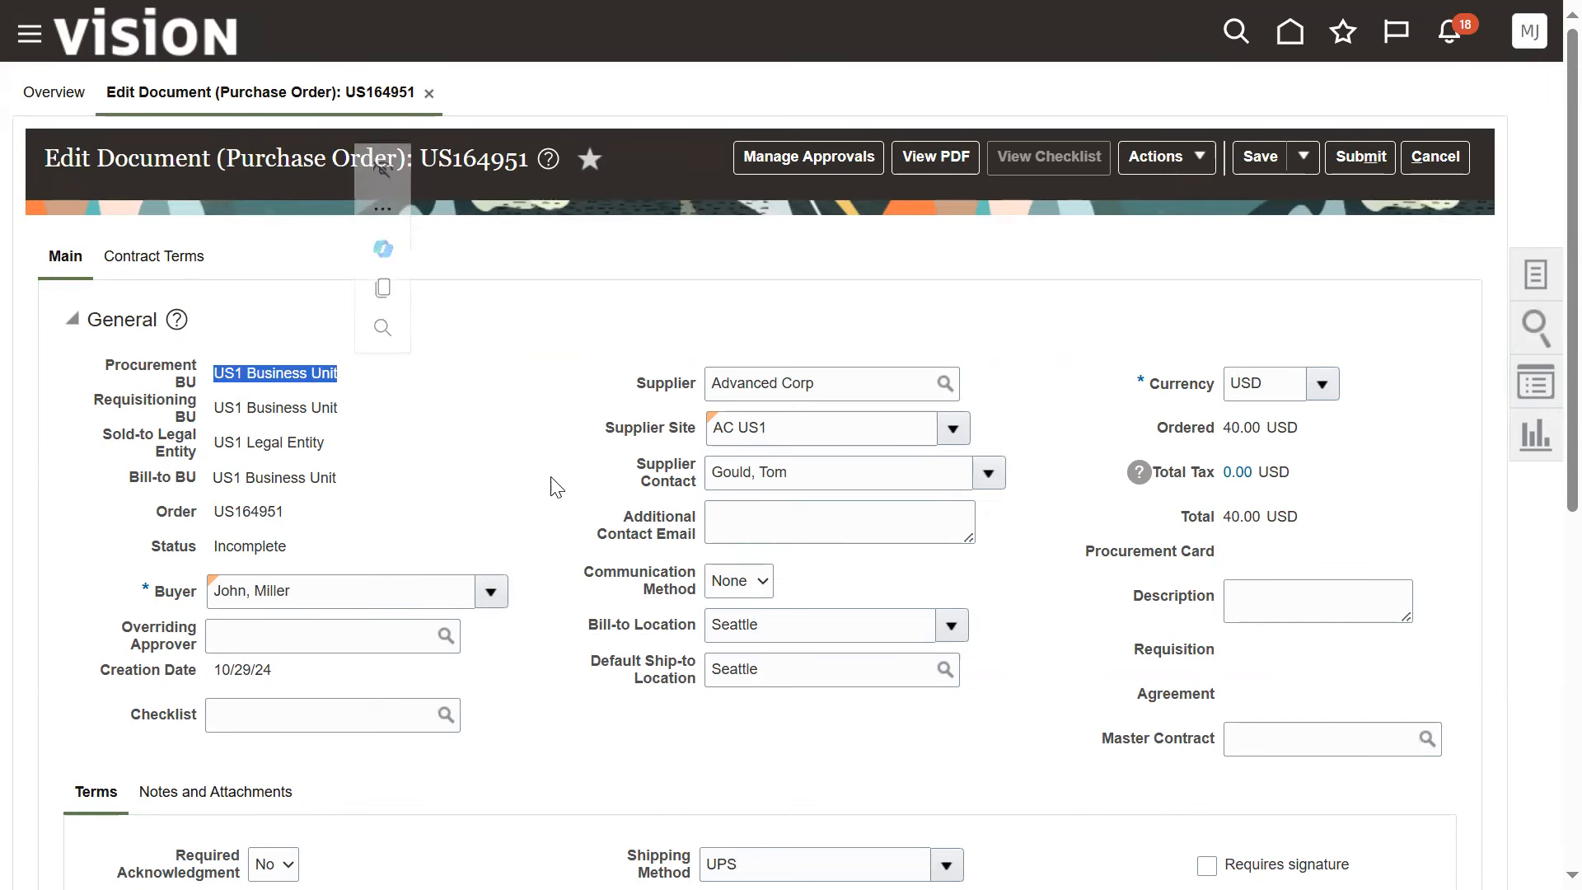
left_click_drag(637, 387, 688, 385)
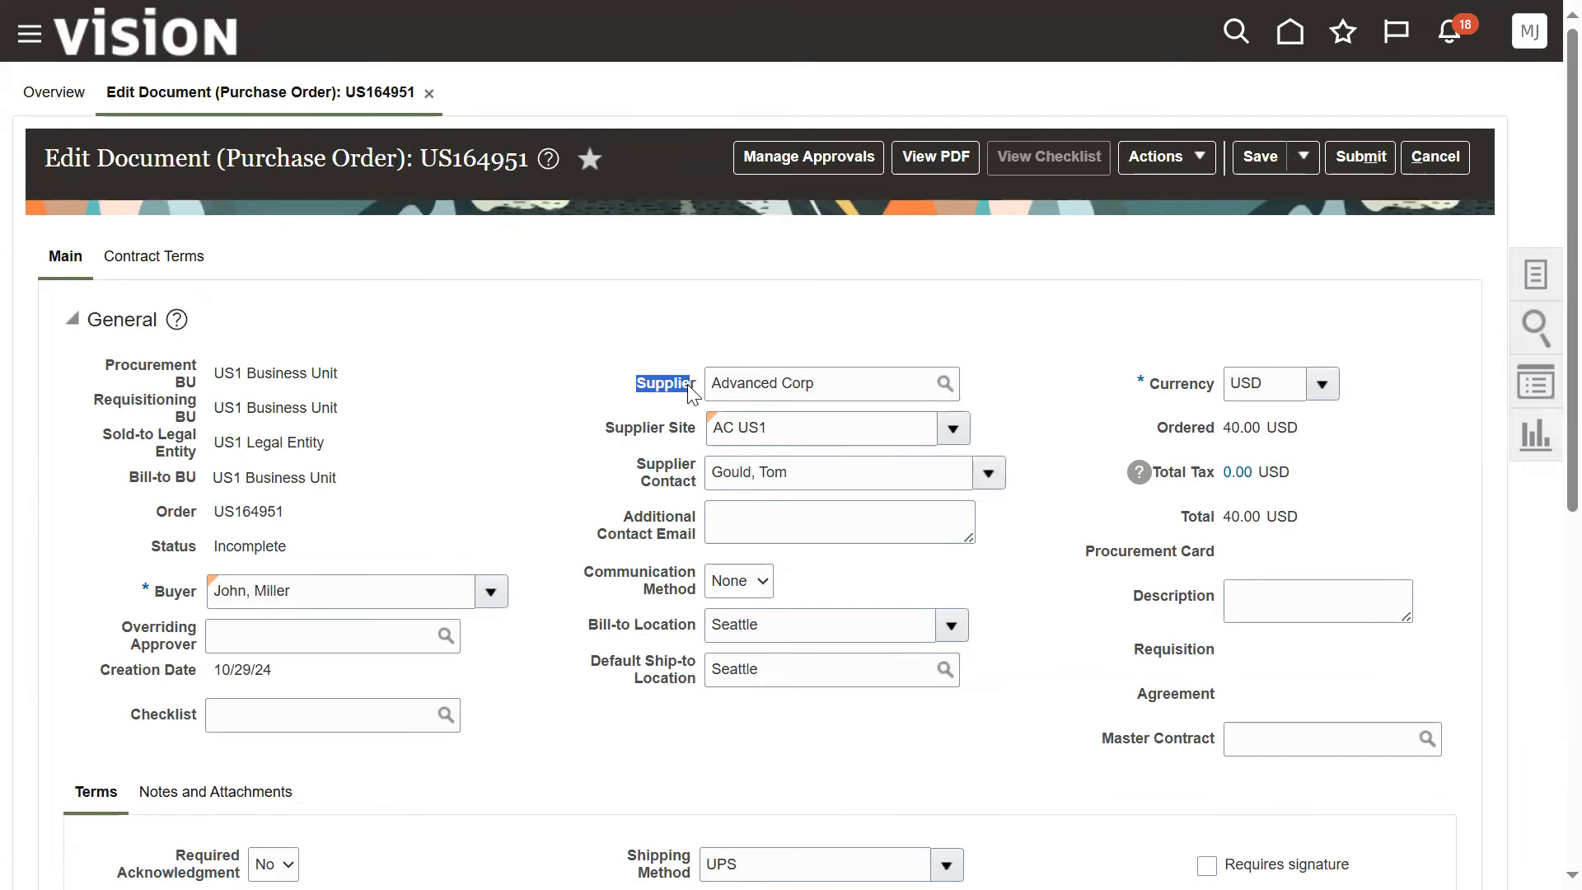
left_click_drag(623, 496, 630, 494)
scroll(593, 638, "down", 1)
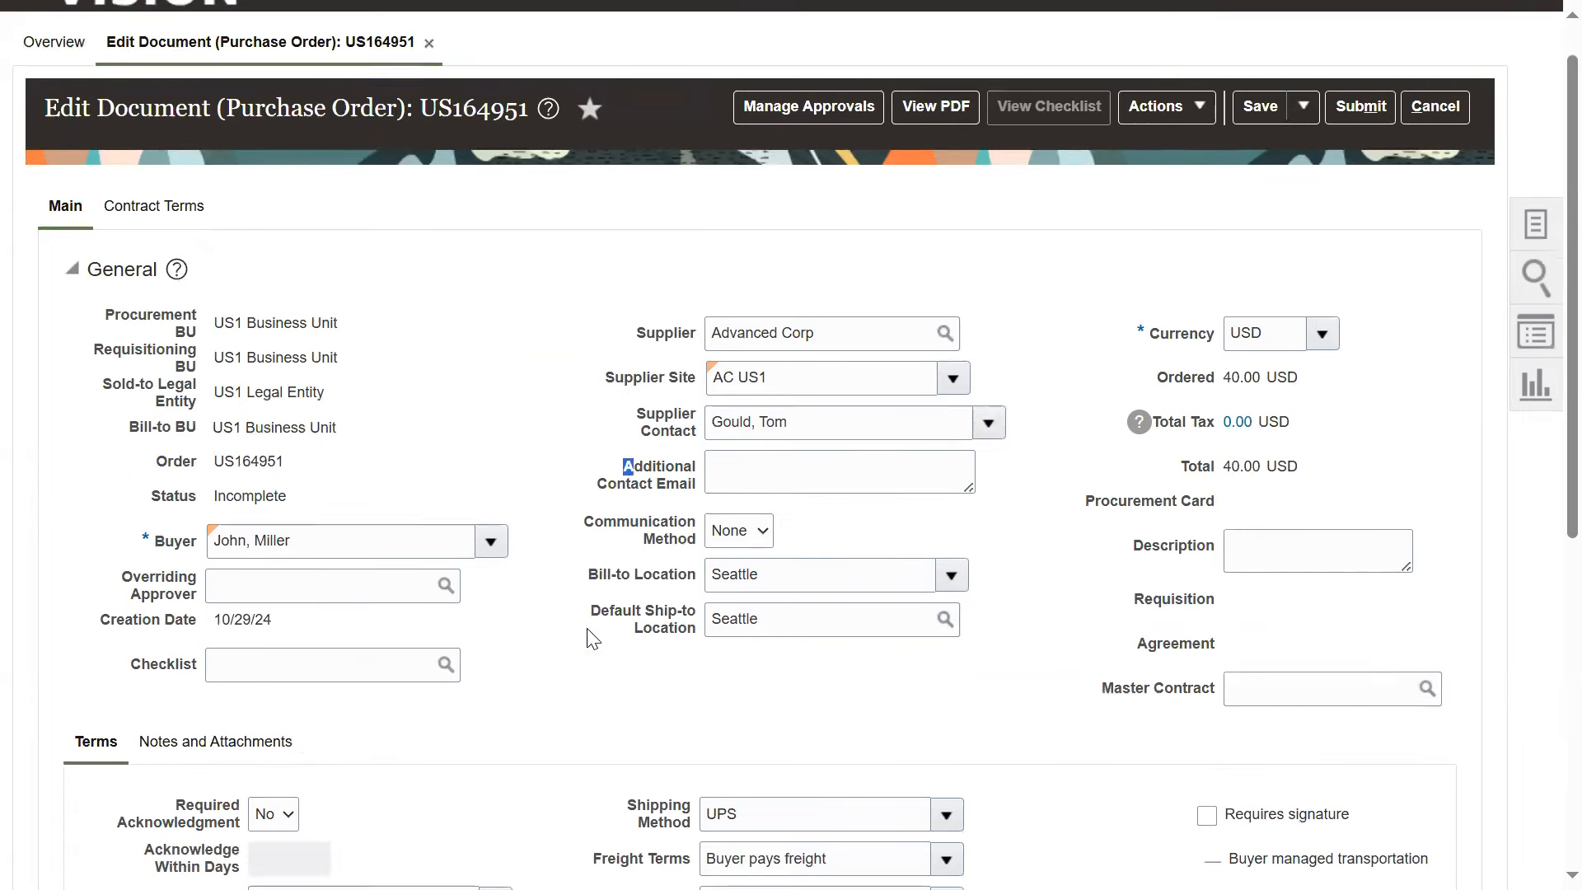
left_click_drag(155, 467, 179, 472)
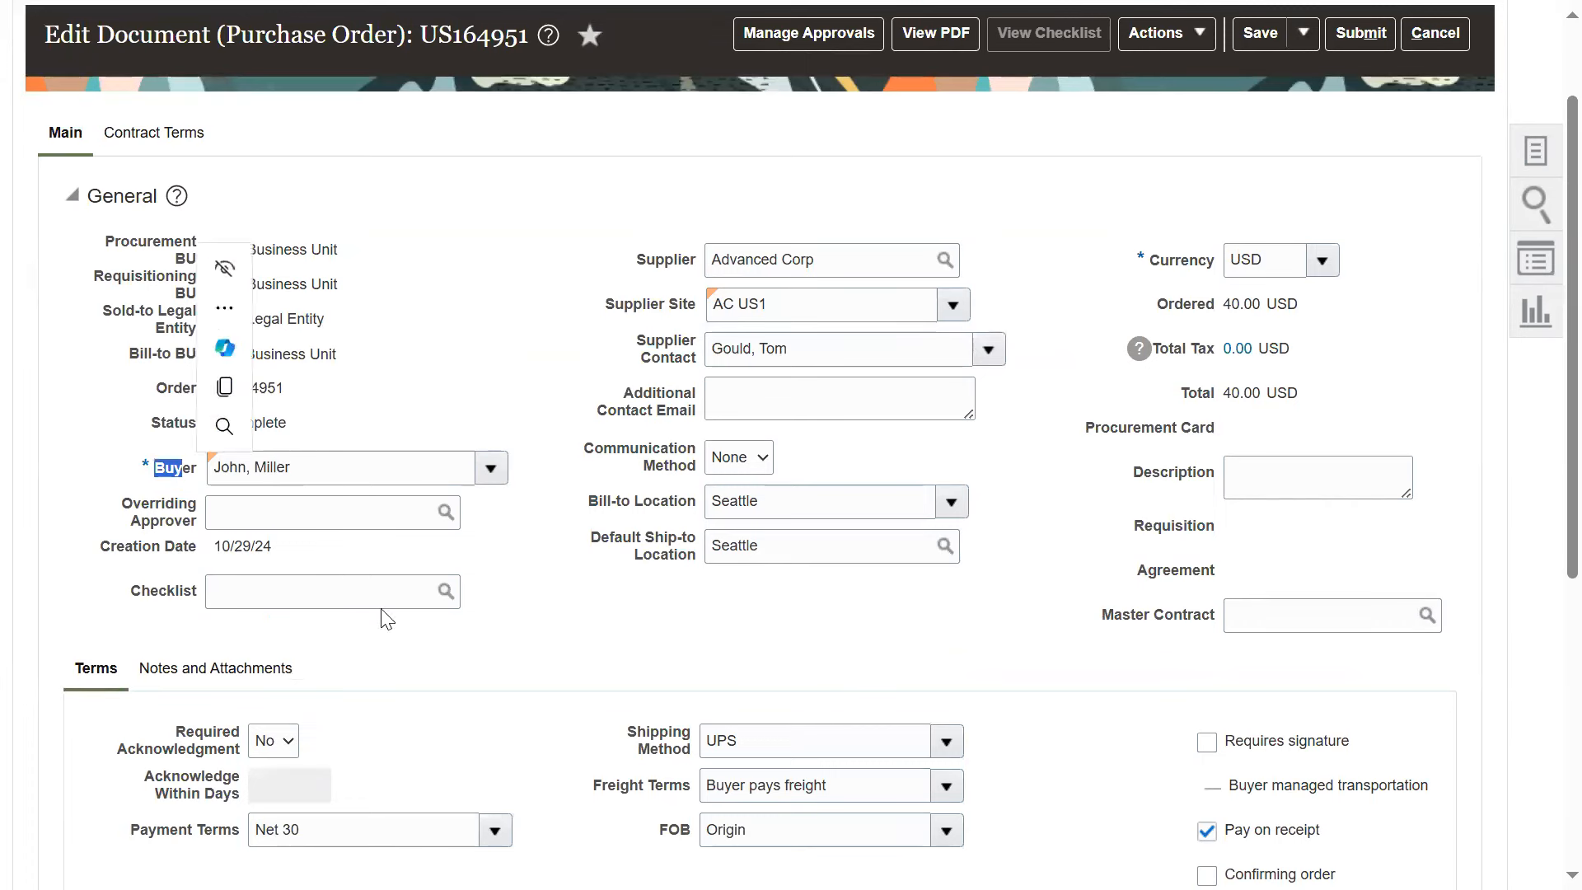
left_click_drag(587, 500, 659, 503)
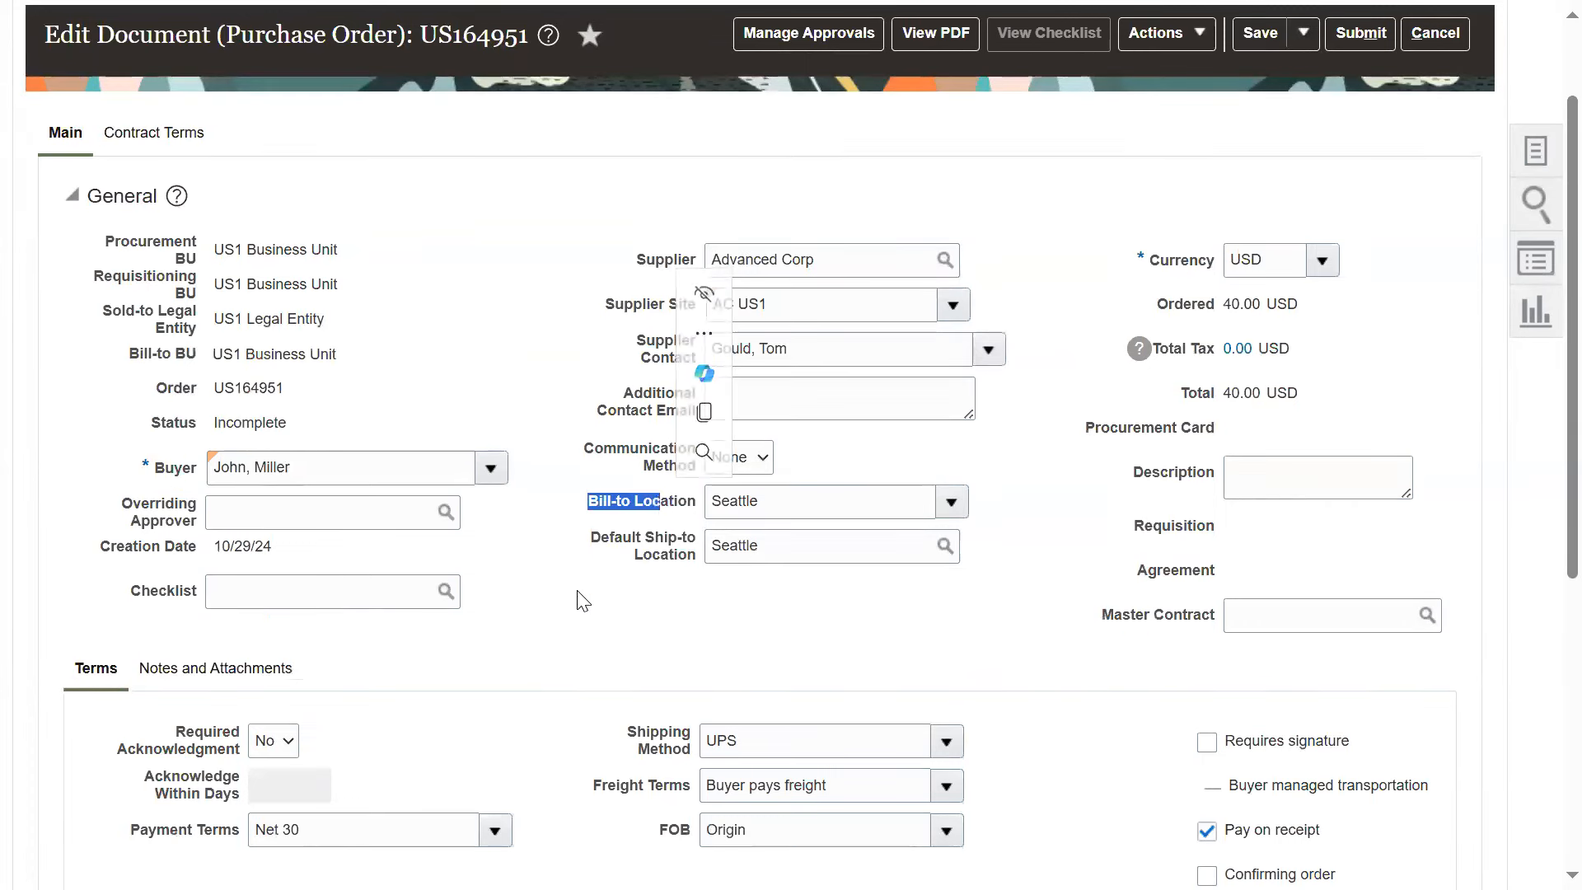
In the line's schedule, set the requested delivery date to 10/30/24 and the promised delivery date to 10/31/24
scroll(576, 622, "down", 2)
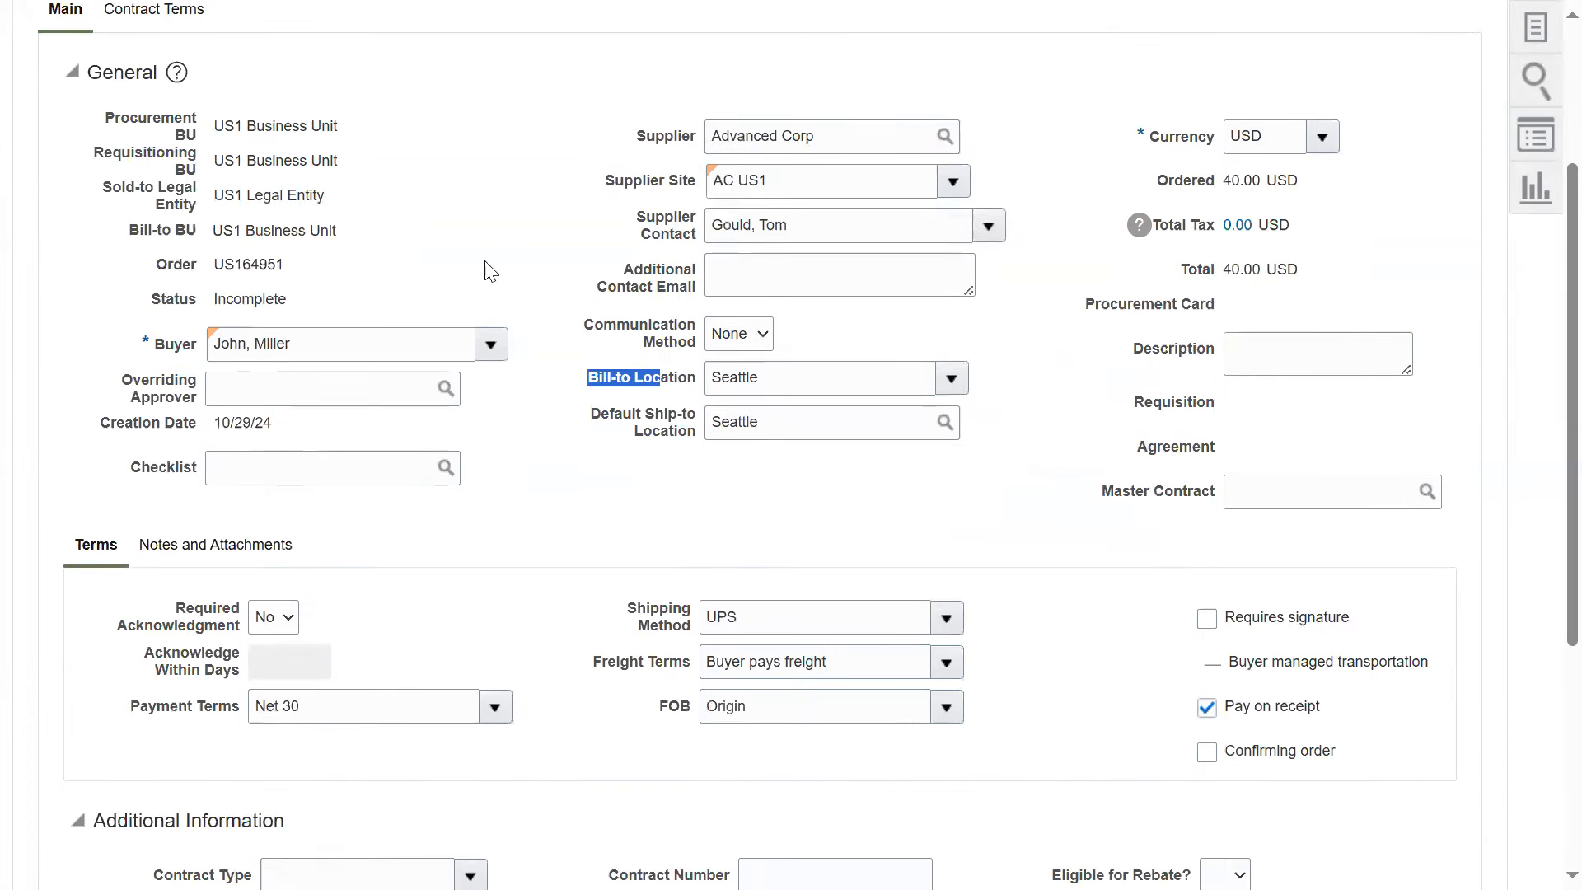
scroll(626, 486, "down", 2)
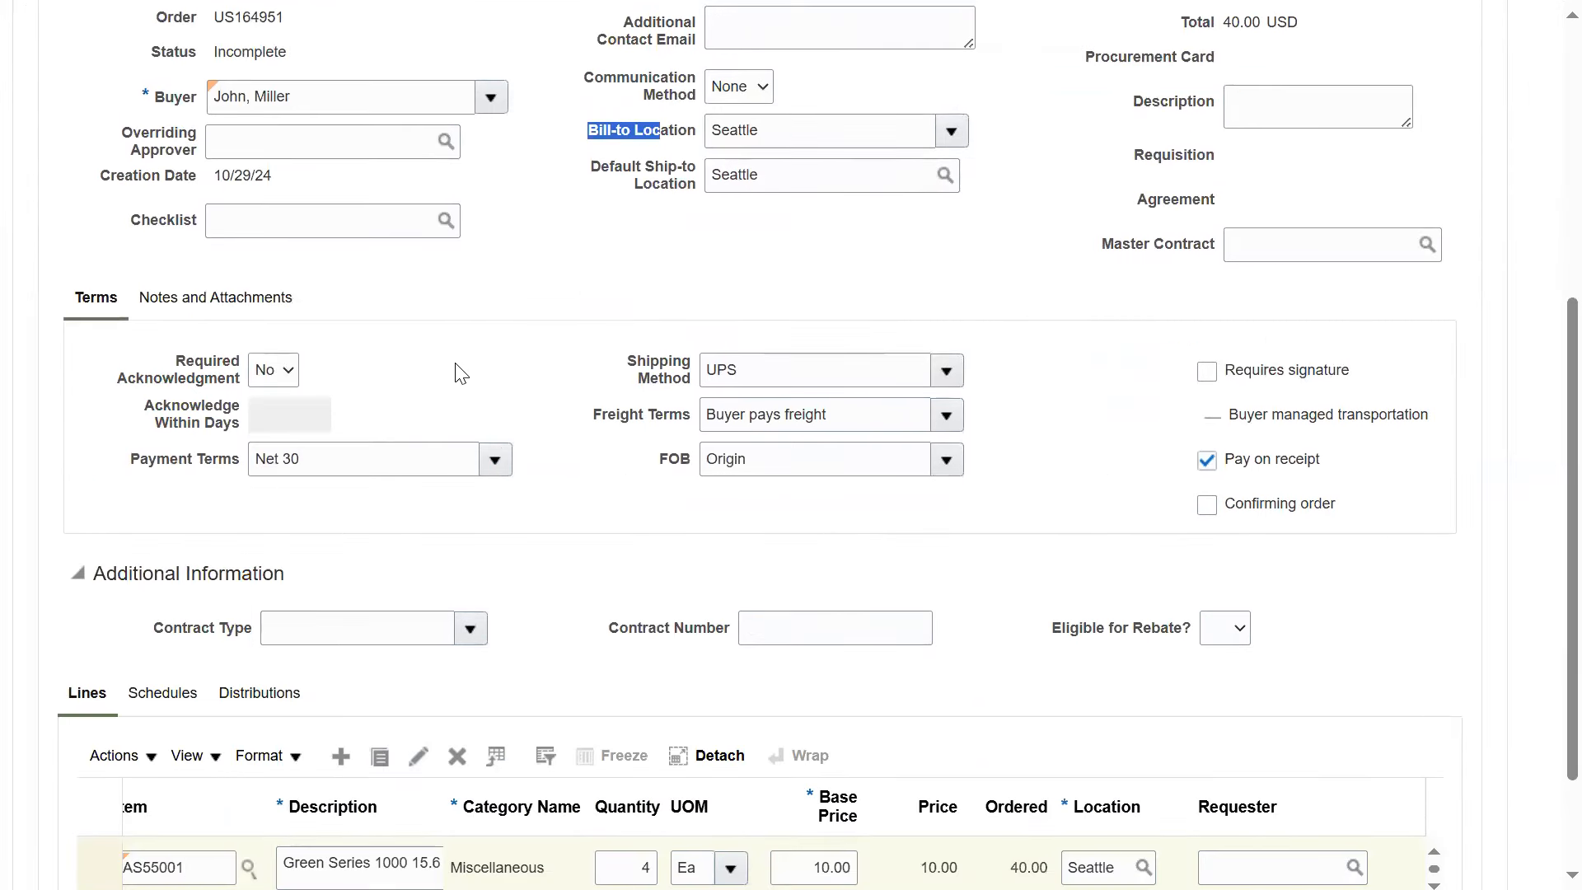
scroll(557, 504, "down", 2)
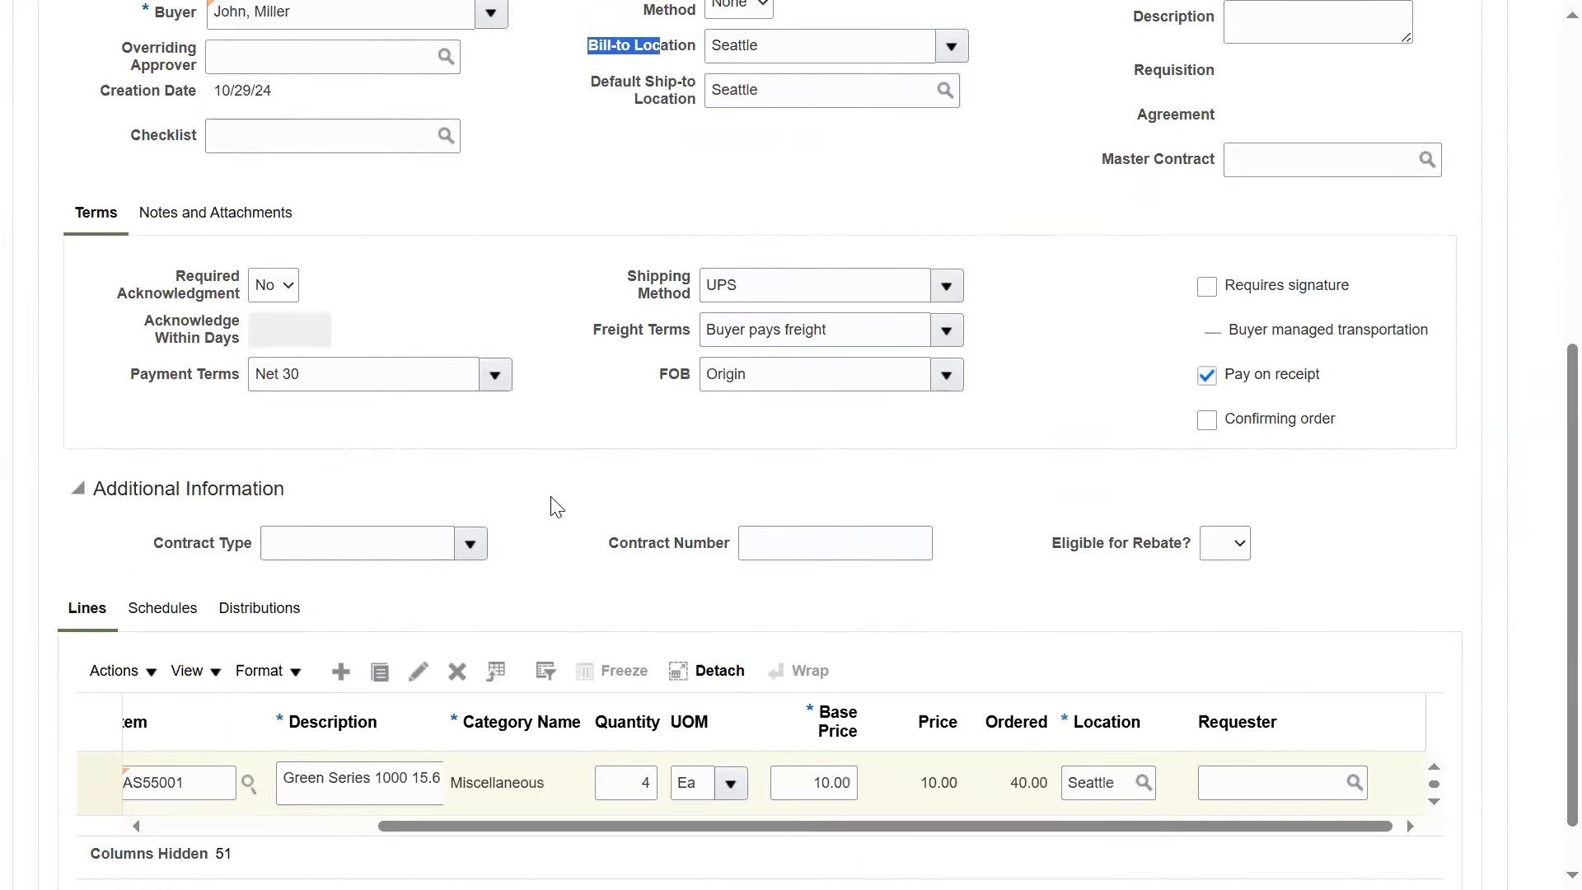
left_click(182, 547)
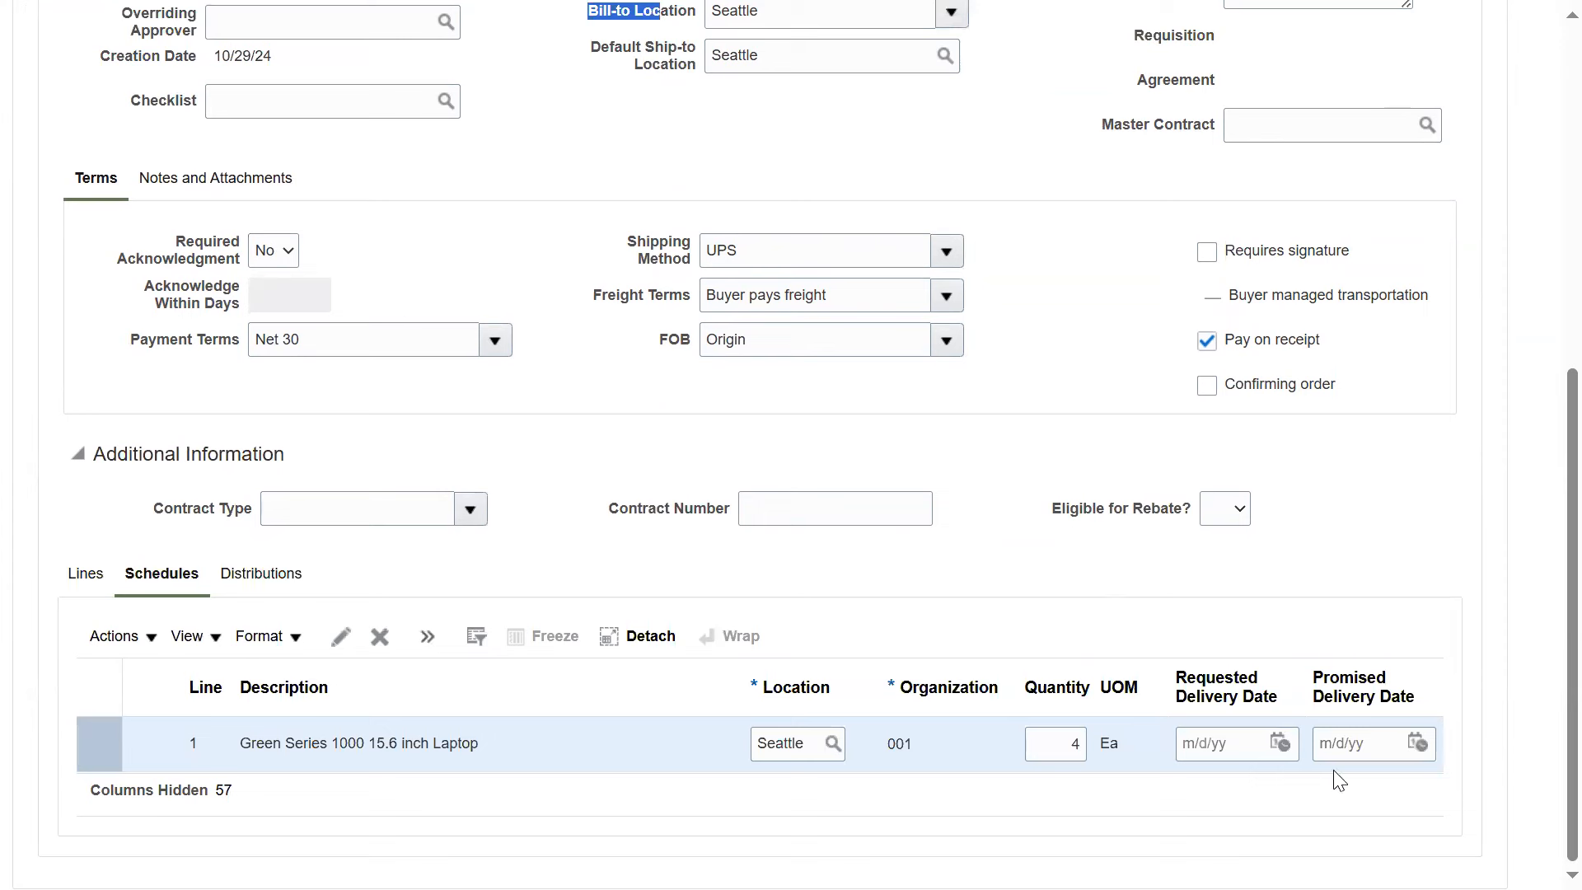
left_click(1281, 742)
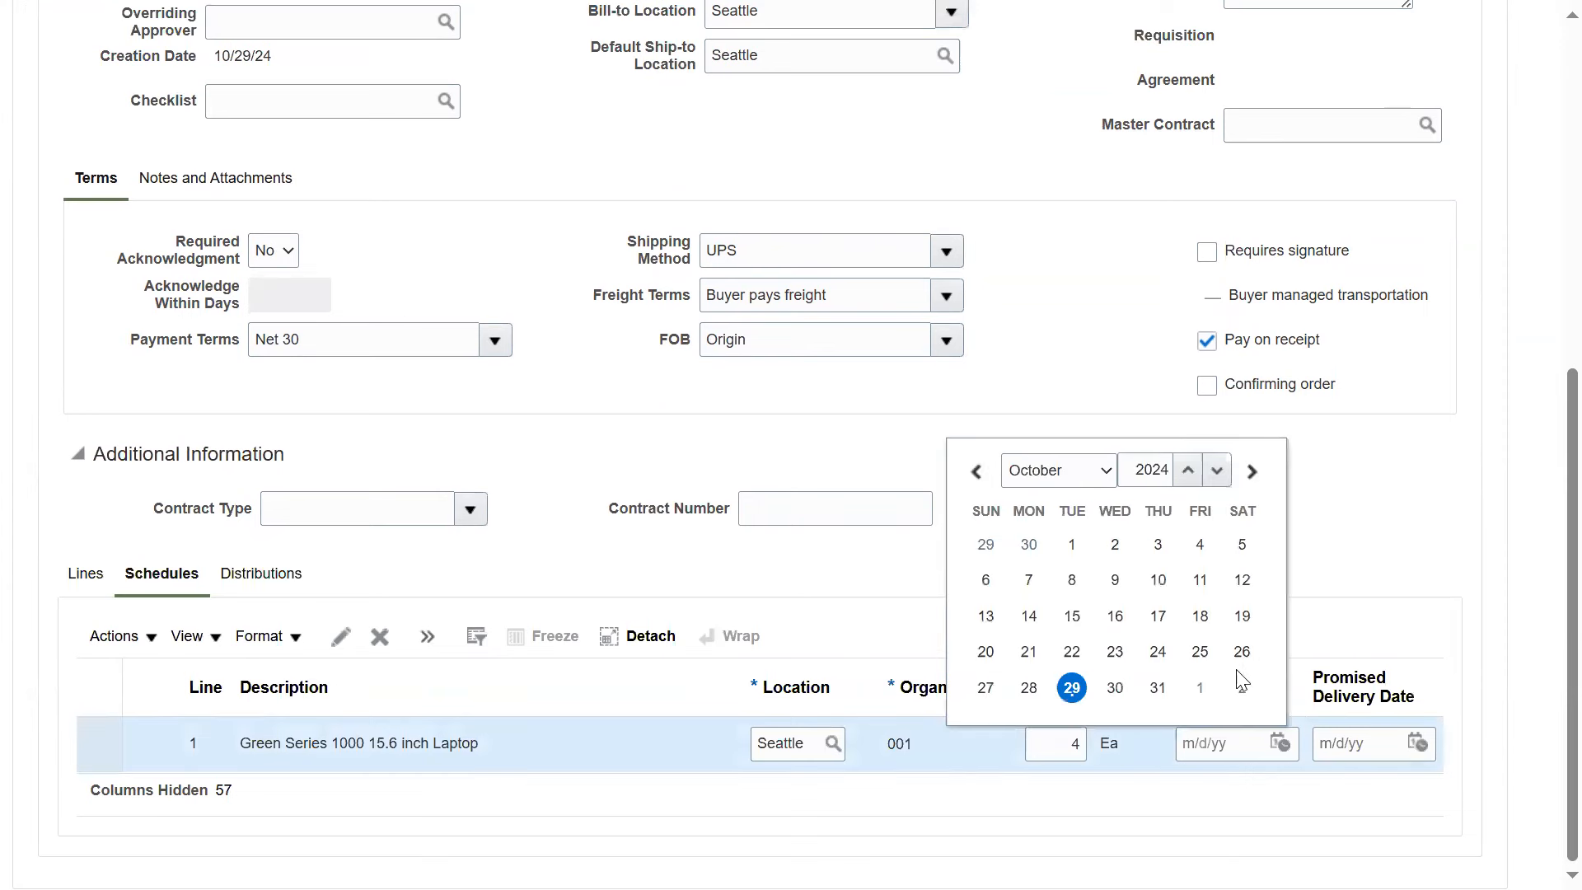
left_click(1114, 687)
left_click(1416, 743)
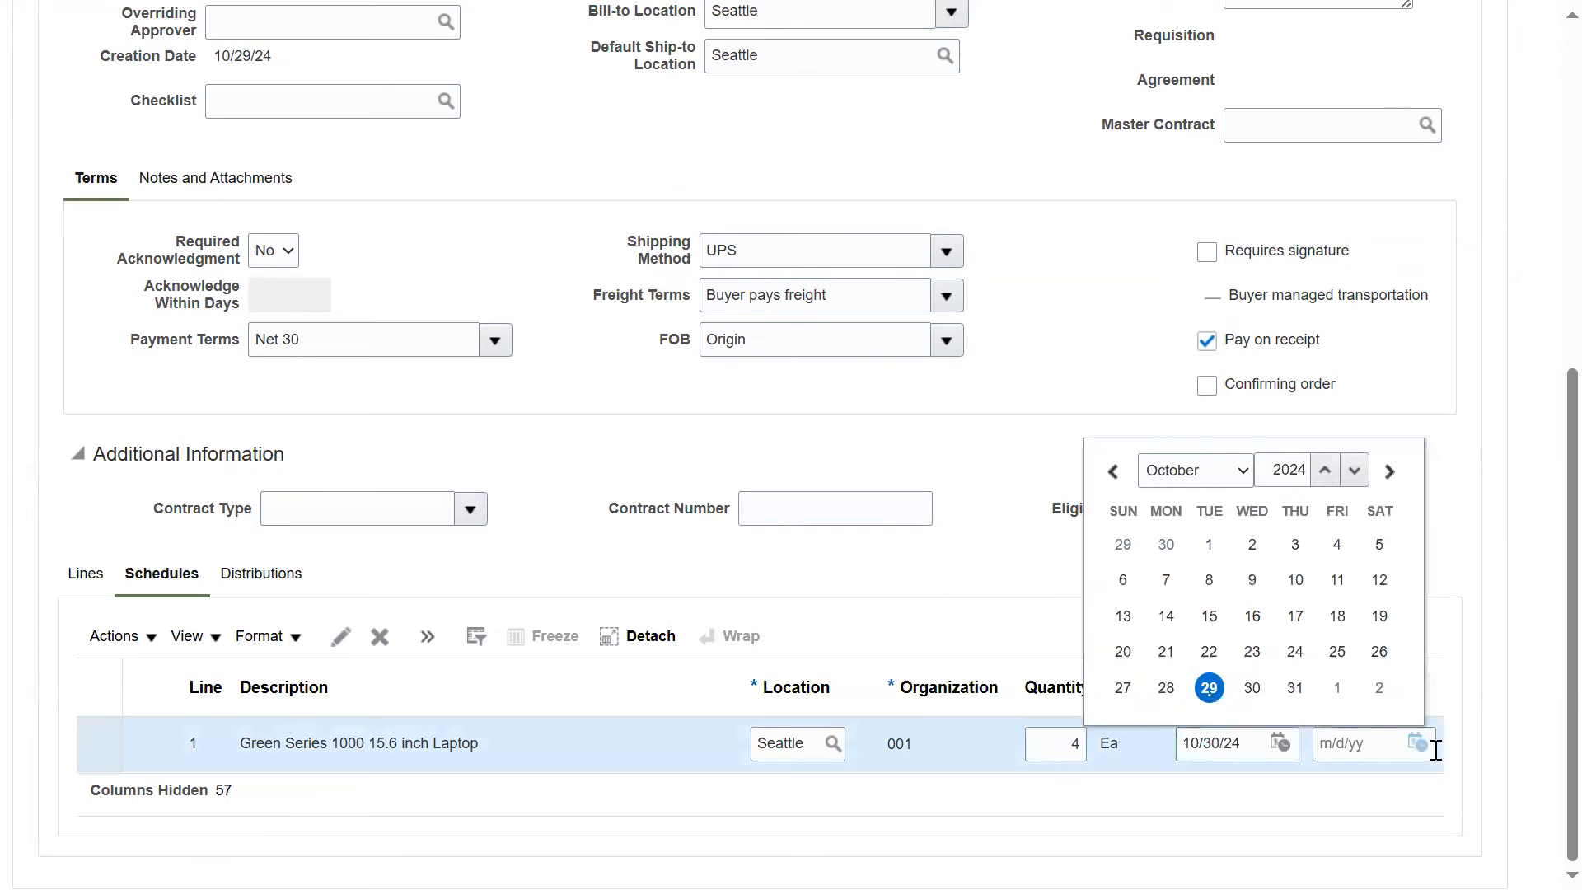
left_click(1301, 690)
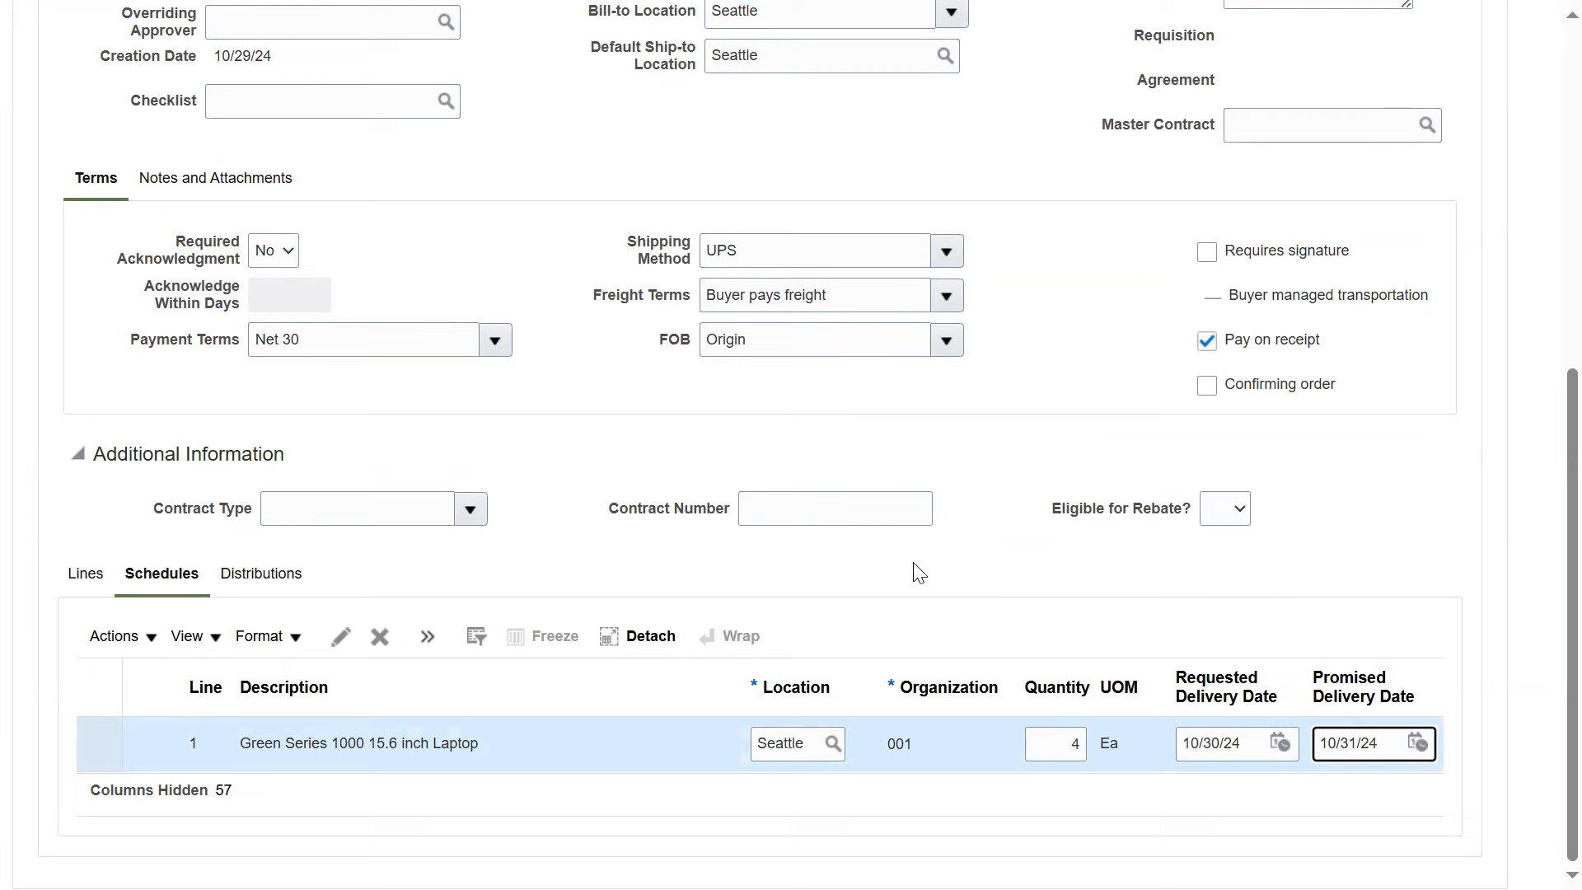
Save the purchase order
scroll(1112, 462, "up", 8)
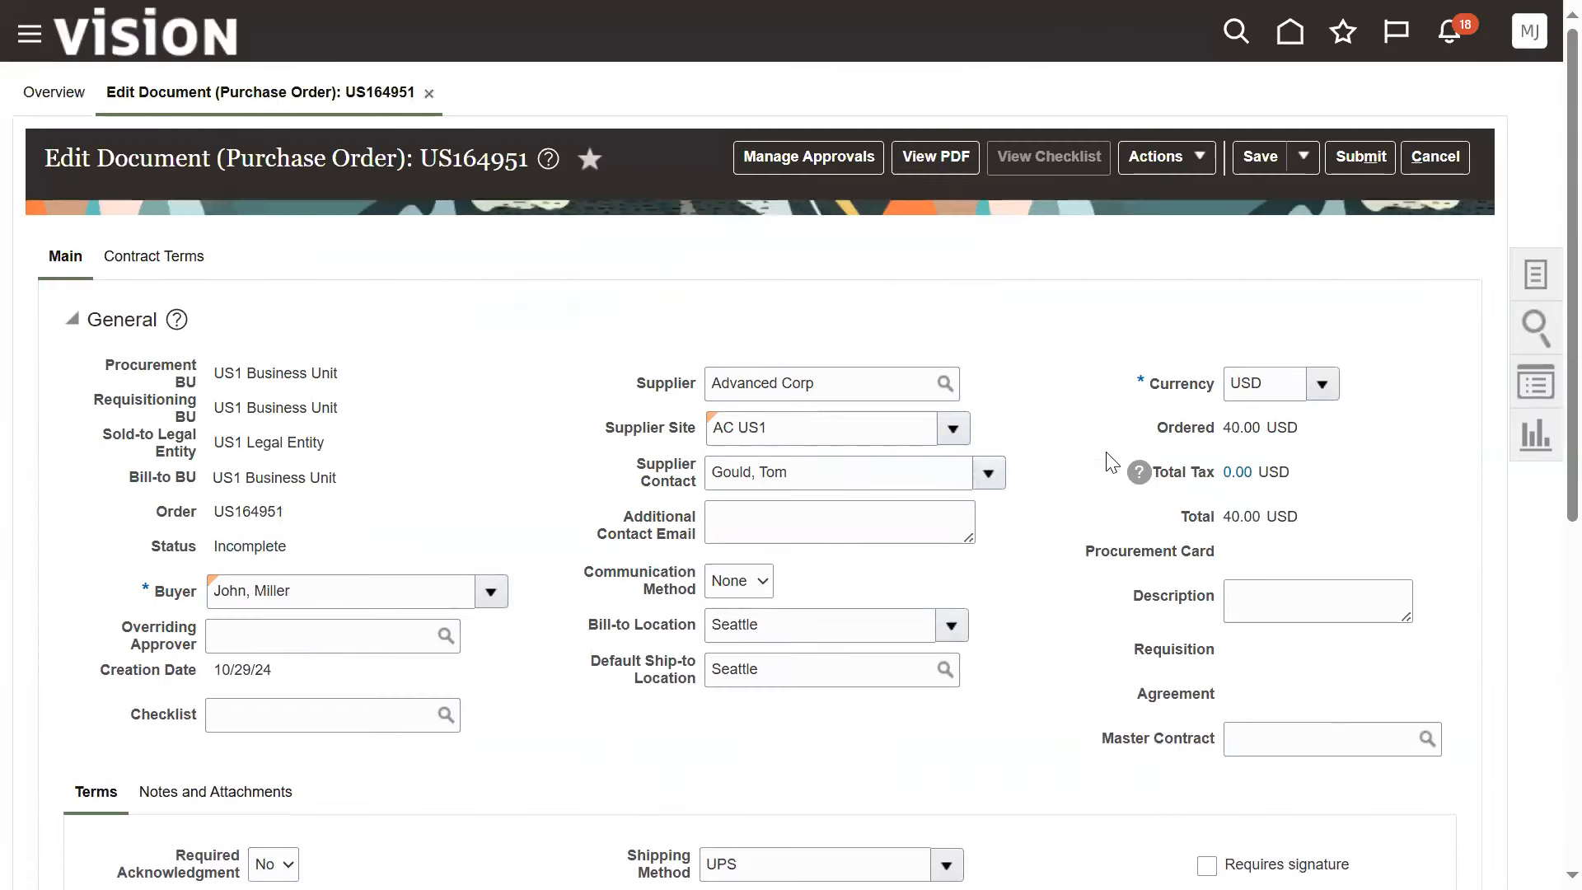
left_click(1254, 157)
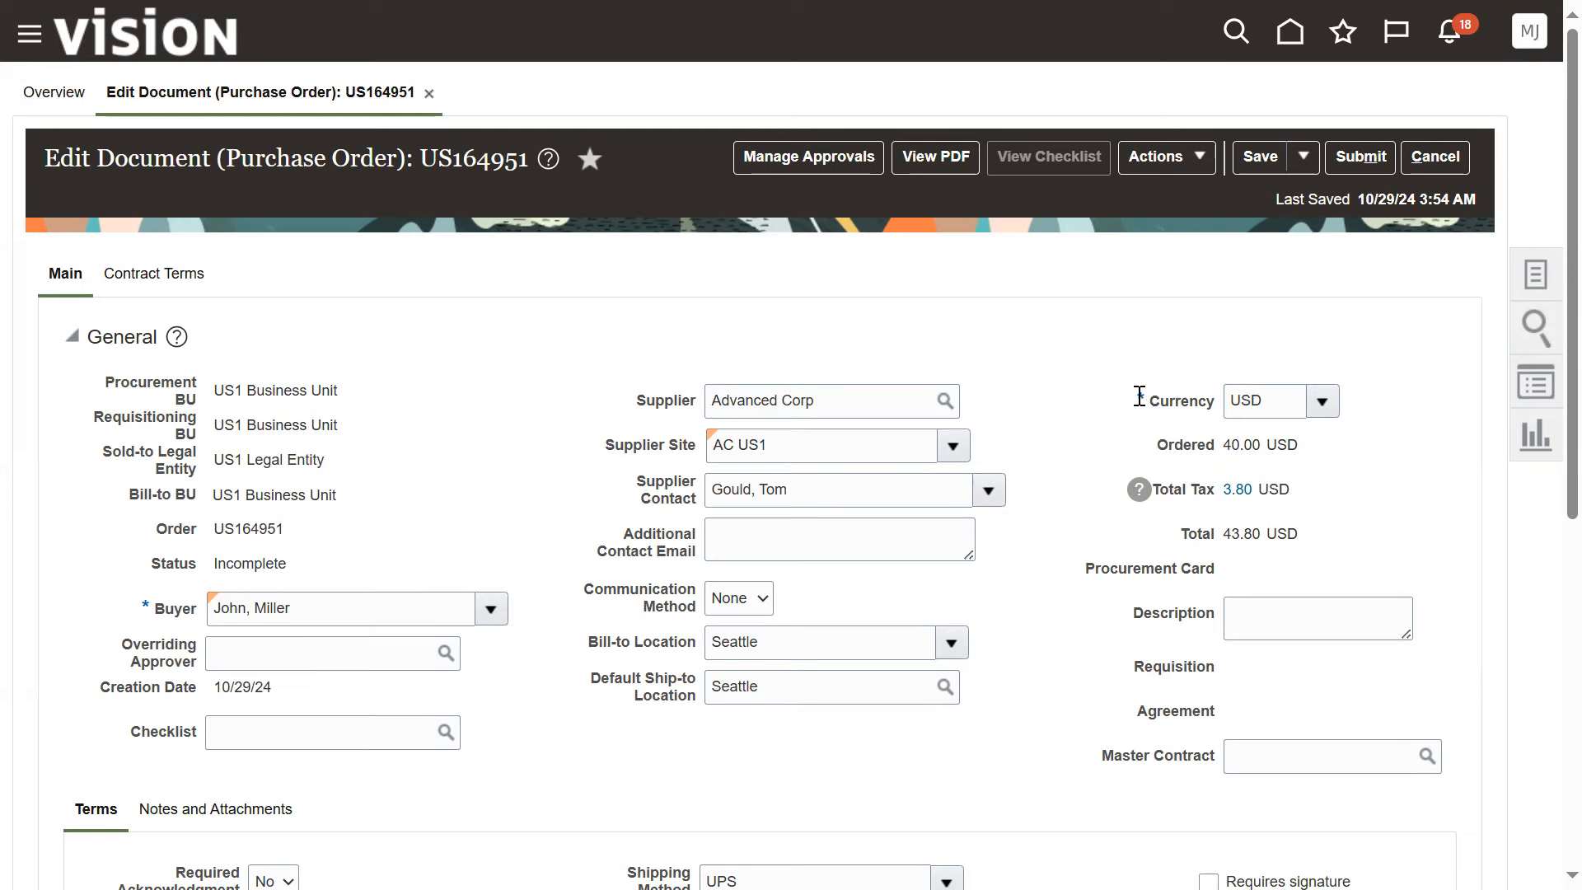
left_click(1257, 156)
Examine the purchase order's approval route and its Serial Terms Approval participant, and return to the order
left_click(826, 155)
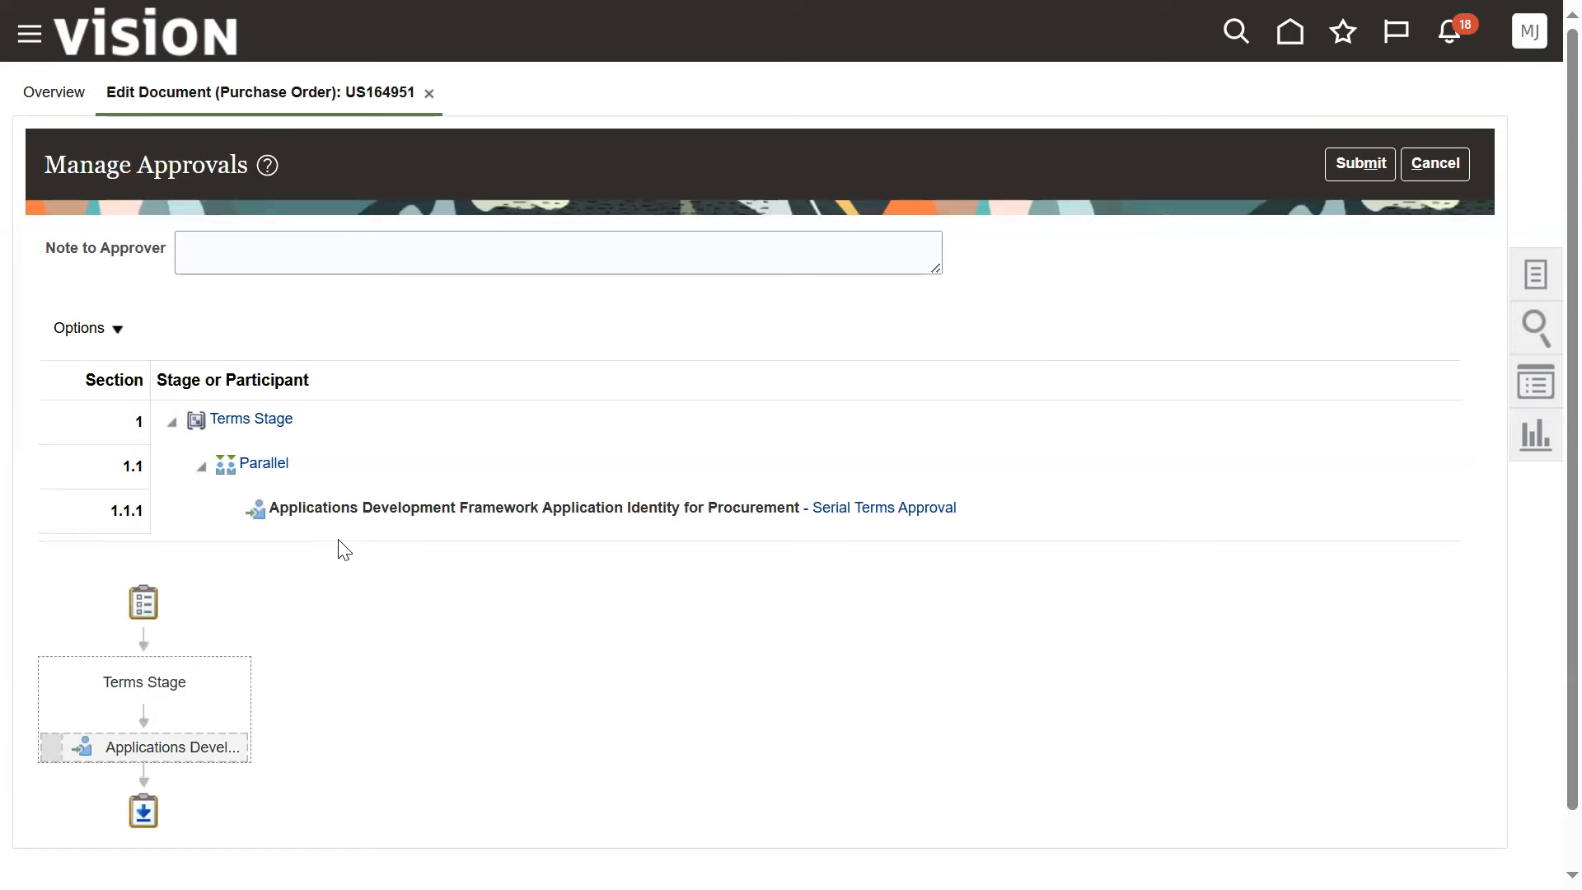
left_click(344, 509)
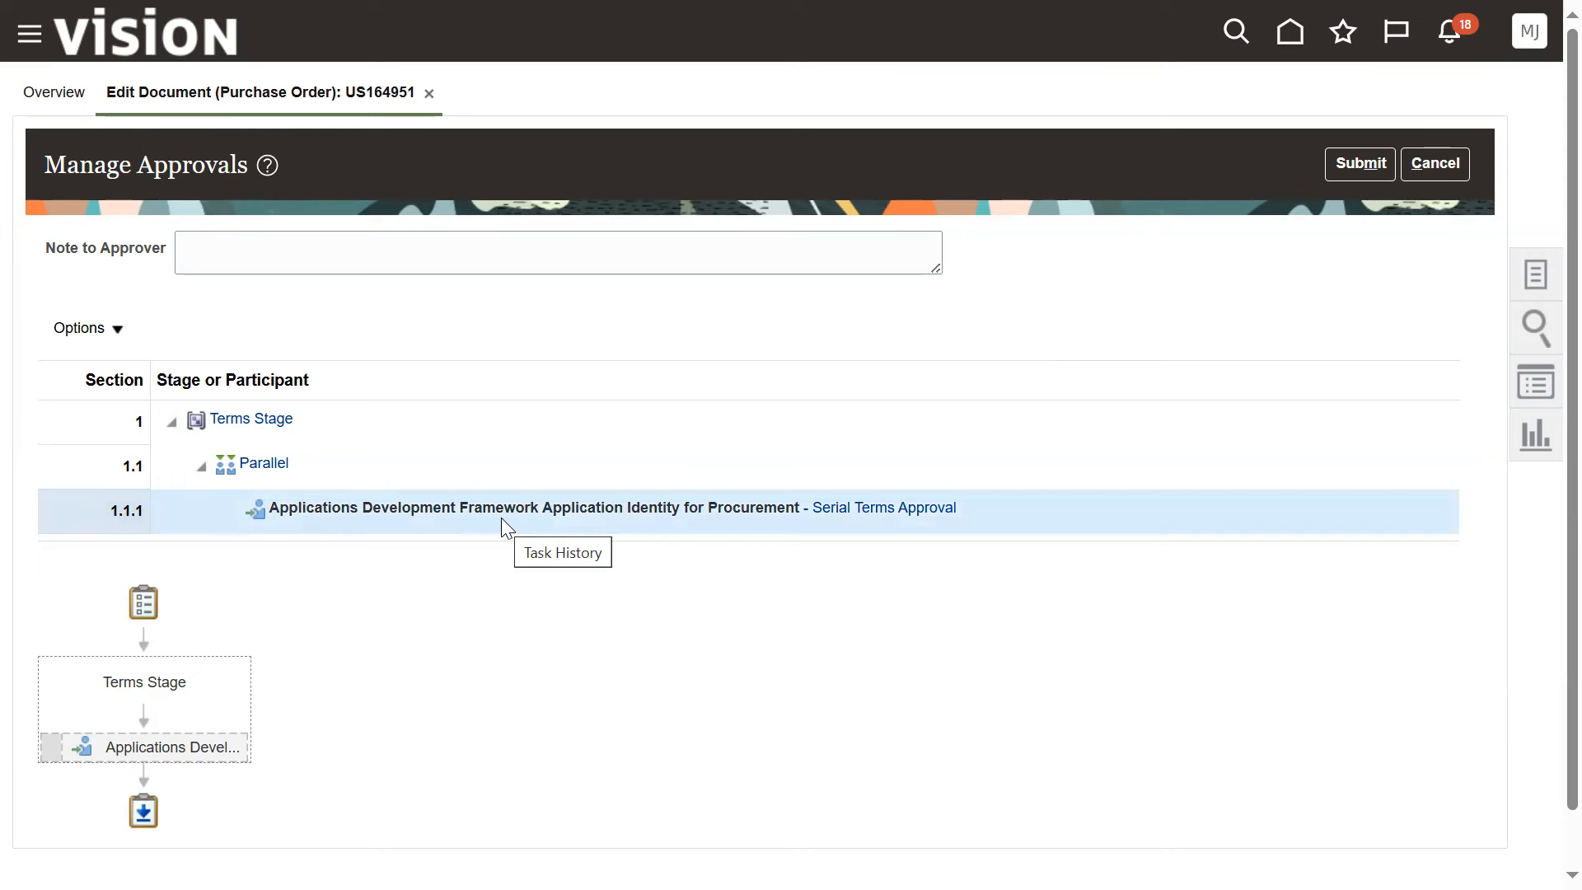
left_click(1417, 181)
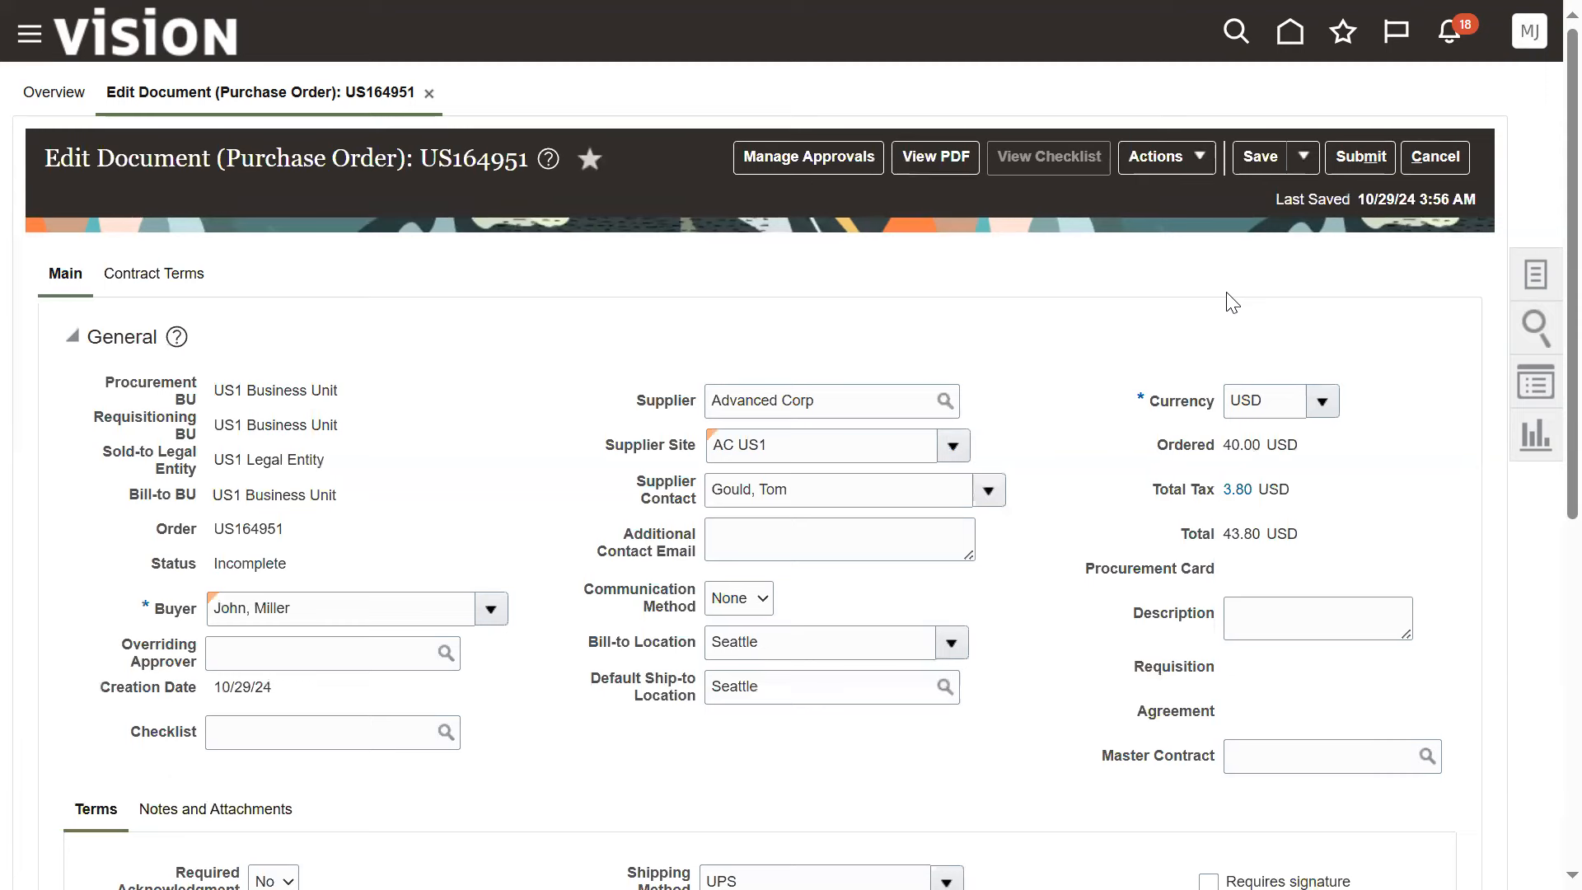
Submit the purchase order and dismiss the browser alert
left_click(1343, 158)
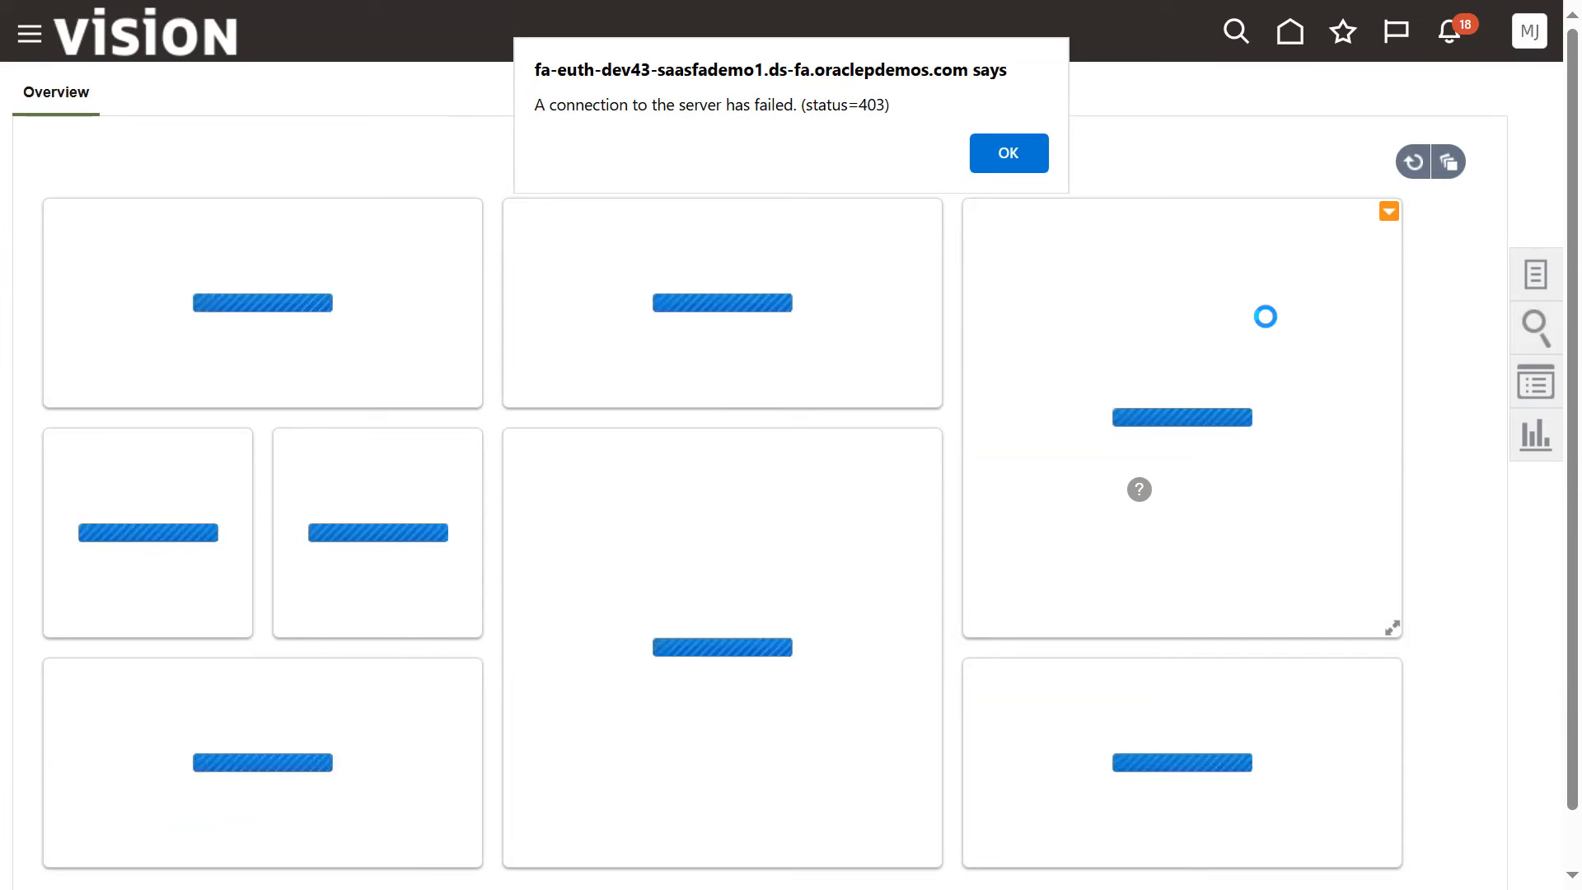
left_click(1018, 145)
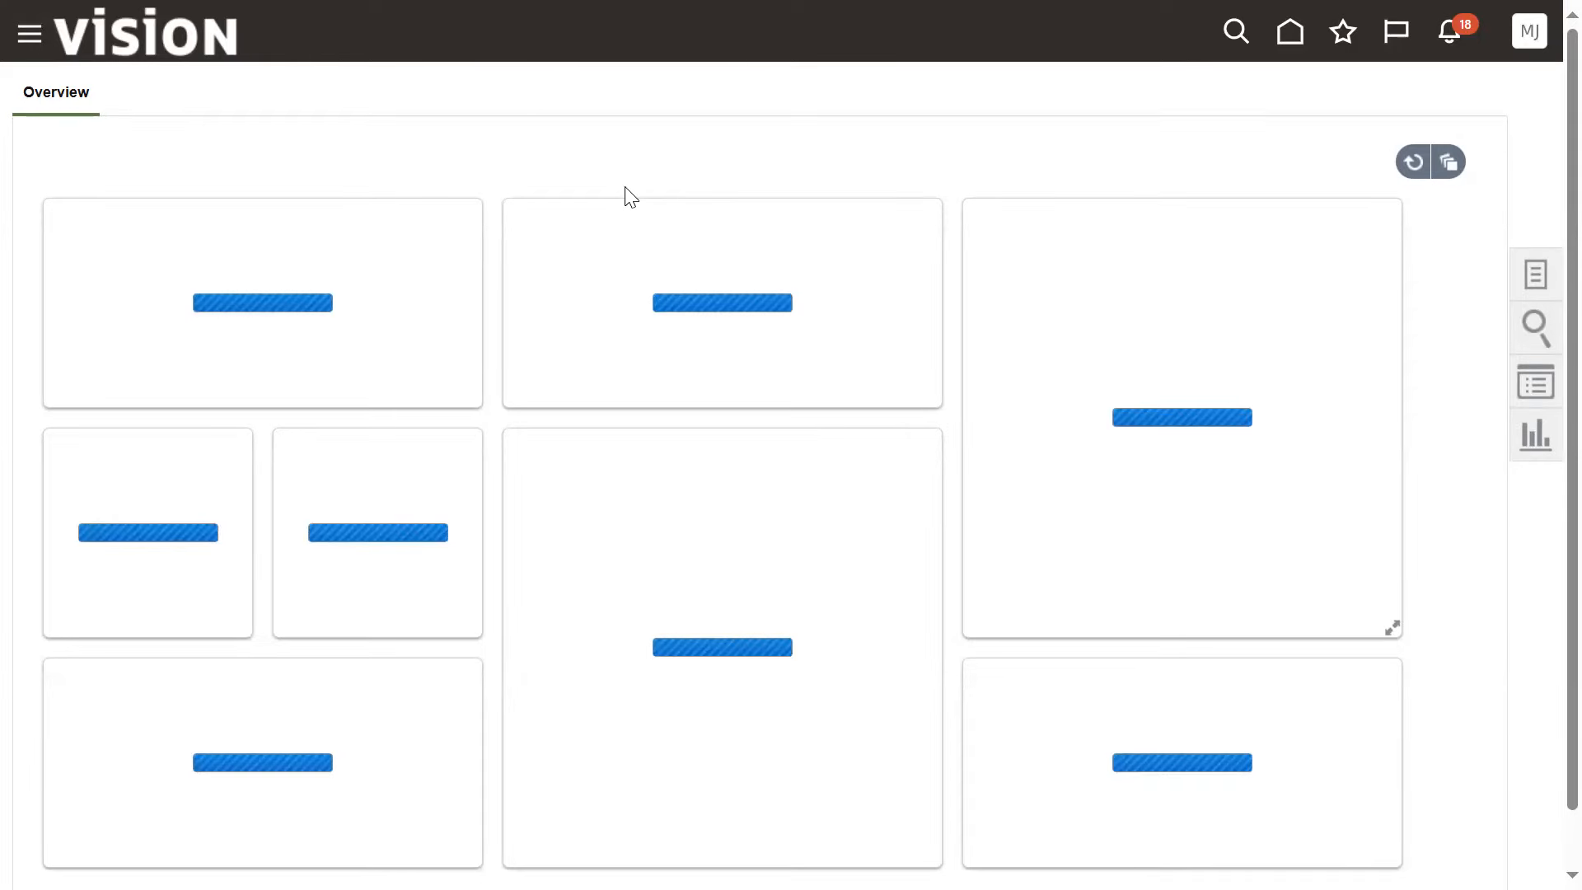
Open Manage Orders and search for the submitted purchase order by its order number
mouse_move(529, 7)
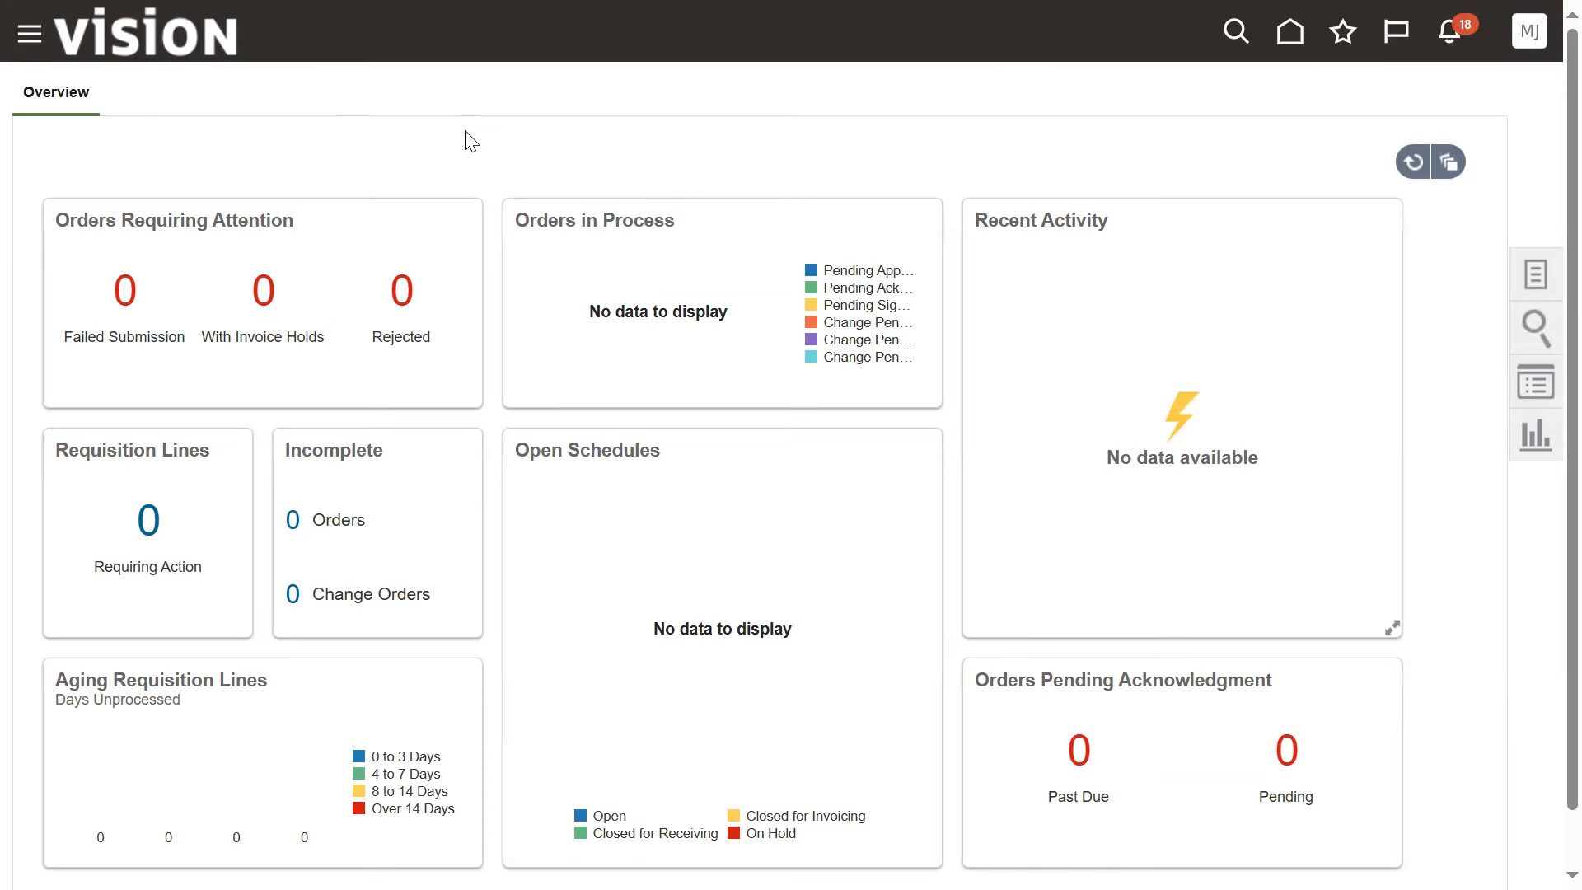
left_click(1541, 256)
left_click(1423, 231)
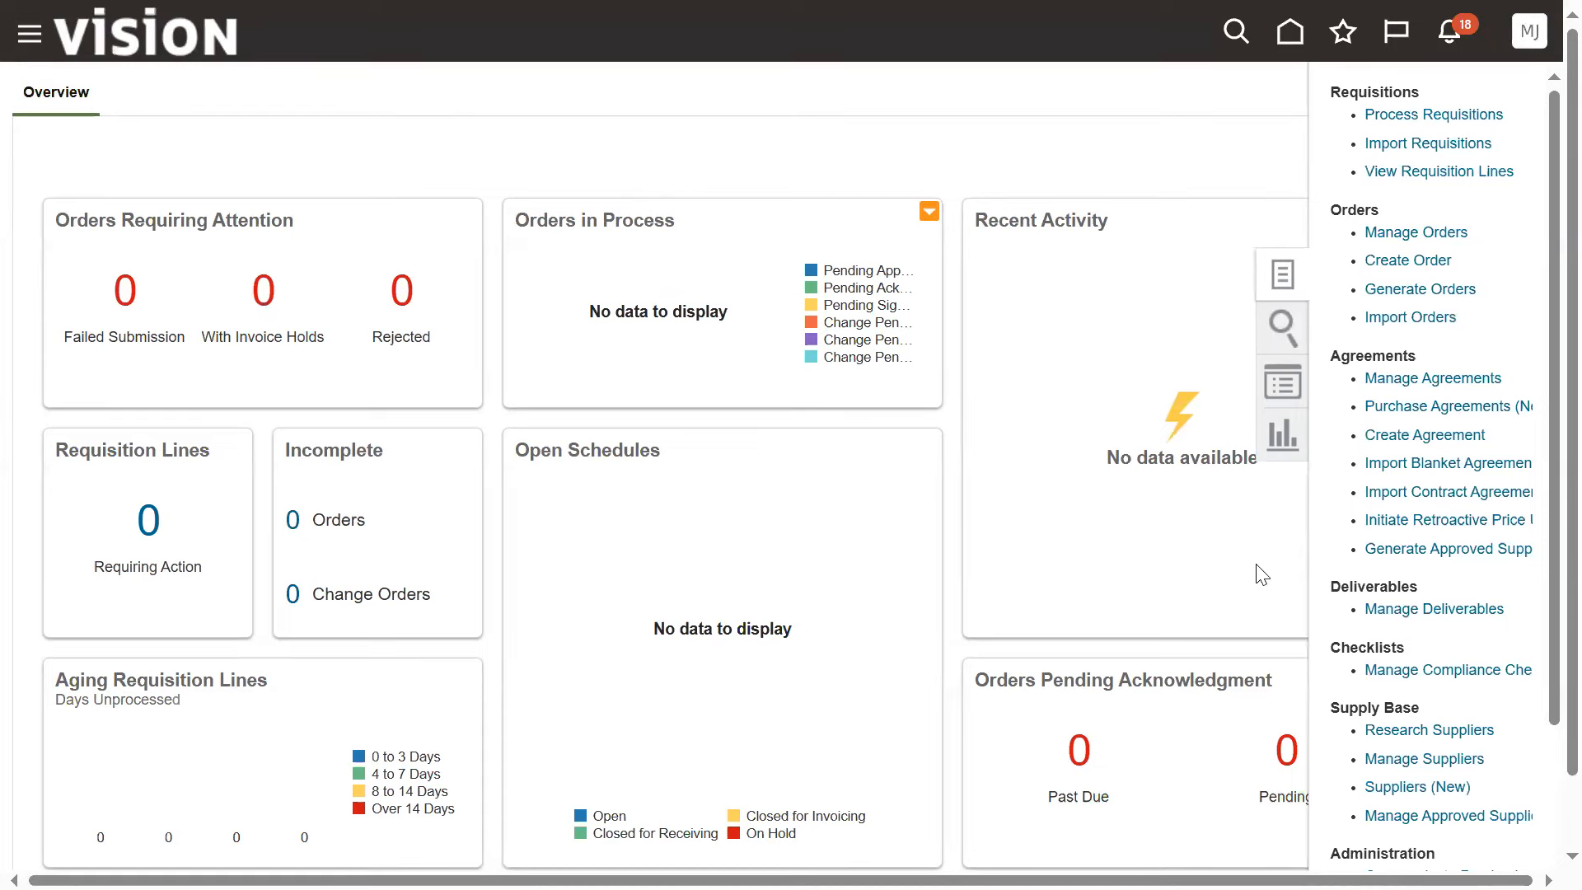
left_click(1105, 392)
type("US164951")
left_click(1275, 579)
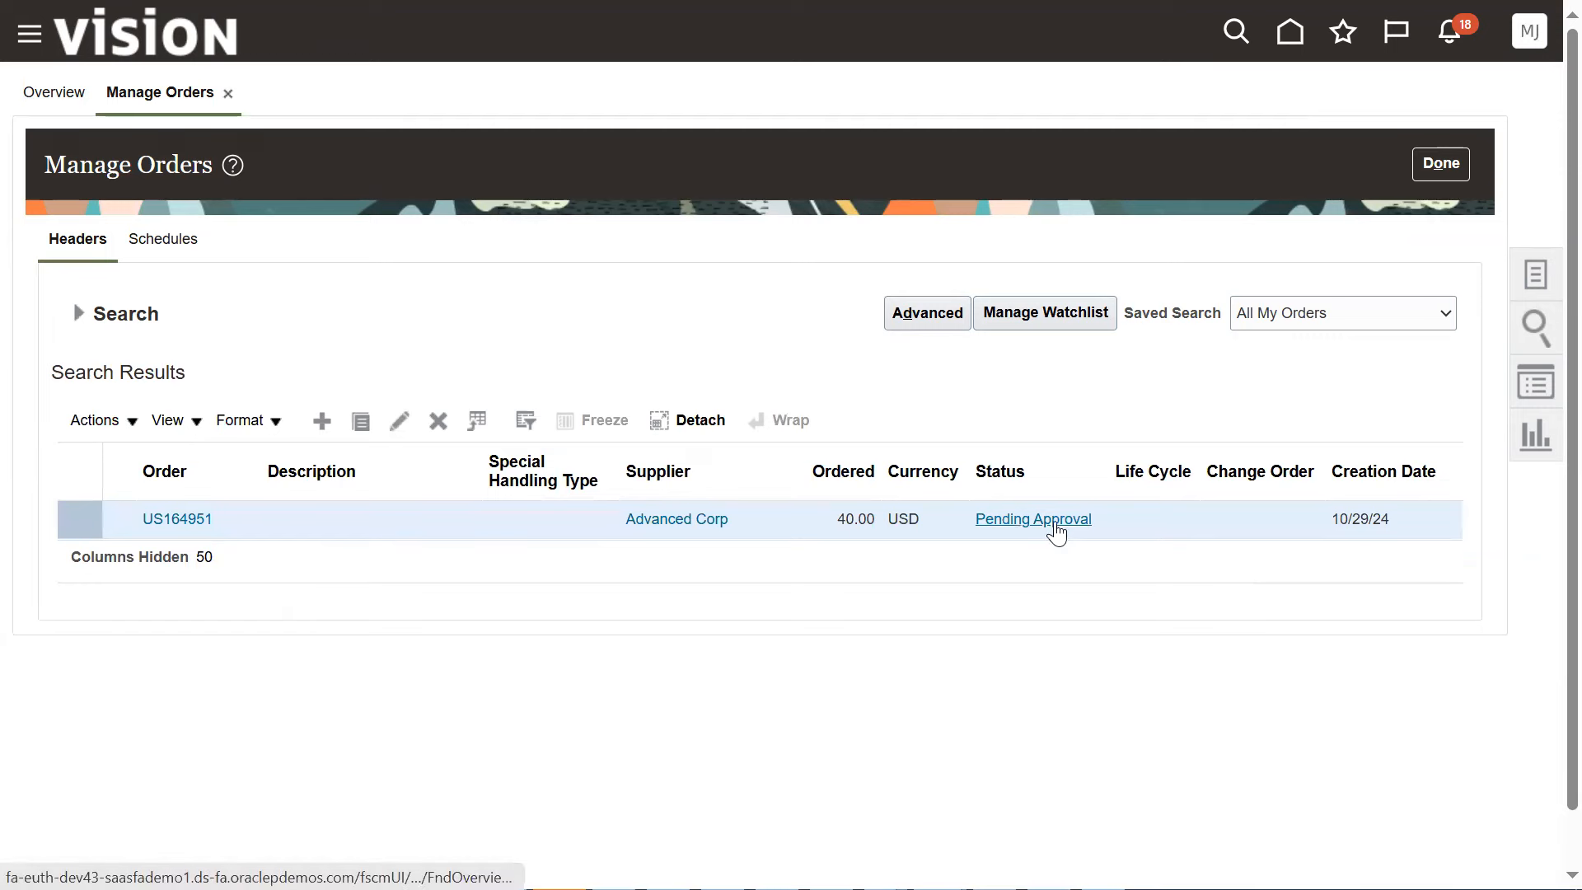
Rerun the same order search repeatedly to check the purchase order's approval status
left_click(91, 314)
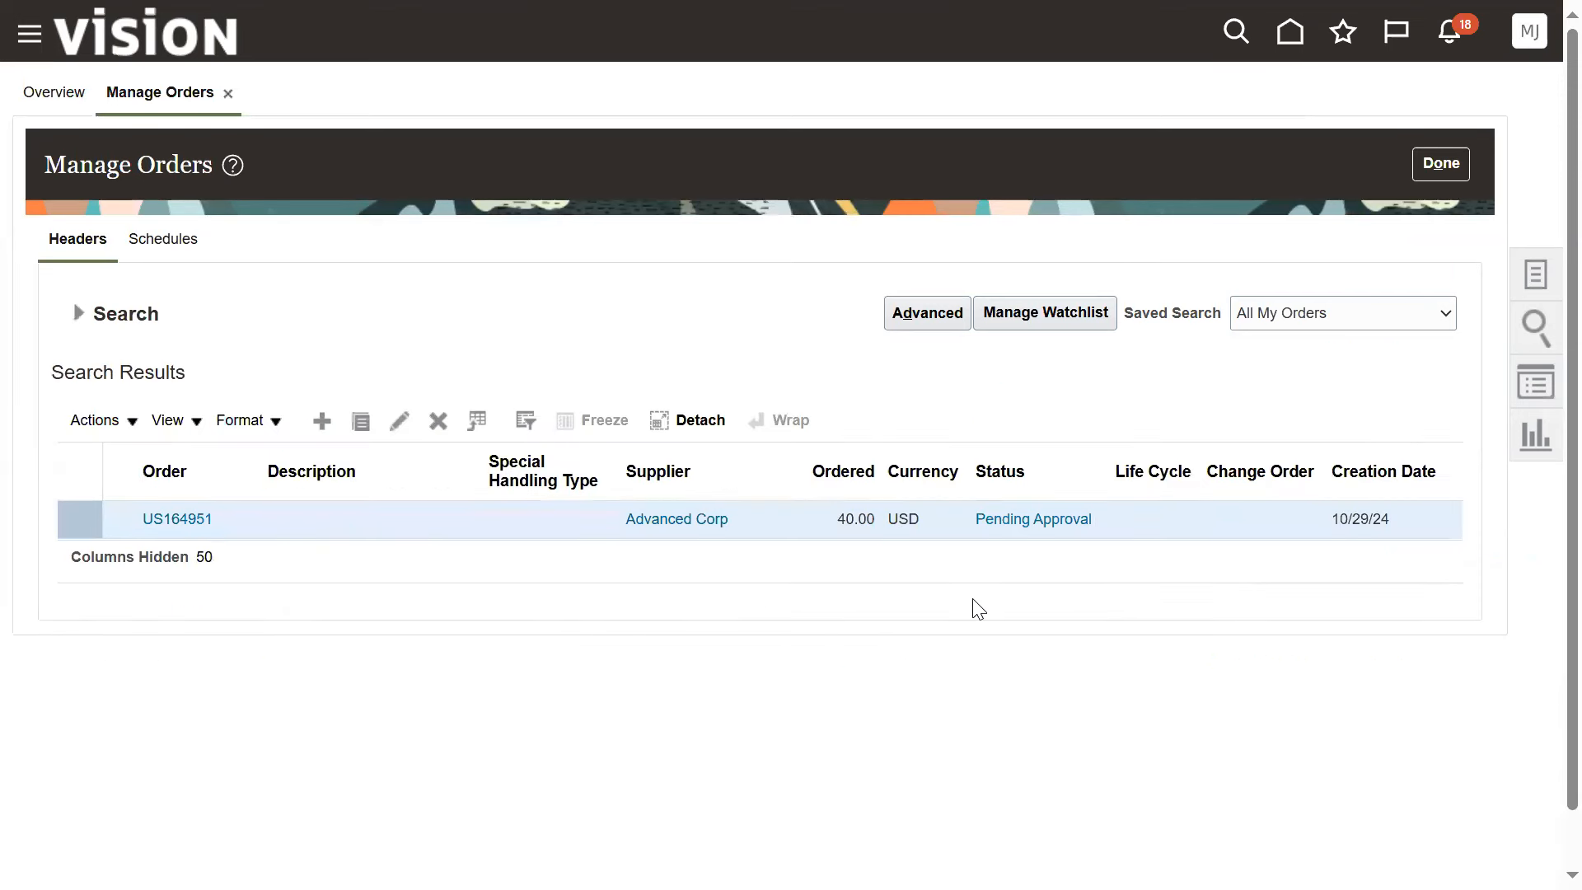
left_click(78, 313)
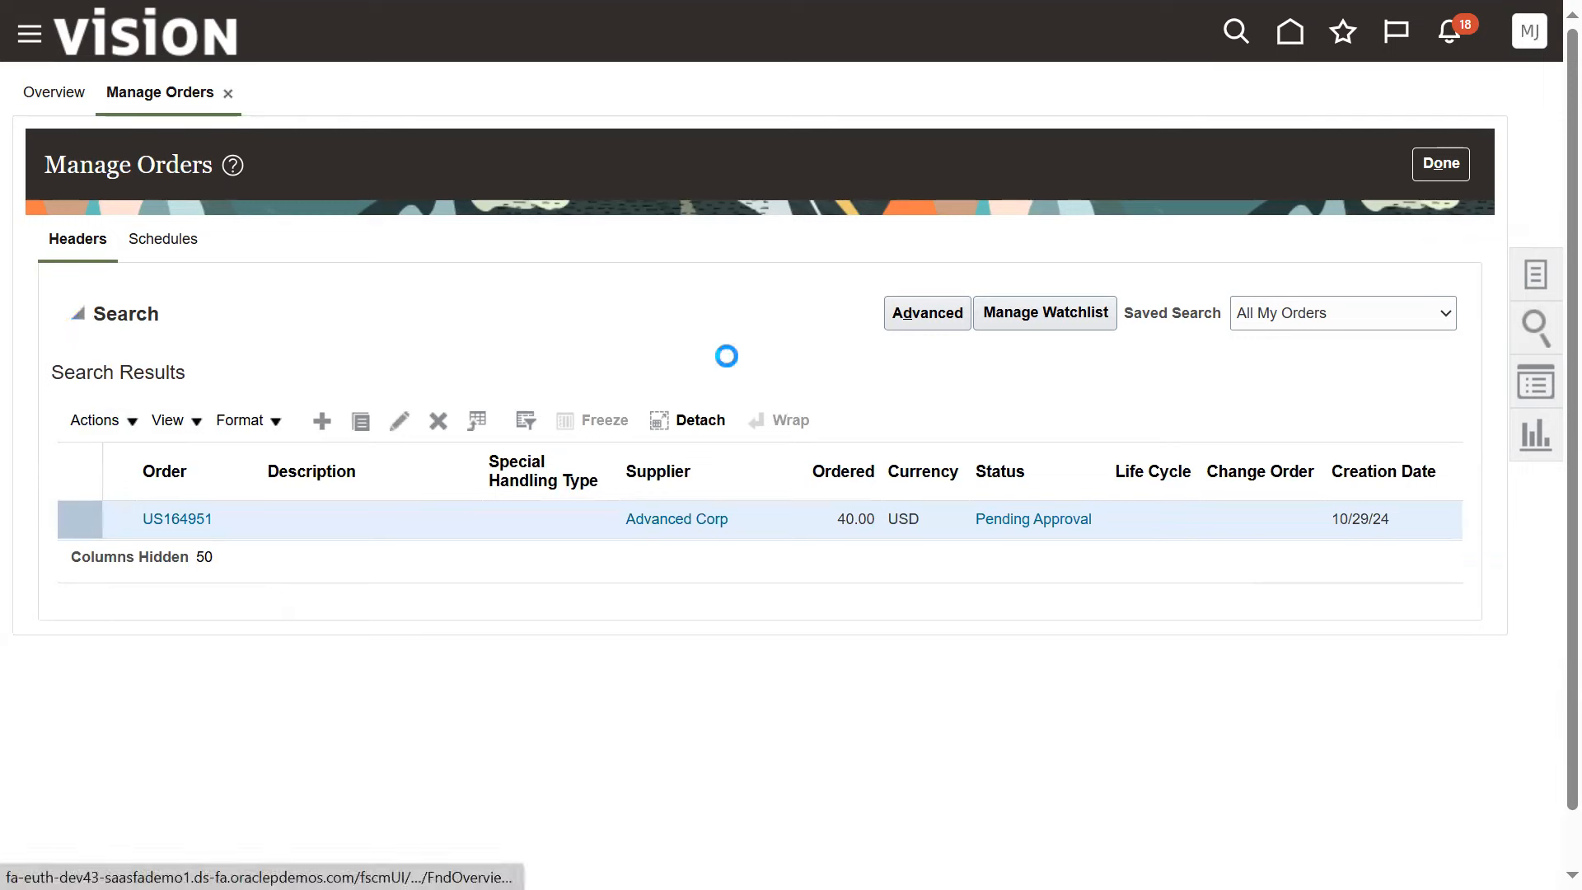
key("F11")
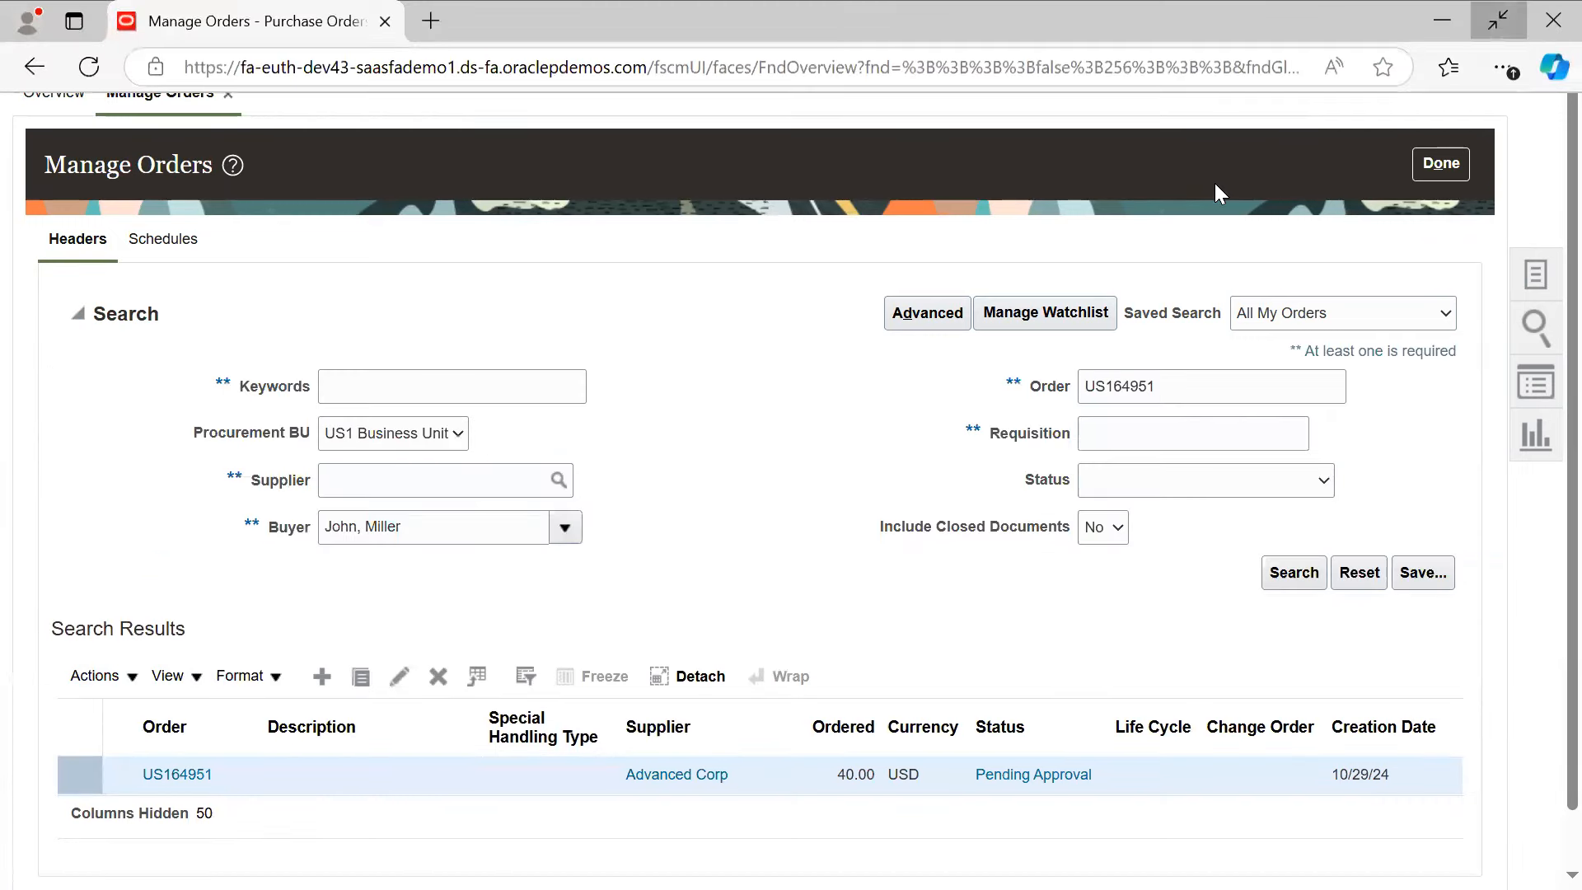
left_click(1285, 663)
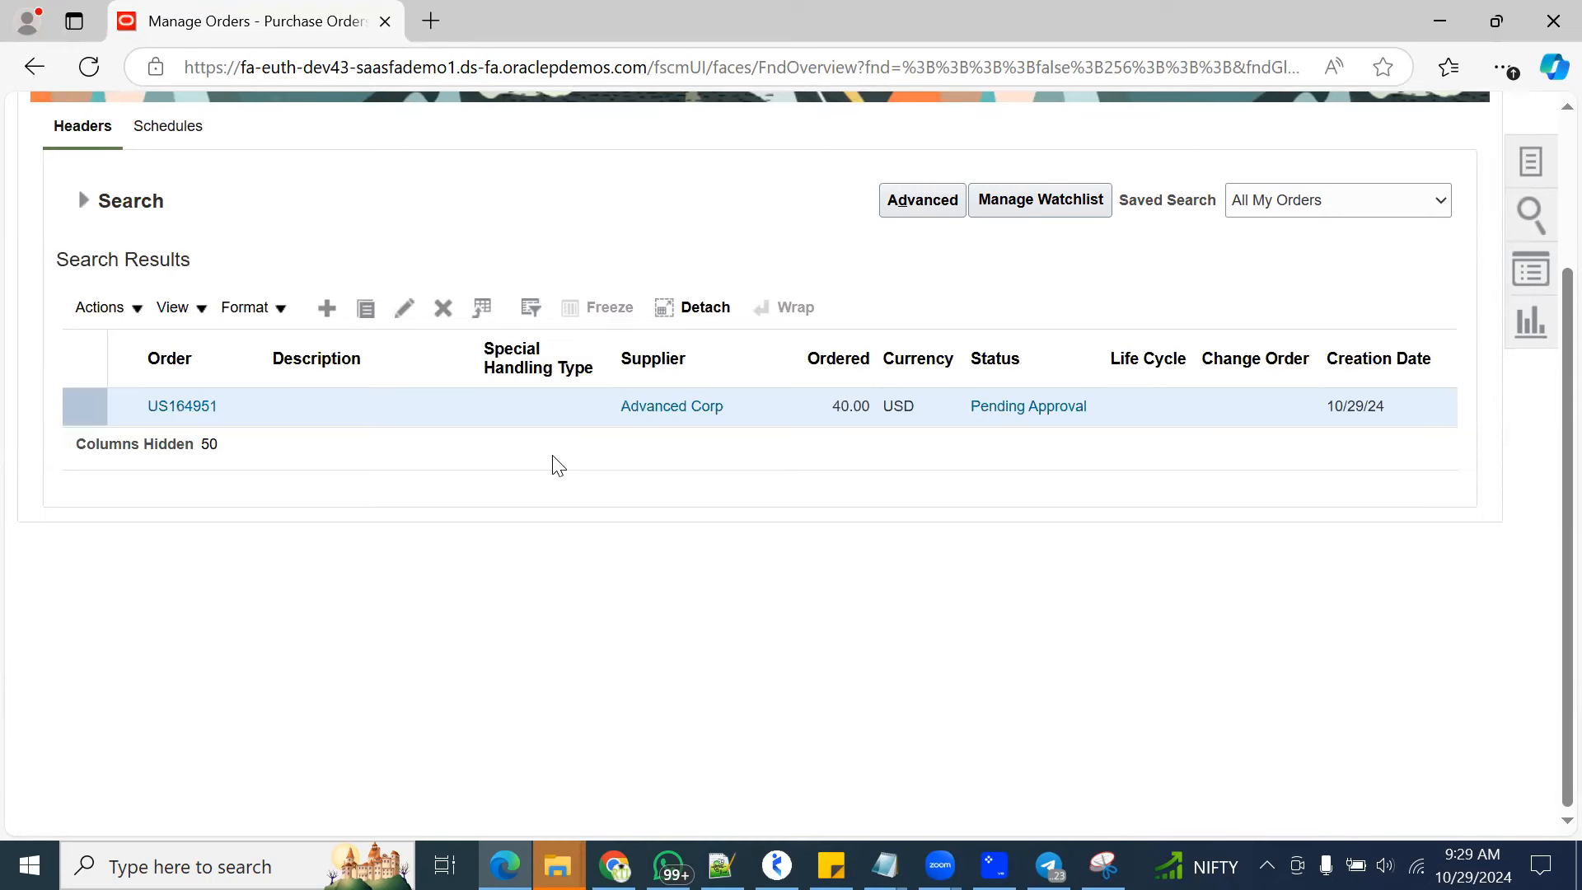
left_click(84, 200)
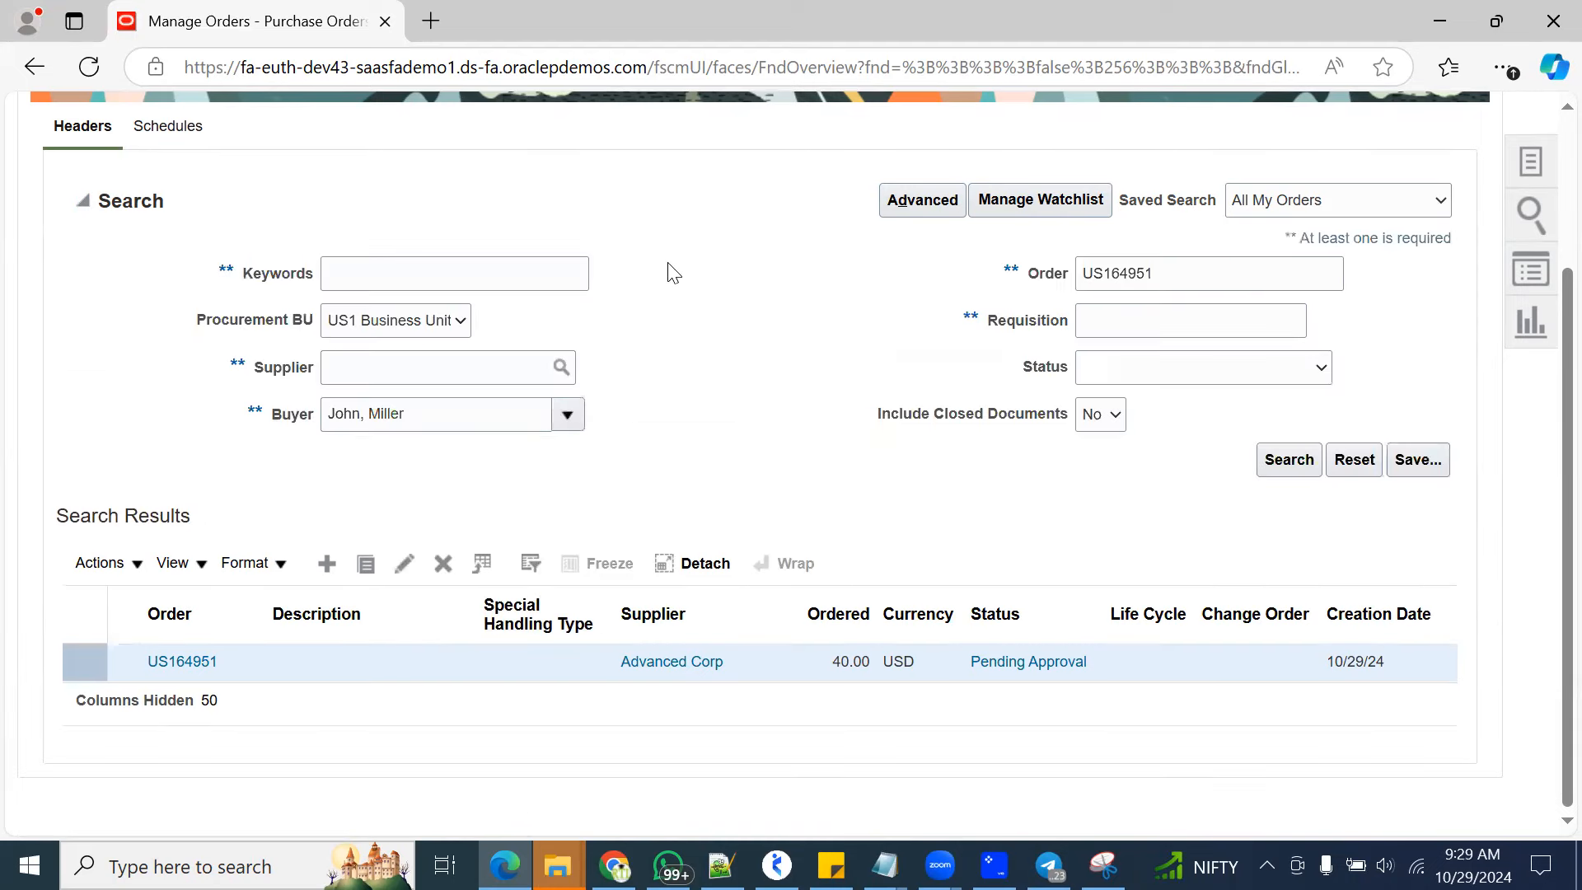
left_click(1290, 459)
left_click(83, 201)
left_click(1263, 449)
left_click(83, 201)
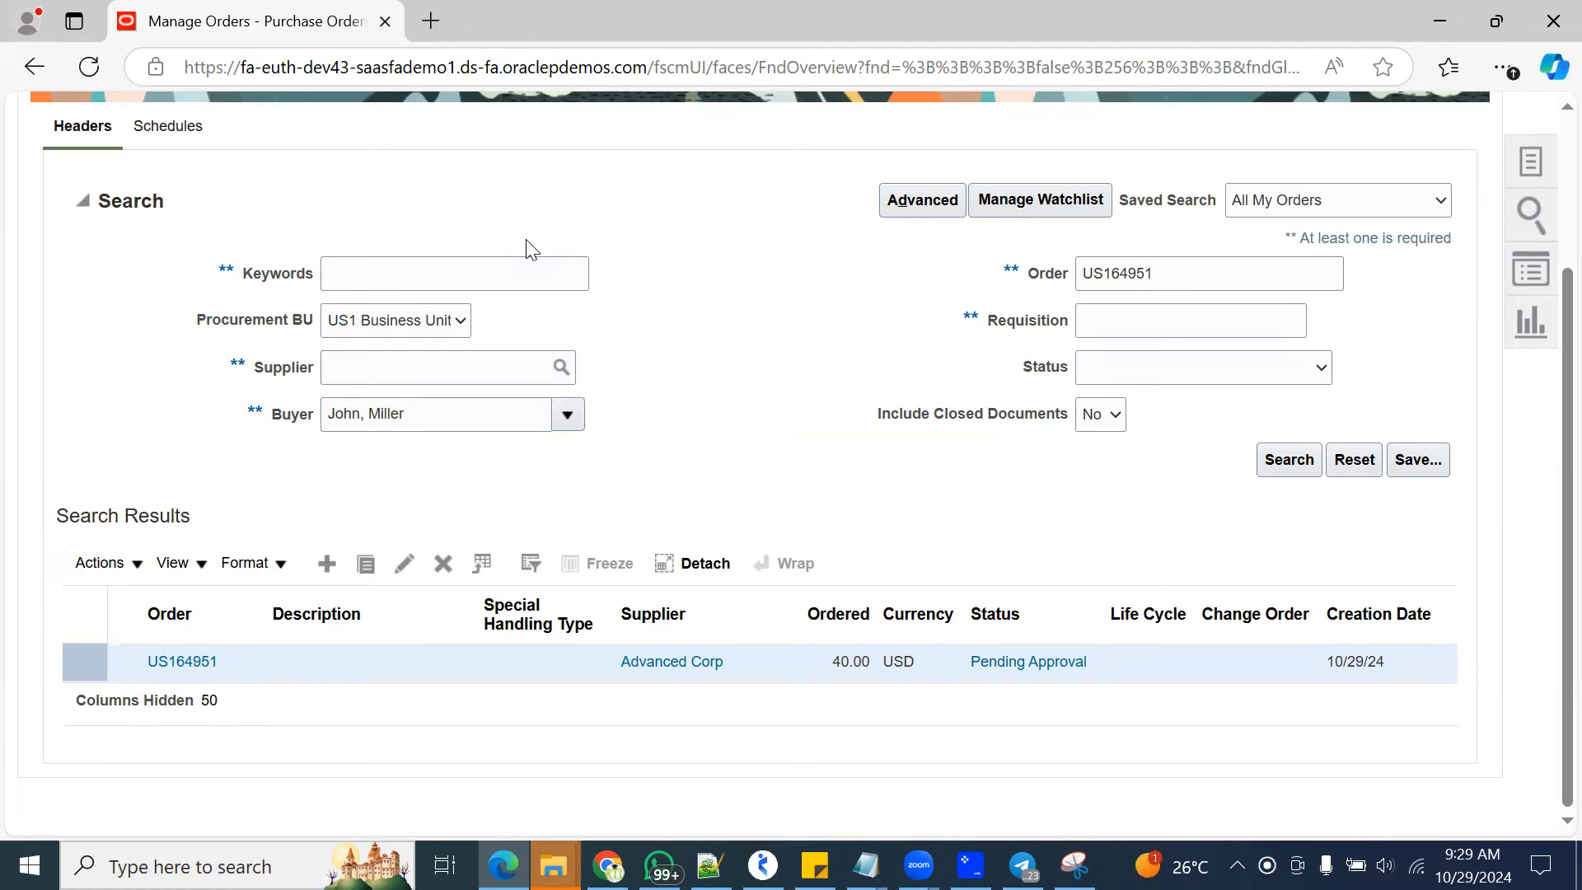
left_click(1262, 460)
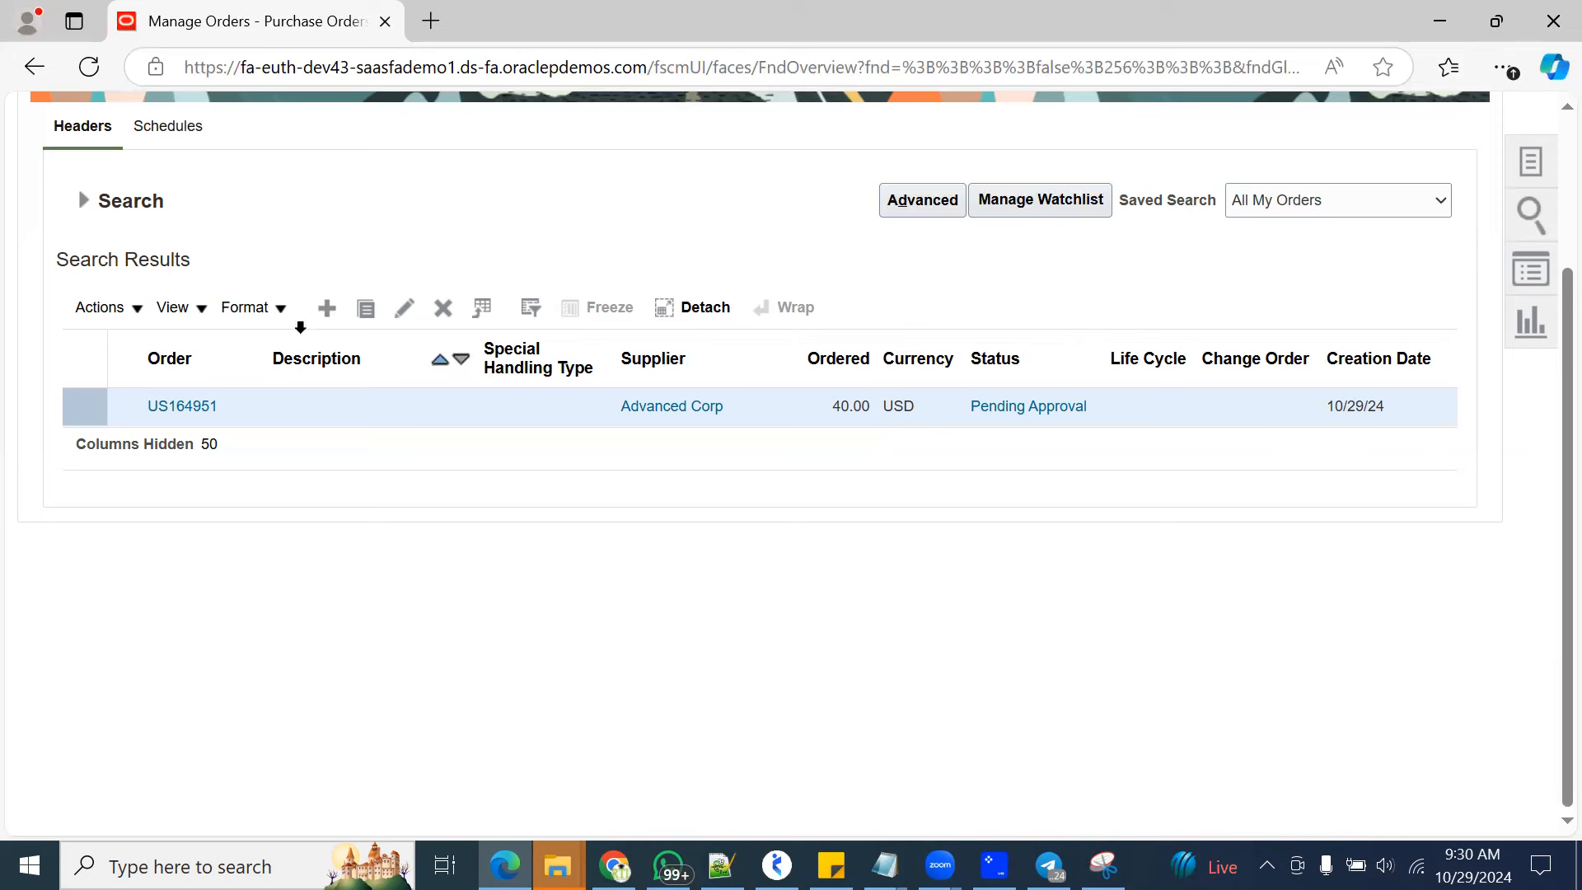
left_click(89, 207)
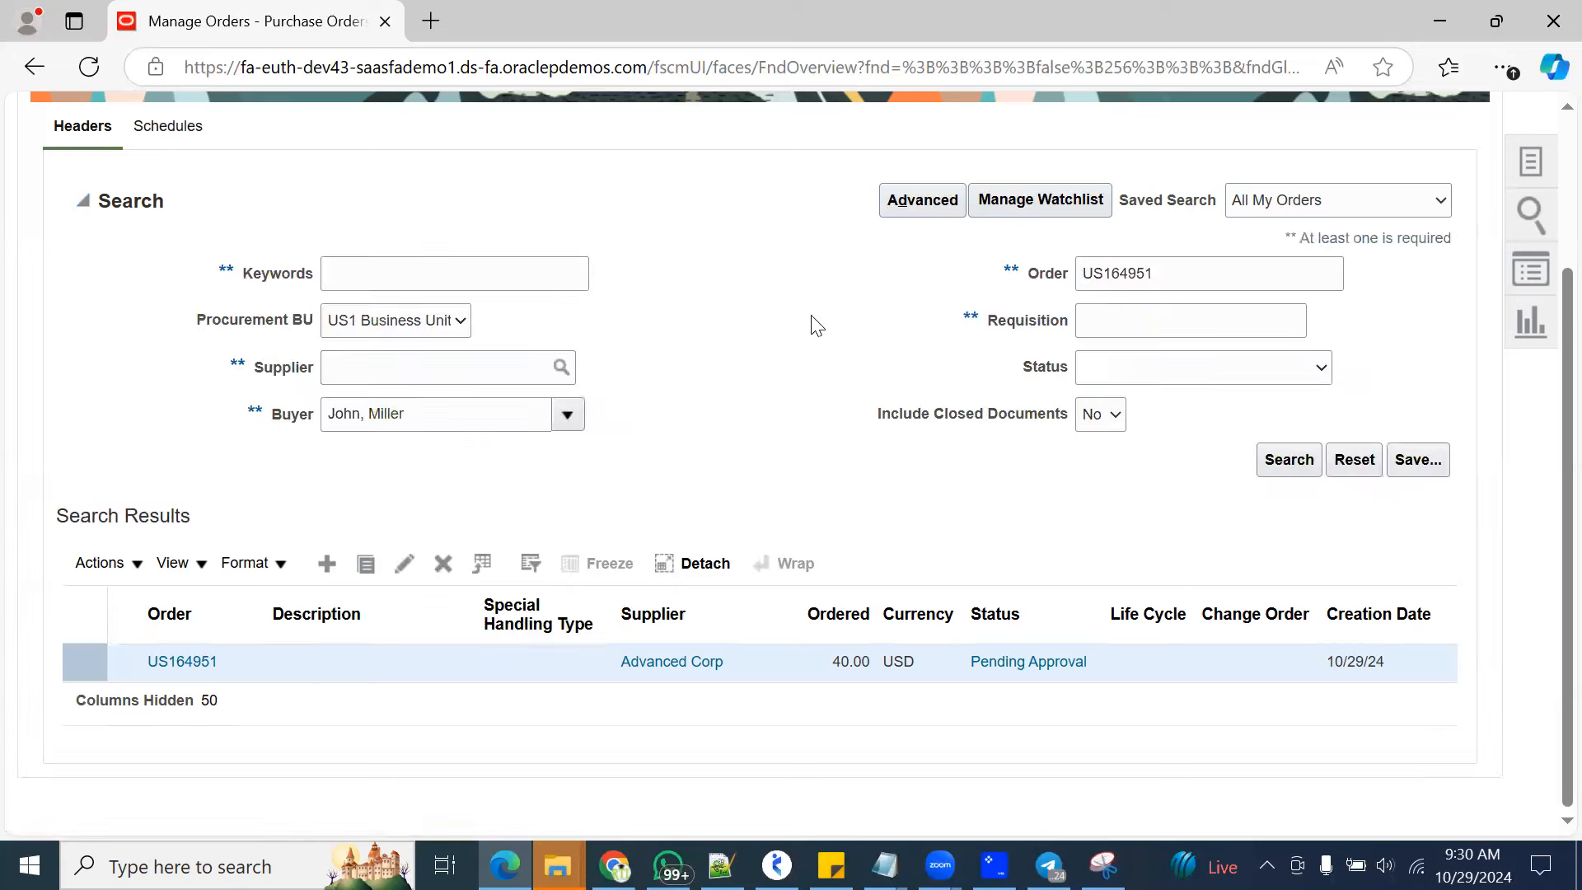
left_click(1277, 464)
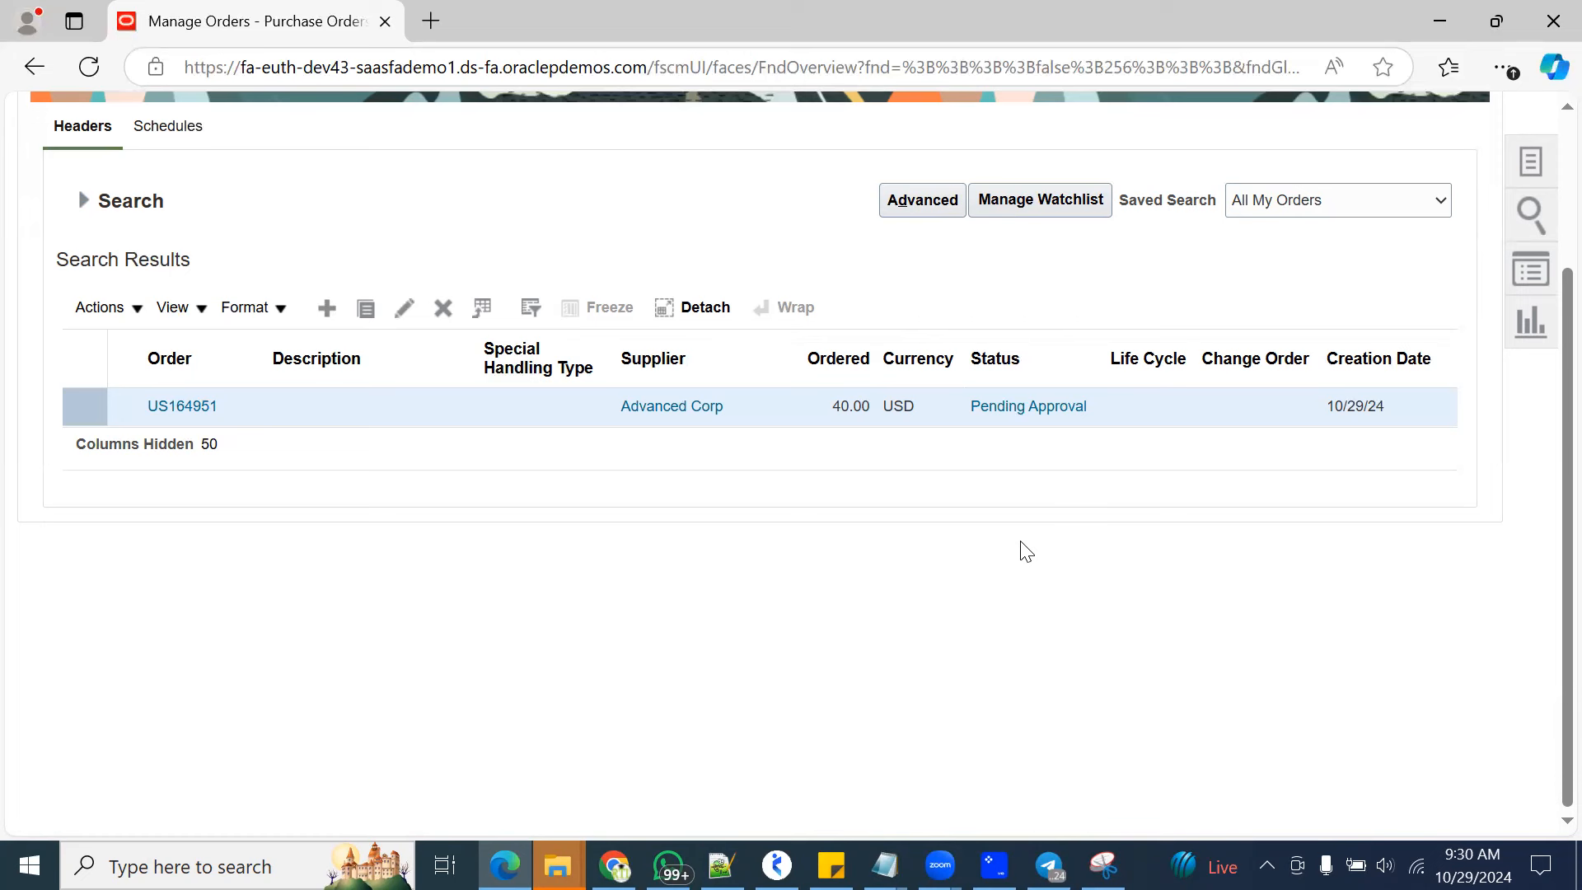
left_click(83, 200)
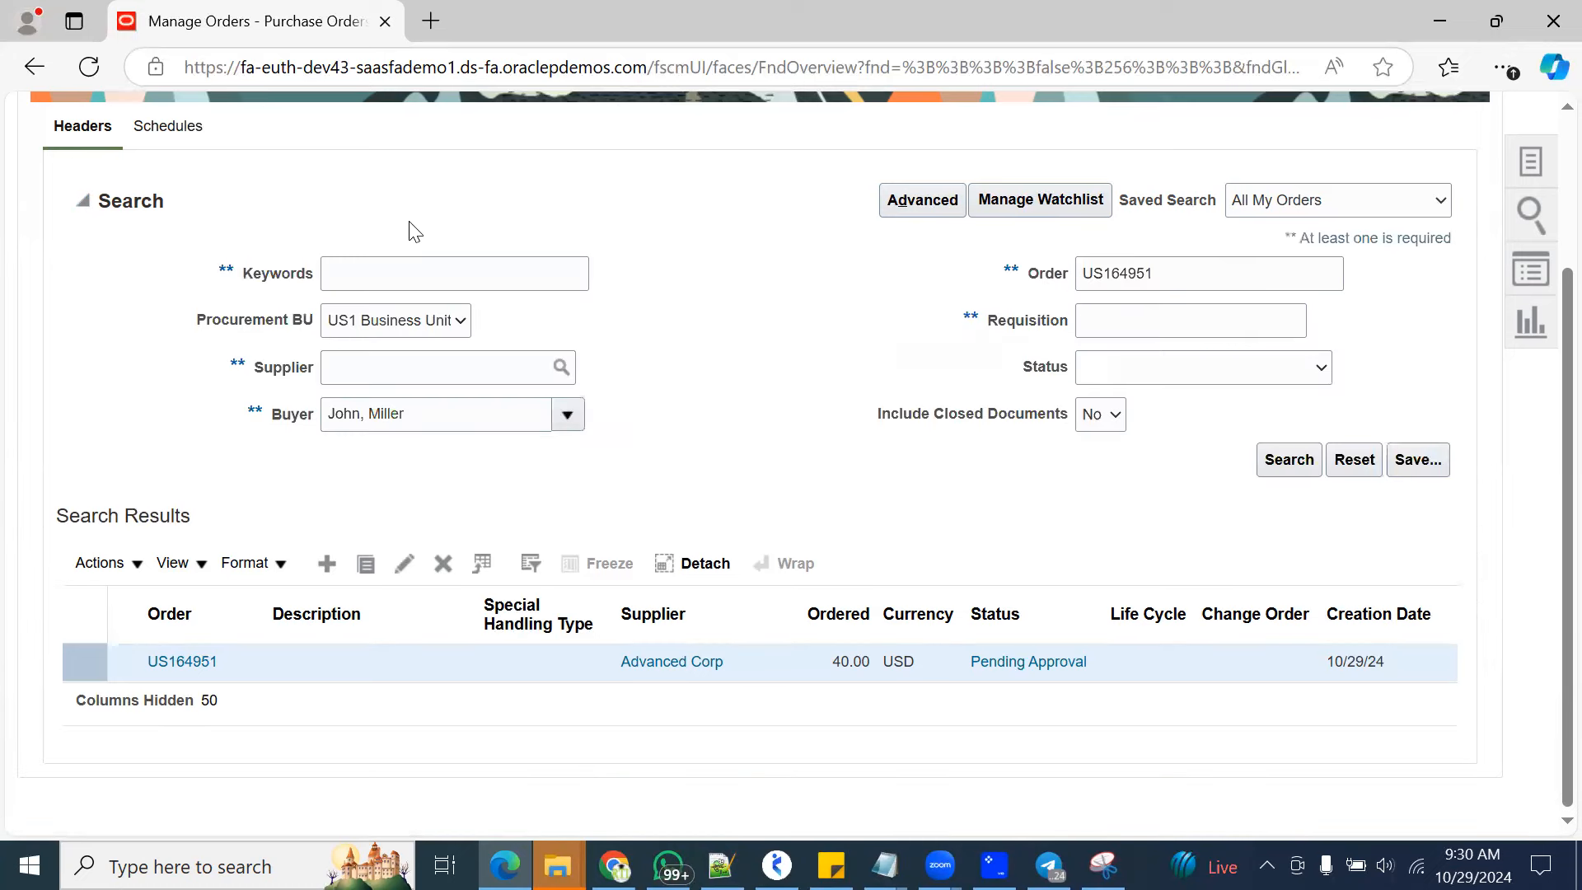
left_click(1289, 461)
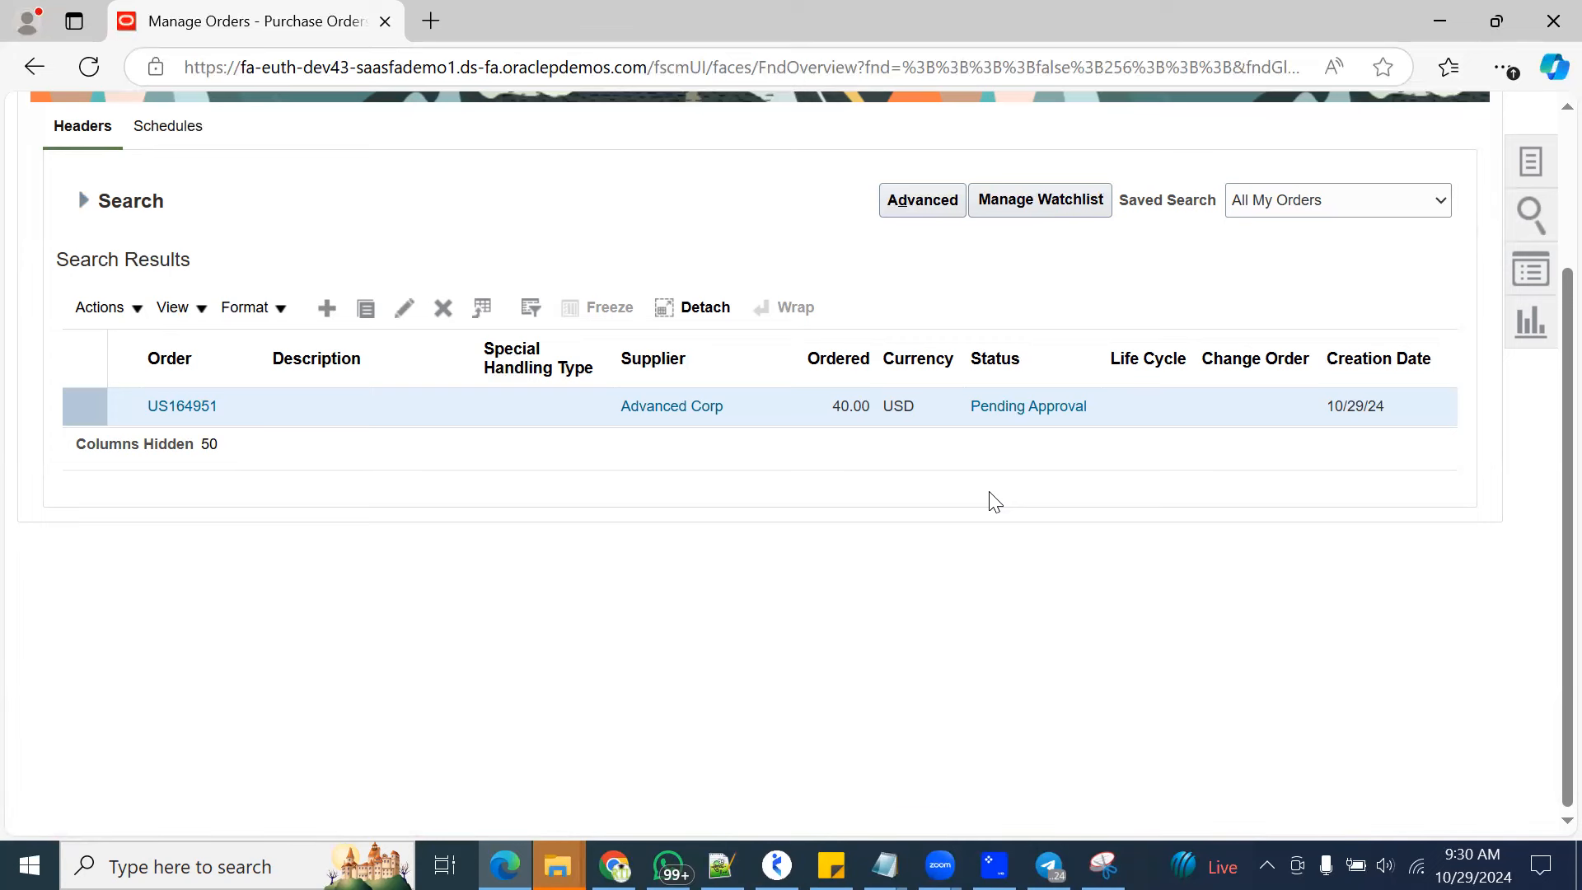
left_click(82, 200)
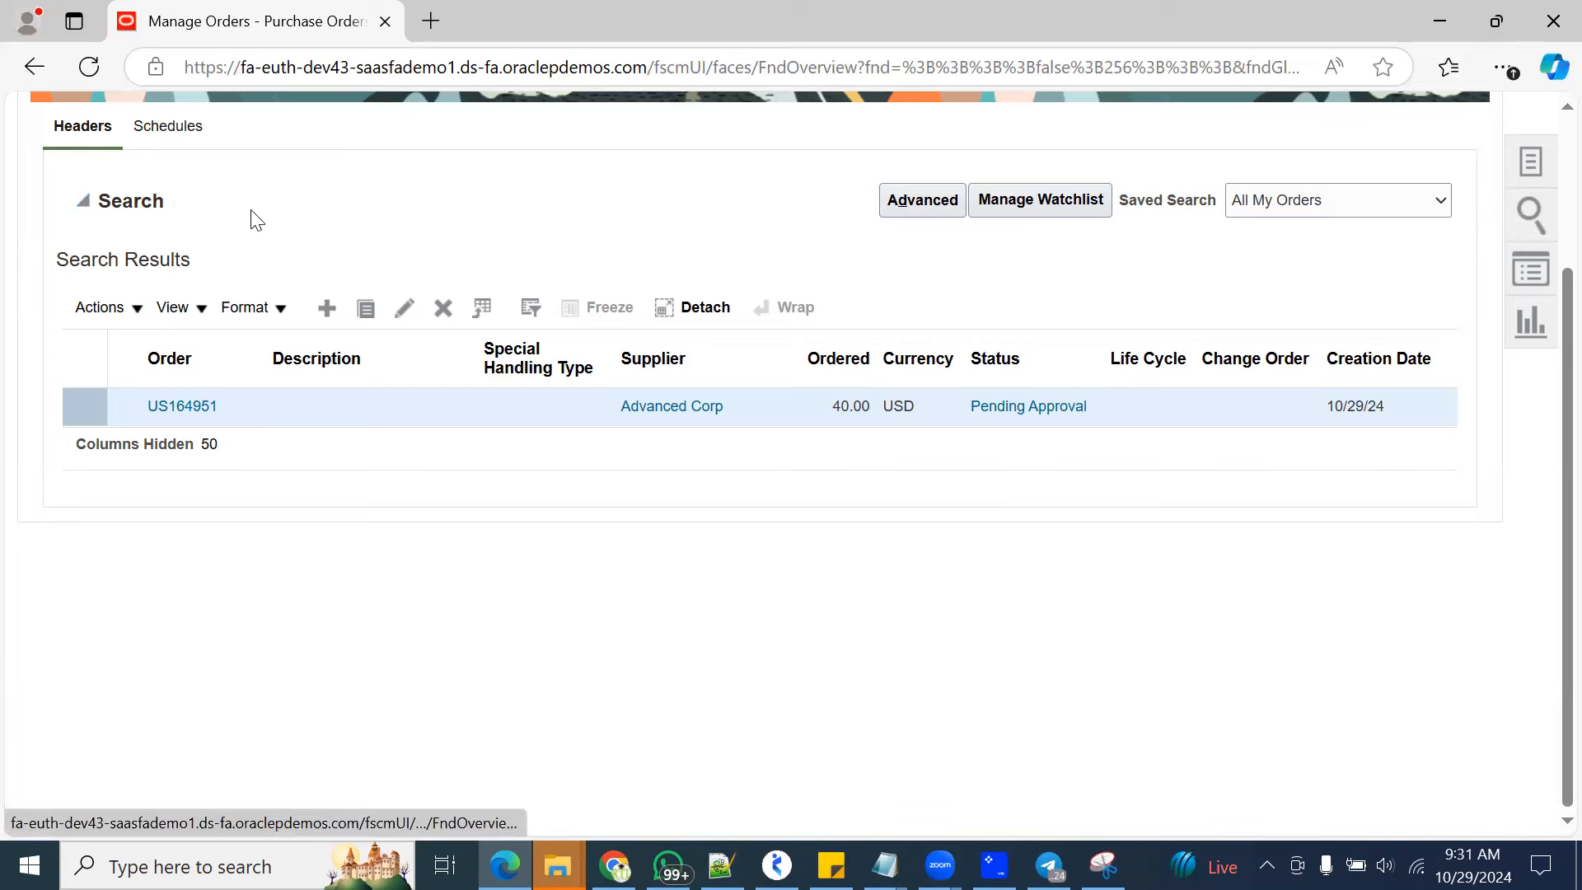
left_click(1273, 464)
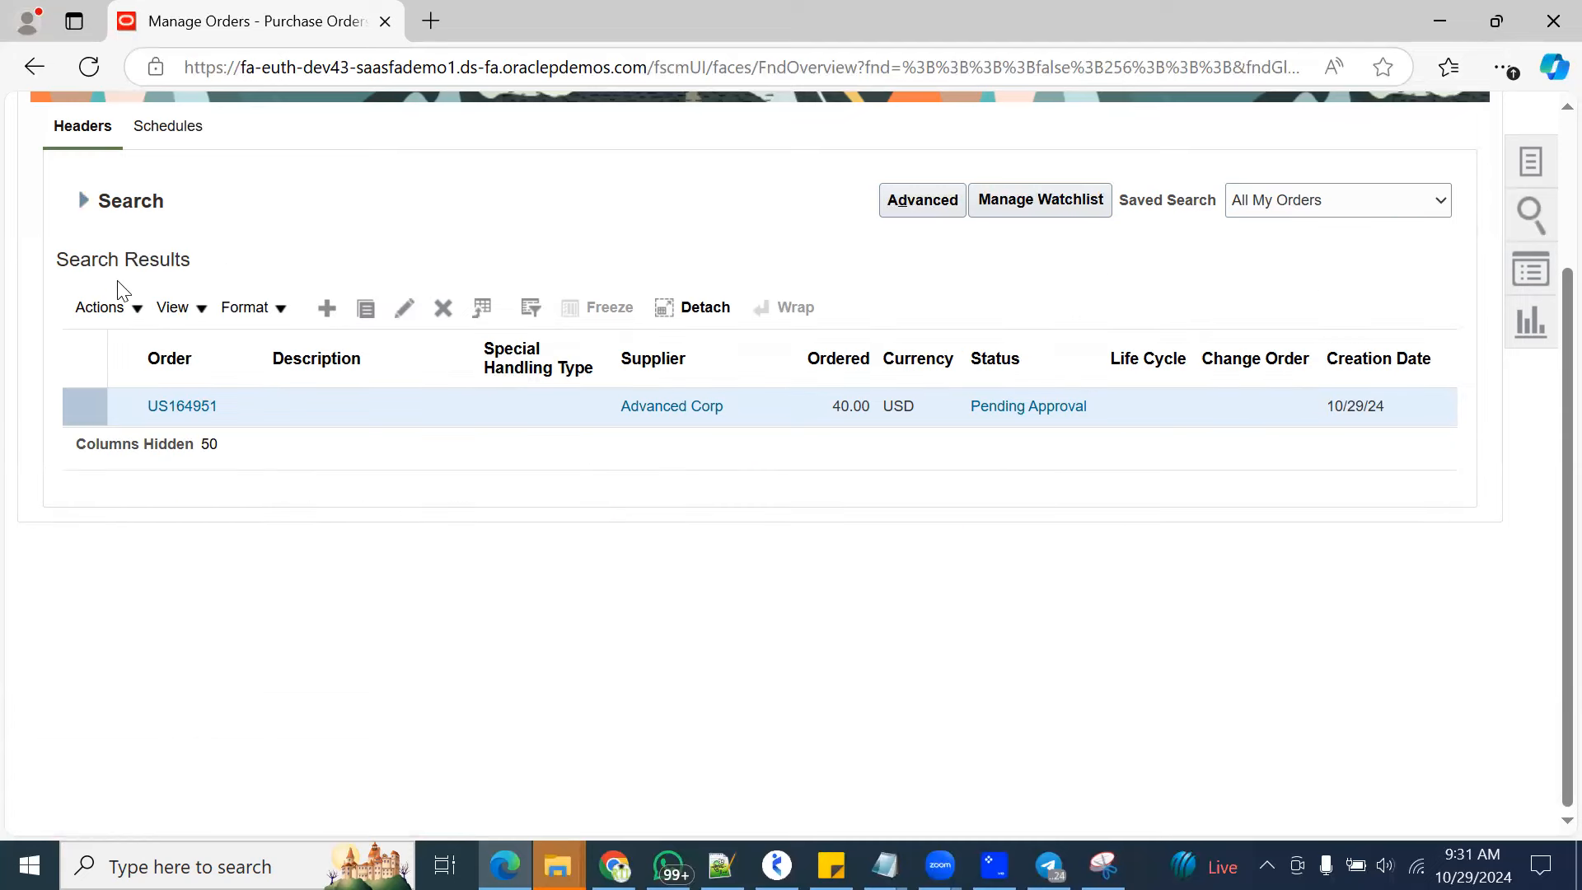
left_click(84, 202)
left_click(83, 201)
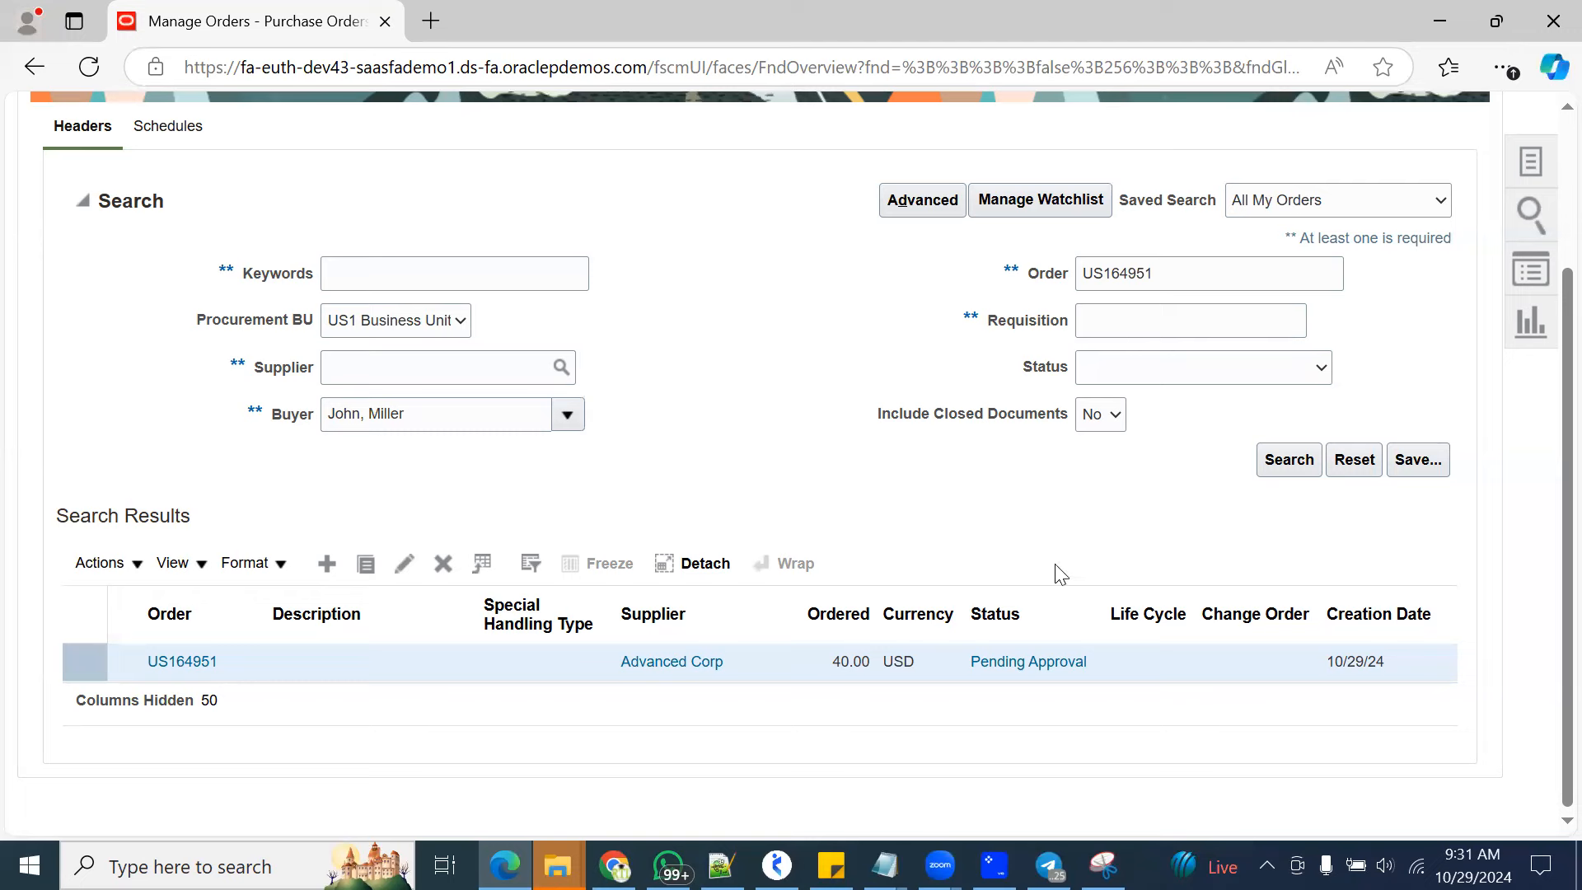
left_click(1278, 455)
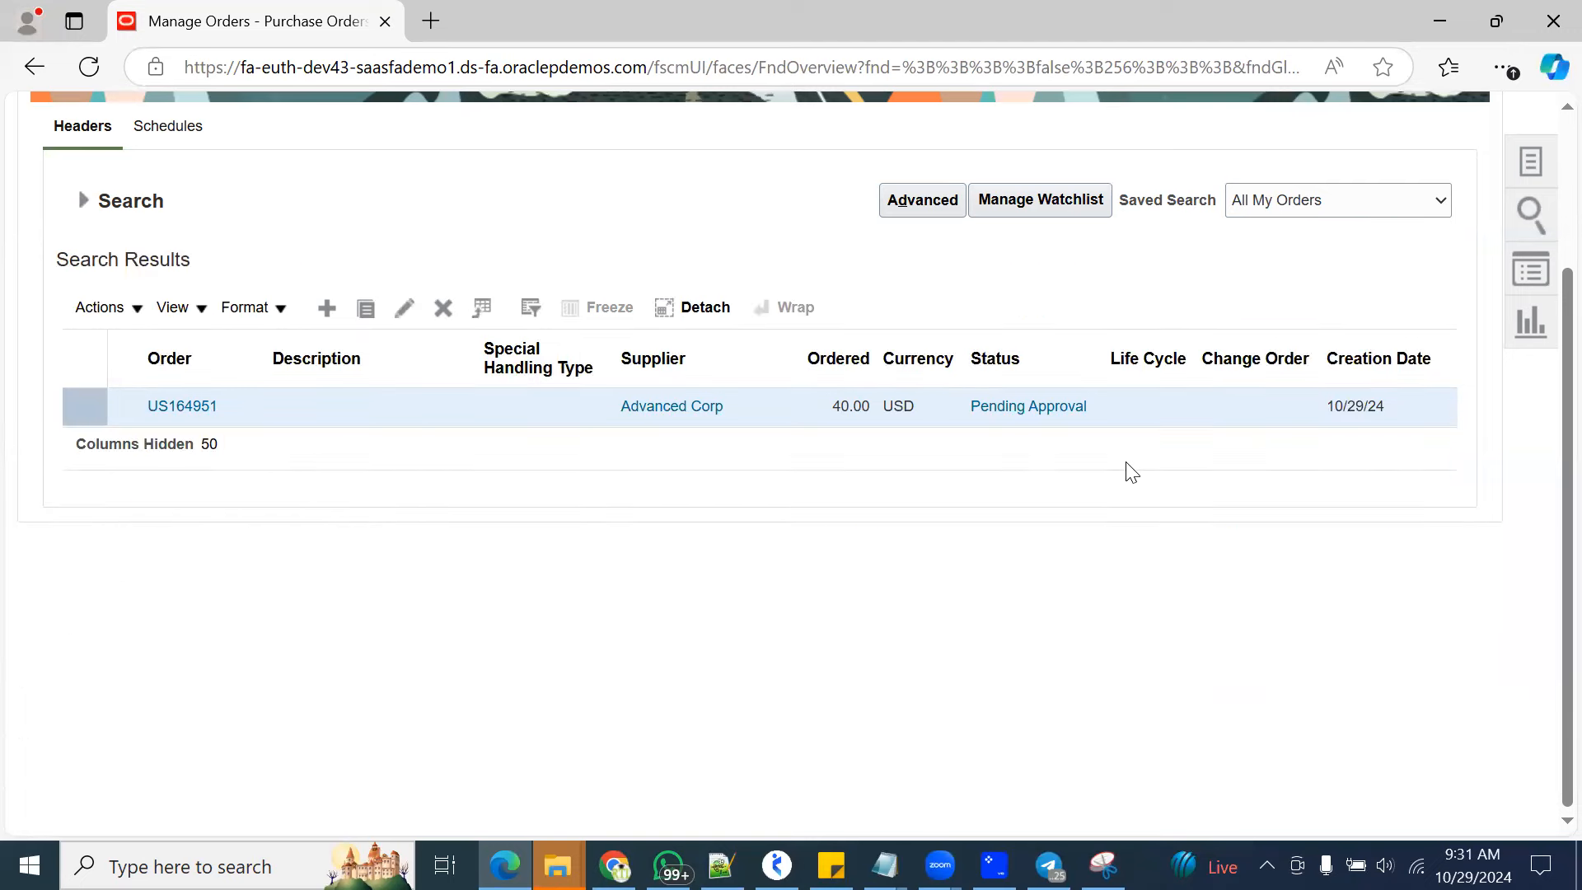
left_click(94, 209)
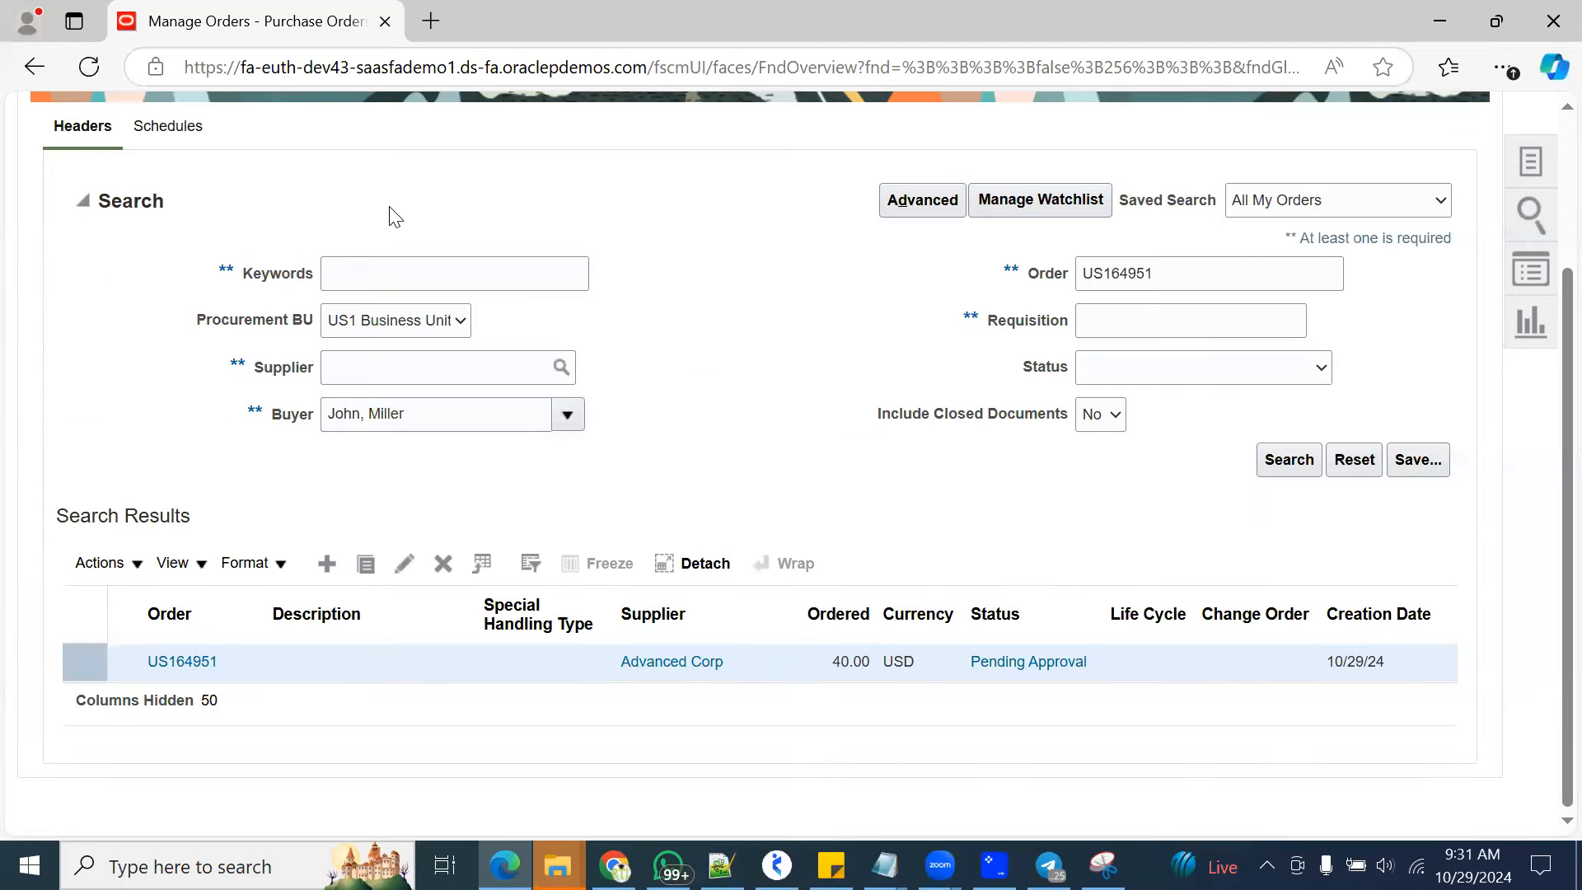
left_click(1282, 459)
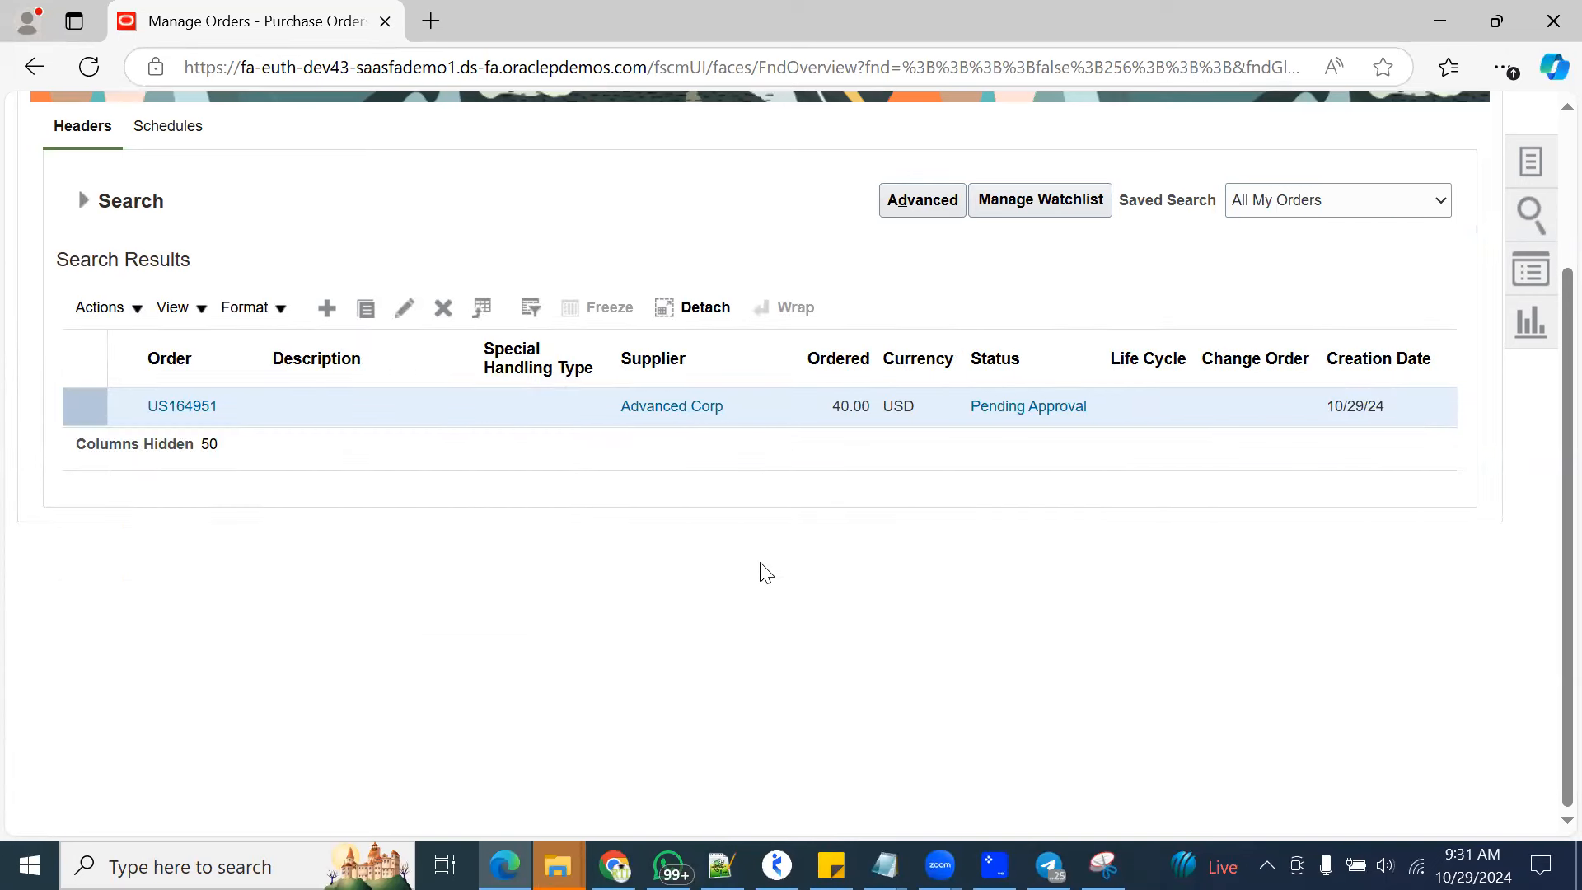
left_click(86, 202)
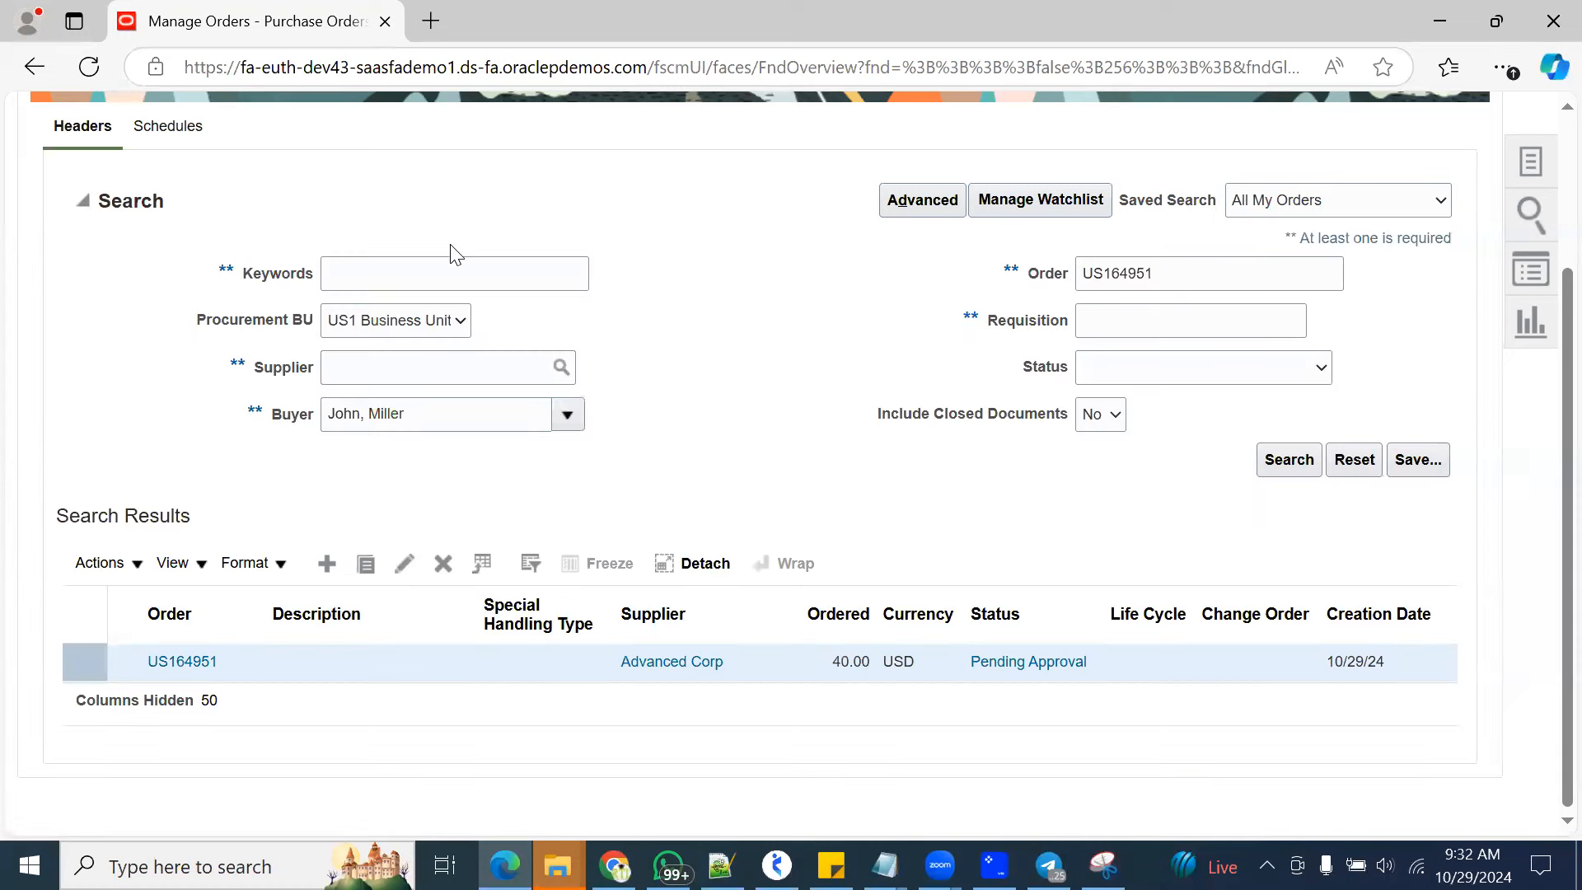
left_click(1277, 462)
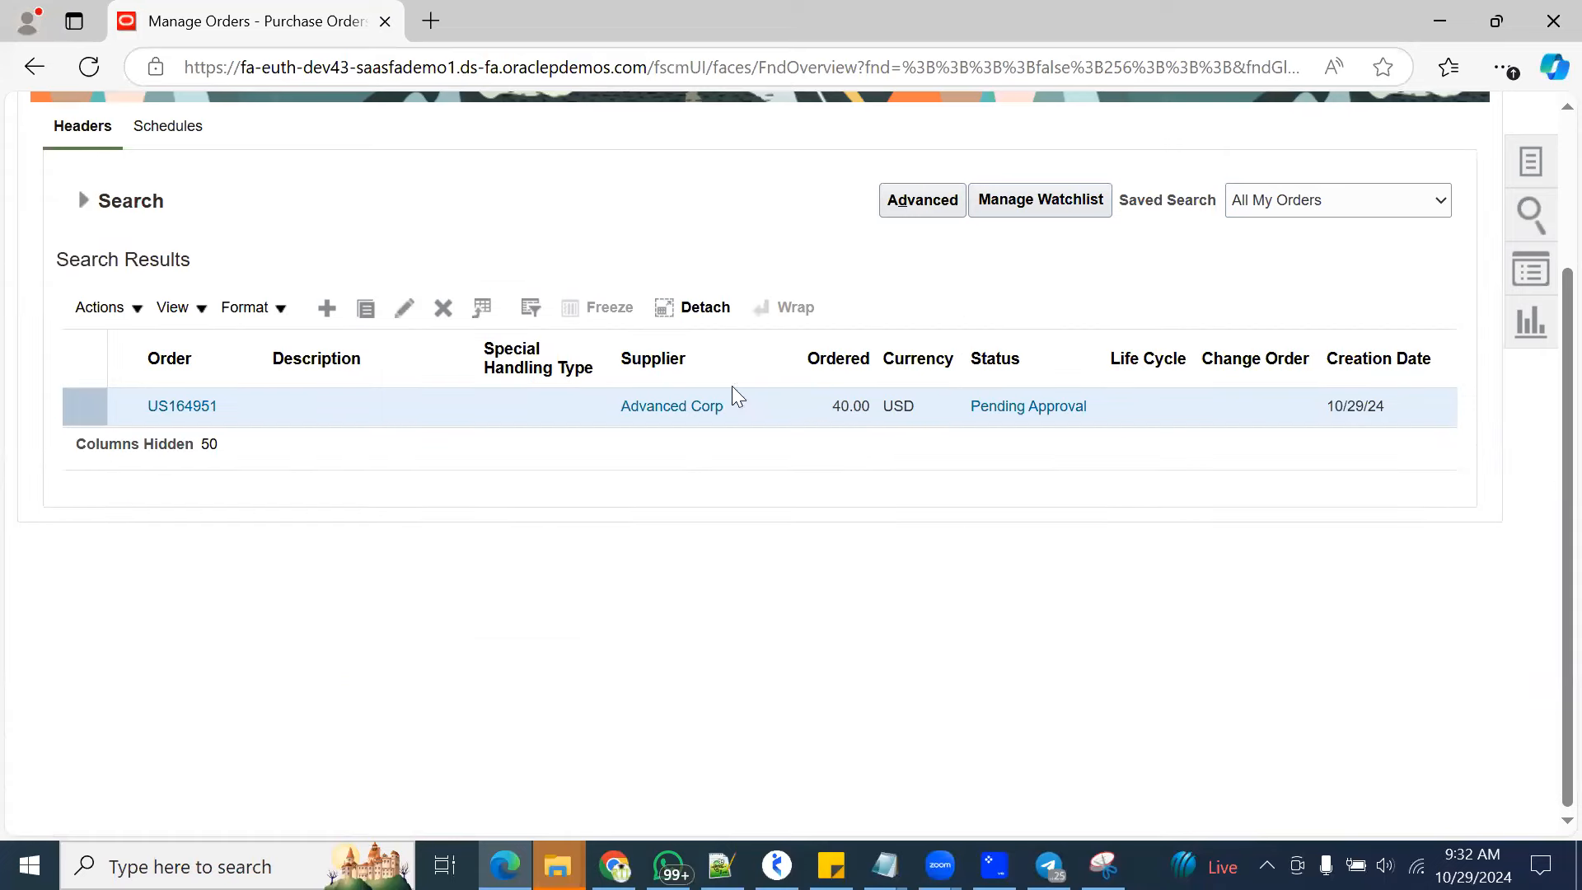
left_click(83, 201)
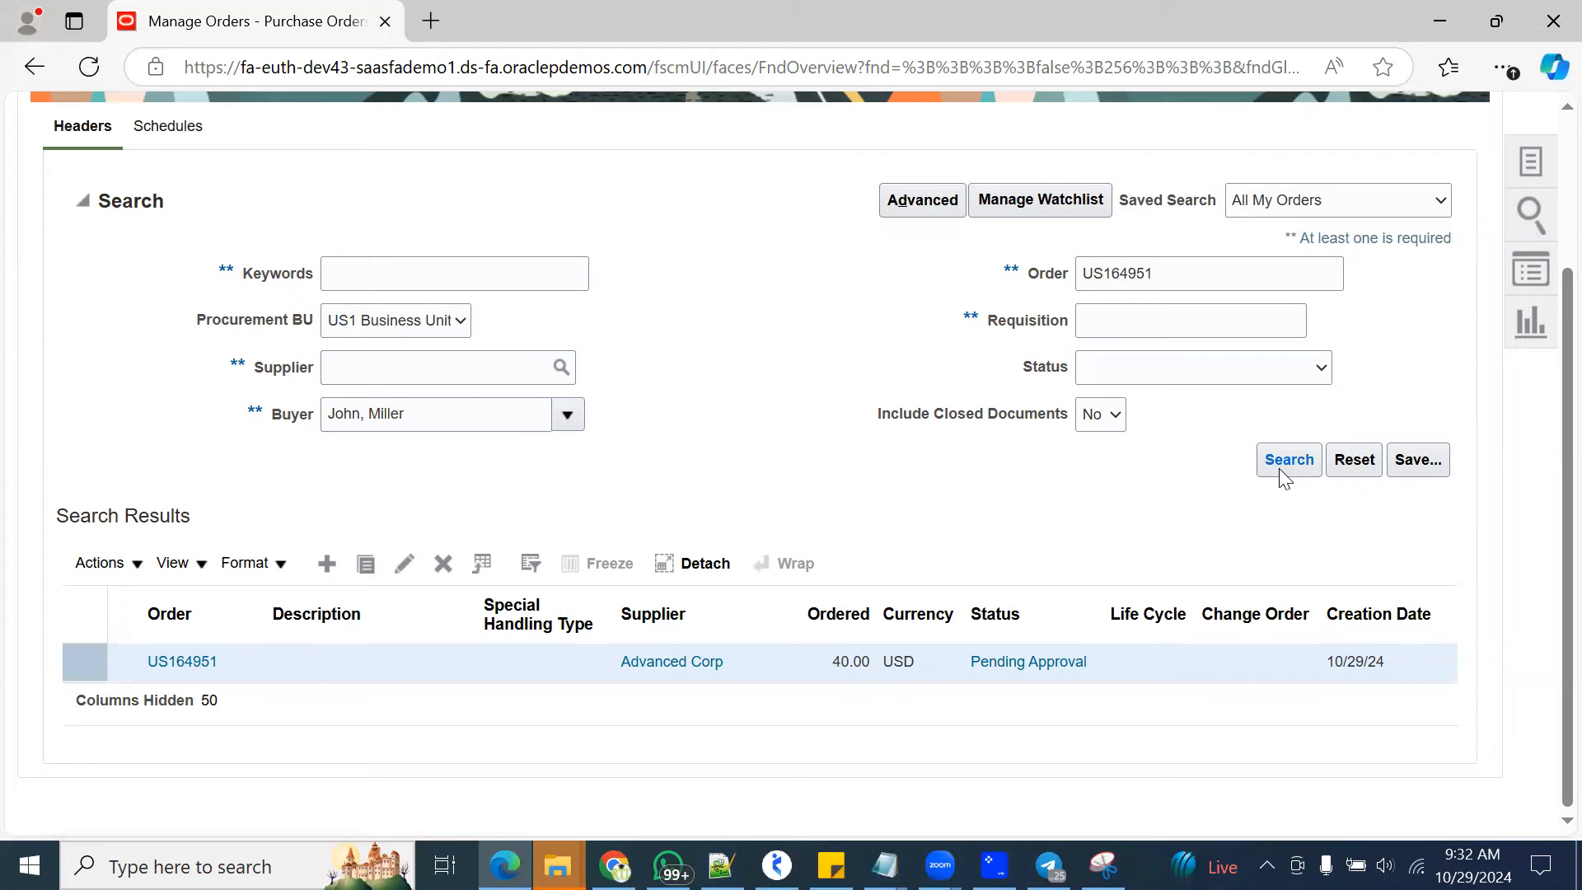
Close the 2024-10-29 recording and PO folder windows and switch to the remaining File Explorer window
mouse_move(558, 865)
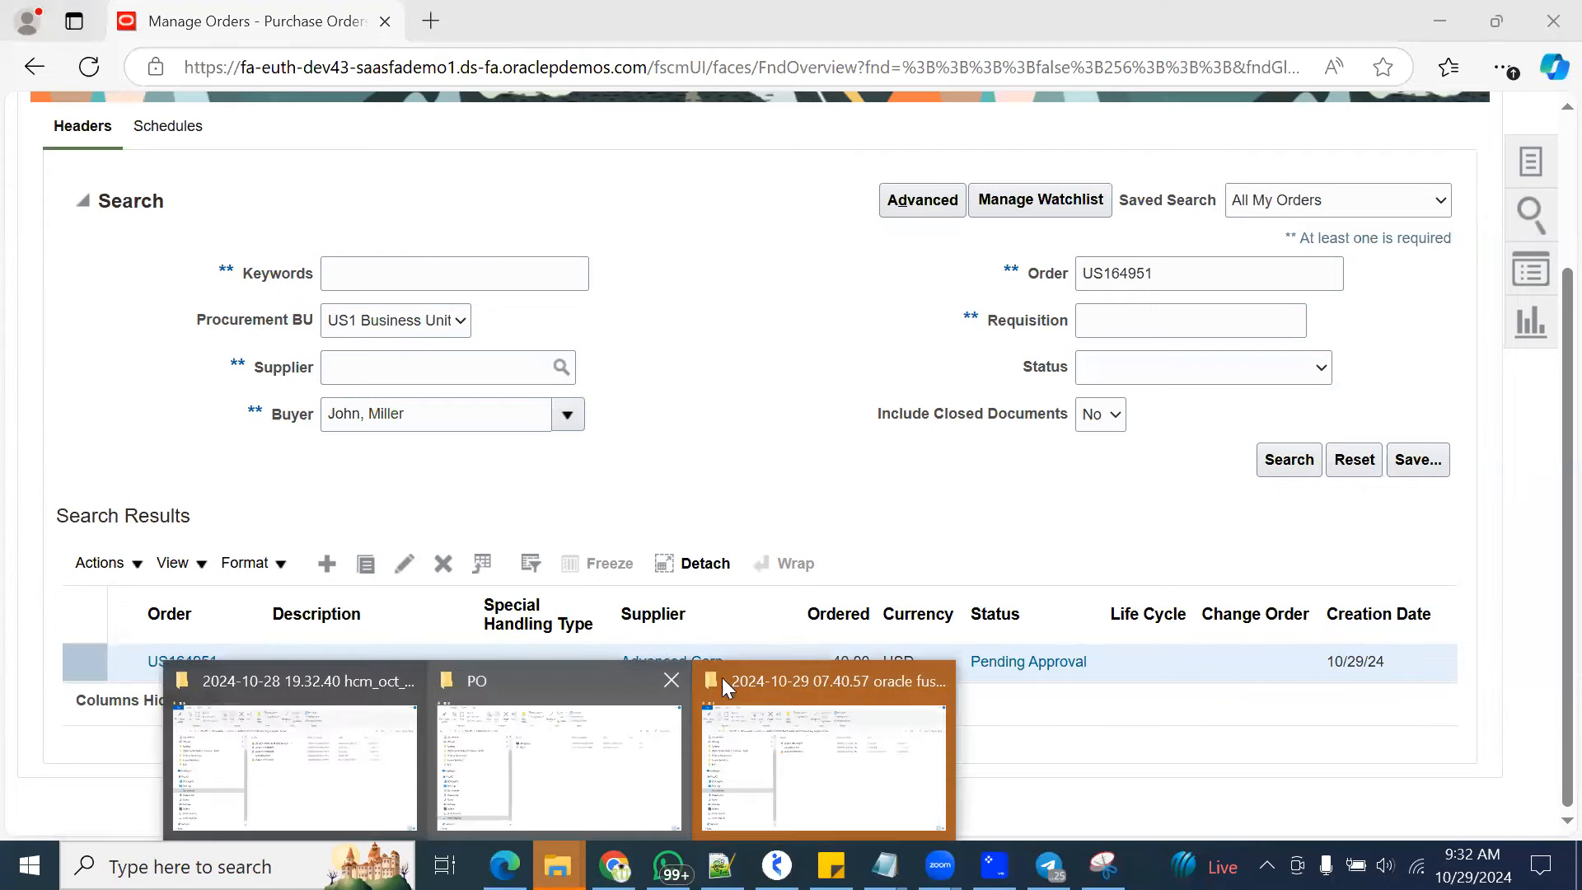
left_click(935, 681)
left_click(812, 684)
left_click(541, 783)
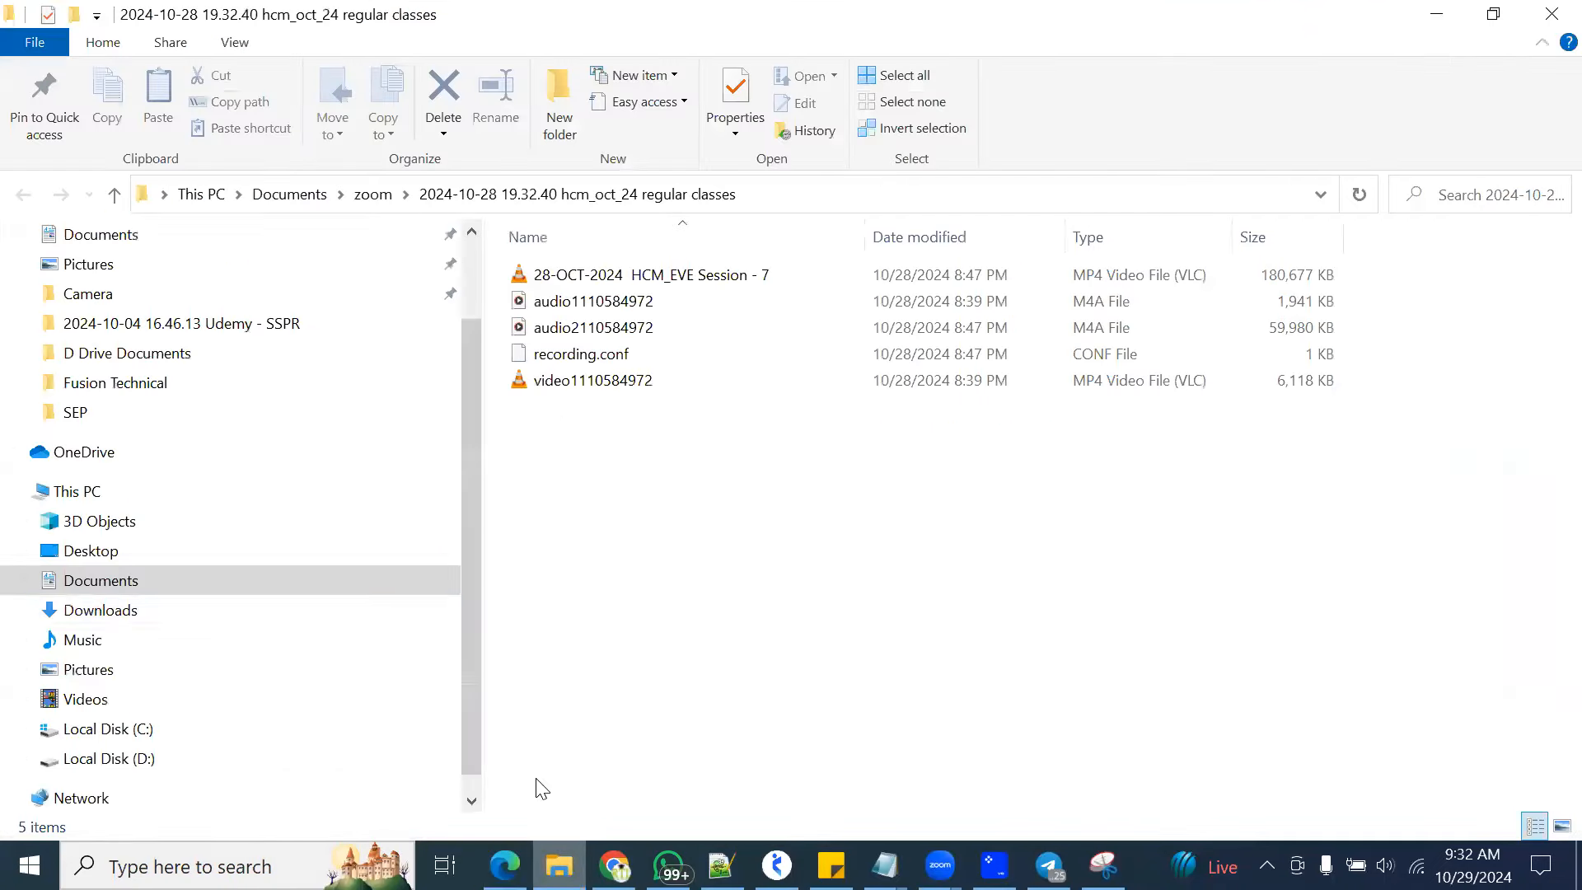
Look through Local Disk (D:) and the Desktop's SEP and JUL folders for the course document, returning to the Desktop folder
scroll(116, 699, "down", 1)
left_click(111, 730)
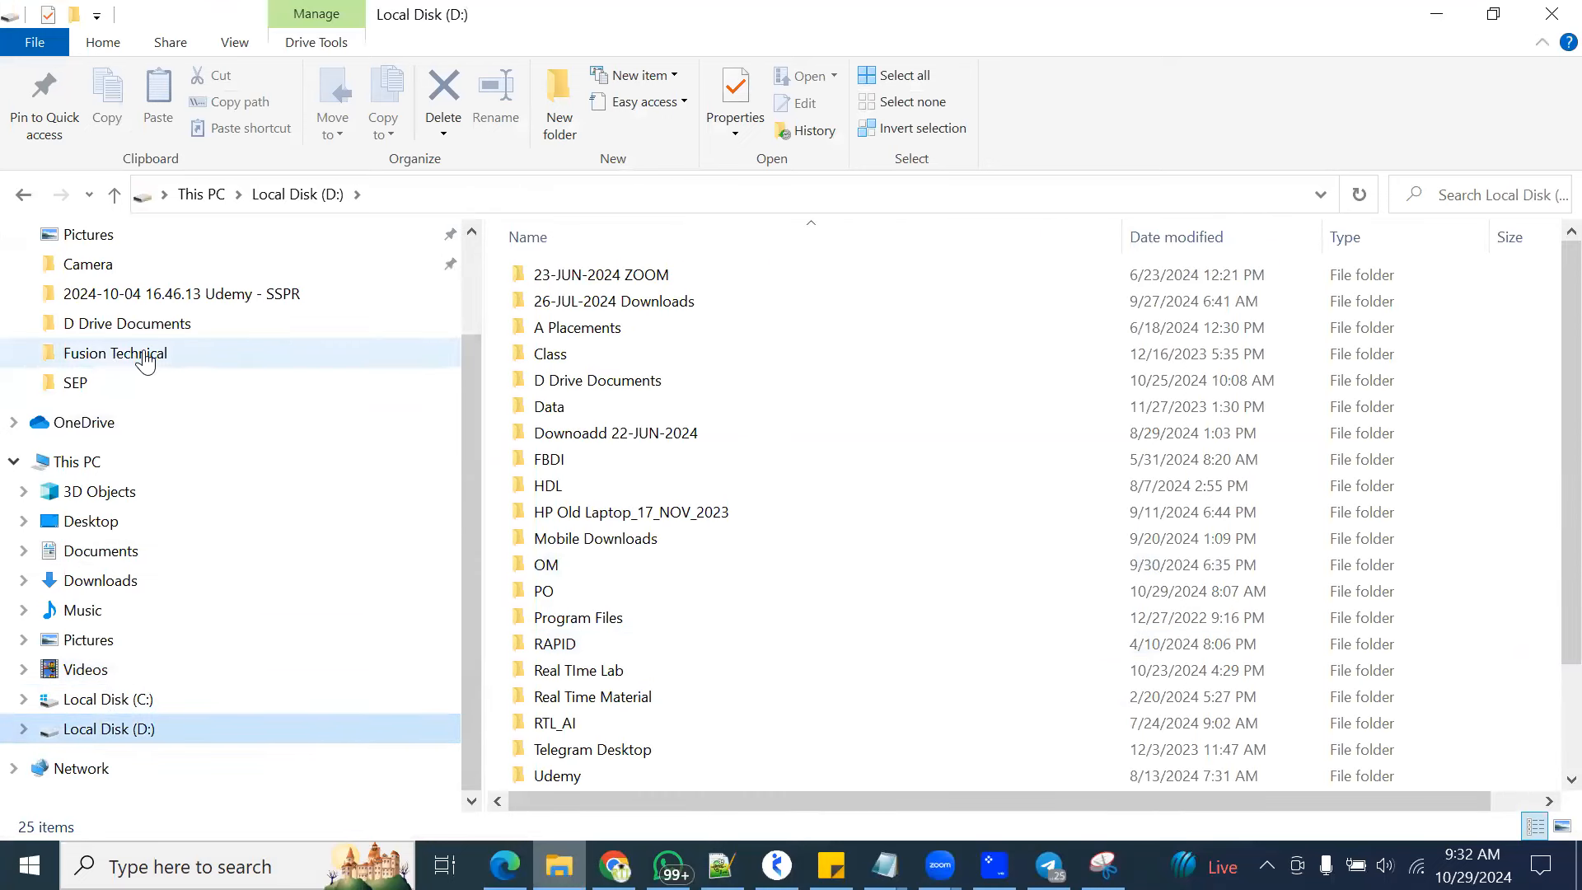
left_click(82, 384)
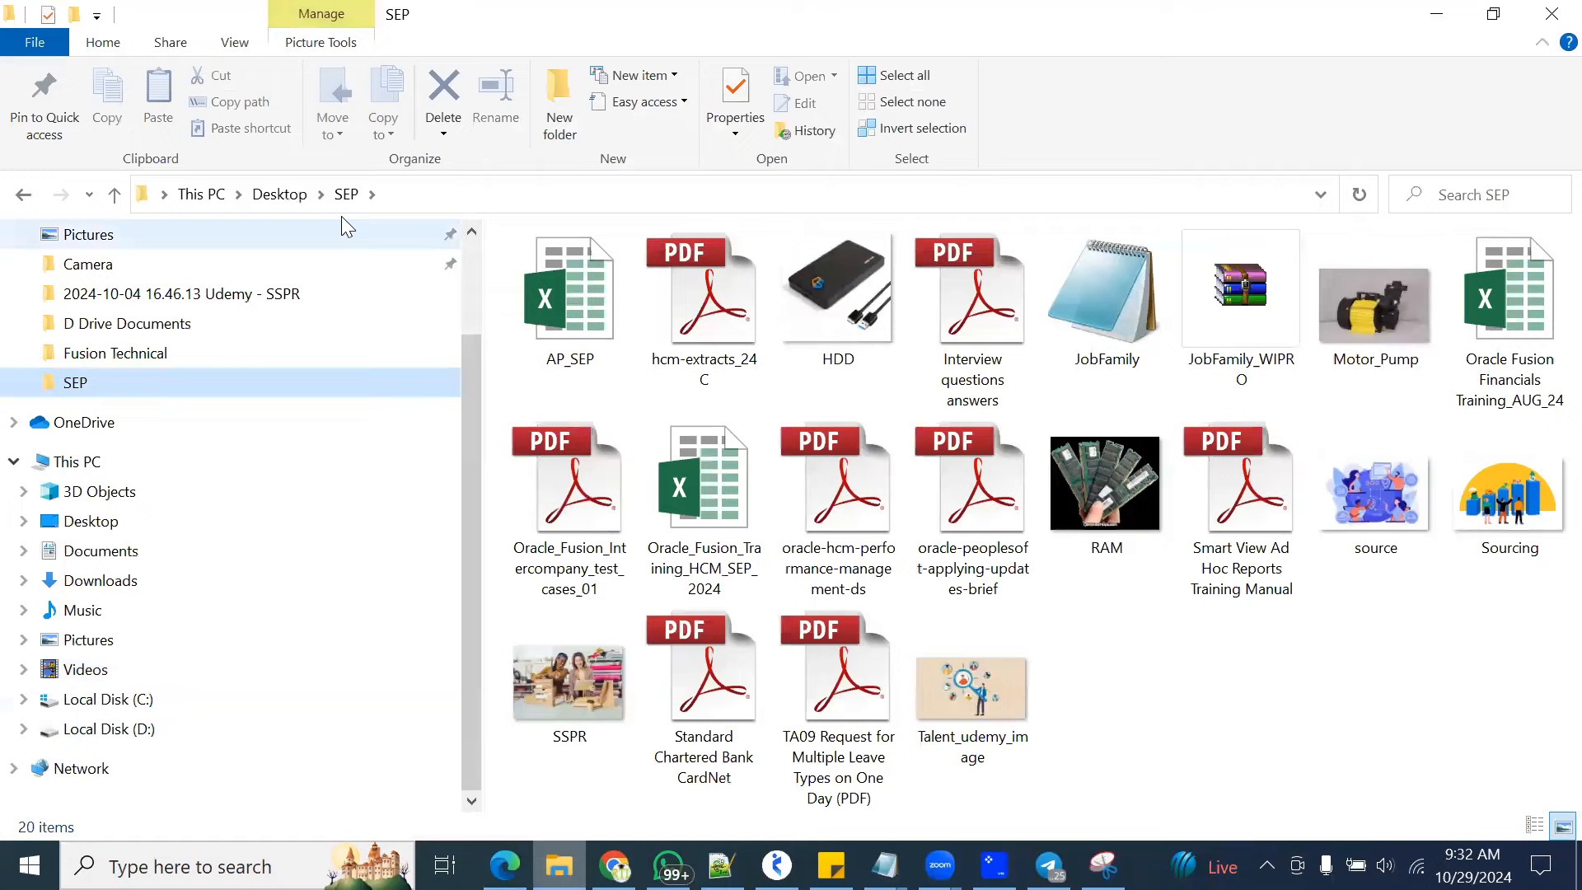
left_click(297, 195)
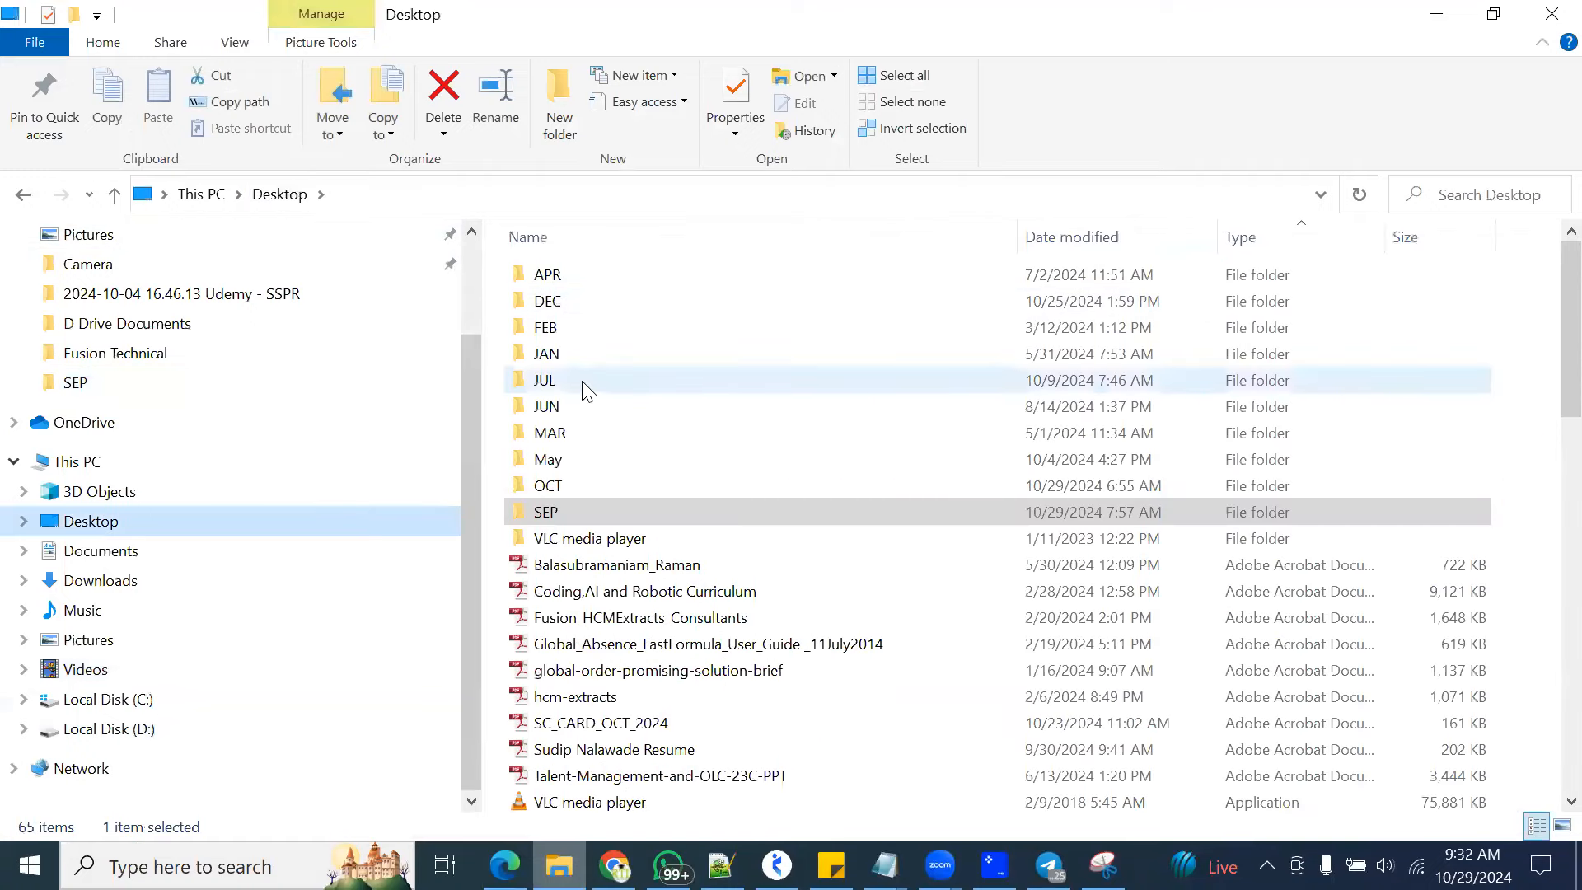
double_click(583, 386)
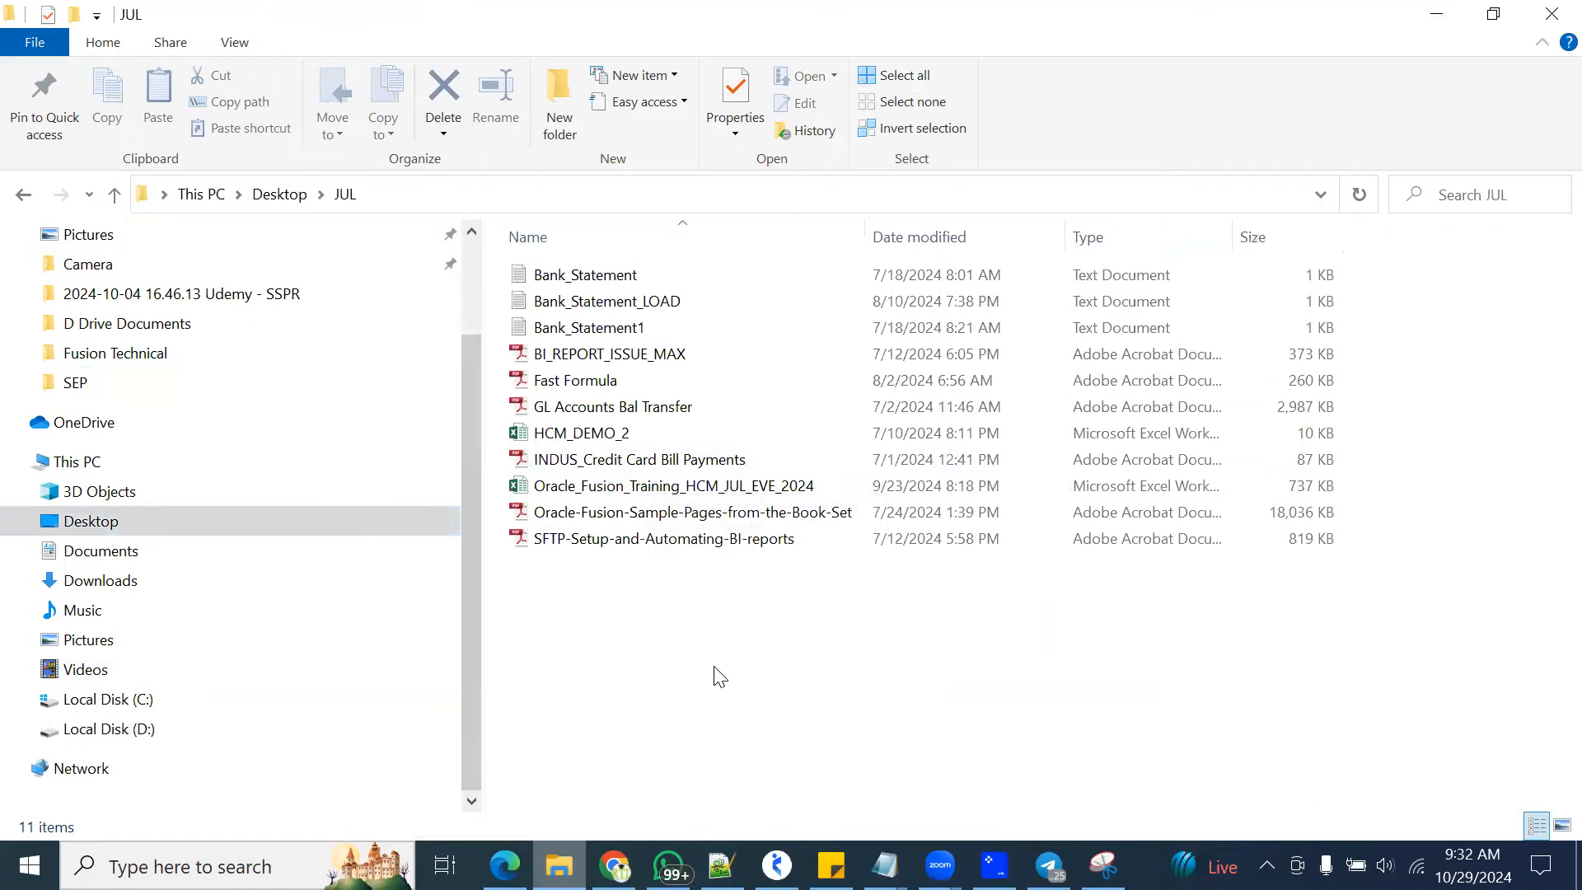
left_click(283, 194)
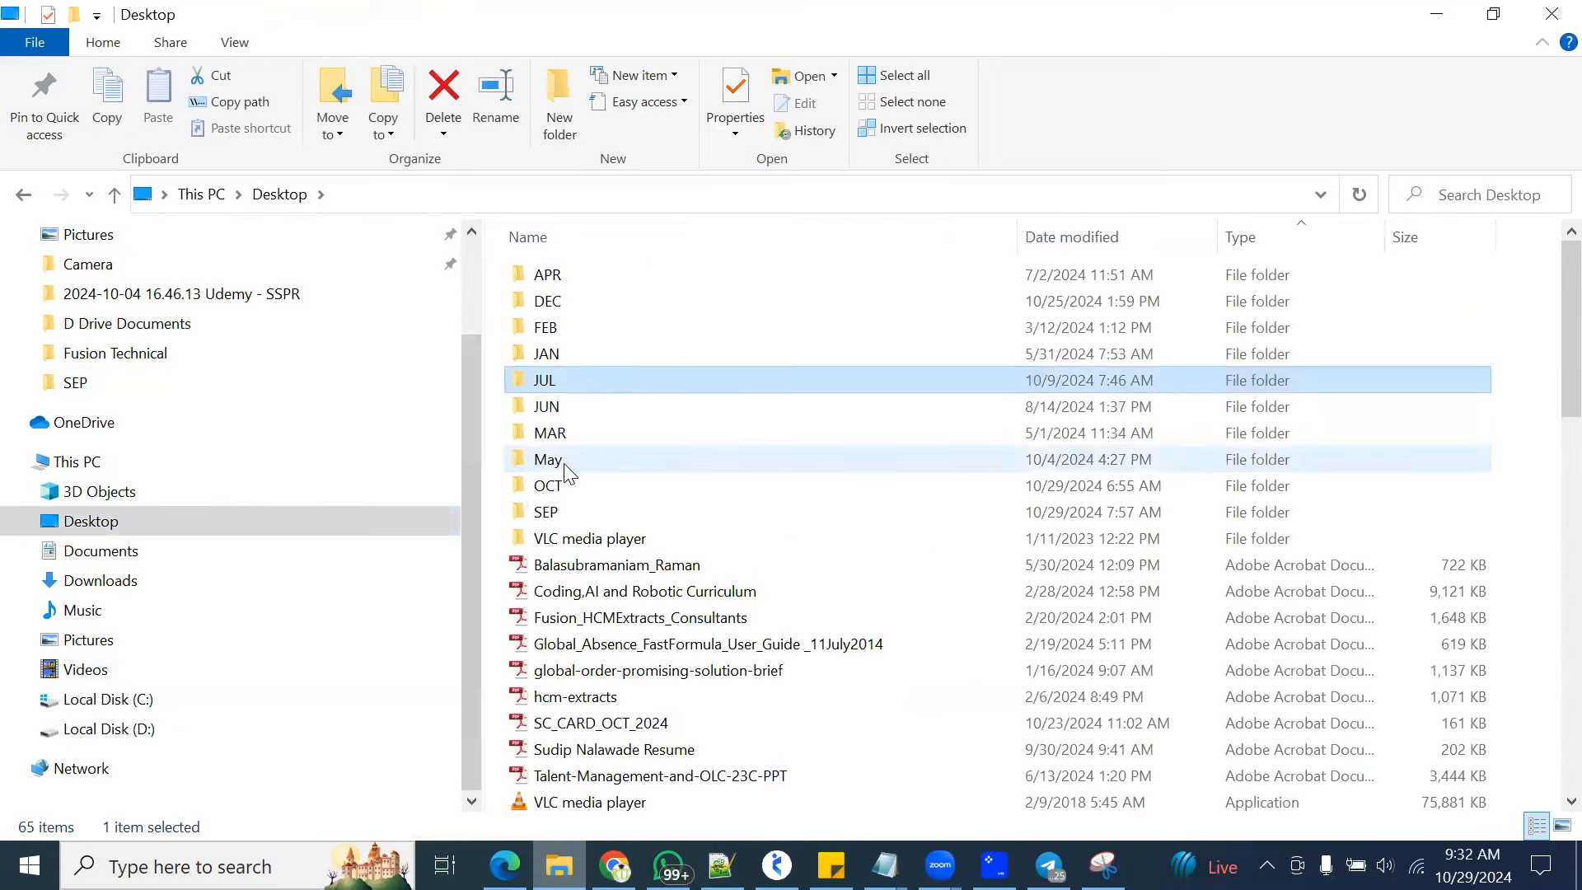
Open the Fusion_SCM_MAY_2024 document from the Desktop's May folder in Word and dismiss the Office activation notice
double_click(566, 463)
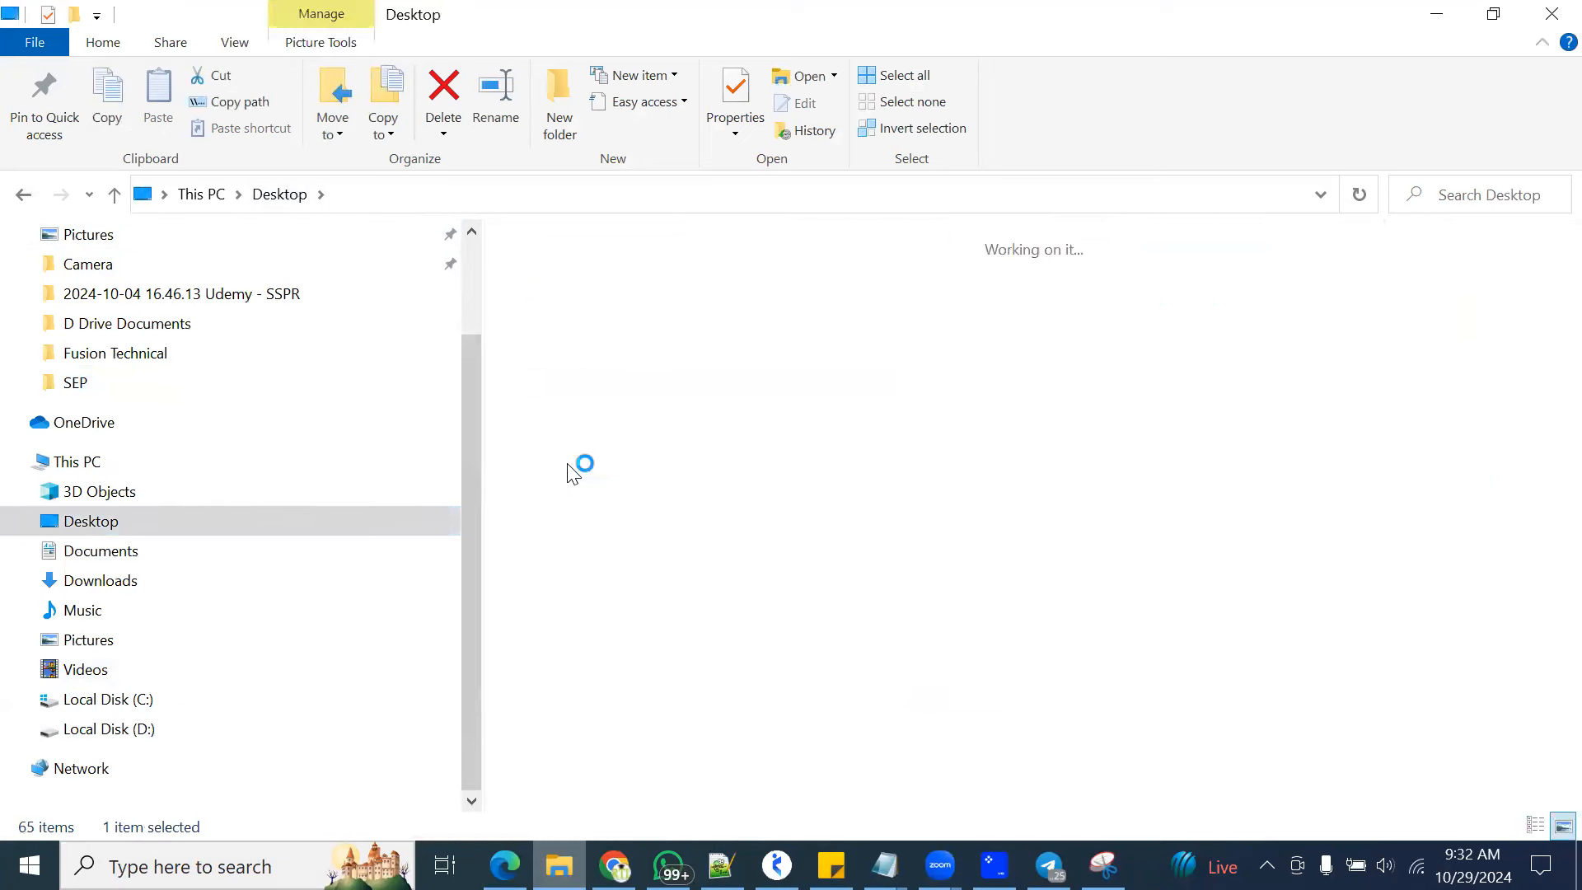
double_click(580, 290)
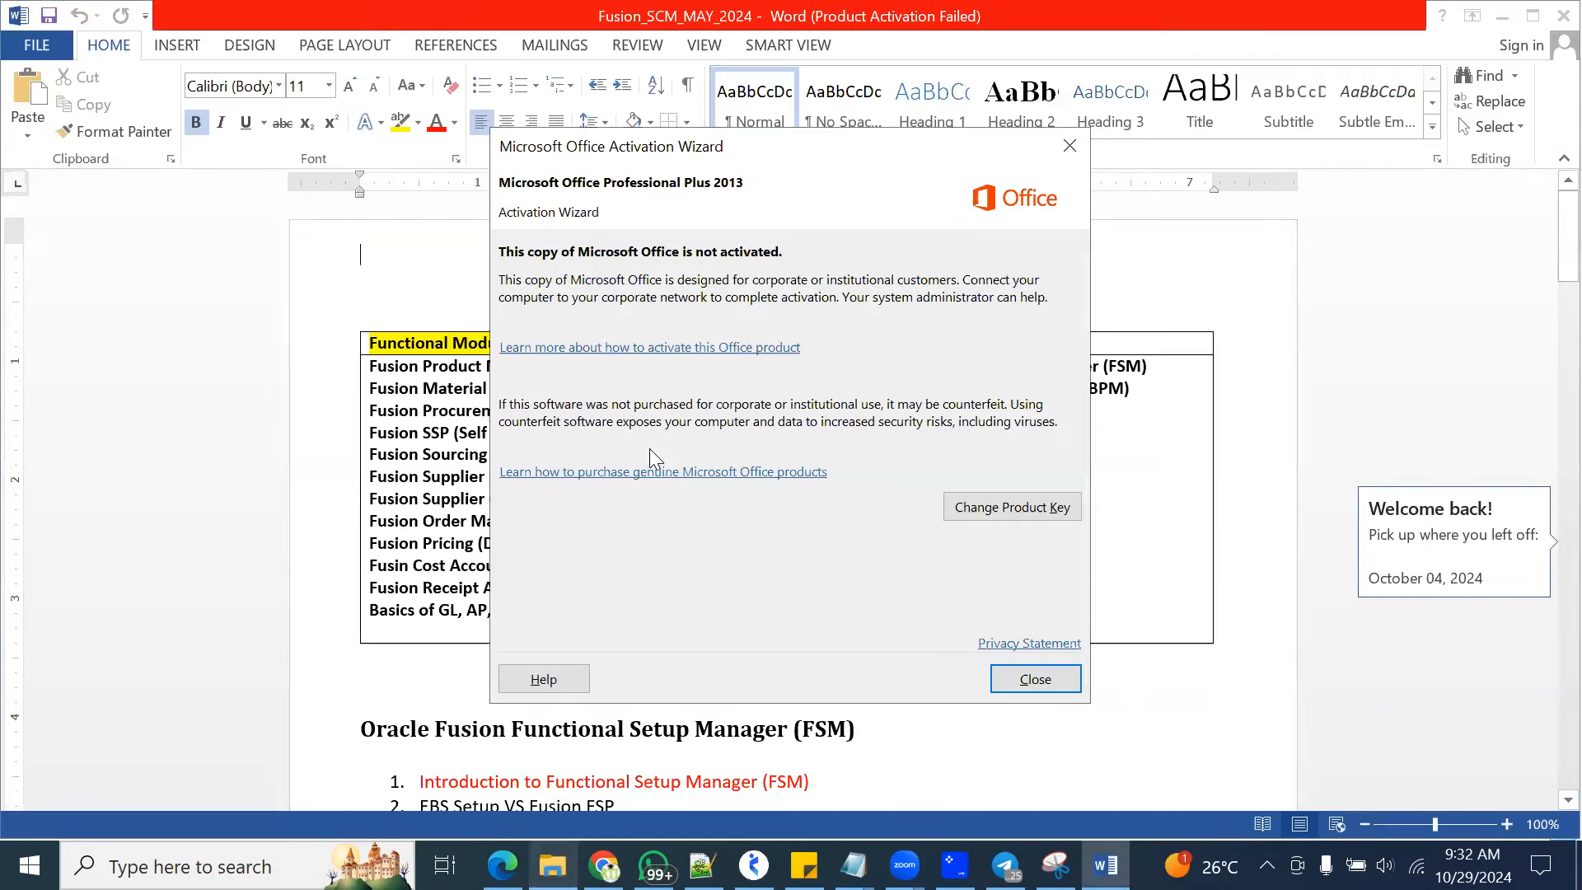
left_click(1036, 679)
Set the document's zoom to 170%
scroll(670, 659, "down", 5)
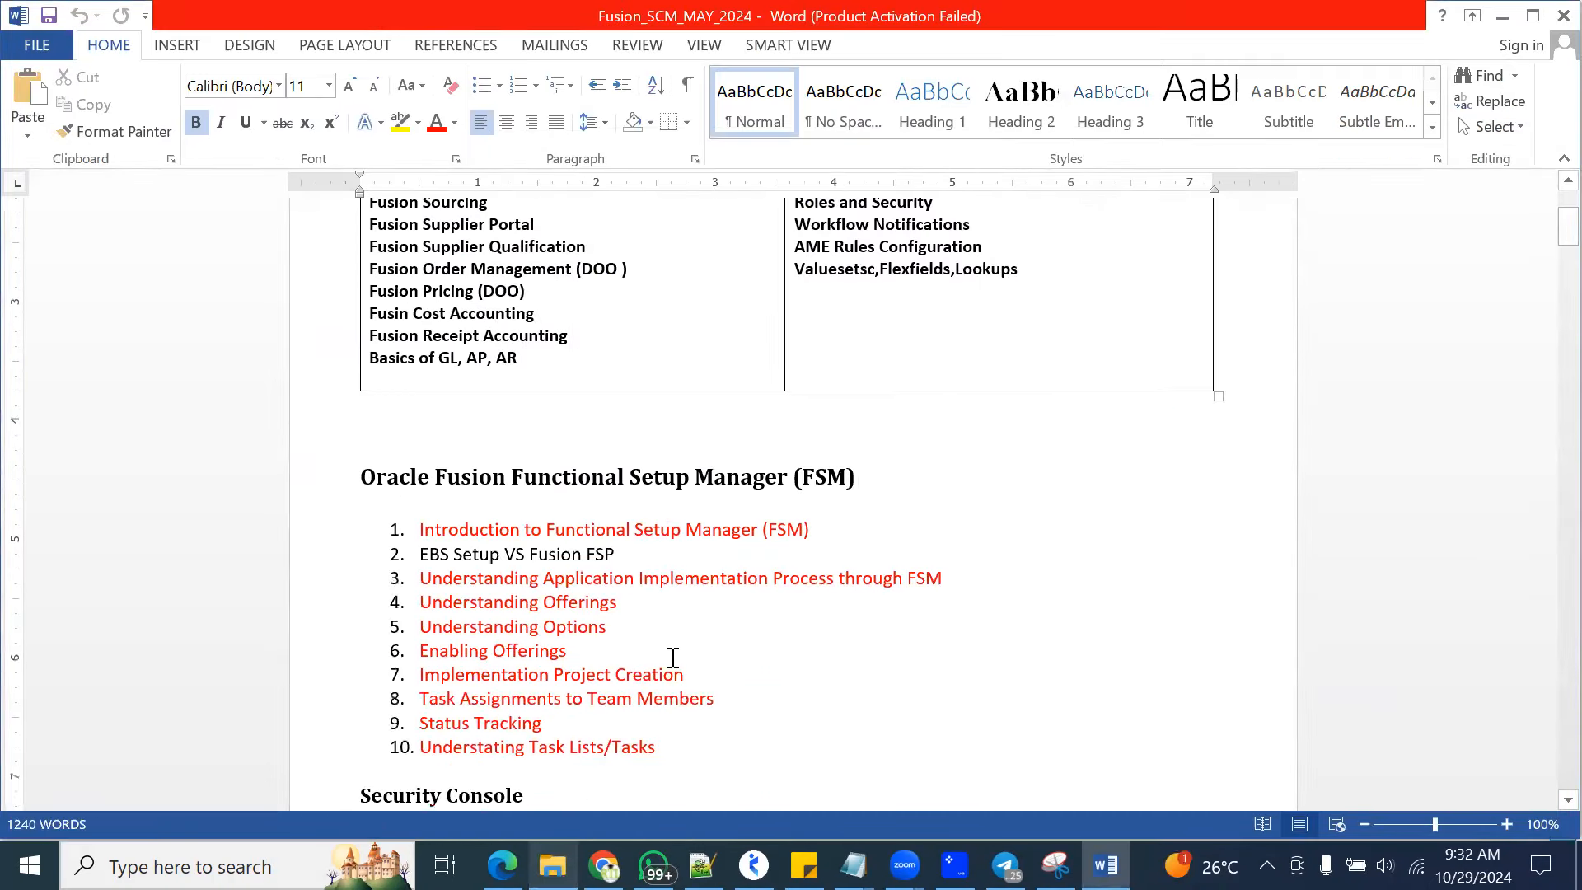
scroll(689, 219, "up", 5)
left_click(704, 44)
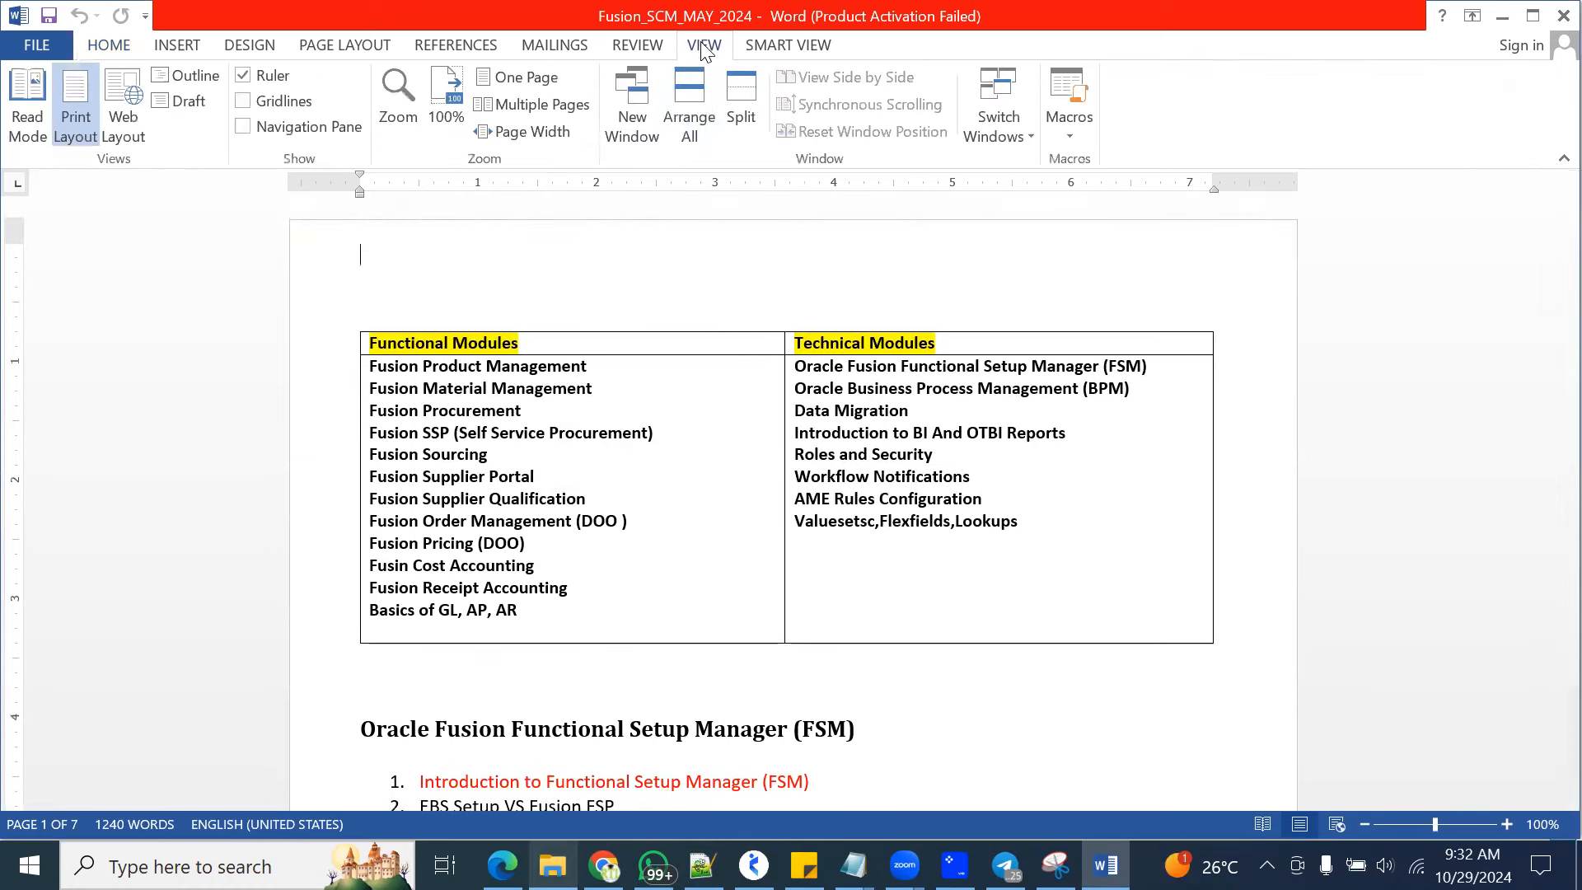
left_click(397, 105)
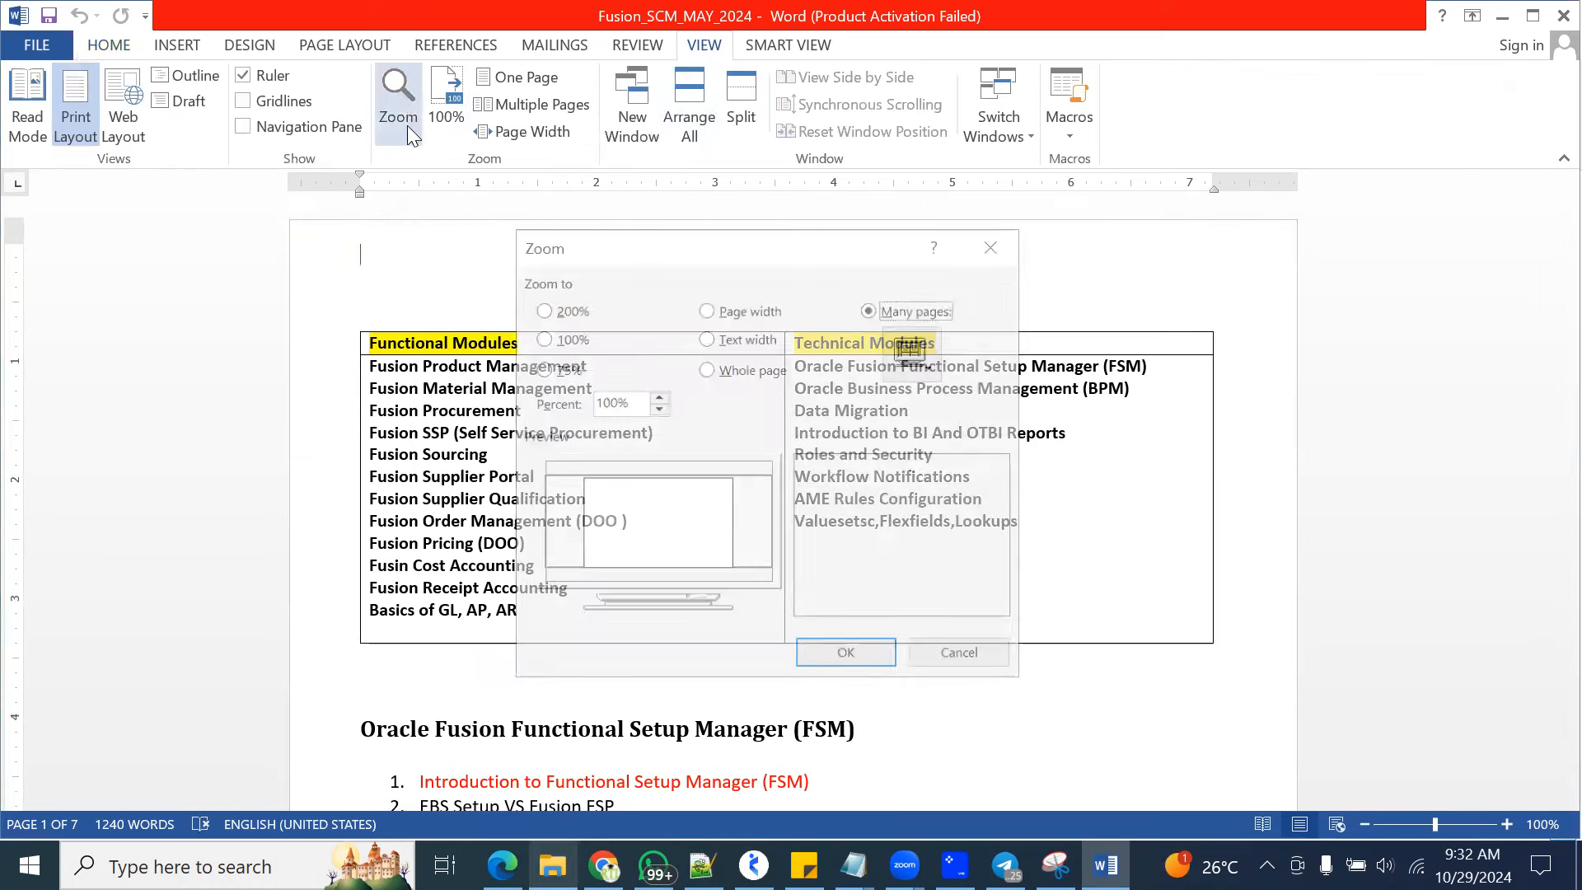
left_click(599, 401)
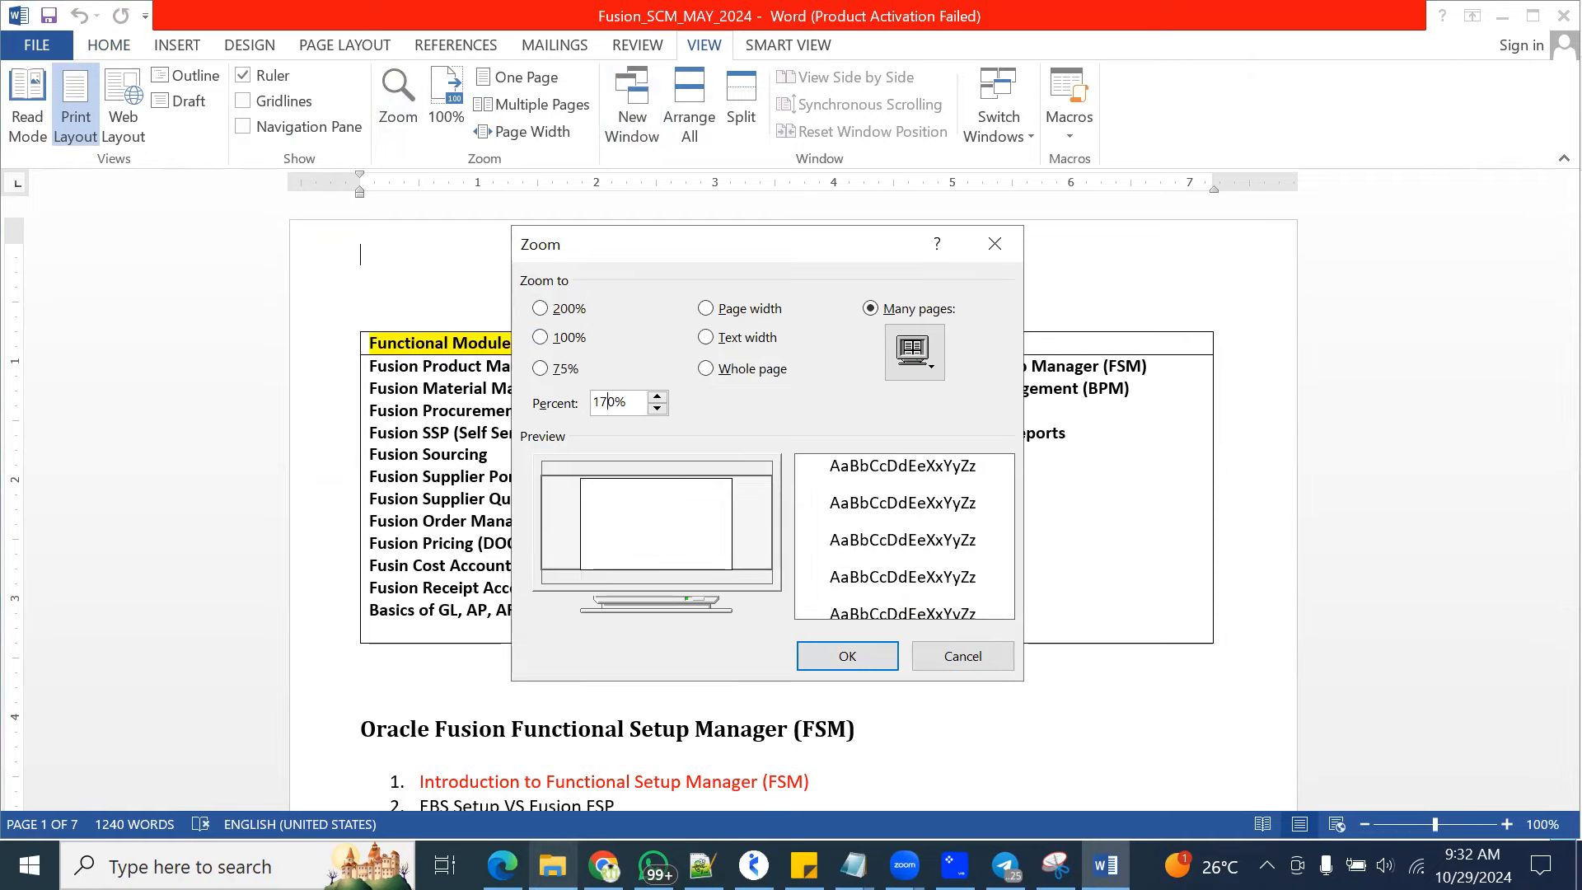
left_click(847, 656)
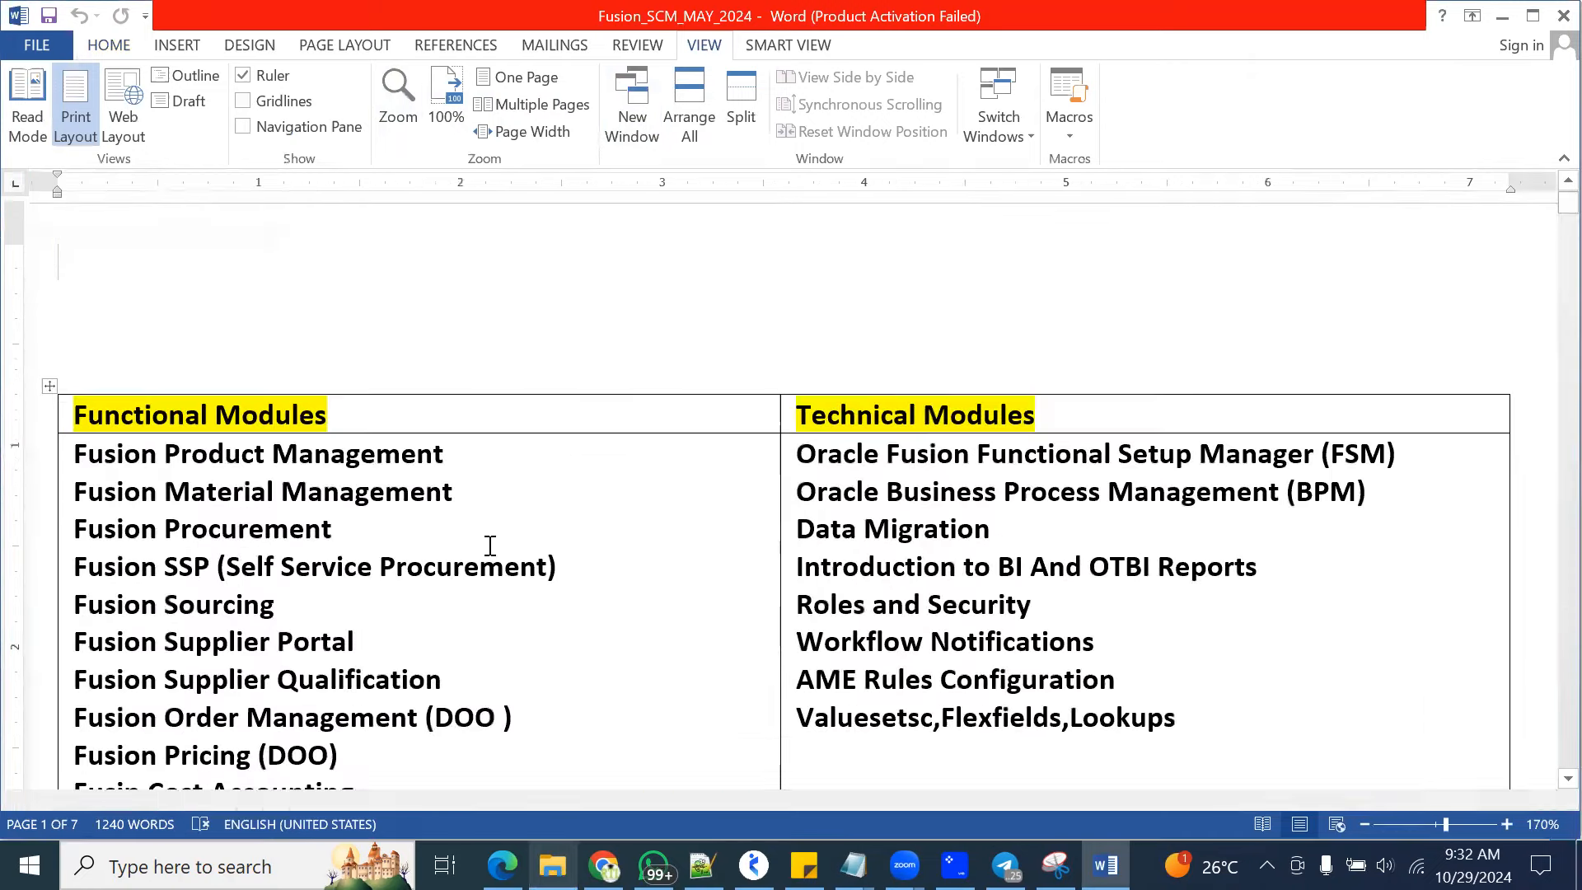
In the Functional Modules list, highlight Fusion Product Management and Fusion Material Management, and separately Fusion Procurement through Fusion Supplier Qualification
scroll(490, 545, "down", 2)
left_click_drag(78, 254, 497, 293)
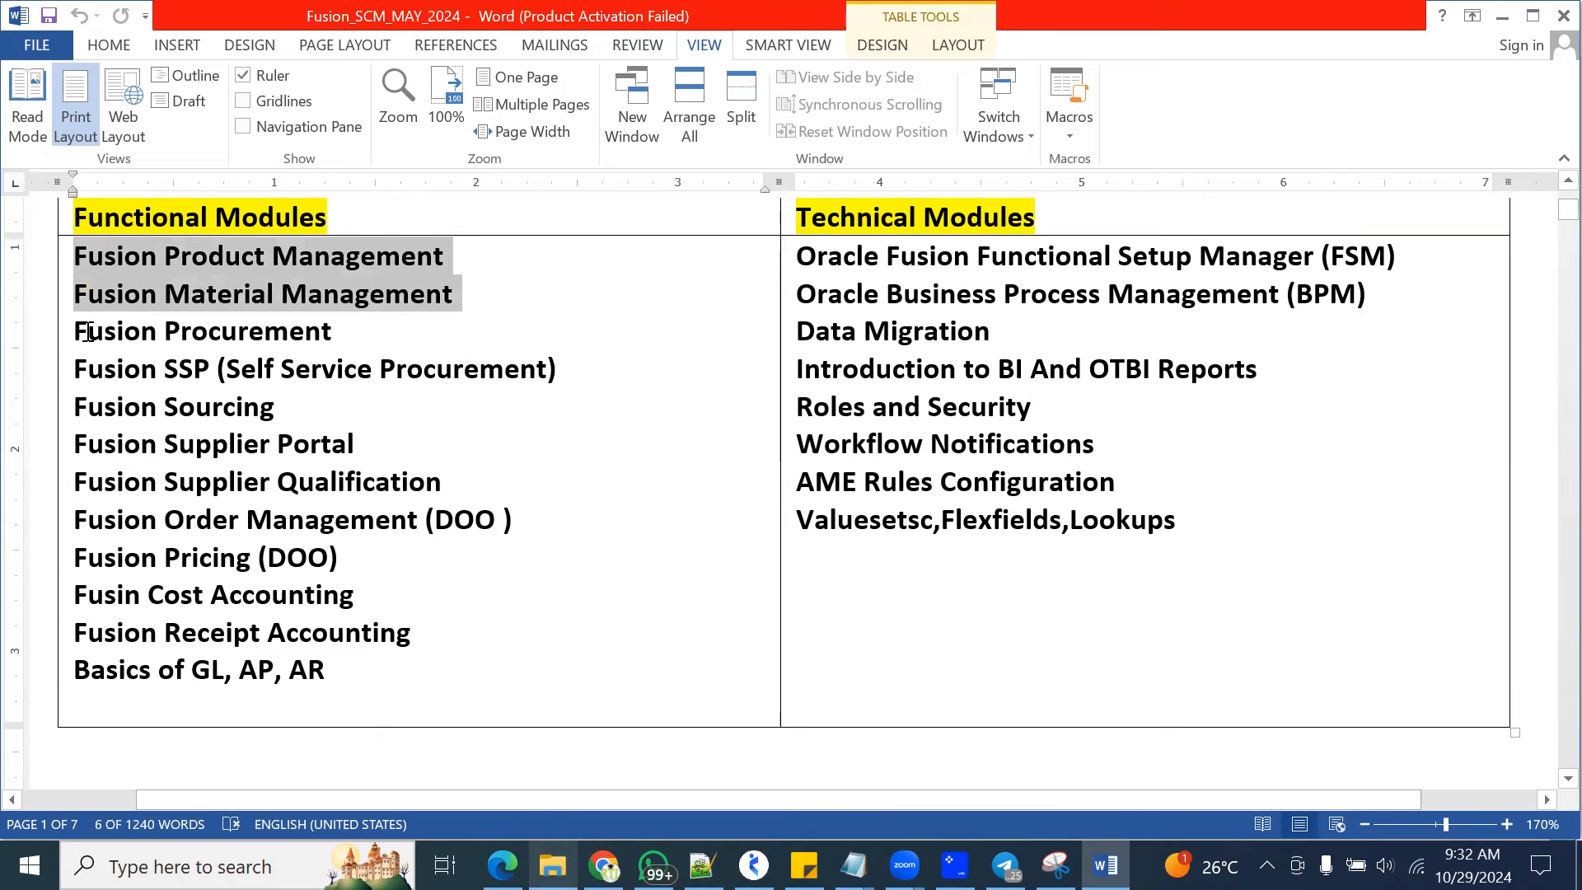
left_click_drag(78, 327, 558, 487)
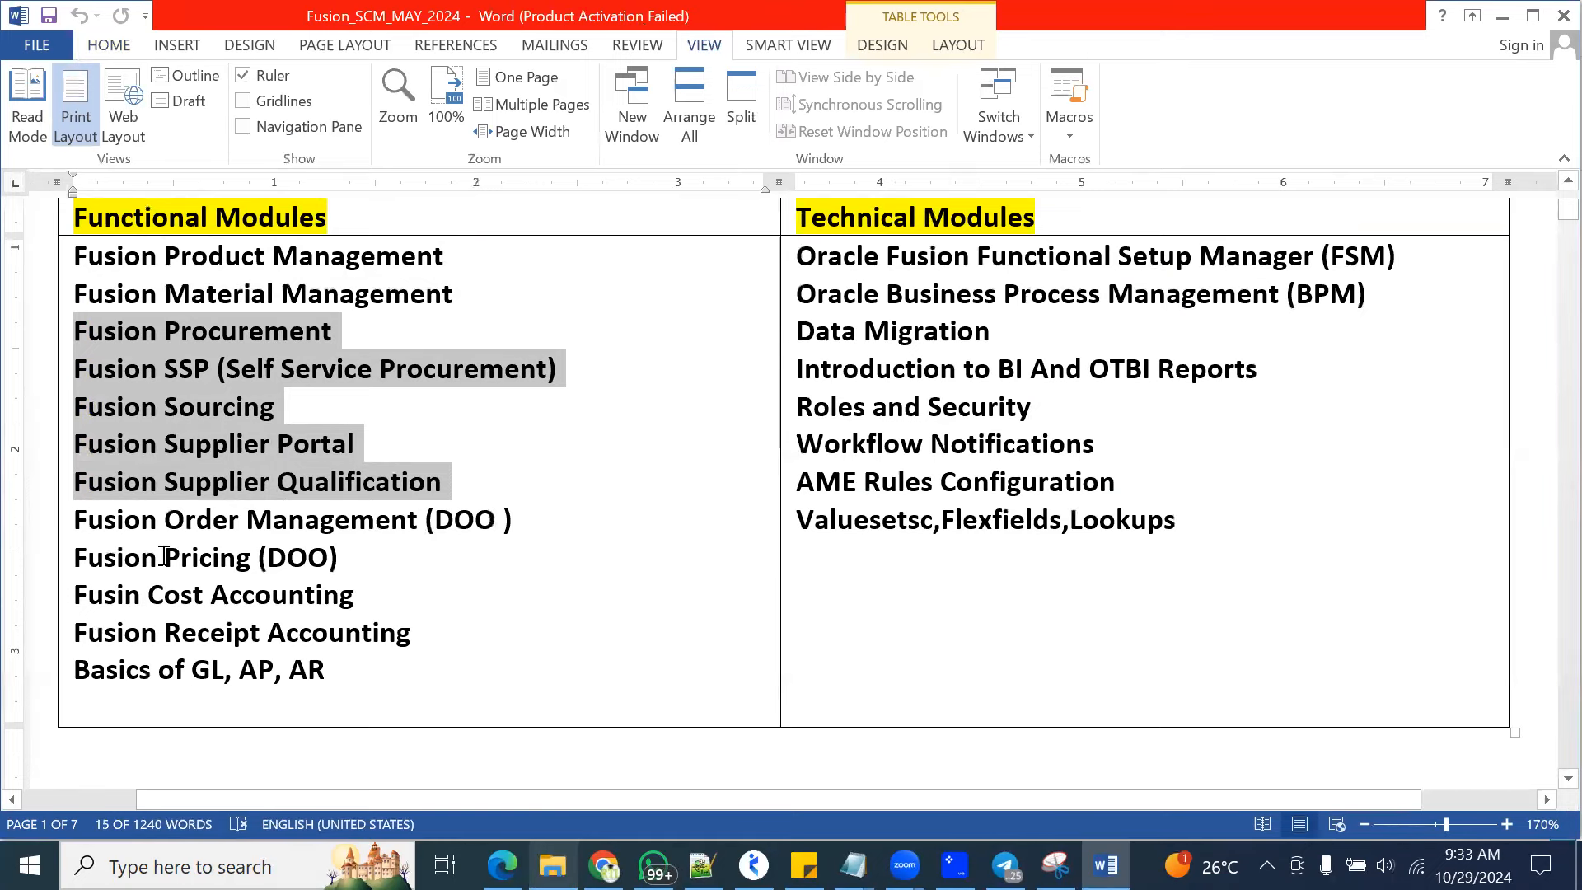